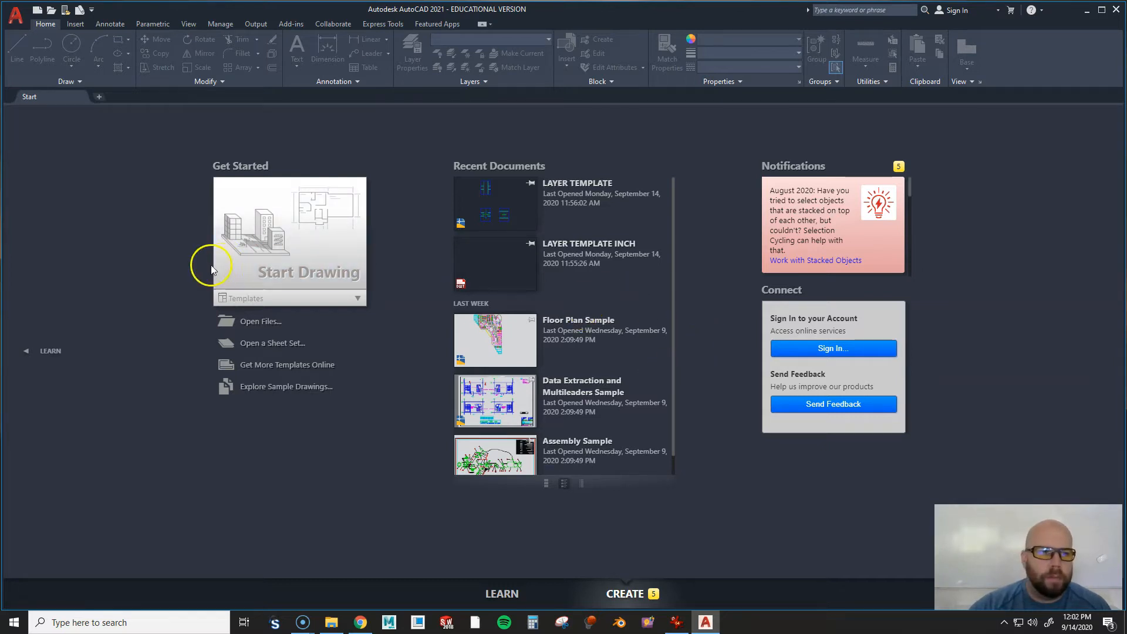
Maximize the program window and create a new drawing from scratch with the Metric default settings
click(1102, 10)
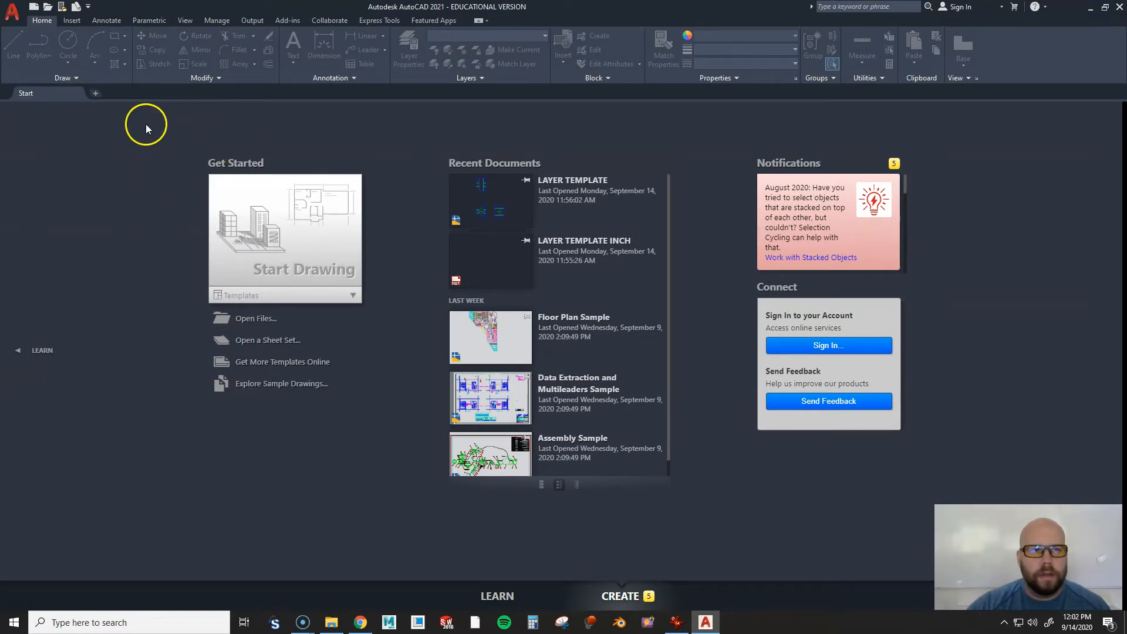
click(33, 8)
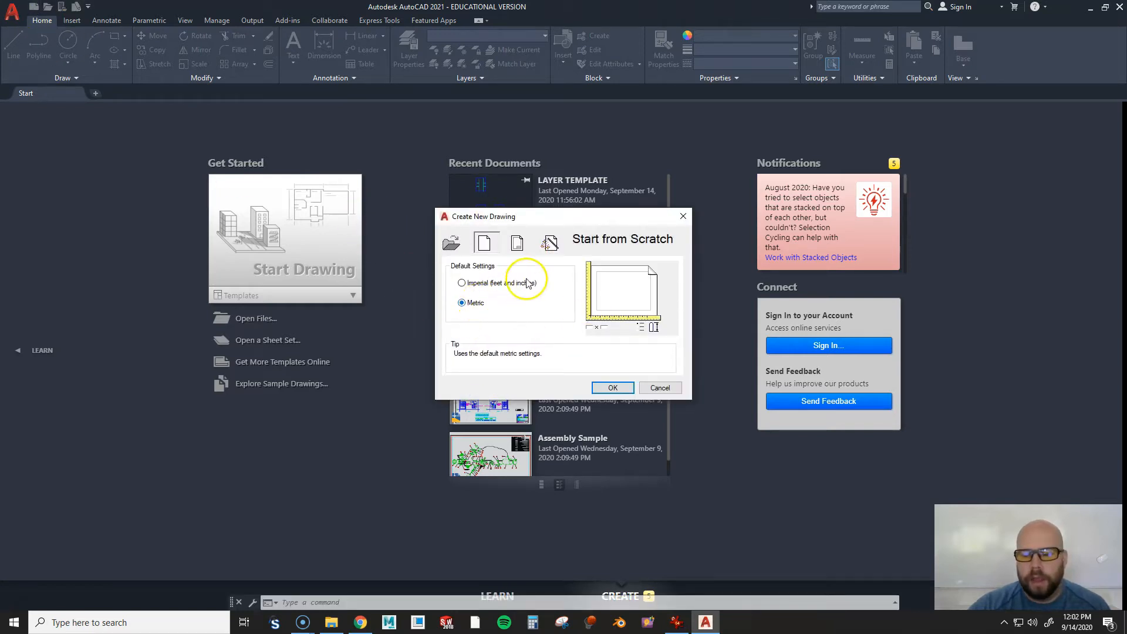
click(612, 389)
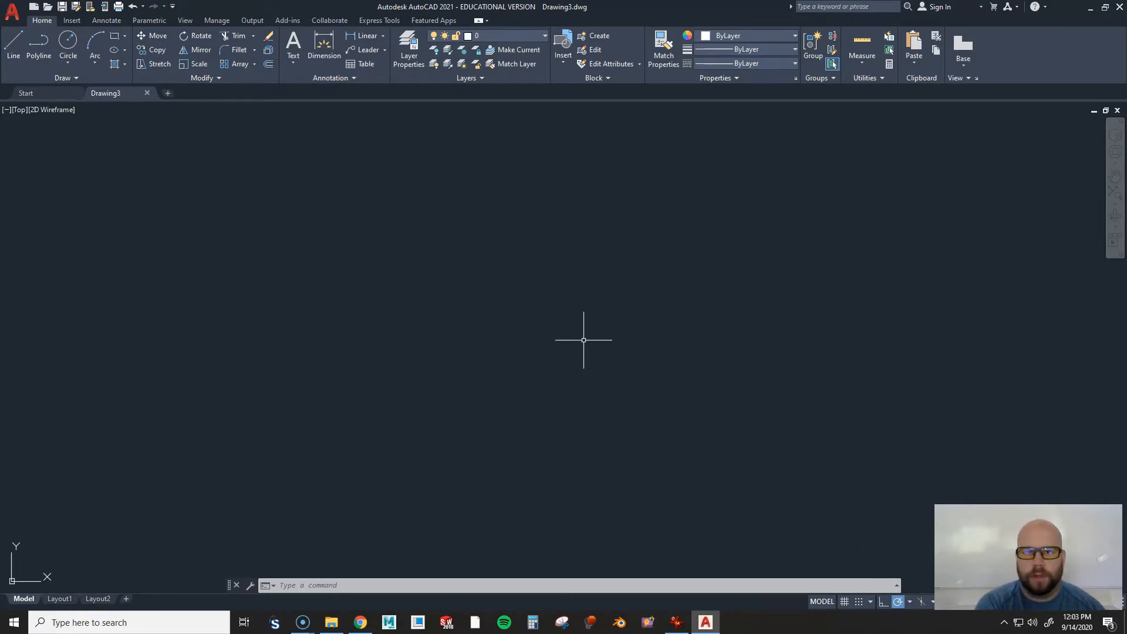
Set the STARTUP system variable to 1 and close the current drawing
text(STARTUP)
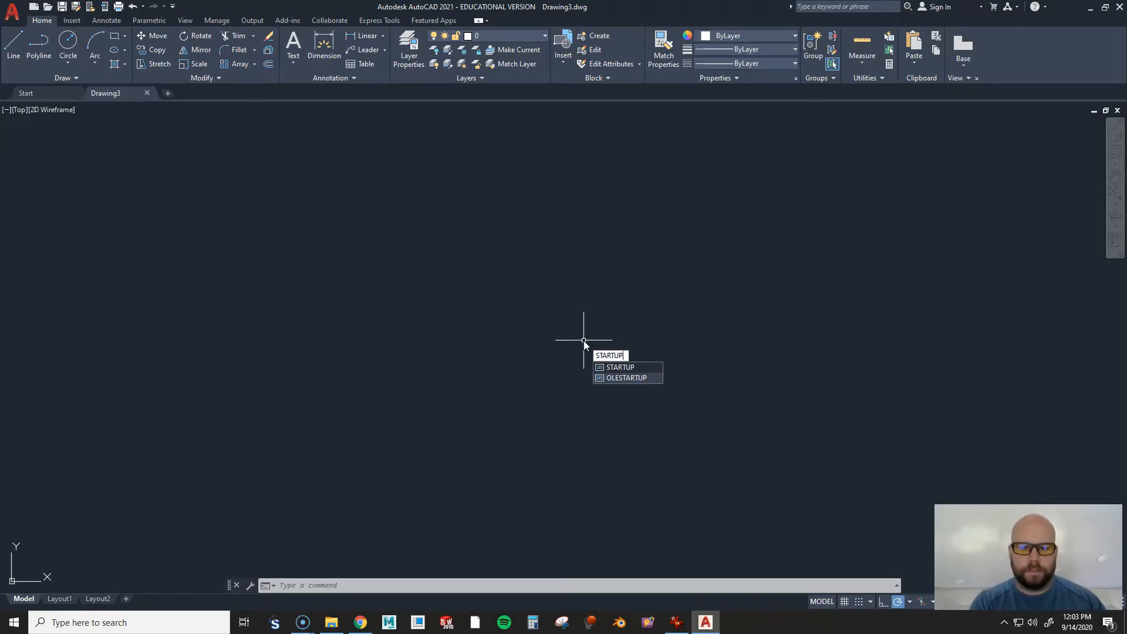
key(Return)
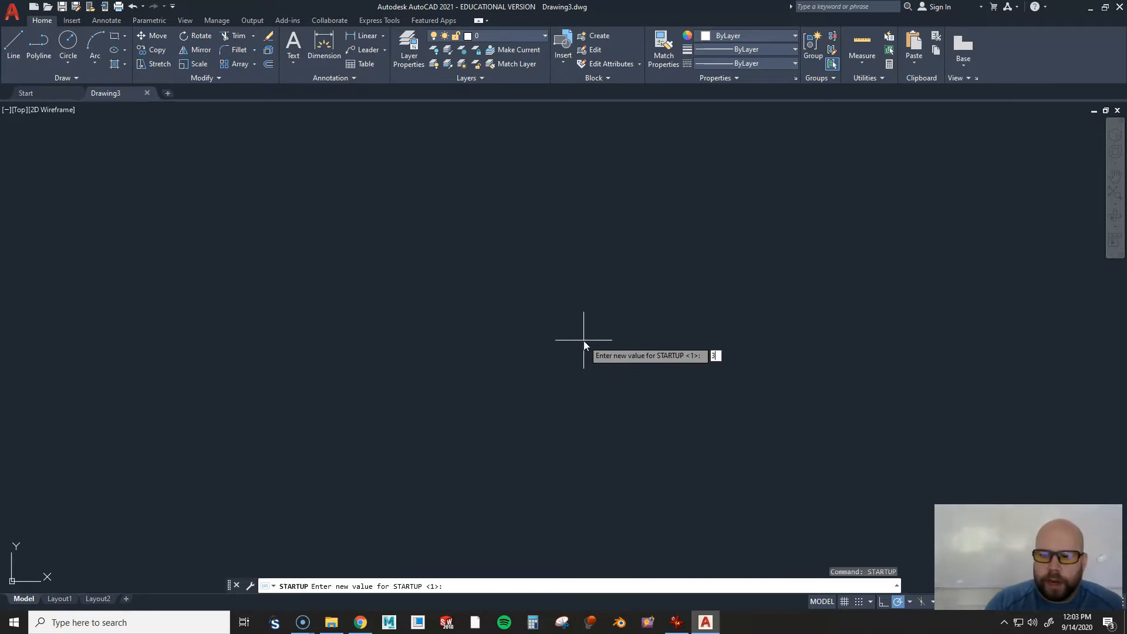
text(3)
key(BackSpace)
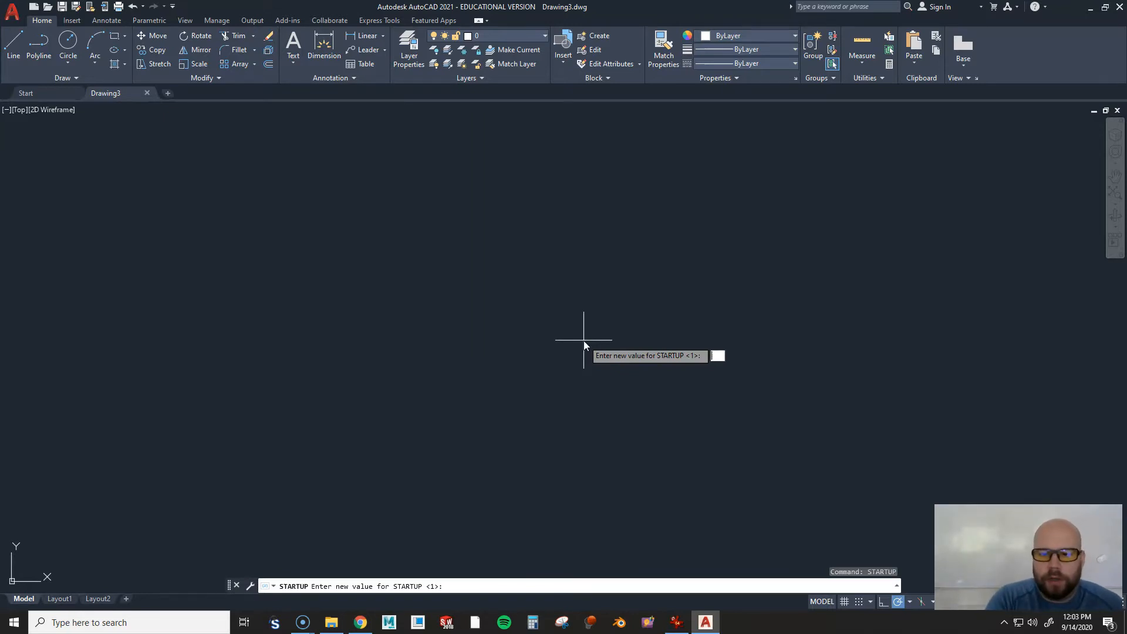
text(1)
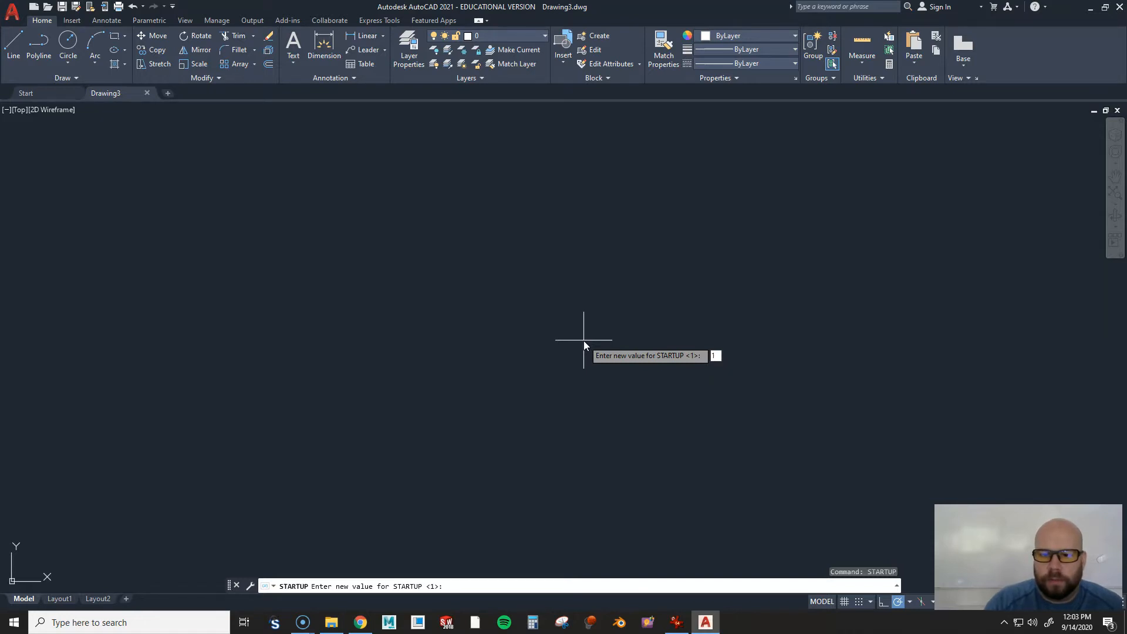
key(Return)
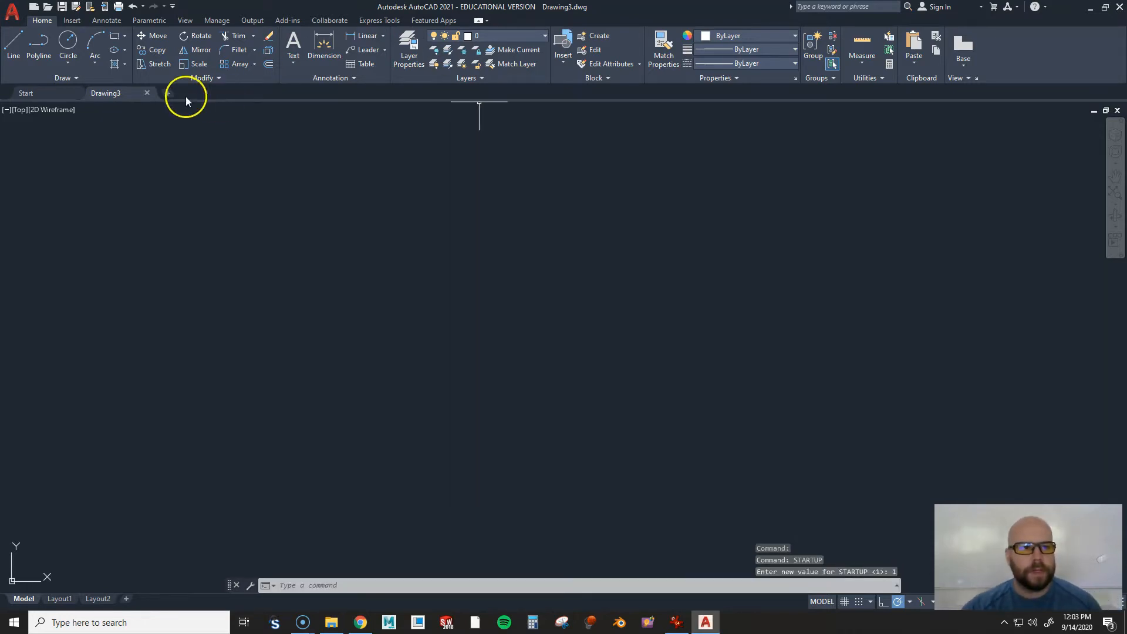
click(147, 94)
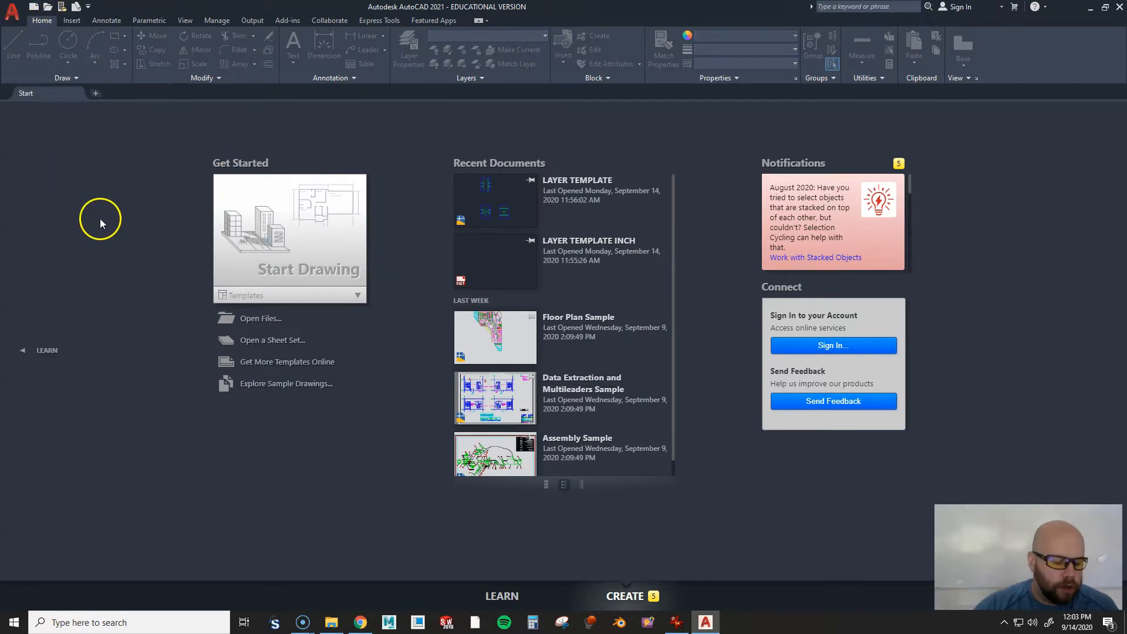
Begin another new drawing and compare the Imperial and Metric default settings for starting from scratch
click(9, 15)
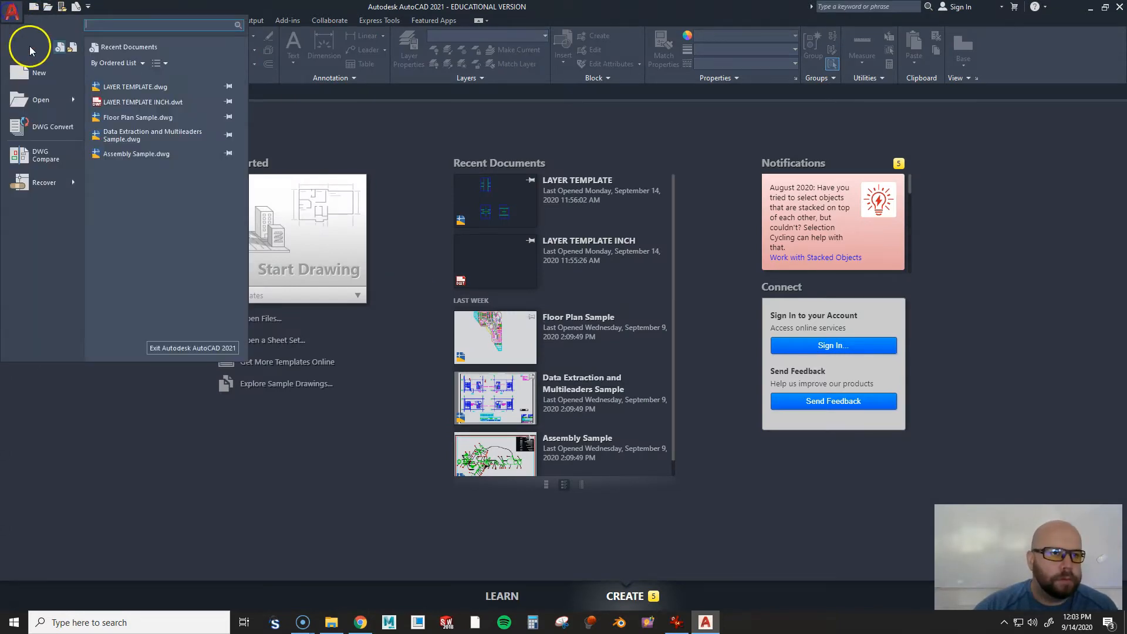
click(41, 76)
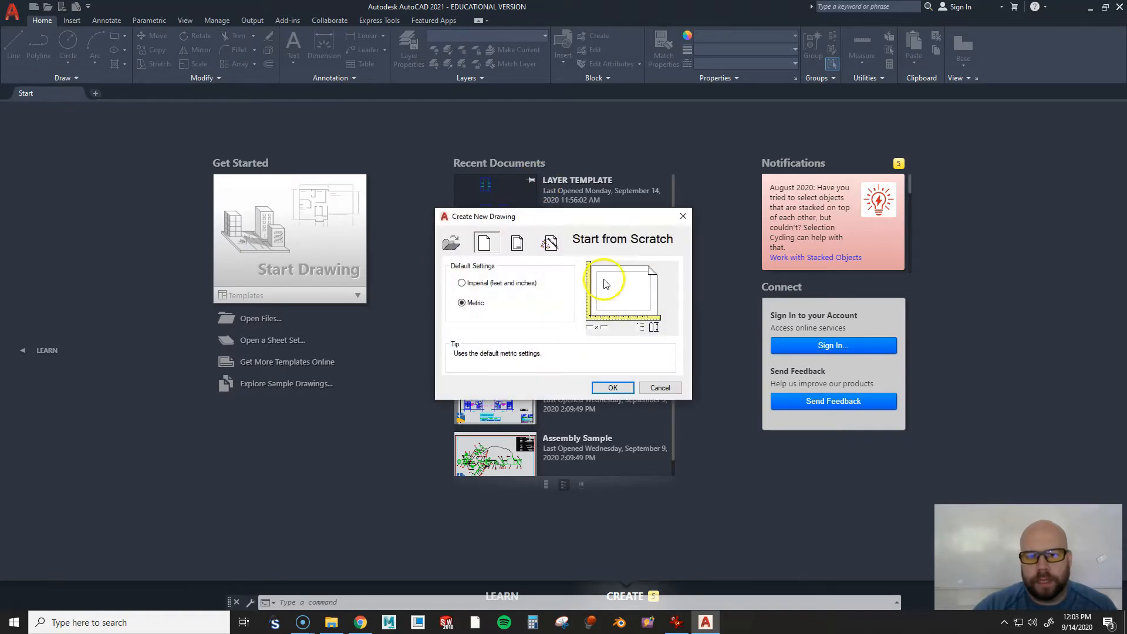
click(507, 283)
click(474, 303)
click(492, 283)
click(470, 303)
click(478, 284)
Review the wizard and template options, and create the new drawing from scratch with the Metric default settings
click(549, 243)
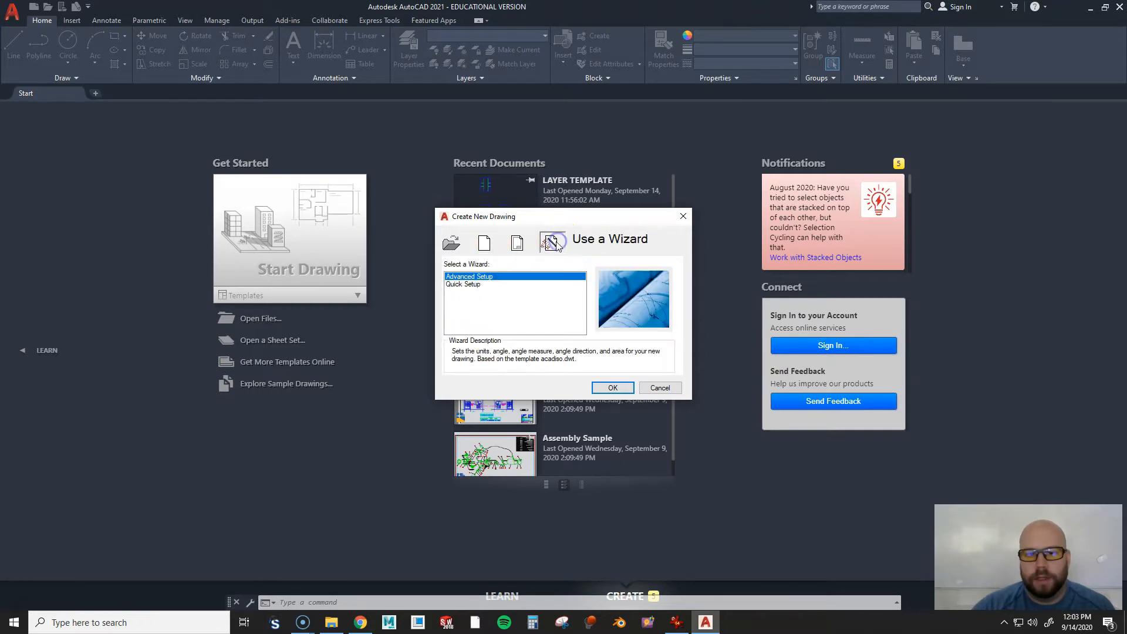
click(518, 242)
scroll(482, 294, down, 2)
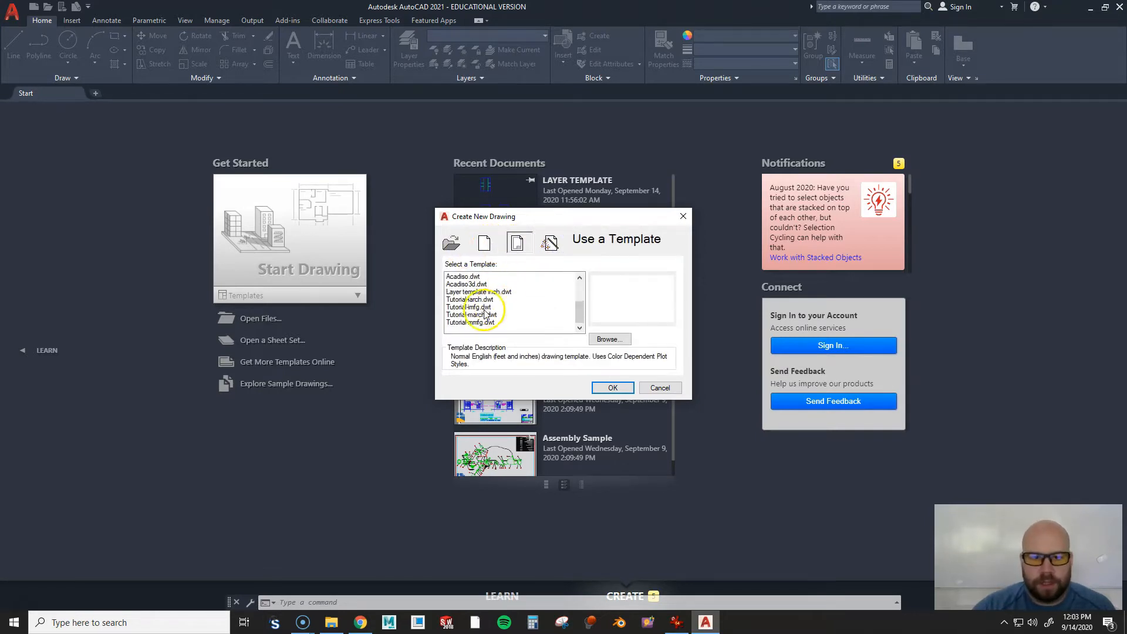
click(471, 296)
click(484, 243)
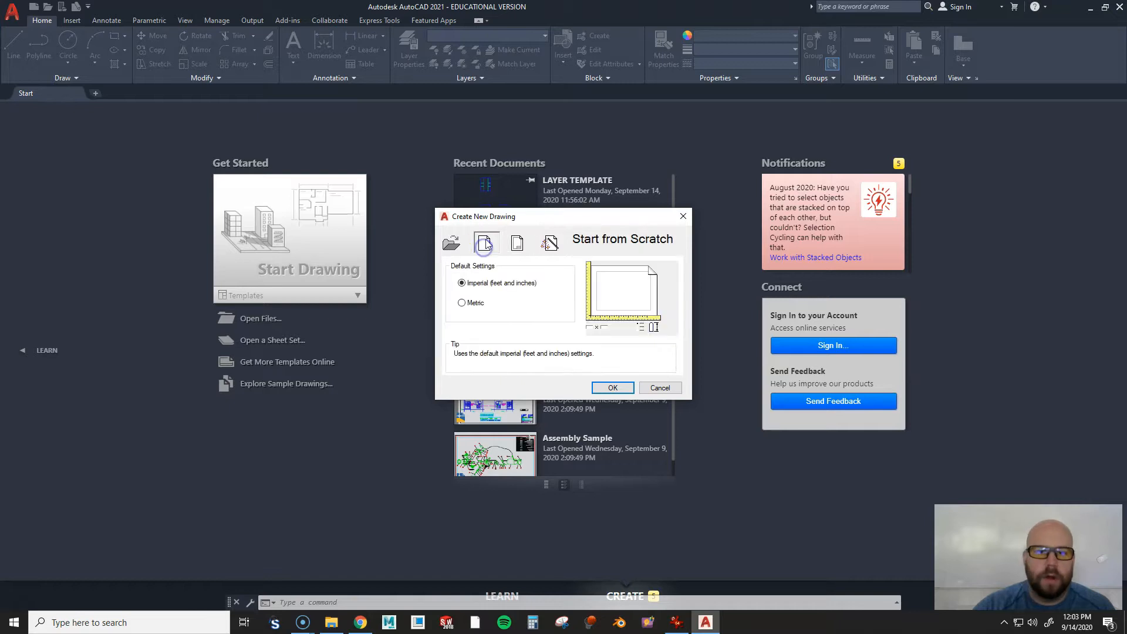
click(464, 302)
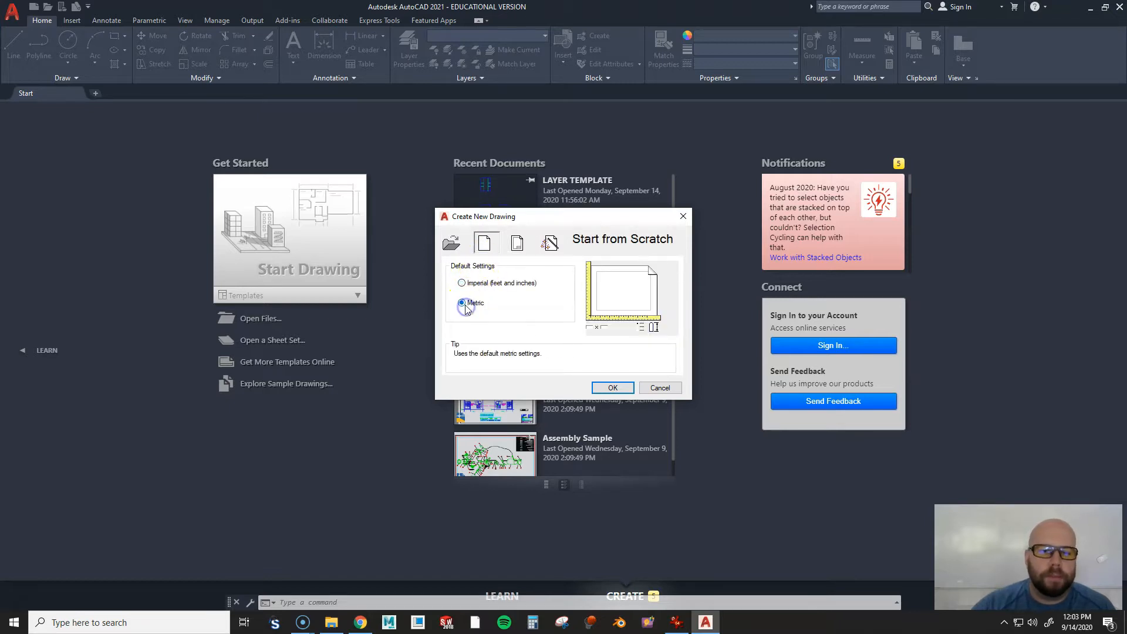
click(614, 389)
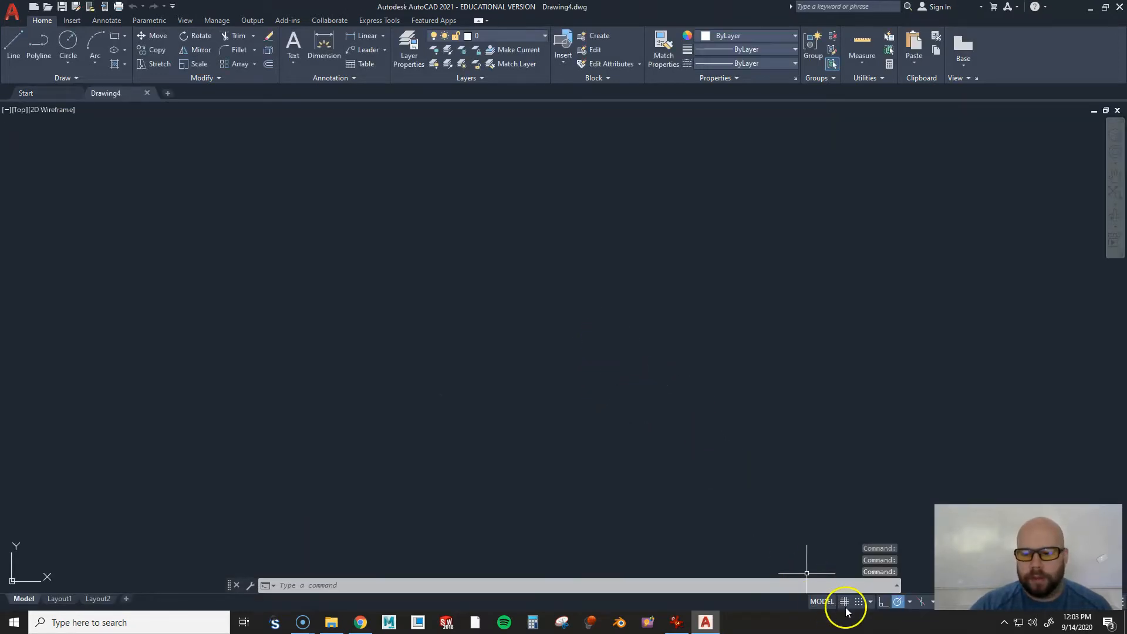
Turn on the drawing grid display in the new metric drawing
click(845, 607)
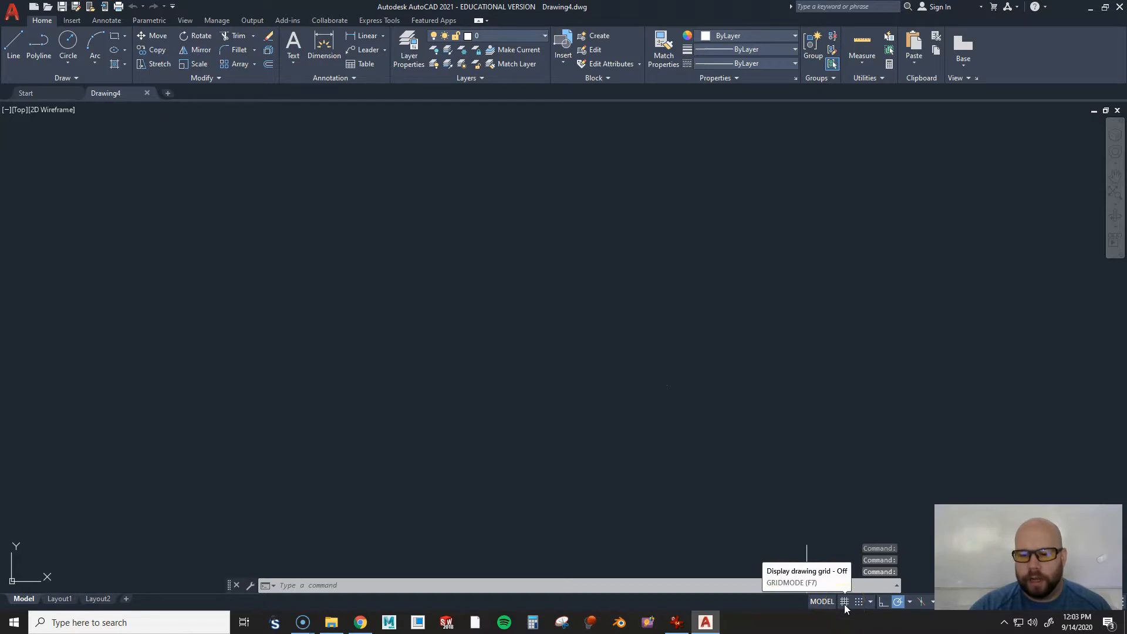
click(846, 608)
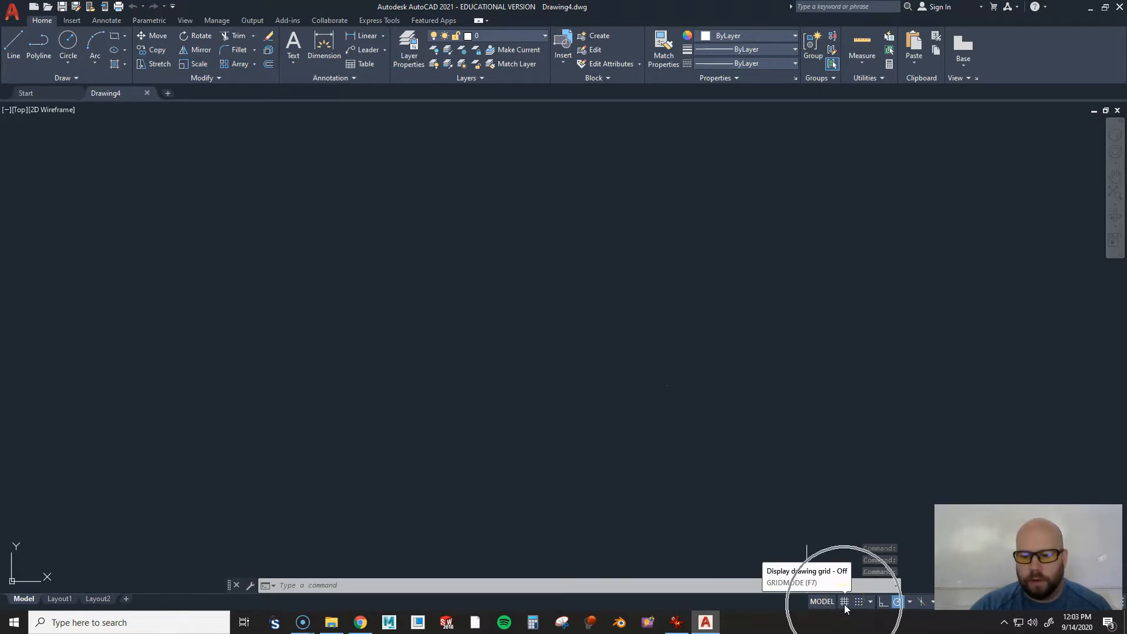
mouse_move(390, 437)
middle_down()
mouse_move(451, 315)
mouse_move(440, 332)
middle_up()
mouse_move(303, 411)
middle_down()
mouse_move(327, 397)
mouse_move(388, 421)
mouse_move(372, 422)
middle_up()
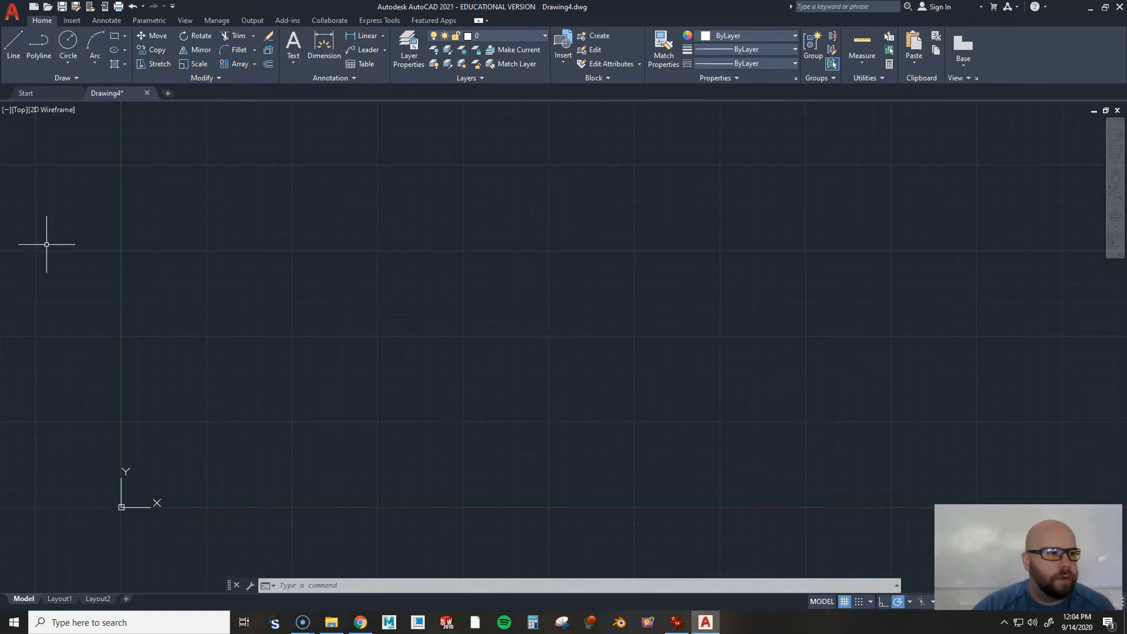
Bring up MS1001-BRACKET.PNG in IrfanView to examine the bracket's views and dimensions, and return to the AutoCAD drawing
drag(0, 141, 581, 0)
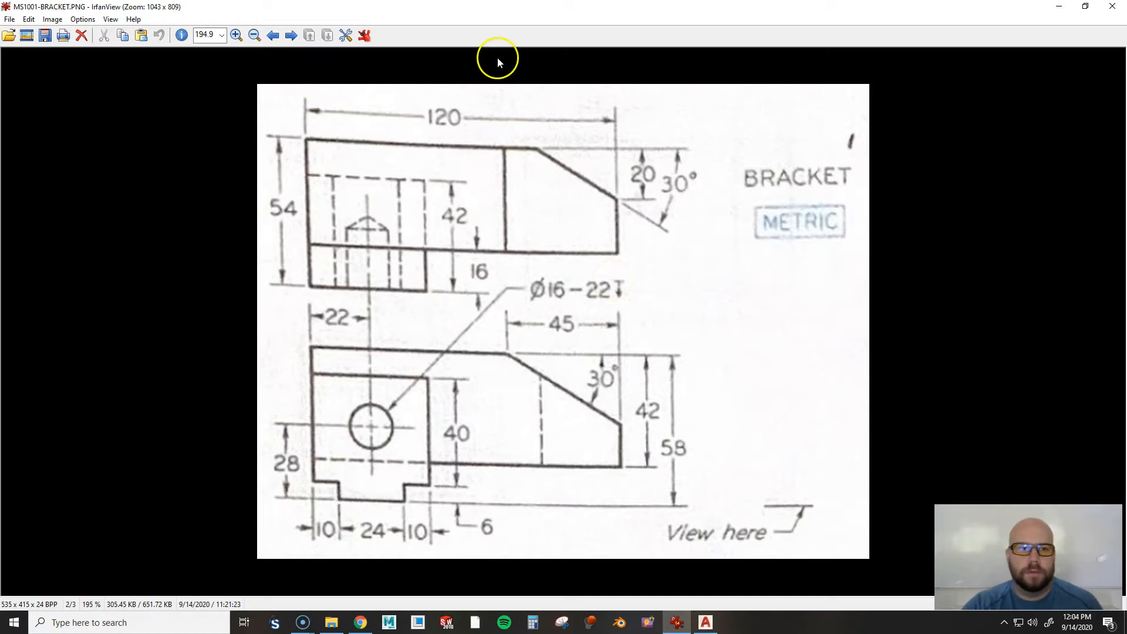
drag(462, 7, 0, 162)
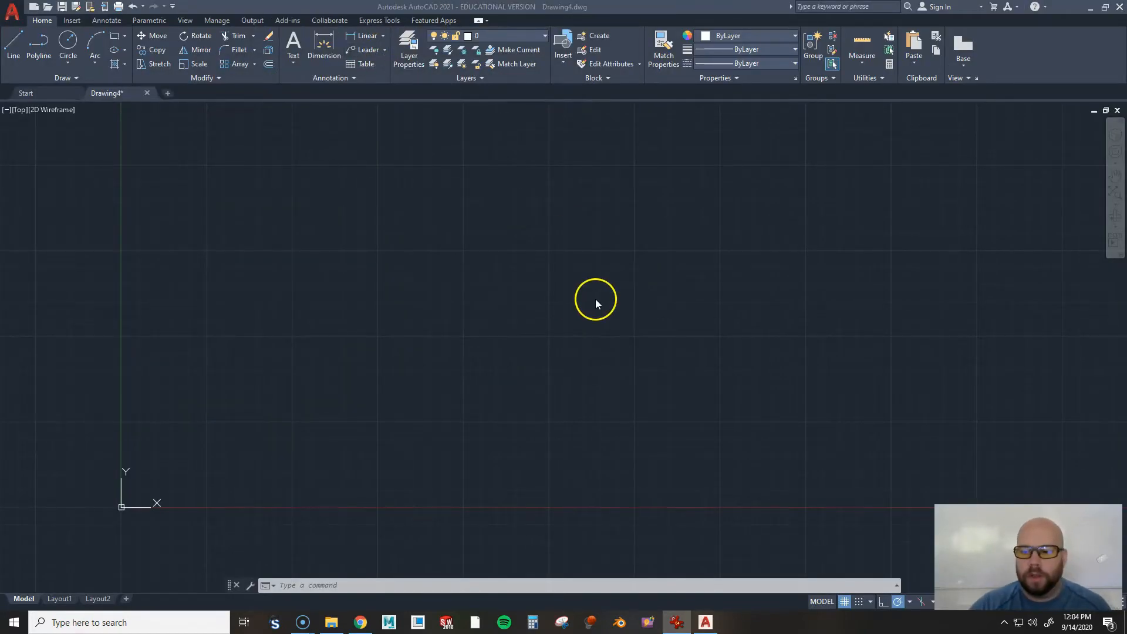
click(565, 300)
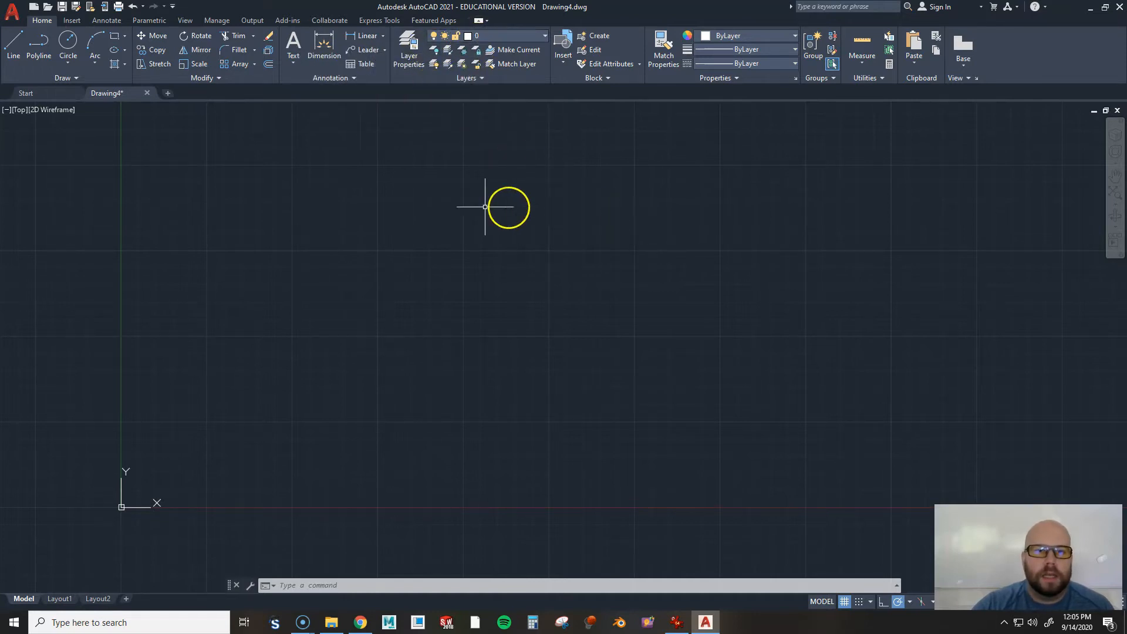
Create a new layer named CONSTRUCTION
click(413, 59)
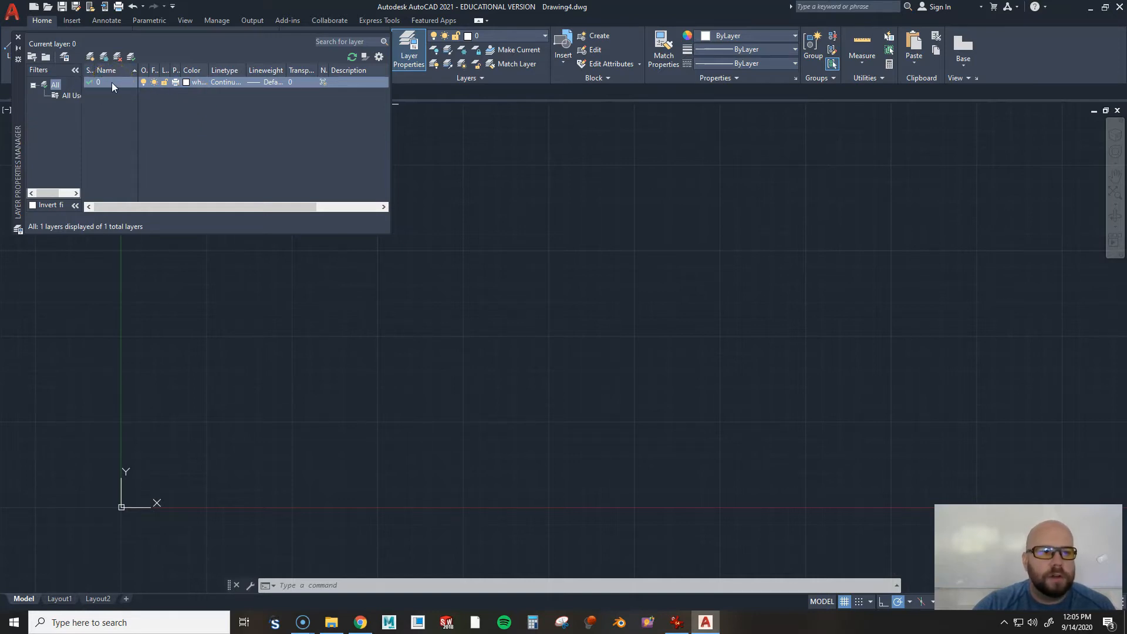
right_click(111, 125)
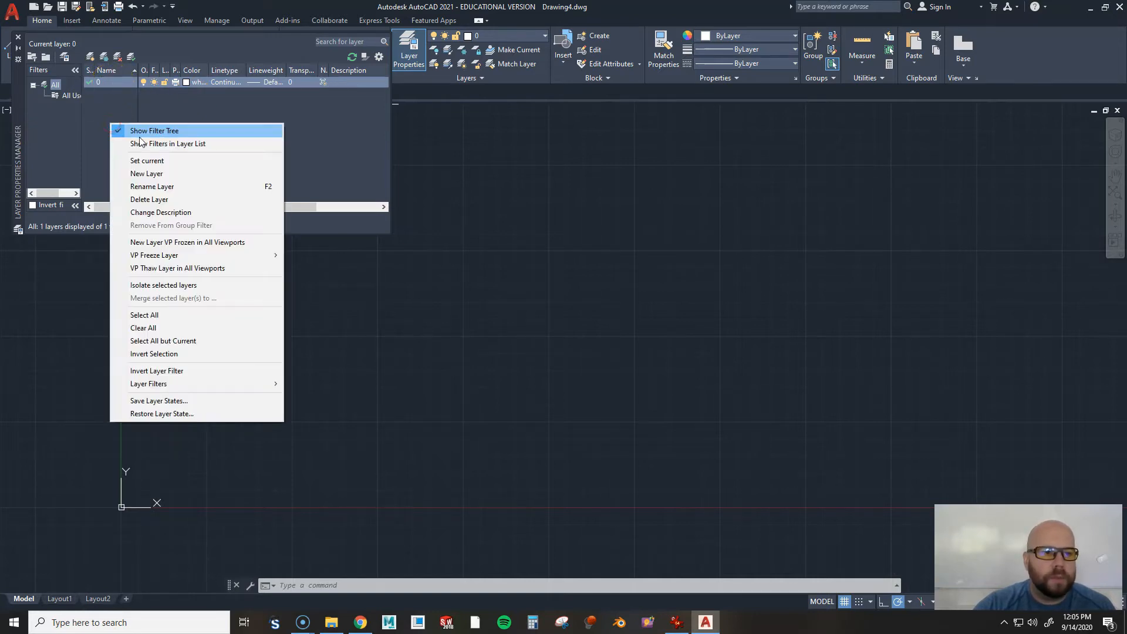
click(155, 175)
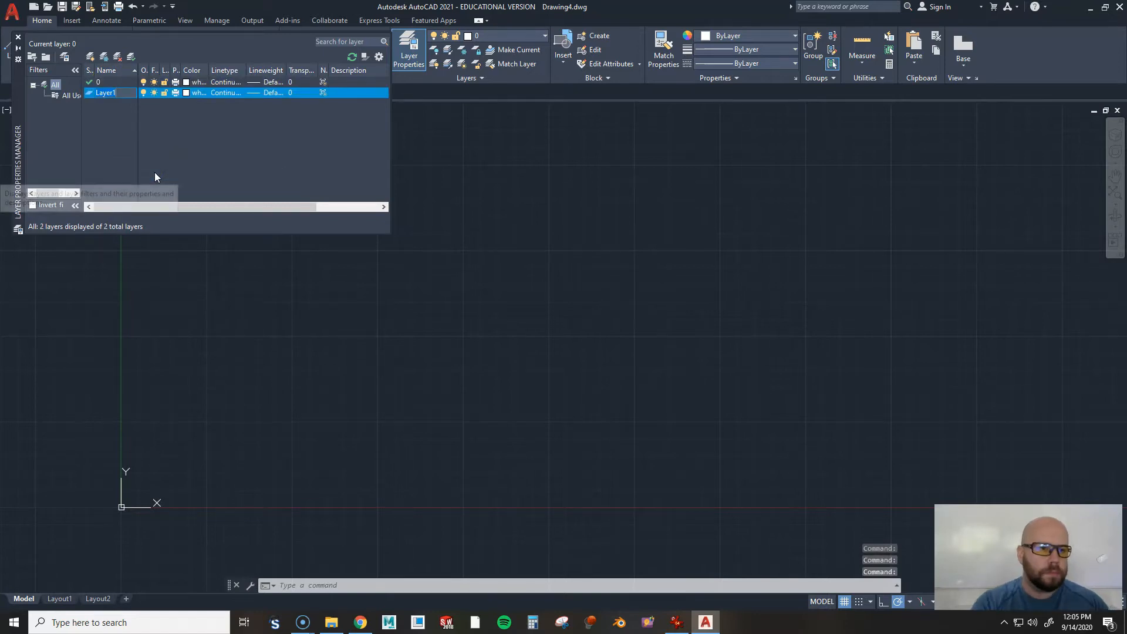
text(cO)
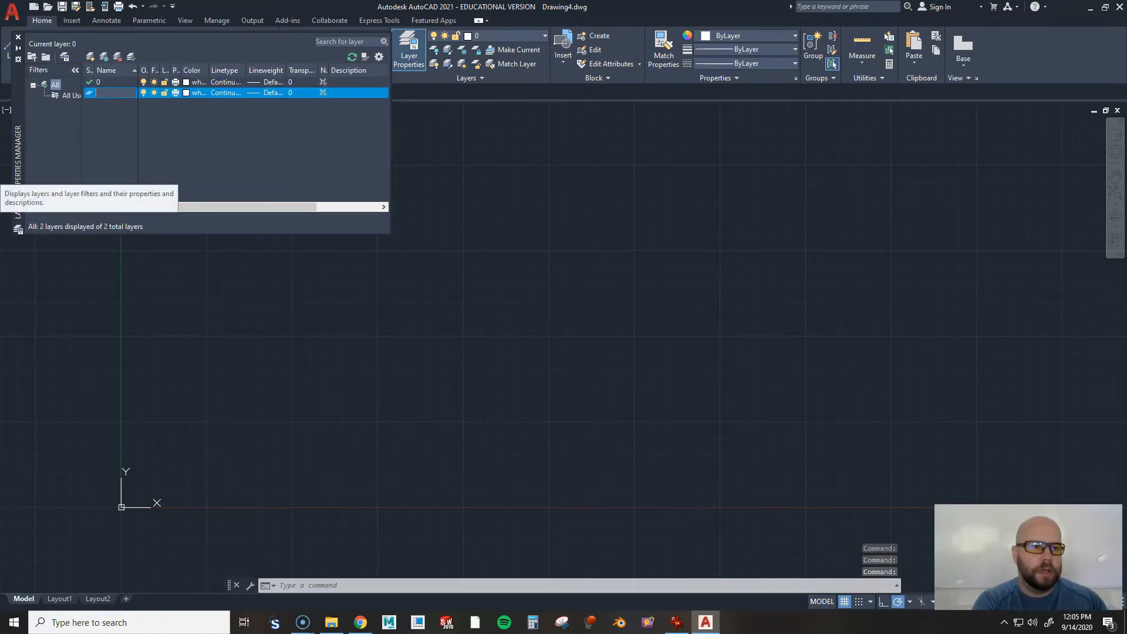
text(NST)
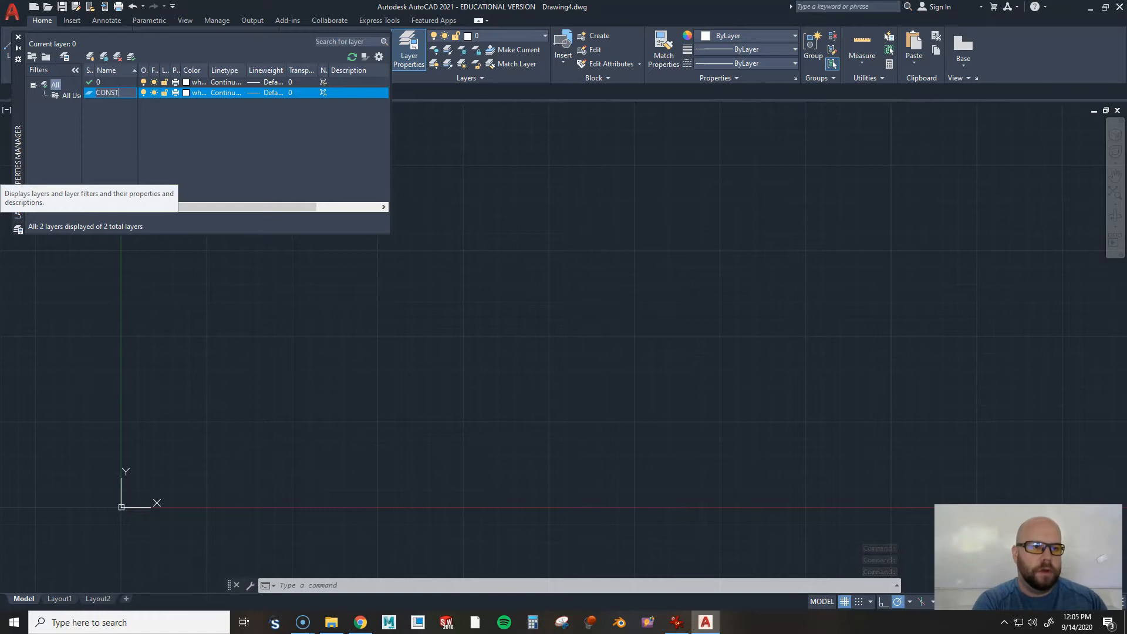
text(RUCTION)
key(Return)
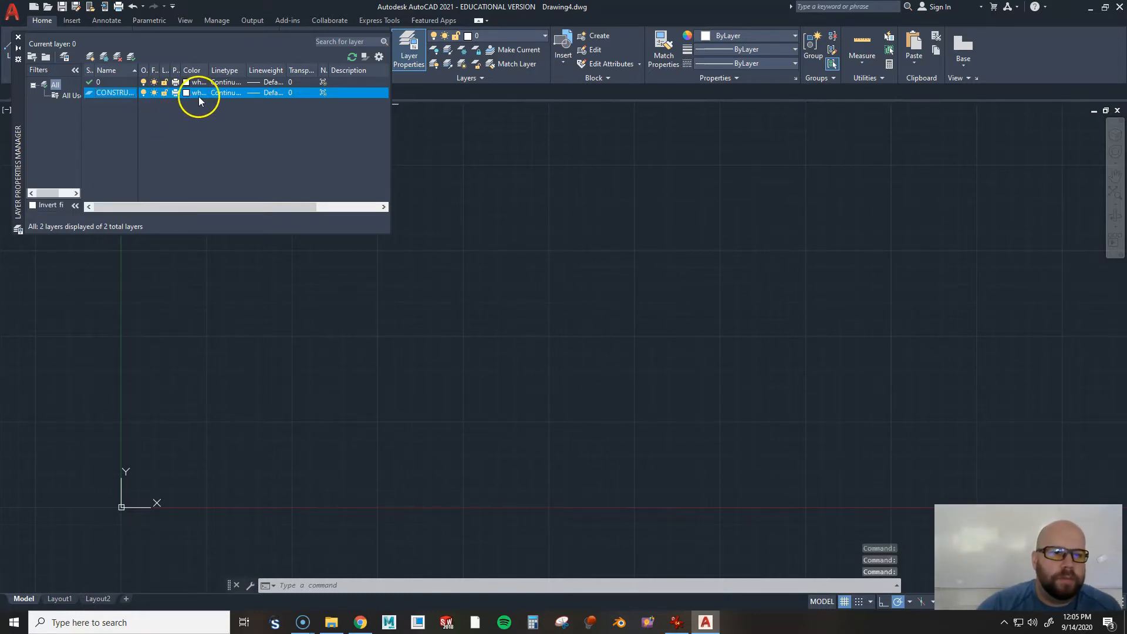
click(228, 93)
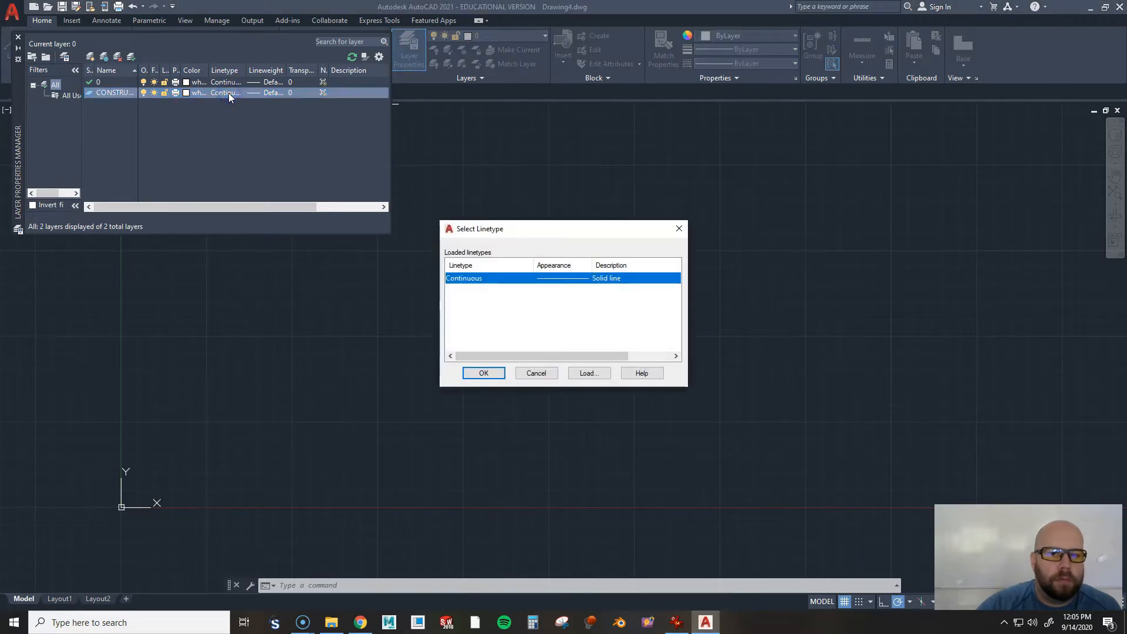
click(589, 372)
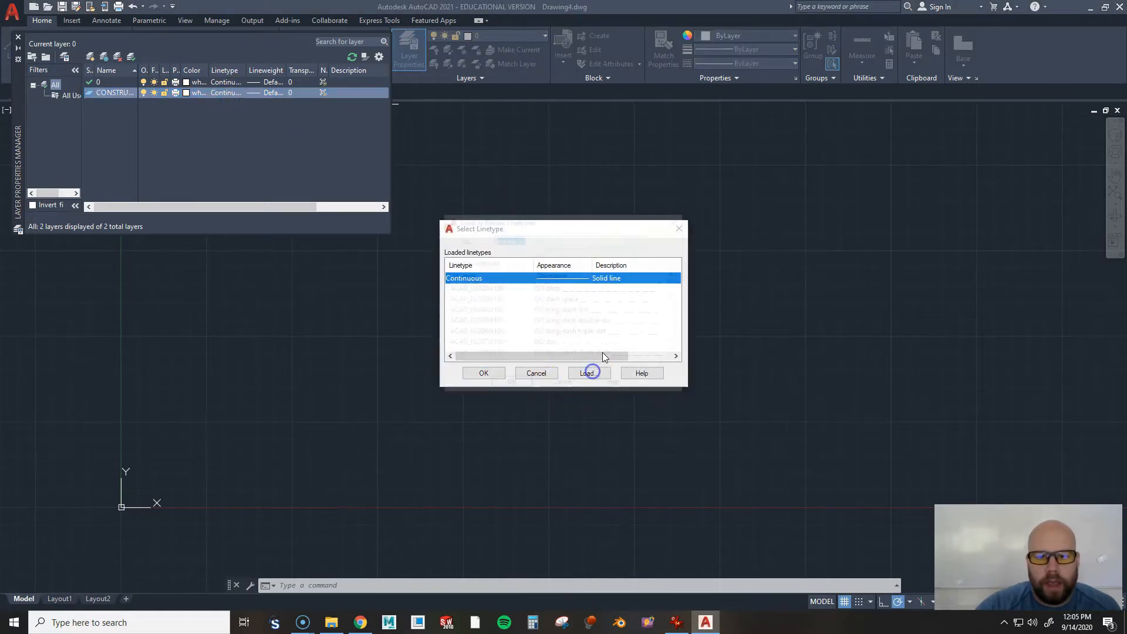
scroll(559, 327, down, 6)
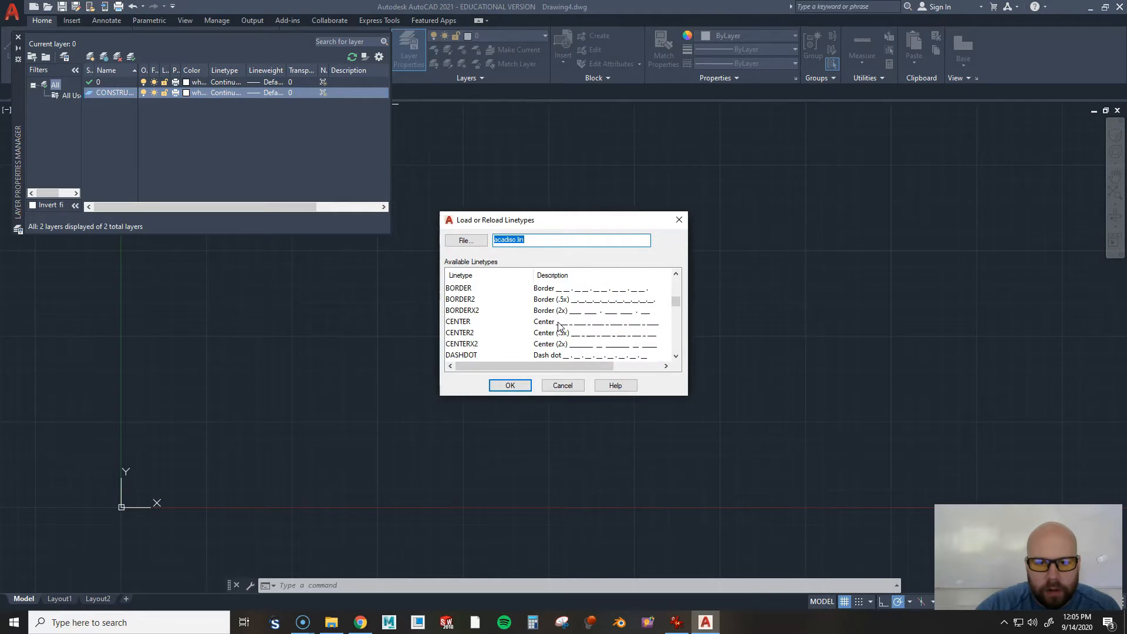
scroll(559, 327, down, 10)
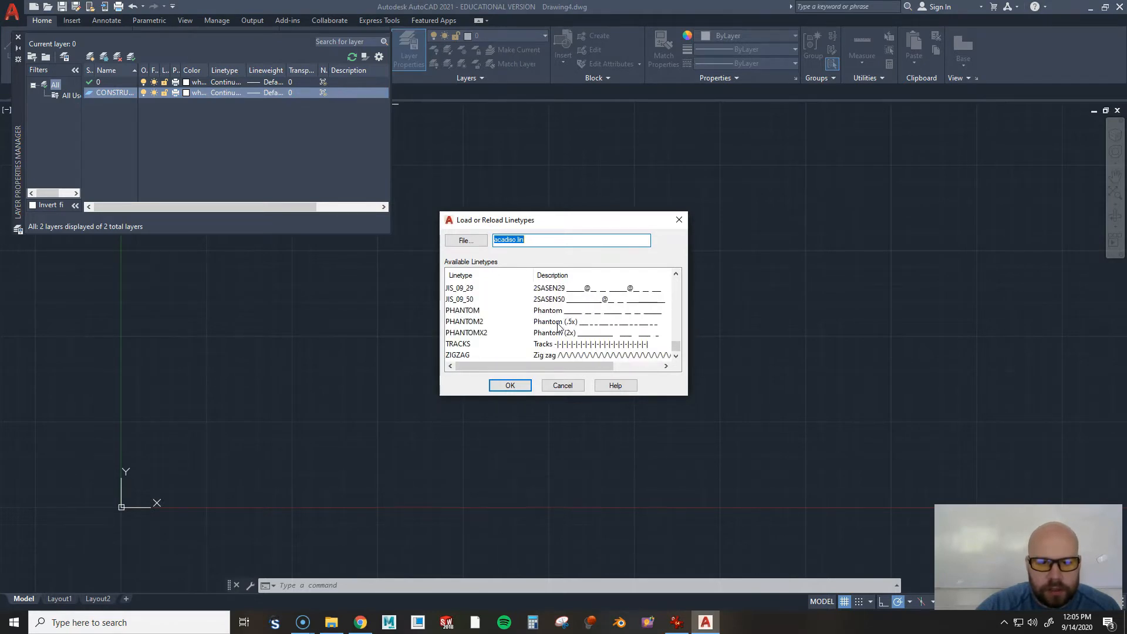
click(564, 386)
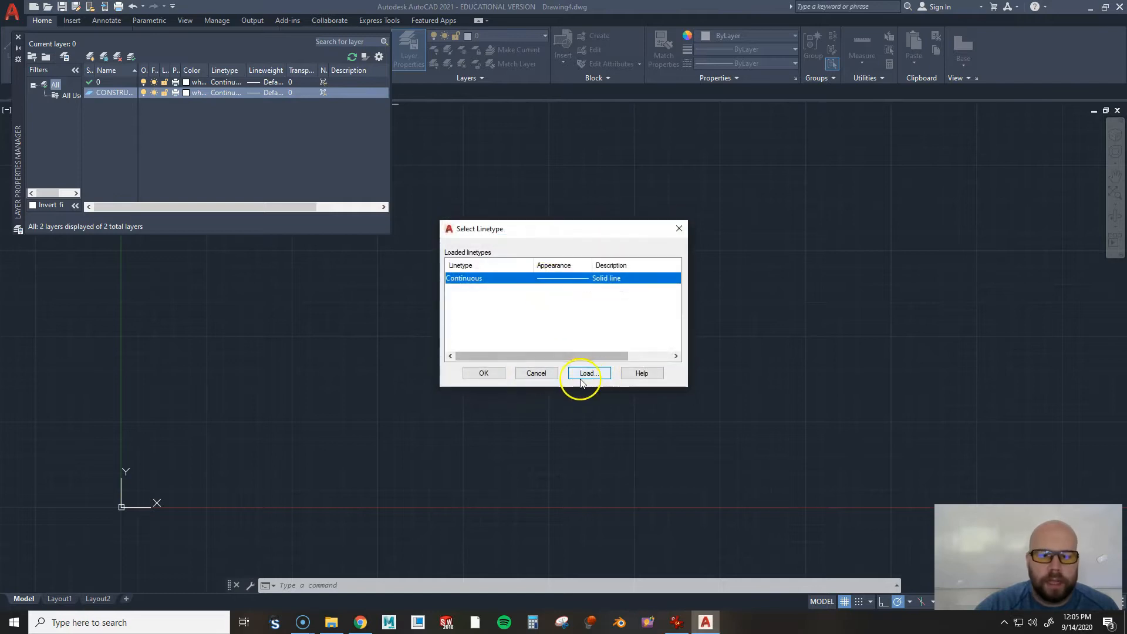
click(539, 374)
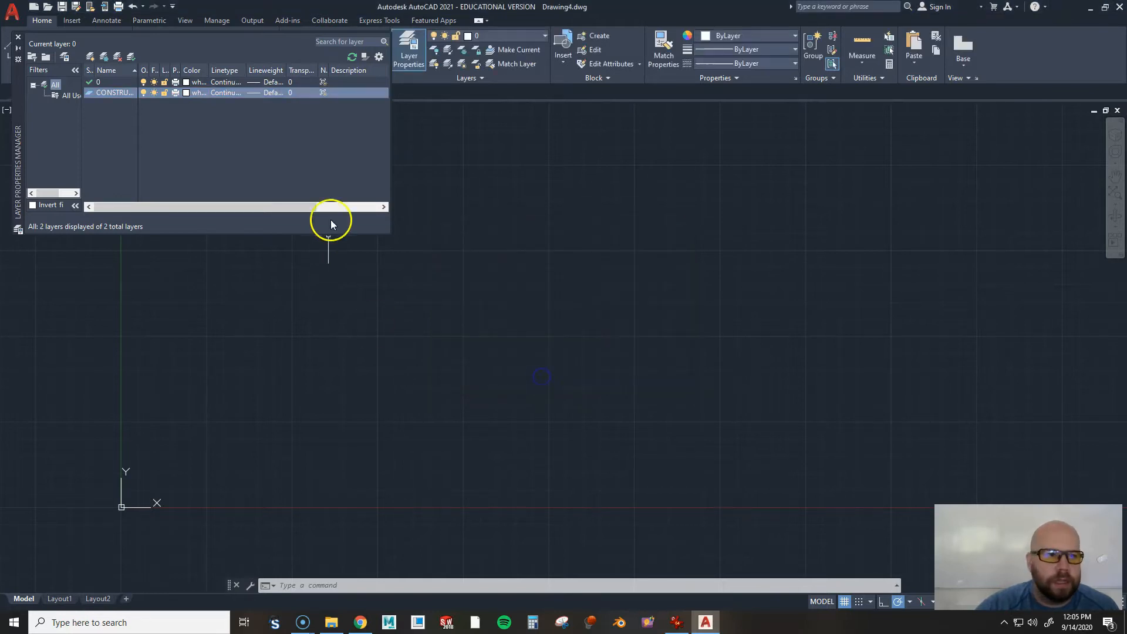
Set the CONSTRUCTION layer's color to index color 9
click(186, 93)
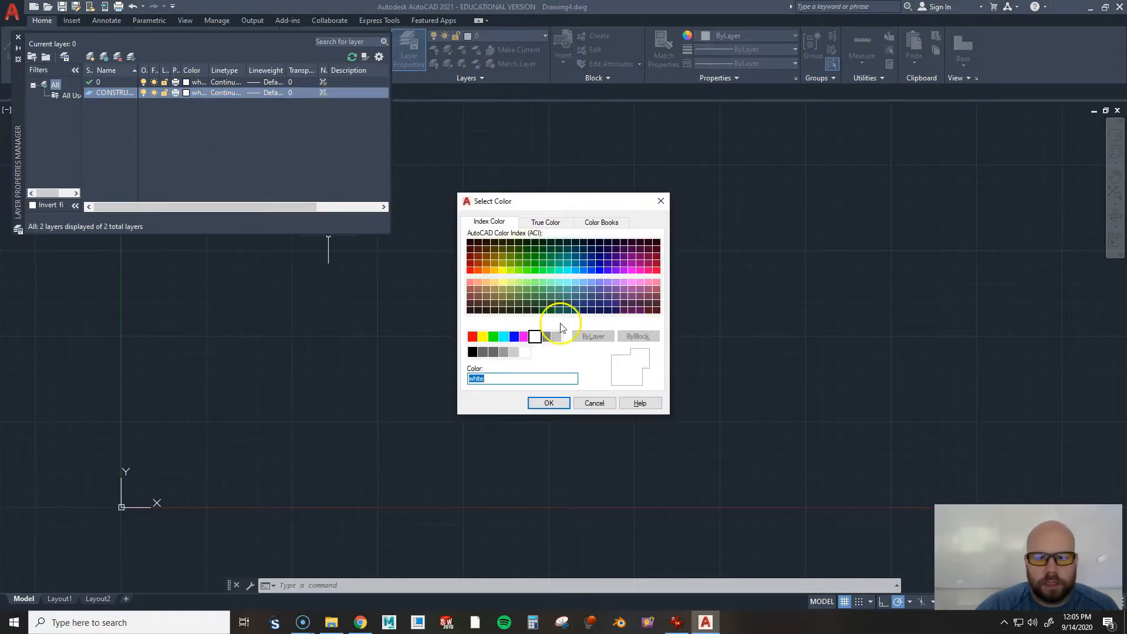
click(557, 336)
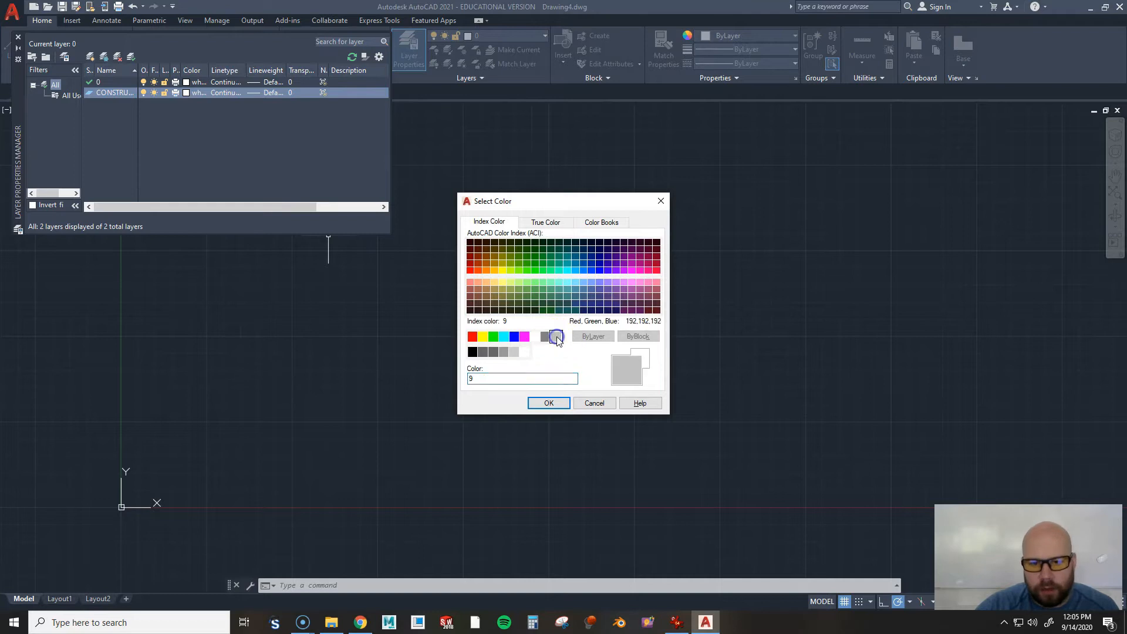
click(549, 403)
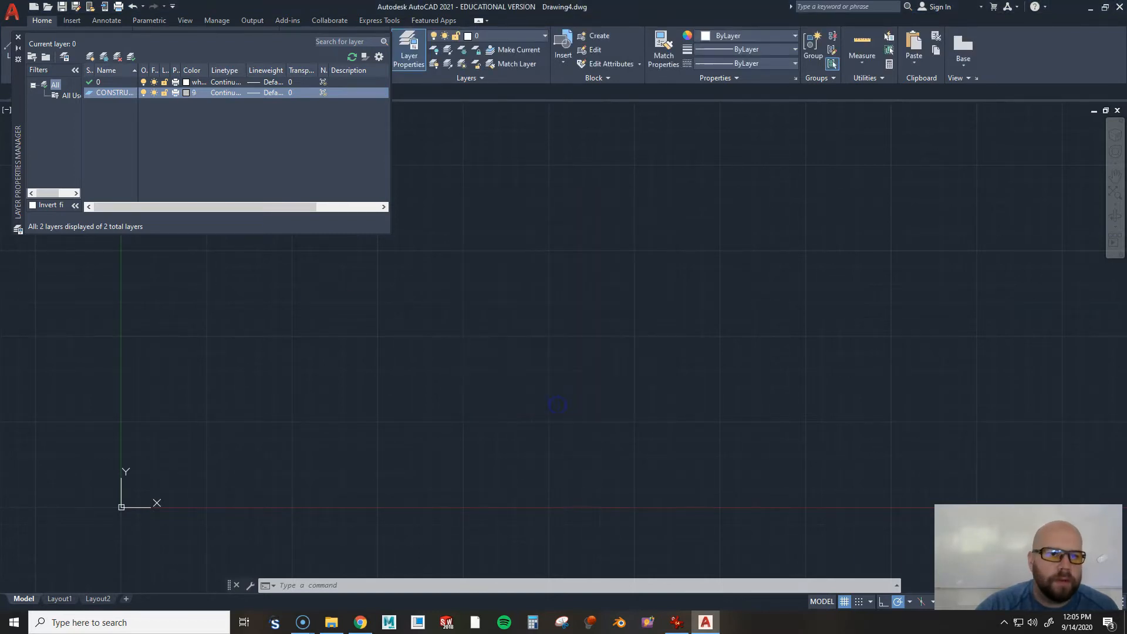
Review the lineweight choices for the CONSTRUCTION layer, trying 0.00 mm, and keep the Default lineweight
click(256, 93)
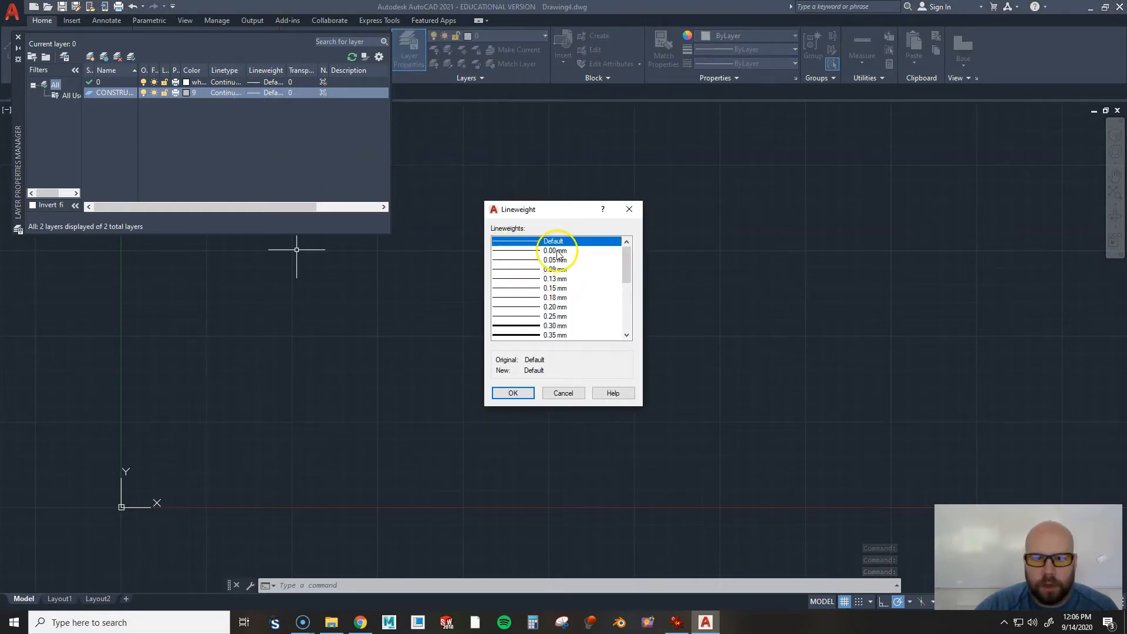
click(534, 251)
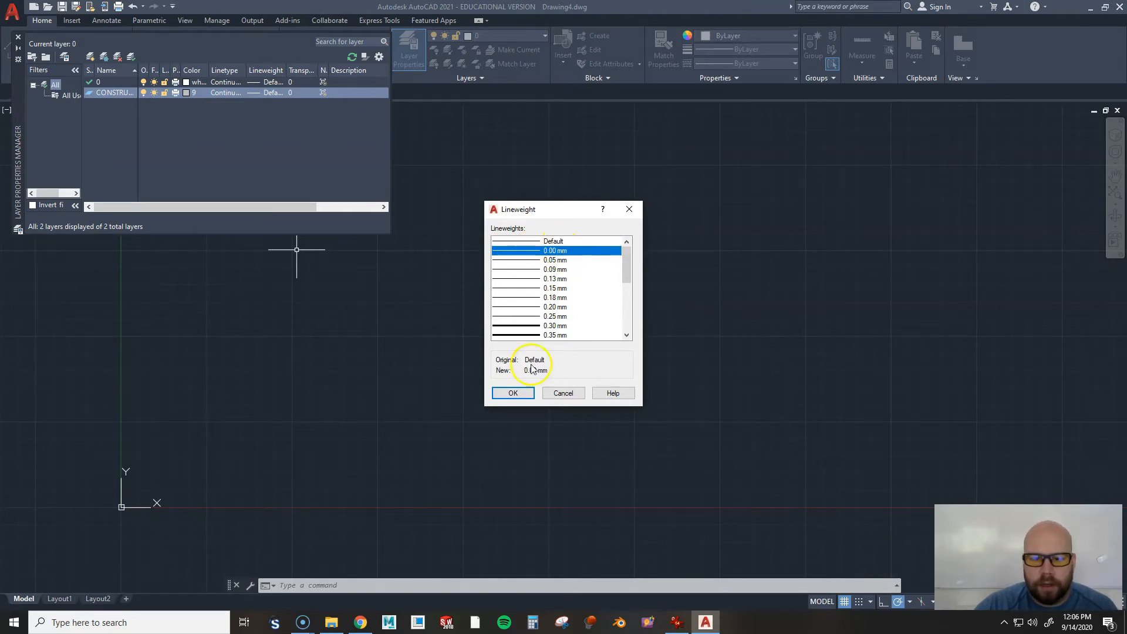
click(558, 241)
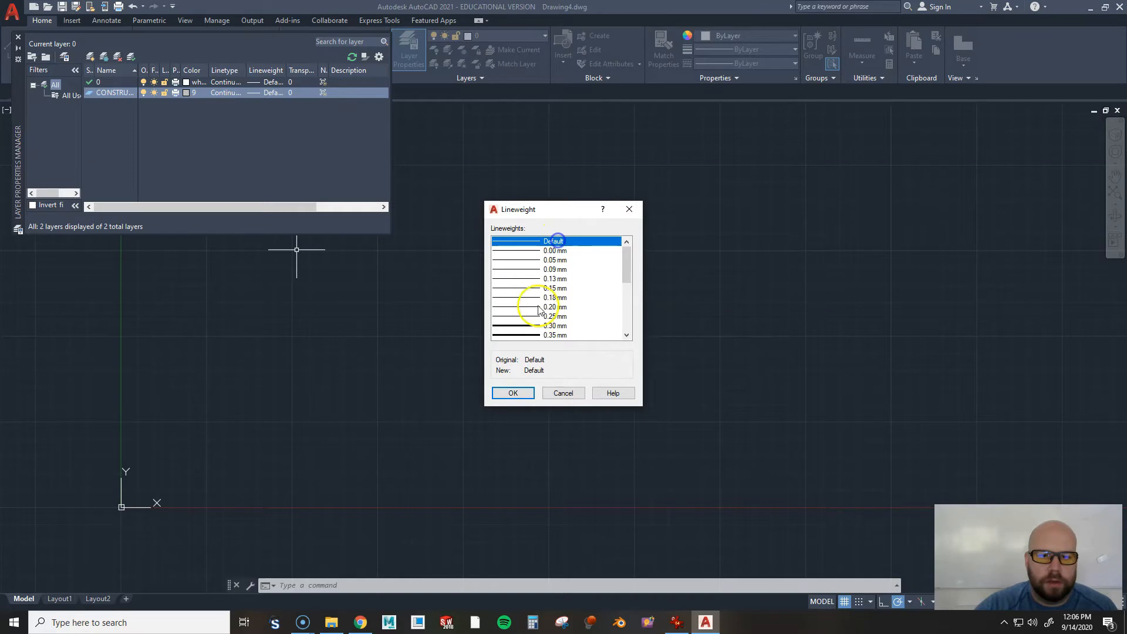
click(513, 394)
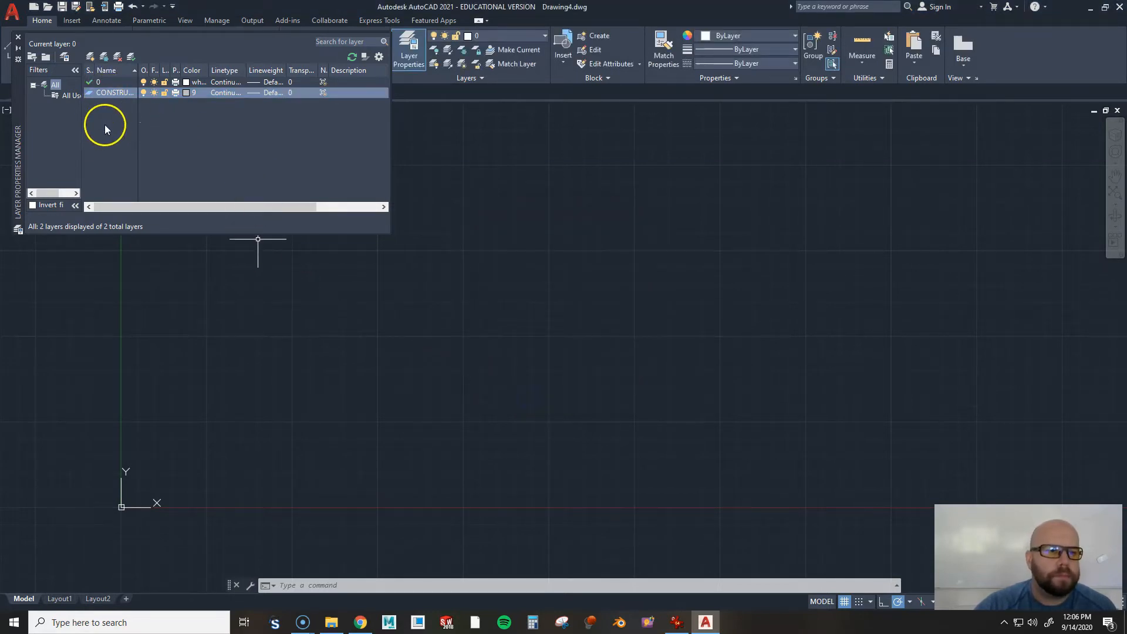
Create a new layer named OBJECT and set its color to blue
right_click(110, 111)
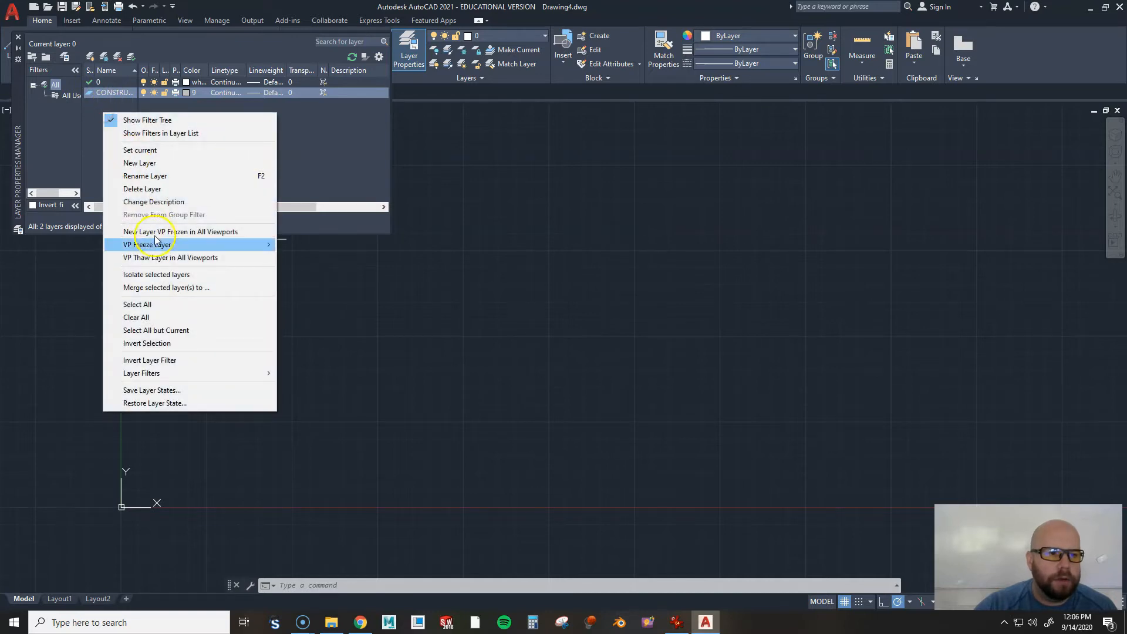
click(151, 166)
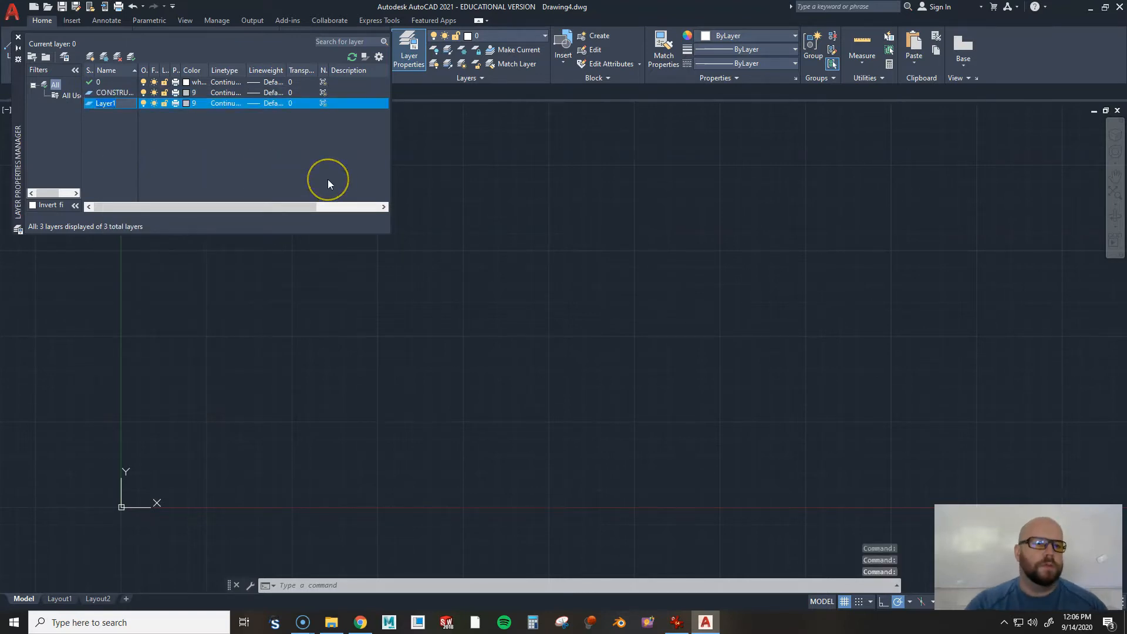
text(OBJECT)
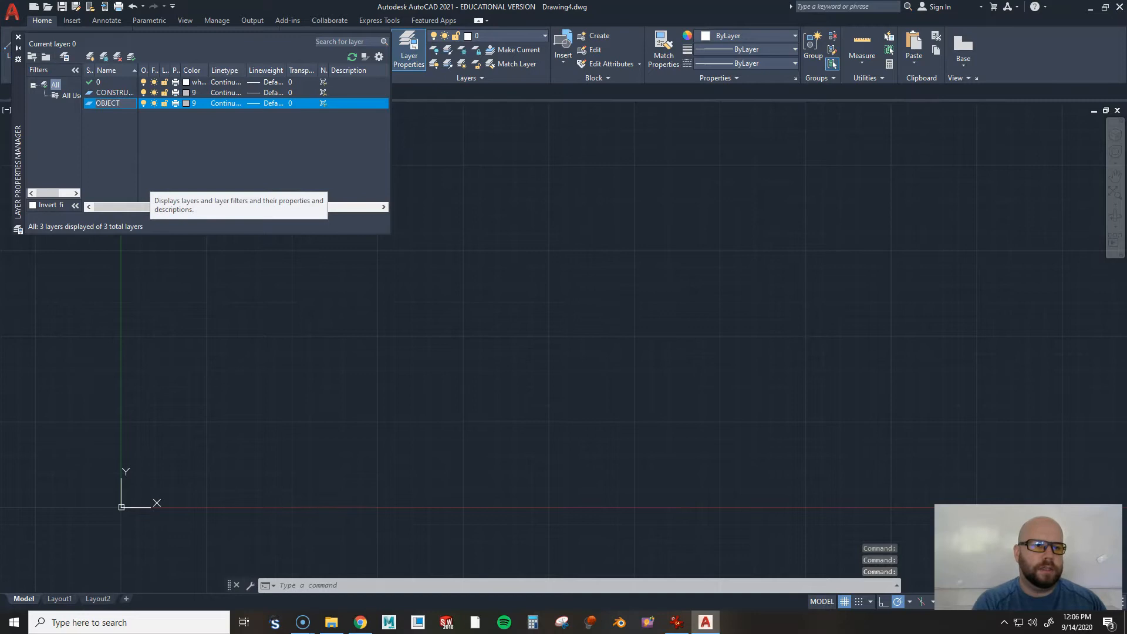
key(Return)
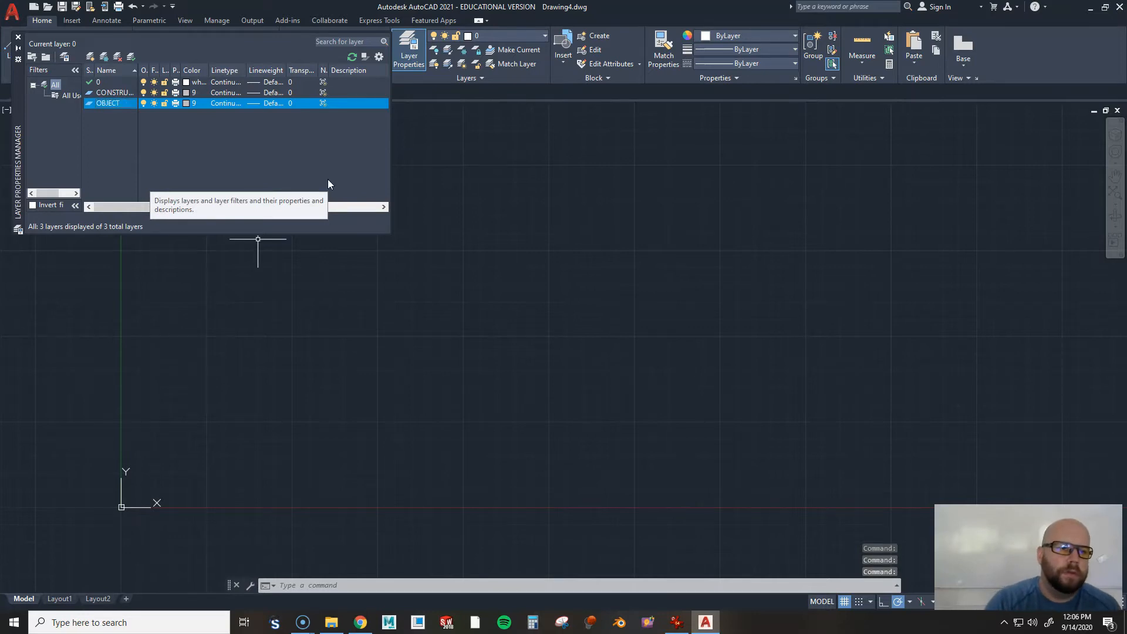
click(186, 104)
click(514, 337)
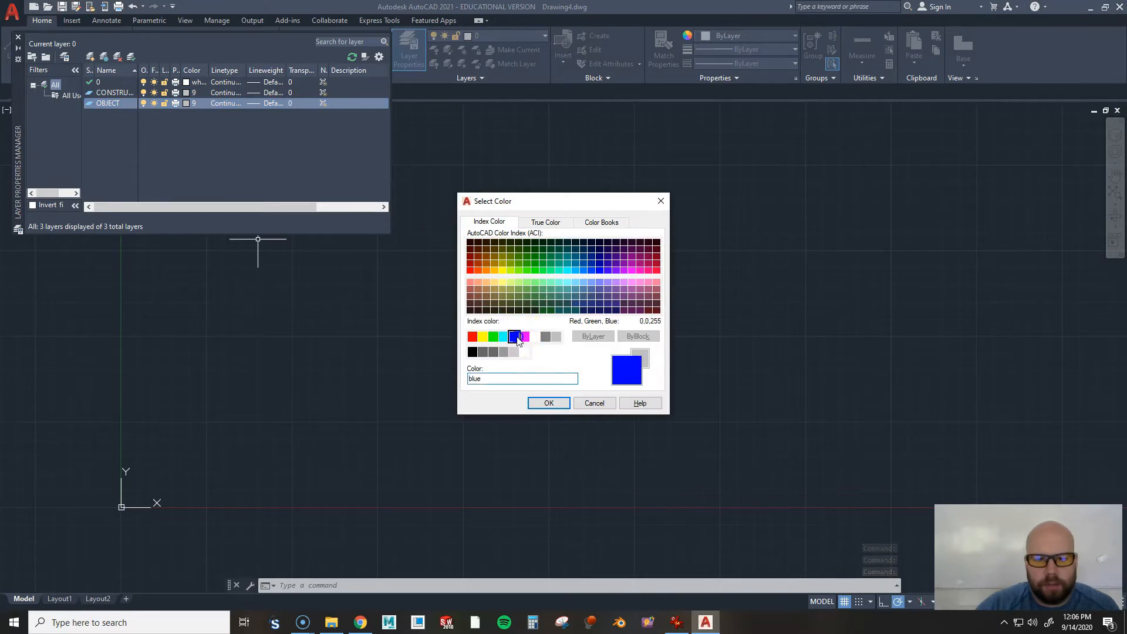
click(549, 403)
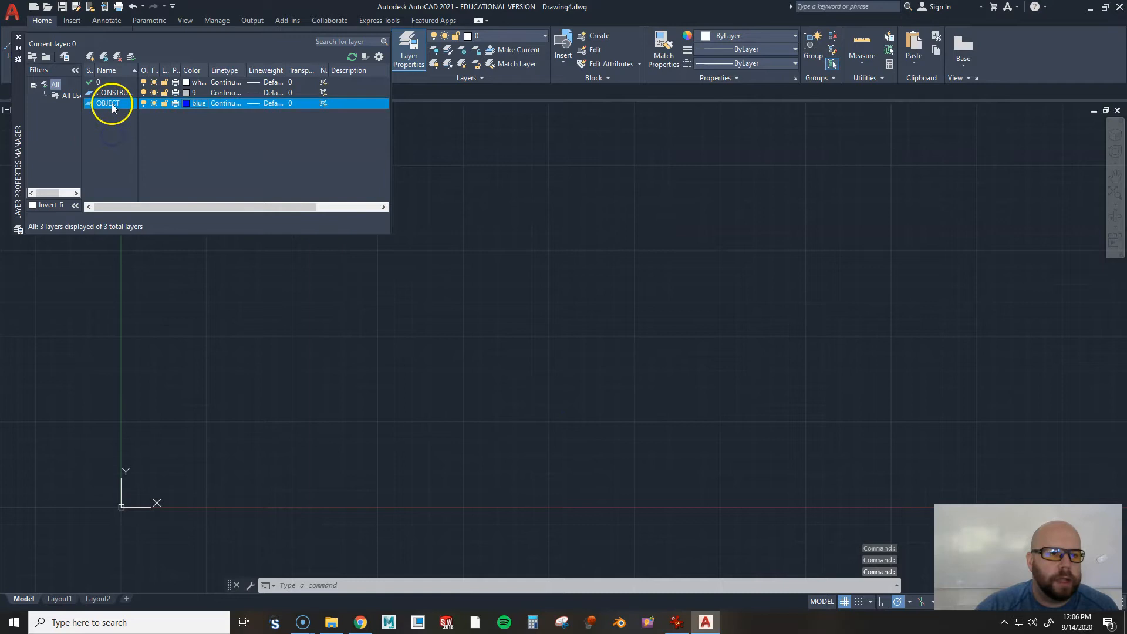
Create a new layer named HIDDEN and set its color to cyan
right_click(111, 129)
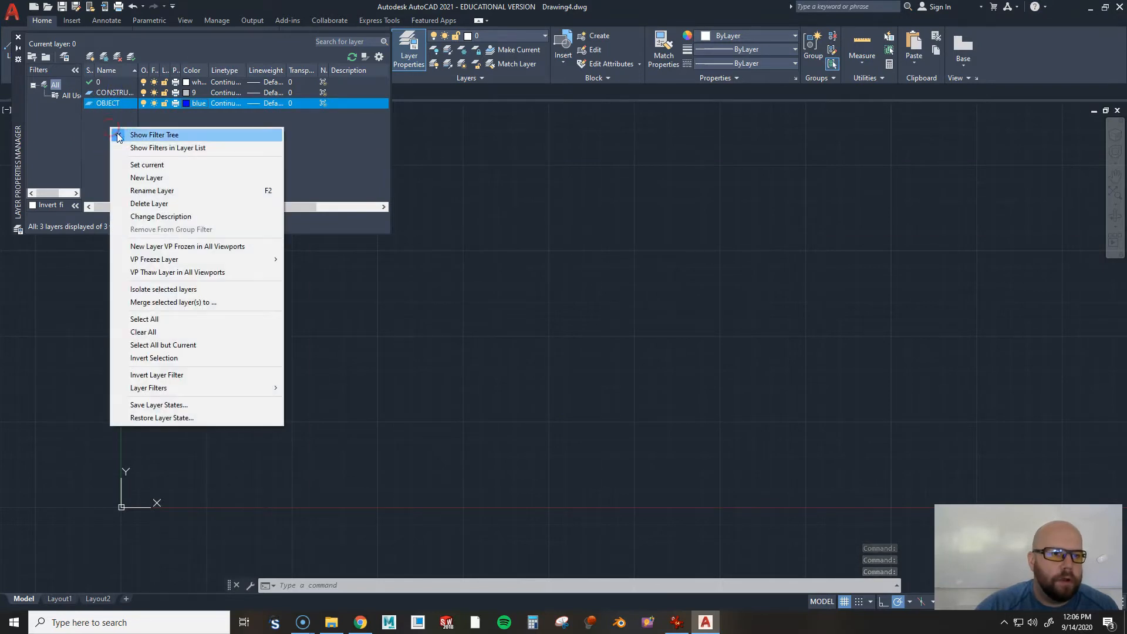
click(164, 179)
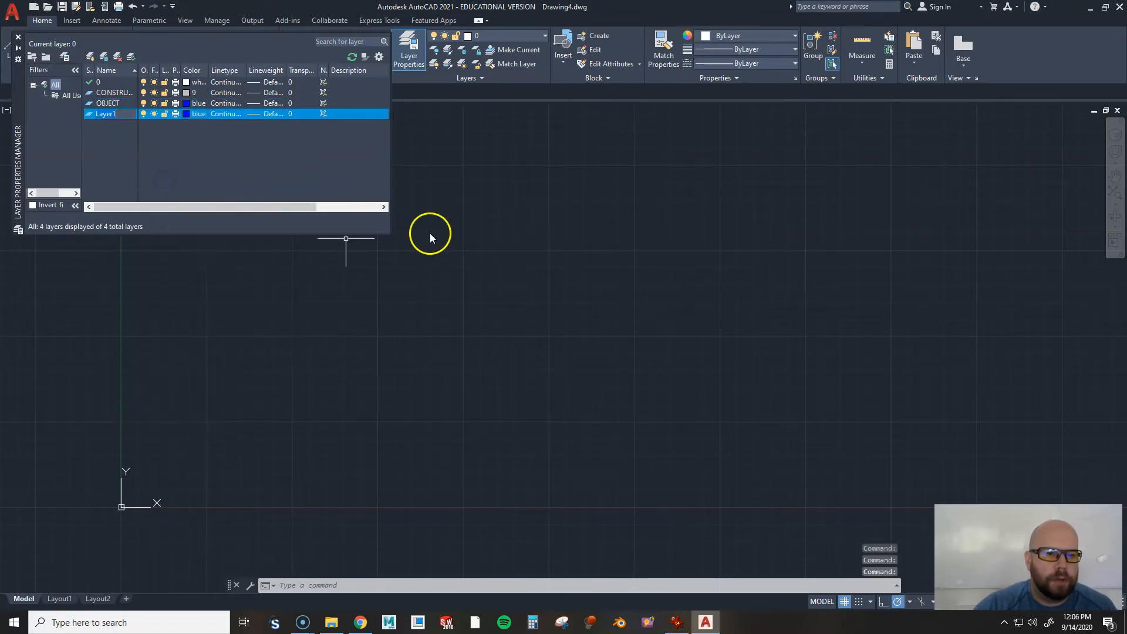
text(HIDDEN)
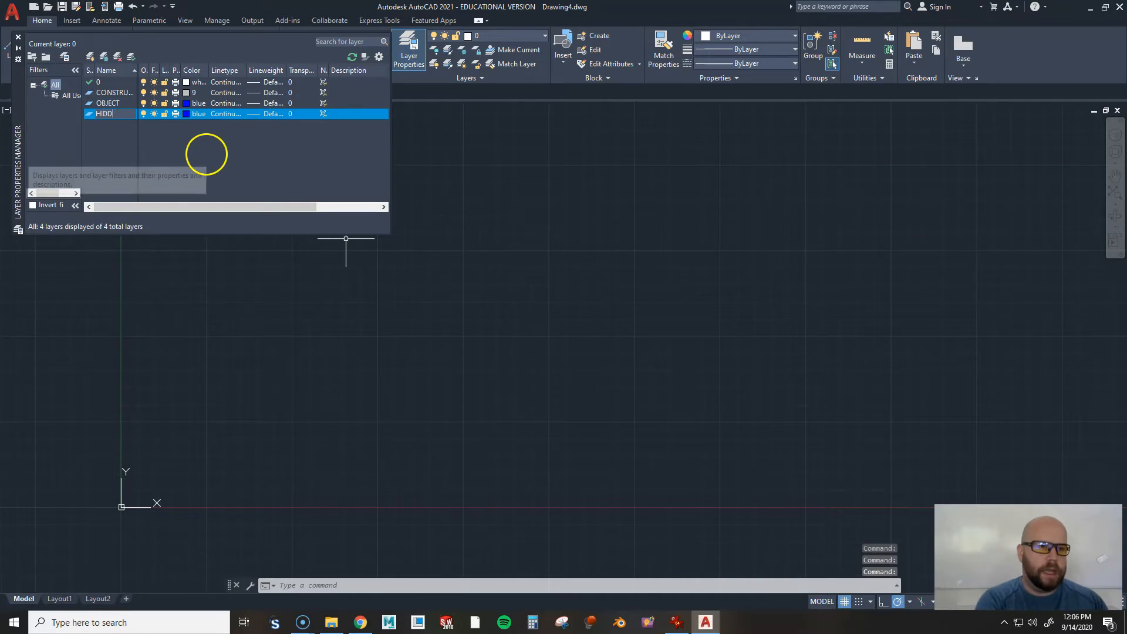
click(188, 113)
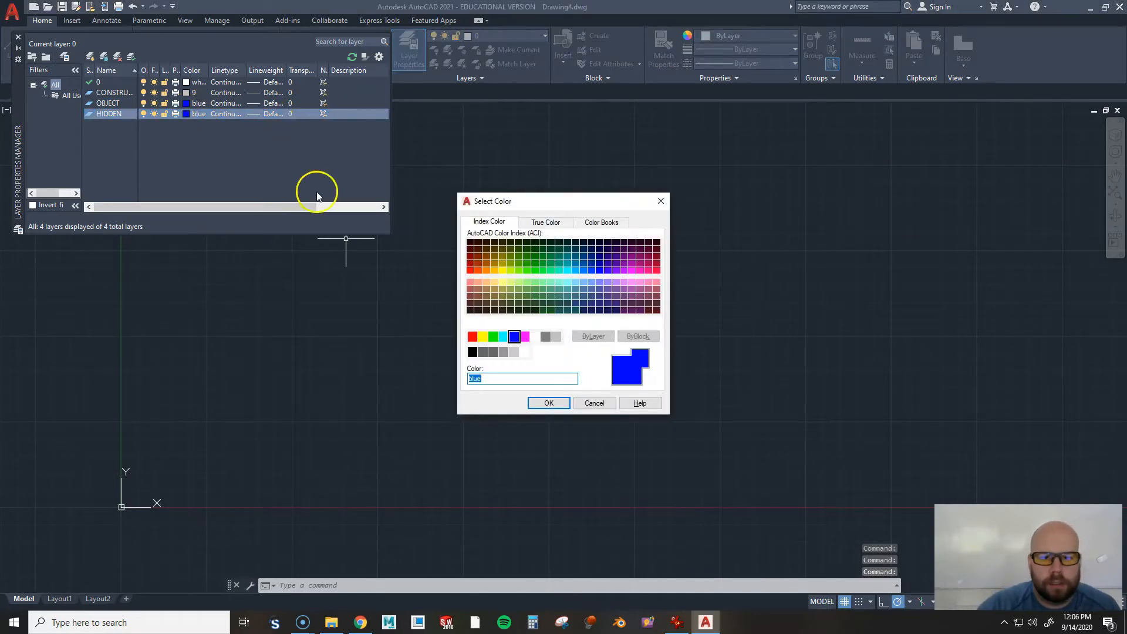
click(504, 336)
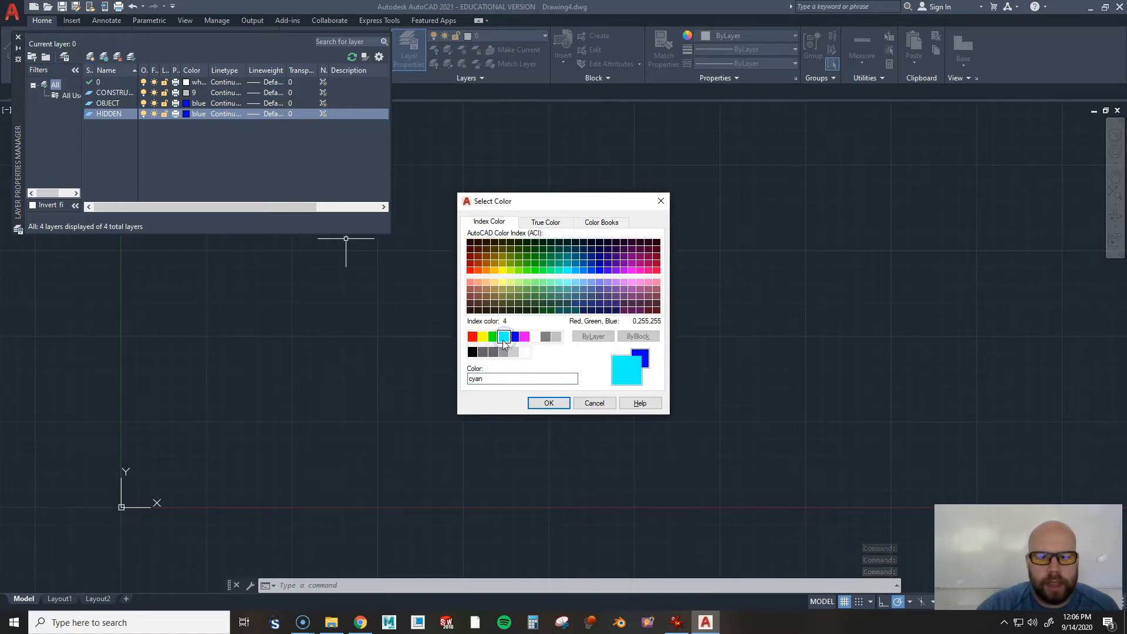
click(550, 404)
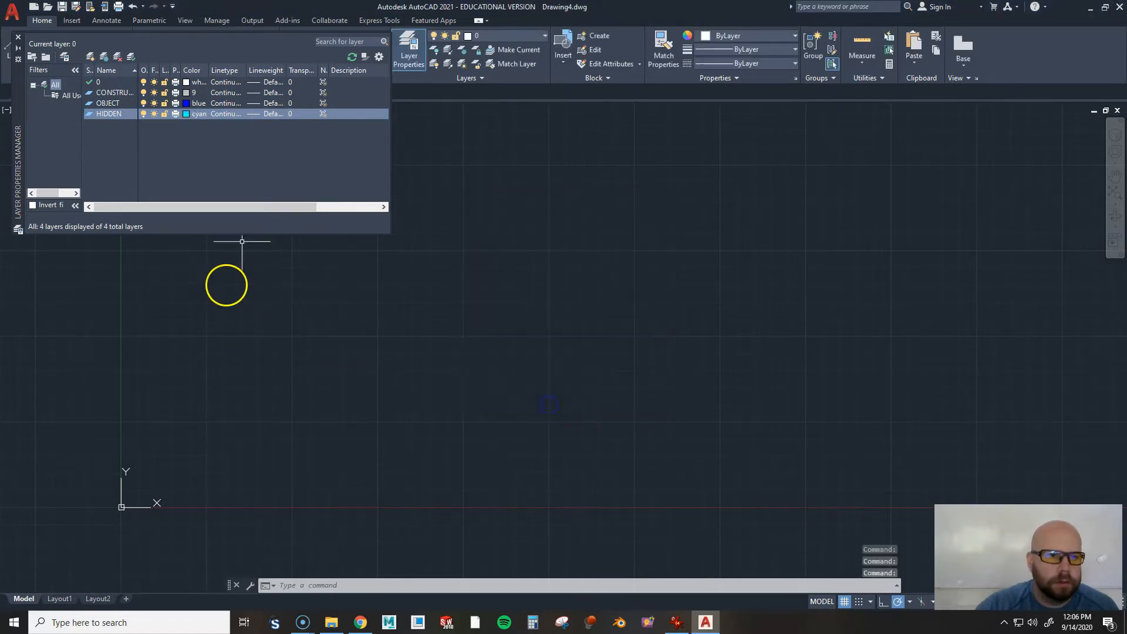
Load the HIDDEN linetype from acadiso.lin and assign it to the HIDDEN layer
click(229, 114)
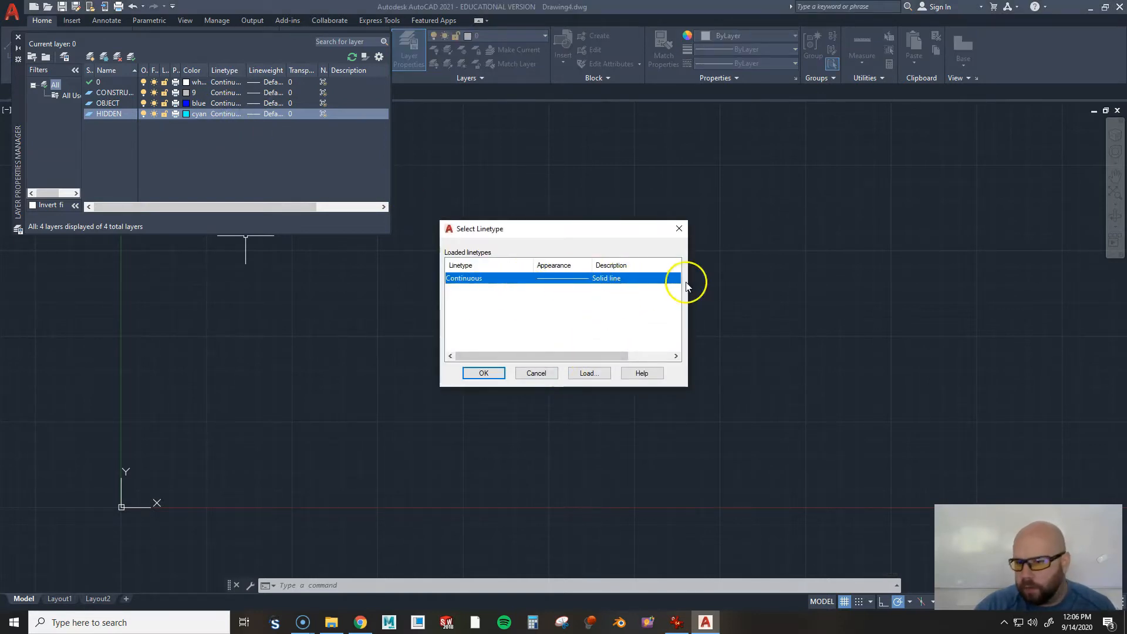
click(605, 375)
scroll(491, 318, down, 10)
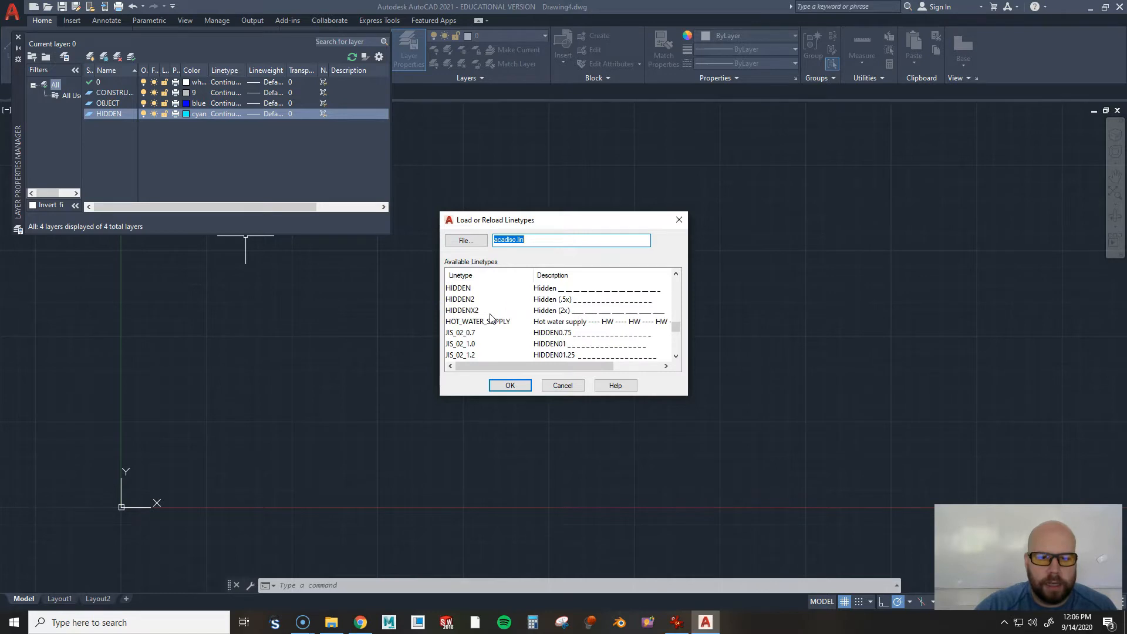
scroll(491, 318, up, 1)
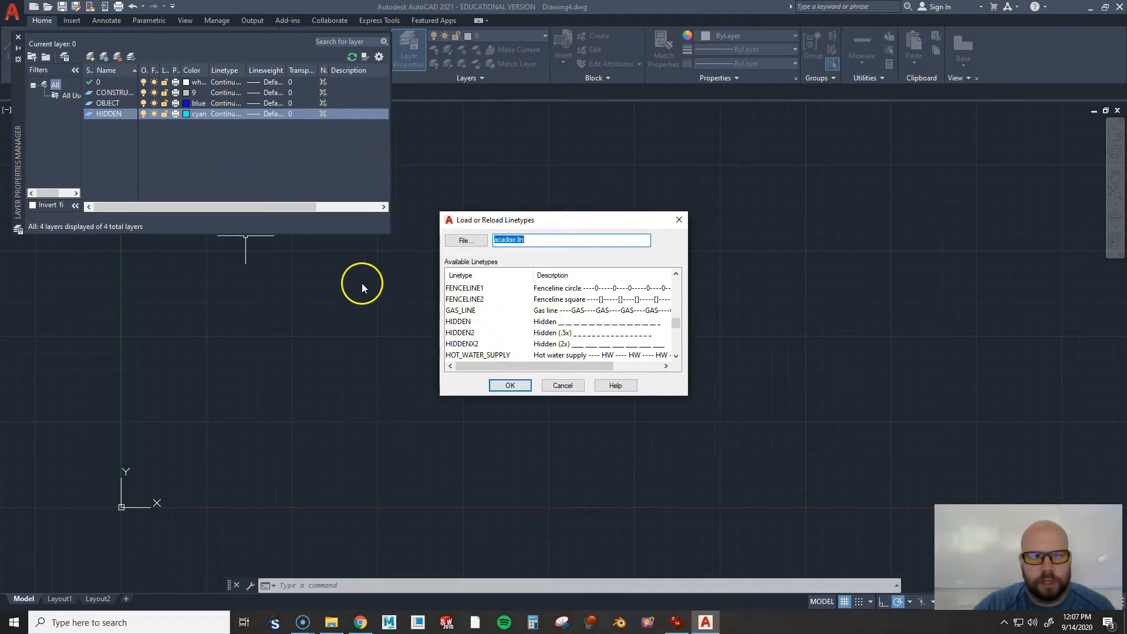
click(459, 321)
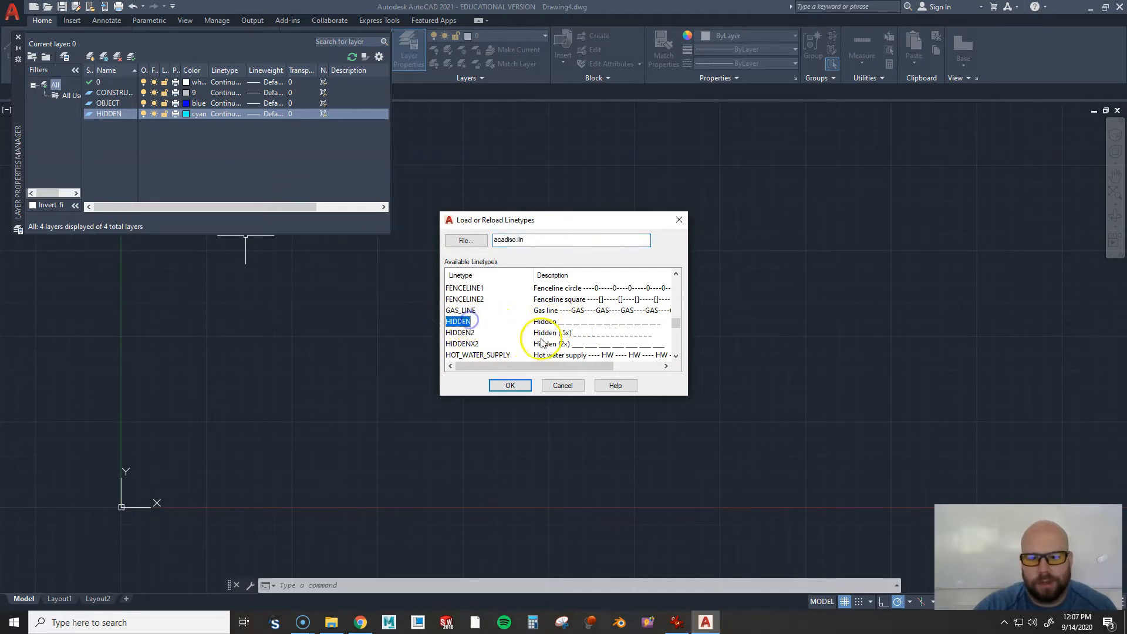
click(519, 389)
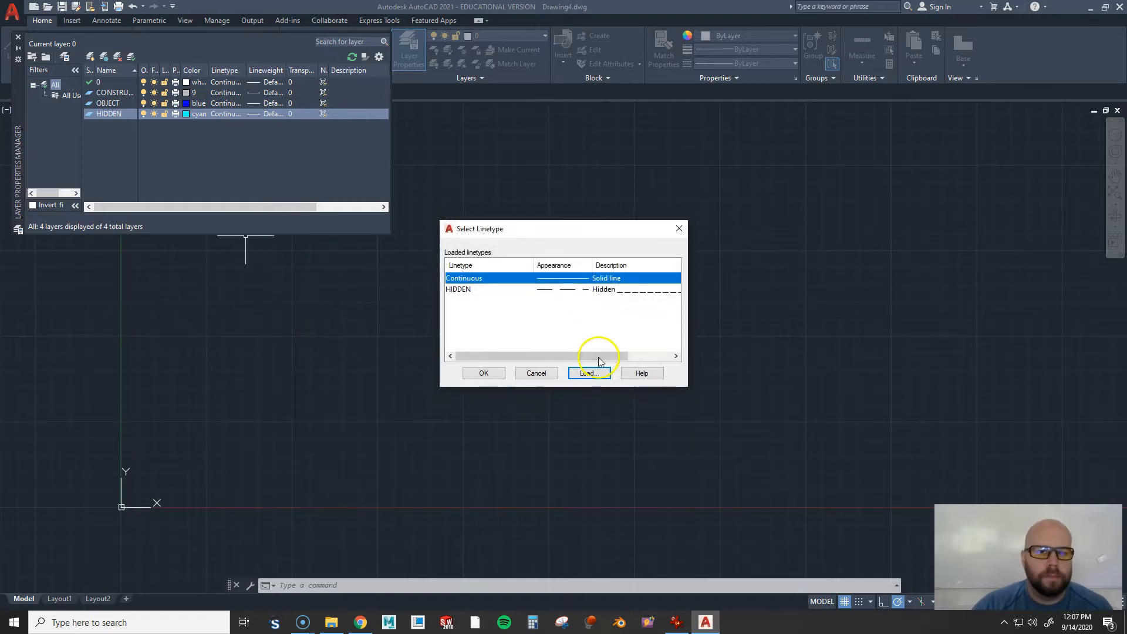
click(573, 290)
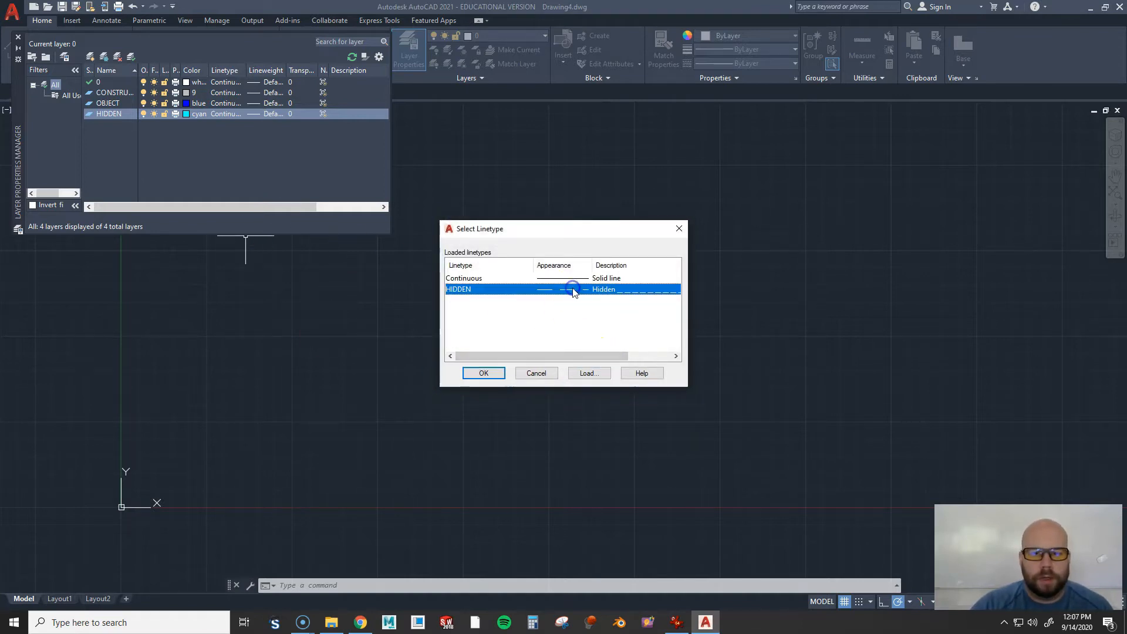
click(488, 372)
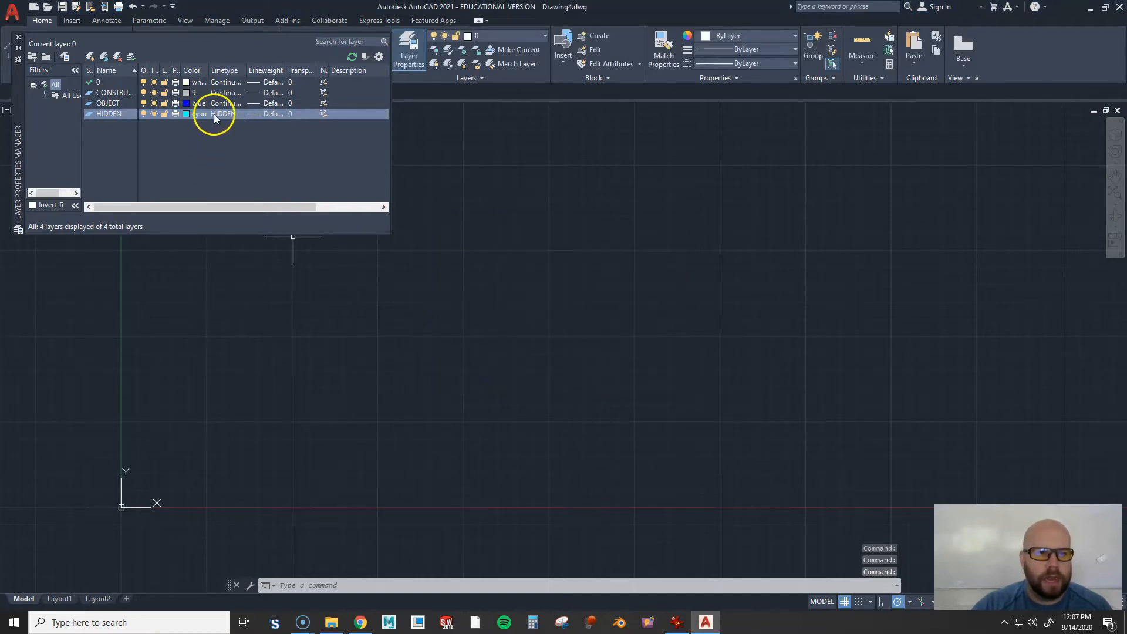
Enlarge the Layer Properties Manager and widen its Color, Linetype and Lineweight columns so their values are fully readable
drag(247, 66, 255, 67)
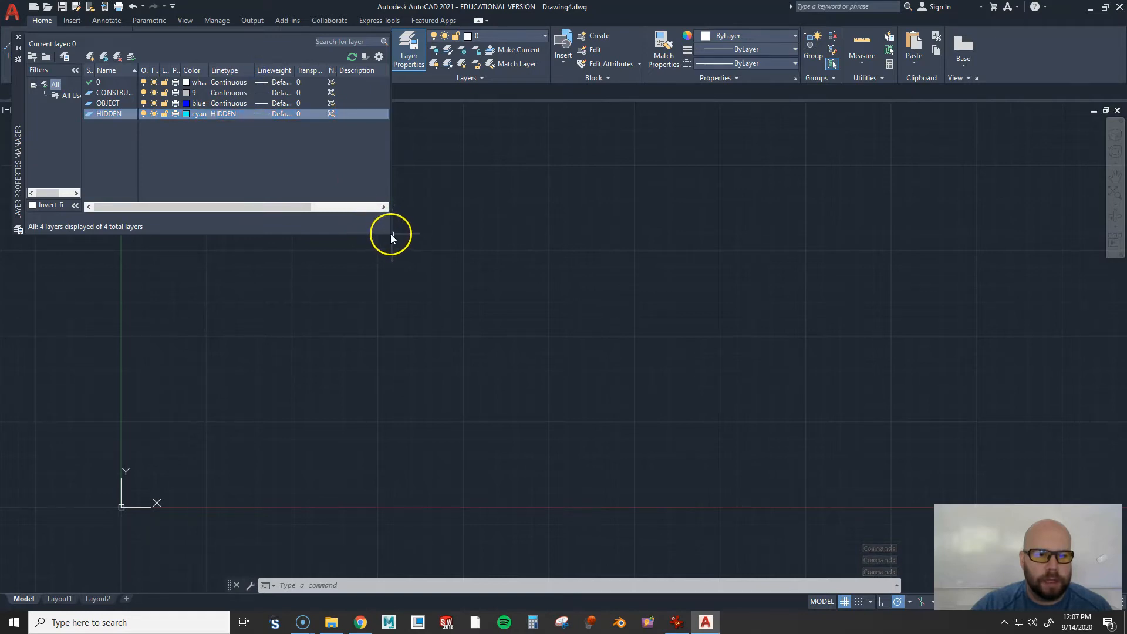
drag(391, 234, 661, 420)
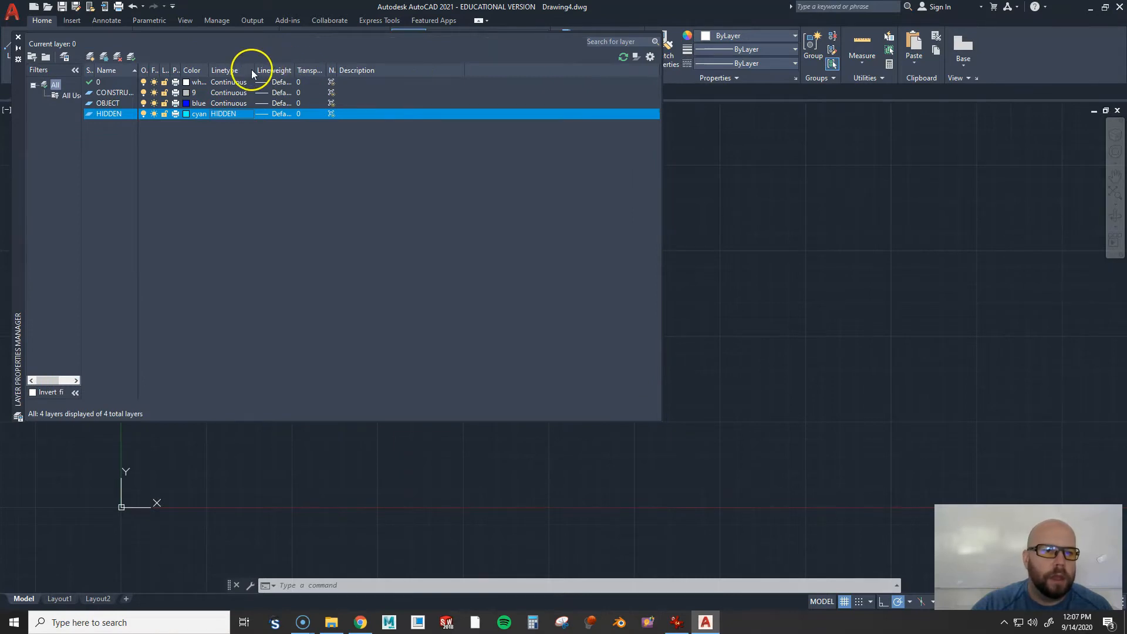
drag(253, 69, 377, 70)
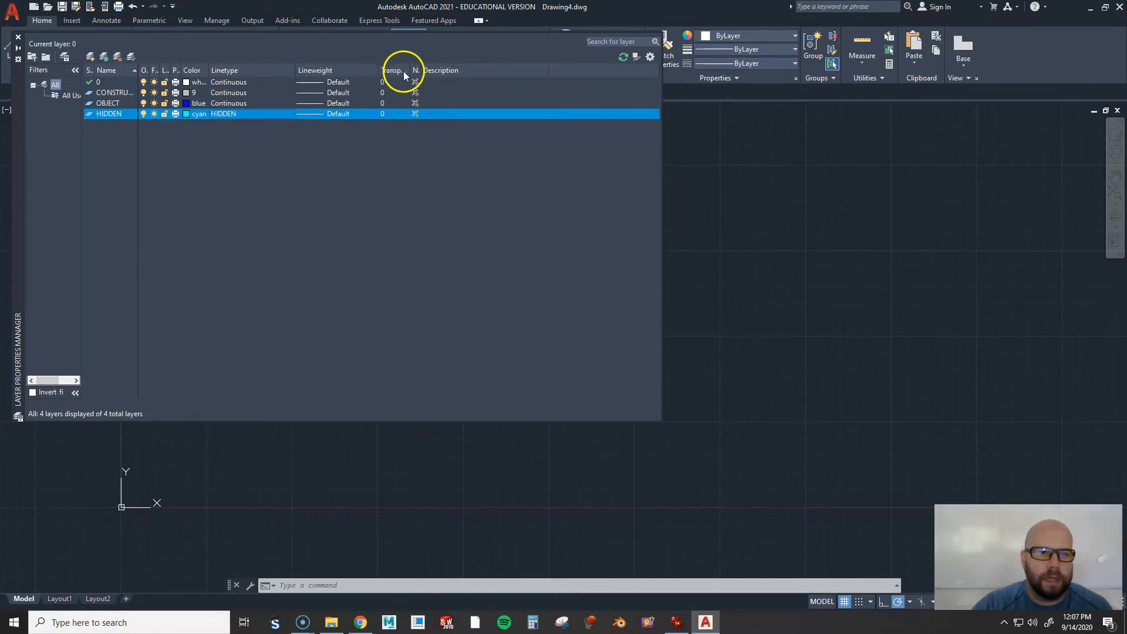
drag(209, 70, 244, 71)
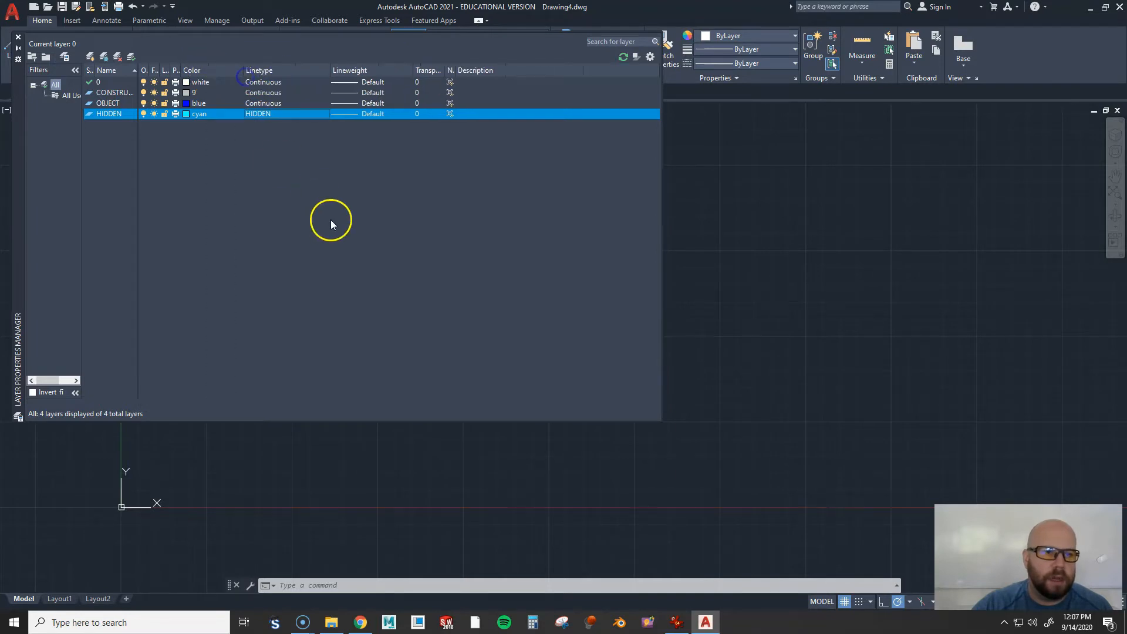
Create a new layer named CENTERLINE and set its color to green
right_click(123, 160)
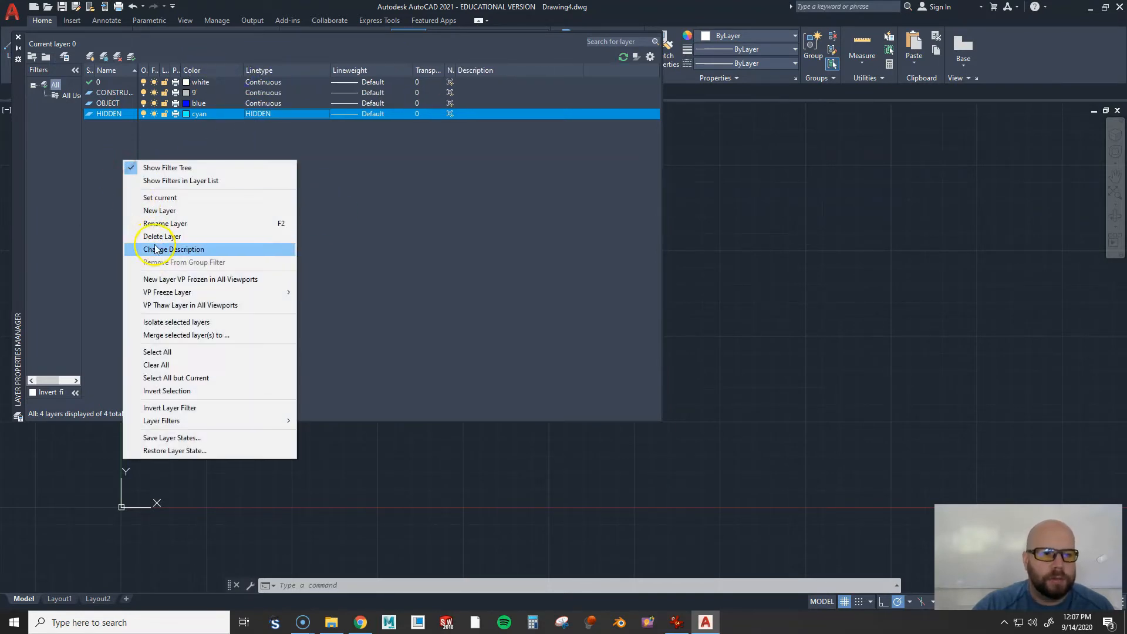
click(158, 213)
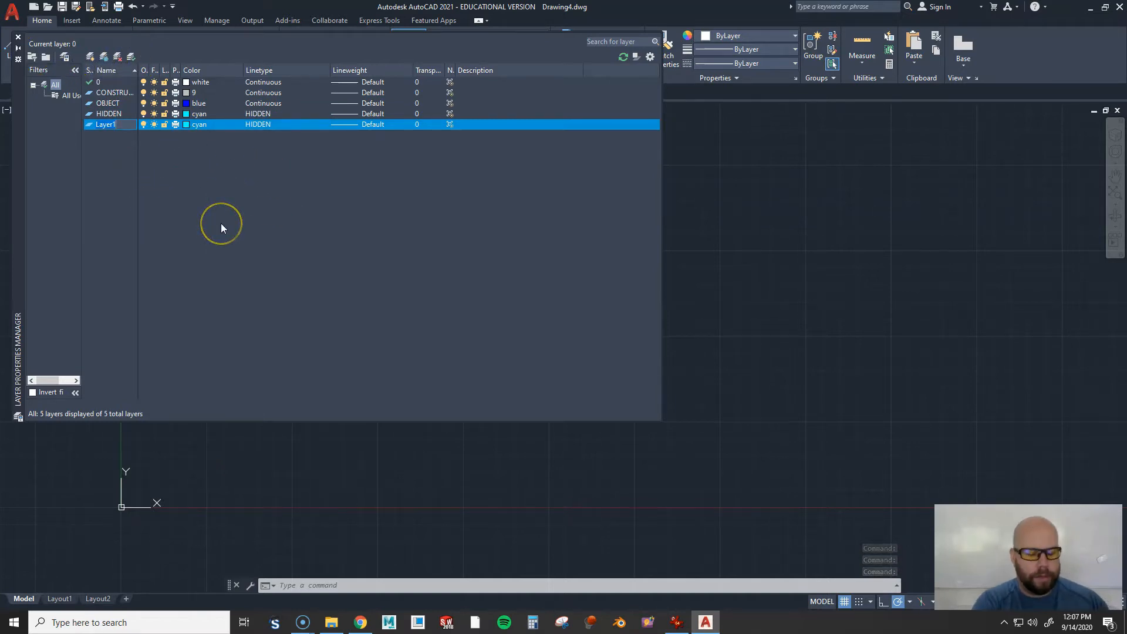
text(CENTERLINE)
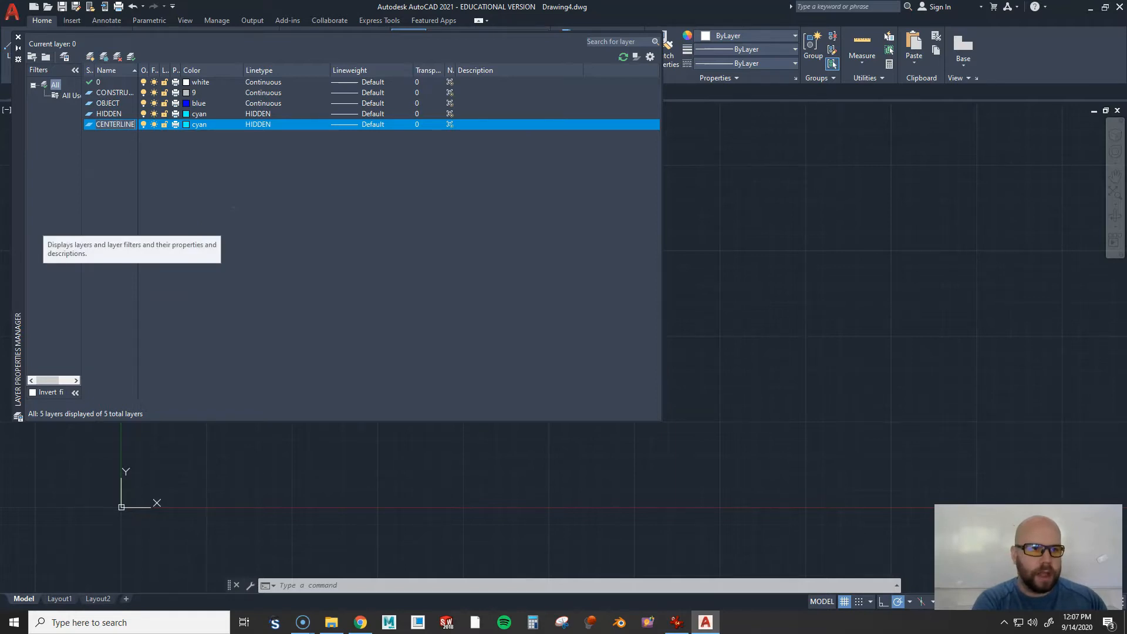
key(Return)
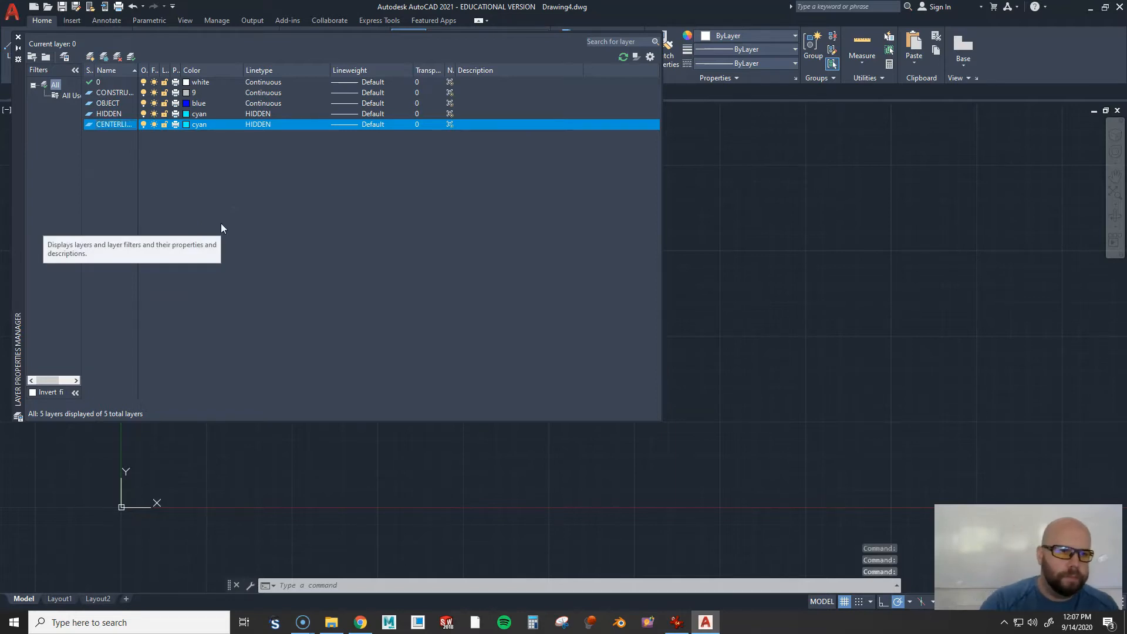
click(190, 125)
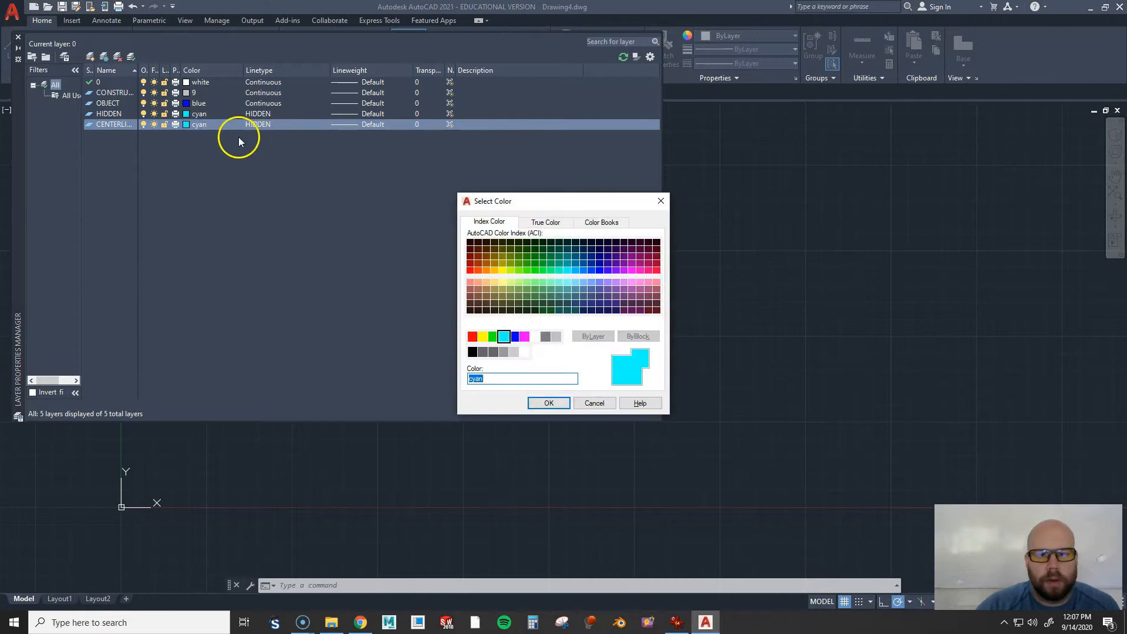
click(492, 337)
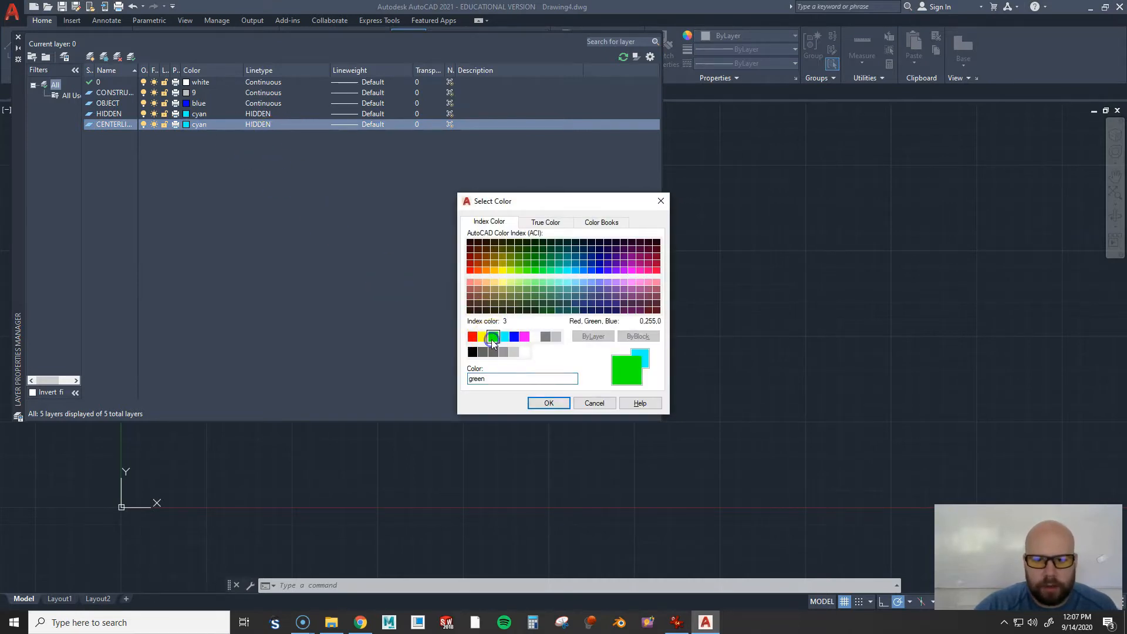
click(553, 404)
Load the CENTER linetype from acadiso.lin and assign it to the CENTERLINE layer
click(247, 126)
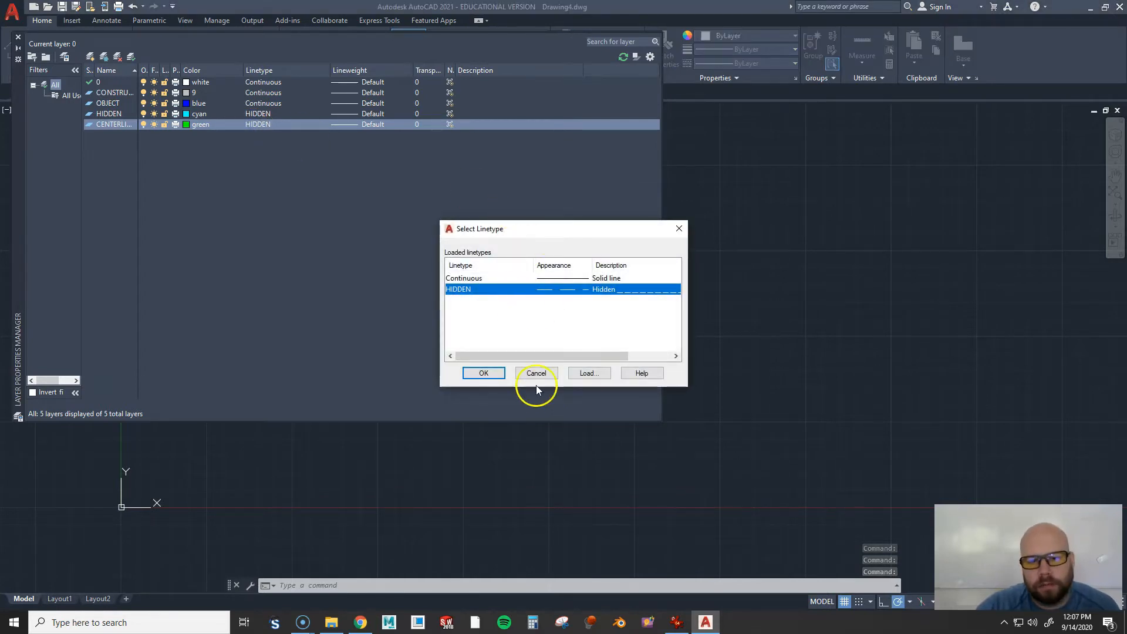
click(588, 374)
scroll(506, 341, down, 7)
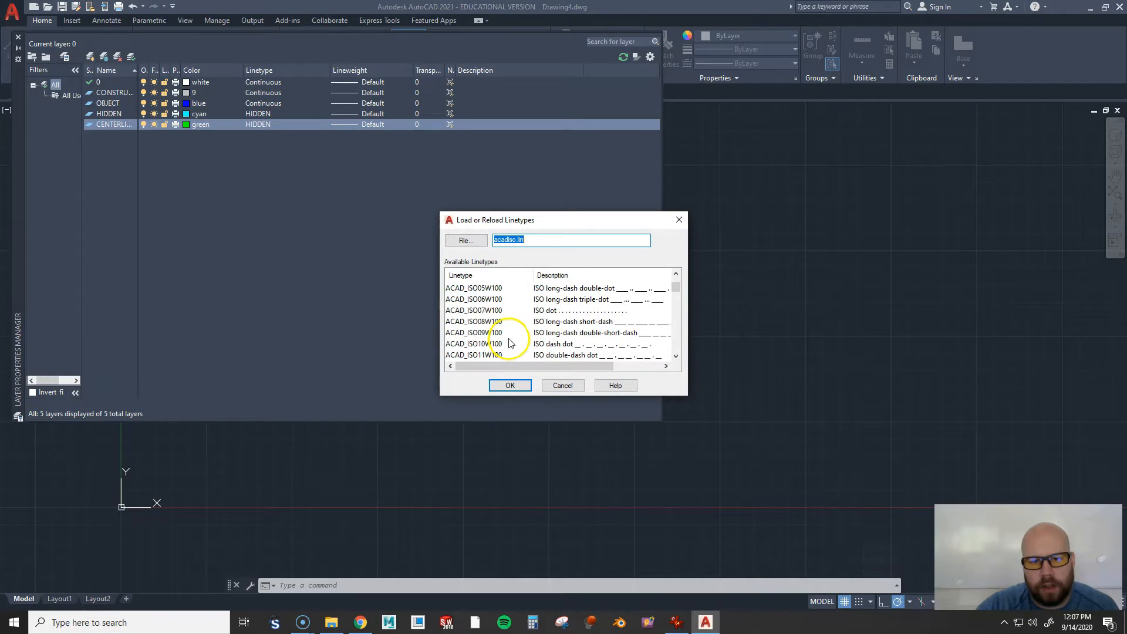
scroll(509, 340, up, 5)
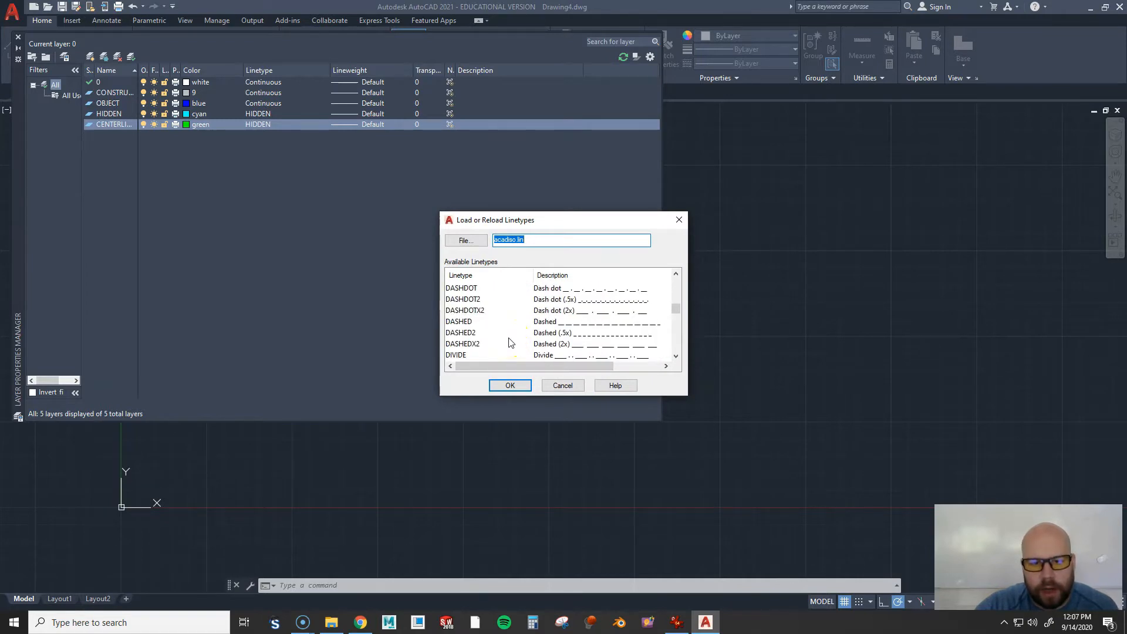
click(465, 323)
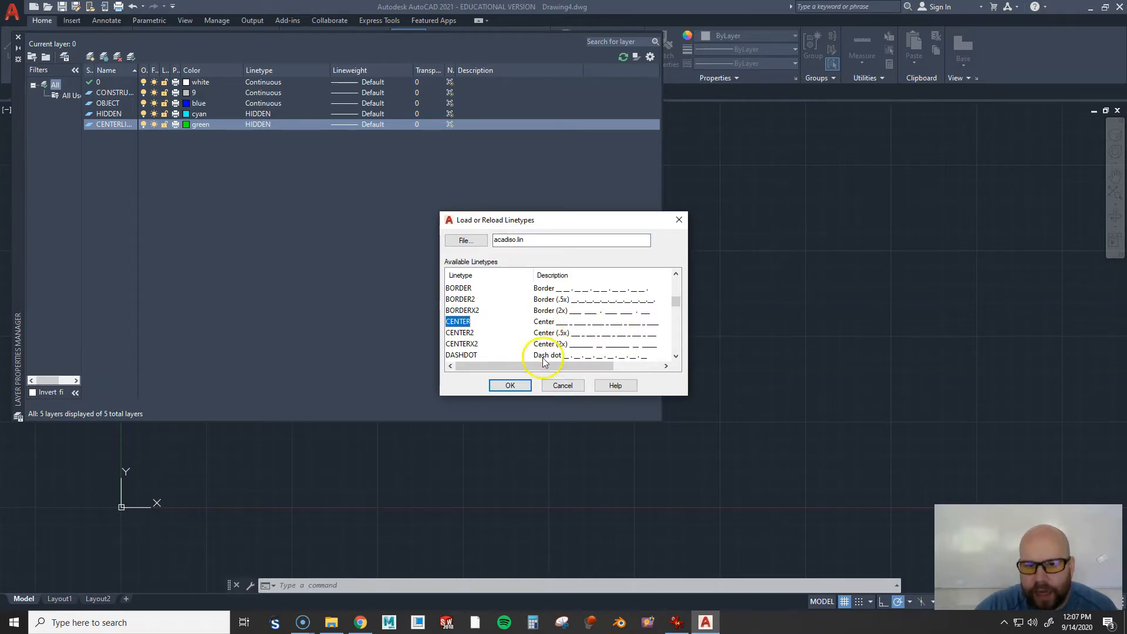
click(509, 385)
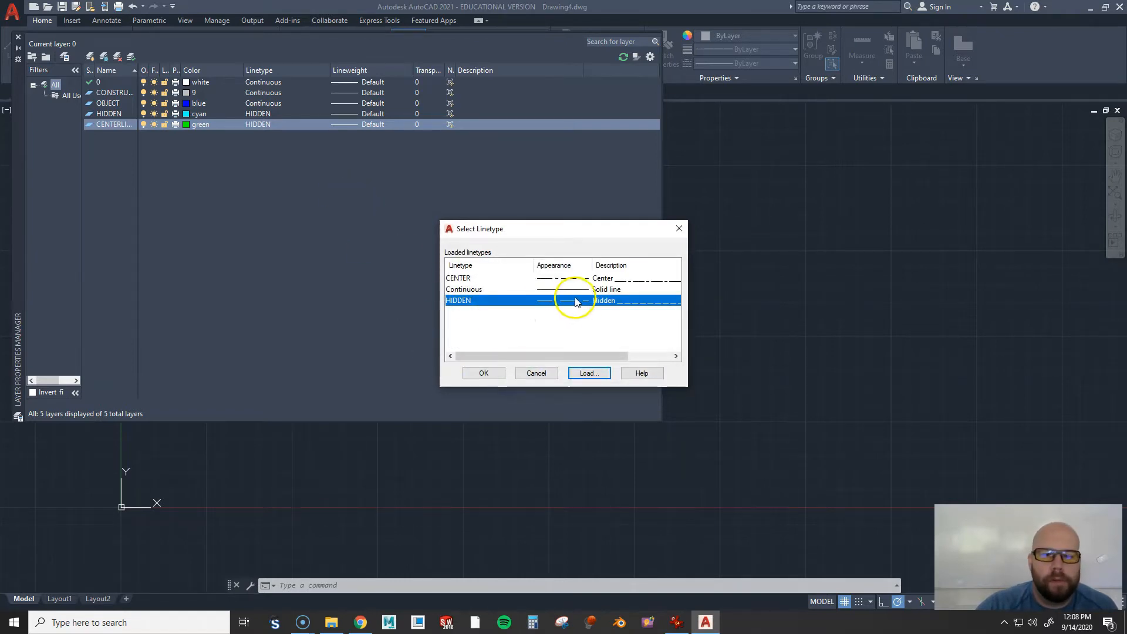
click(593, 279)
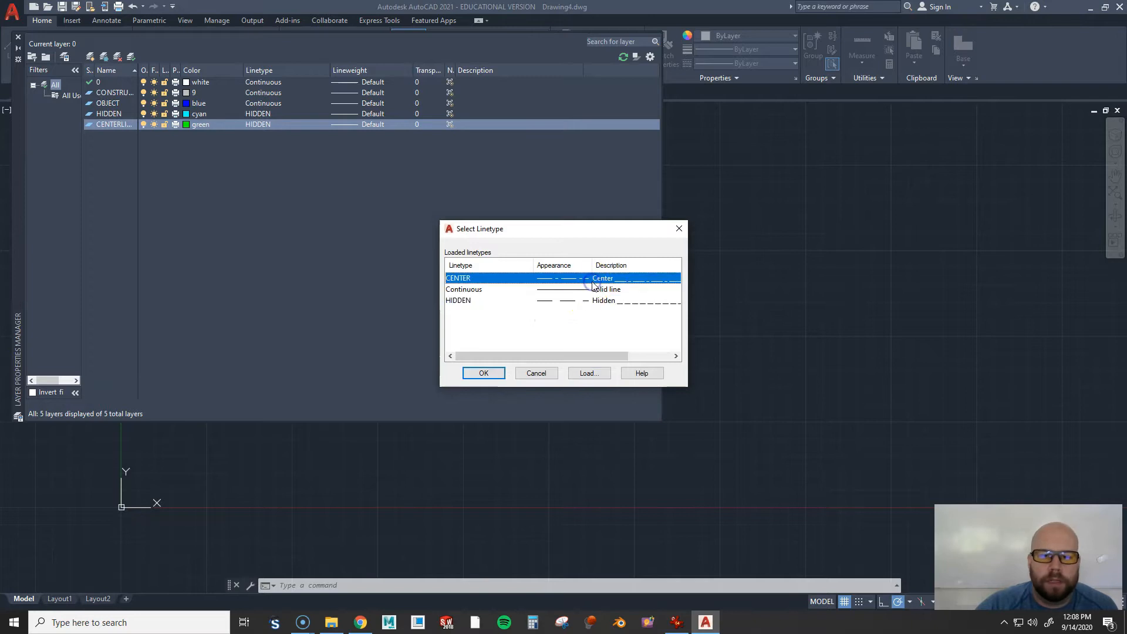
click(488, 378)
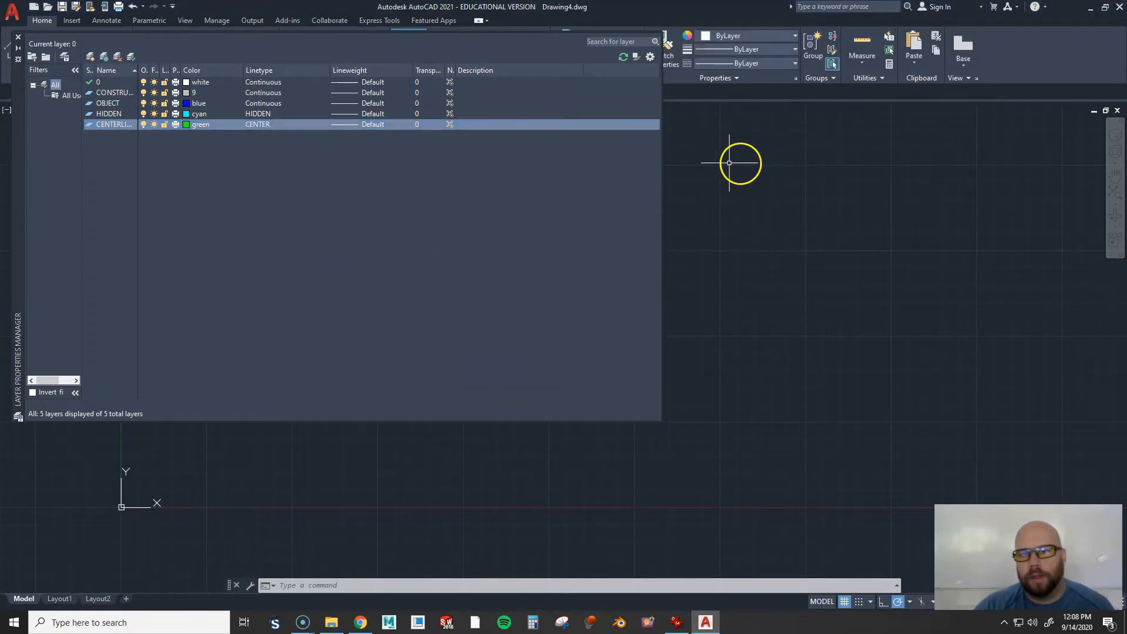
Close the Layer Properties Manager and make CONSTRUCTION the current layer
click(18, 38)
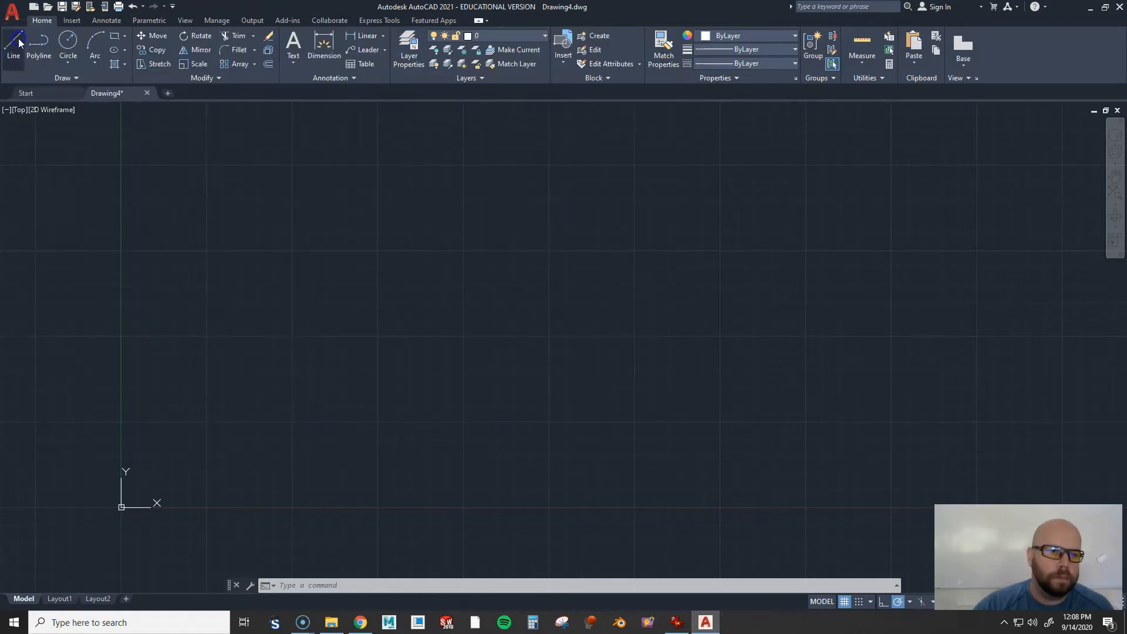
click(494, 35)
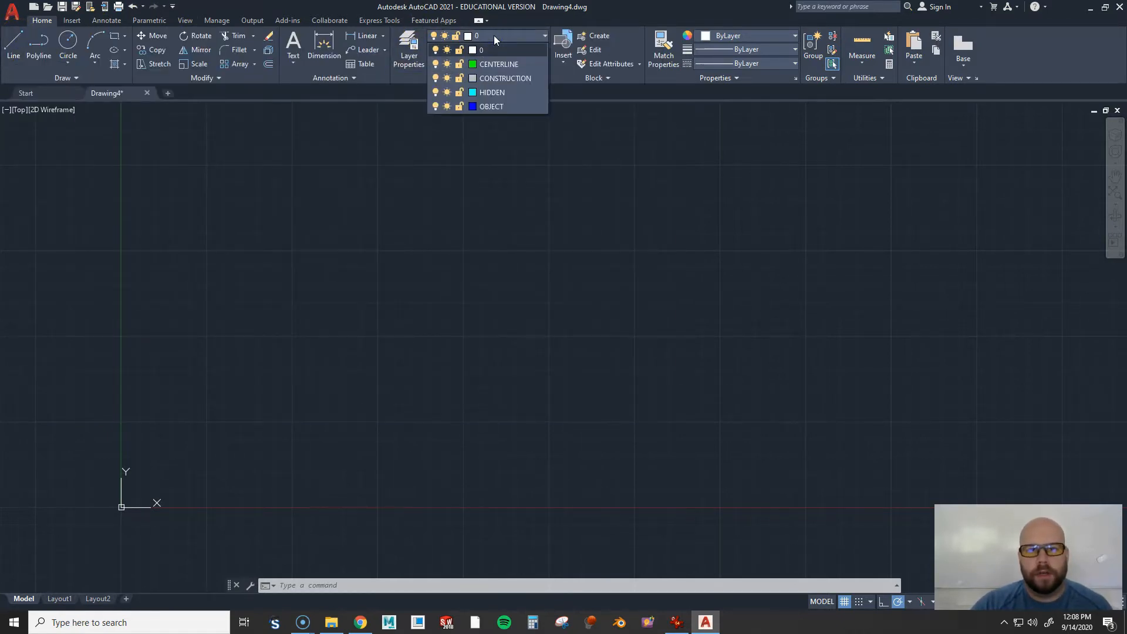
click(503, 80)
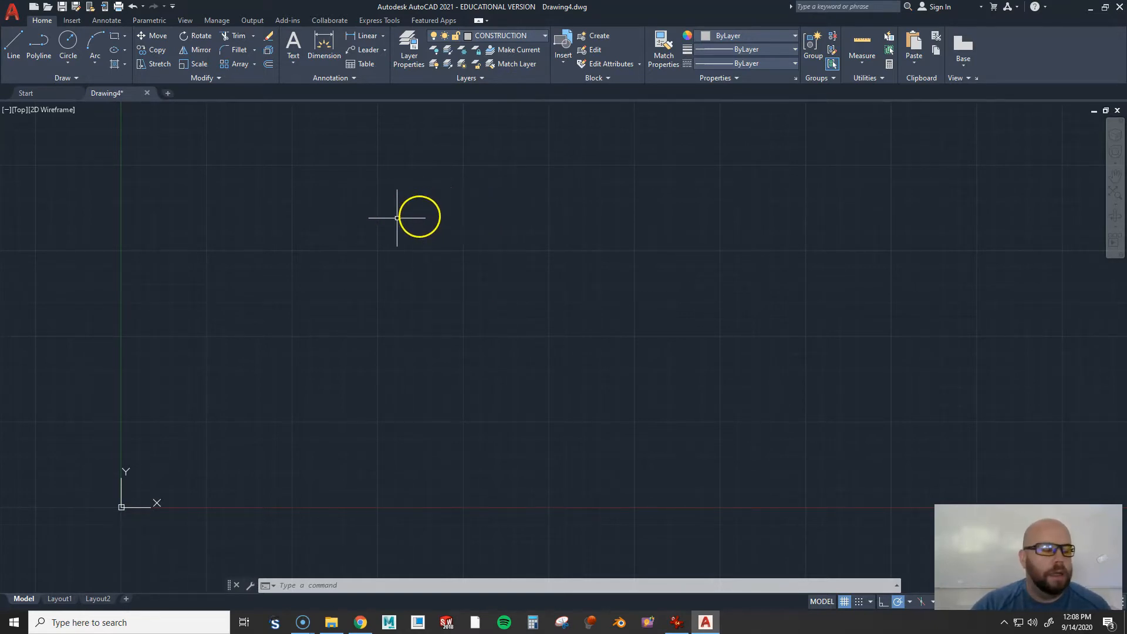
click(77, 82)
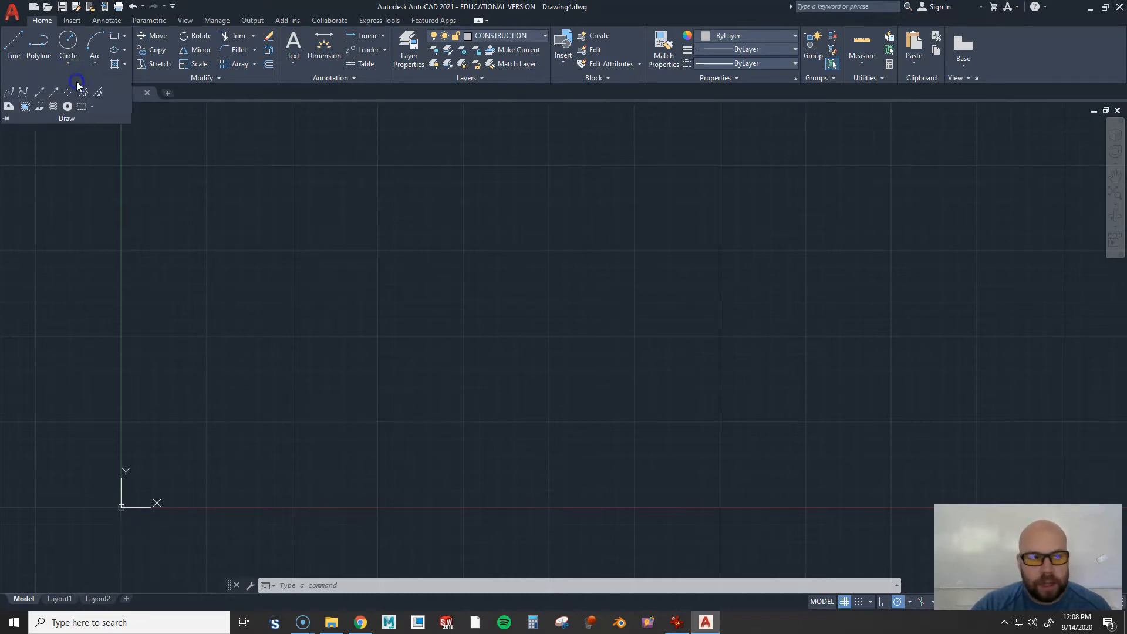
click(41, 93)
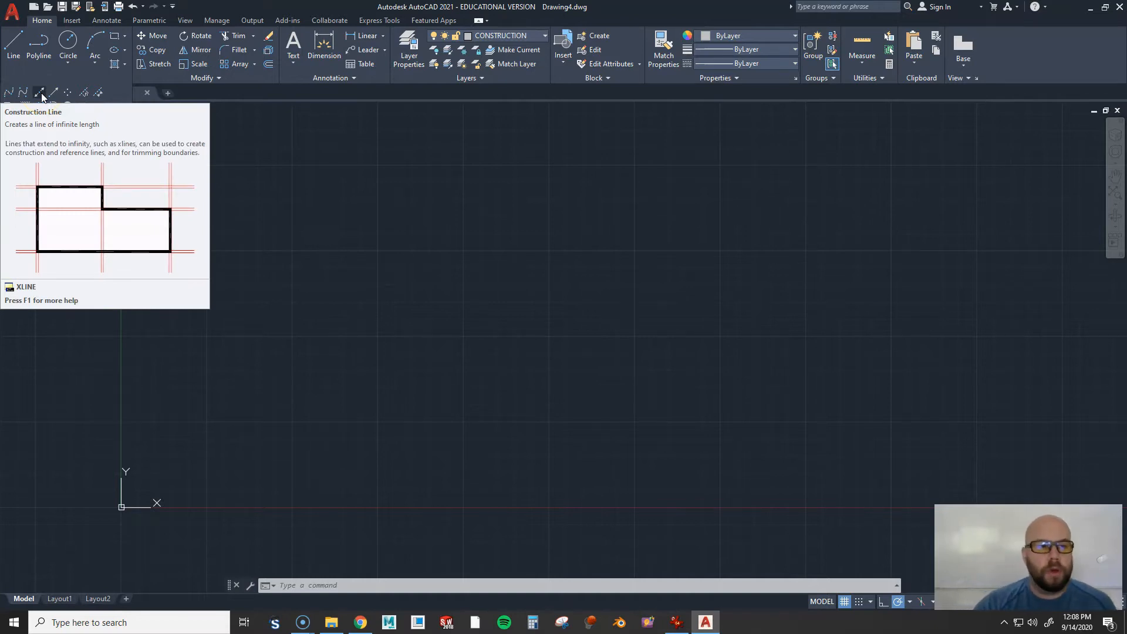
click(42, 94)
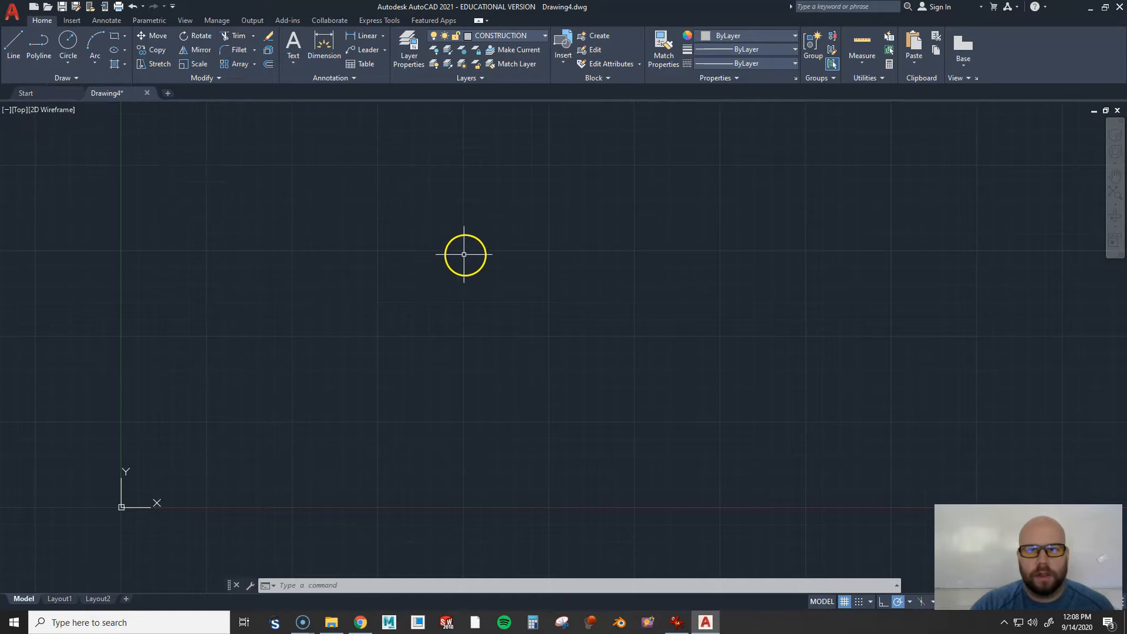
Draw a horizontal construction line (XLINE) through the origin 0,0 with Ortho mode turned on
text(xline)
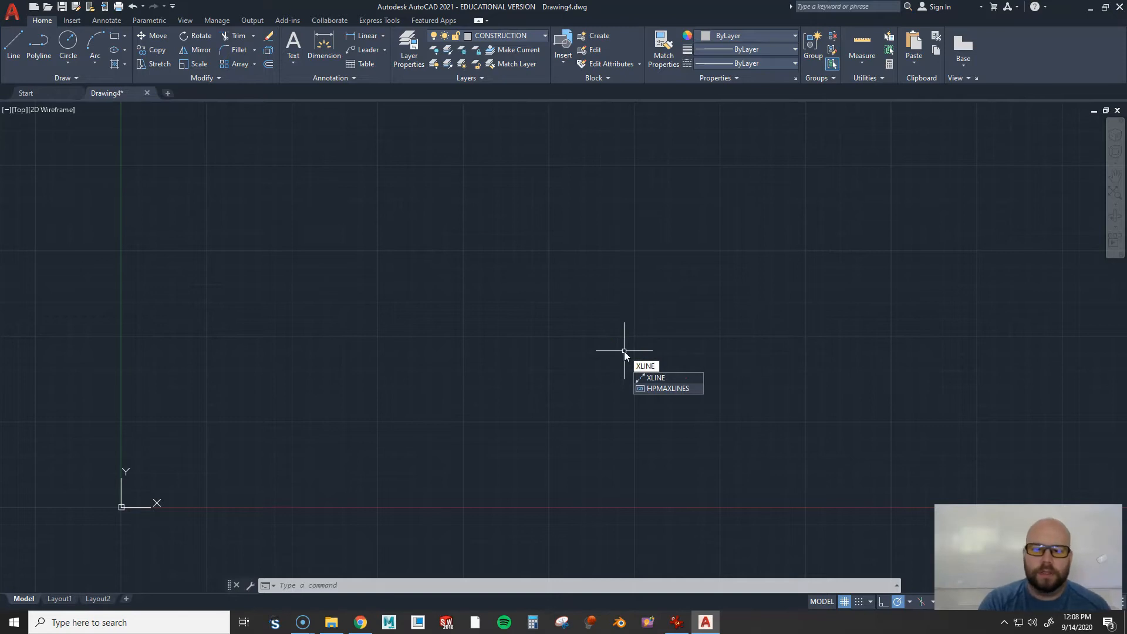
key(Return)
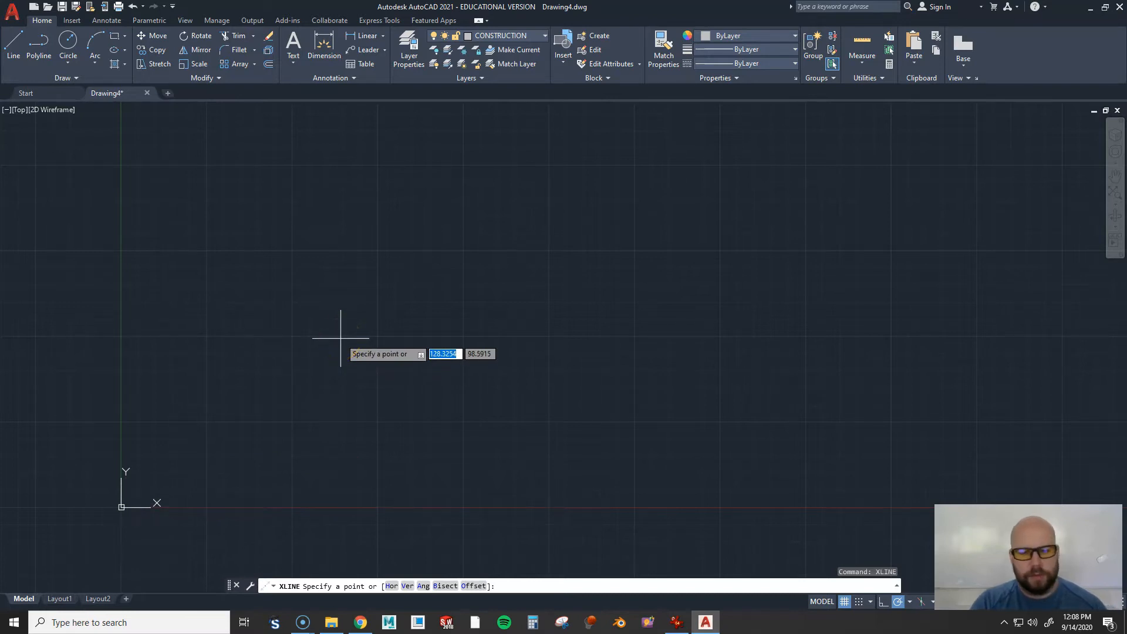
key(Tab)
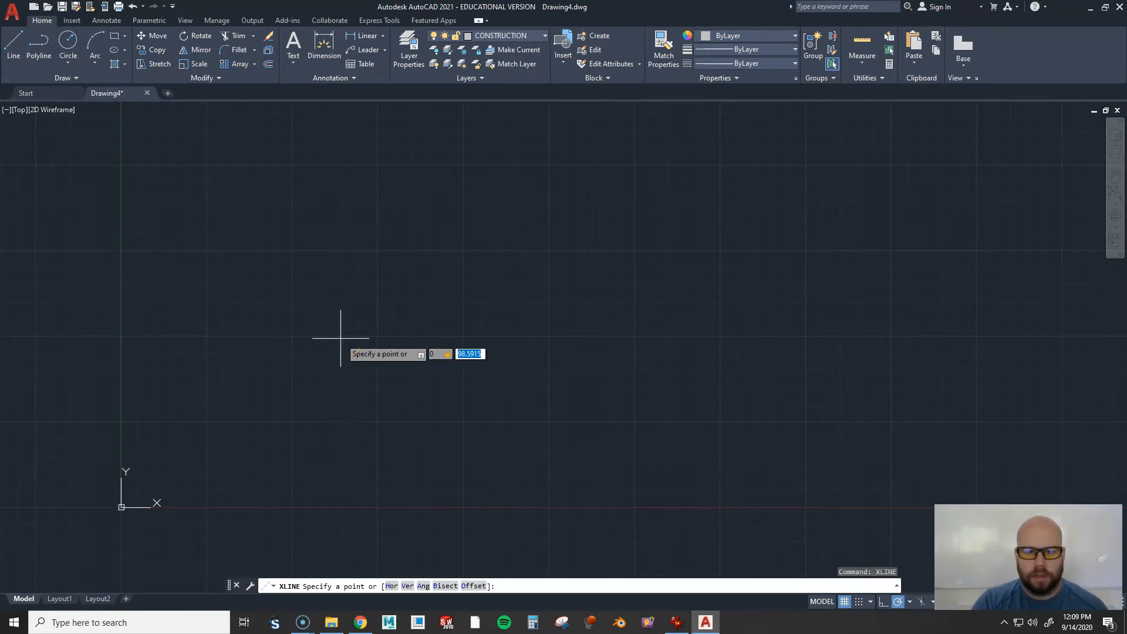
text(0)
key(Return)
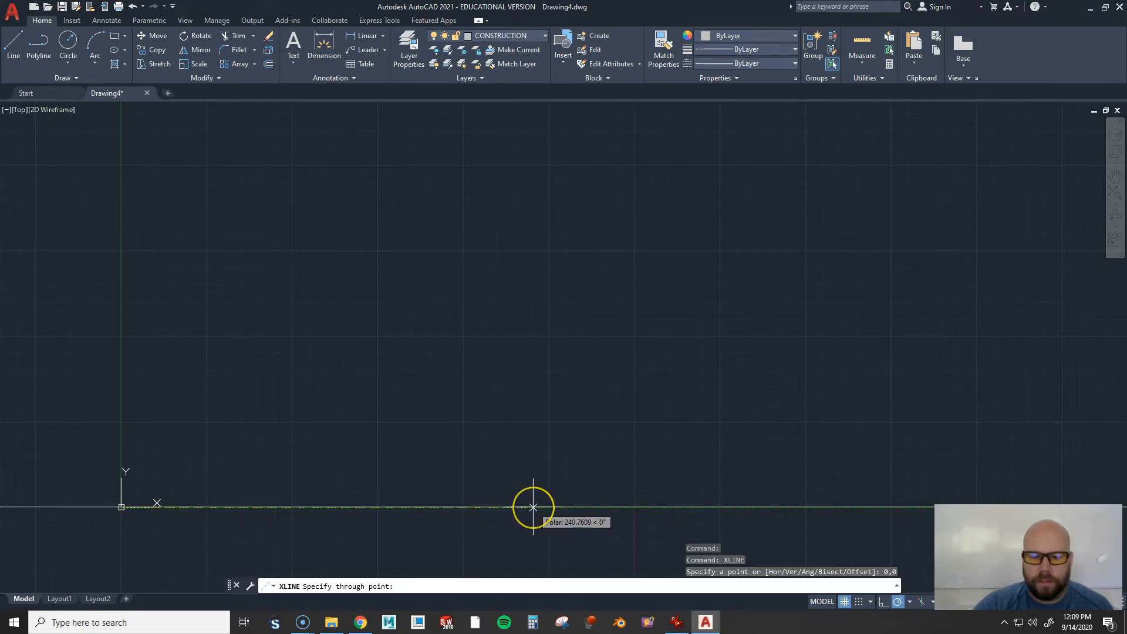
click(885, 603)
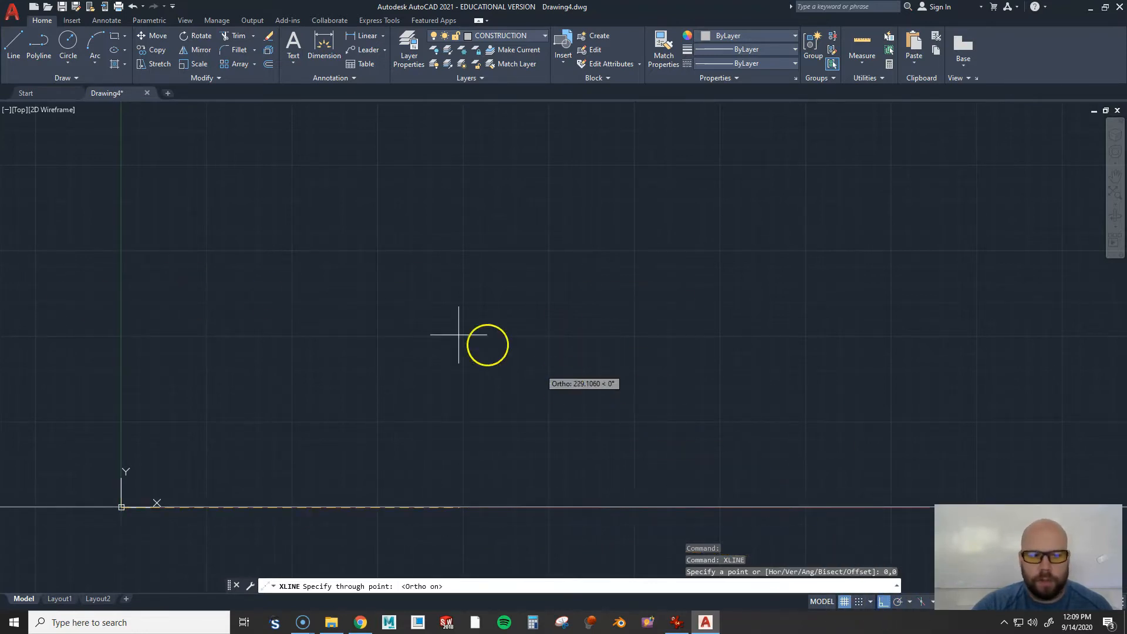
click(883, 603)
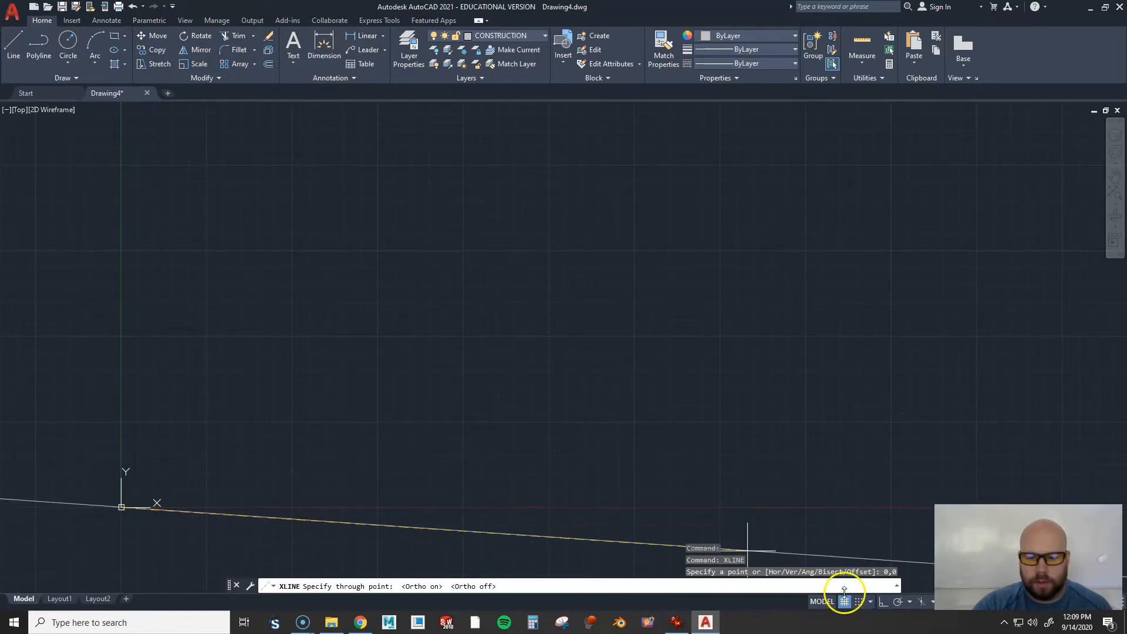
click(883, 603)
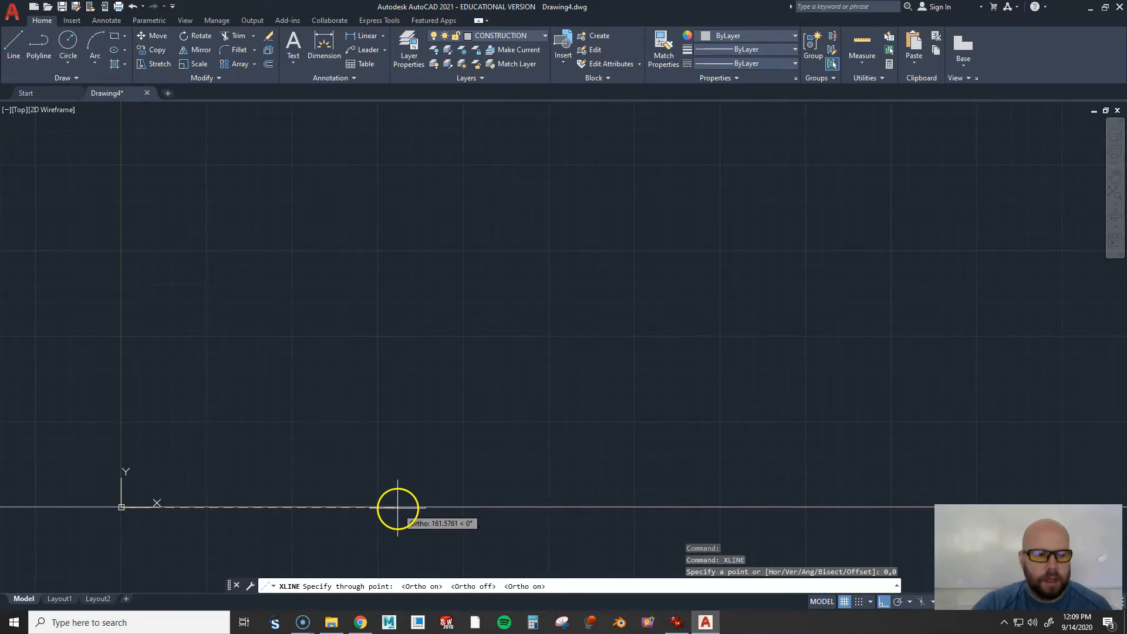
click(397, 506)
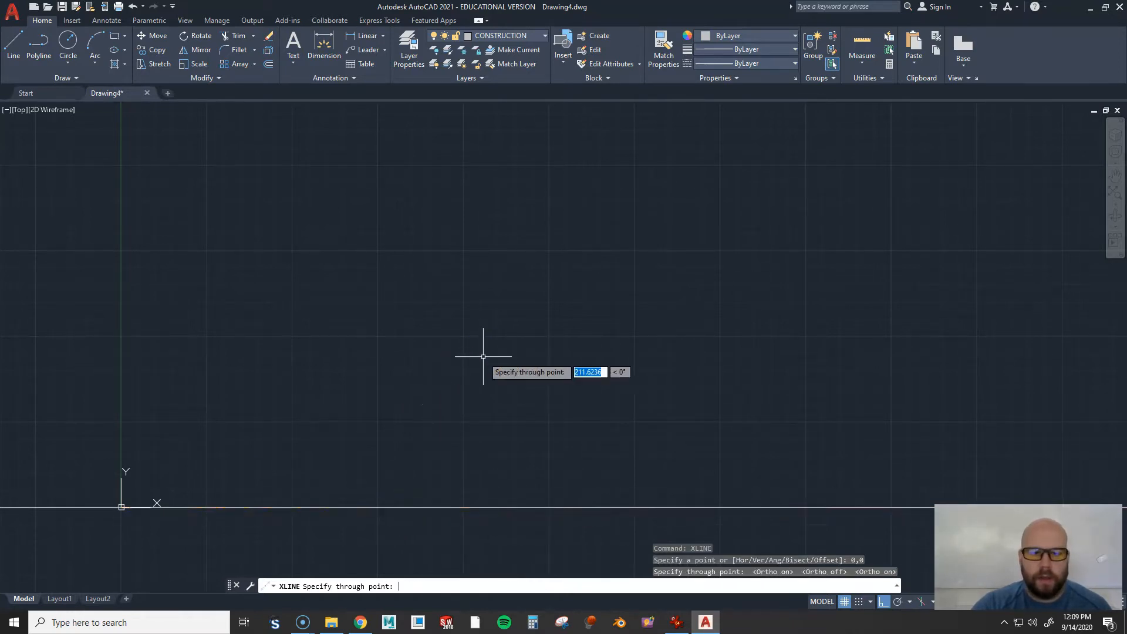
key(Return)
Draw a vertical construction line (XLINE) through the origin 0,0
key(Return)
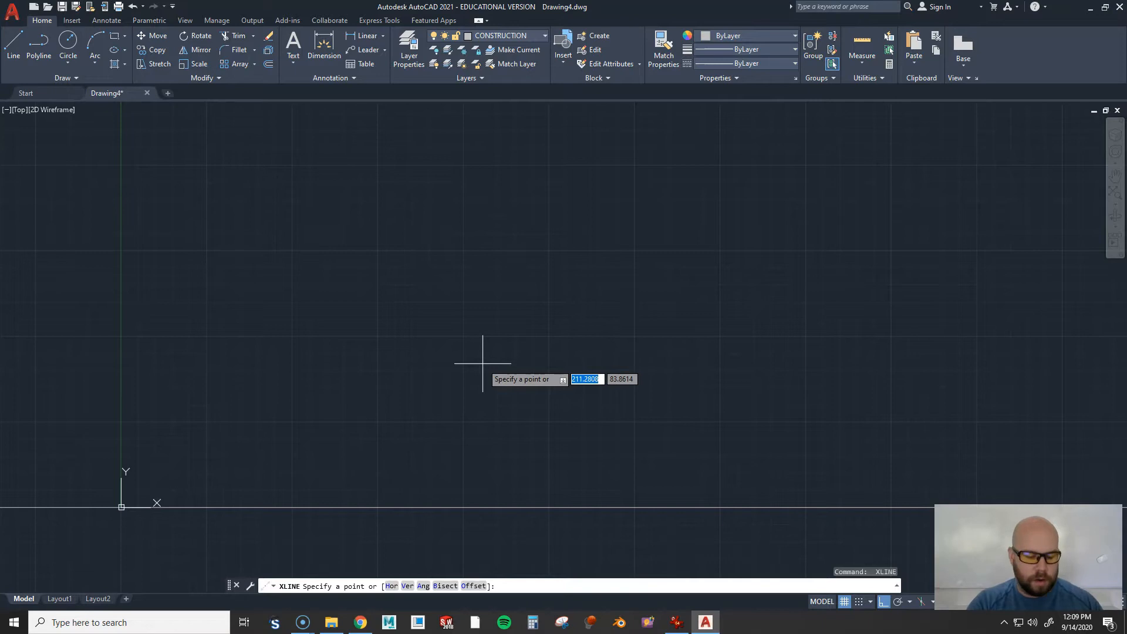
text(0)
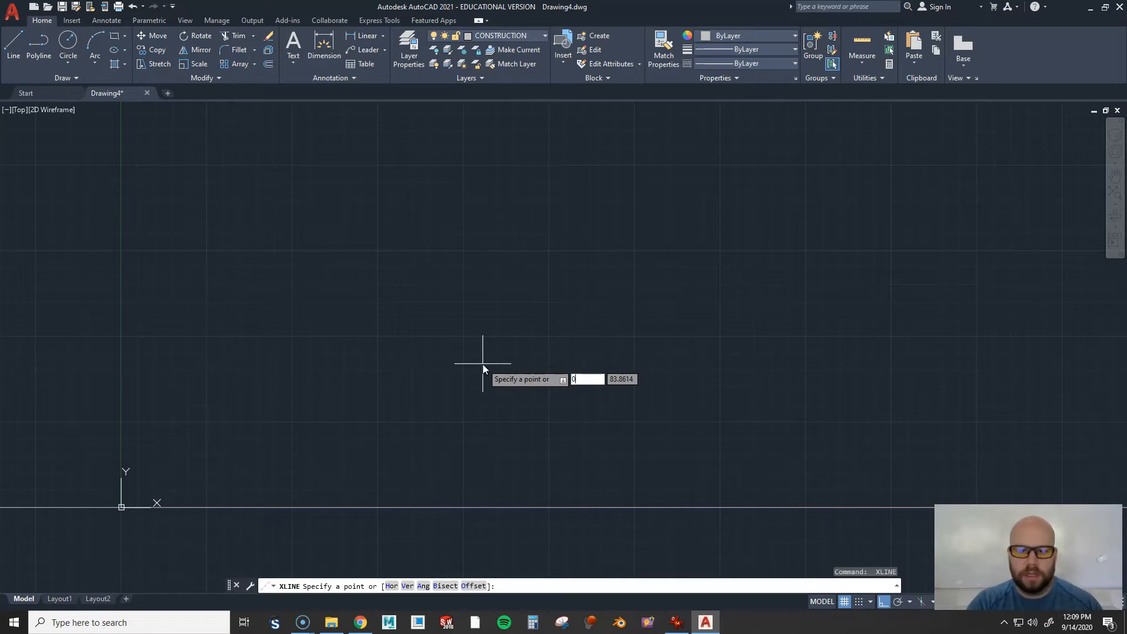
text(,0)
key(Return)
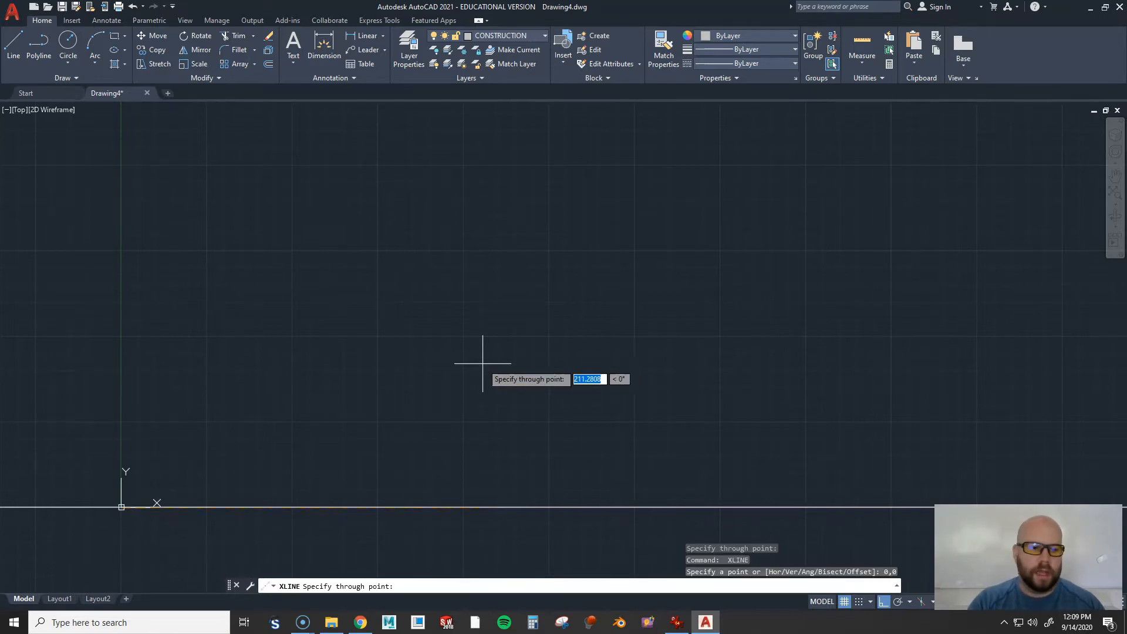
click(121, 164)
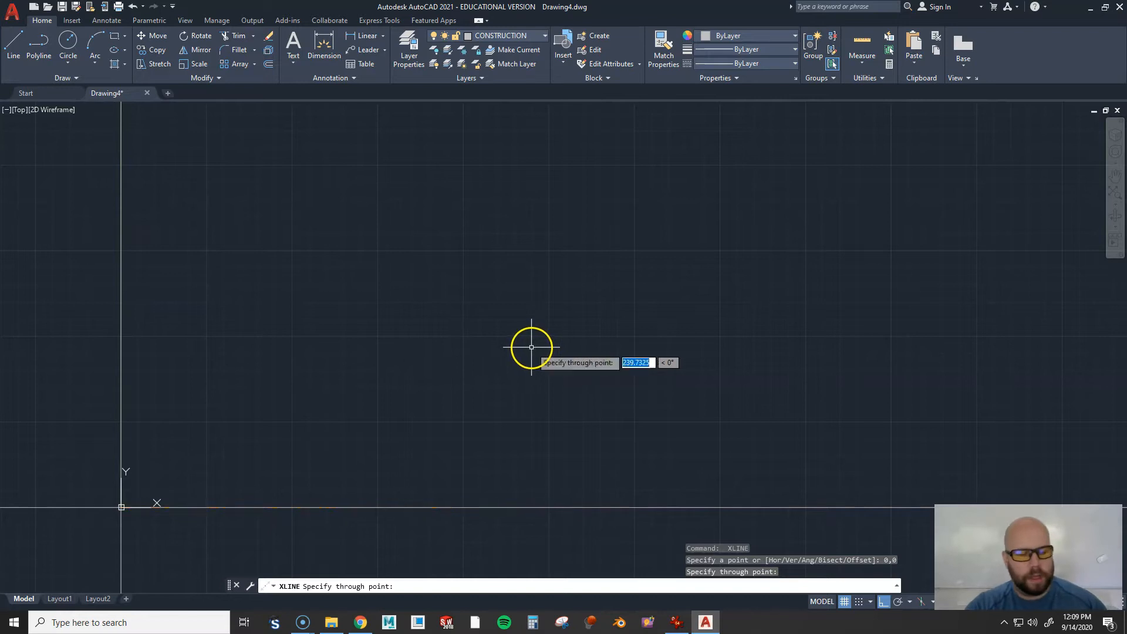
key(Escape)
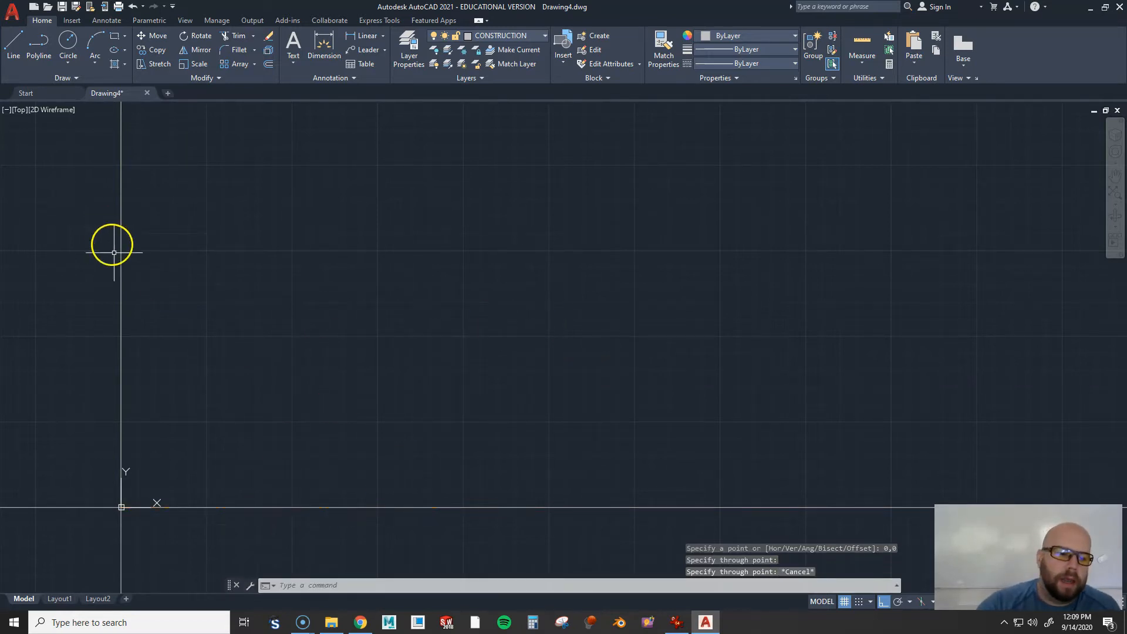
Consult the bracket reference image in IrfanView, then in AutoCAD offset the vertical construction line through the origin 10 mm to the right
key(alt+Tab)
drag(251, 149, 650, 1)
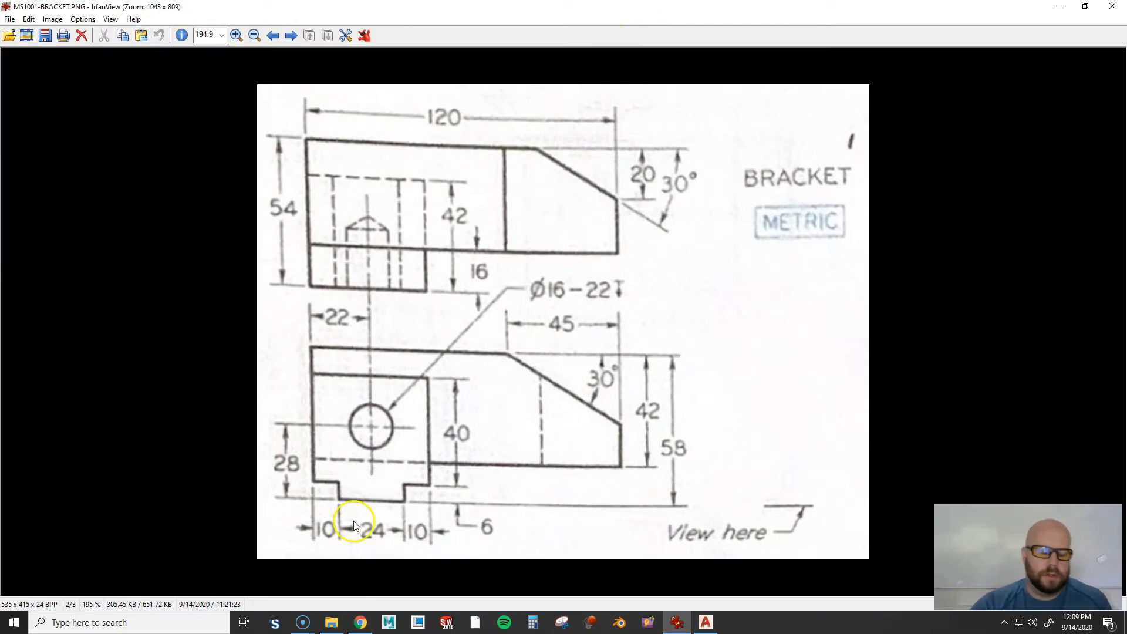
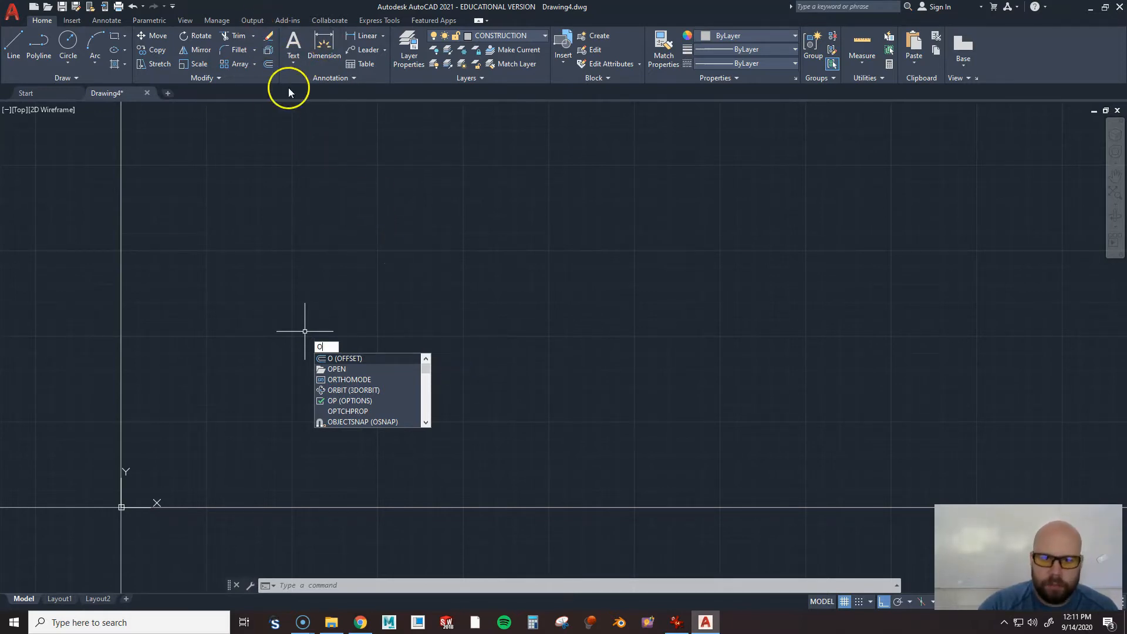
key(Return)
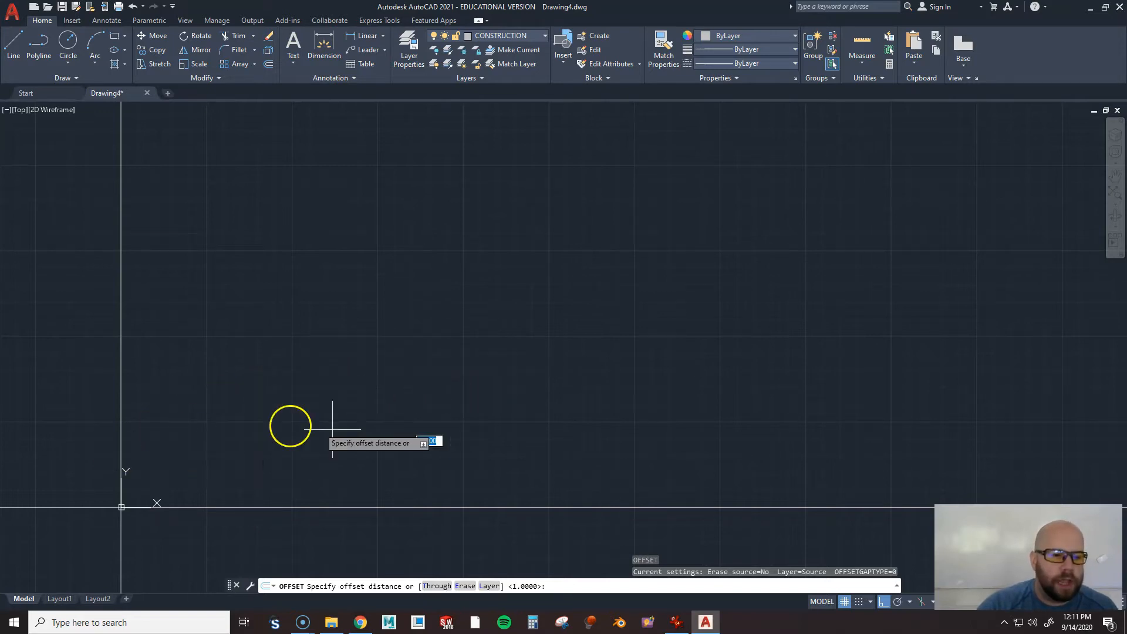
text(10)
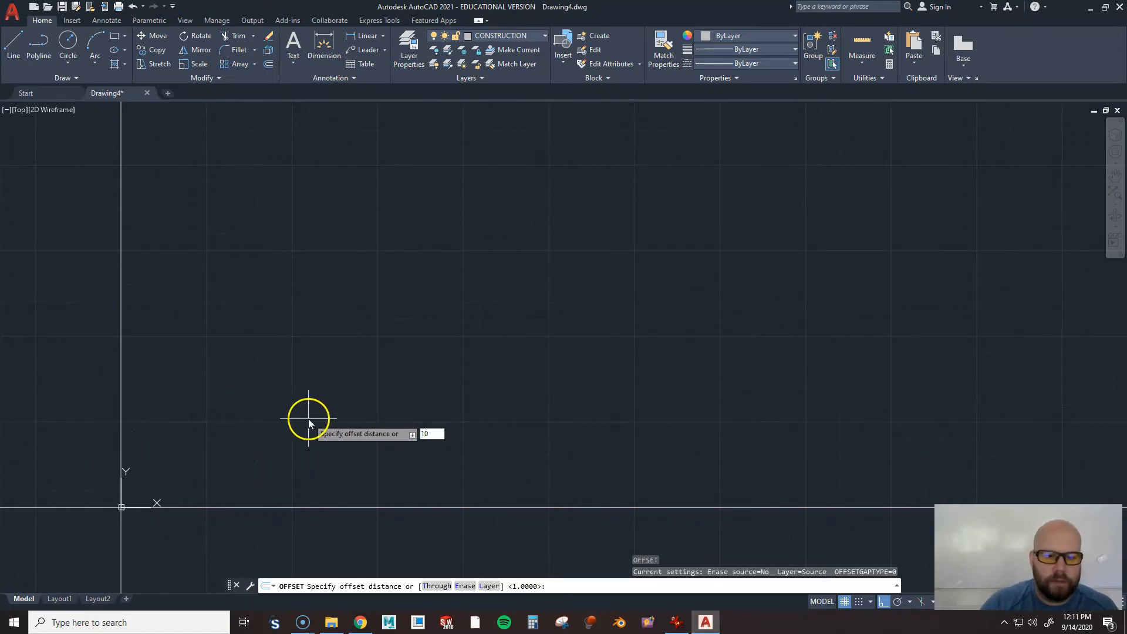
key(Return)
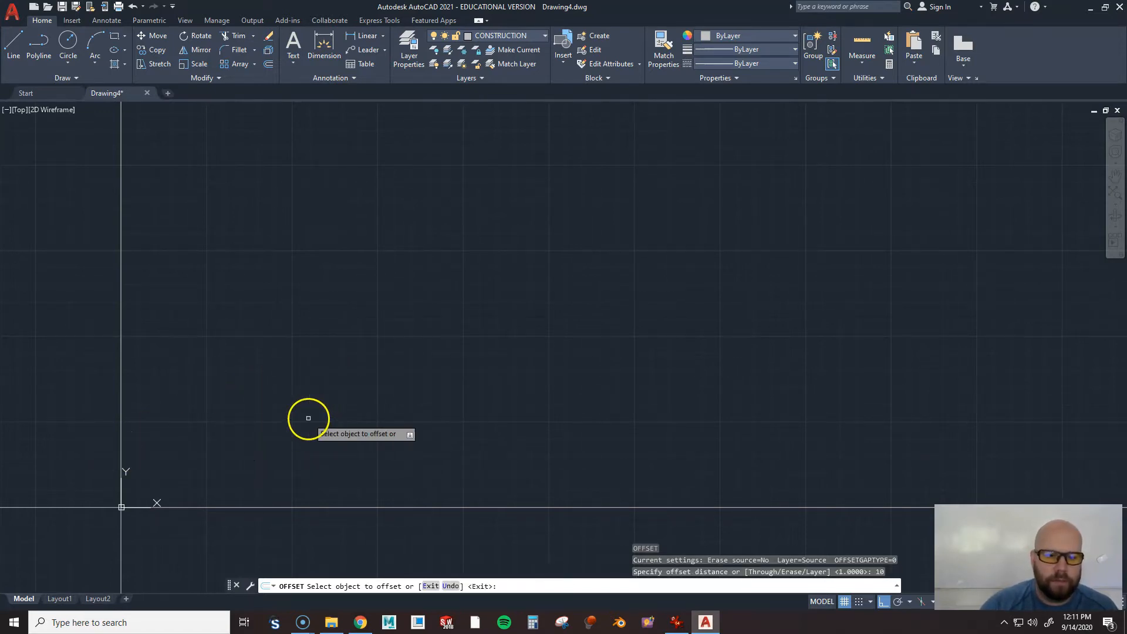
click(122, 376)
click(254, 372)
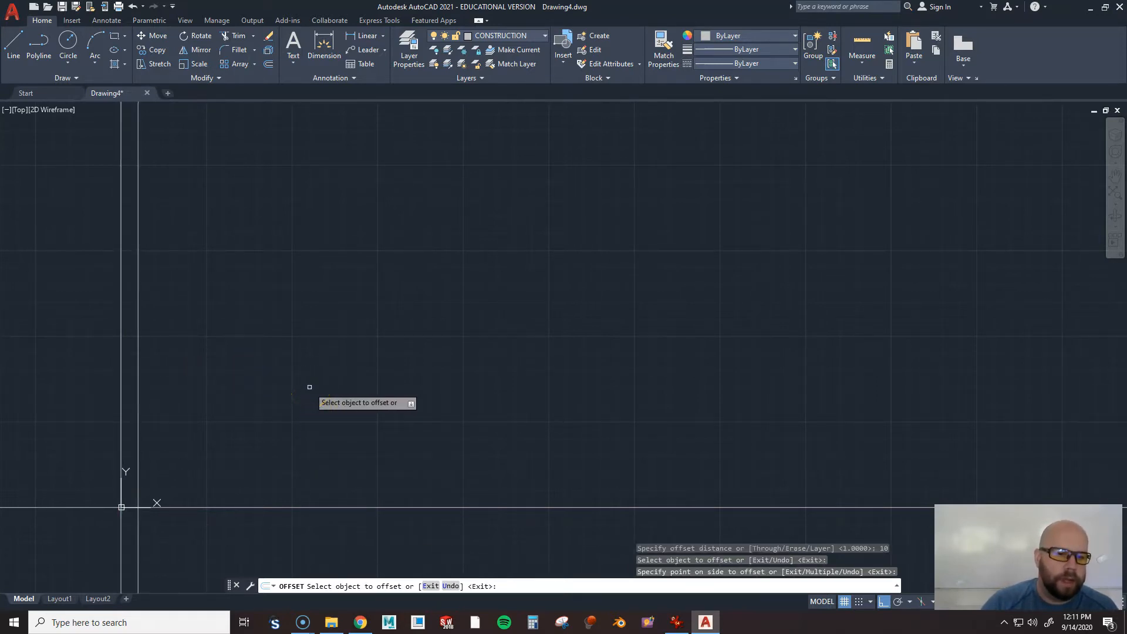
key(Return)
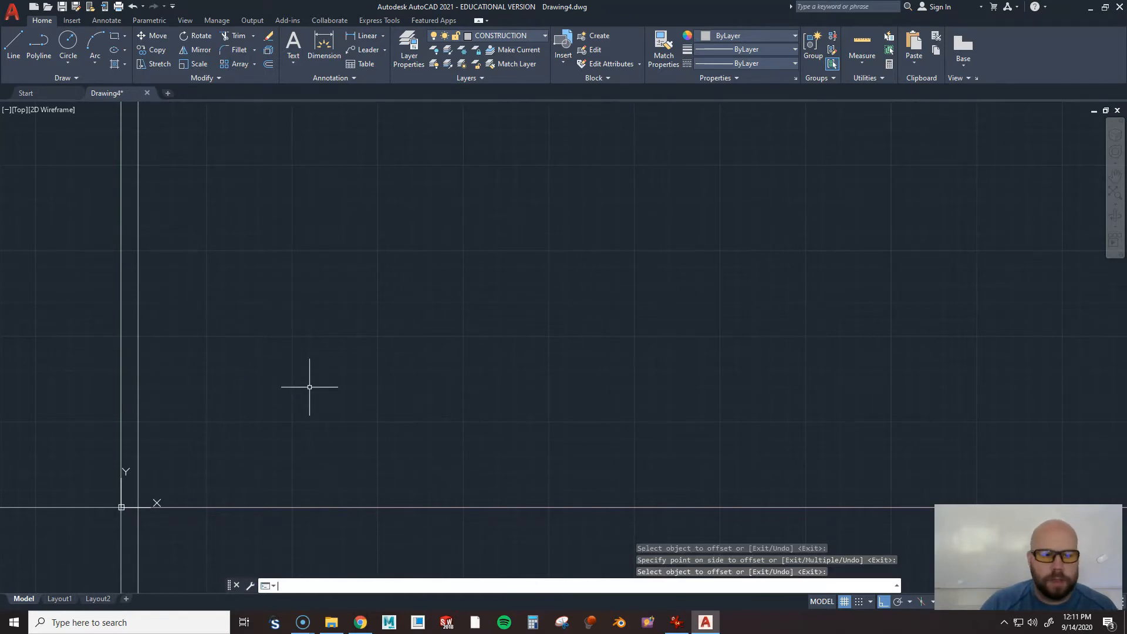
Offset the second vertical construction line 24 mm to the right for the bracket's bottom tab width
key(Return)
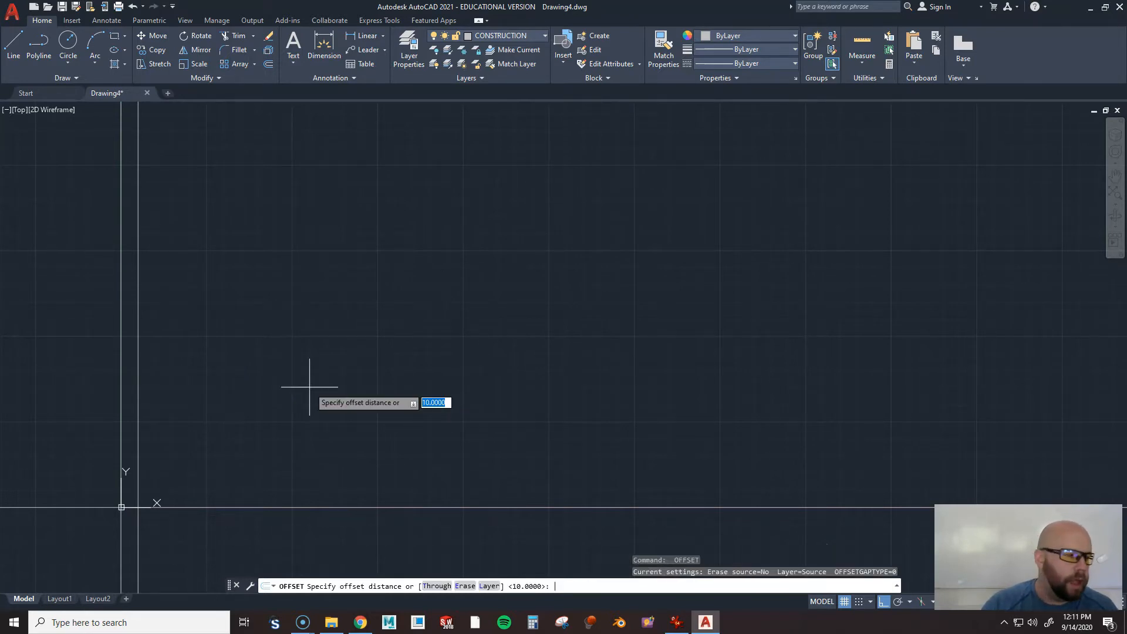
text(24)
key(Return)
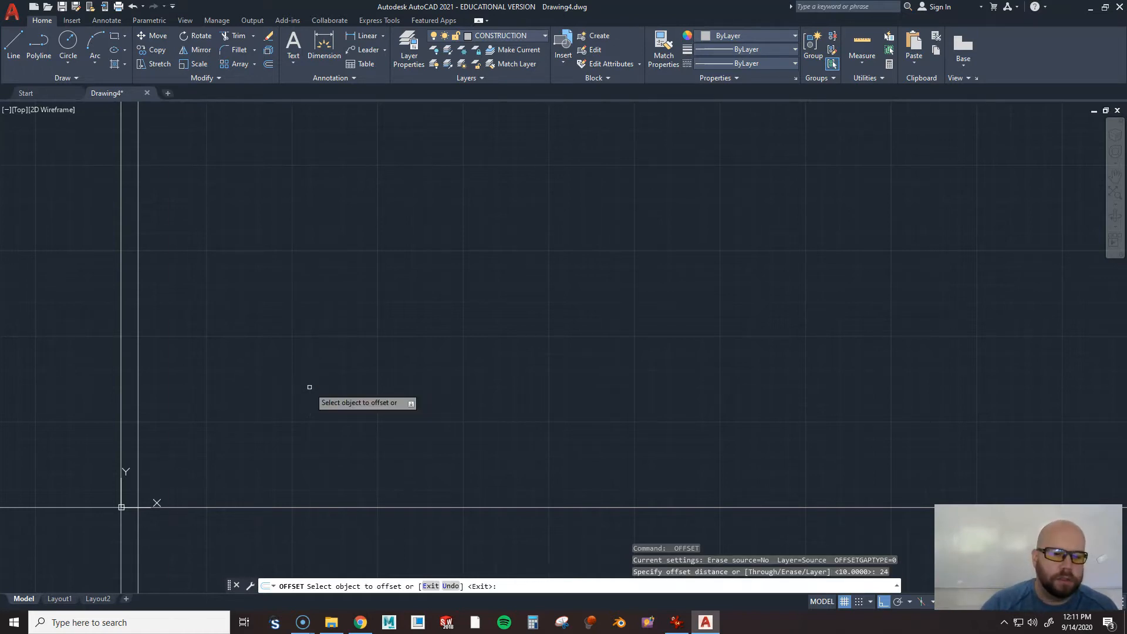
click(138, 351)
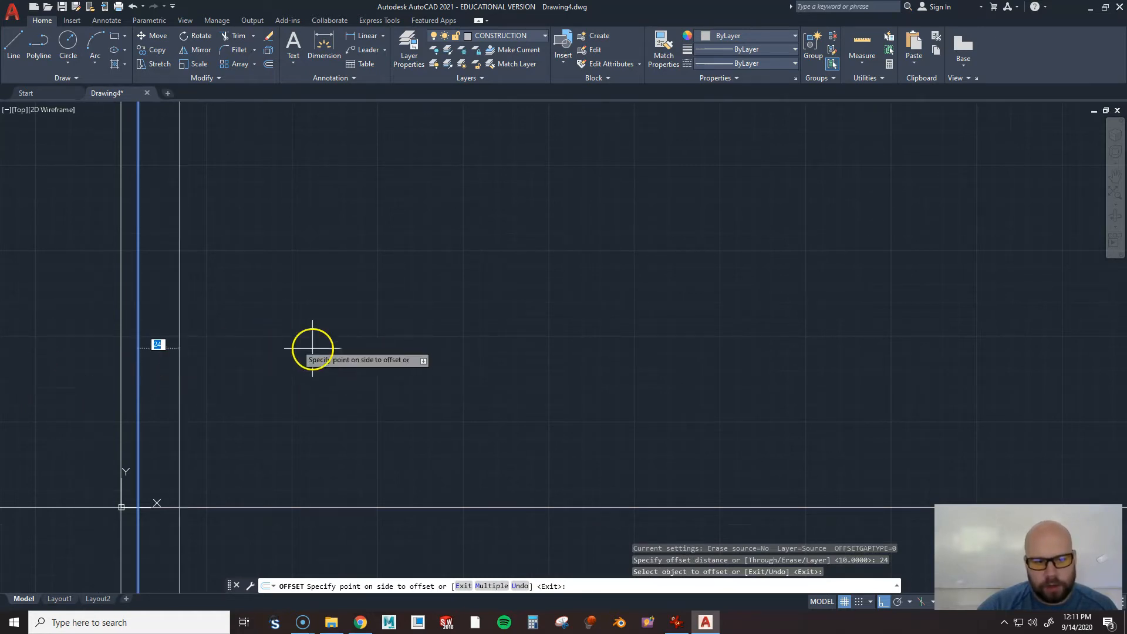
click(341, 351)
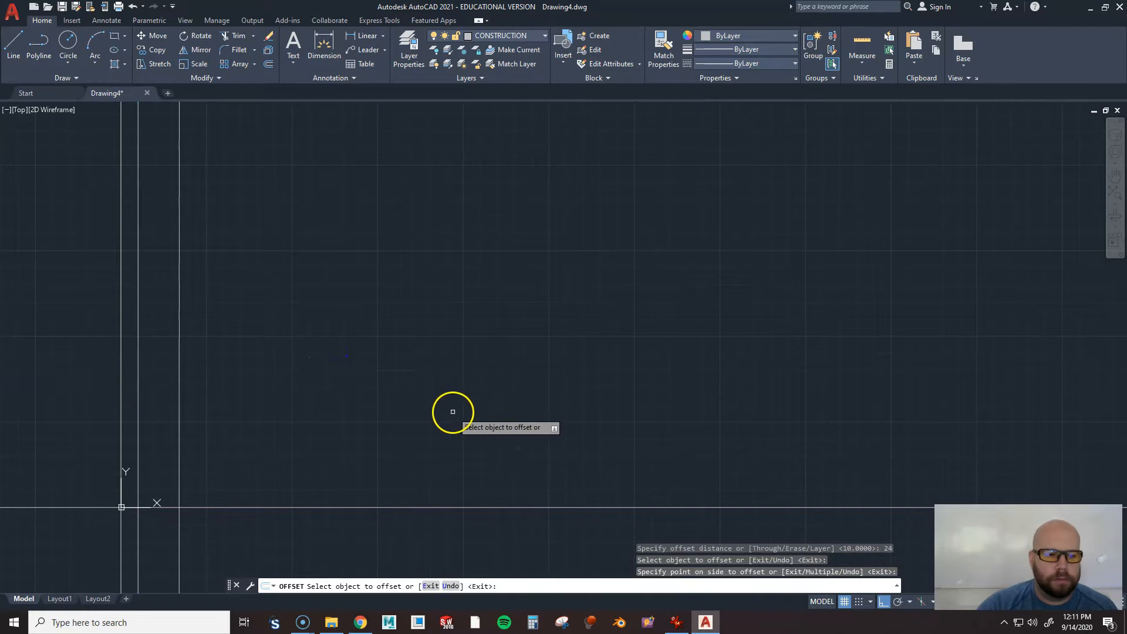
key(Return)
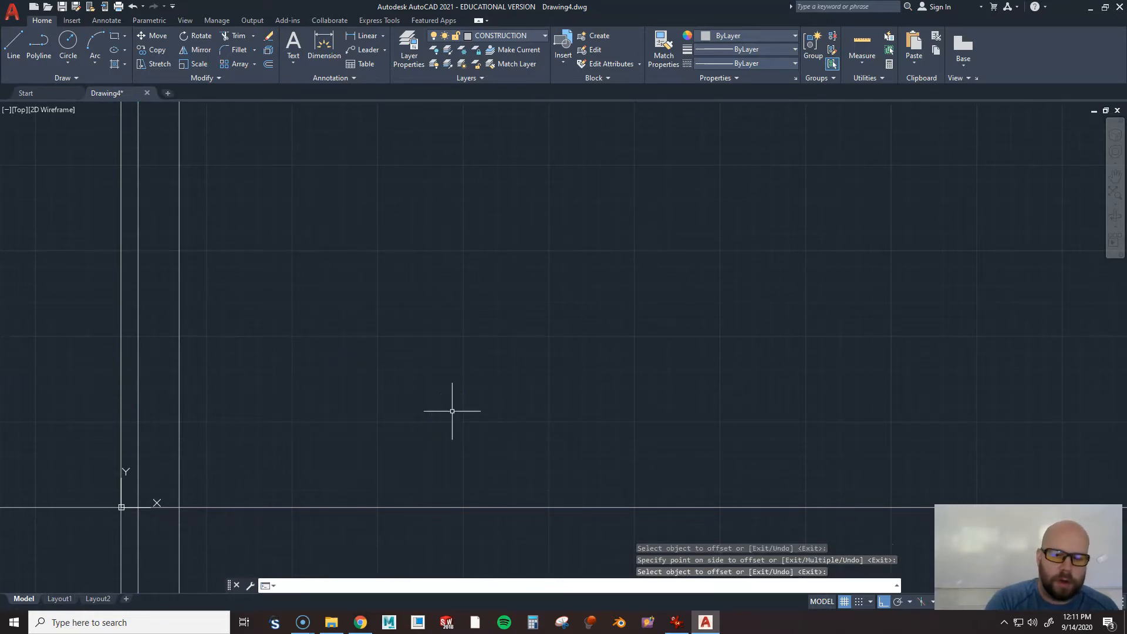
Offset the rightmost vertical construction line another 10 mm to the right to complete the foot's width
key(Return)
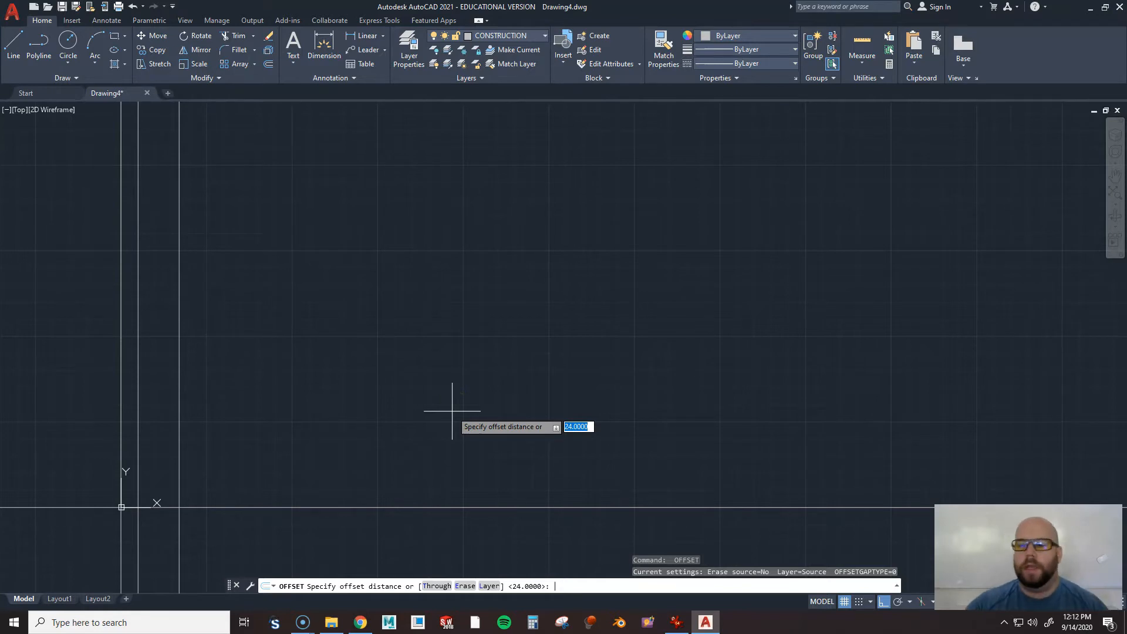
text(10)
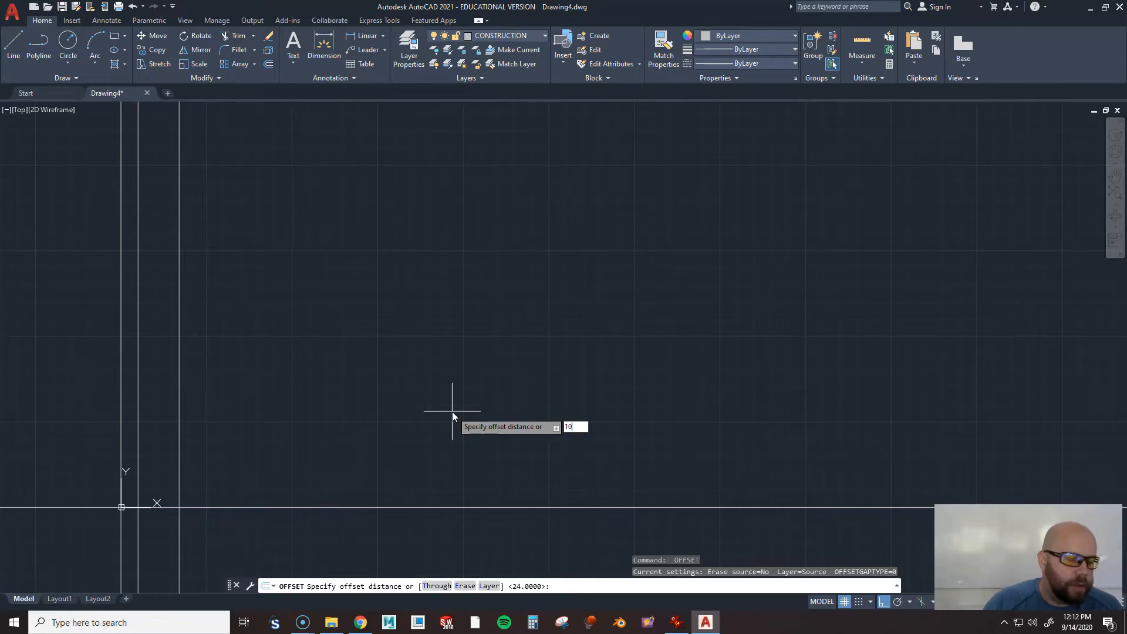
key(Return)
click(179, 408)
click(287, 408)
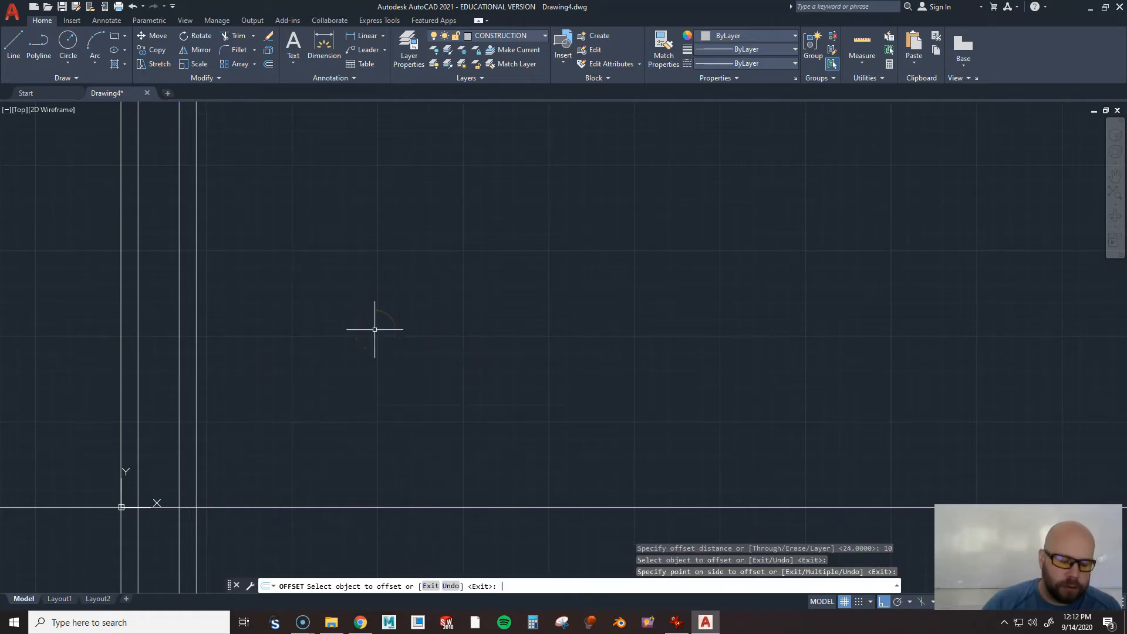
key(Return)
Offset the vertical construction line through the origin 120 mm to the right for the bracket's overall length
key(Return)
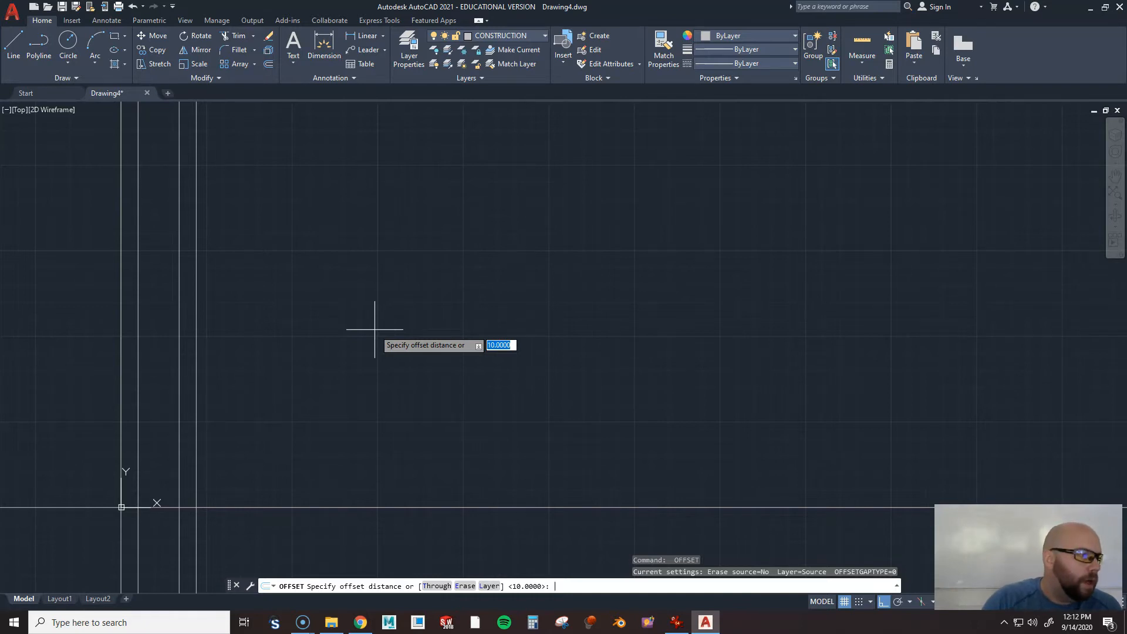
text(120)
key(Return)
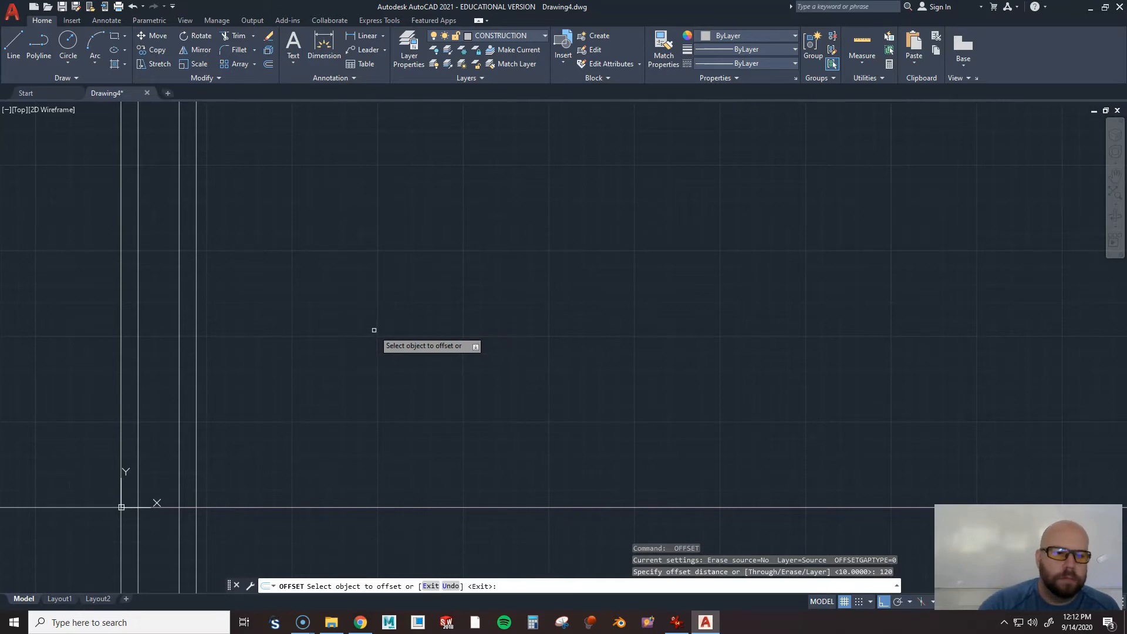
click(121, 338)
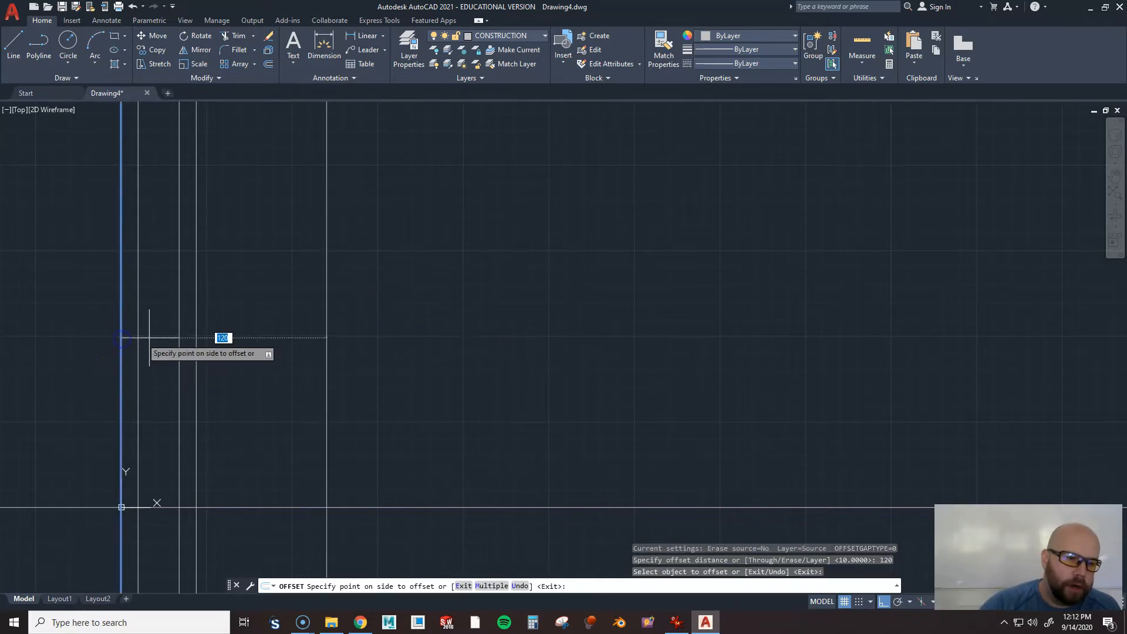
click(473, 331)
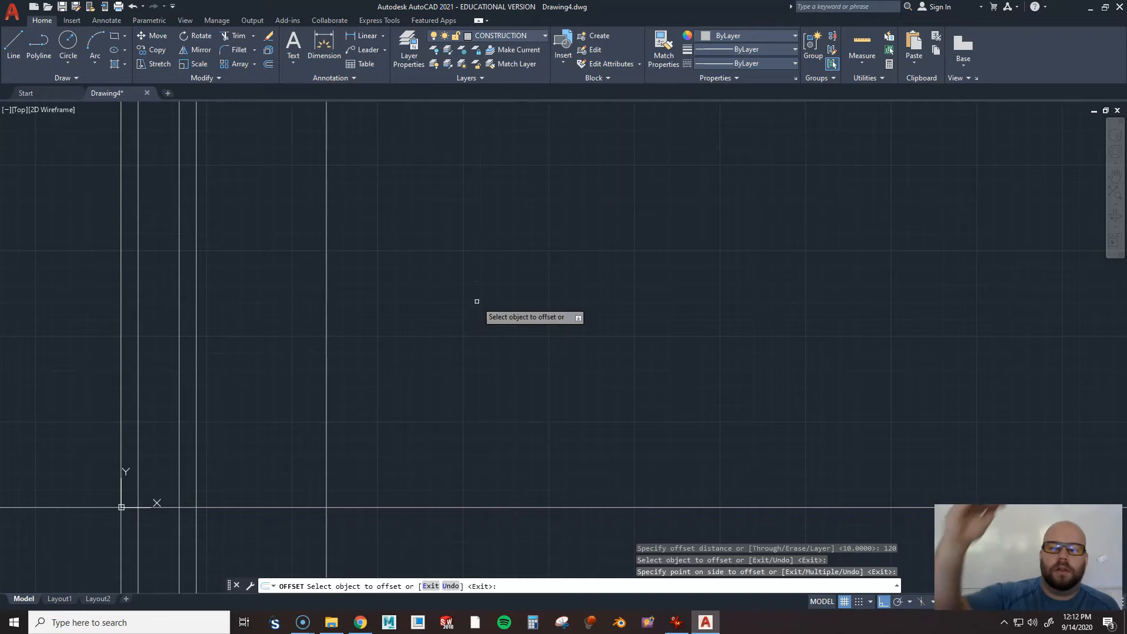
Switch to the bracket reference image in IrfanView to examine the angled end's horizontal dimension, and return to AutoCAD
click(677, 622)
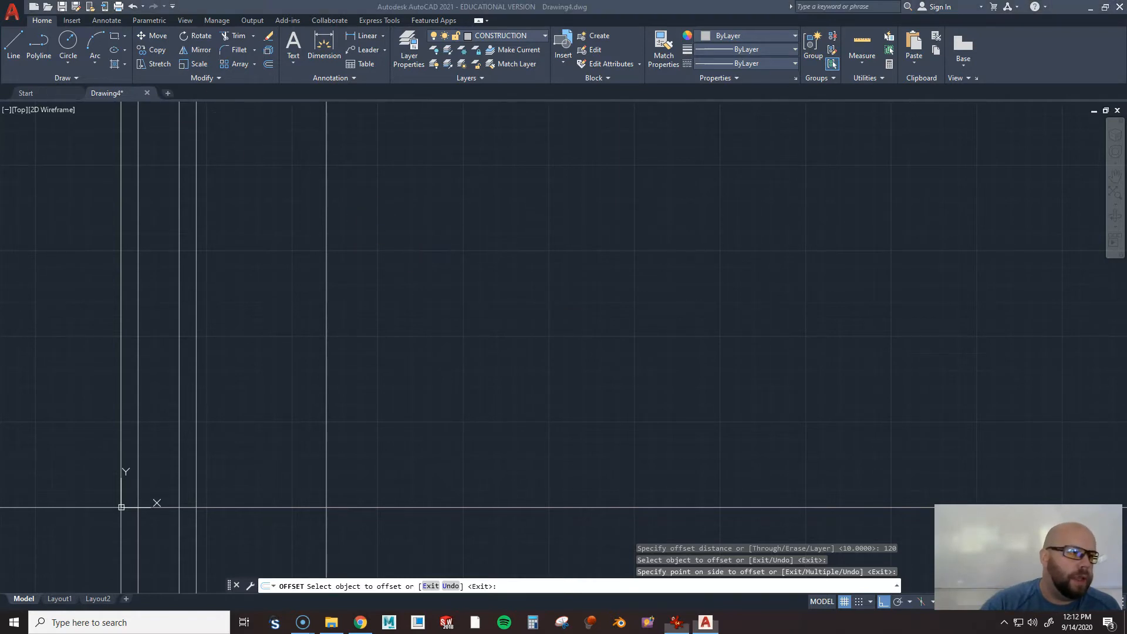
mouse_move(473, 214)
mouse_down()
mouse_move(649, 8)
mouse_move(634, 25)
mouse_up()
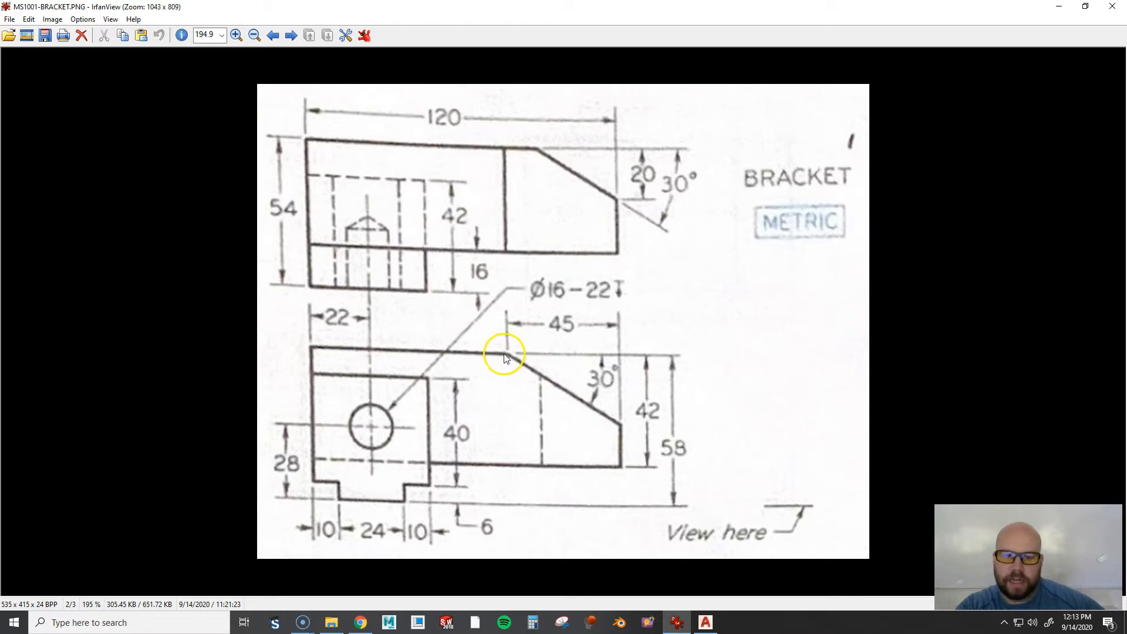
drag(607, 10, 0, 154)
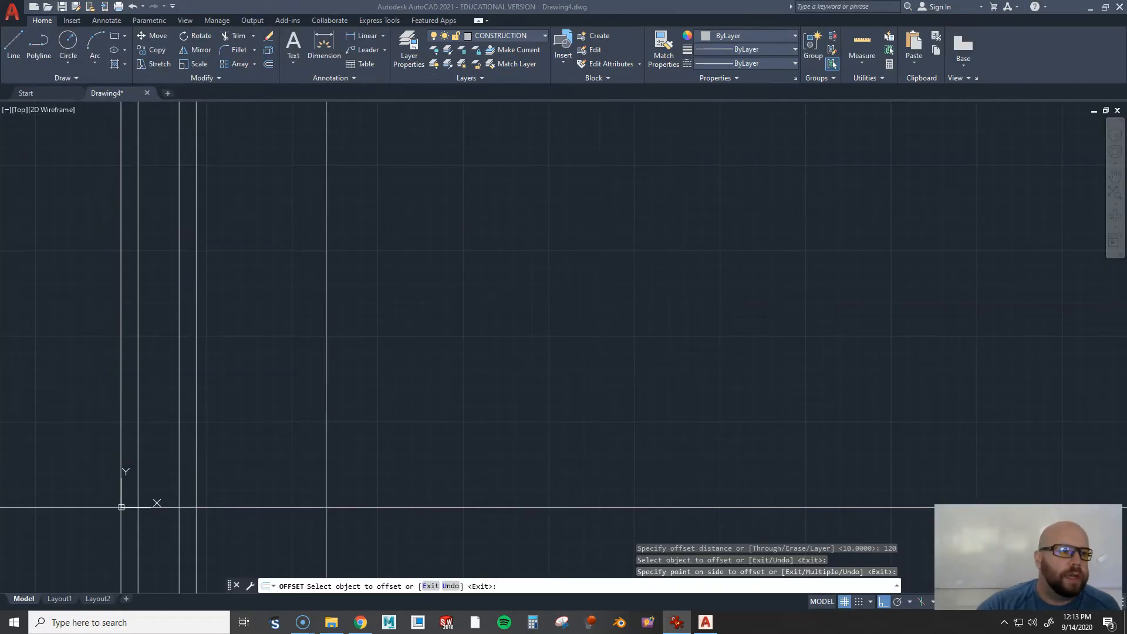
click(499, 382)
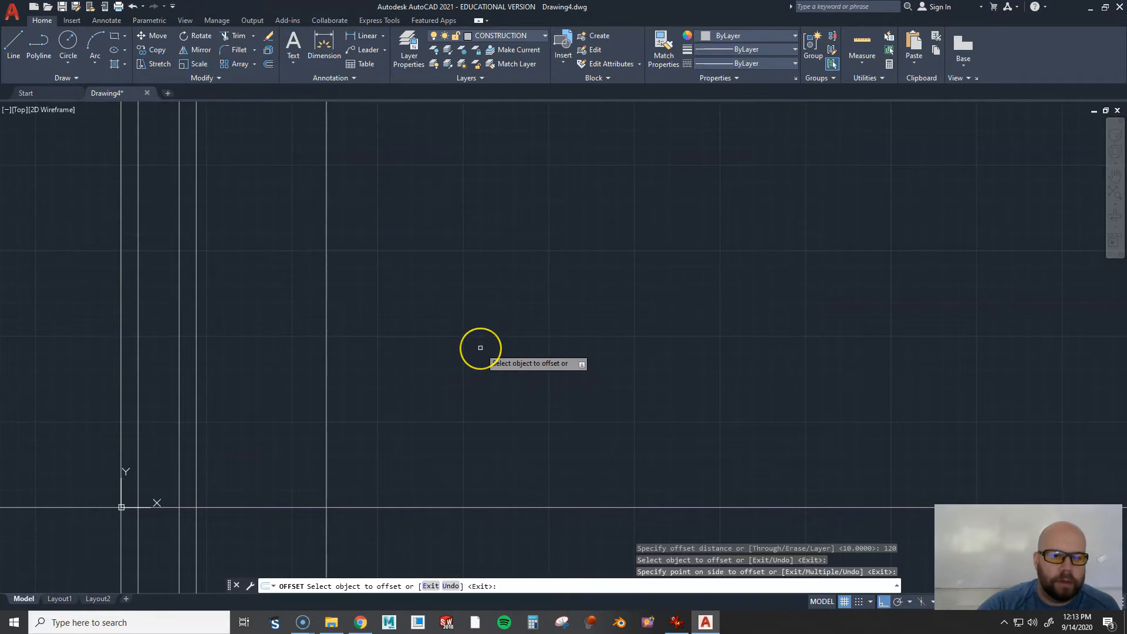
text(45)
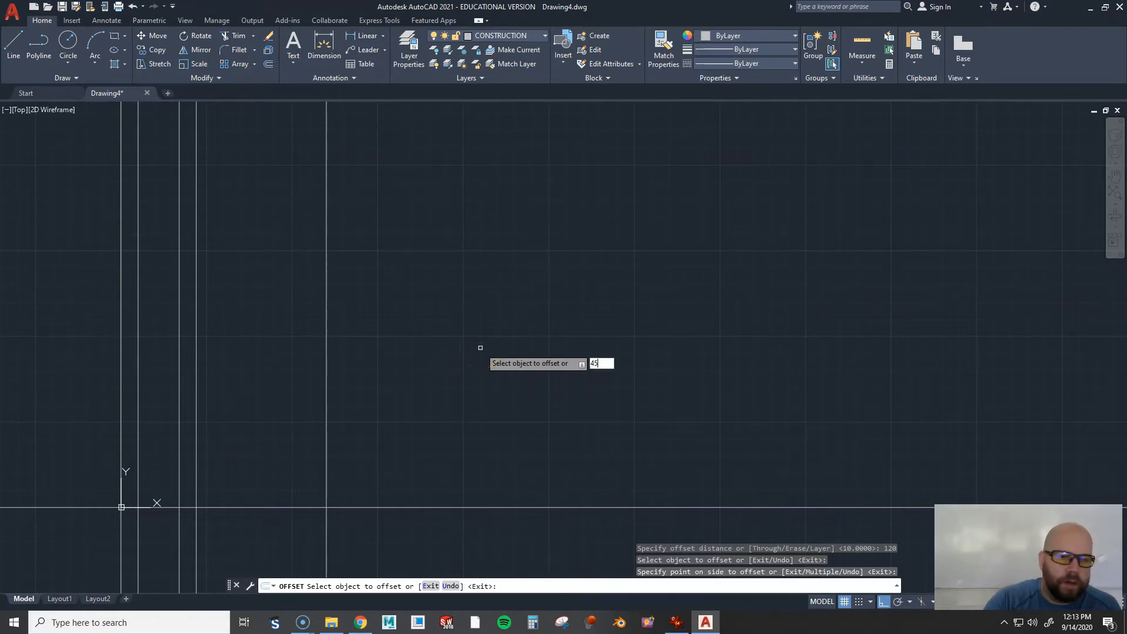
key(Return)
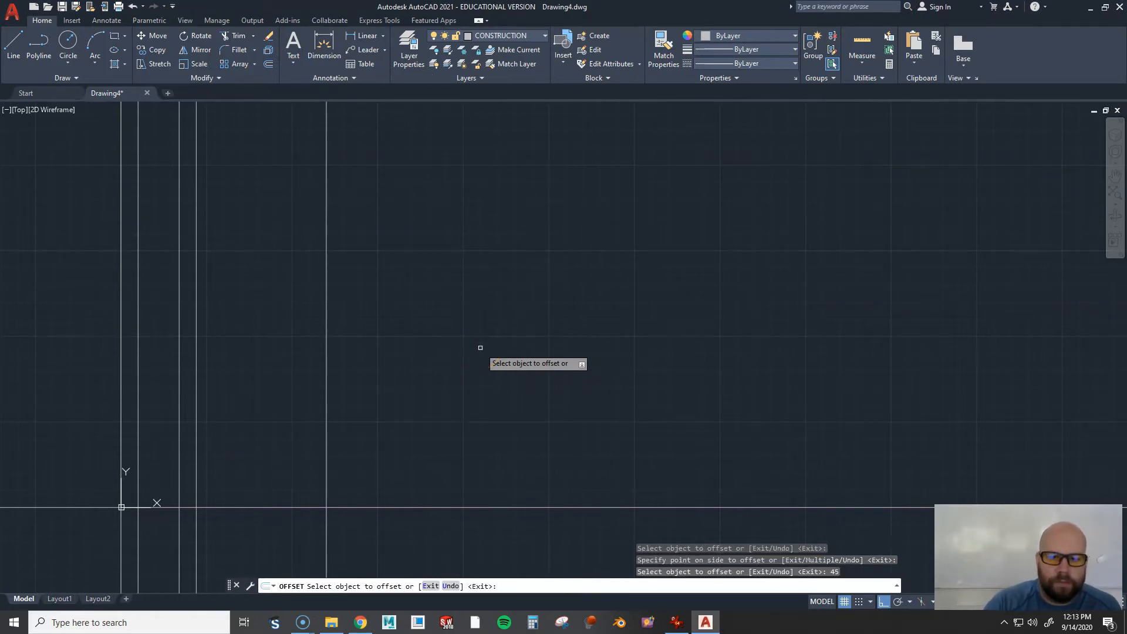
click(327, 364)
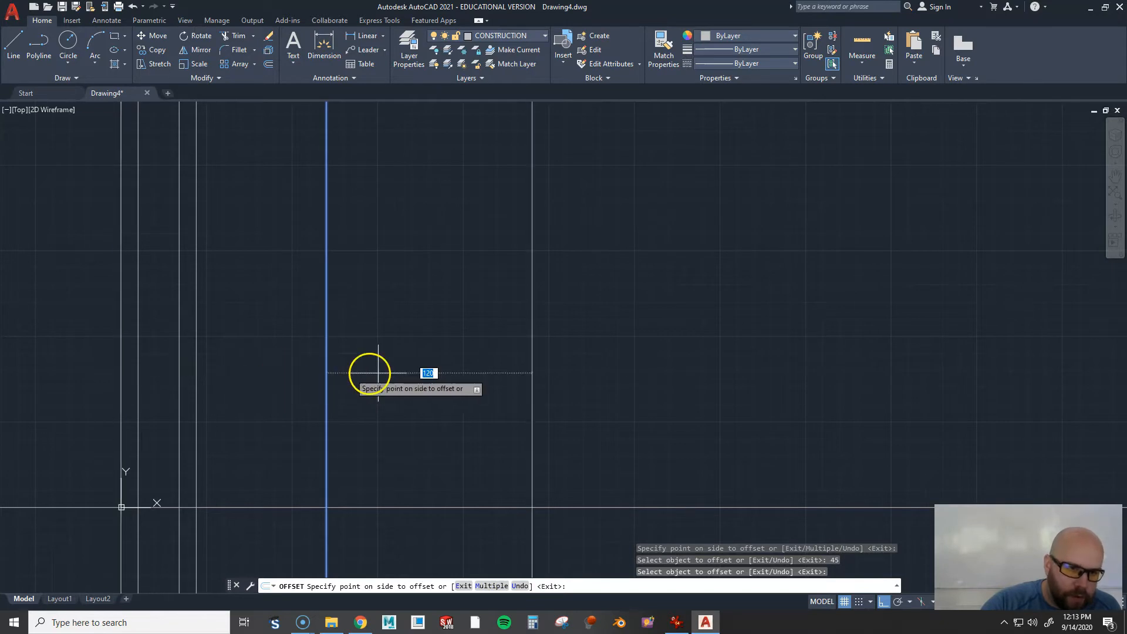
key(Escape)
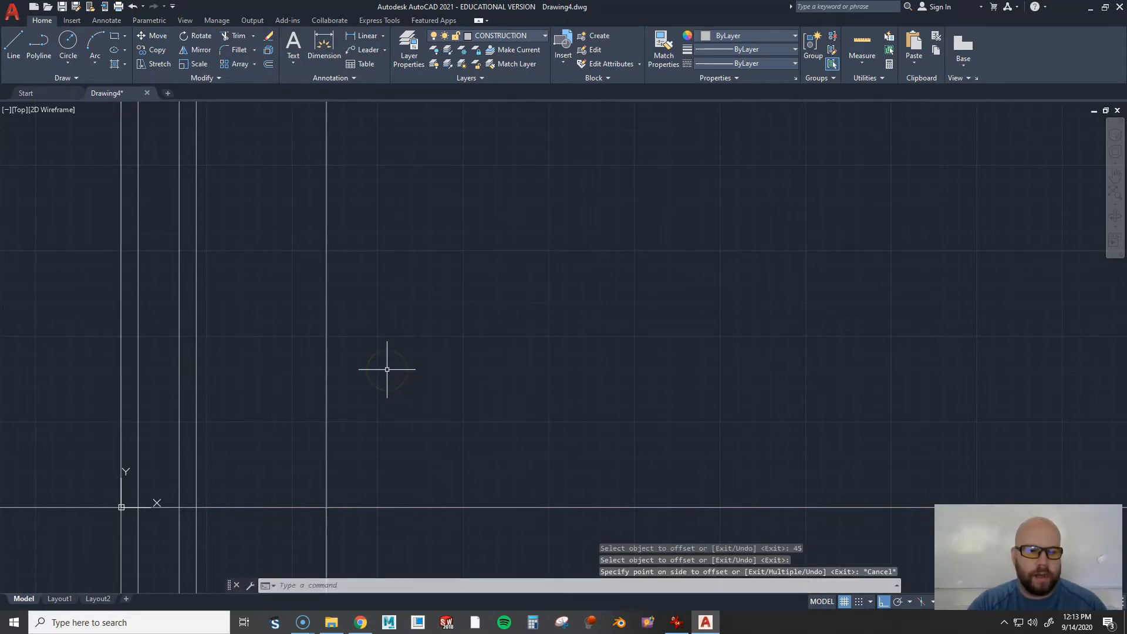
Offset the vertical line at the bracket's far right end 45 mm to the left for the start of the angled cut
key(Return)
text(45)
key(Return)
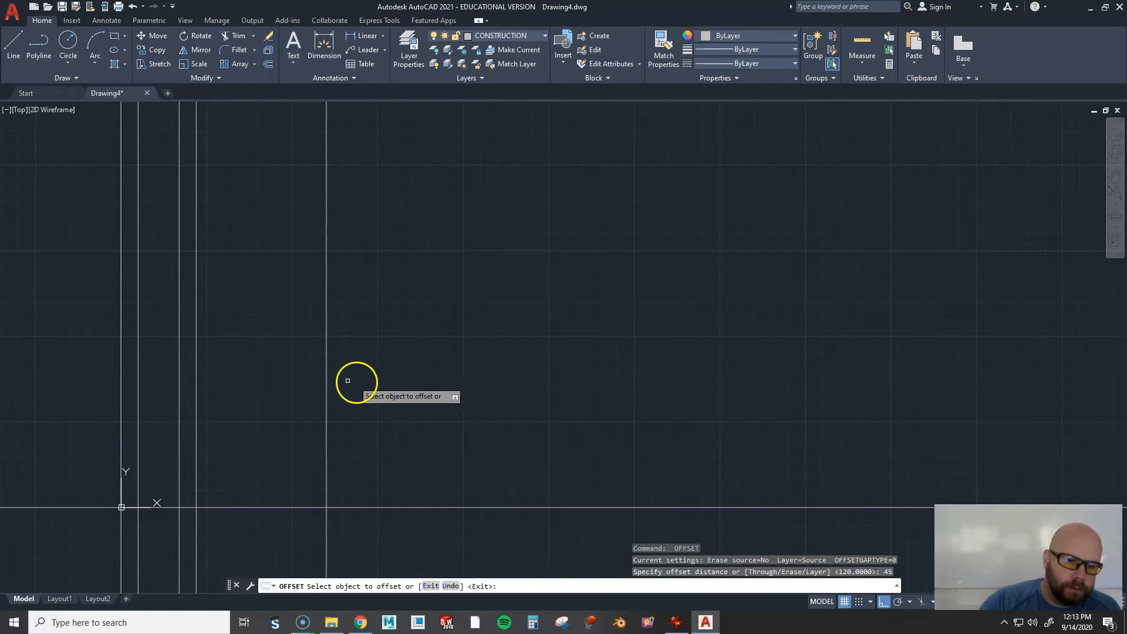
click(327, 378)
click(273, 388)
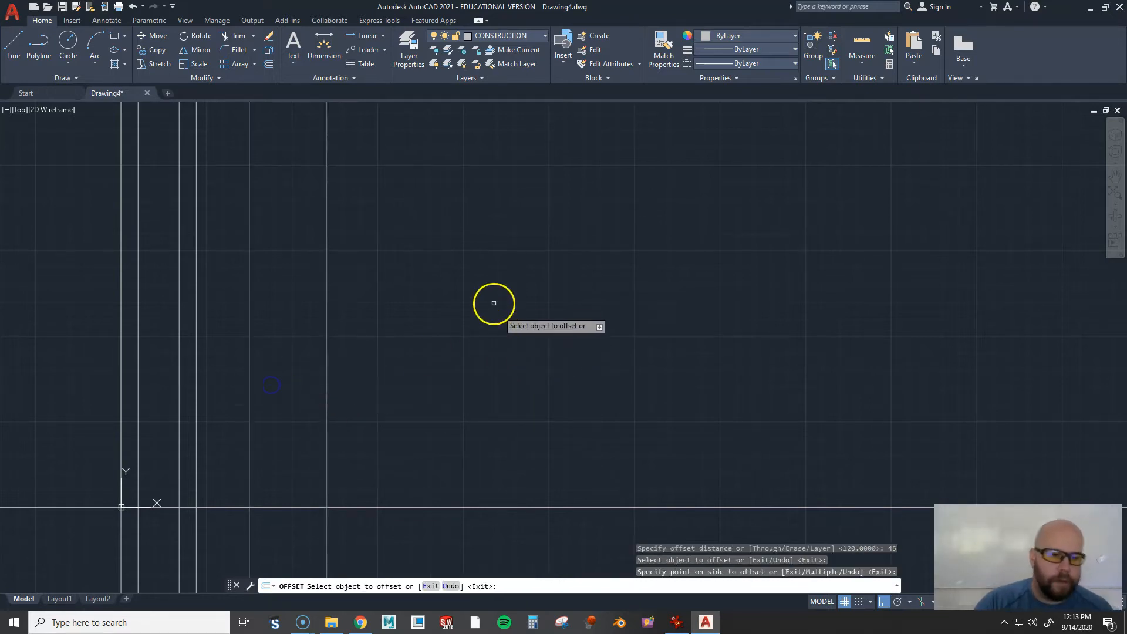
key(Return)
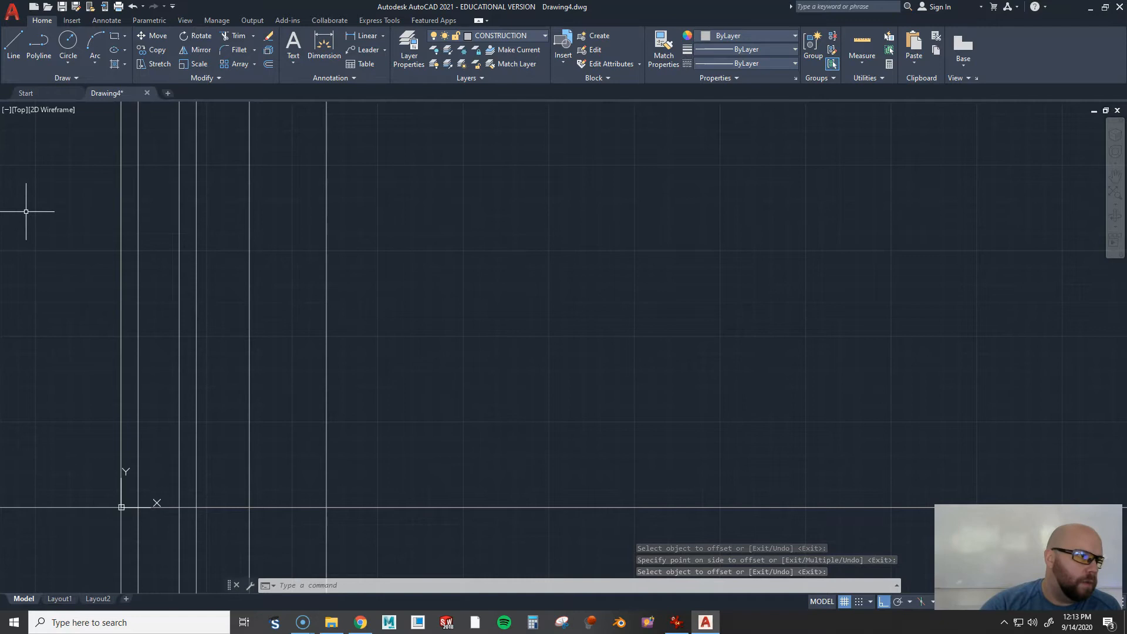
Enlarge the bracket reference image in IrfanView to examine the front view's vertical dimensions, and return to AutoCAD
key(alt+Tab)
drag(630, 169, 627, 152)
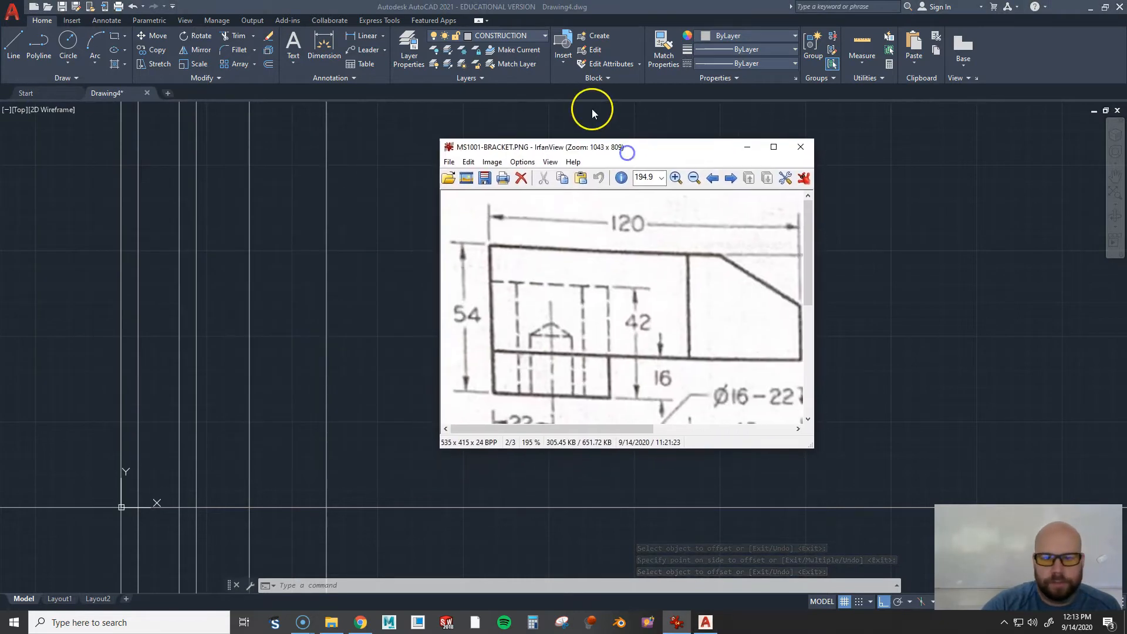
double_click(606, 146)
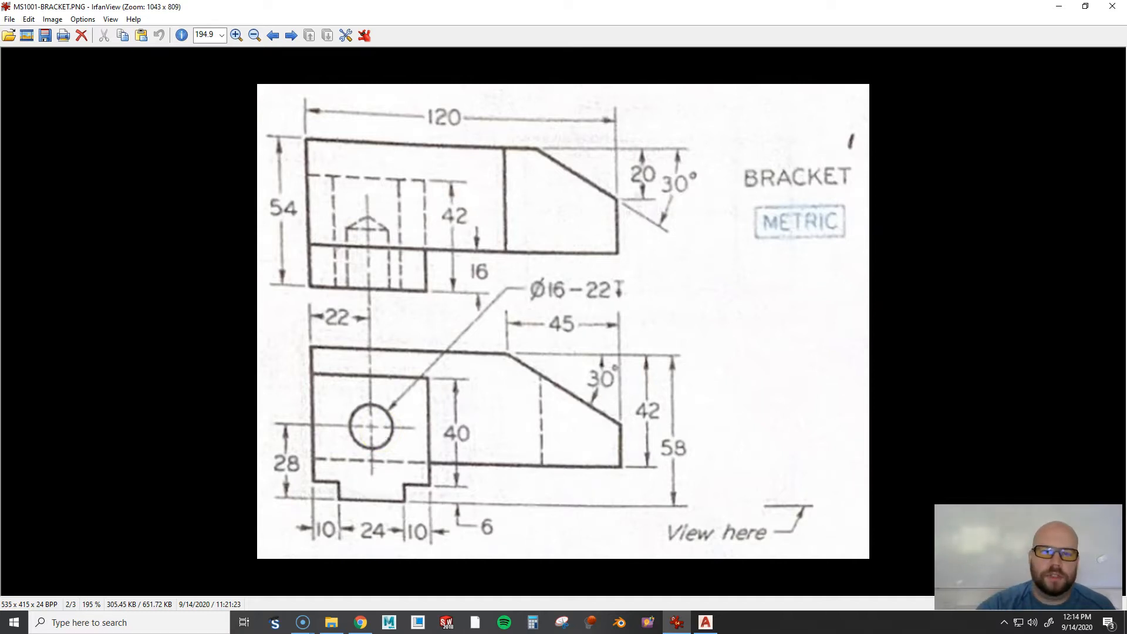
key(alt+Tab)
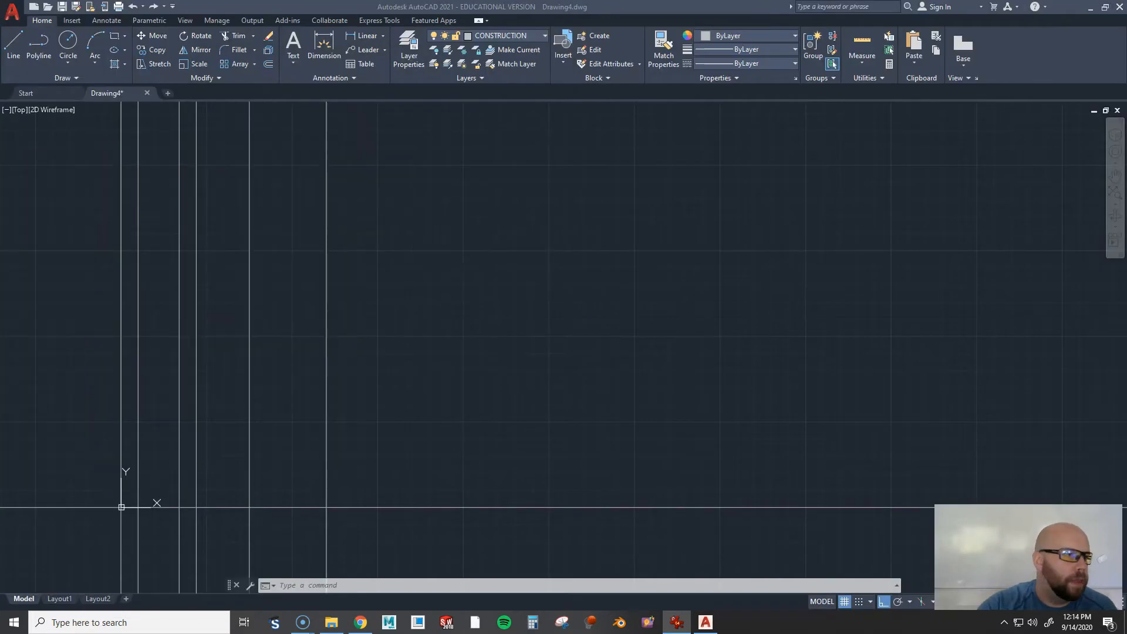
click(623, 319)
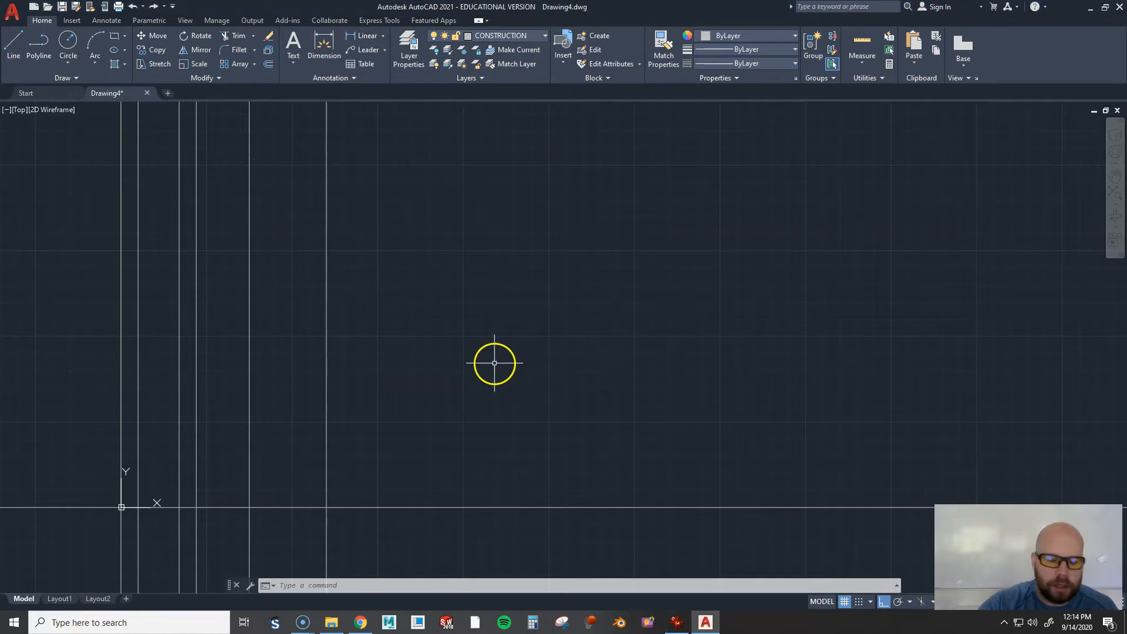
Offset the horizontal construction line through the origin 6 mm upward
text(o)
key(Return)
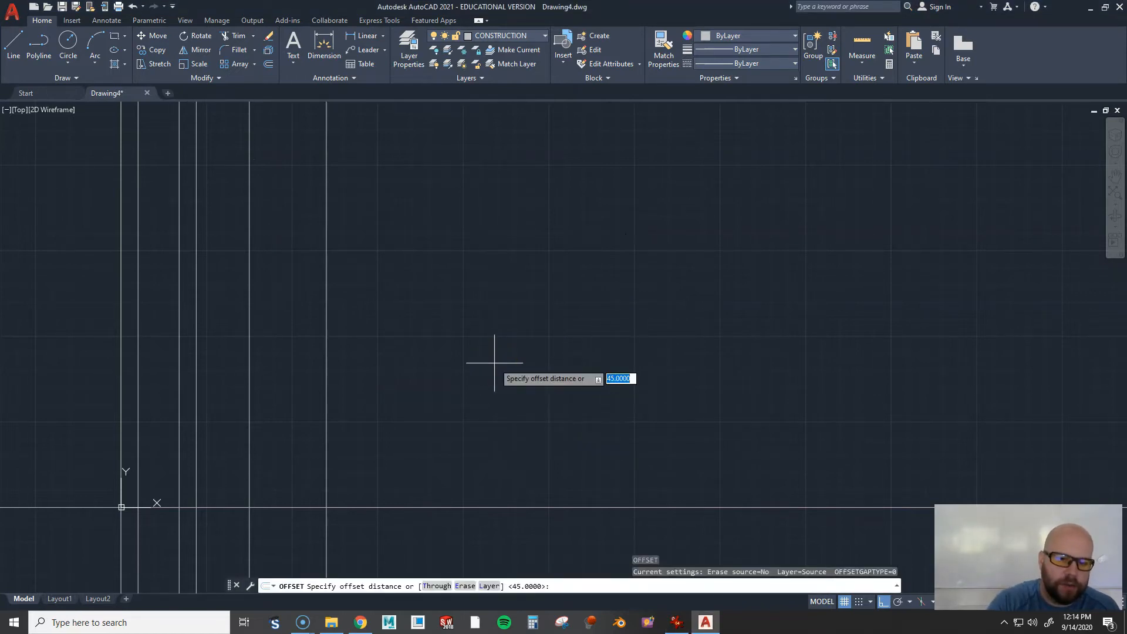
text(6)
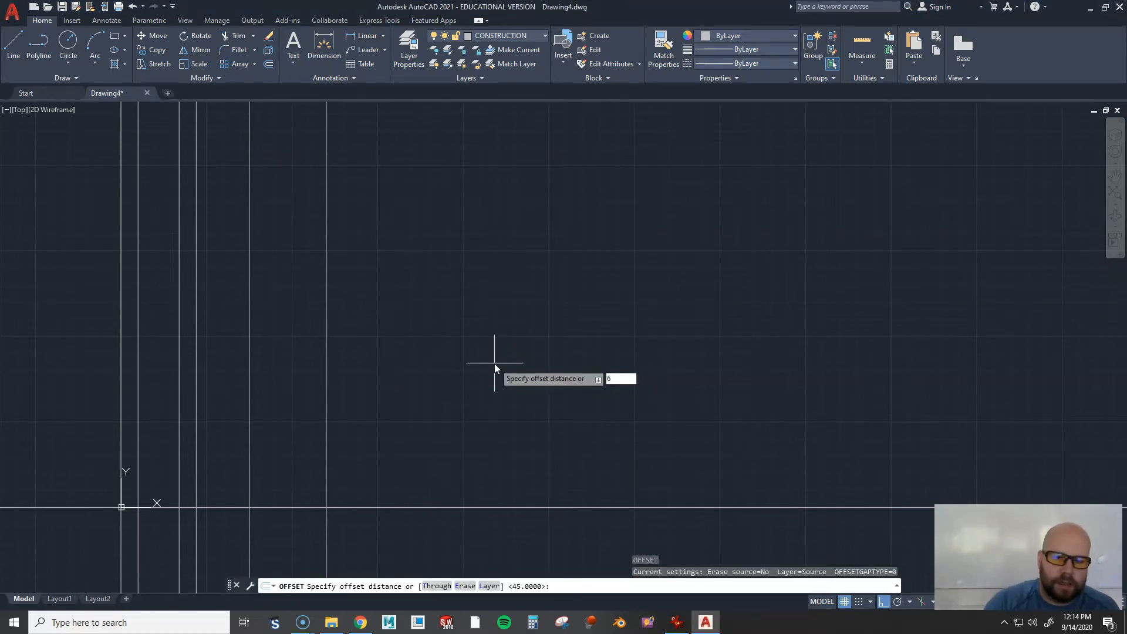
key(Return)
click(438, 507)
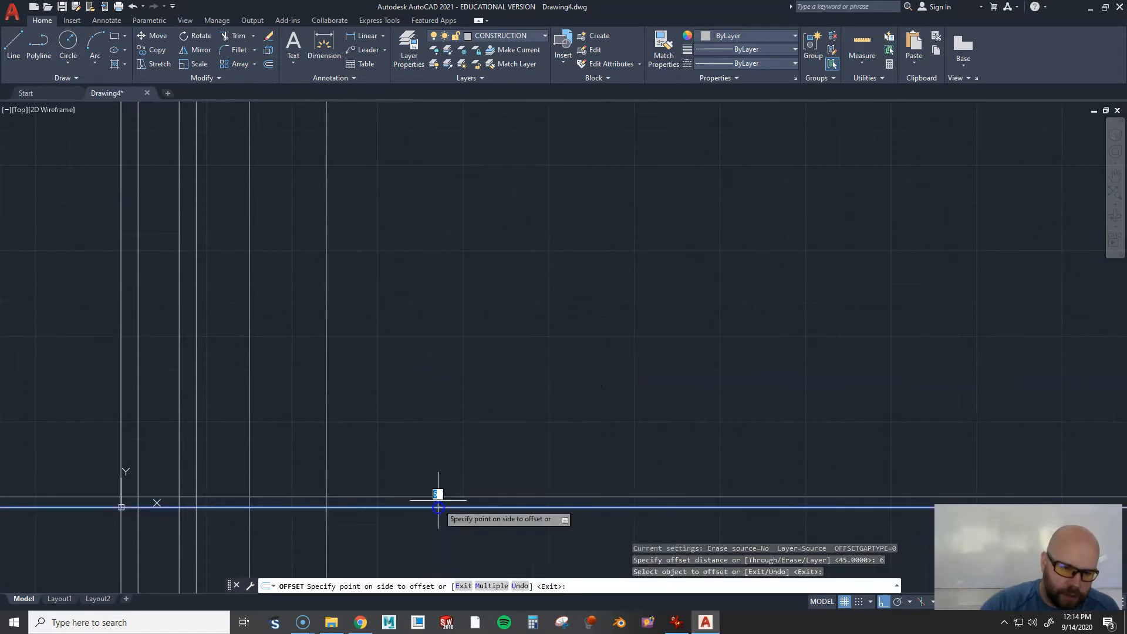
click(441, 464)
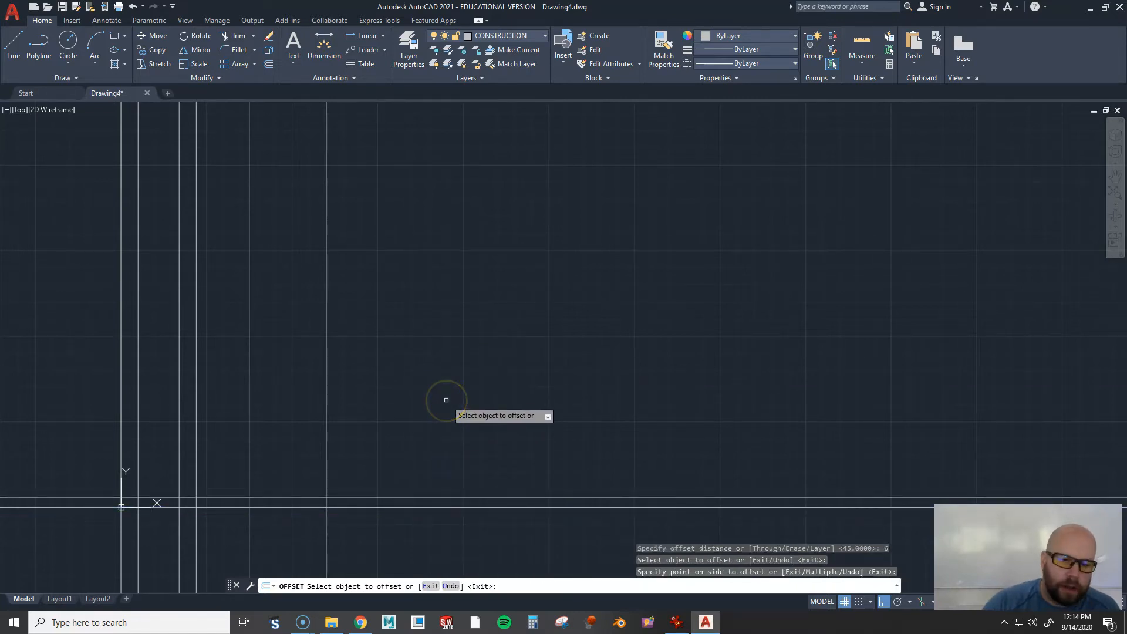
key(Return)
Offset the upper of the two horizontal construction lines 40 mm upward for the block's height
key(Return)
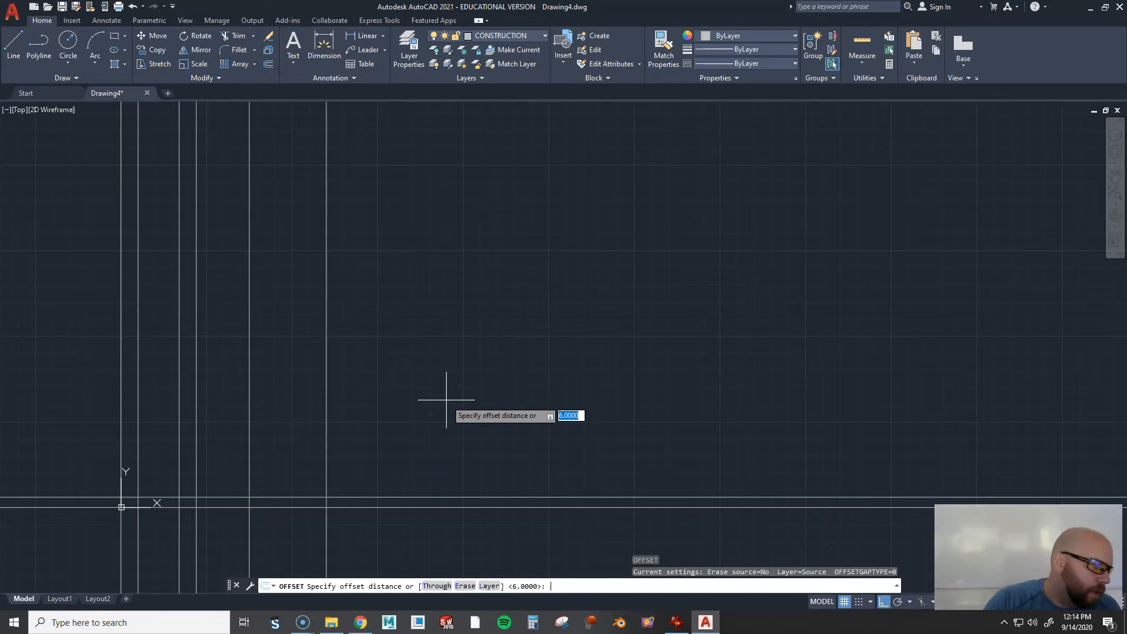
text(40)
key(Return)
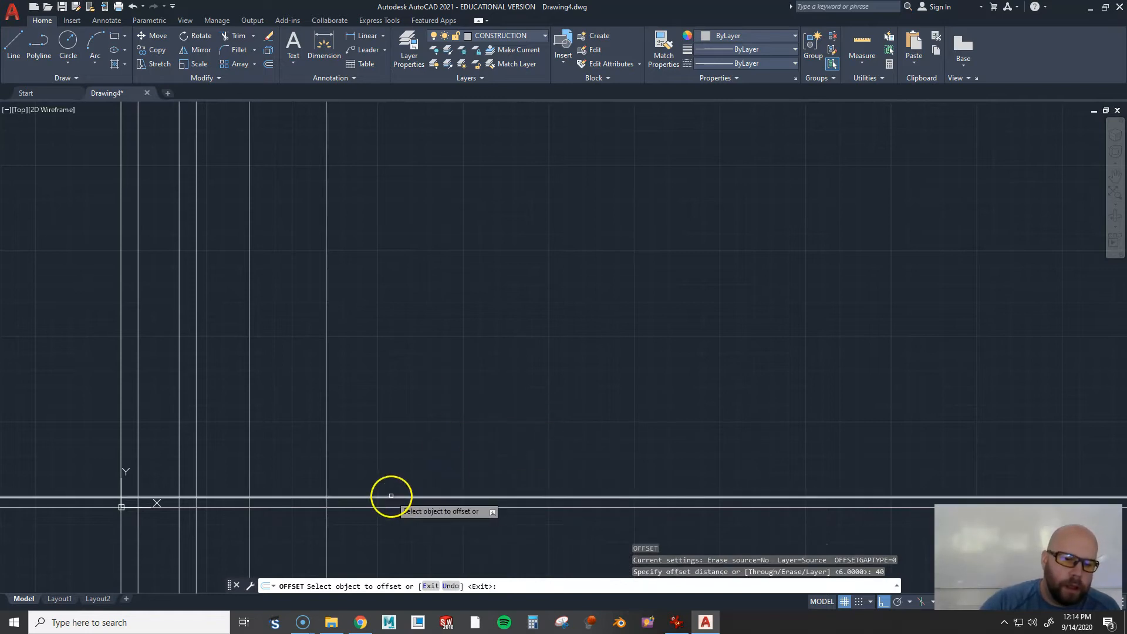
click(391, 497)
click(390, 402)
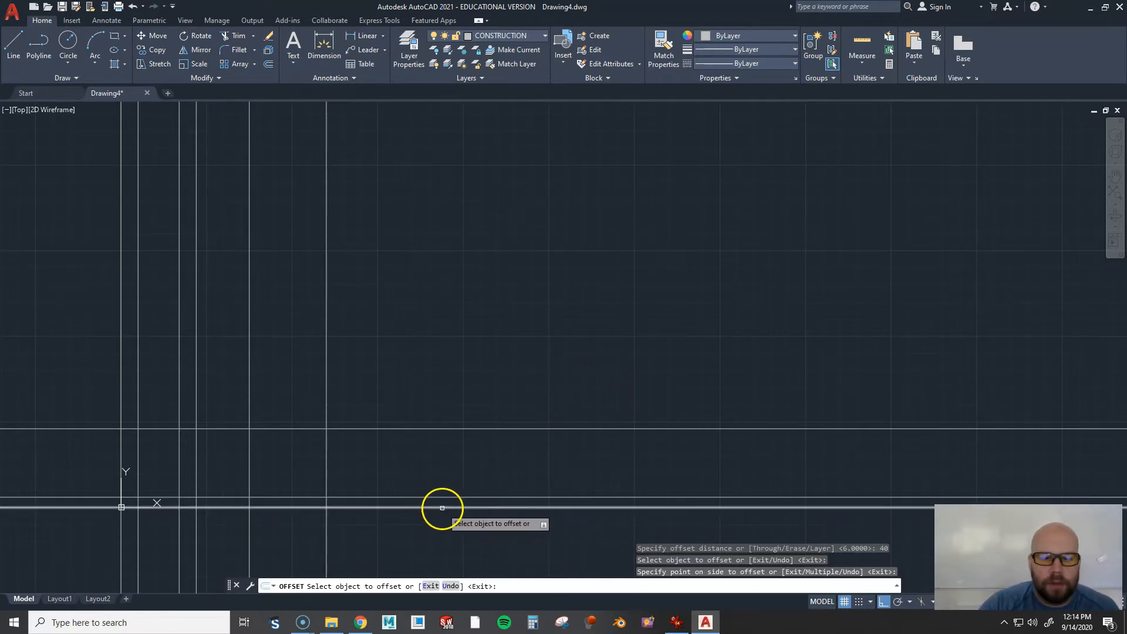
Try to offset the horizontal line through the origin upward by 58 mm within the running Offset, and undo that offset
click(439, 508)
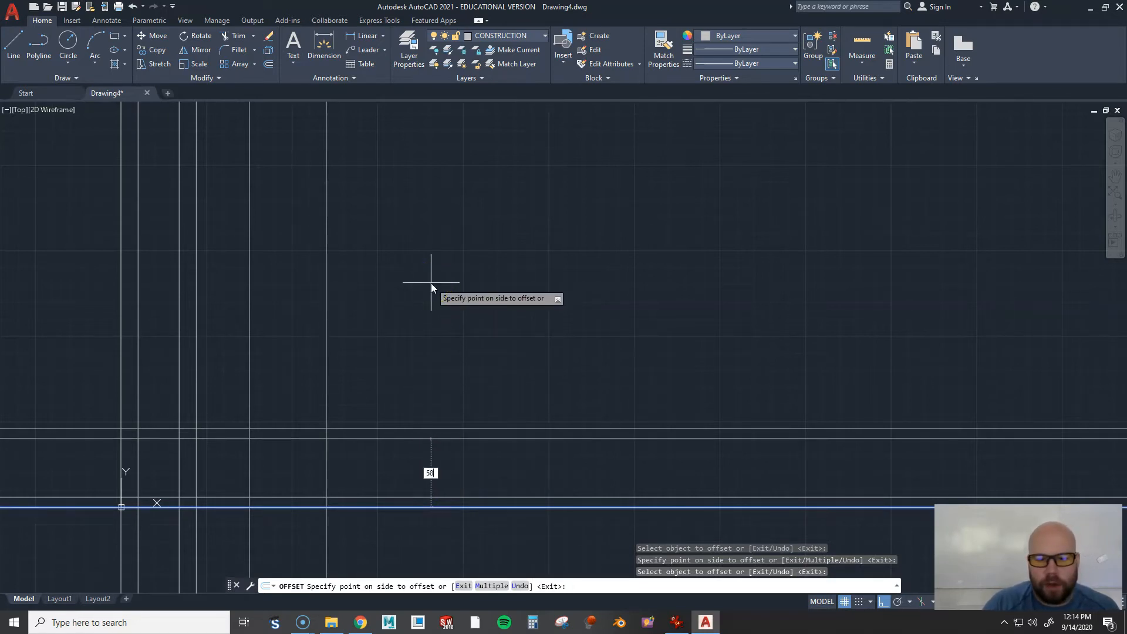
text(58)
key(Return)
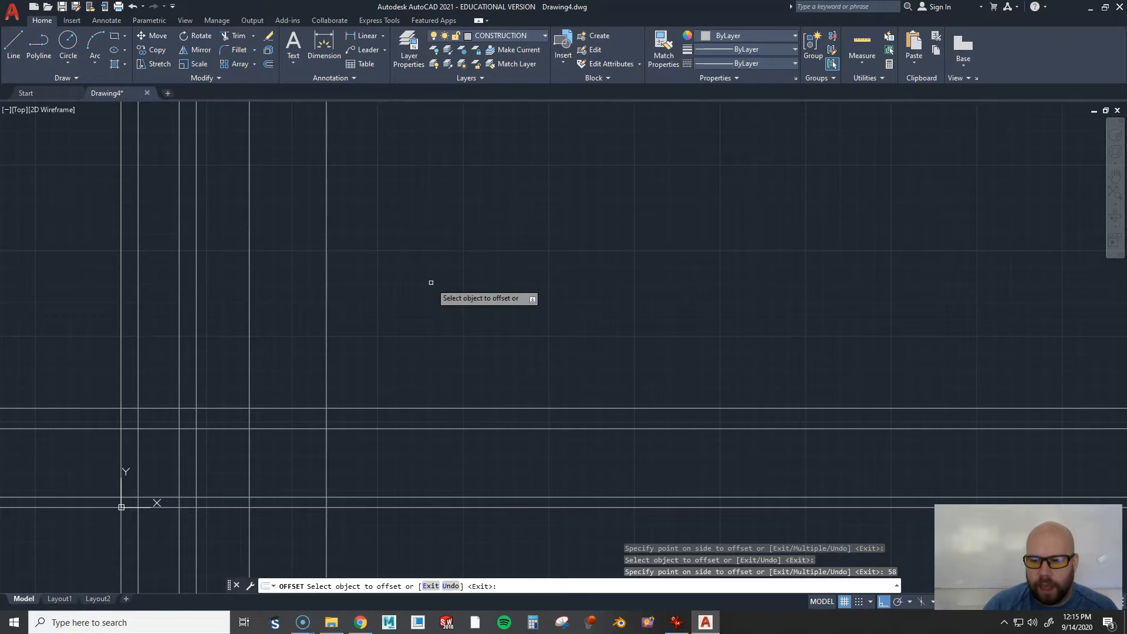
key(ctrl+z)
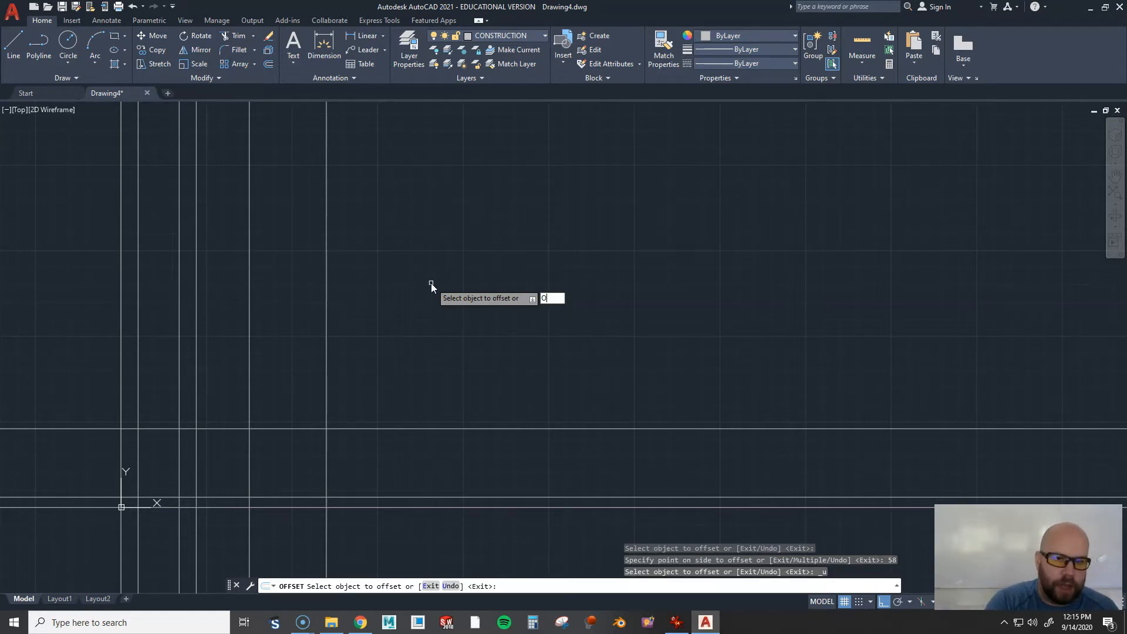
key(BackSpace)
key(Return)
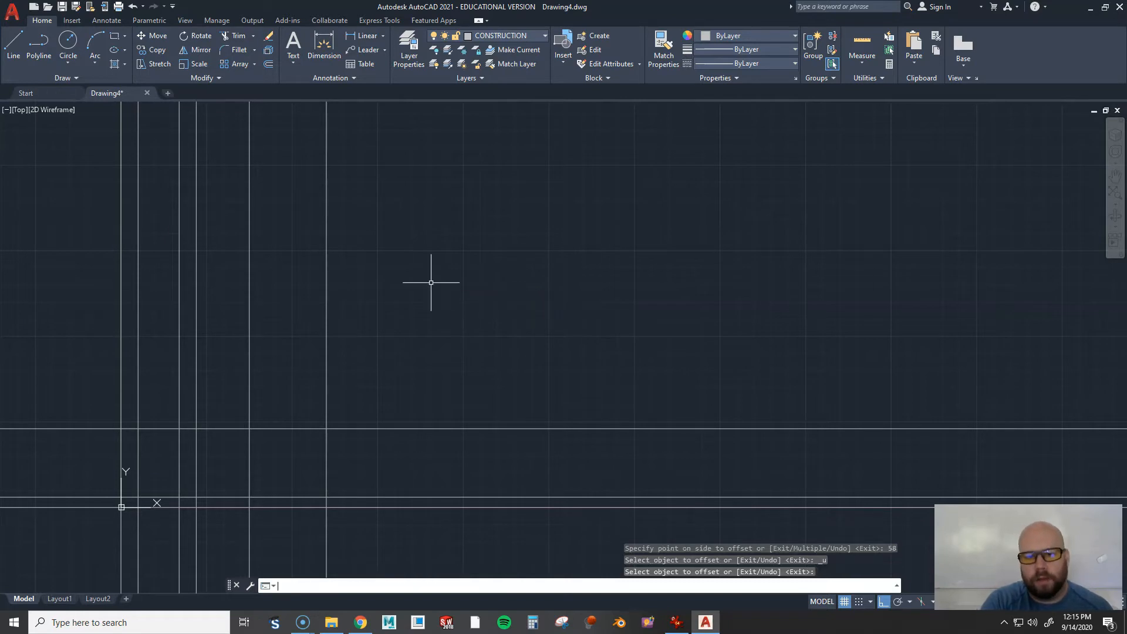
Offset the horizontal construction line through the origin 58 mm upward for the bracket's overall height
key(Return)
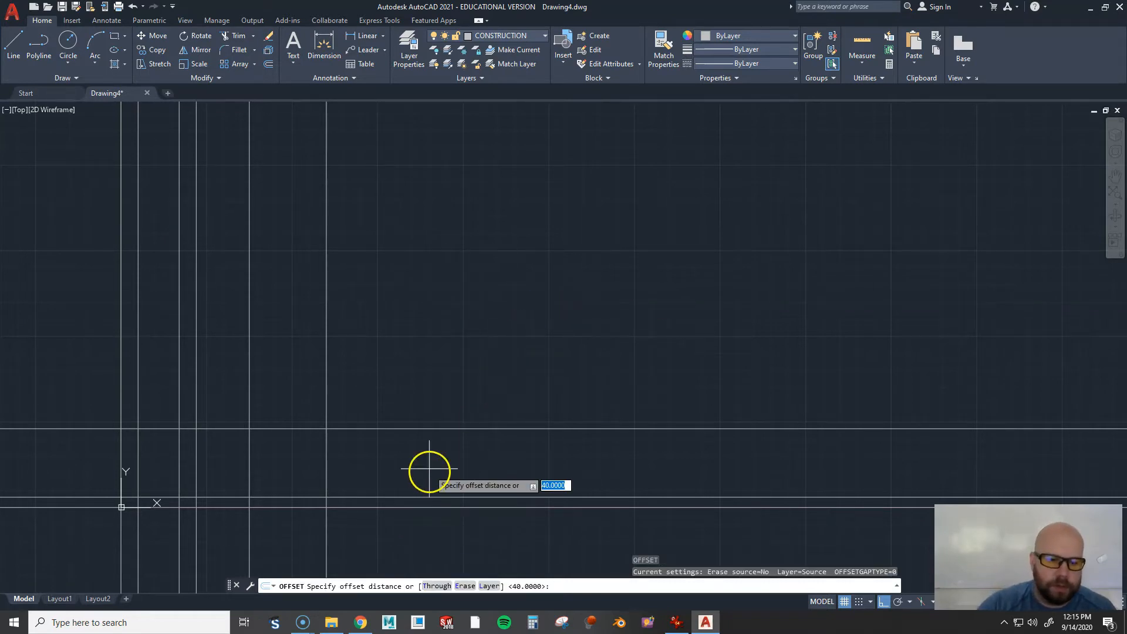
key(Return)
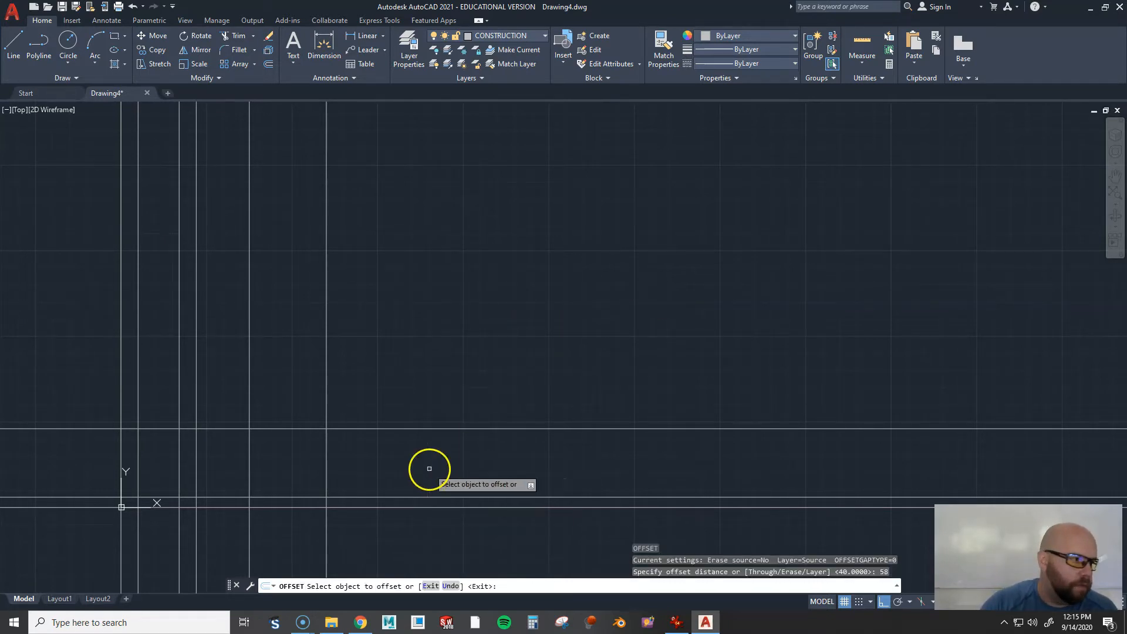
click(417, 509)
click(441, 317)
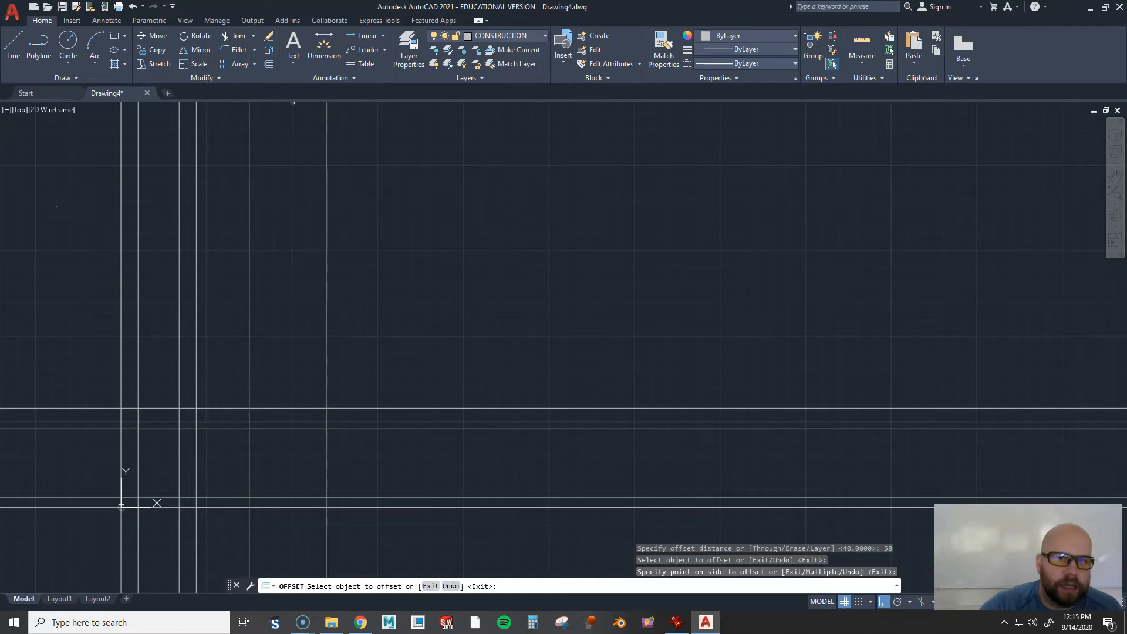
Arrange AutoCAD on one half of the screen with MS1001-BRACKET.PNG in IrfanView beside it, keeping the construction lines in view
drag(561, 11, 1123, 140)
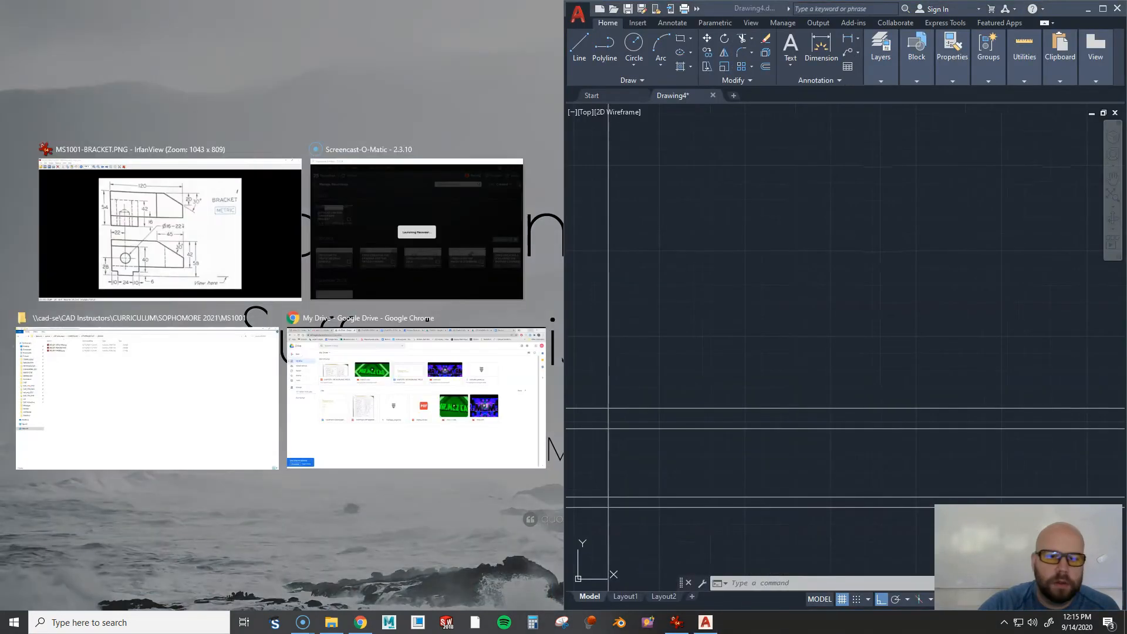
click(160, 242)
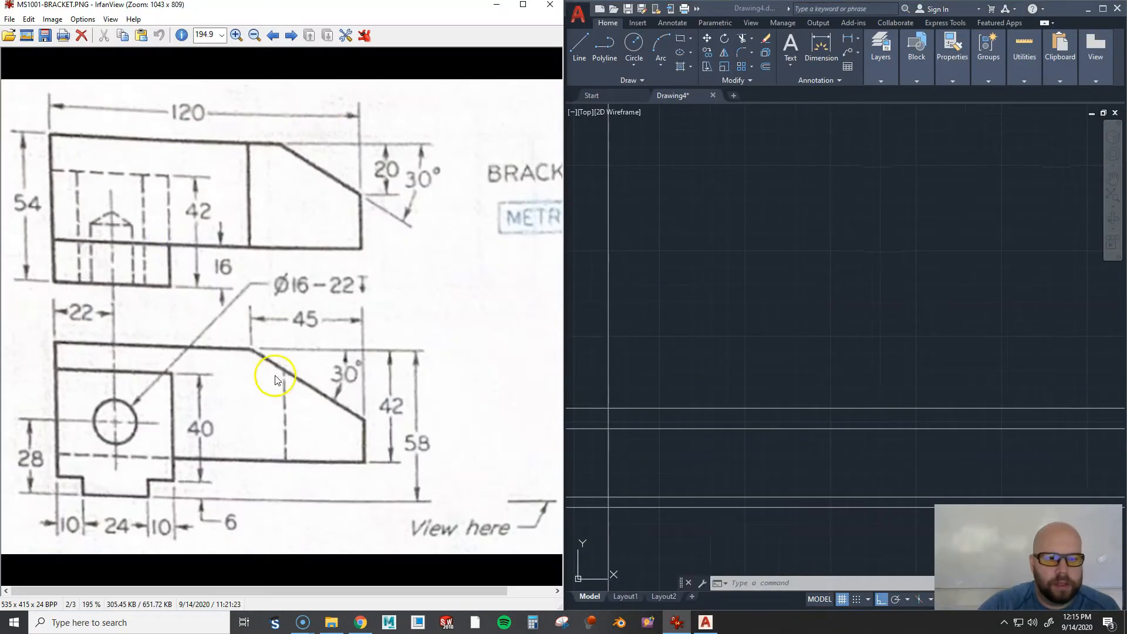
scroll(703, 363, down, 4)
click(725, 350)
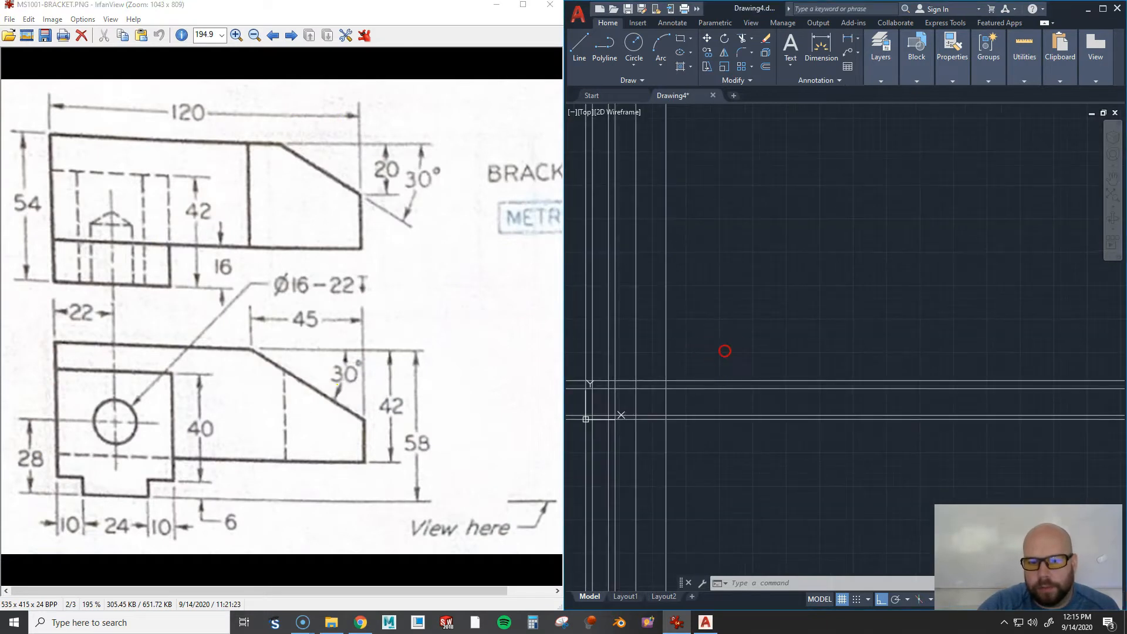
middle_drag(700, 354, 845, 282)
scroll(761, 318, up, 3)
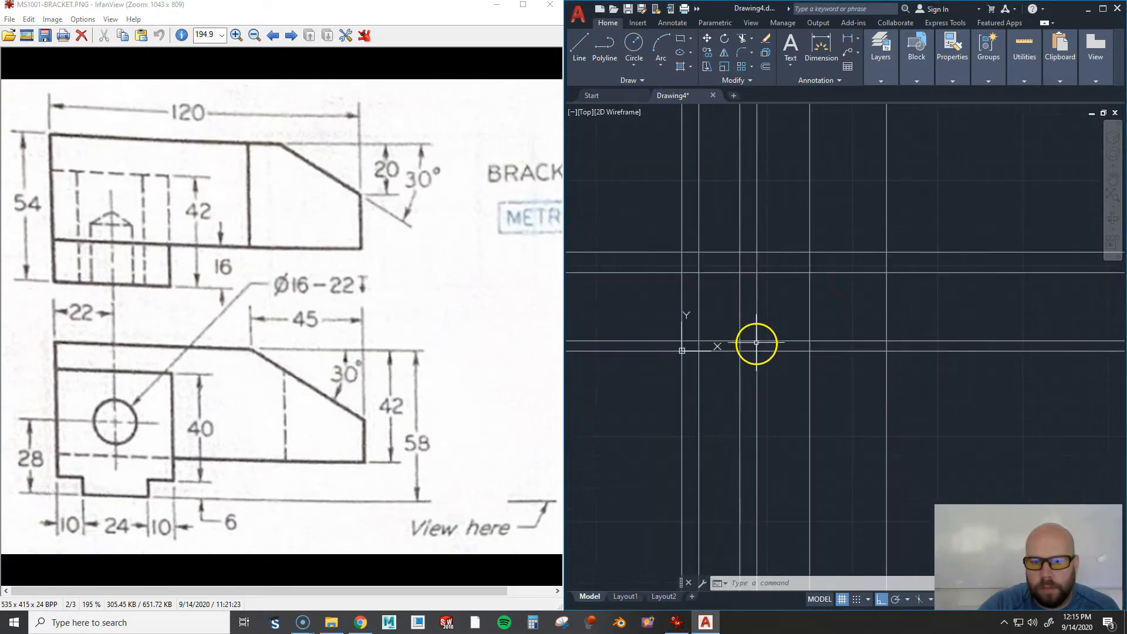
scroll(769, 302, up, 3)
middle_drag(775, 290, 820, 336)
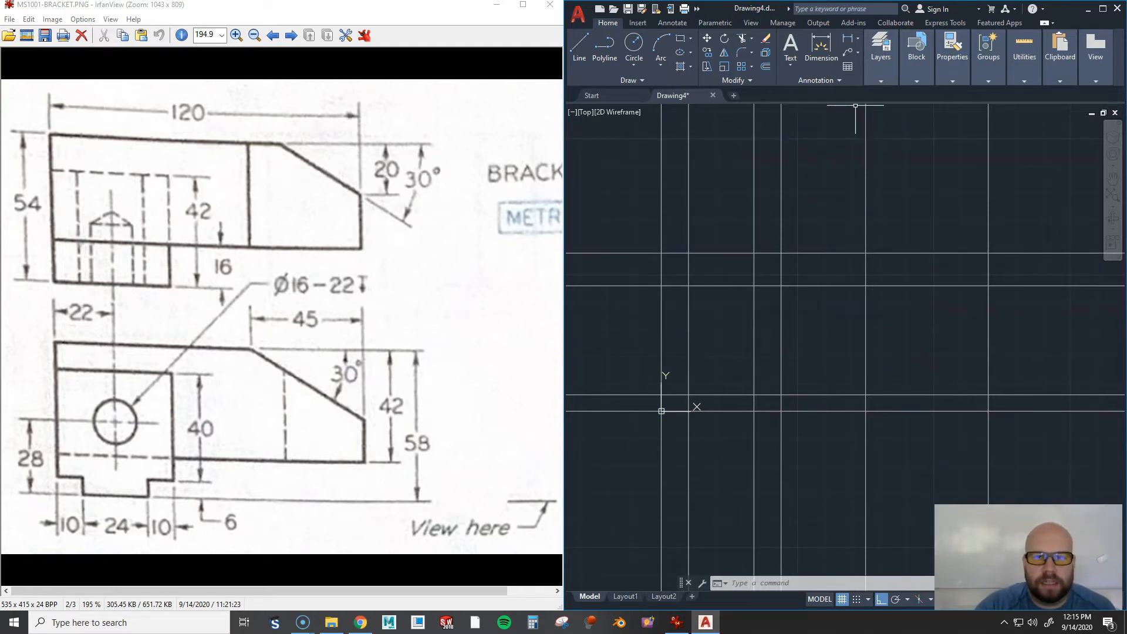
On the OBJECT layer, draw the front view's stepped bottom edge with 10, 24 and 10 mm segments joined by 6 mm steps
mouse_move(878, 69)
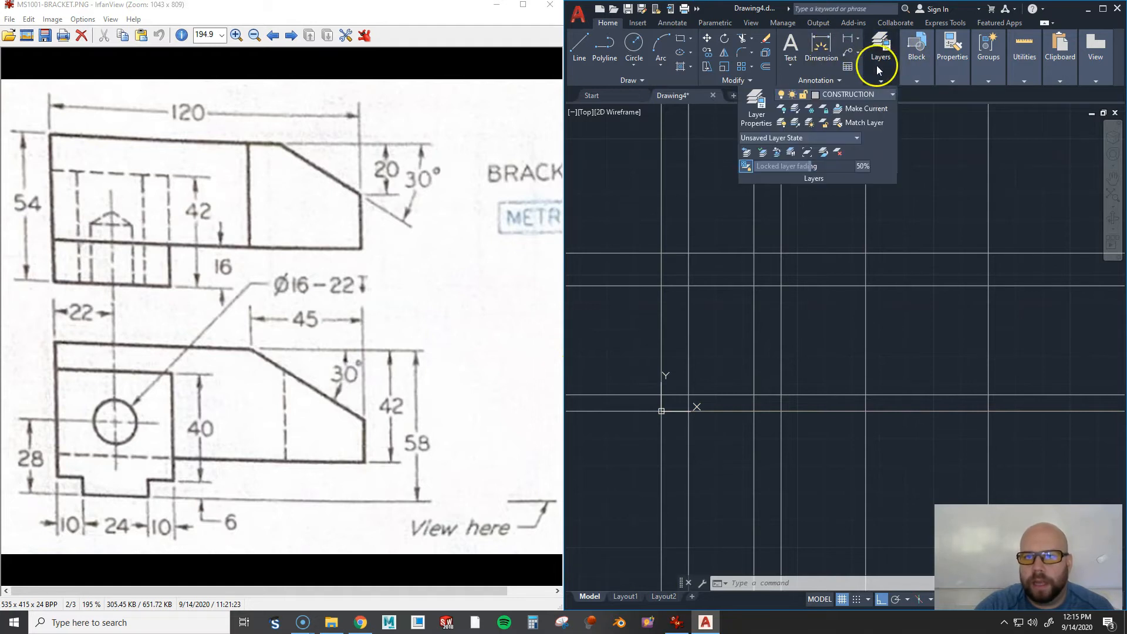
click(858, 94)
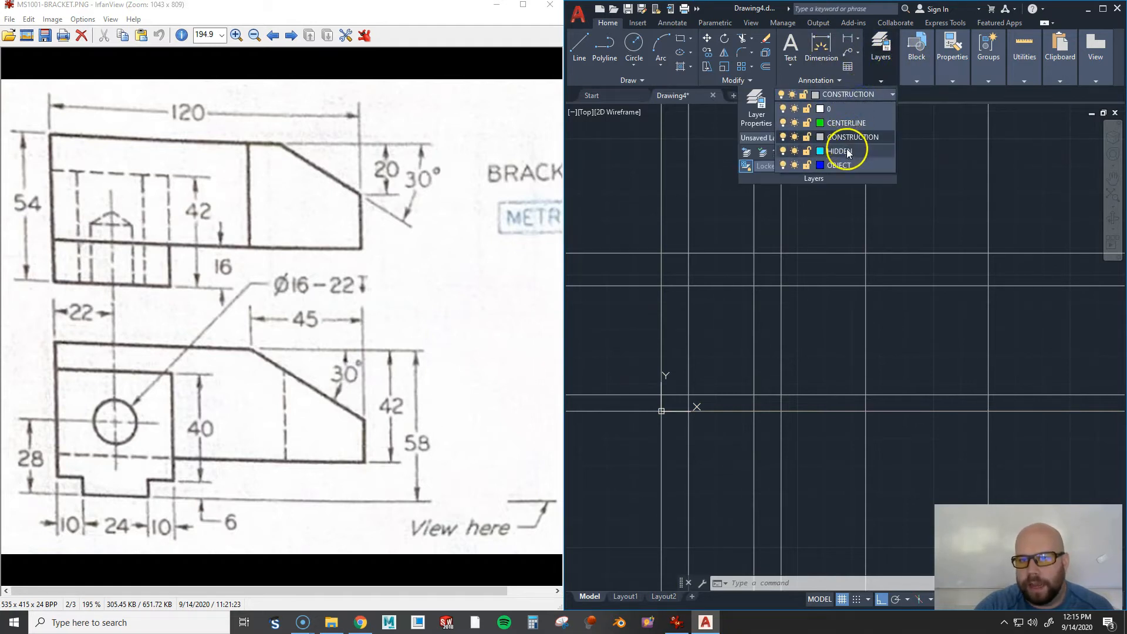
click(841, 165)
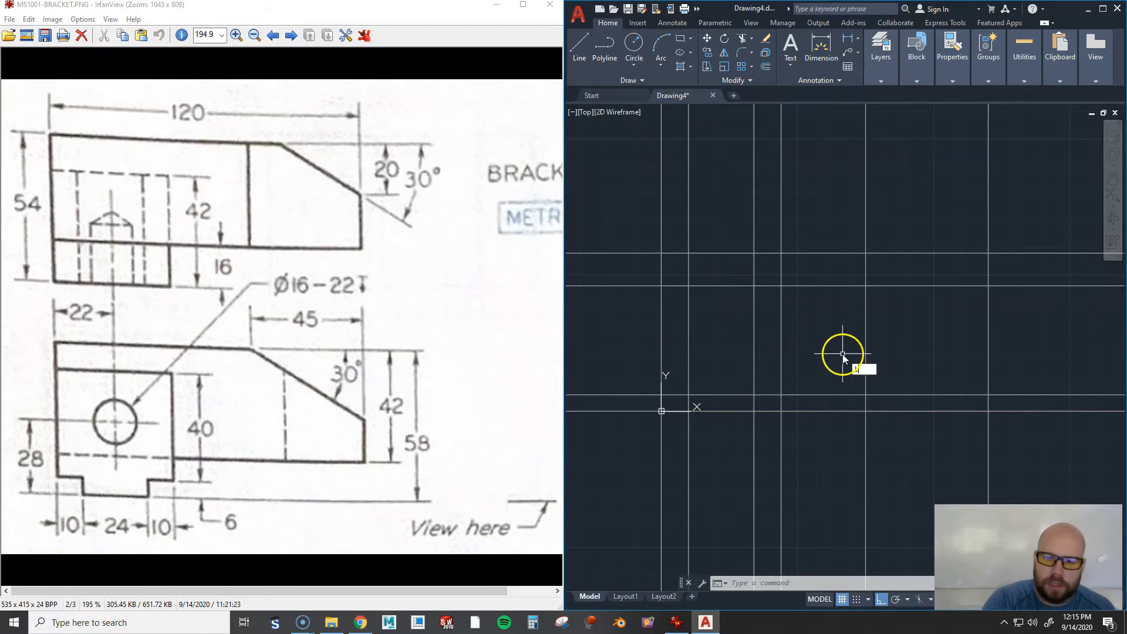
text(l)
key(Return)
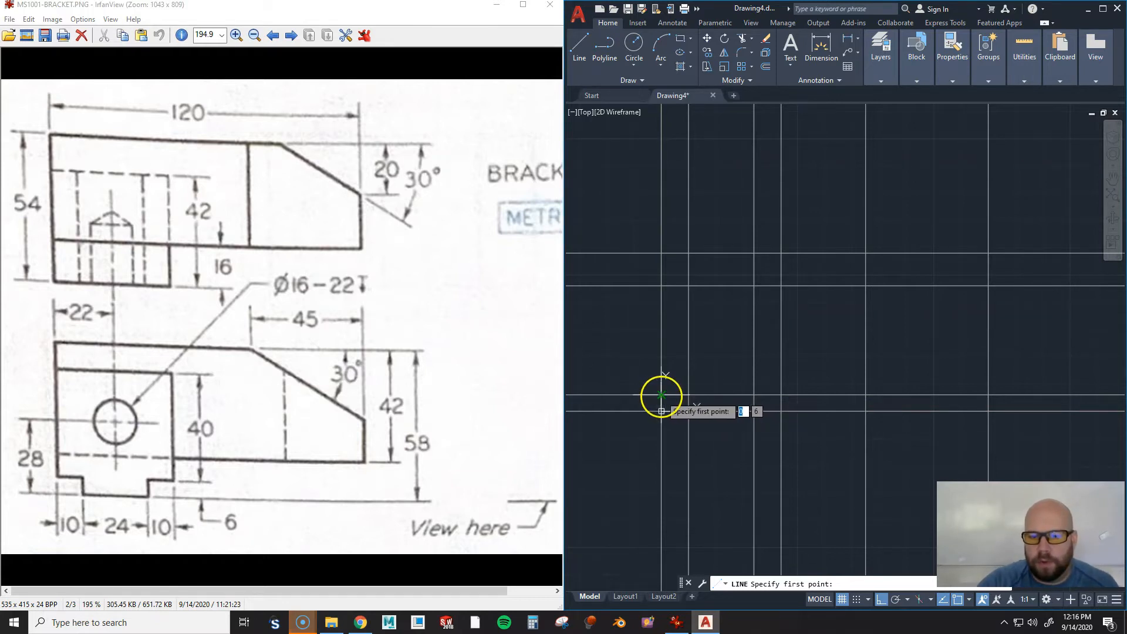
click(688, 411)
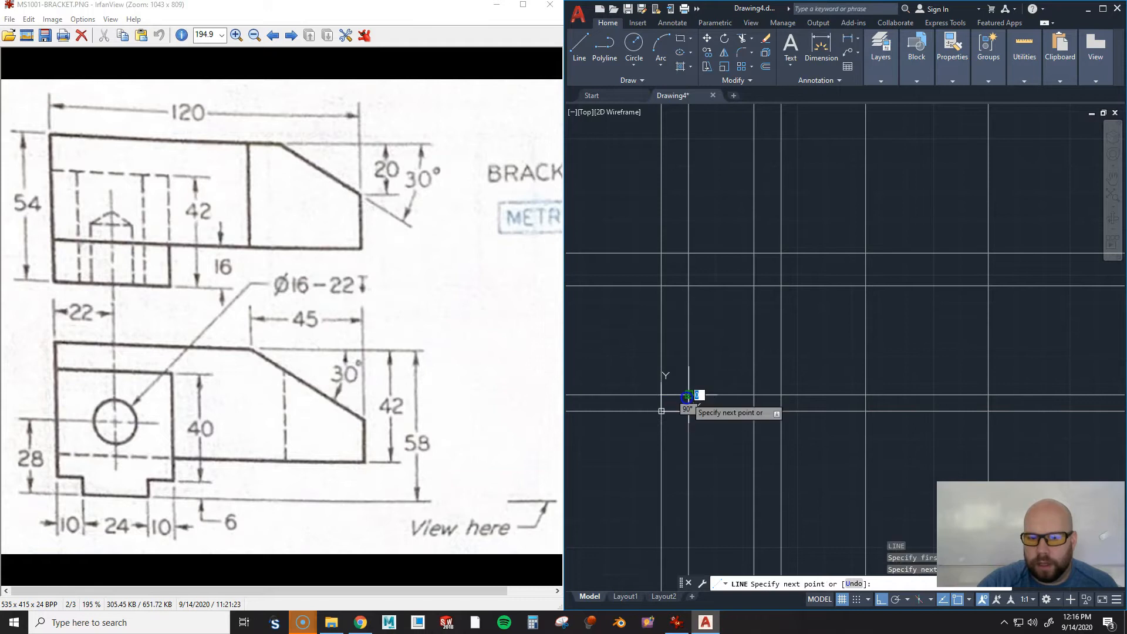
click(689, 411)
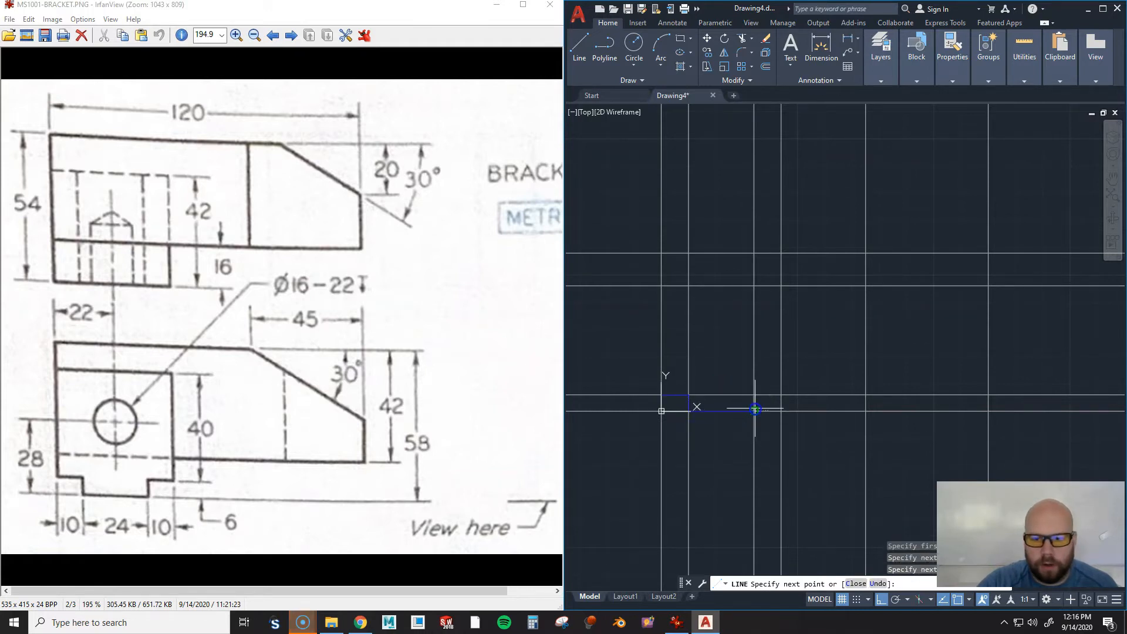
click(754, 411)
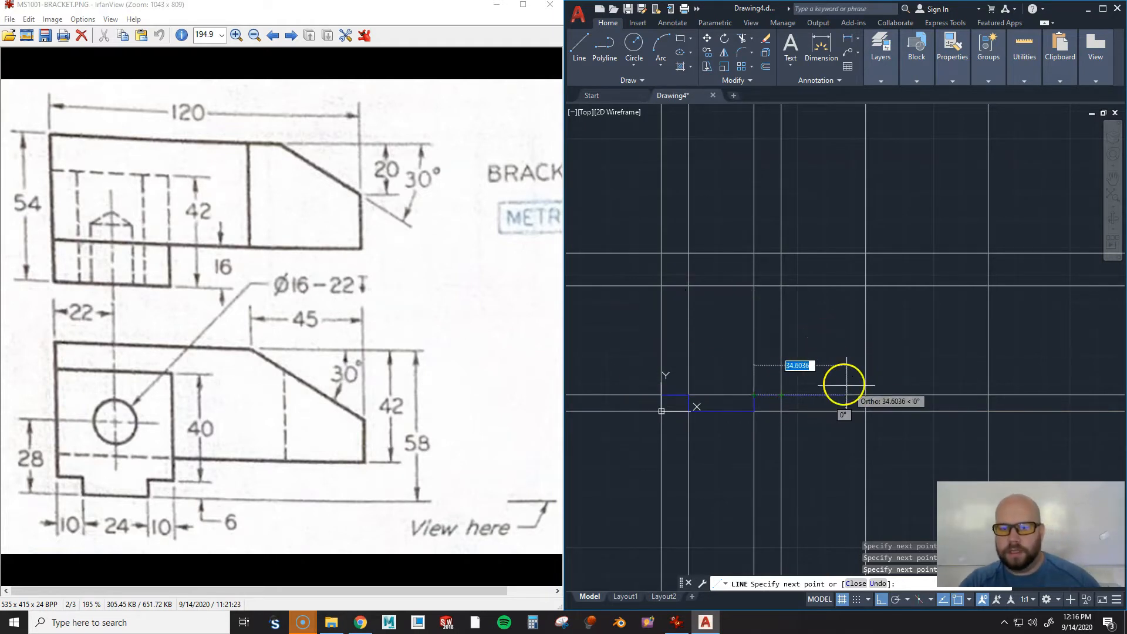
click(785, 397)
key(Escape)
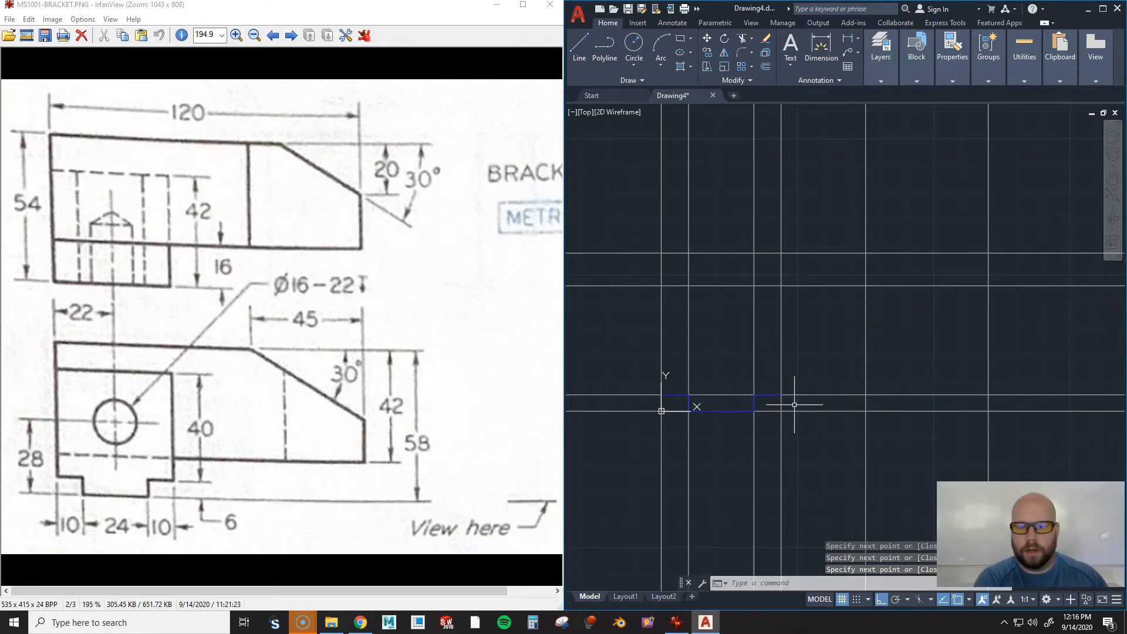
Offset the topmost horizontal construction line 42 mm downward for the lower edge of the angled arm
text(O)
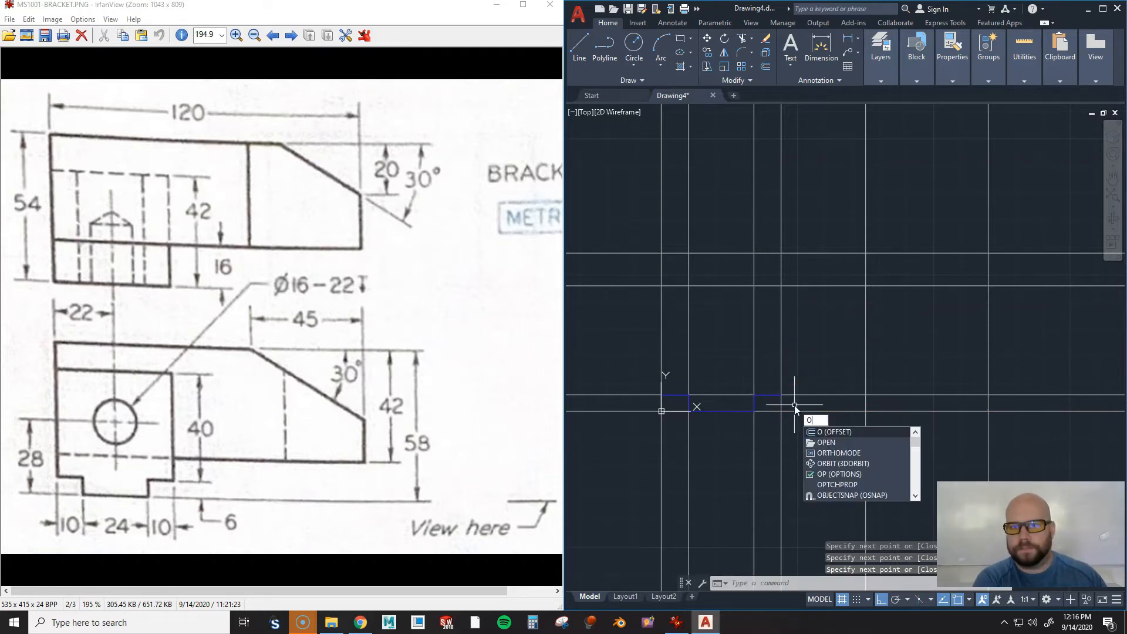
key(Return)
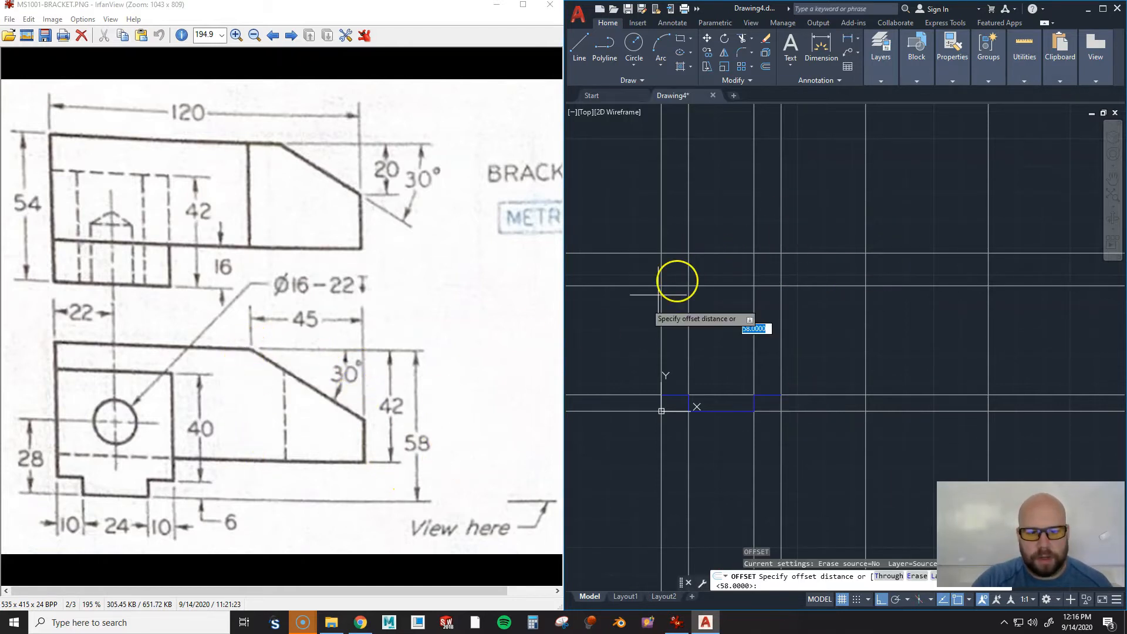
key(Return)
click(830, 253)
click(841, 369)
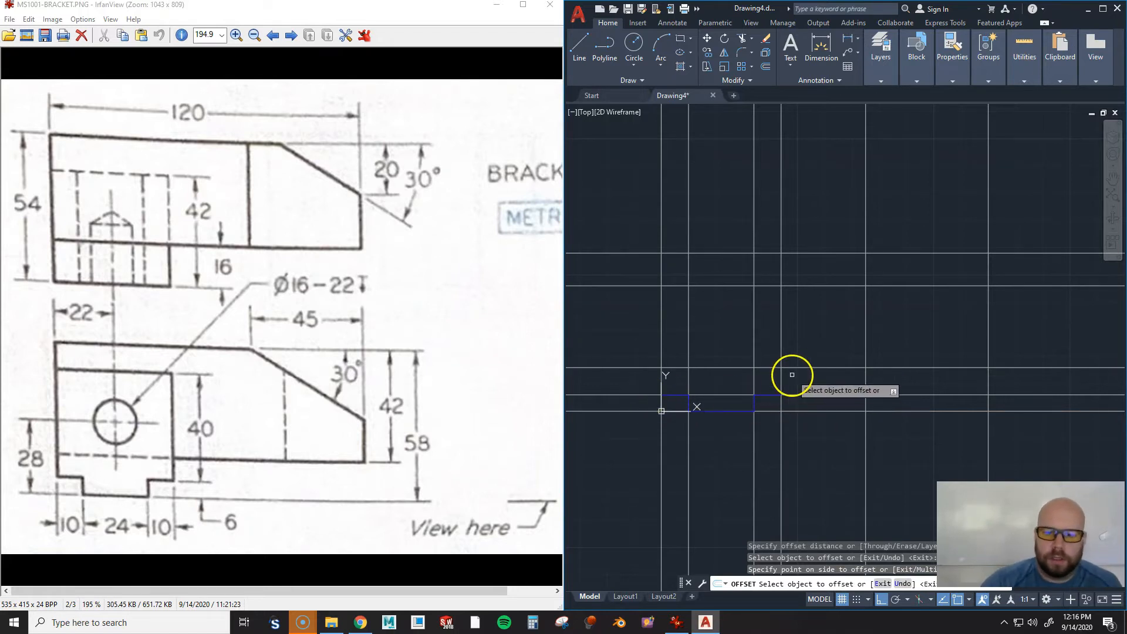
key(Return)
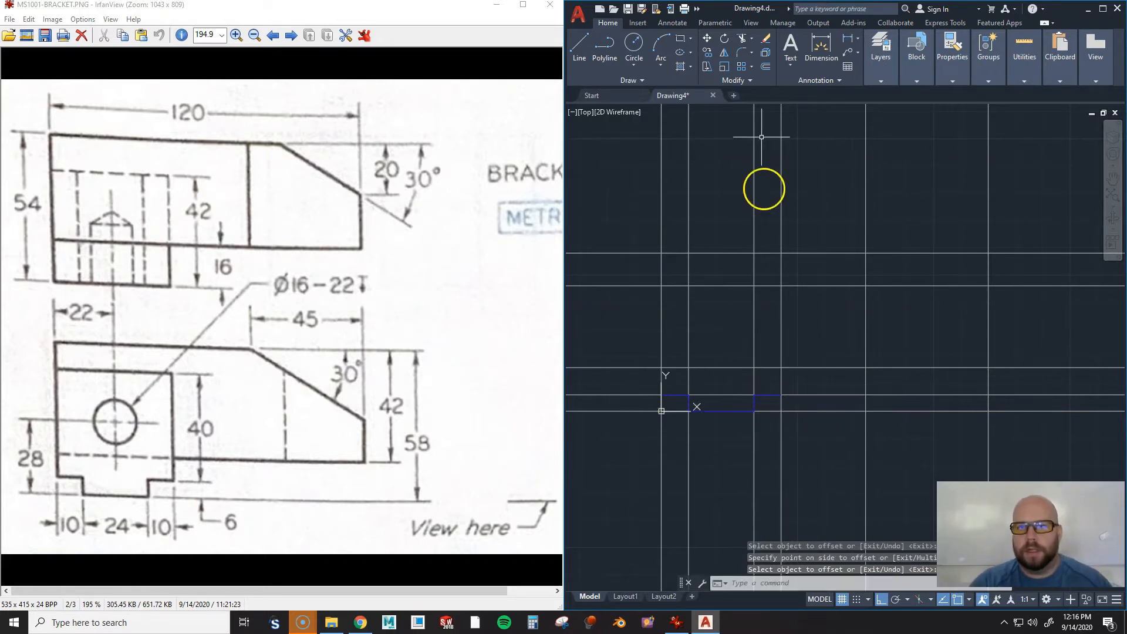
On the OBJECT layer, draw the block's 40 mm right edge, its top edge across to the origin's vertical construction line, and its left edge down
click(881, 59)
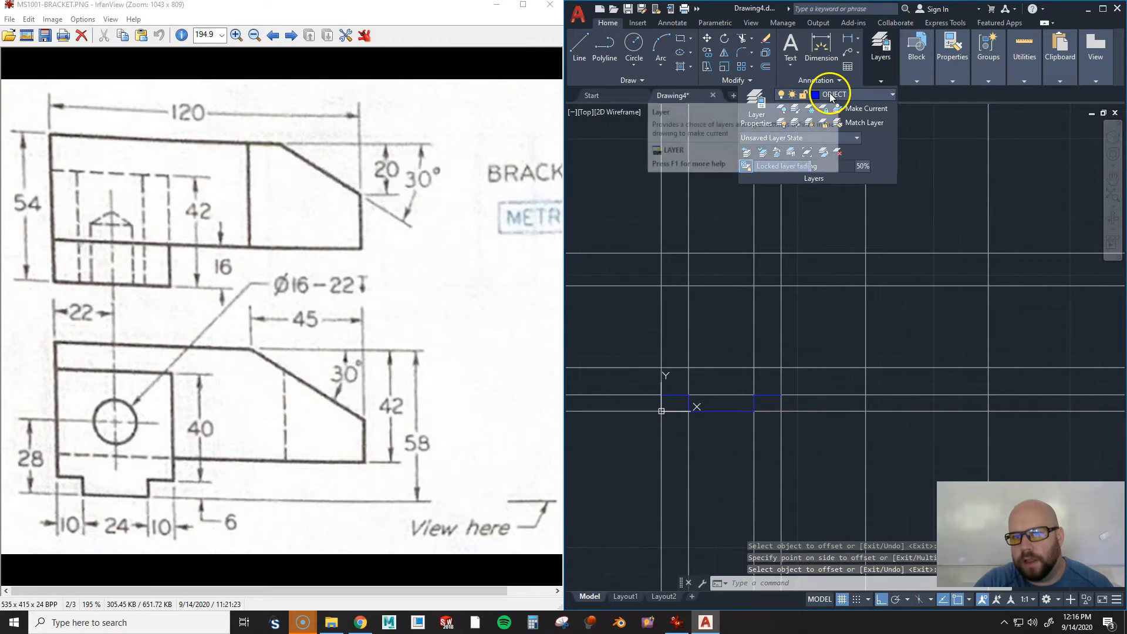
click(580, 44)
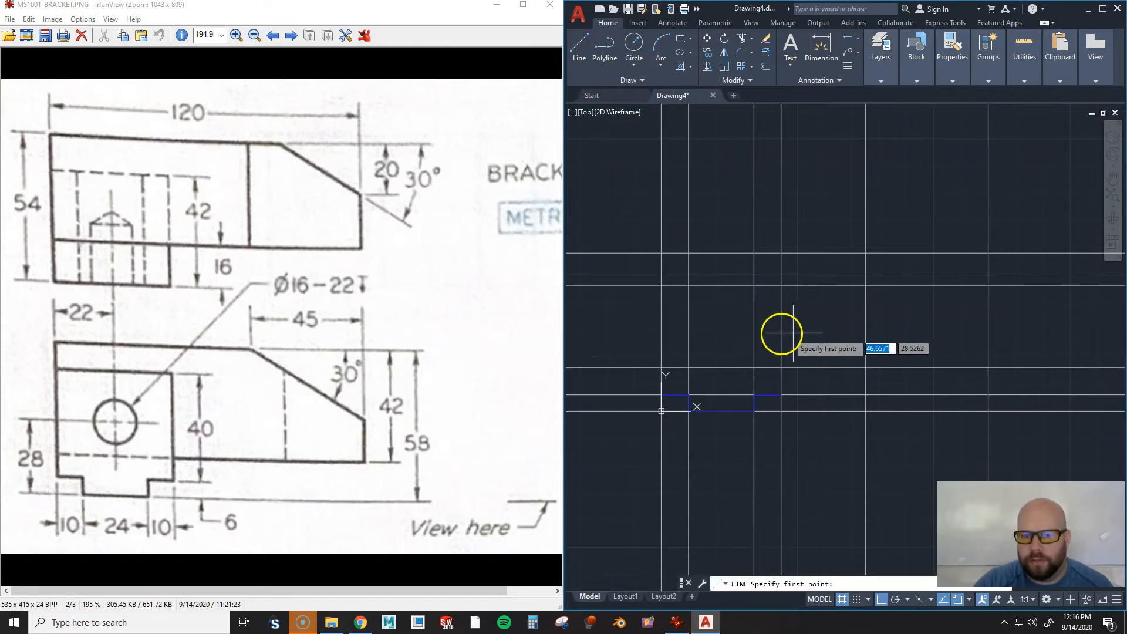
click(781, 395)
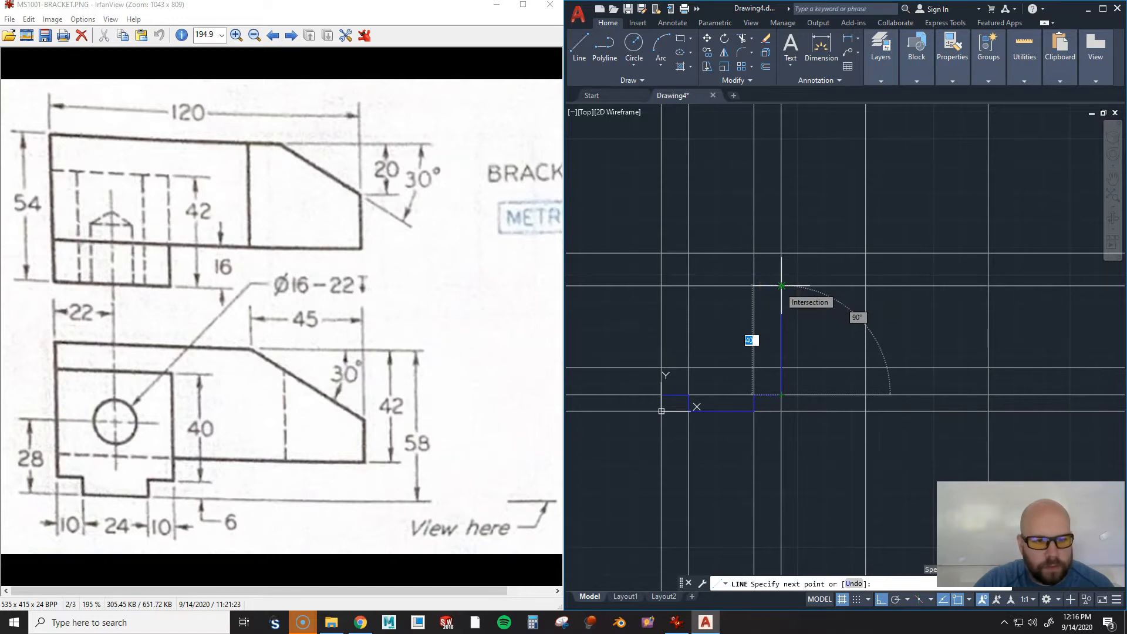
click(782, 286)
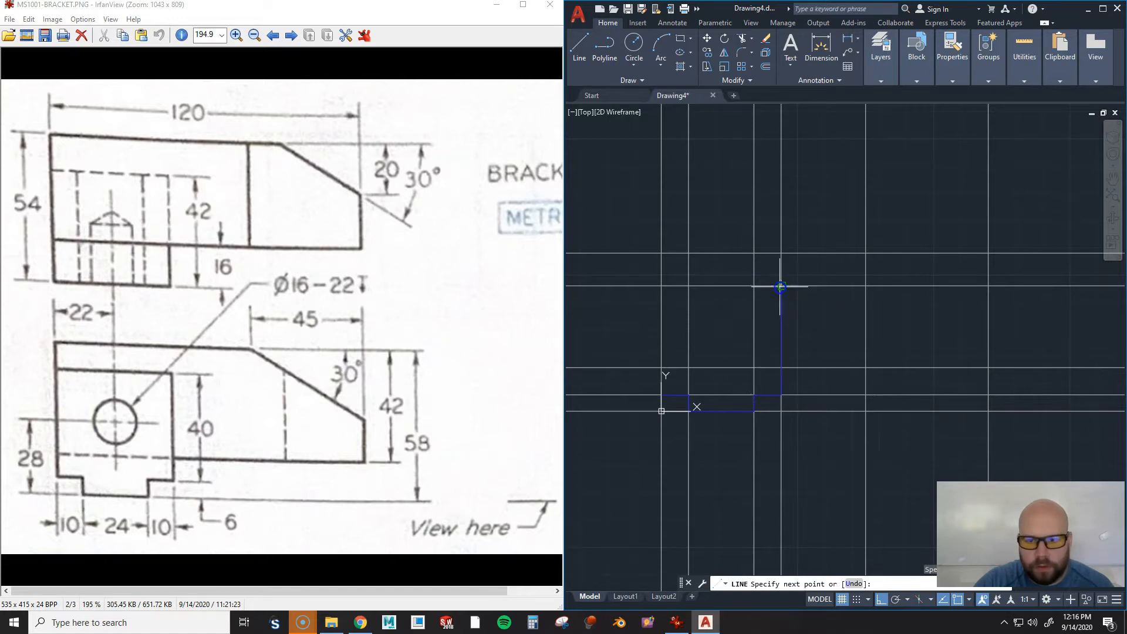
click(662, 286)
click(662, 395)
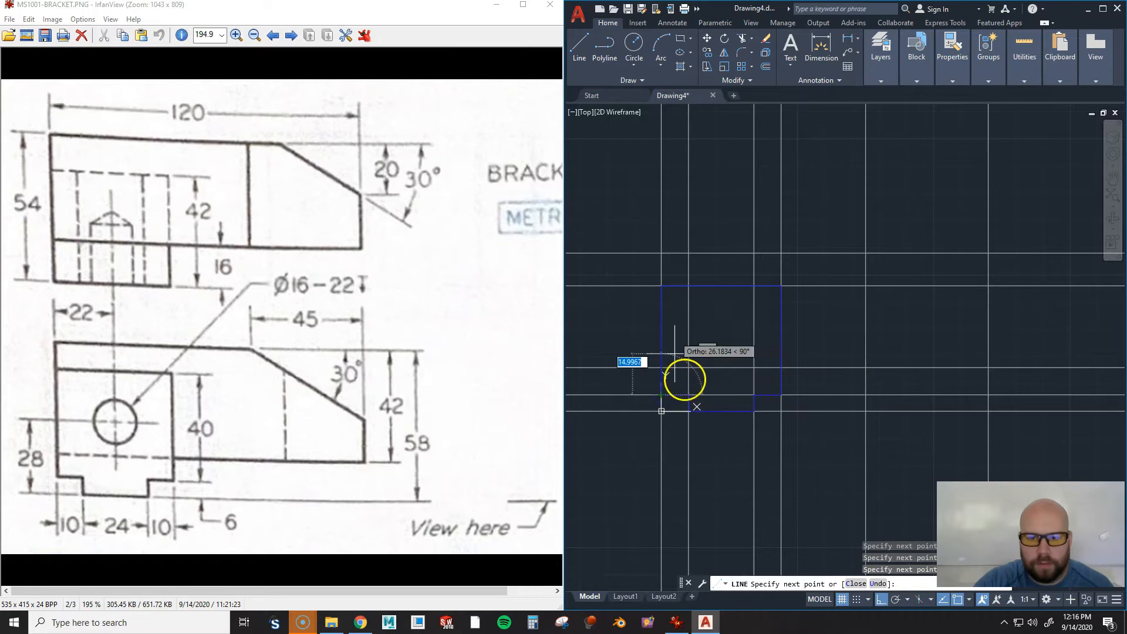
key(Return)
Draw the arm's bottom edge from the block's right side to the outermost vertical construction line
key(Return)
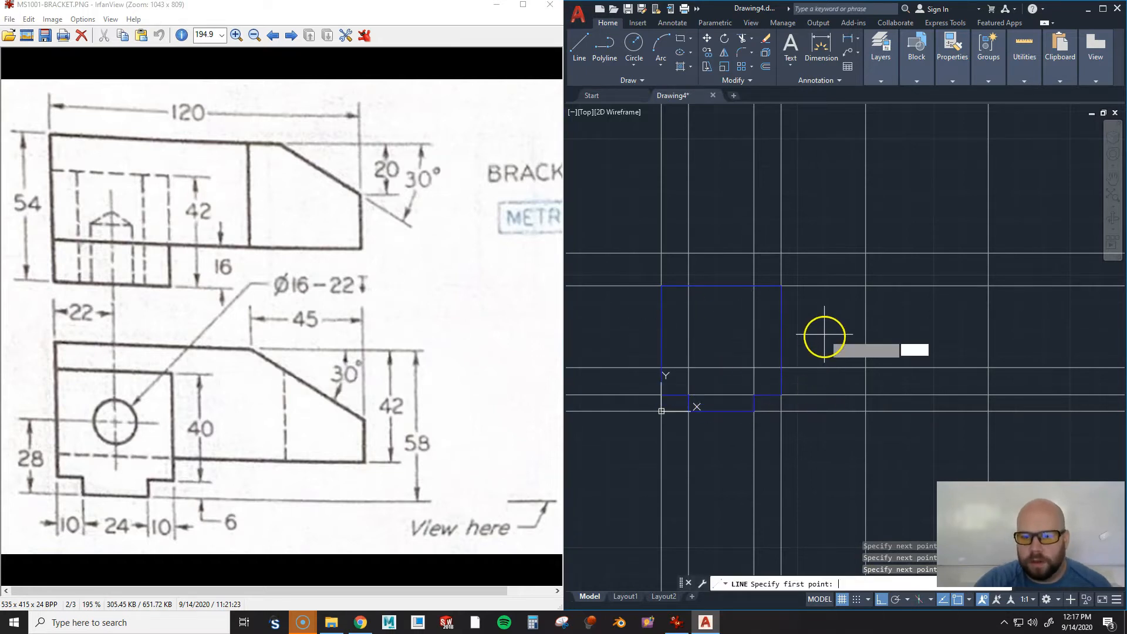
click(781, 366)
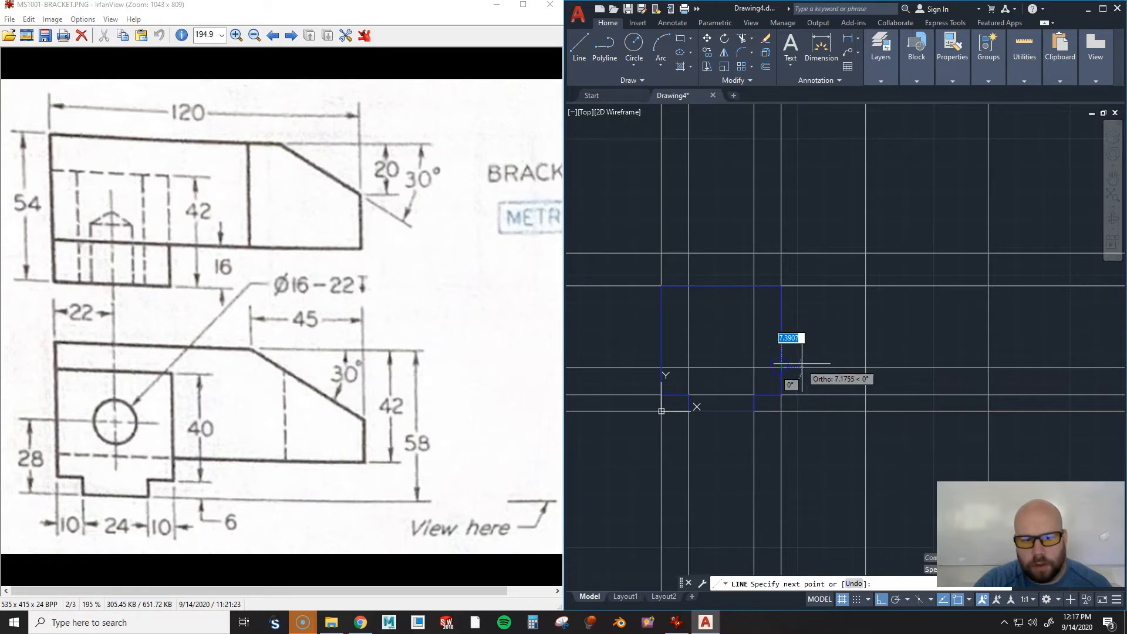
click(989, 368)
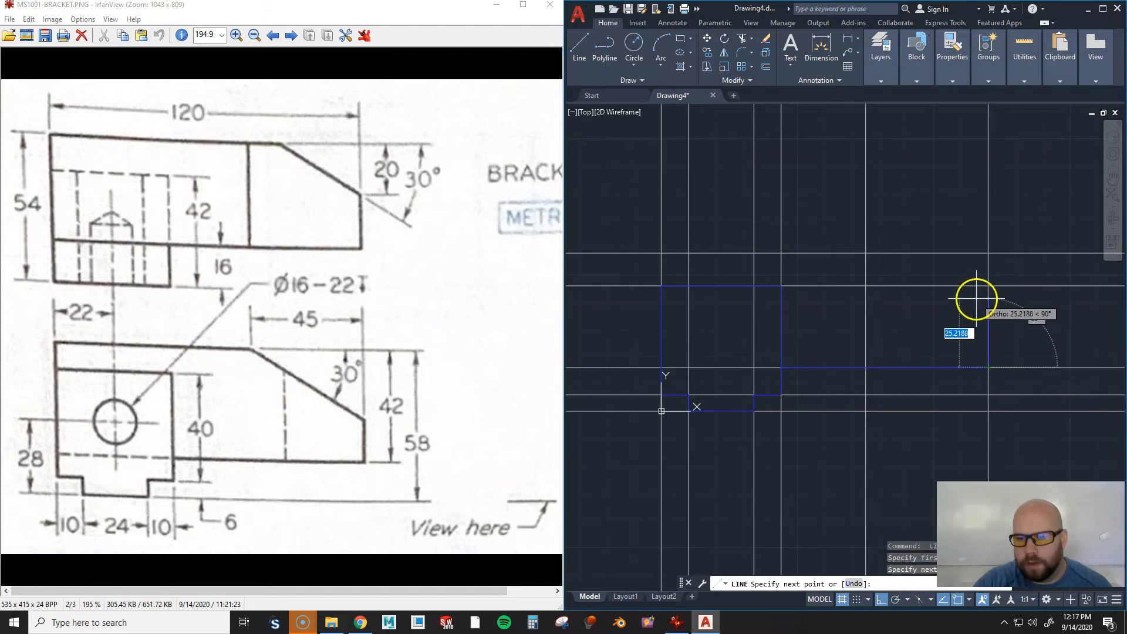
key(Escape)
key(space)
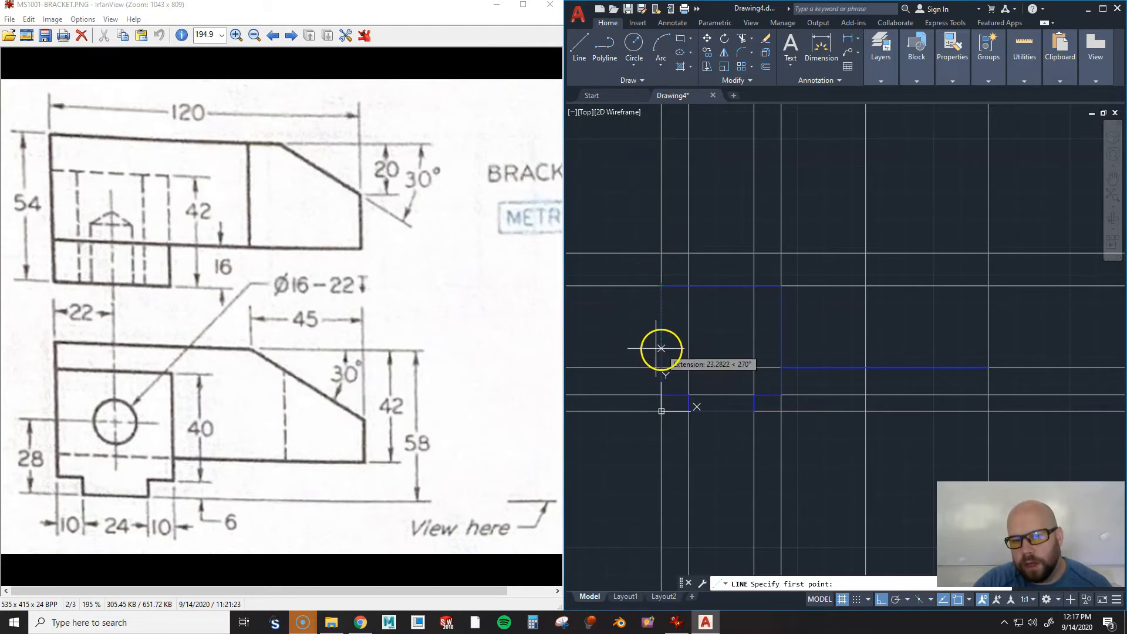
key(space)
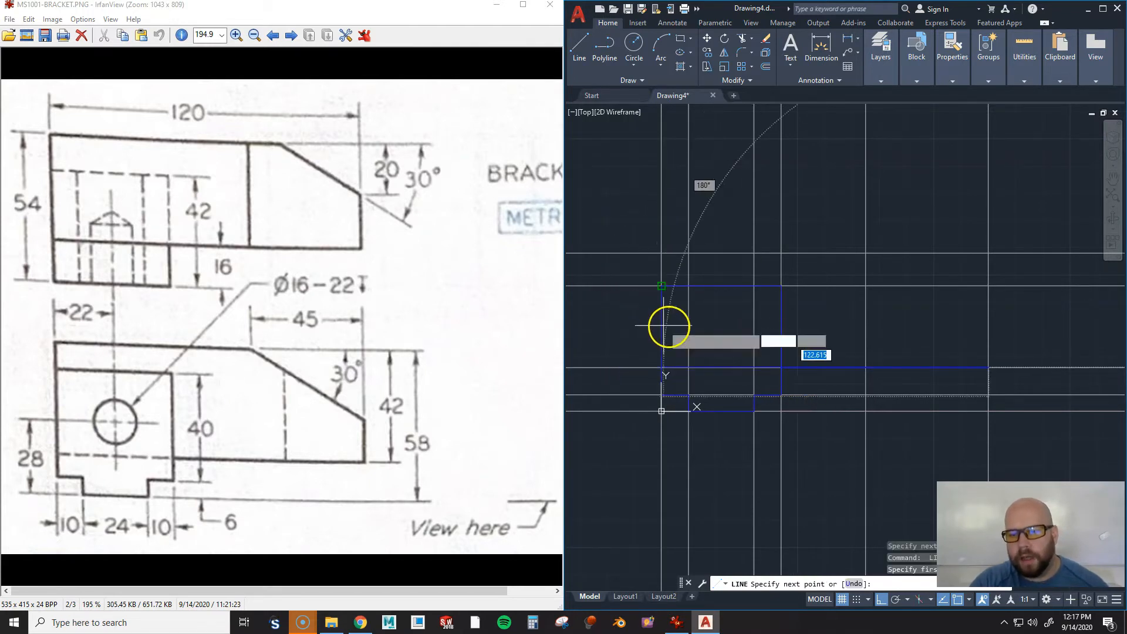
key(space)
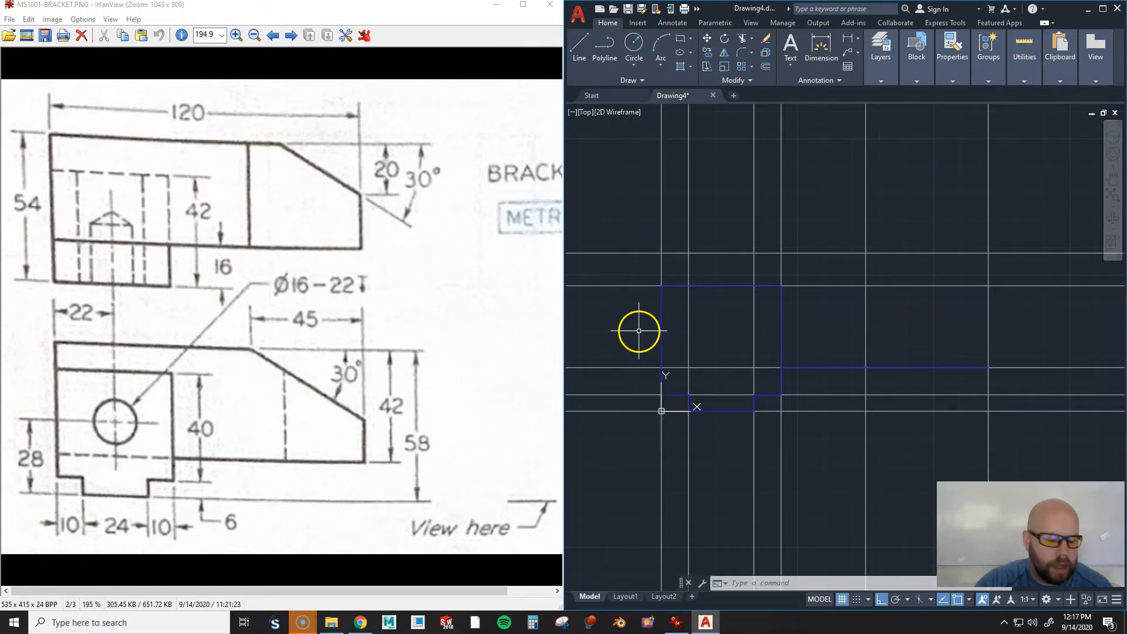
Replace the block's left edge with one reaching the topmost construction line, and draw the top edge from there to the slope's starting point
key(Return)
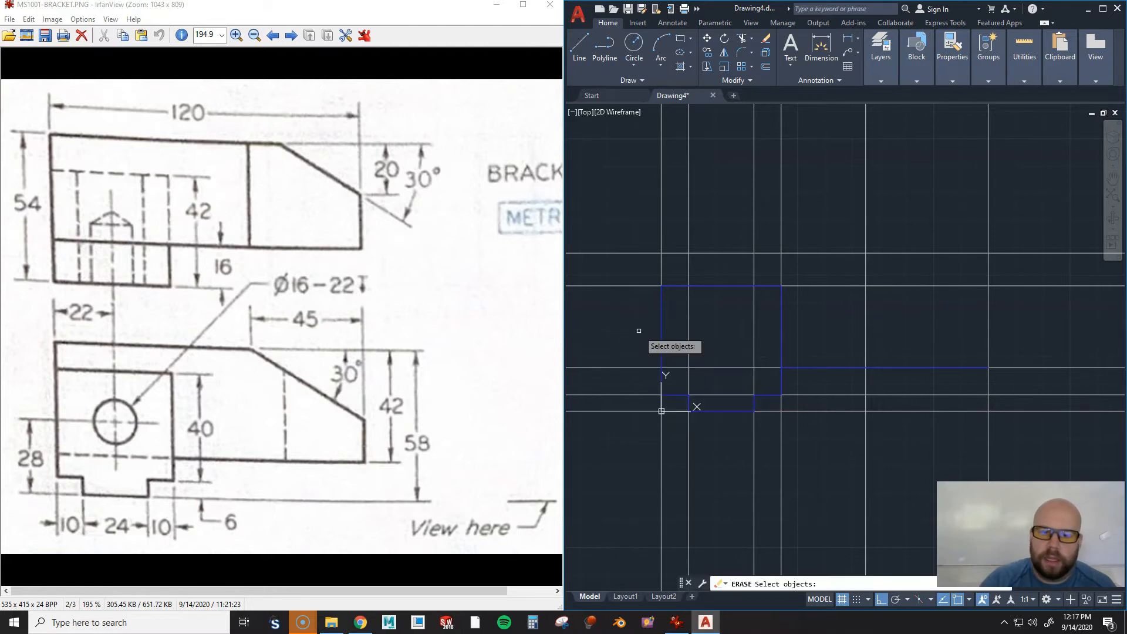
click(658, 330)
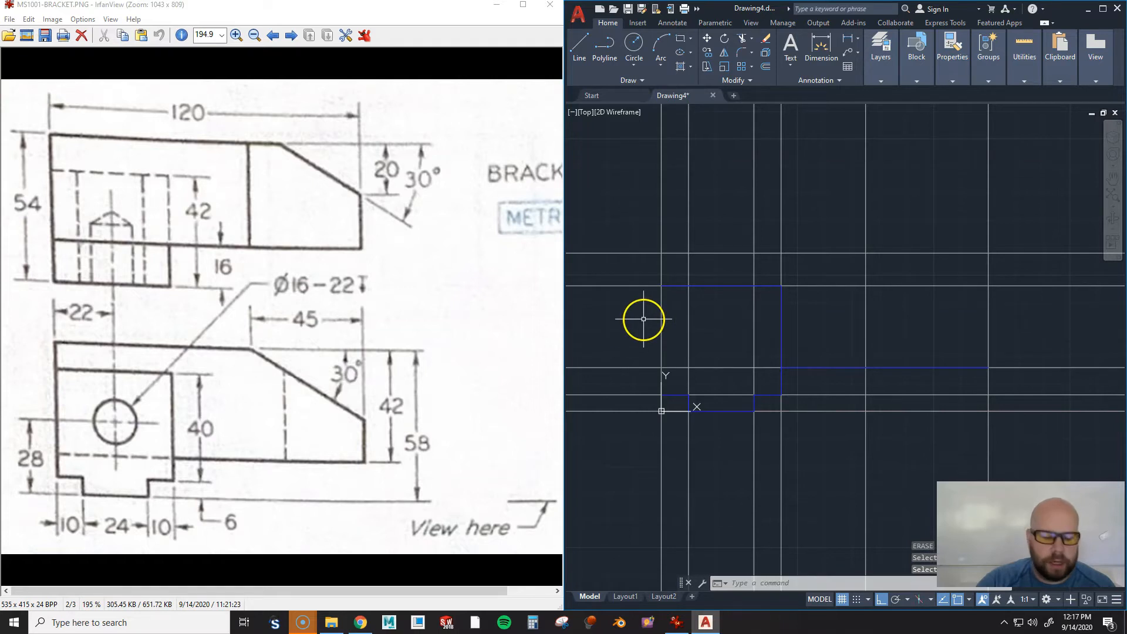
text(l)
key(Return)
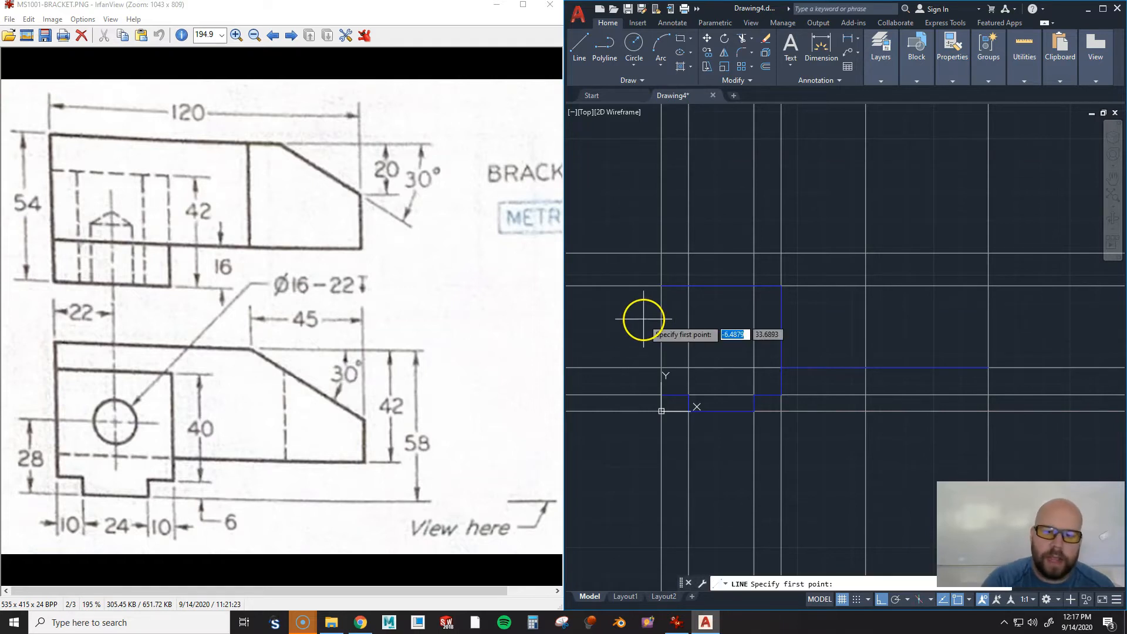
click(662, 395)
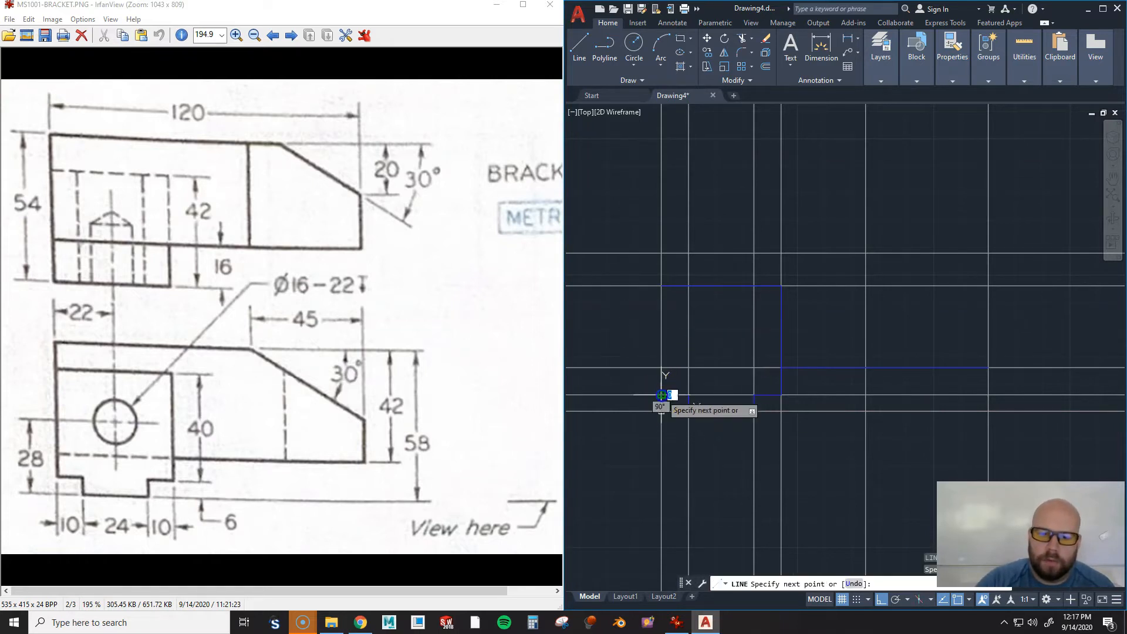
click(661, 253)
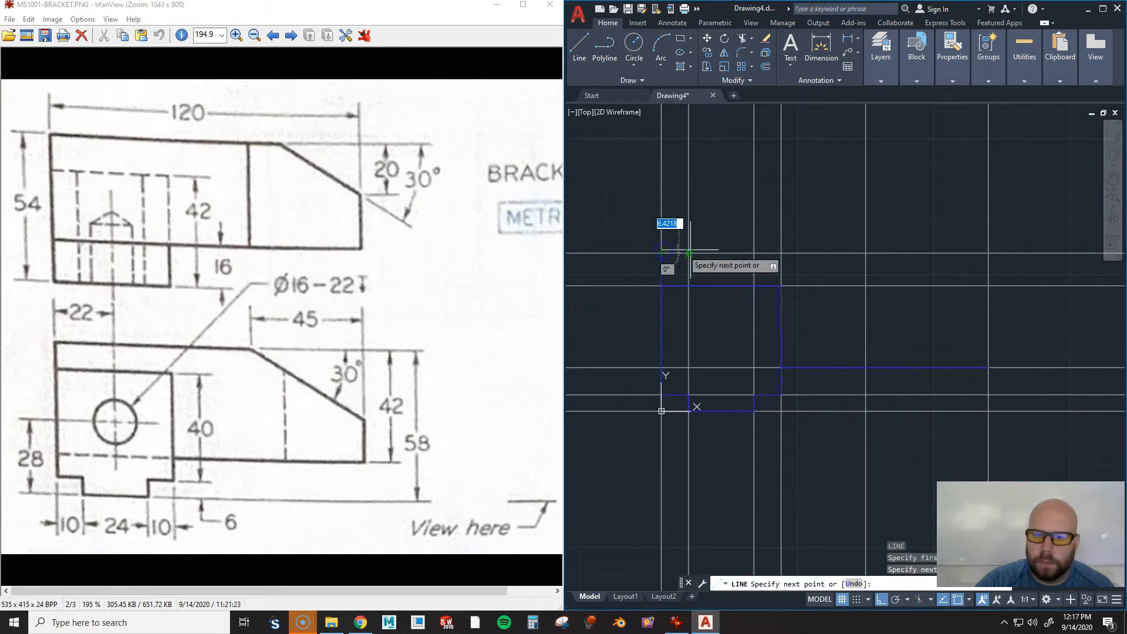
click(866, 253)
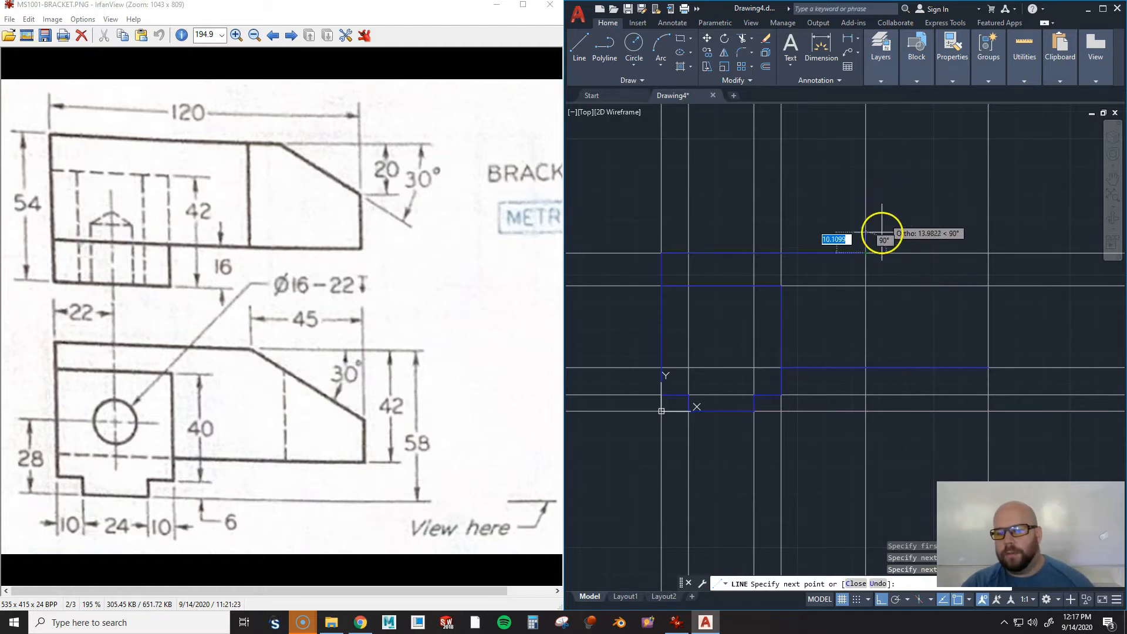
With ortho off, draw the arm's sloped edge from the end of the top edge, 60 mm long at 330°
click(883, 603)
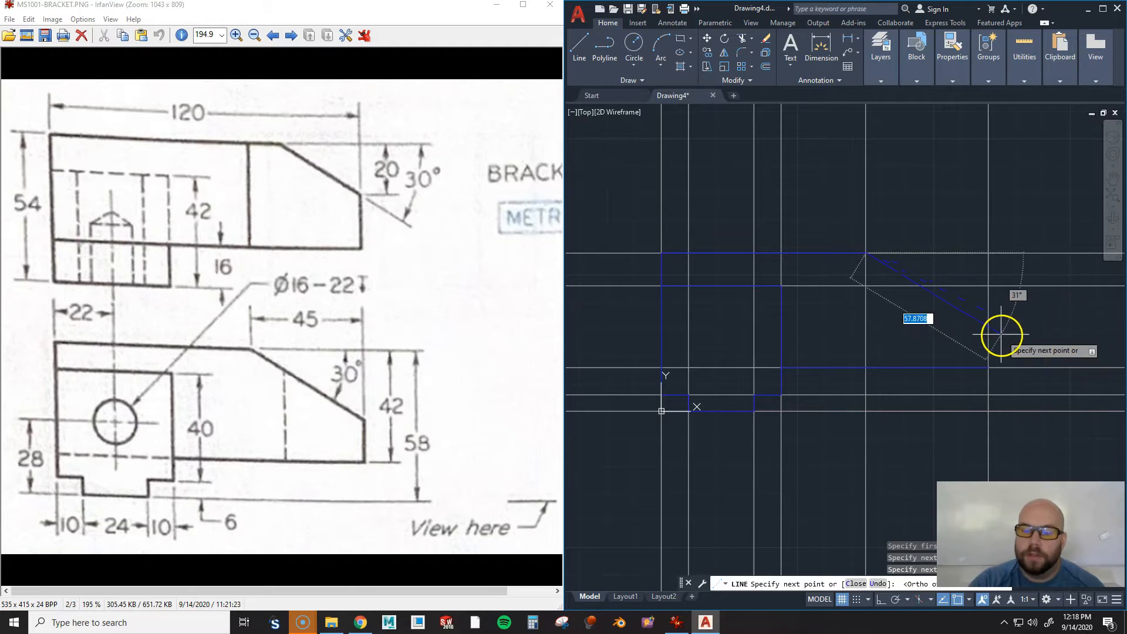
scroll(999, 330, down, 2)
middle_drag(1024, 319, 931, 352)
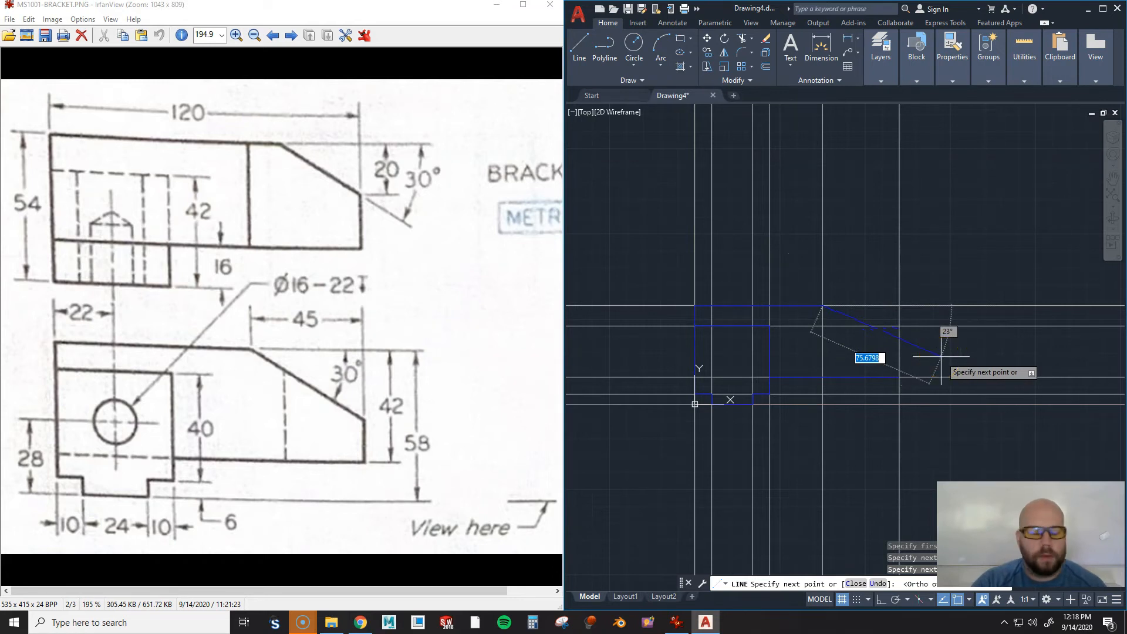
text(@)
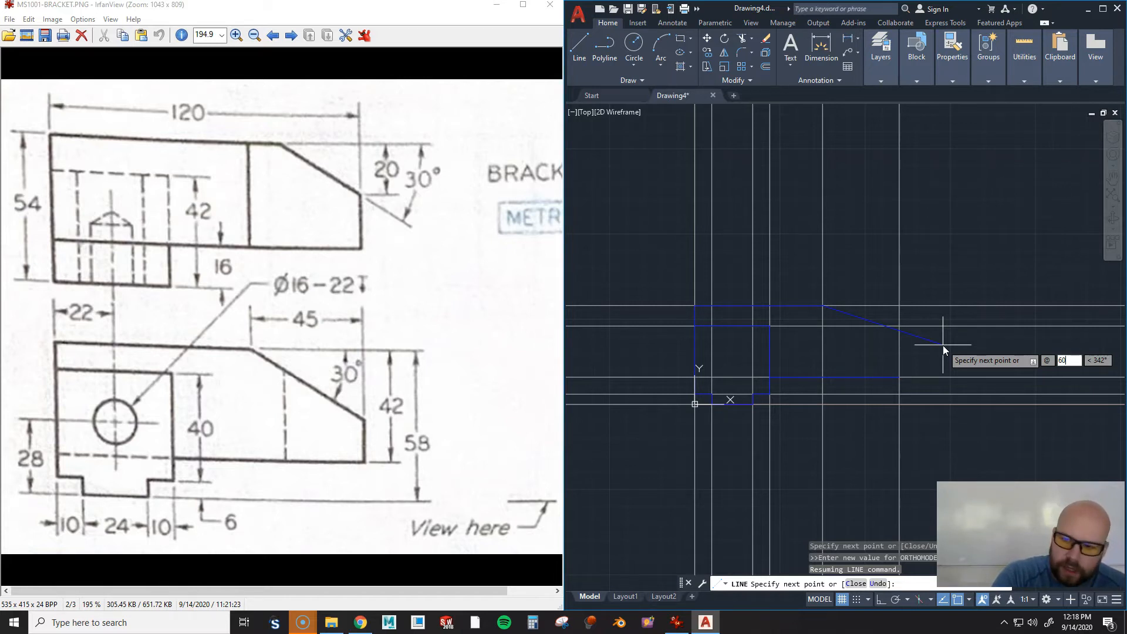
key(Tab)
text(330)
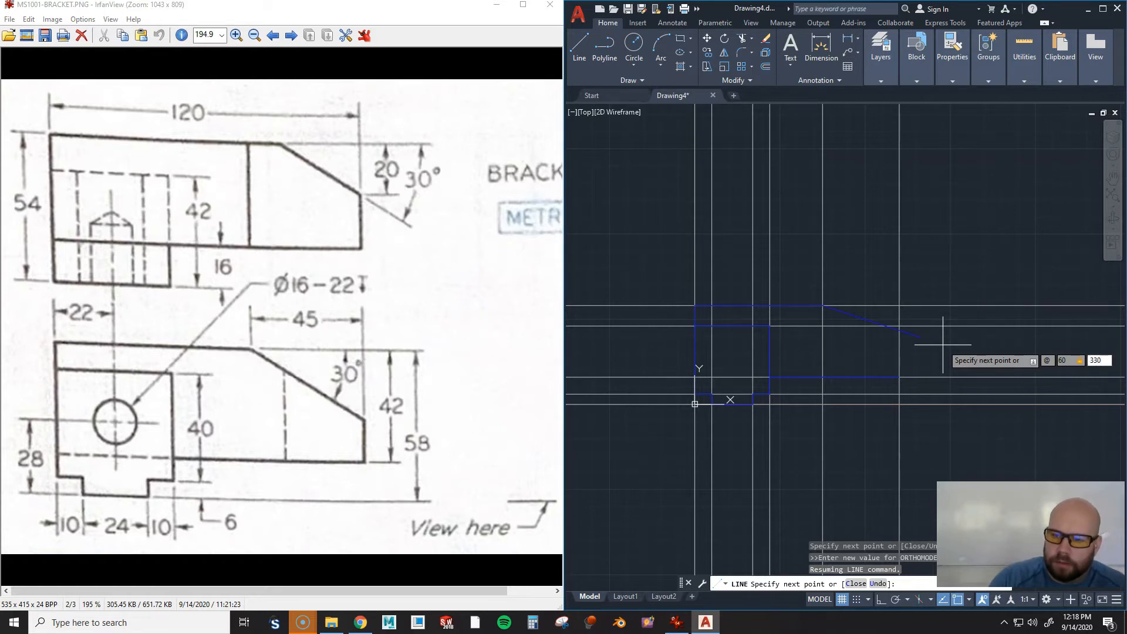
key(Return)
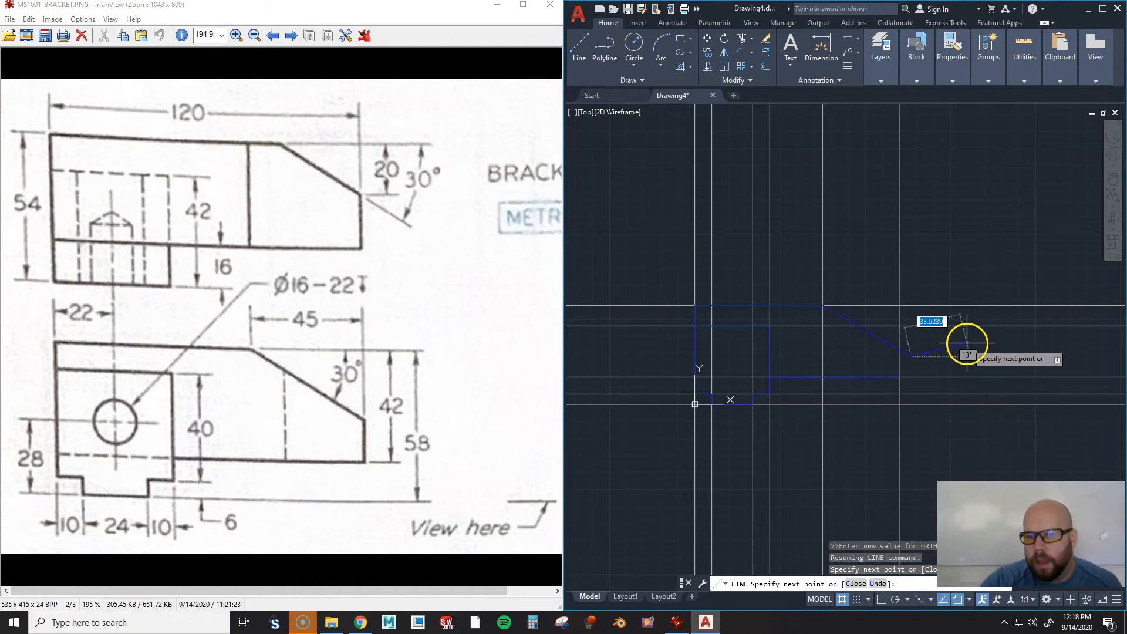
key(Return)
Draw the arm's vertical end edge from the bottom edge's outer end up to its intersection with the sloped line
key(Return)
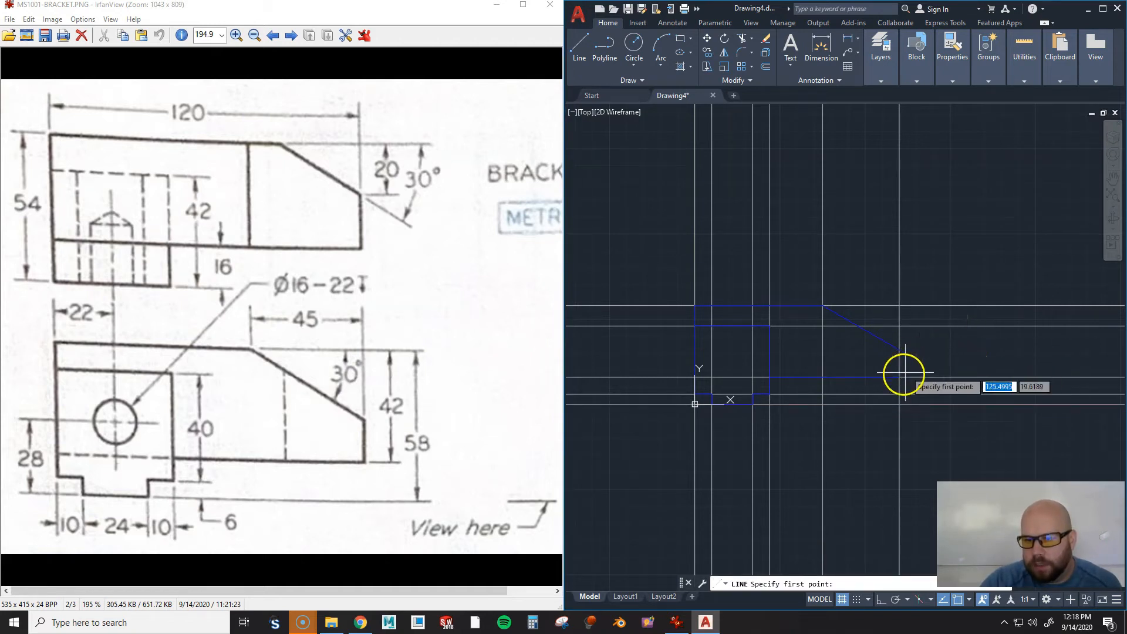
click(900, 376)
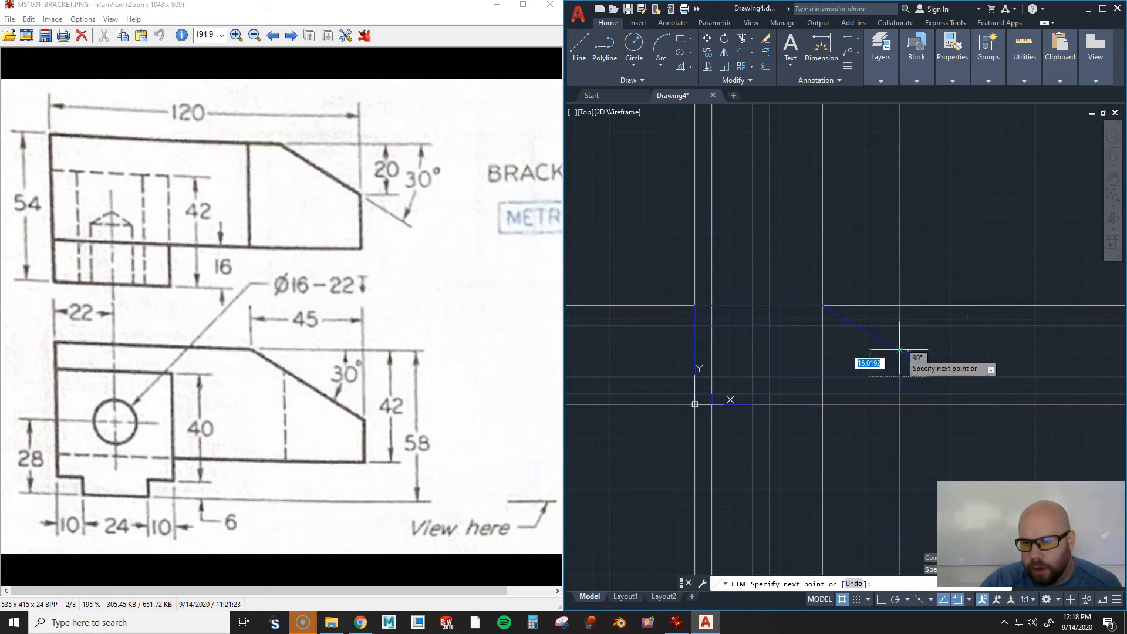
click(900, 350)
key(Return)
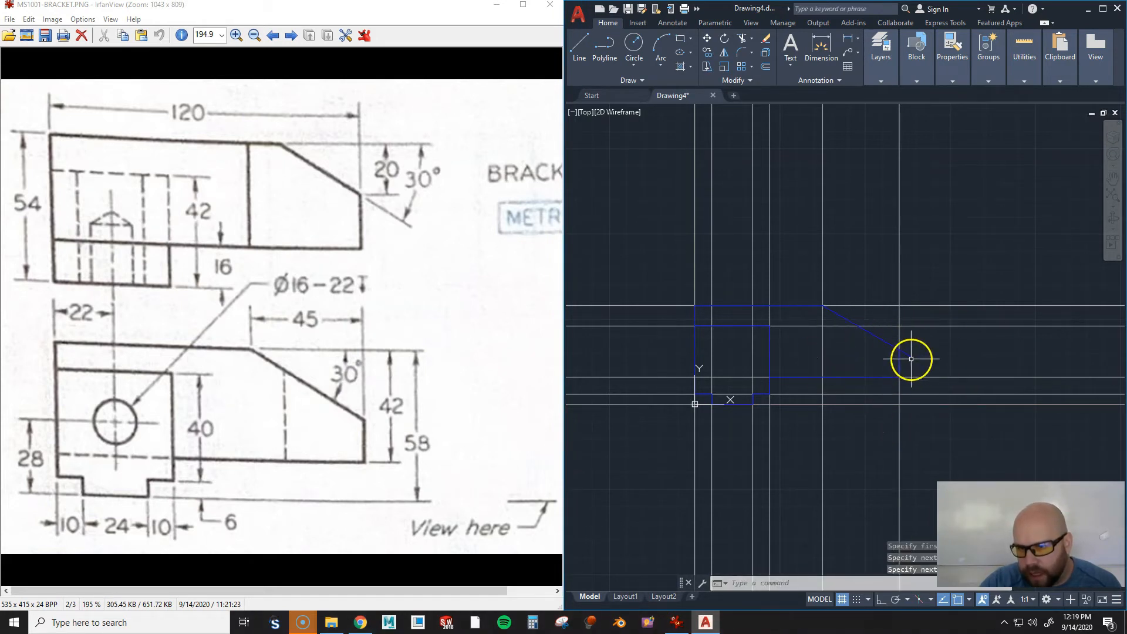
Try shortening the sloped line by stretching its lower end to the top of the vertical end edge, and undo the stretch
scroll(939, 350, up, 3)
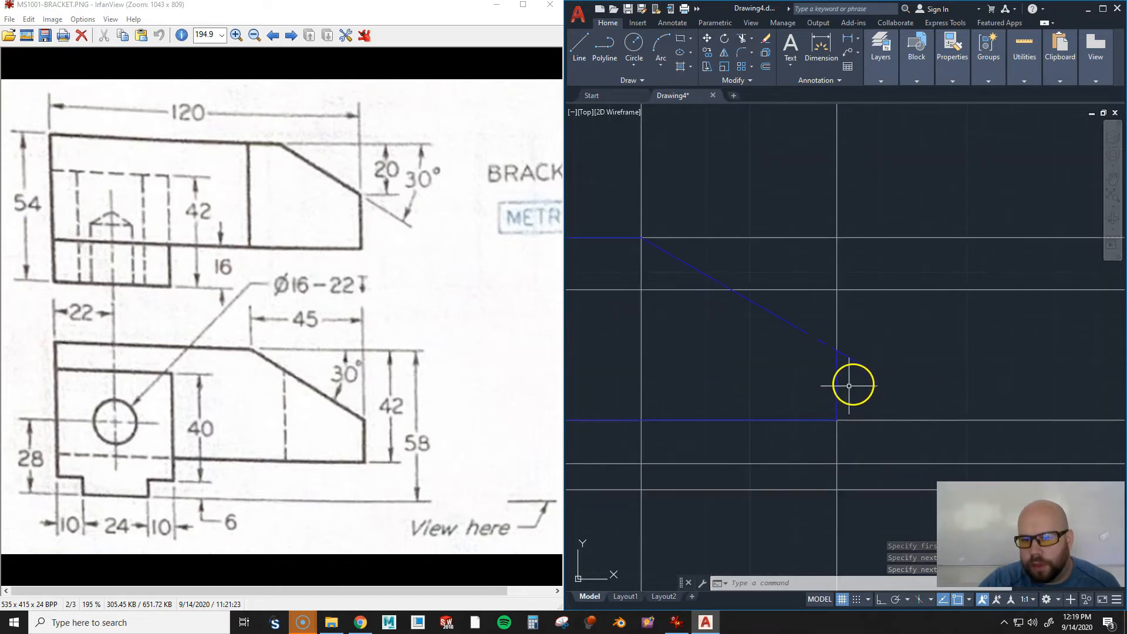
click(860, 364)
mouse_move(867, 368)
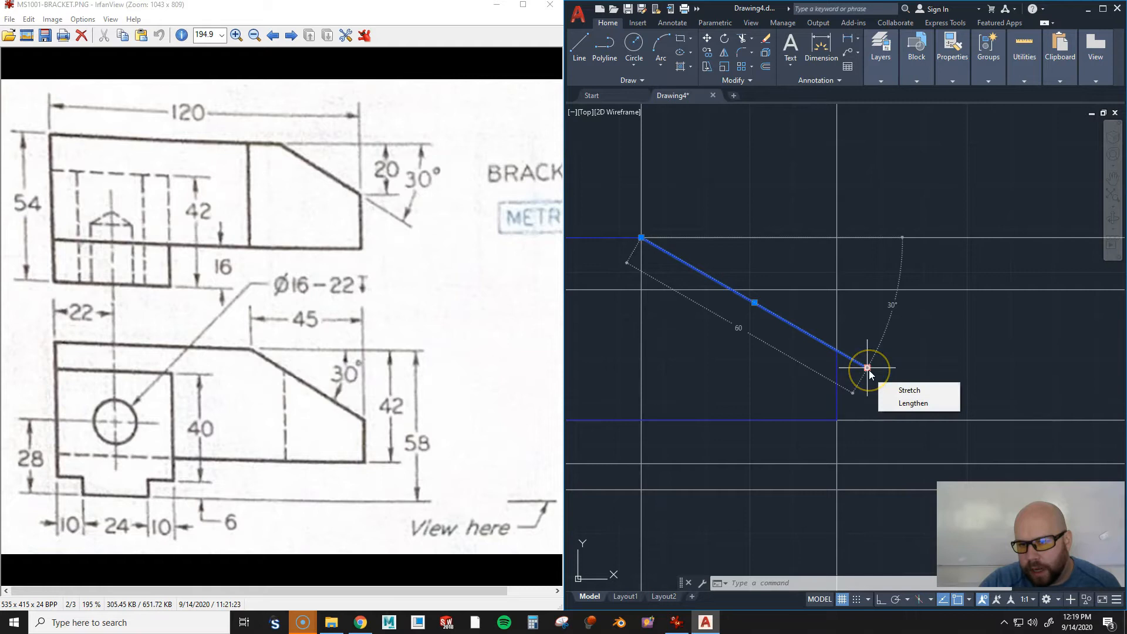
click(867, 368)
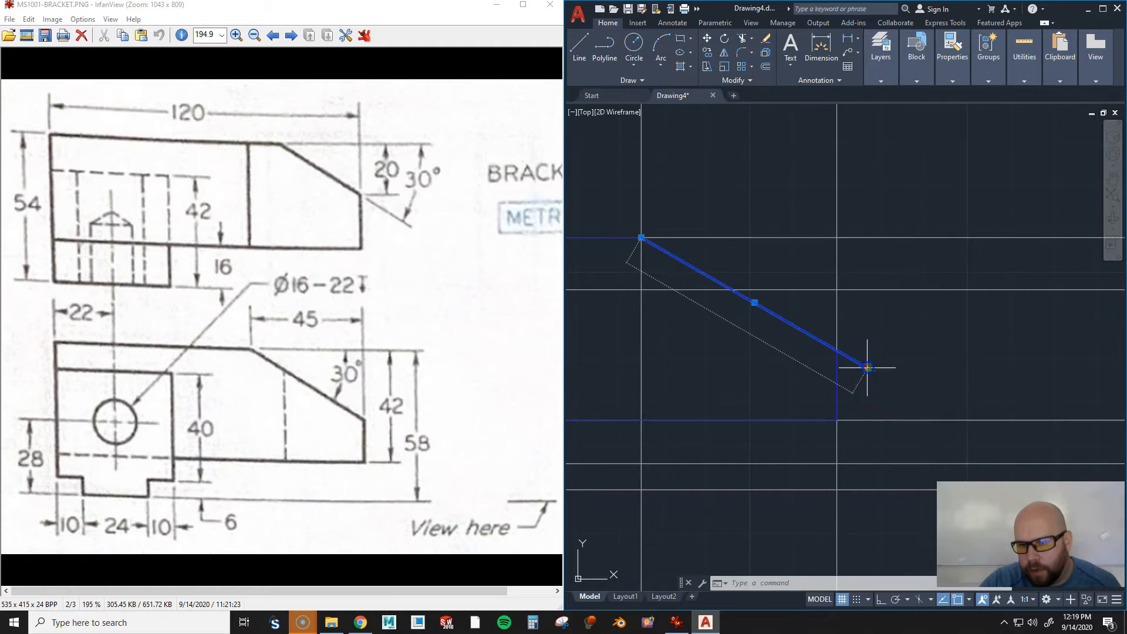
click(837, 350)
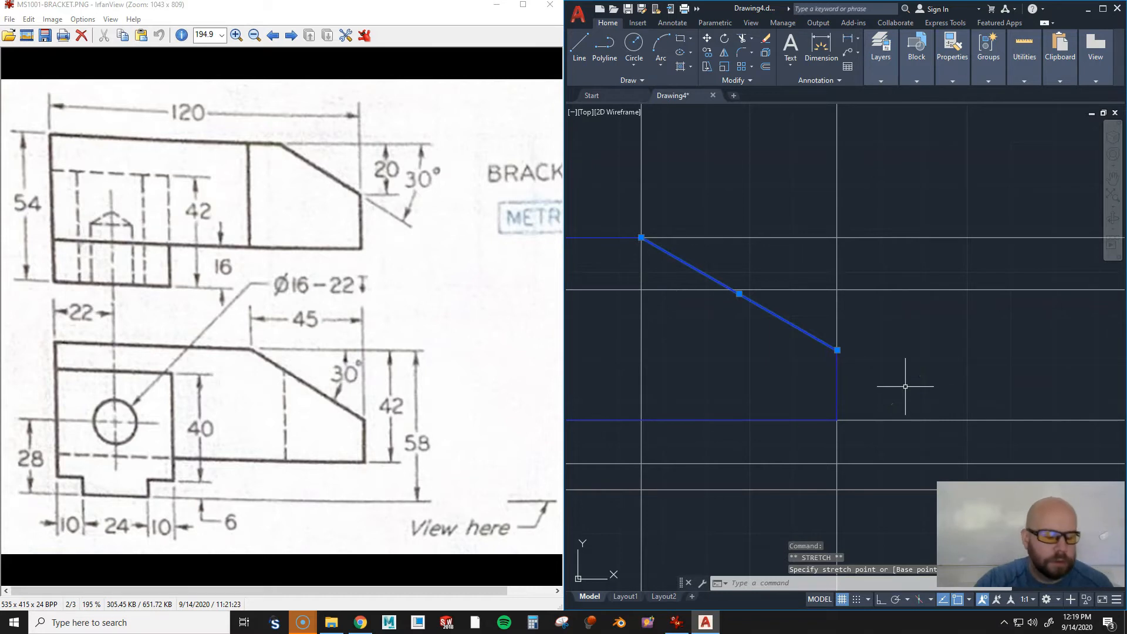
key(ctrl+z)
click(964, 352)
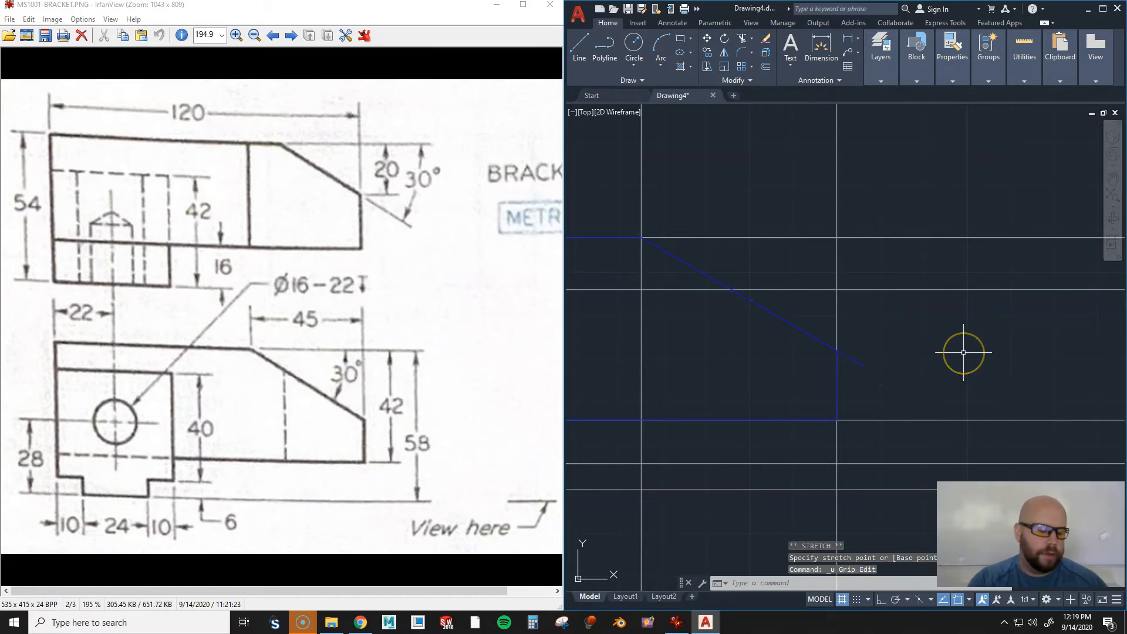
Trim off the part of the sloped line that extends past the arm's vertical end edge
key(Return)
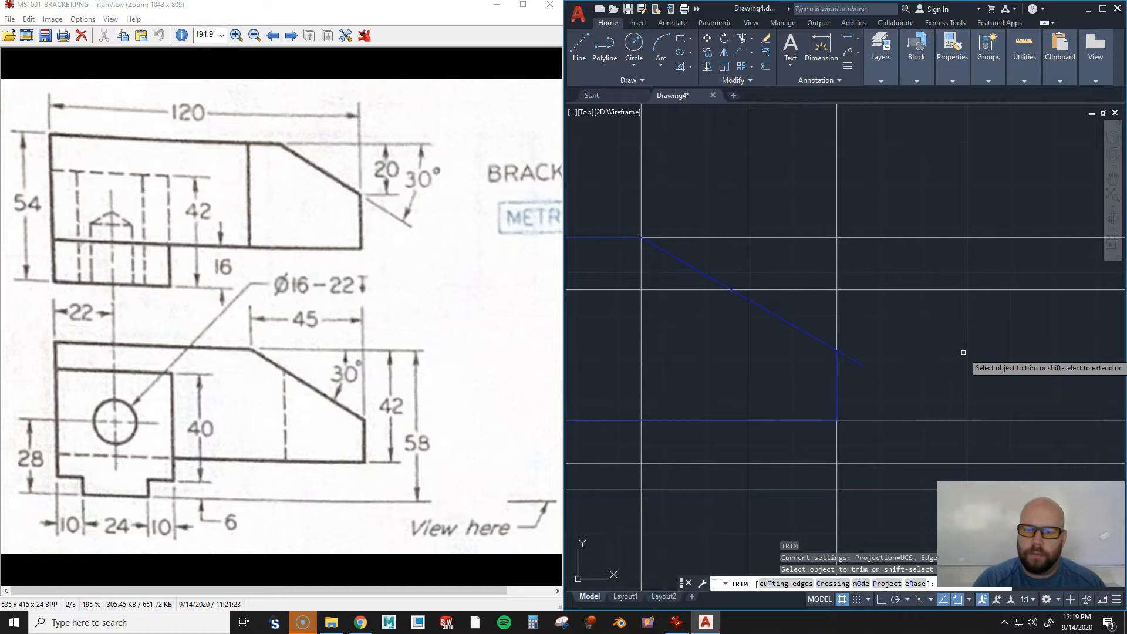
click(891, 396)
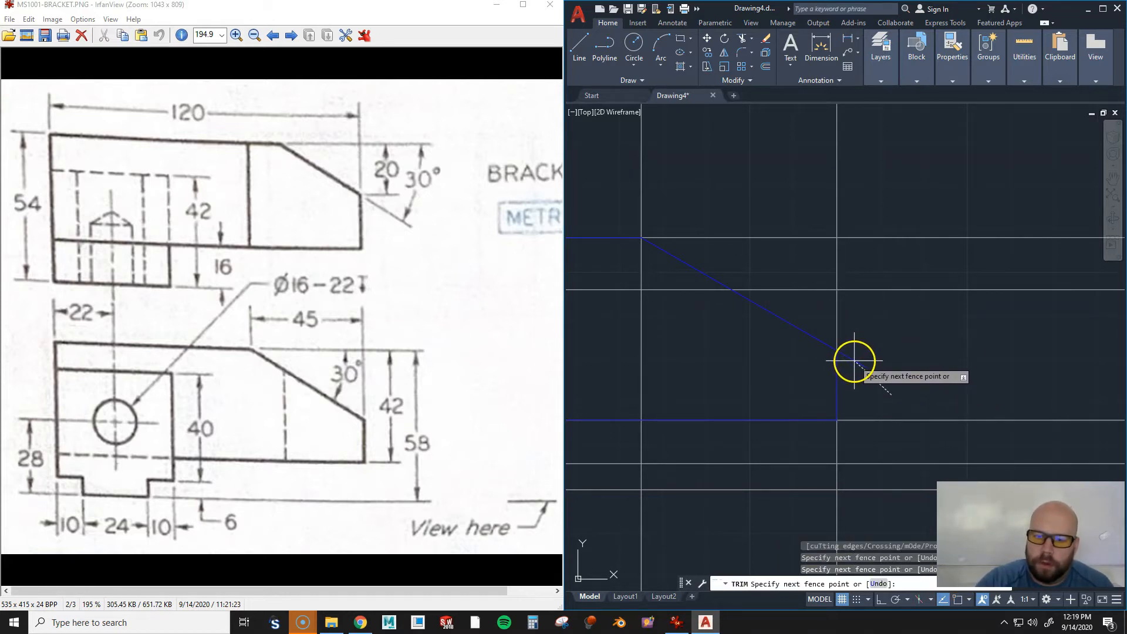
key(Return)
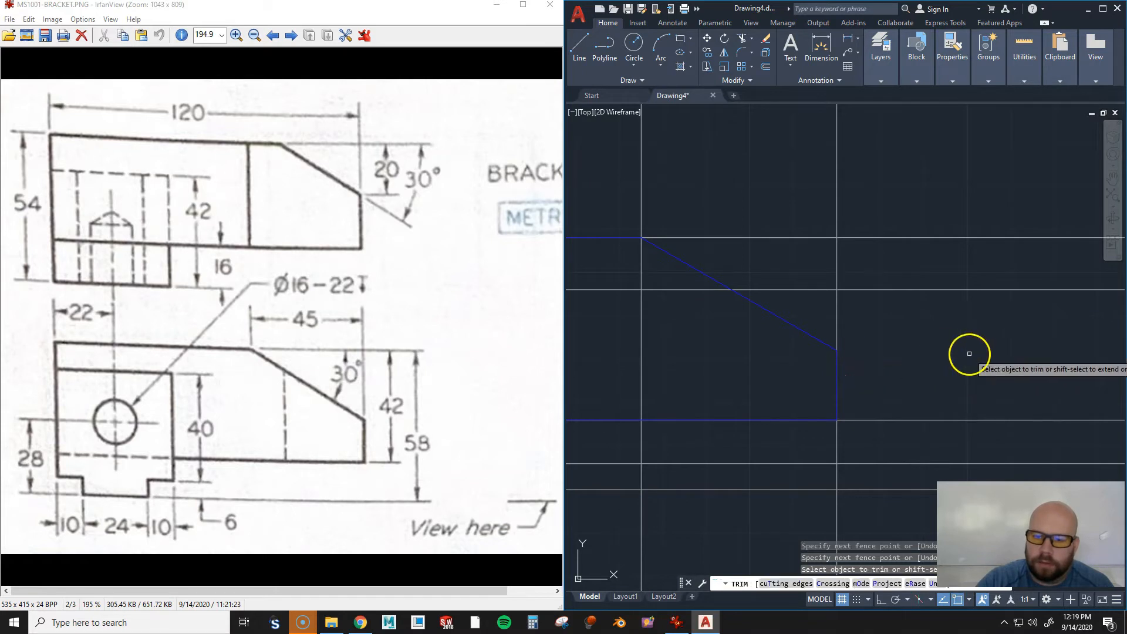
key(Return)
scroll(911, 372, down, 2)
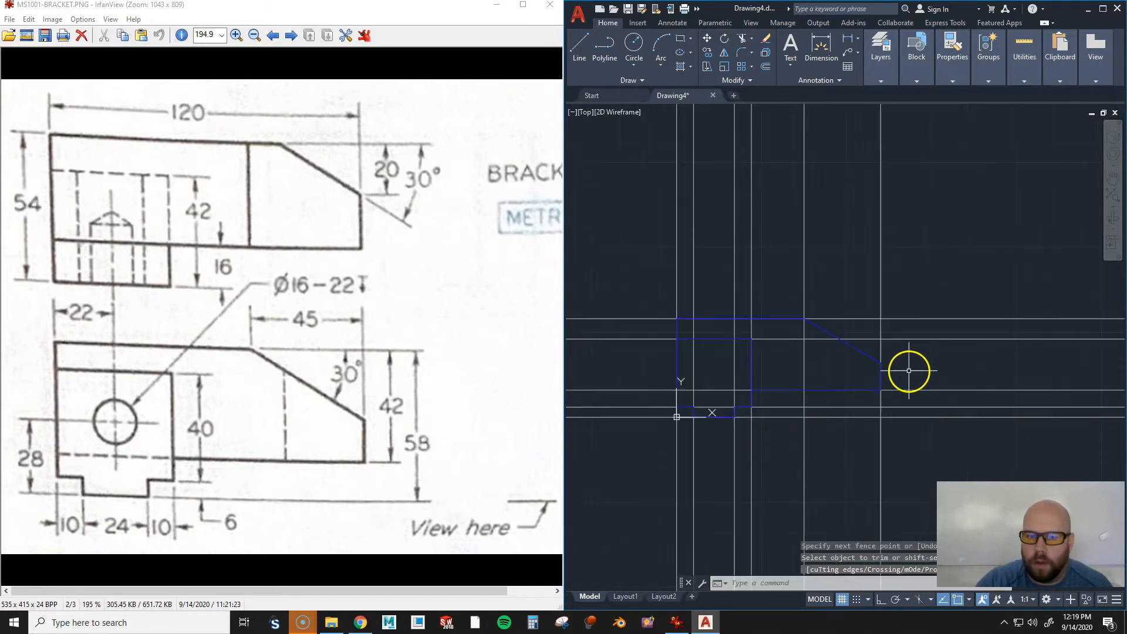
middle_drag(931, 392, 957, 388)
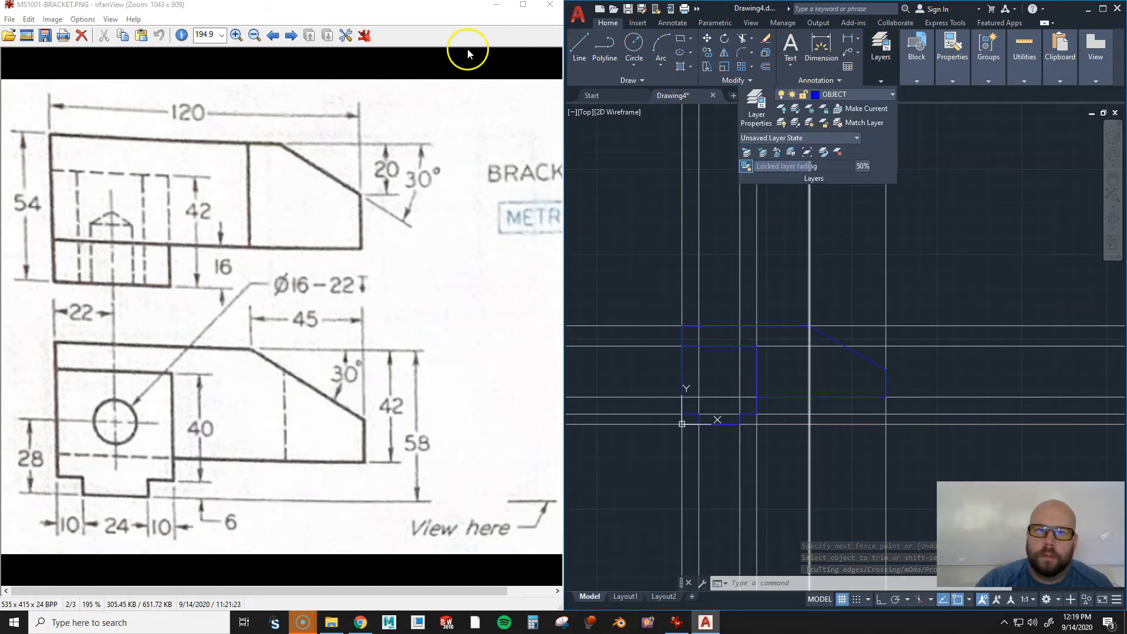
Move the bracket reference image to another display and maximize the AutoCAD window
drag(478, 5, 352, 0)
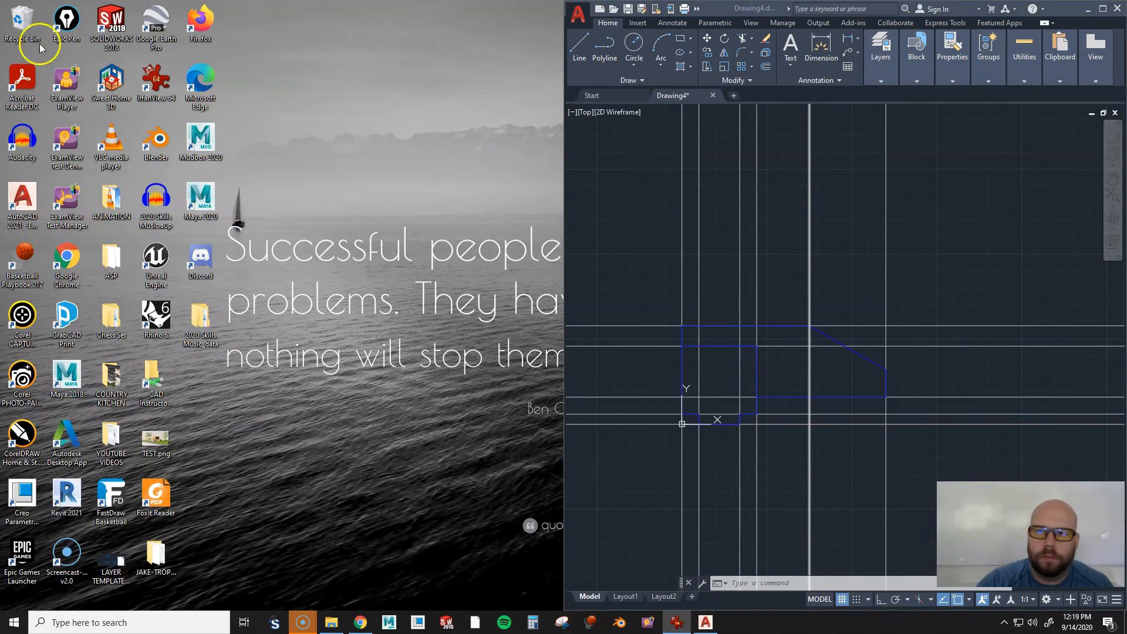
click(1080, 14)
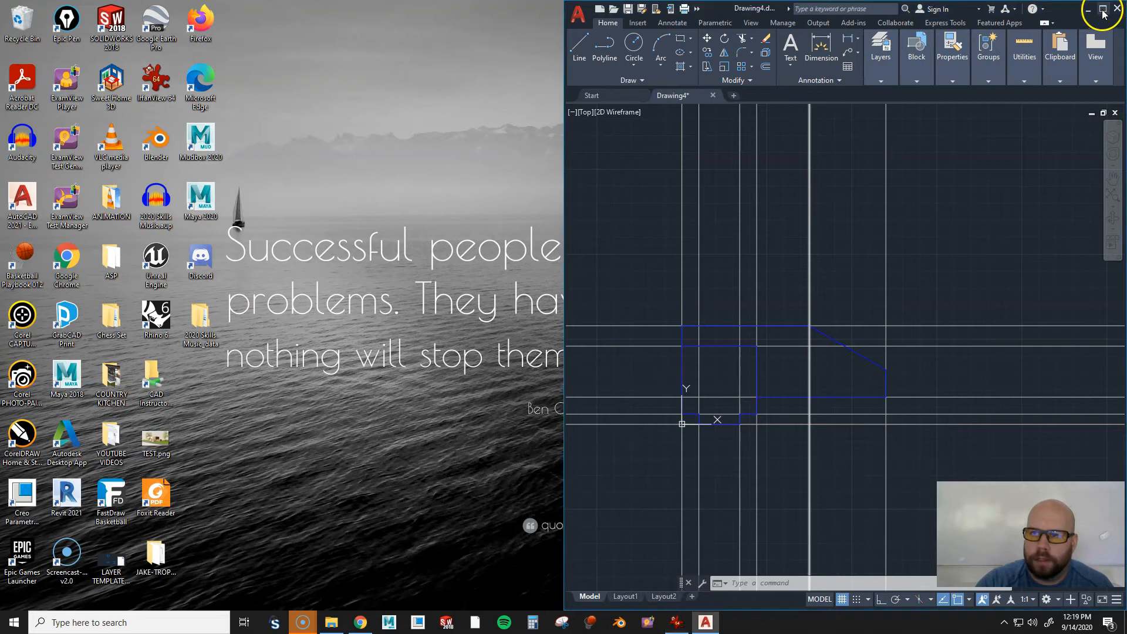
click(1105, 10)
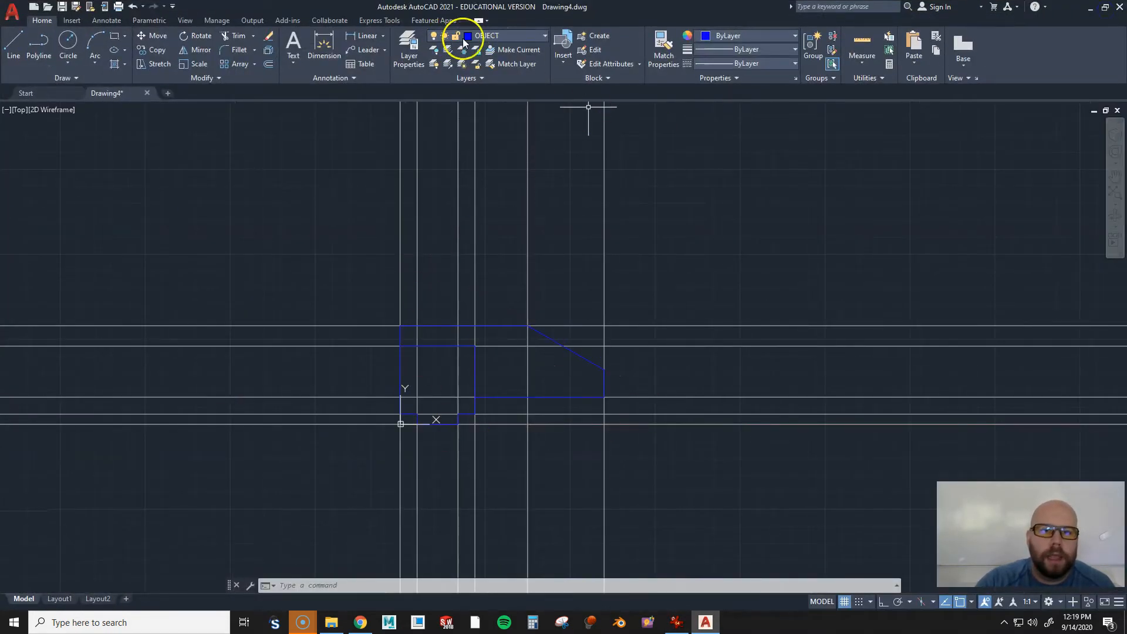
Turn off the CONSTRUCTION layer to inspect the traced outline alone, and turn the layer back on
click(505, 35)
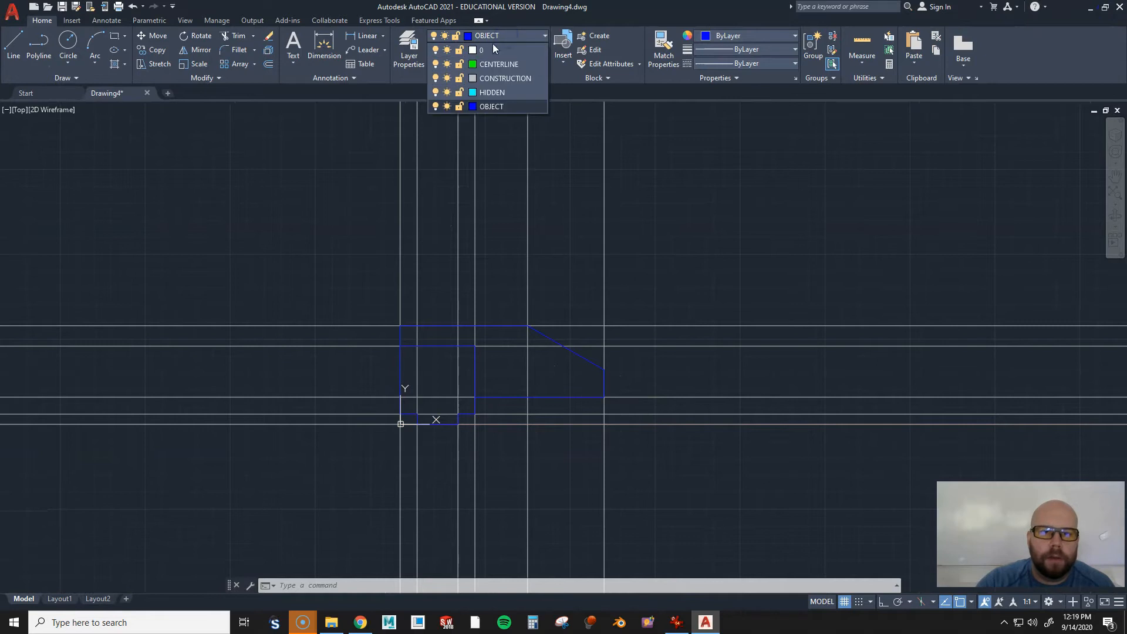
click(436, 78)
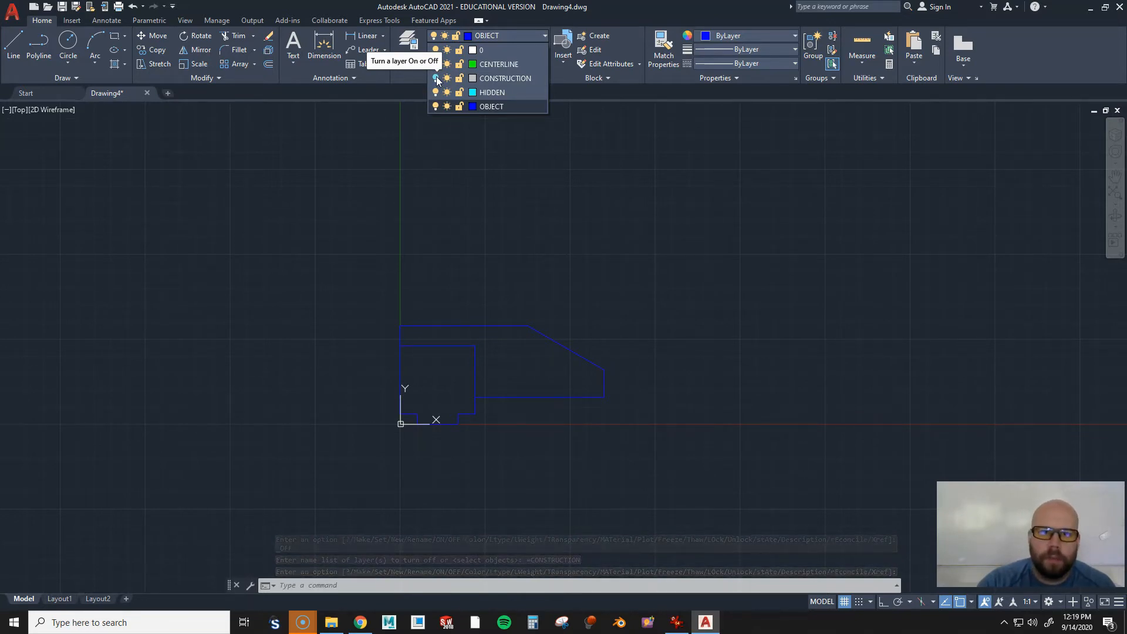
click(435, 79)
On the HIDDEN layer, draw a horizontal line across the block from the inner end of the arm's bottom edge to the block's outer edge
mouse_move(486, 381)
middle_down()
mouse_move(553, 343)
mouse_move(596, 395)
middle_up()
scroll(620, 347, up, 2)
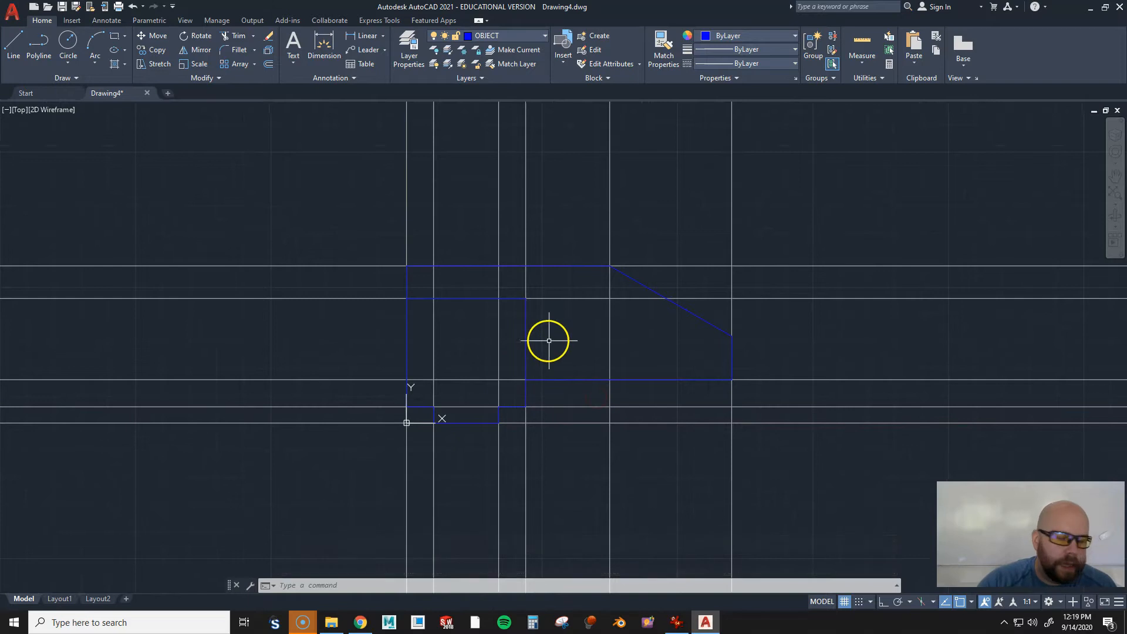
click(505, 35)
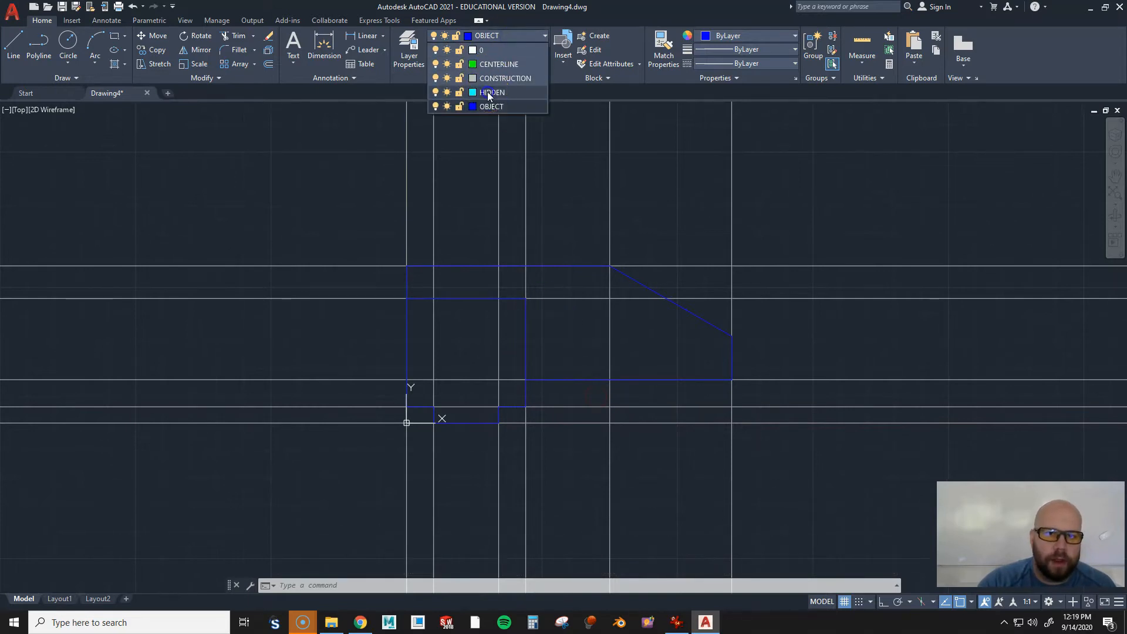
click(487, 92)
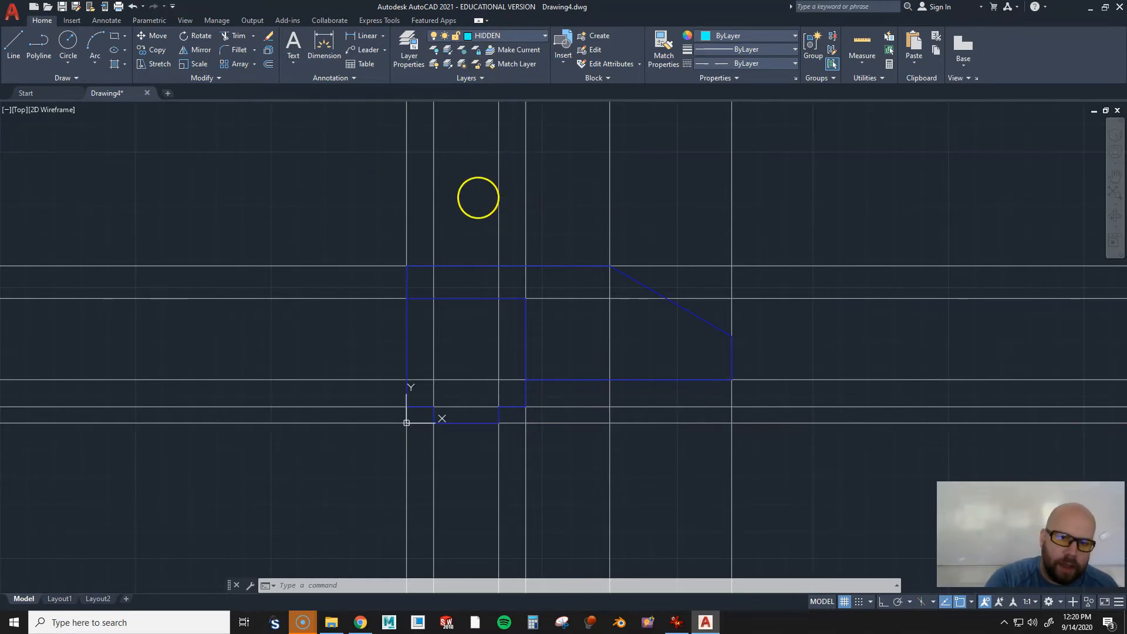
text(l)
key(Return)
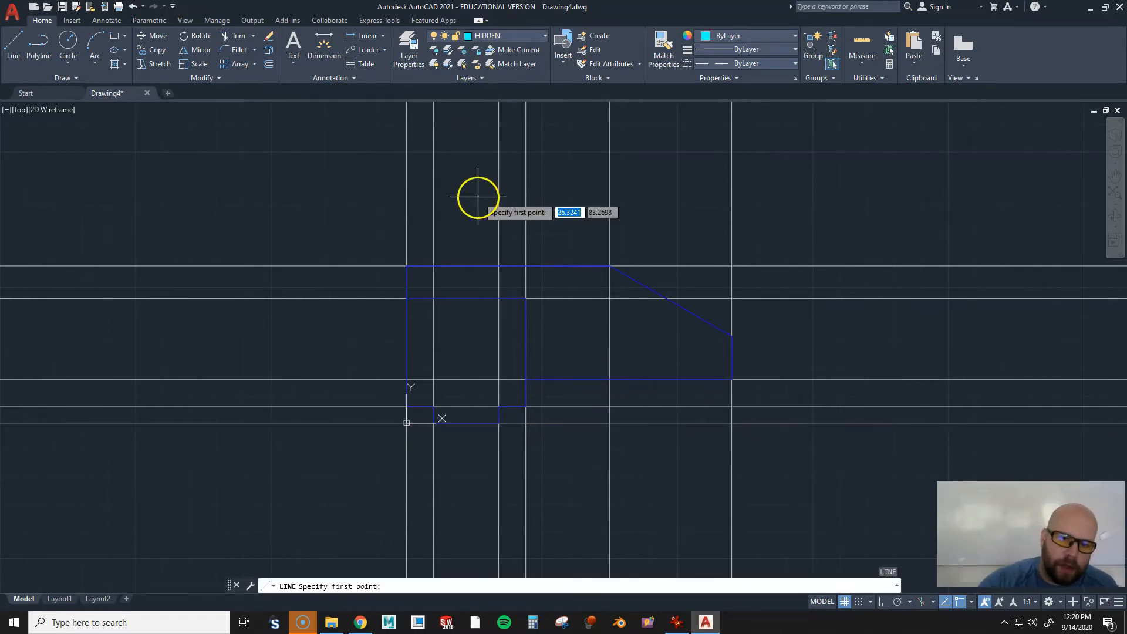
click(527, 380)
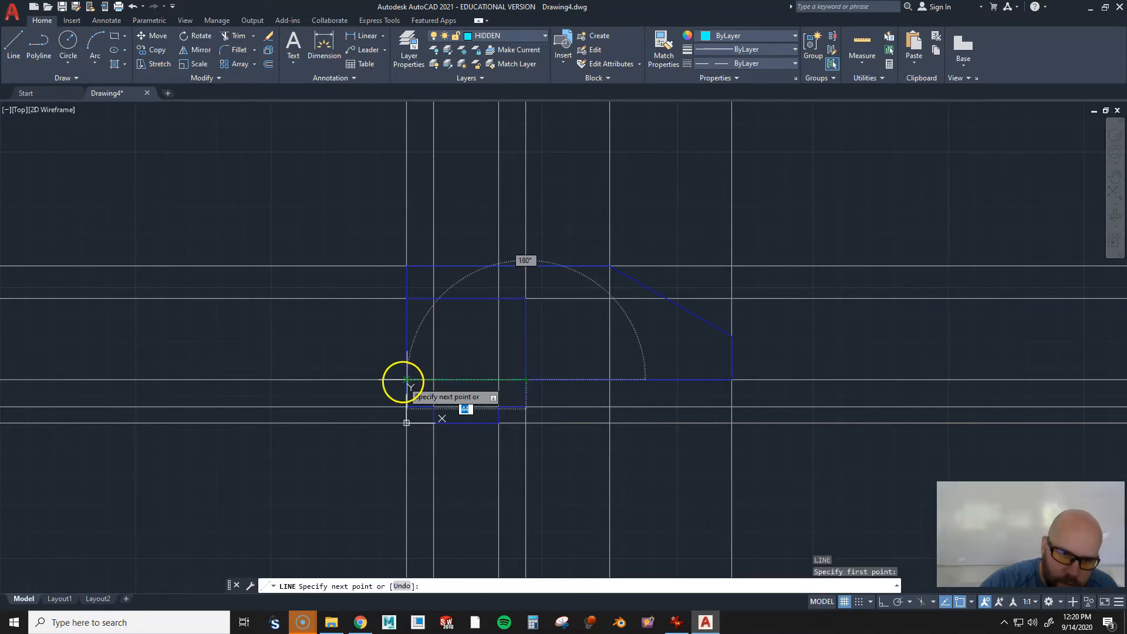
click(406, 380)
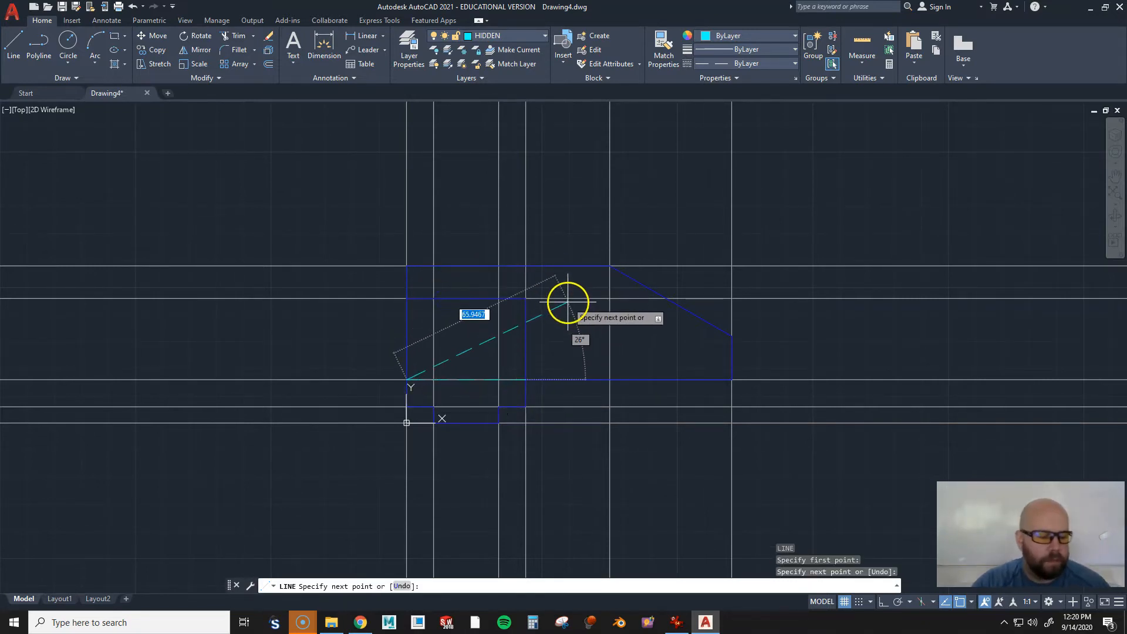
key(Escape)
Check the dashed hidden line without the construction lines by switching the CONSTRUCTION layer off and on again
click(478, 34)
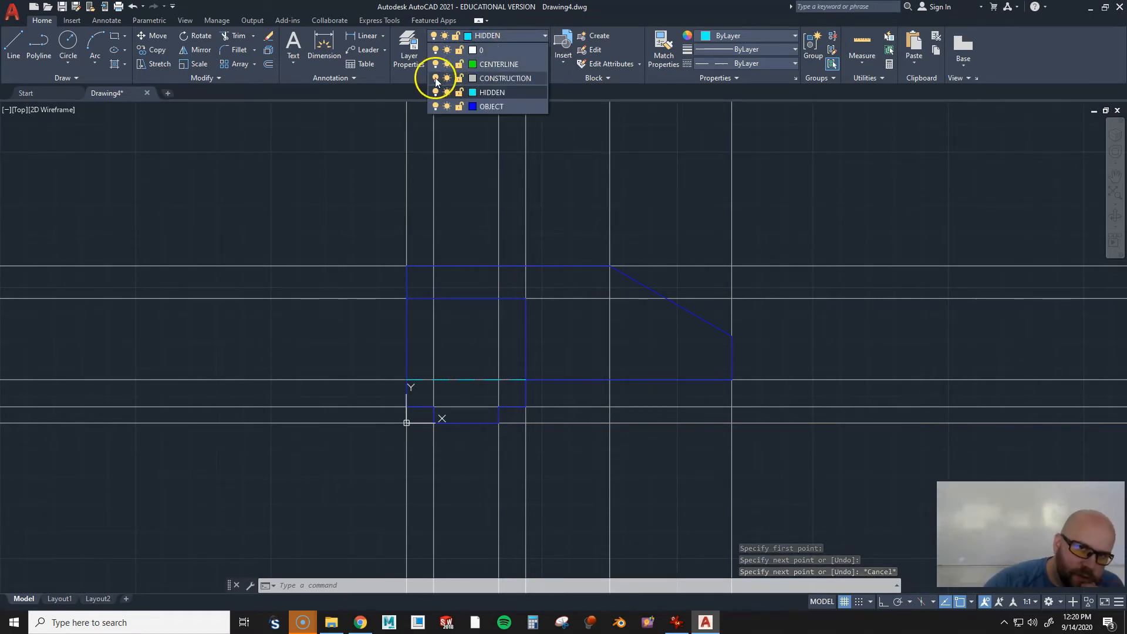
click(435, 79)
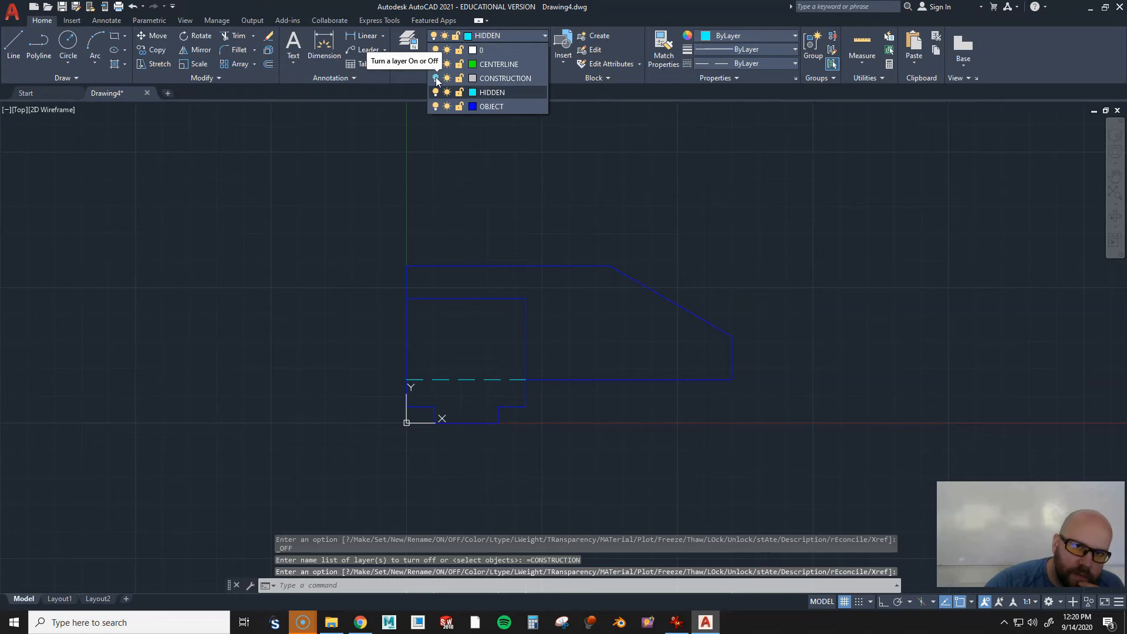
click(435, 78)
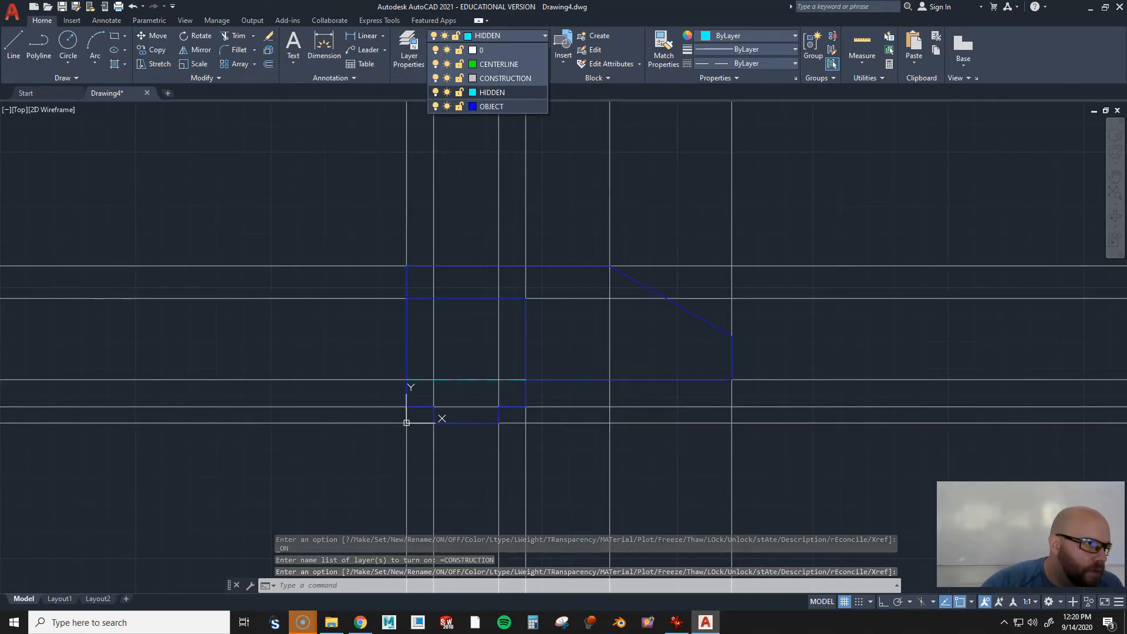
Consult the MS1001 bracket reference image, move it out of the way and return to the AutoCAD drawing
key(alt+Tab)
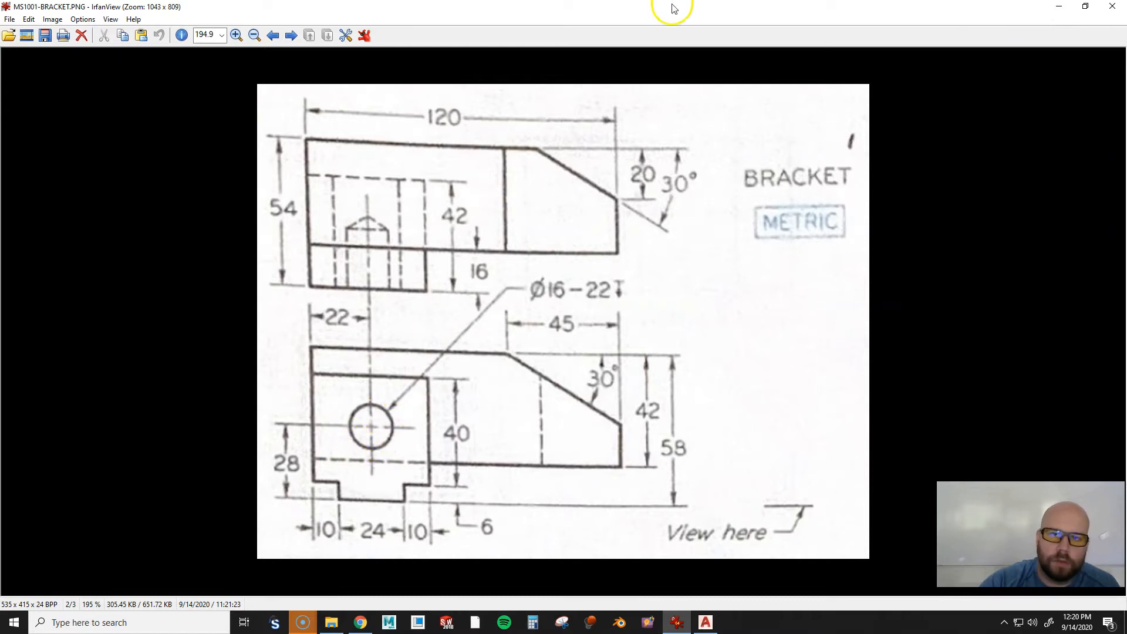
drag(667, 8, 0, 241)
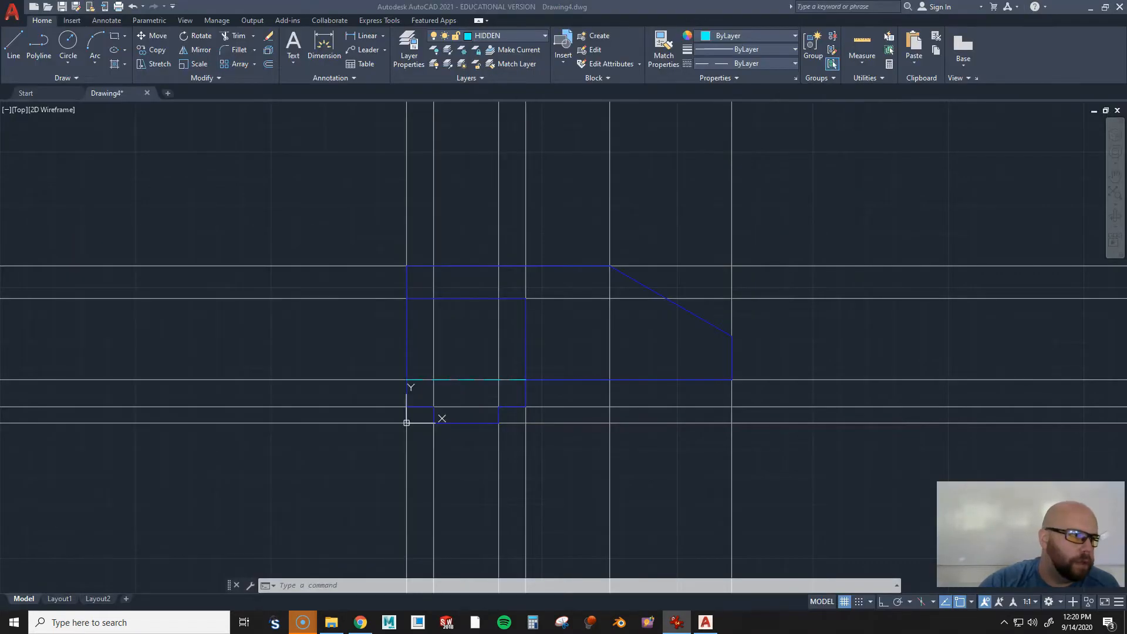
click(350, 493)
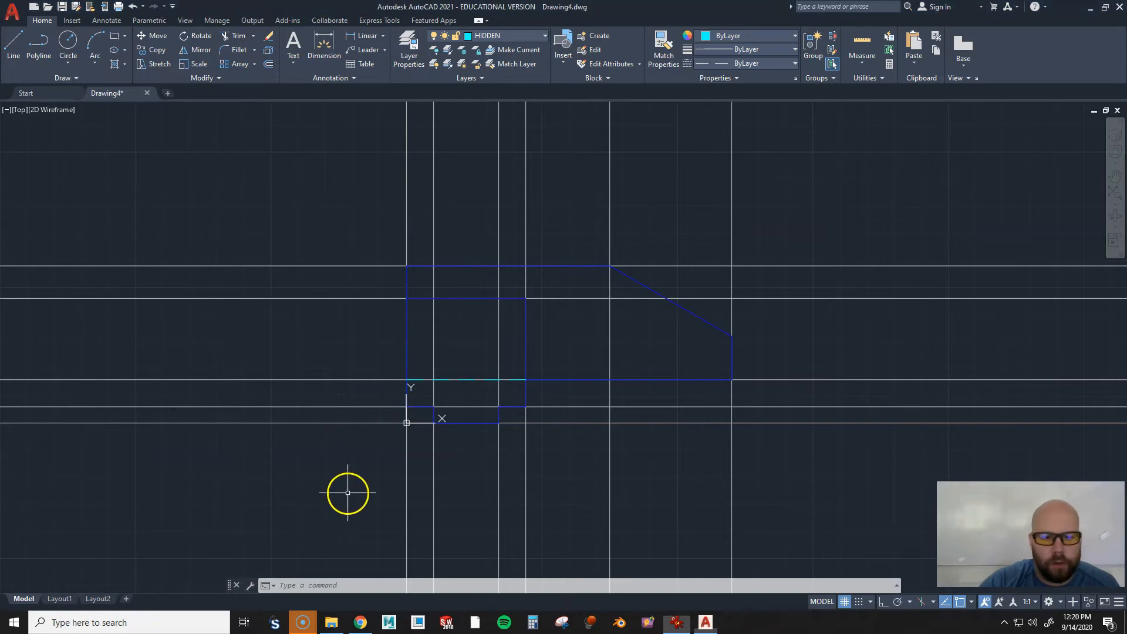
Test layer visibility by turning the HIDDEN and OBJECT layers off, and turn both layers back on
click(495, 37)
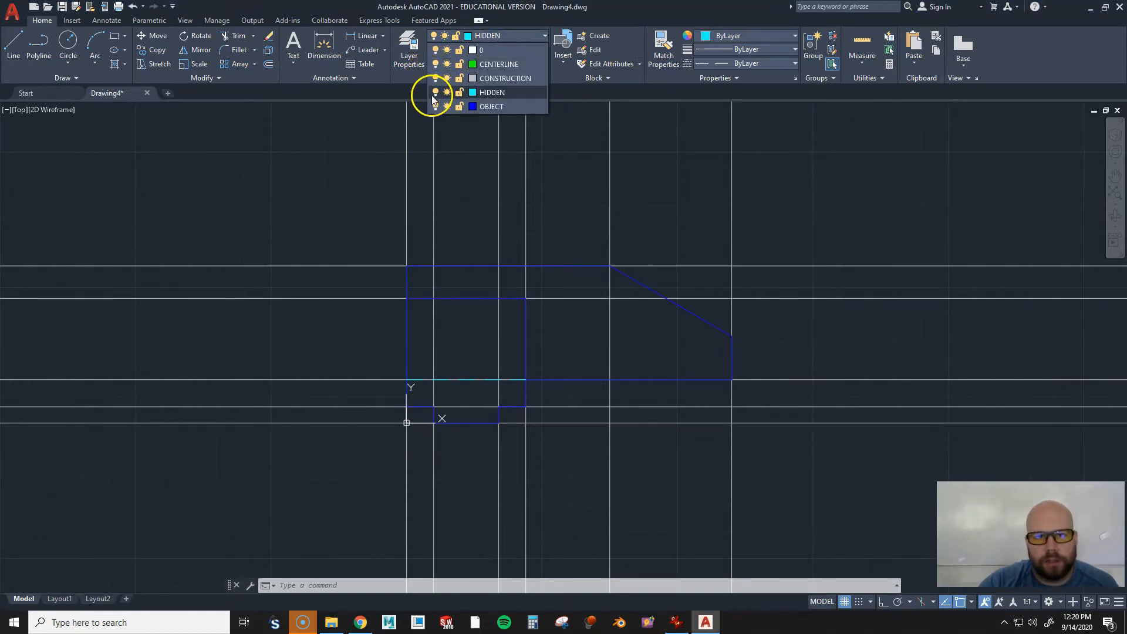
click(434, 93)
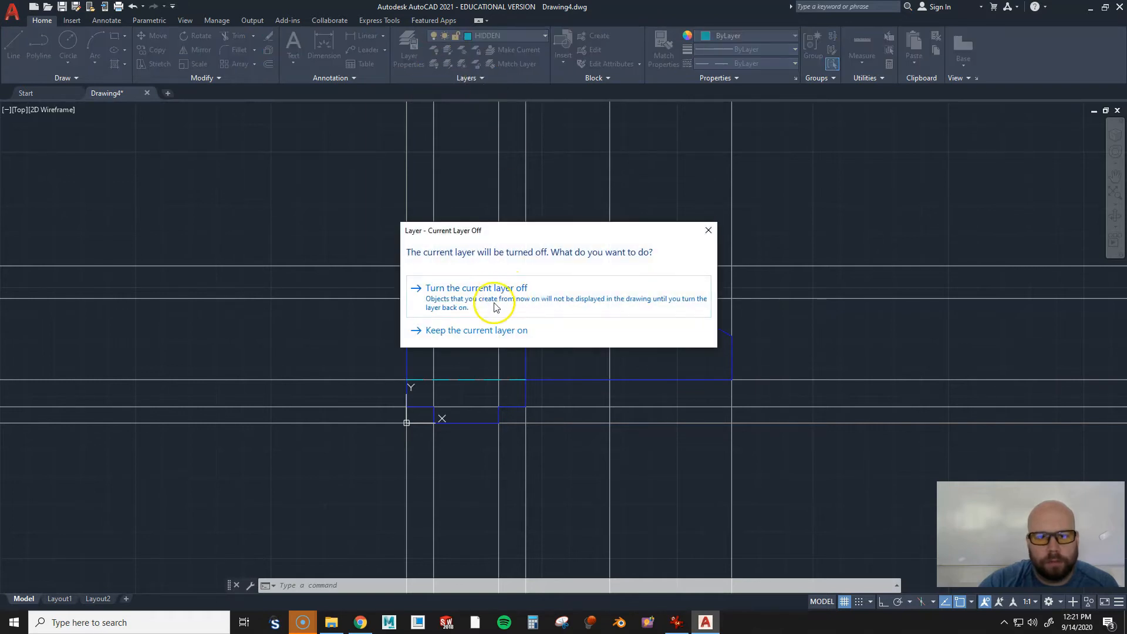
click(495, 301)
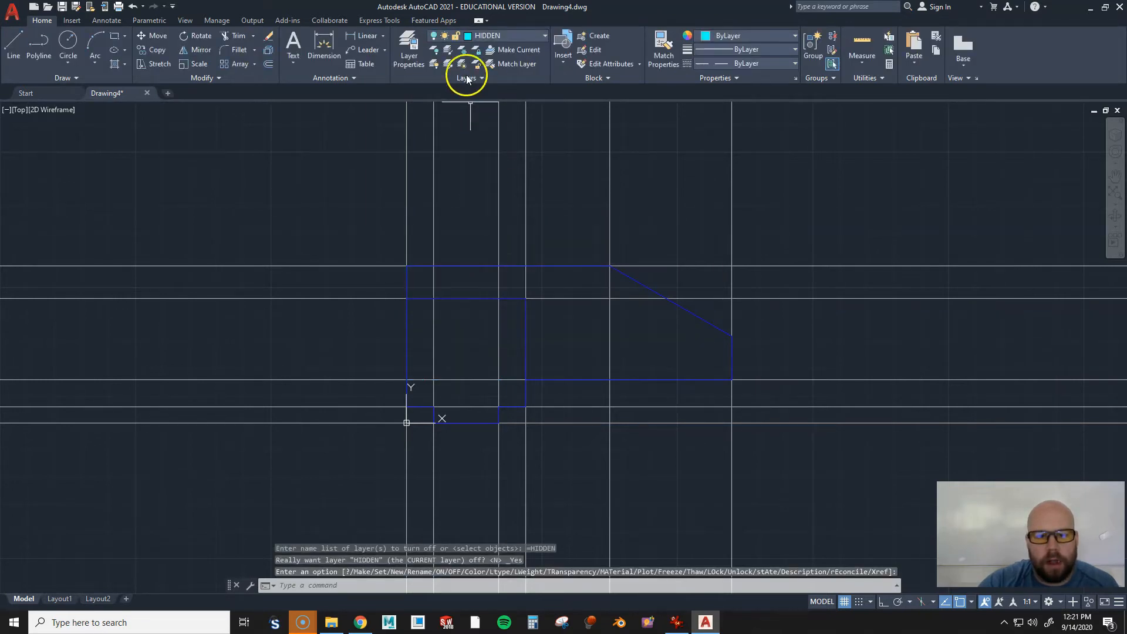
click(472, 37)
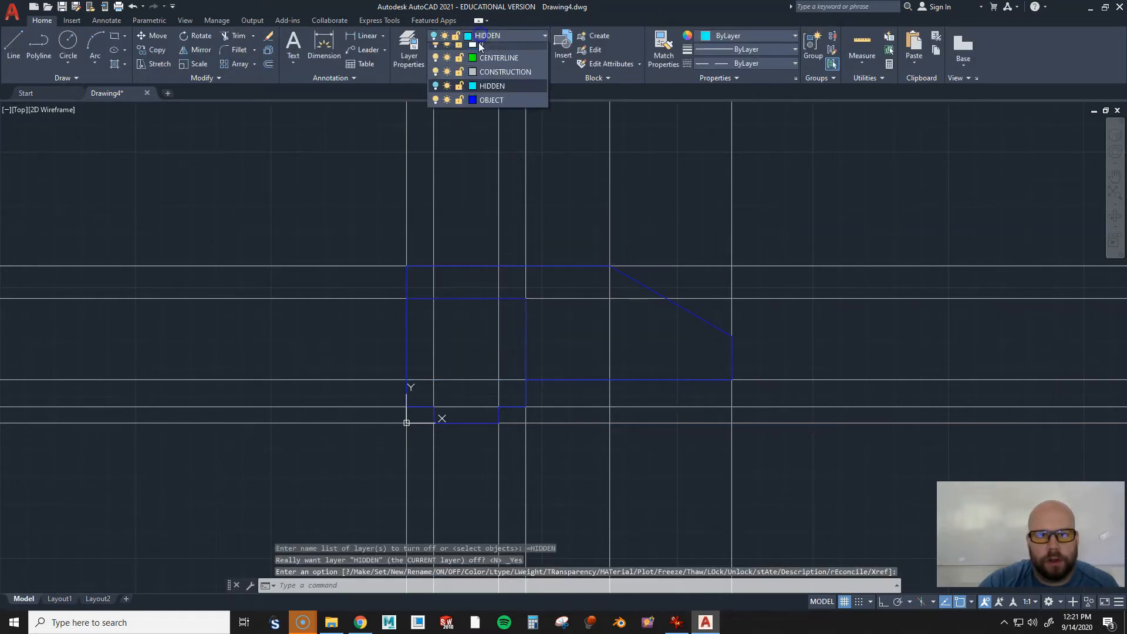
click(435, 105)
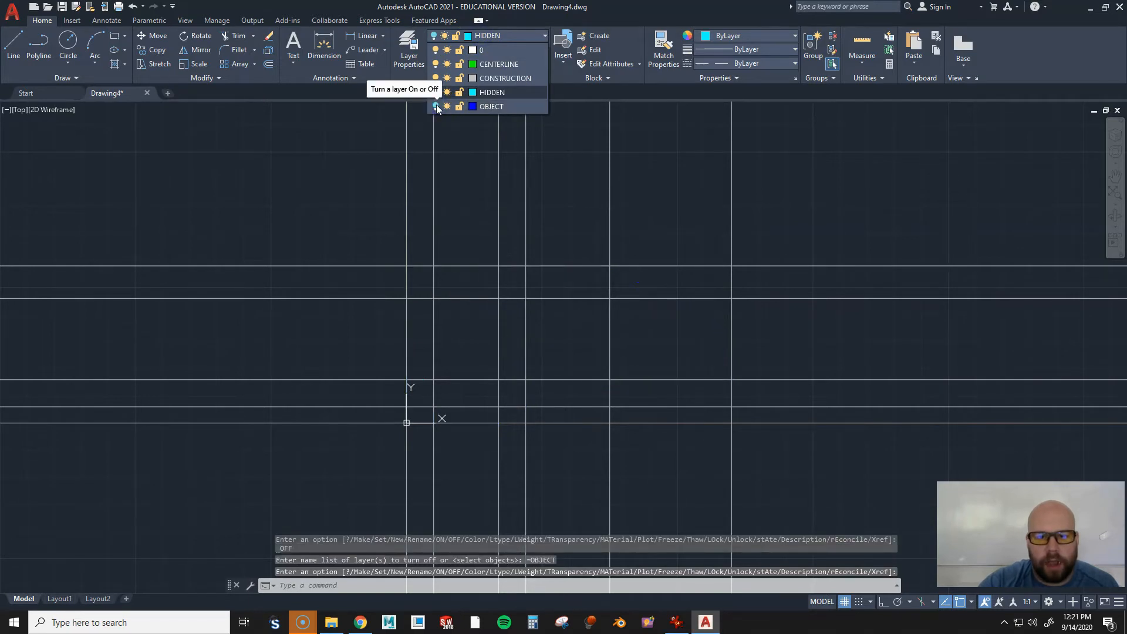
click(436, 106)
click(436, 92)
click(695, 178)
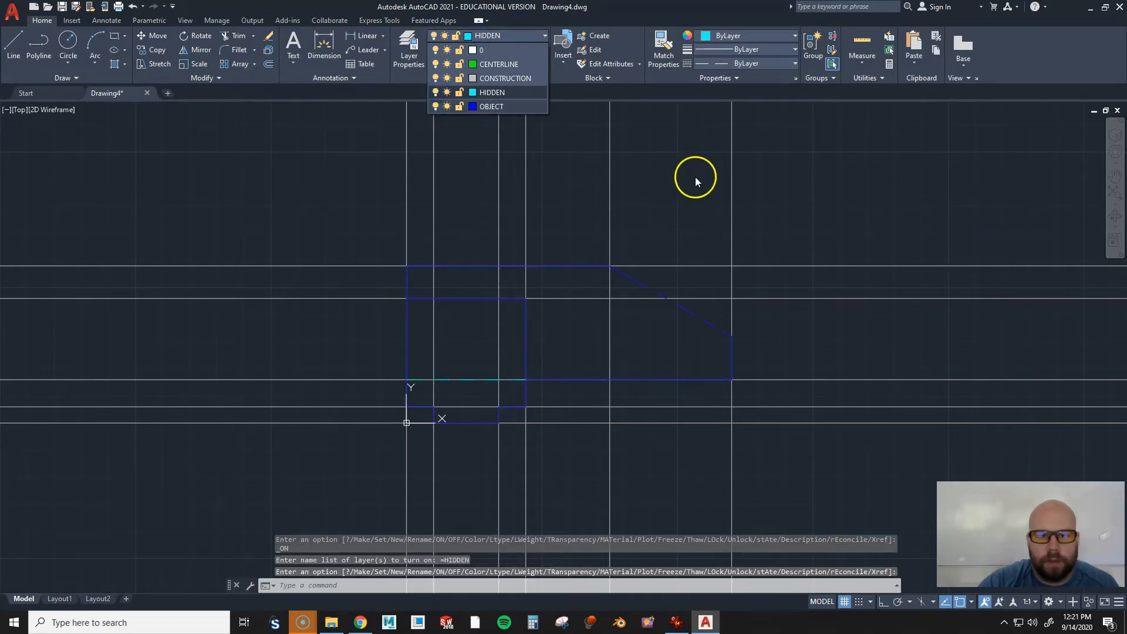
Make the CONSTRUCTION layer current and offset the lowest horizontal construction line upward by 28 mm for the hole's center
click(481, 34)
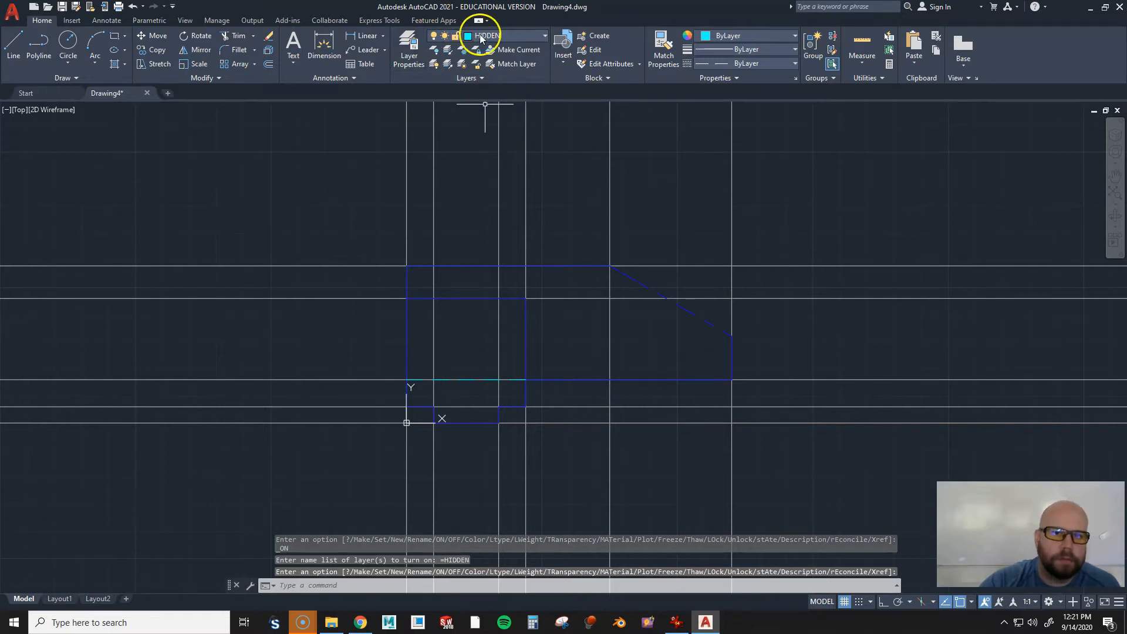
click(499, 70)
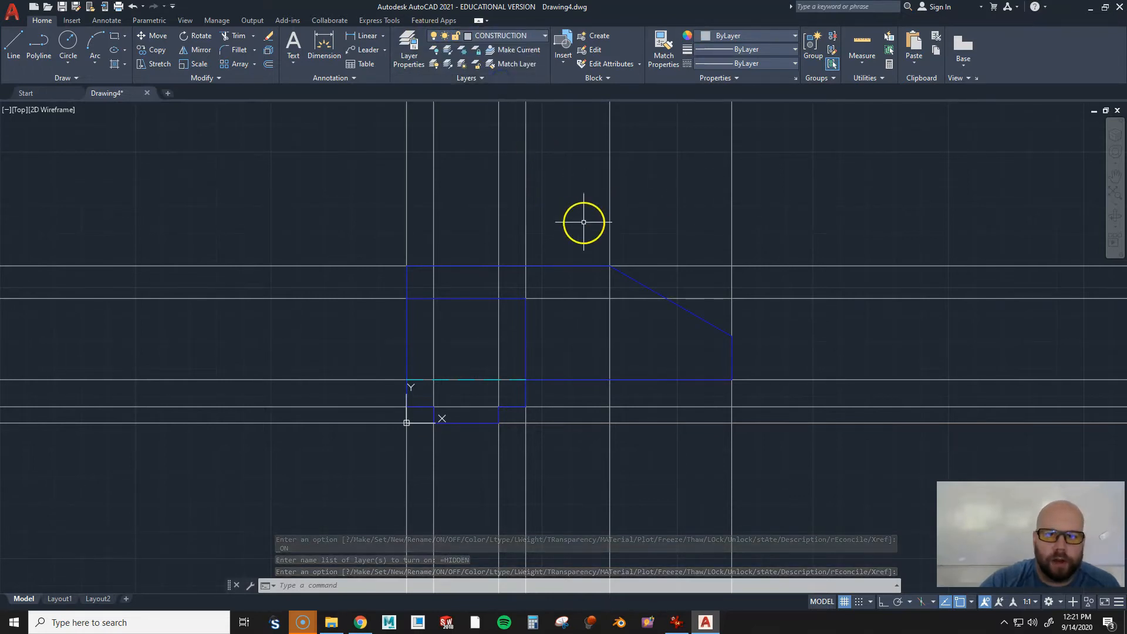
text(o)
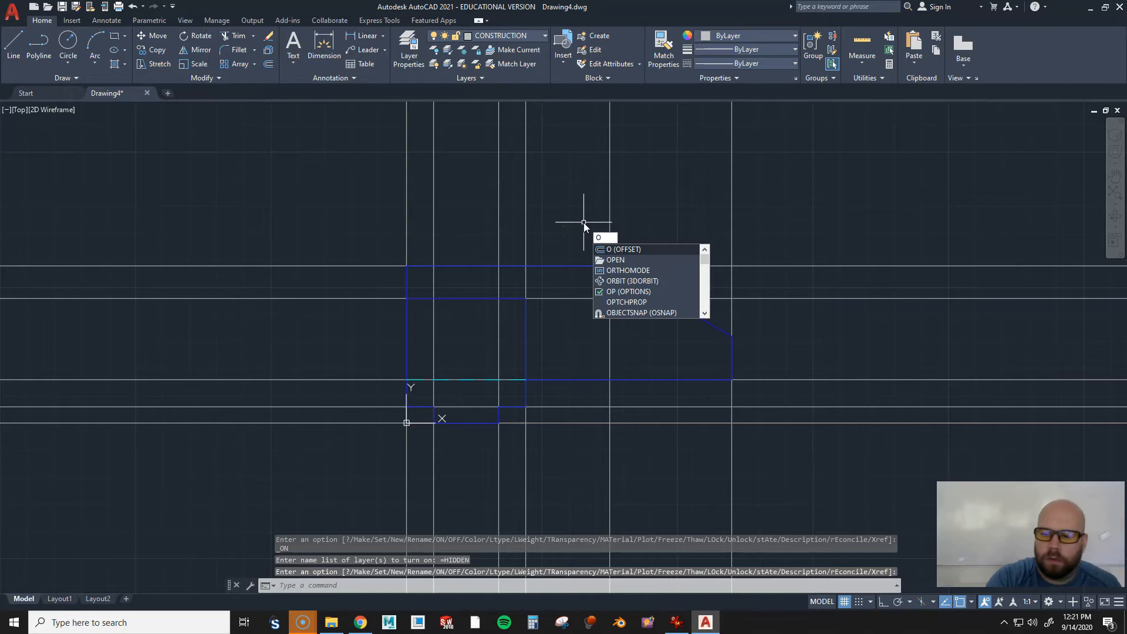
key(Return)
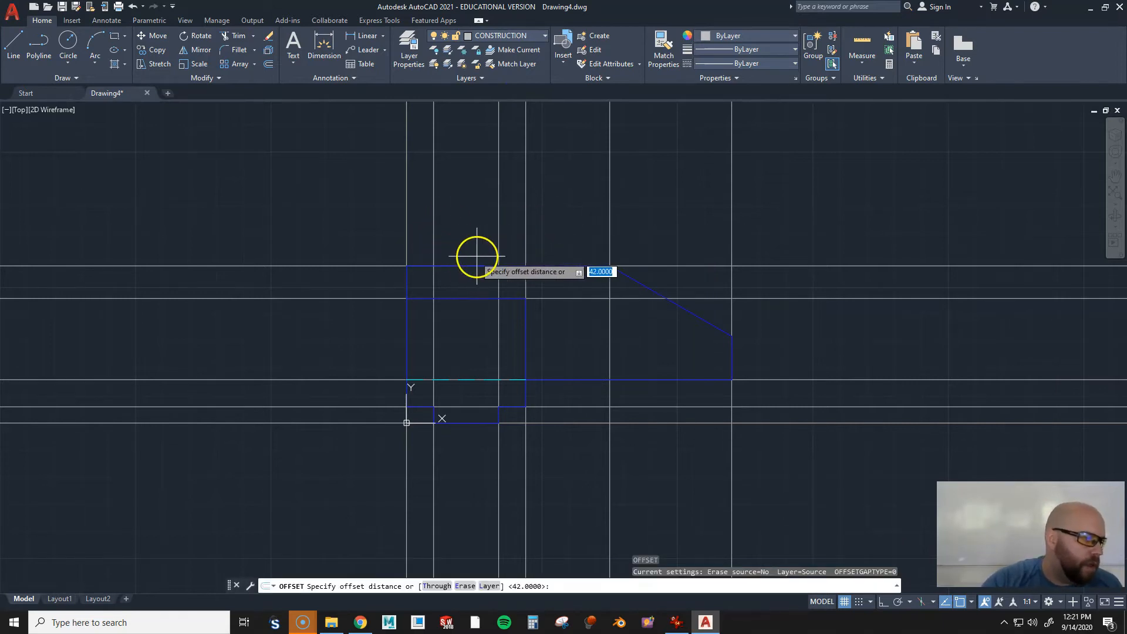
text(28)
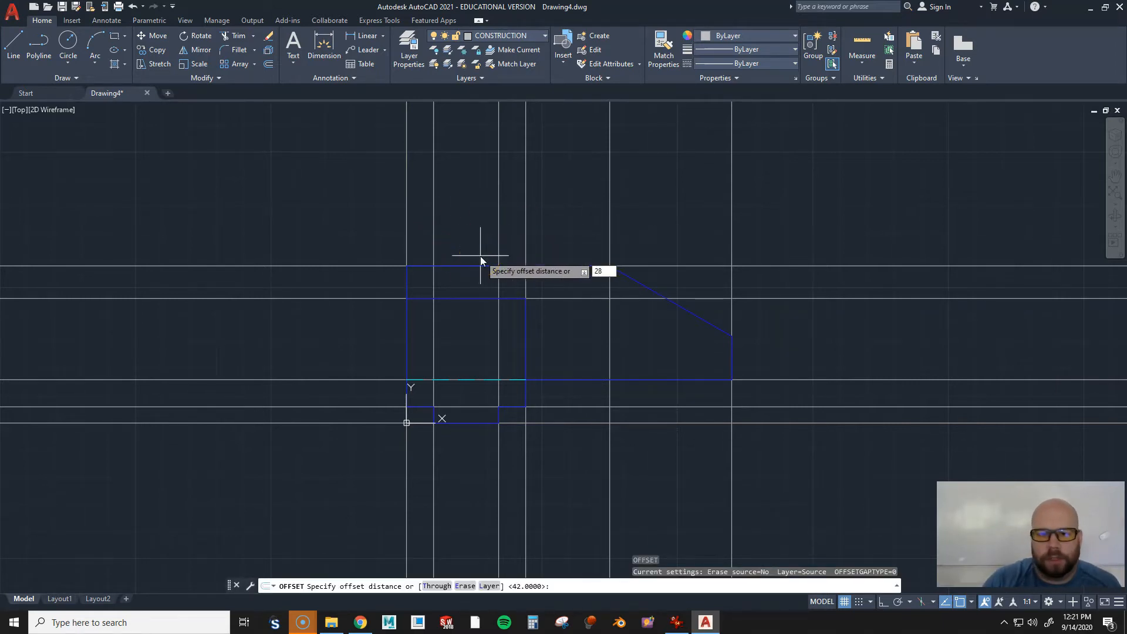
key(Return)
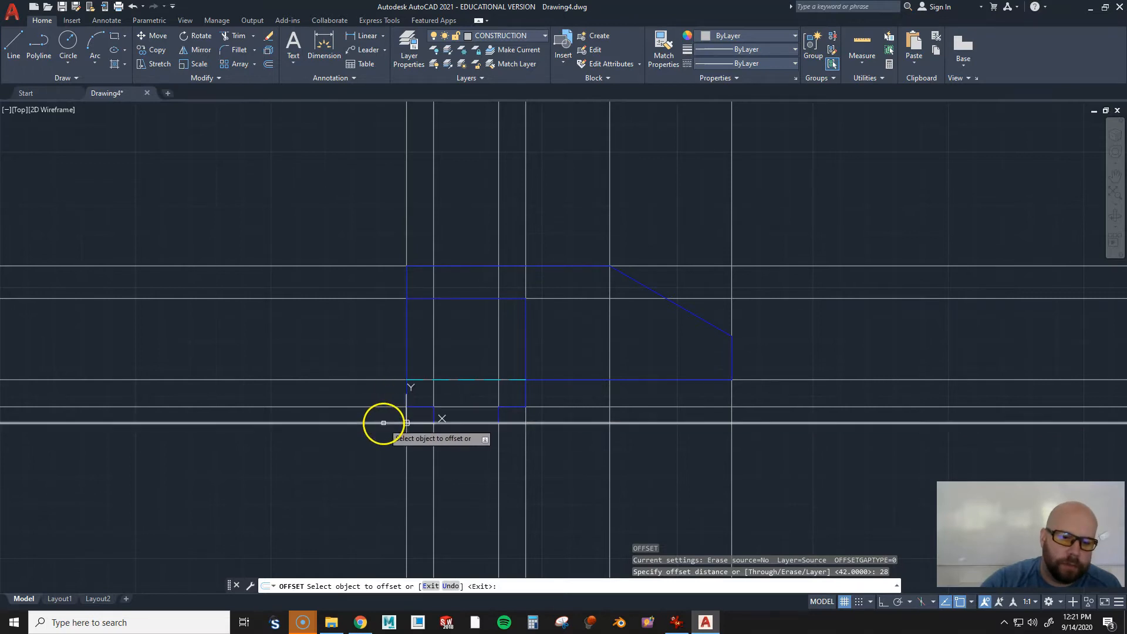
click(384, 423)
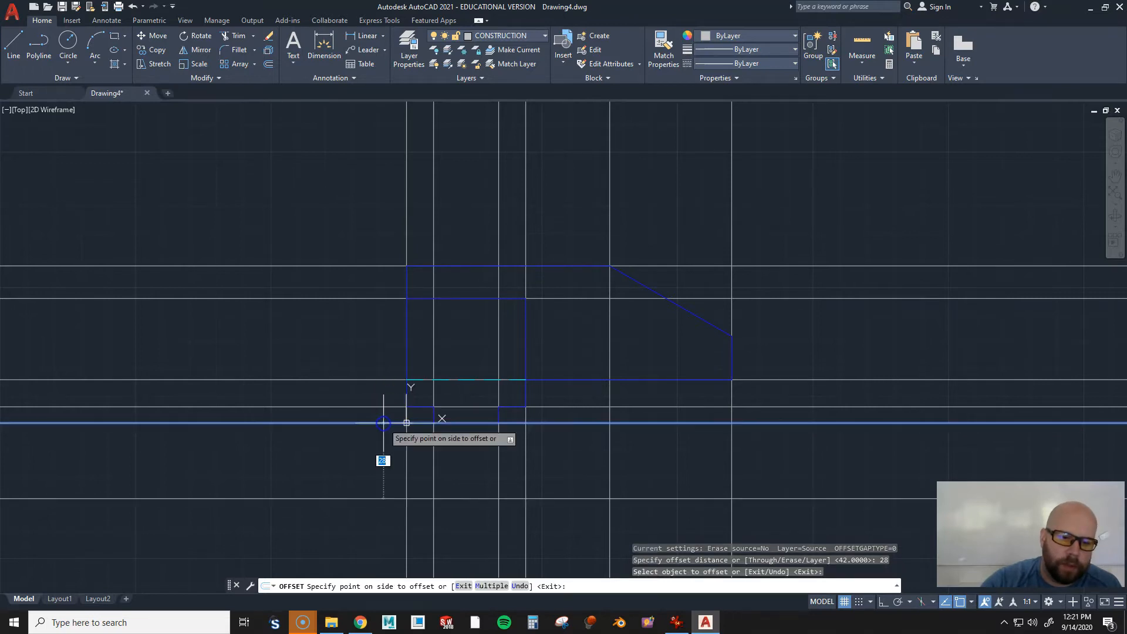
click(372, 338)
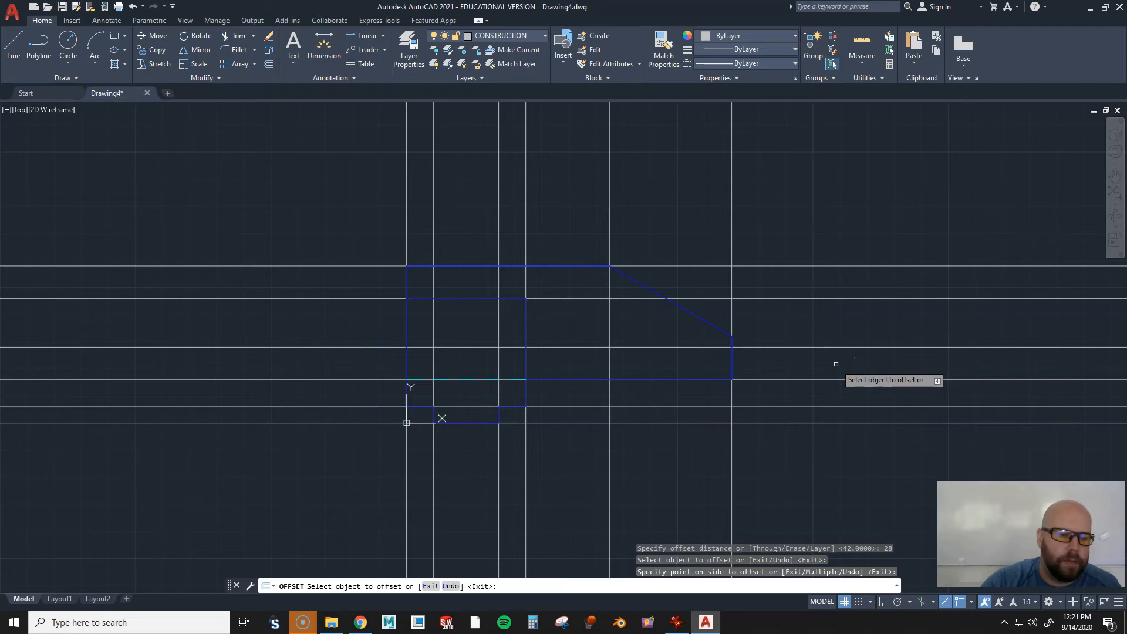
Try offsetting the block's outer vertical construction line 22 mm inward, undo the offset and end the command
click(406, 215)
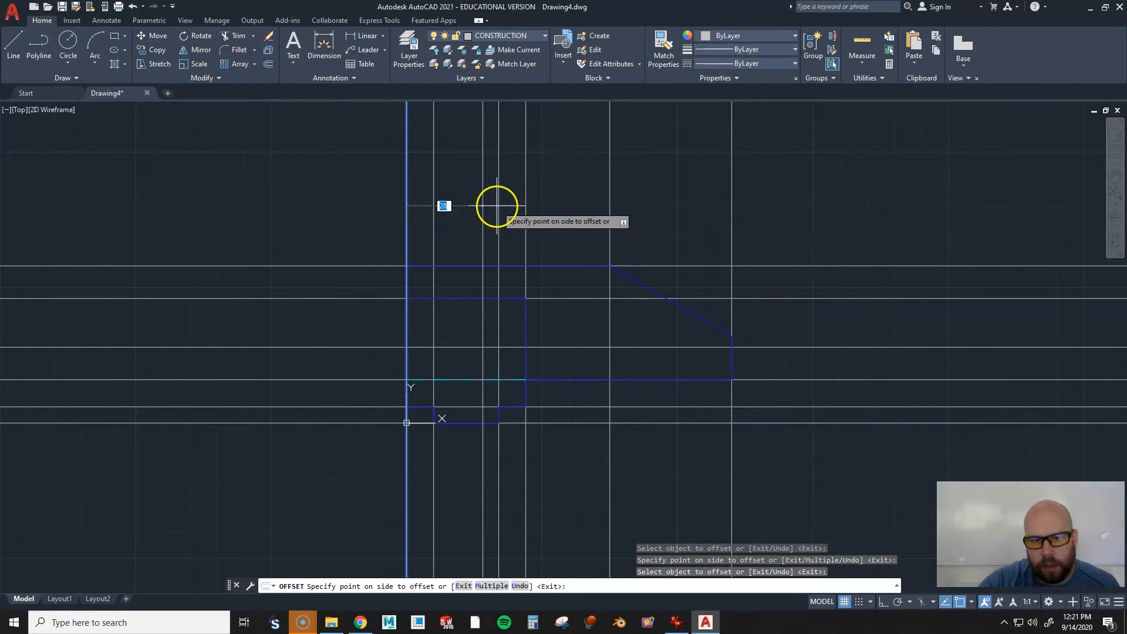
text(22)
key(Return)
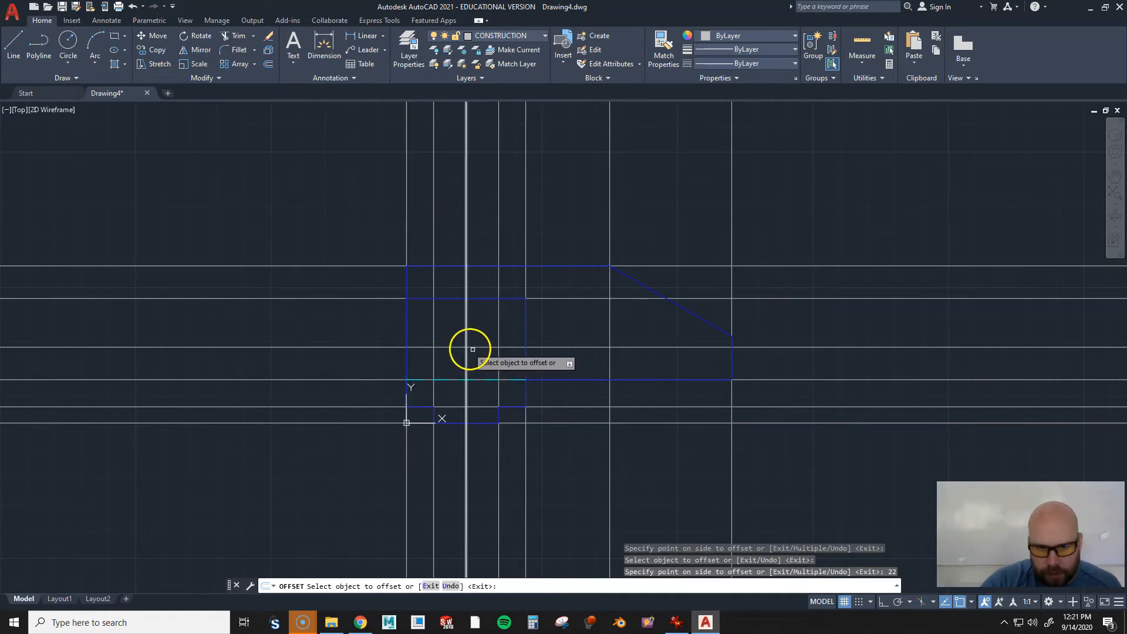
key(ctrl+z)
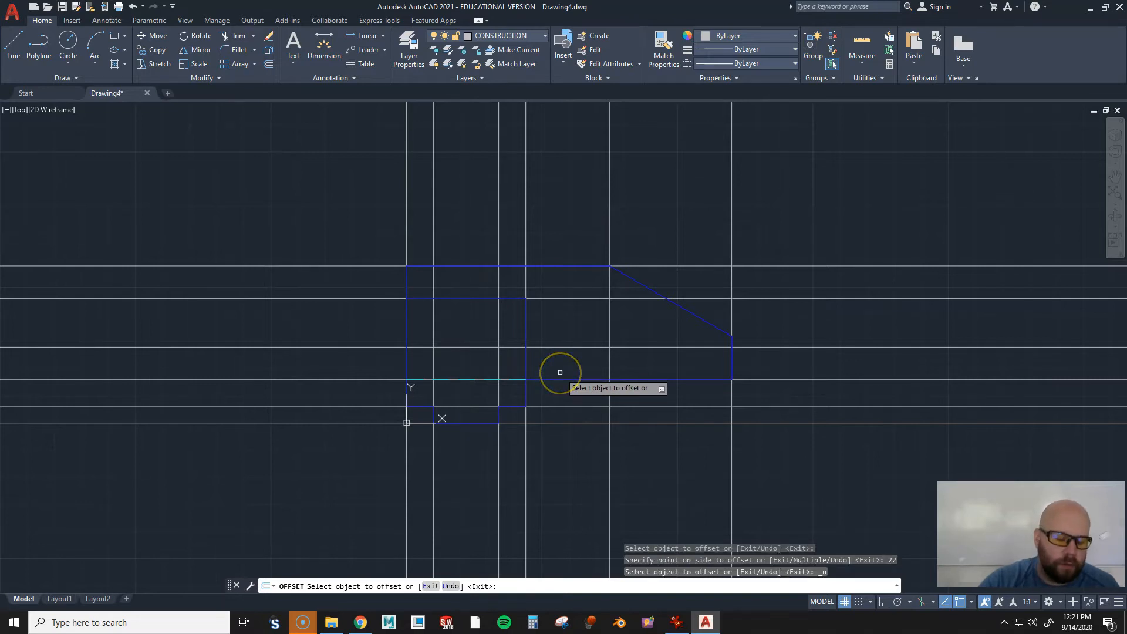
key(Return)
Offset the block's outer vertical construction line 22 mm inward to locate the hole's center, and end the command
key(Return)
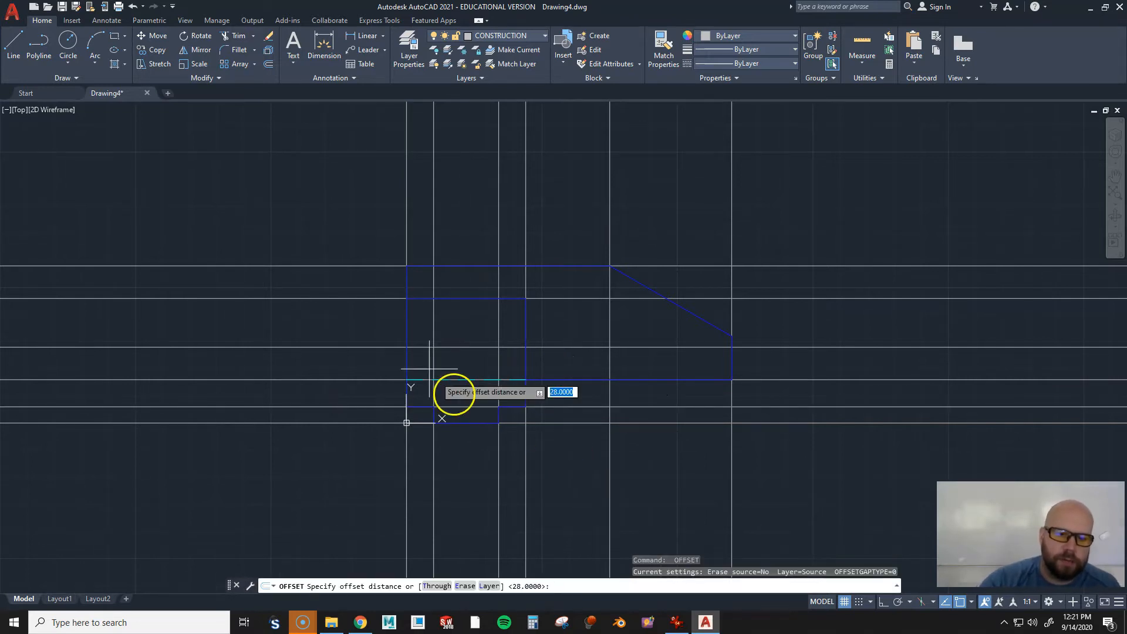
text(22)
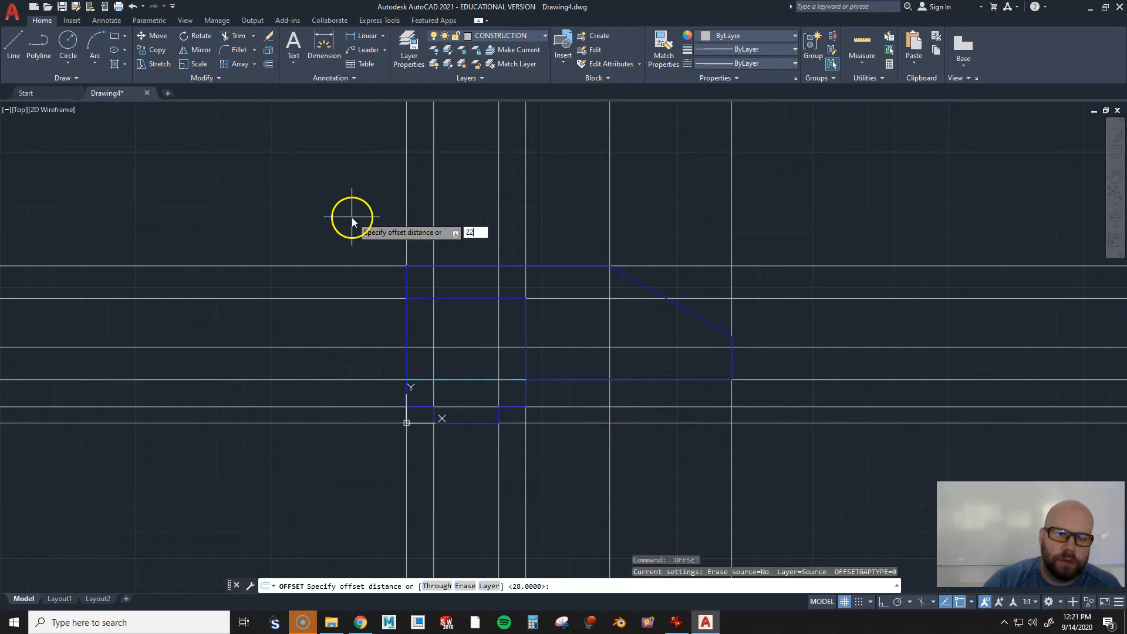
key(Return)
click(408, 229)
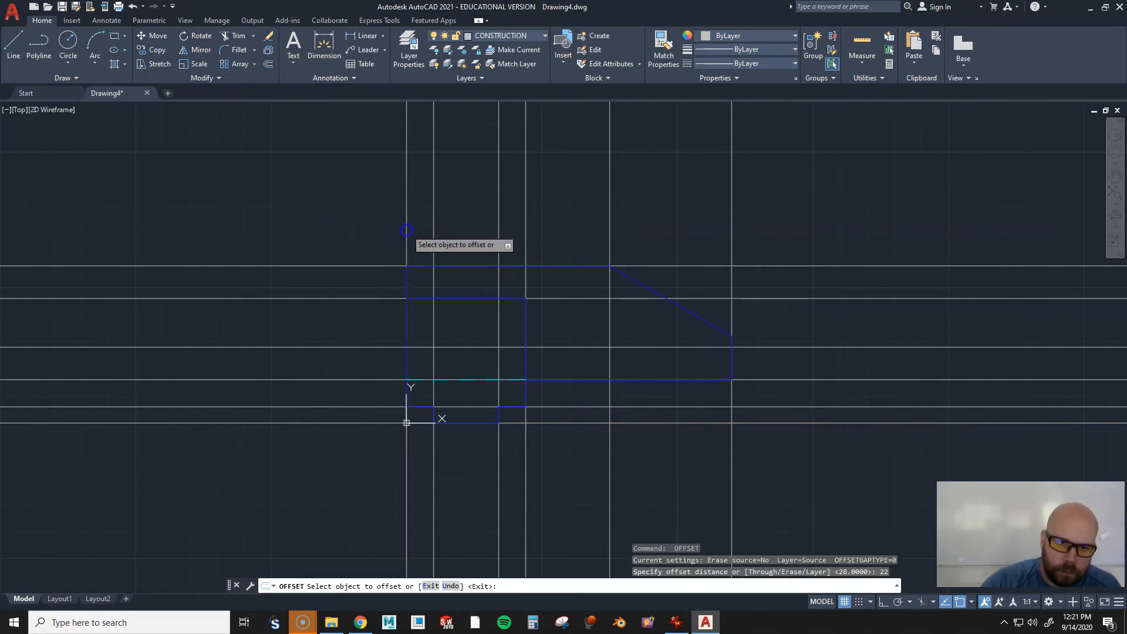
click(478, 224)
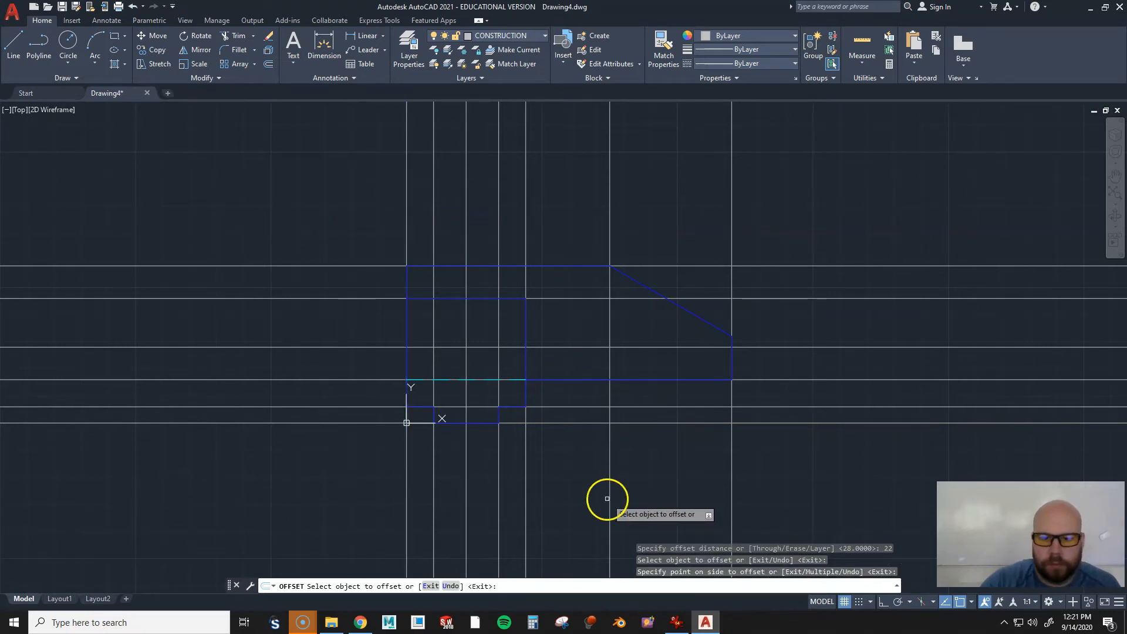
key(Return)
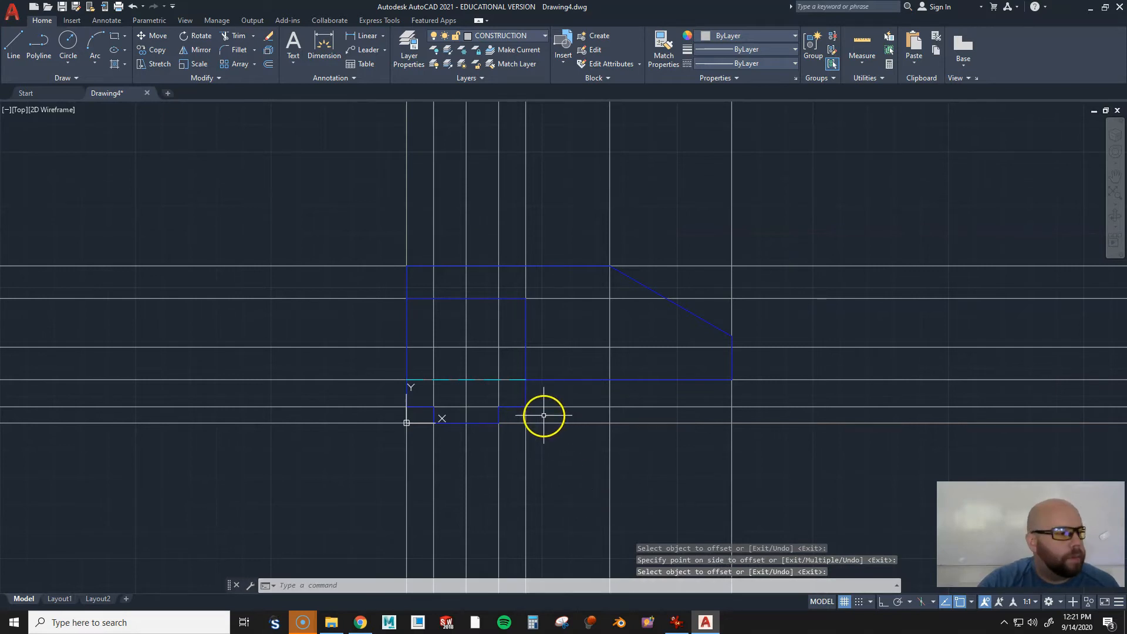
With the CONSTRUCTION layer current, draw a circle of radius 8 mm centered where the 22 mm and 28 mm offset construction lines cross
click(509, 35)
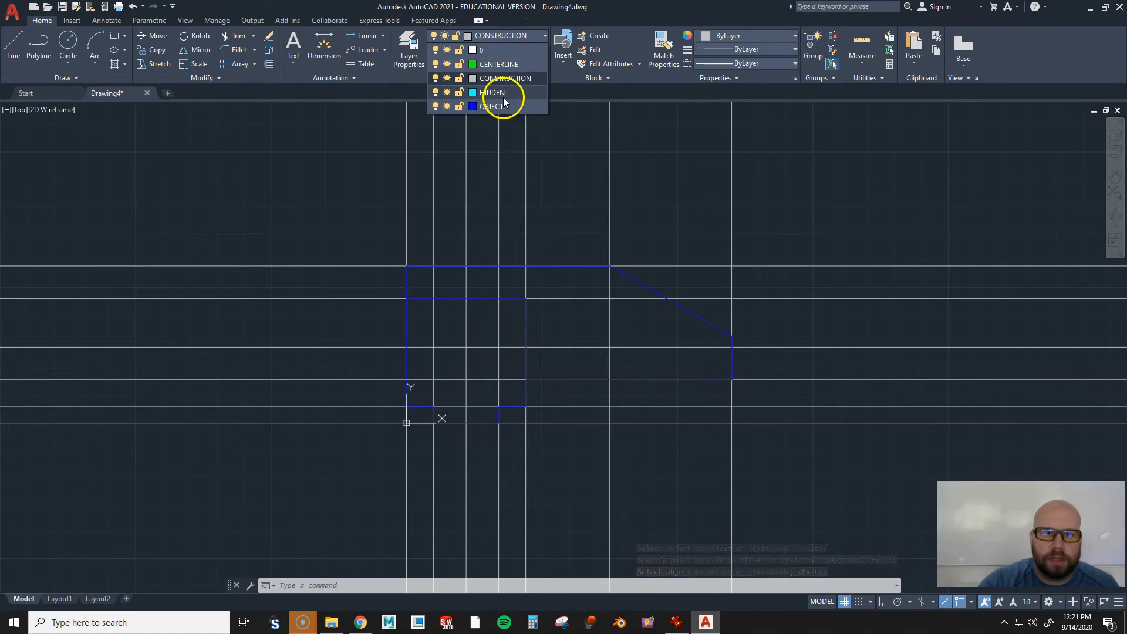
click(500, 79)
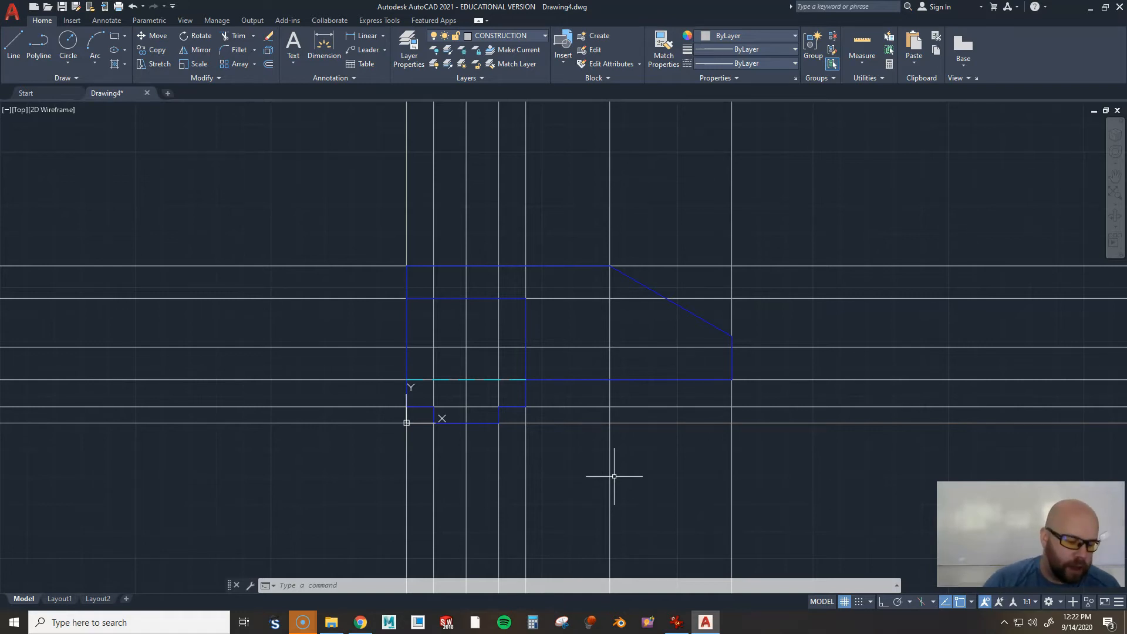
text(c)
key(Return)
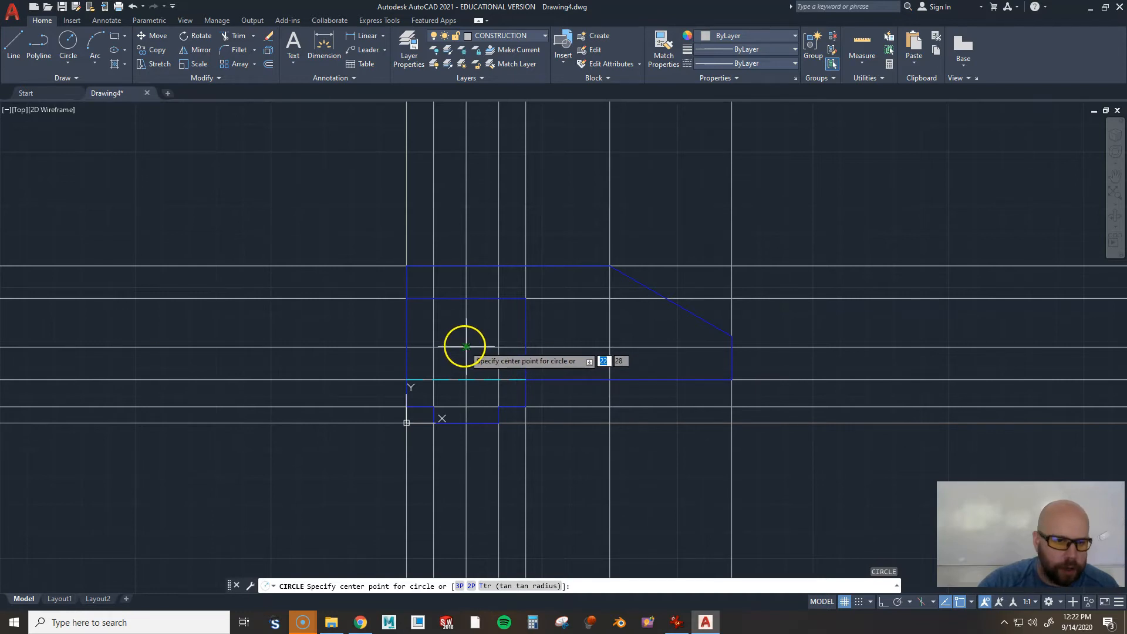
click(465, 347)
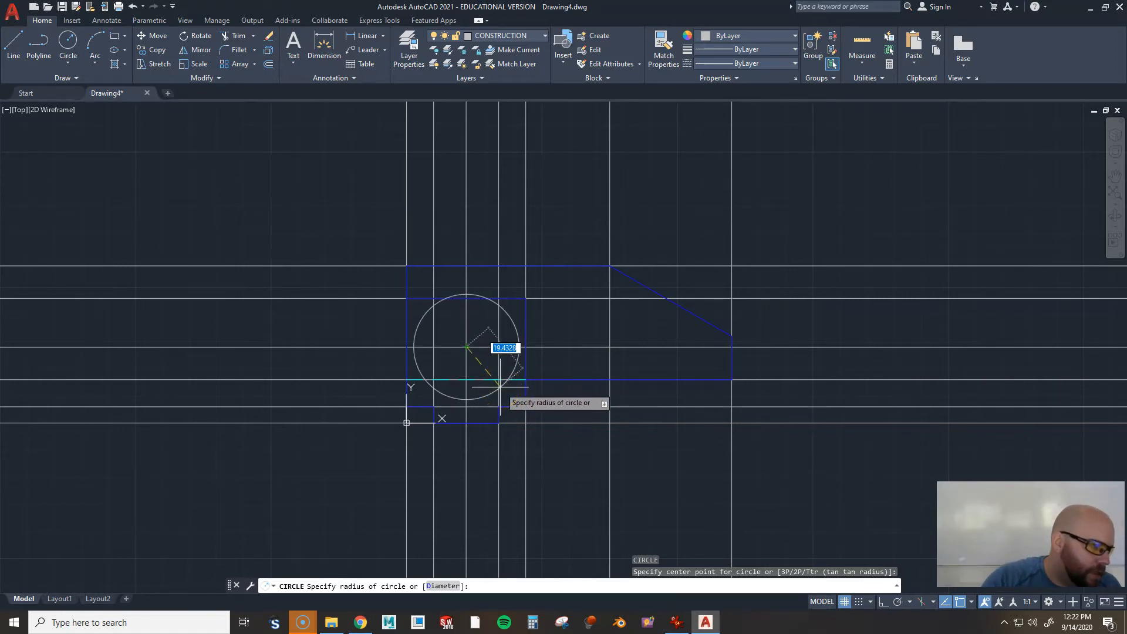
key(Return)
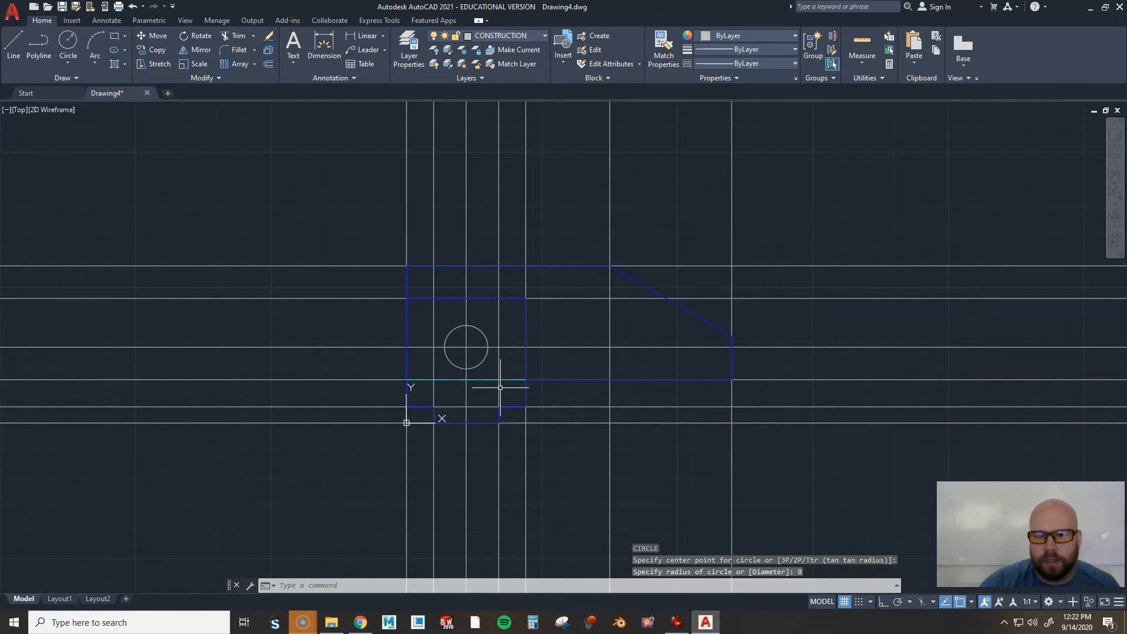
Move the hole's circle to the OBJECT layer and clear the selection
click(487, 357)
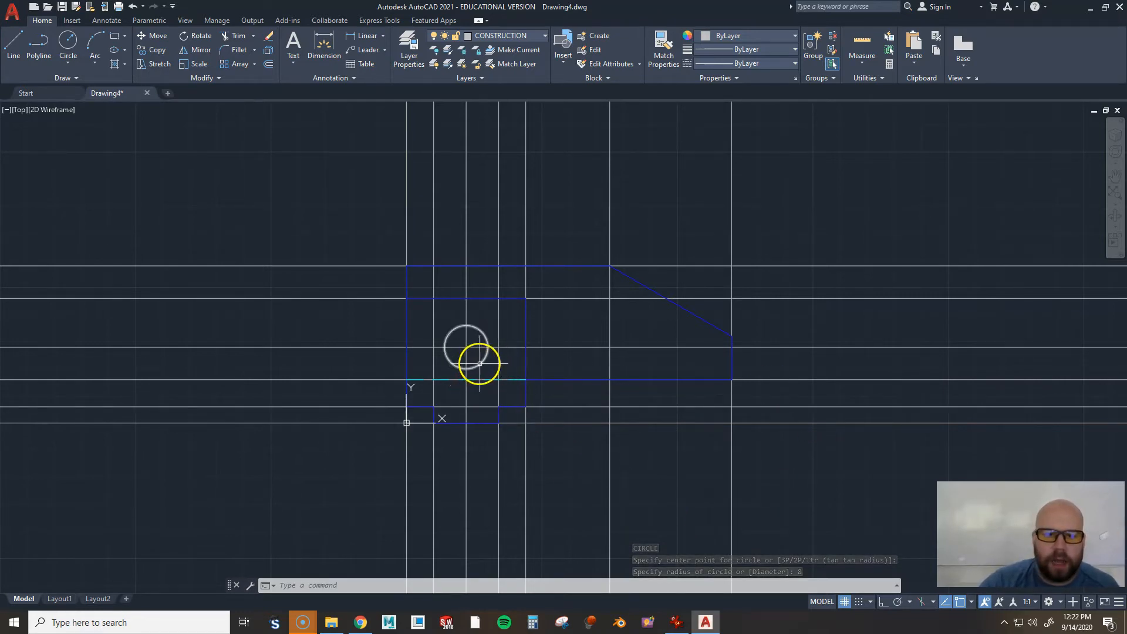
click(481, 364)
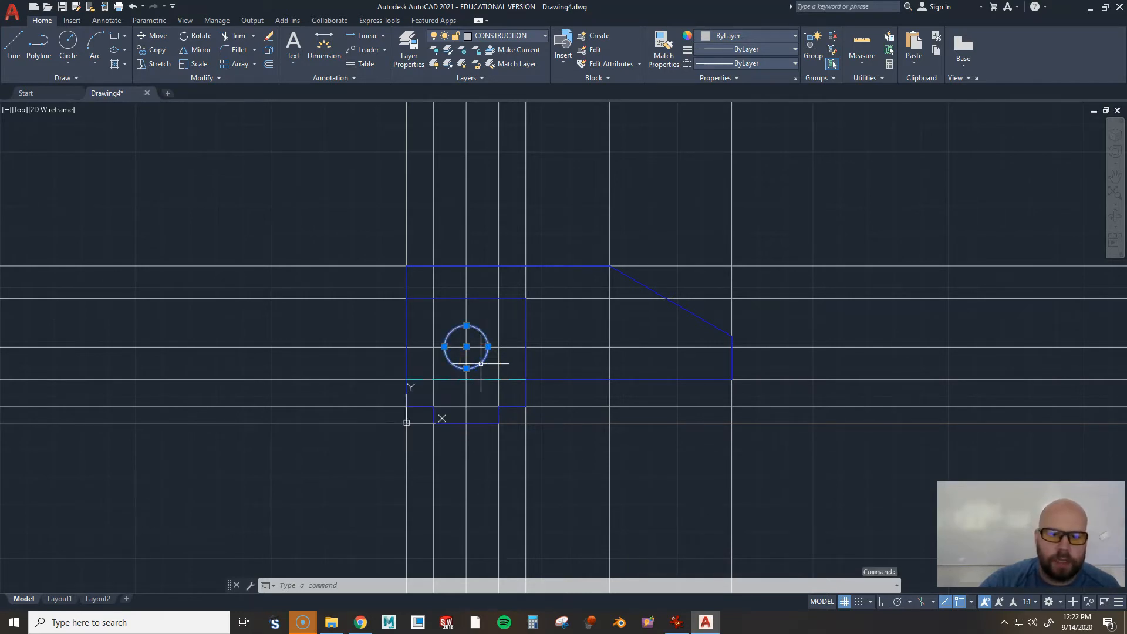
click(493, 35)
click(492, 106)
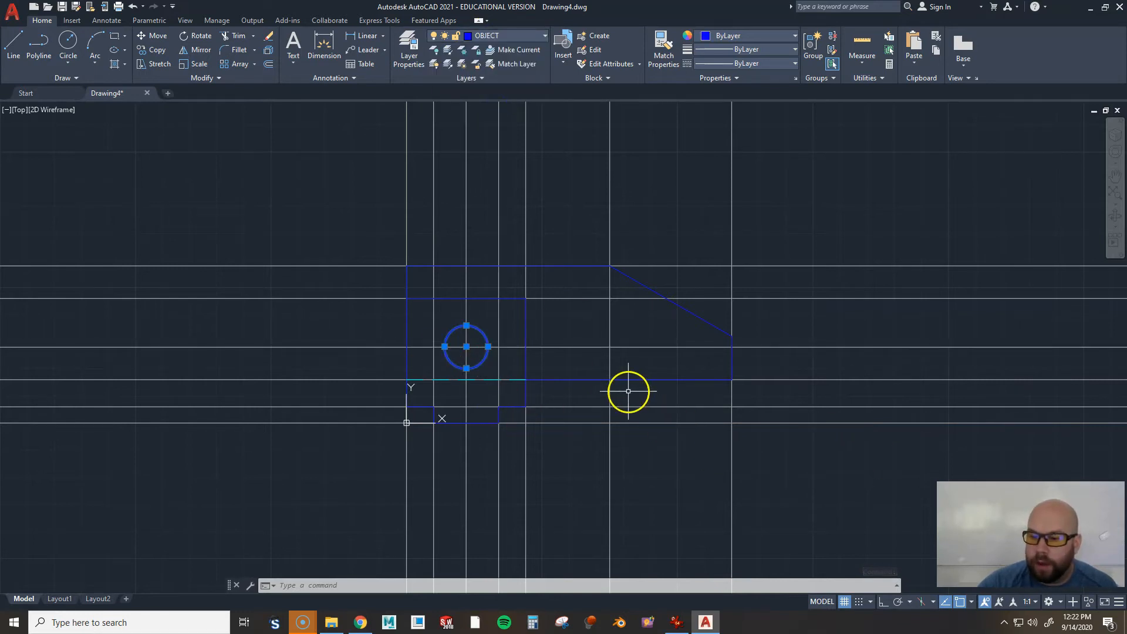
click(647, 288)
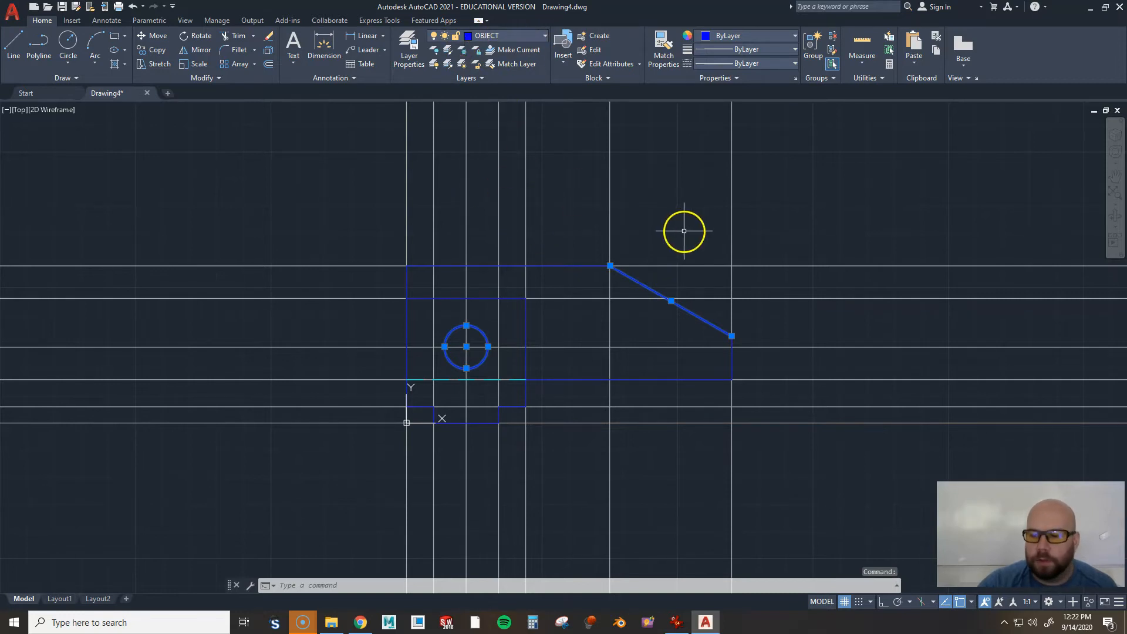
key(Escape)
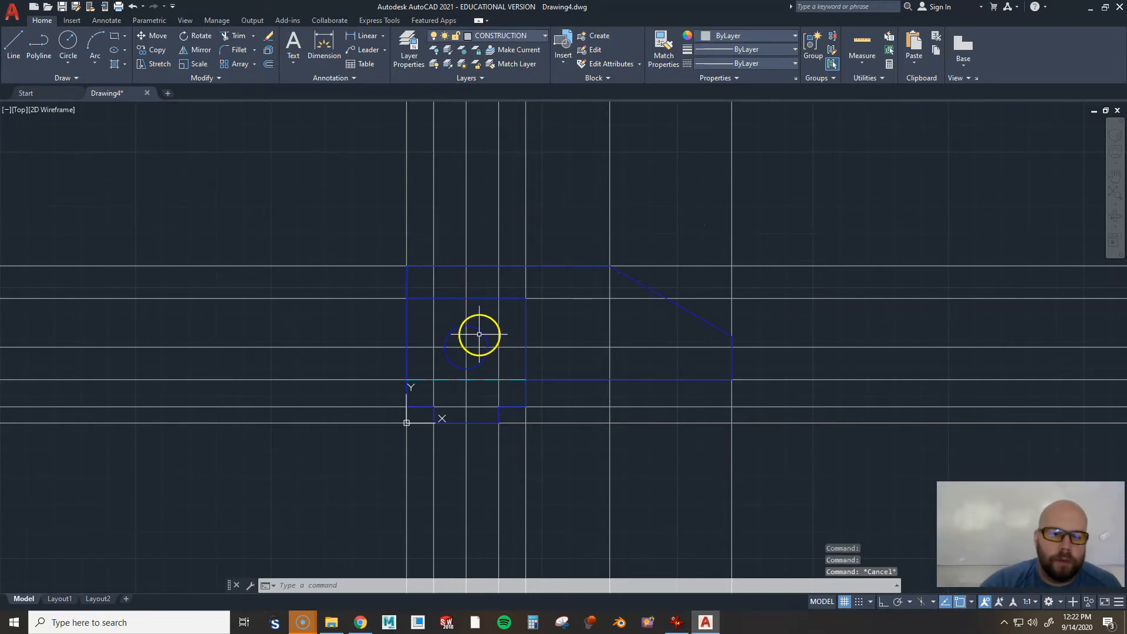
Examine the hole circle's quick properties and its layer choices, close the properties and deselect the circle
click(483, 333)
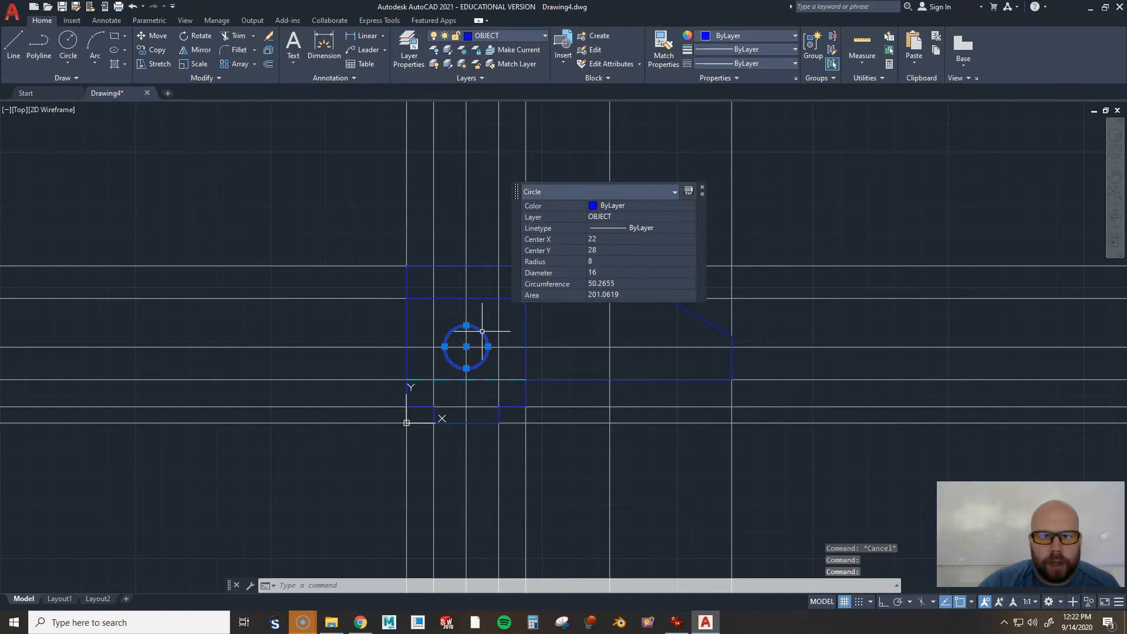
click(623, 217)
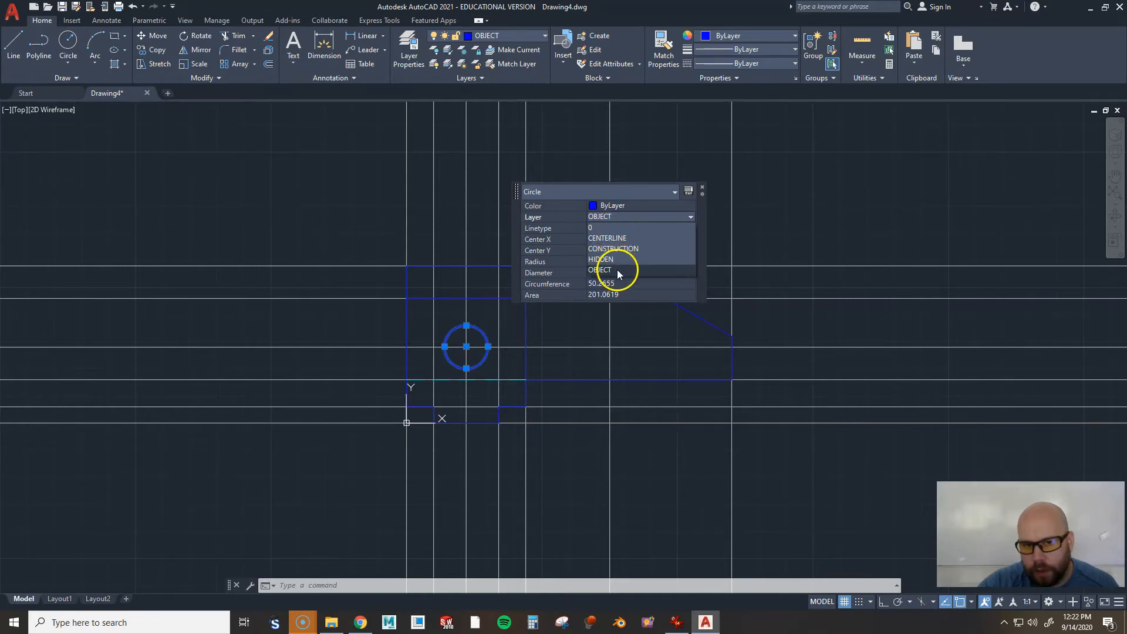
click(703, 188)
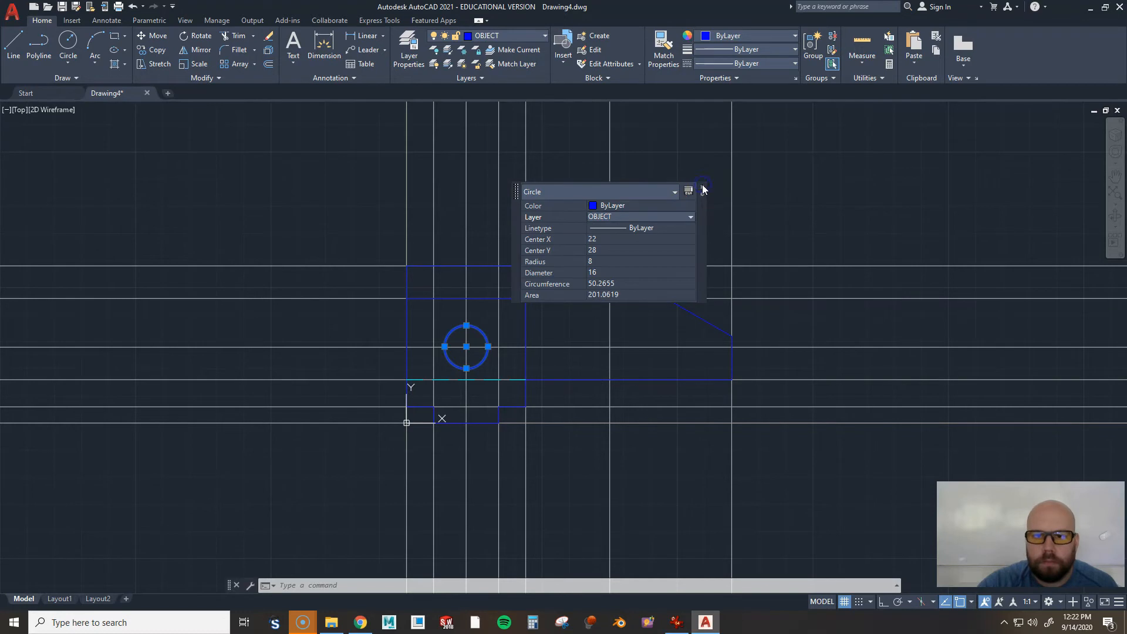
click(702, 188)
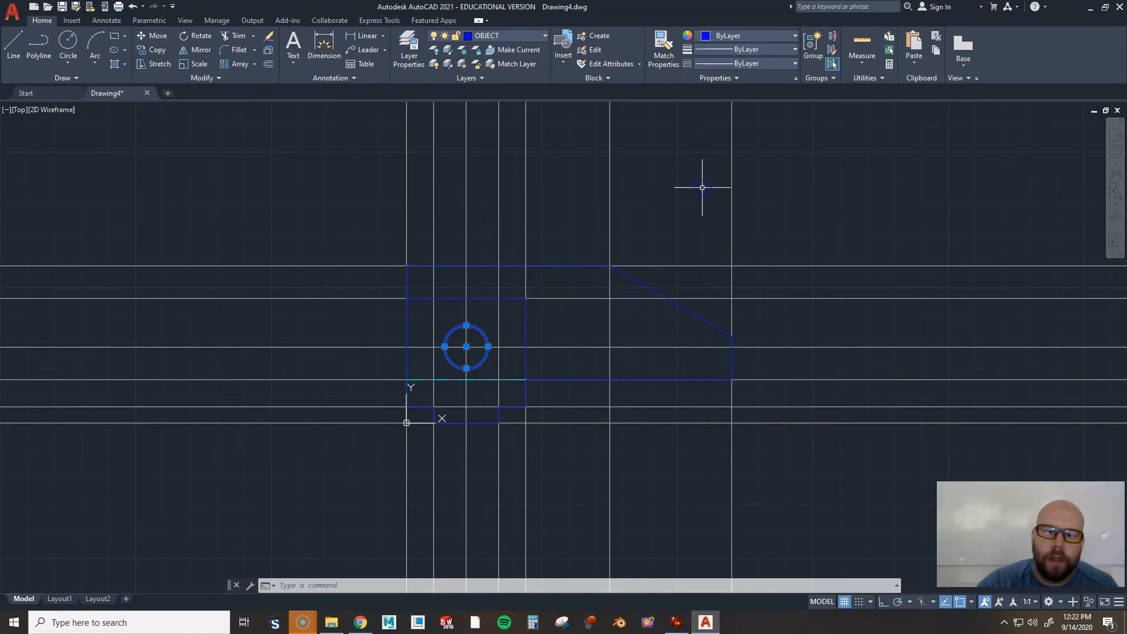
key(Escape)
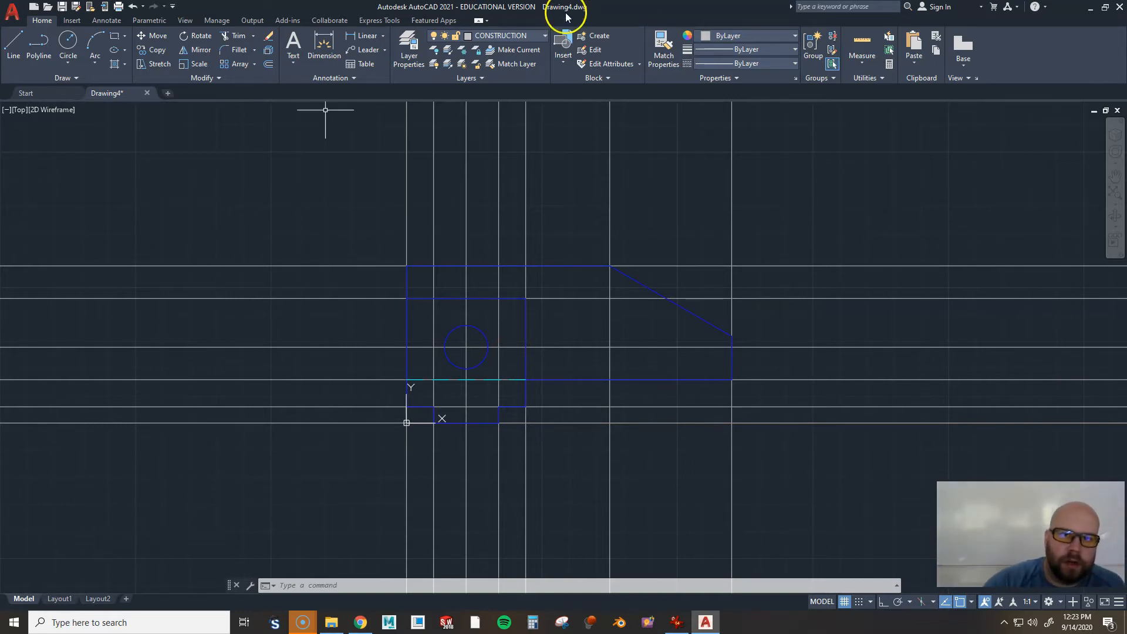
Make CENTERLINE the current layer for the hole's centerlines
click(512, 37)
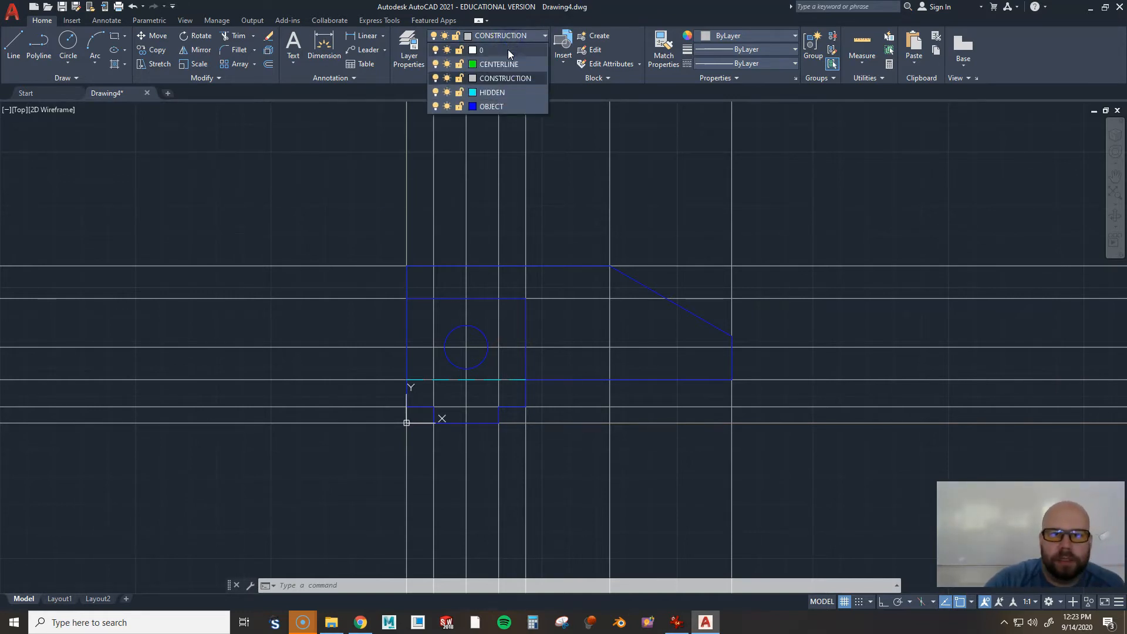
click(493, 68)
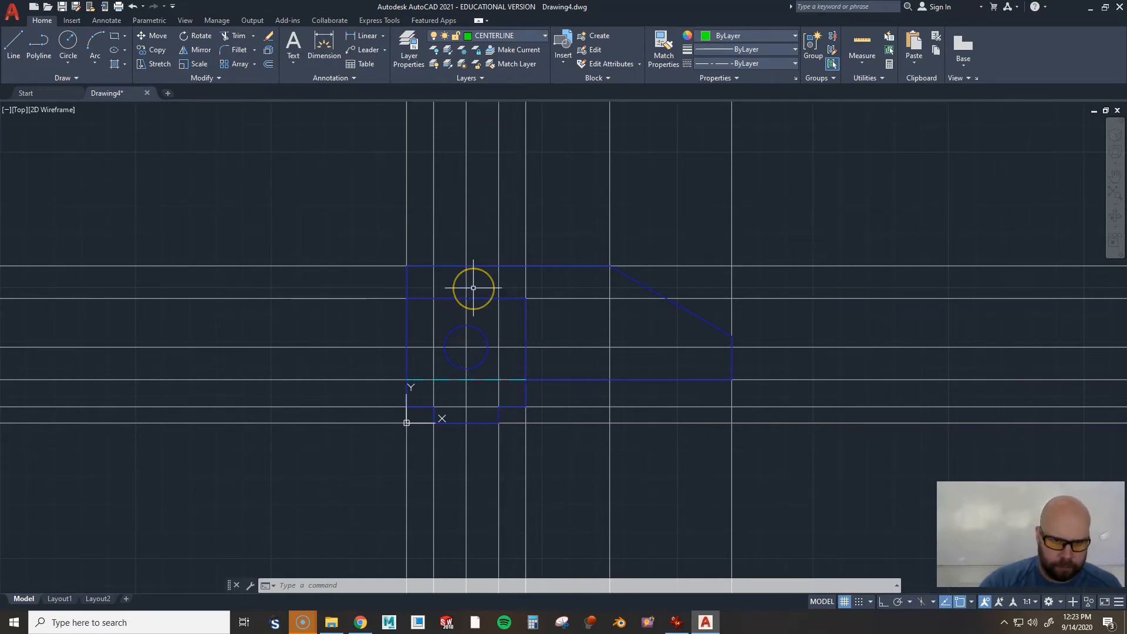
scroll(480, 352, up, 2)
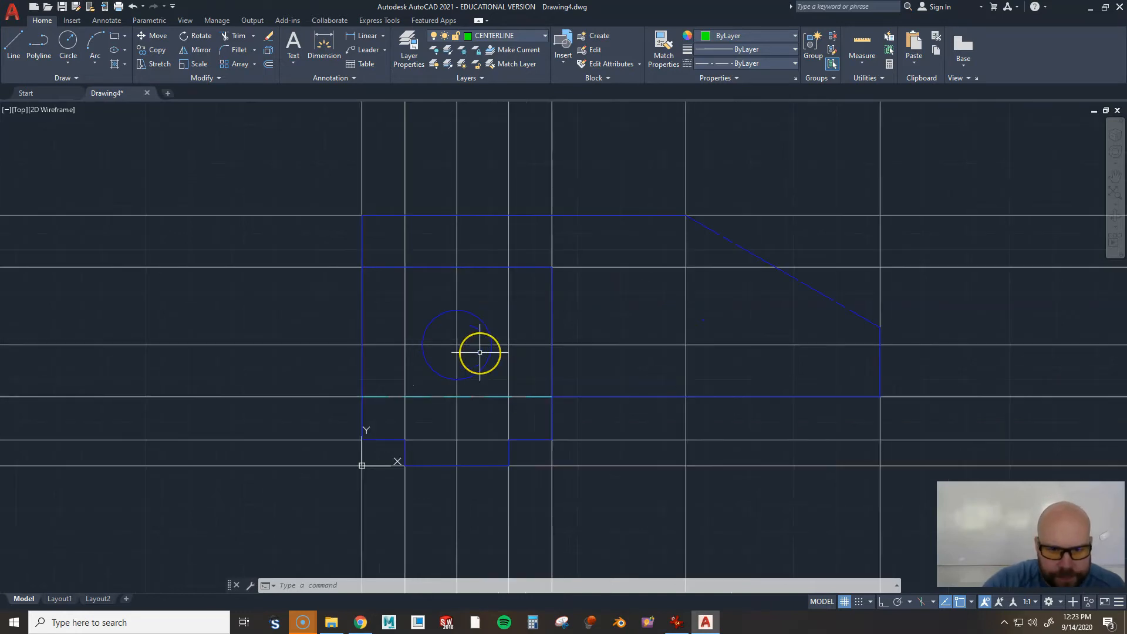
scroll(480, 353, up, 2)
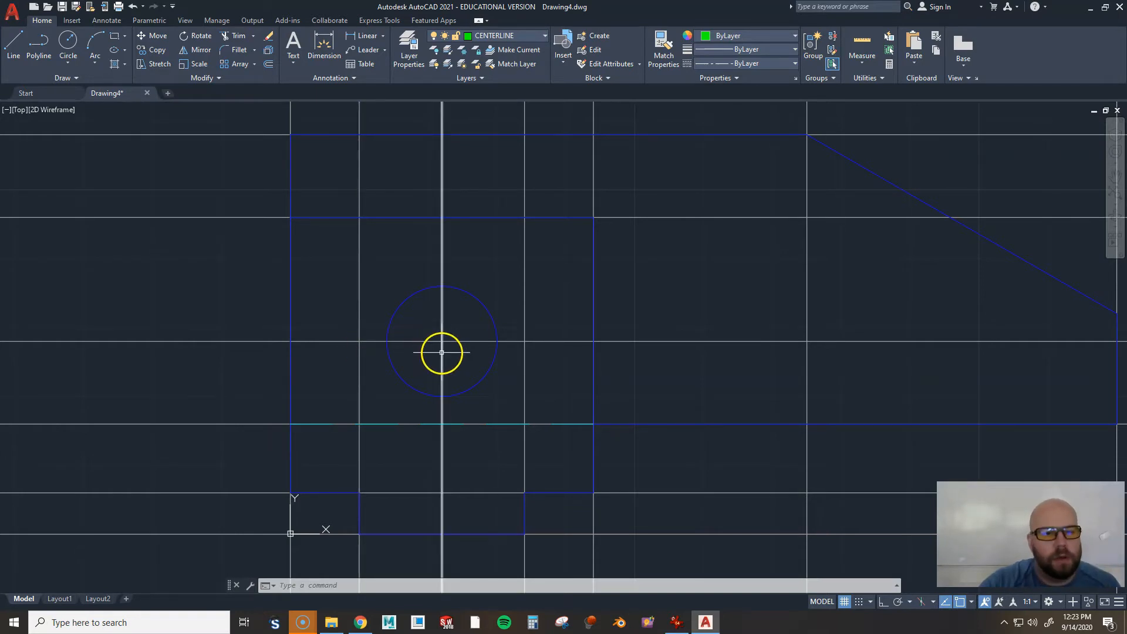
scroll(539, 333, down, 2)
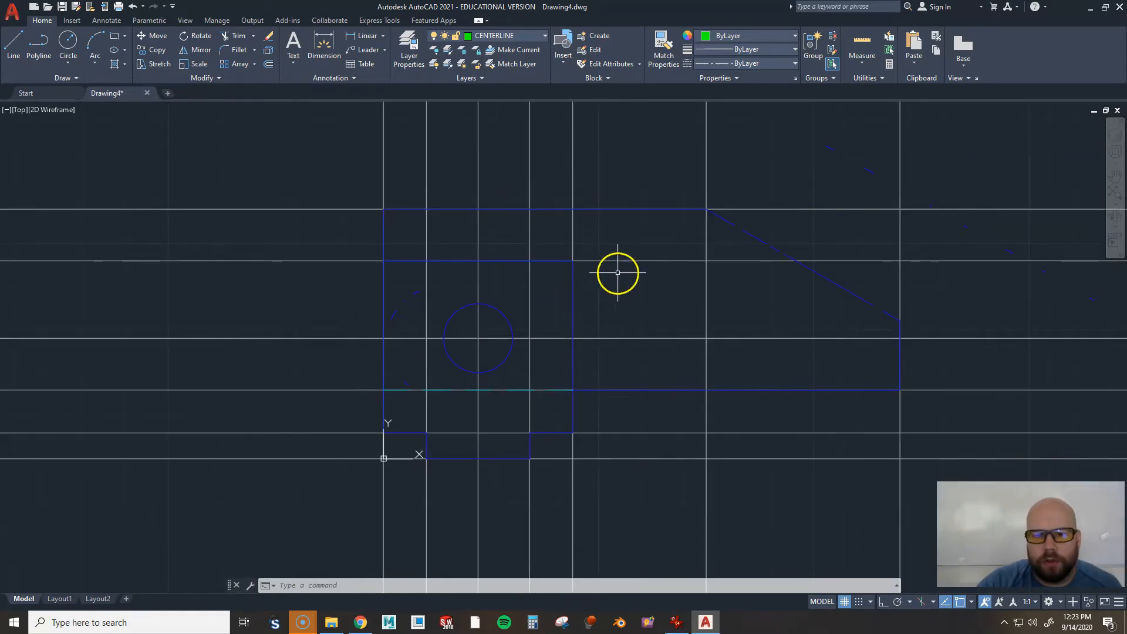
middle_drag(616, 271, 609, 303)
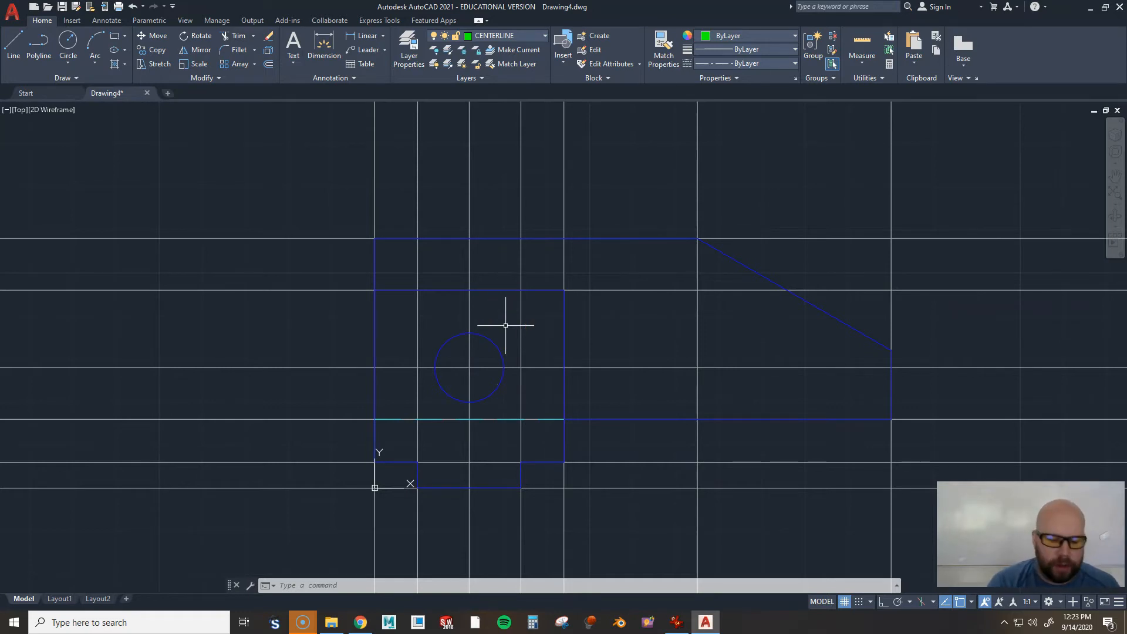
Offset the vertical construction line through the hole's center 10 mm to both sides
text(o)
key(Return)
text(10)
key(Return)
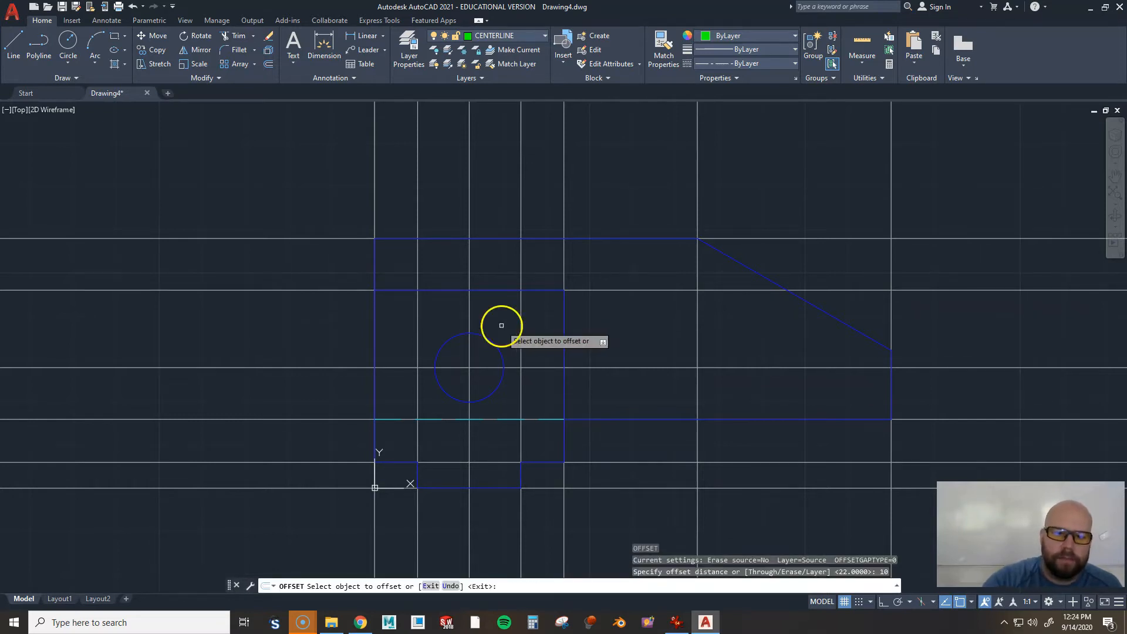
click(470, 364)
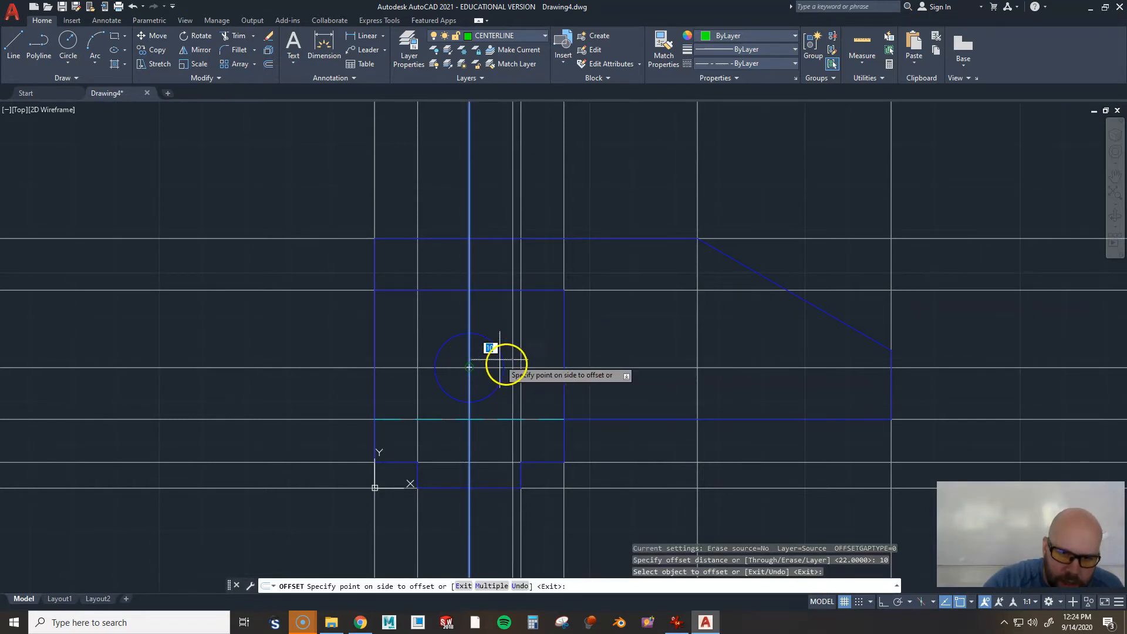
click(510, 335)
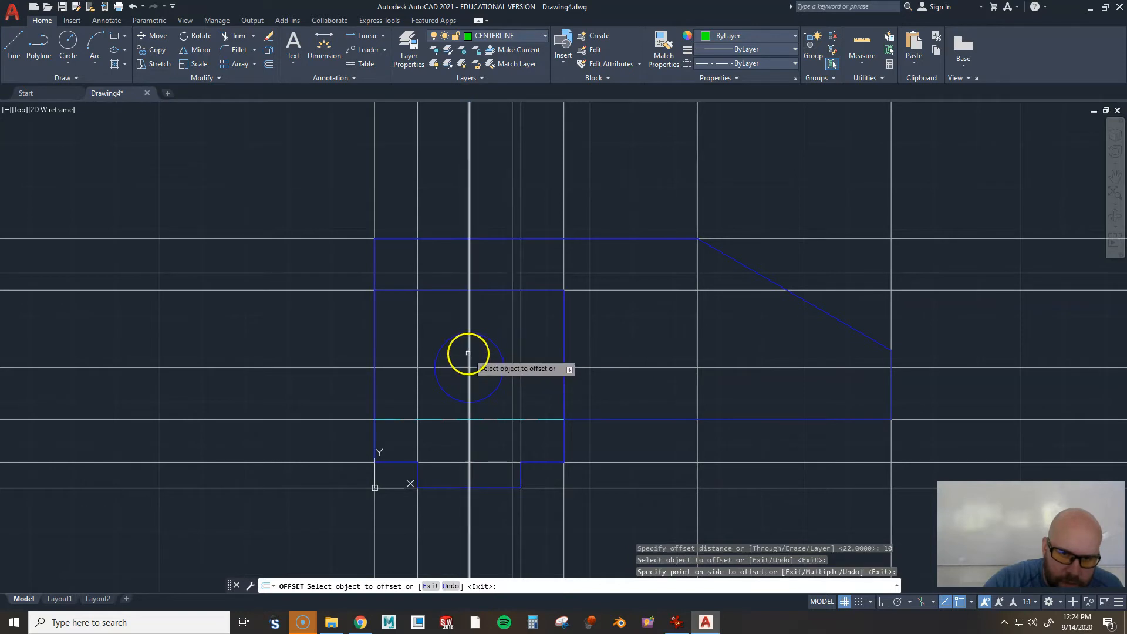
click(469, 356)
click(434, 324)
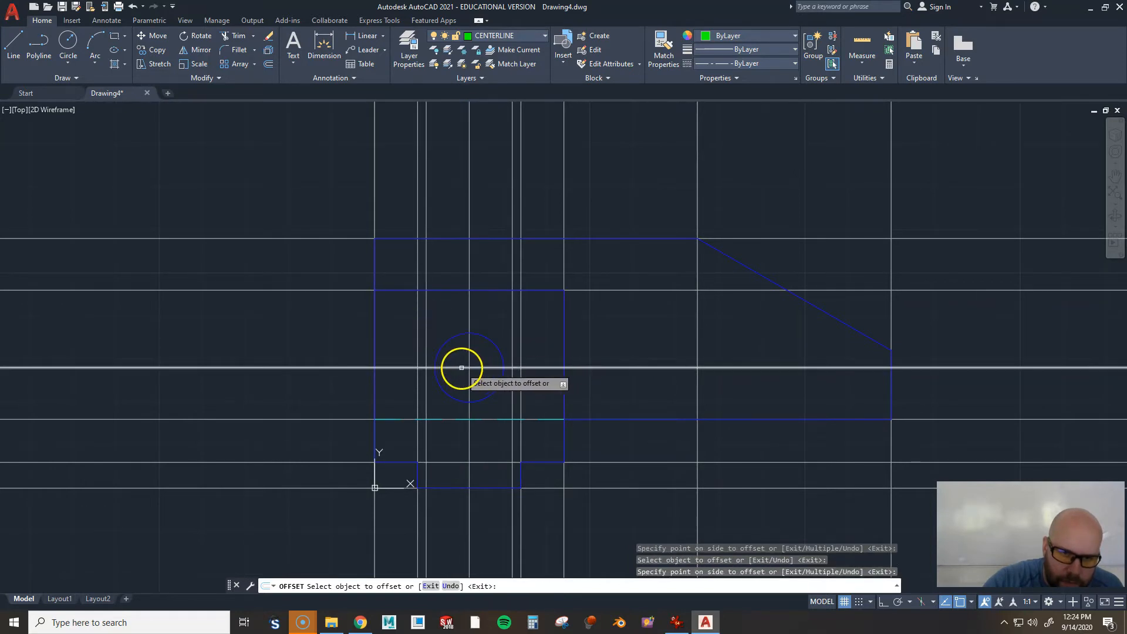
Offset the horizontal construction line through the hole's center 10 mm below and above, and end the command
click(460, 367)
click(450, 432)
click(451, 362)
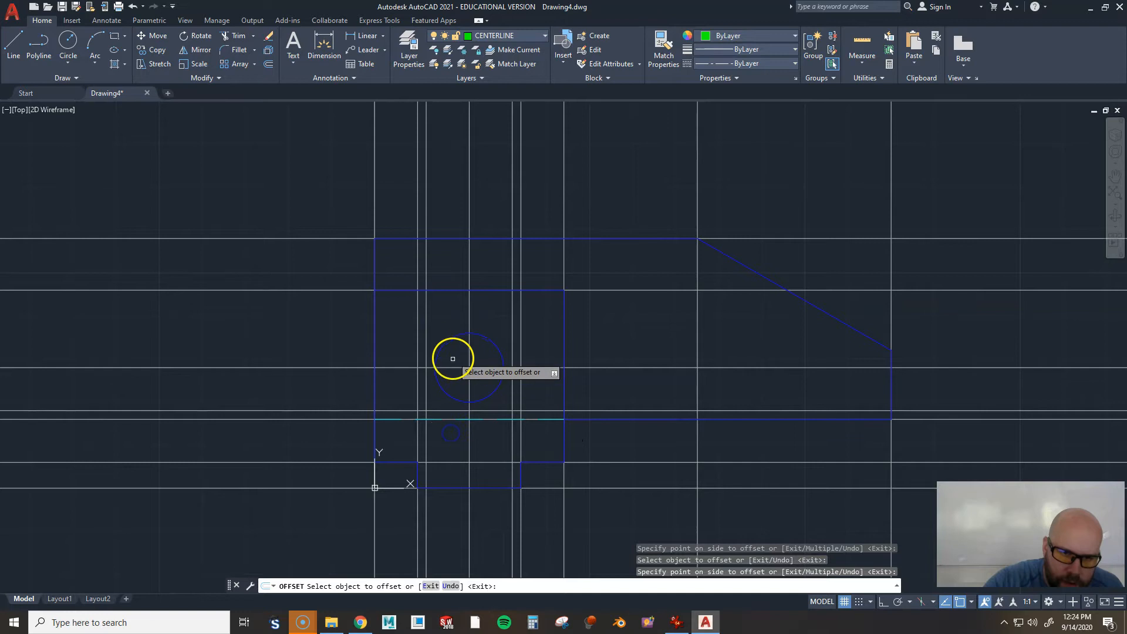
click(454, 309)
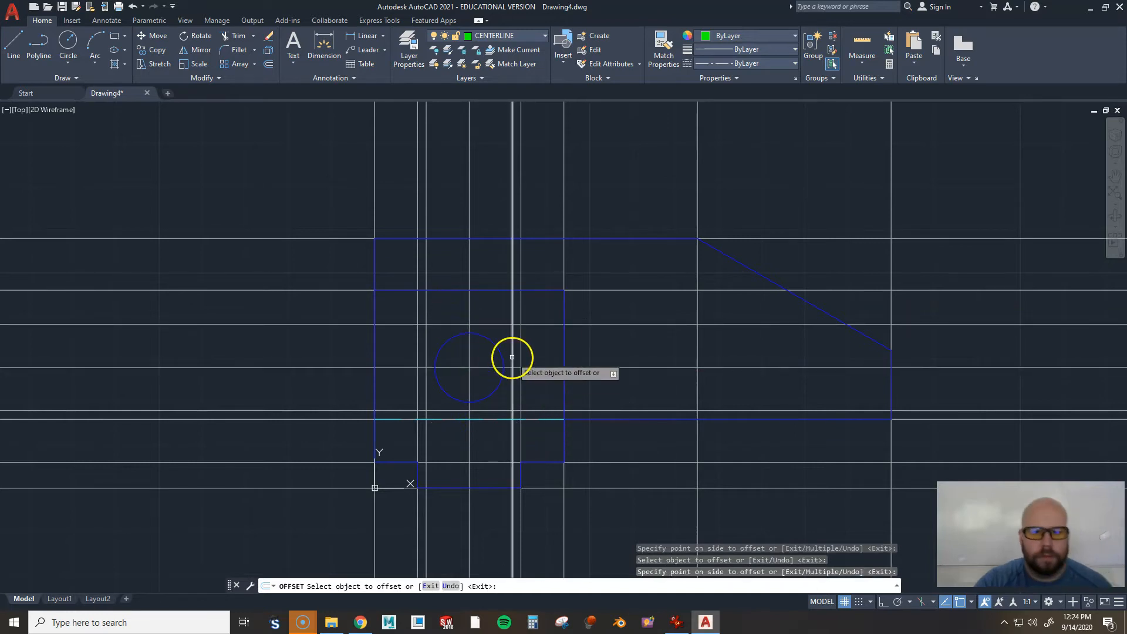
key(Escape)
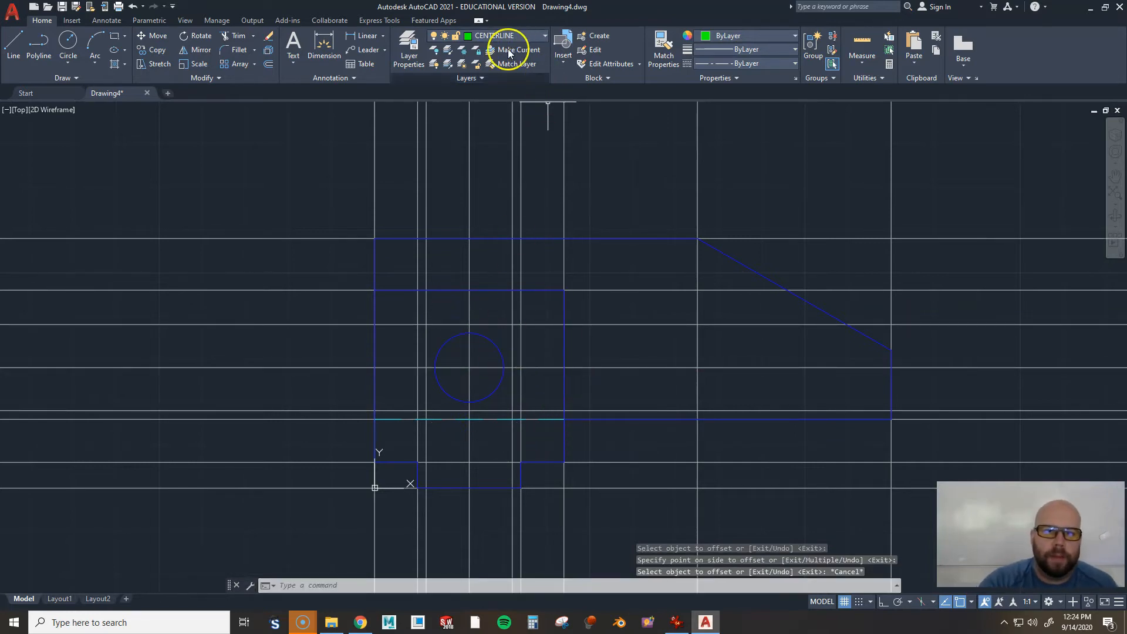
Draw vertical and horizontal centerlines through the hole's center, each spanning between the offset construction lines around the circle
text(l)
key(Return)
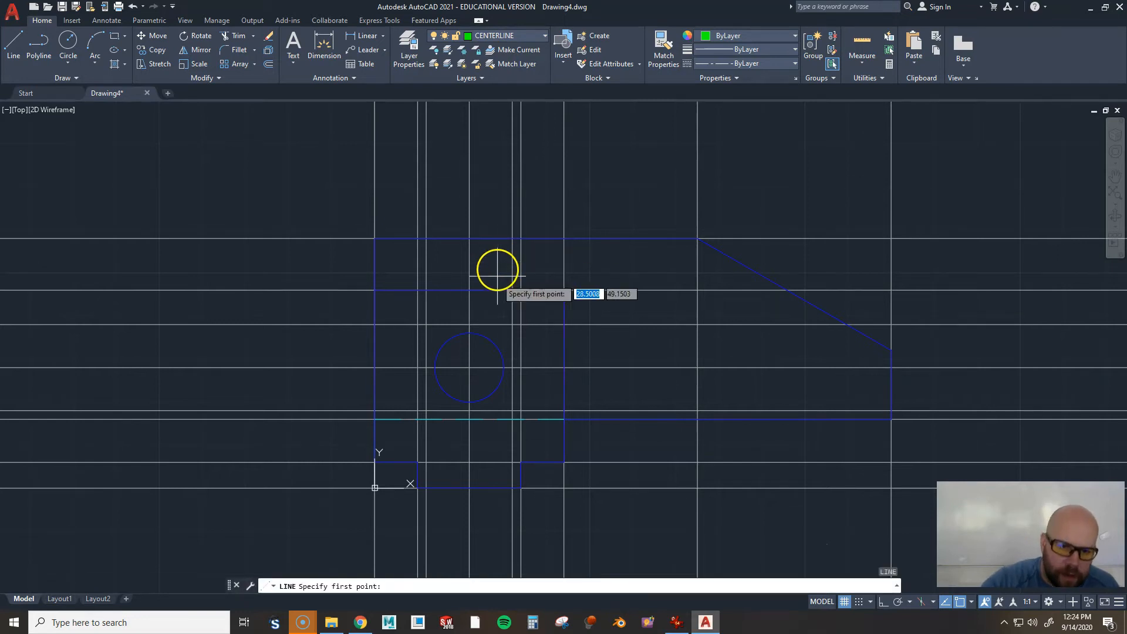
click(470, 324)
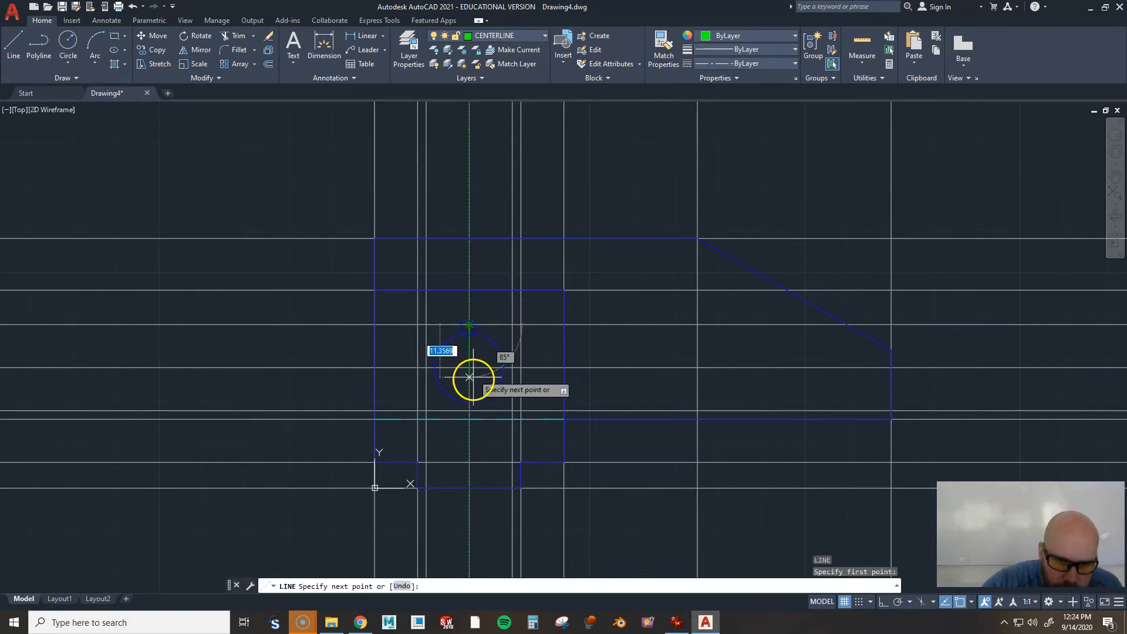
click(470, 410)
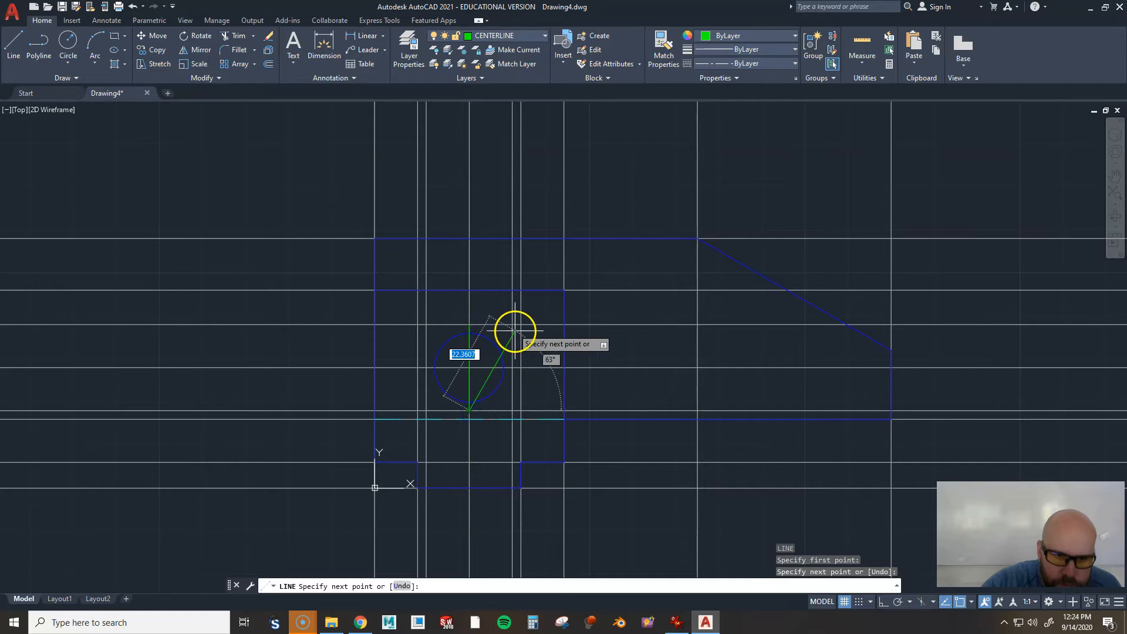
key(Return)
key(Return)
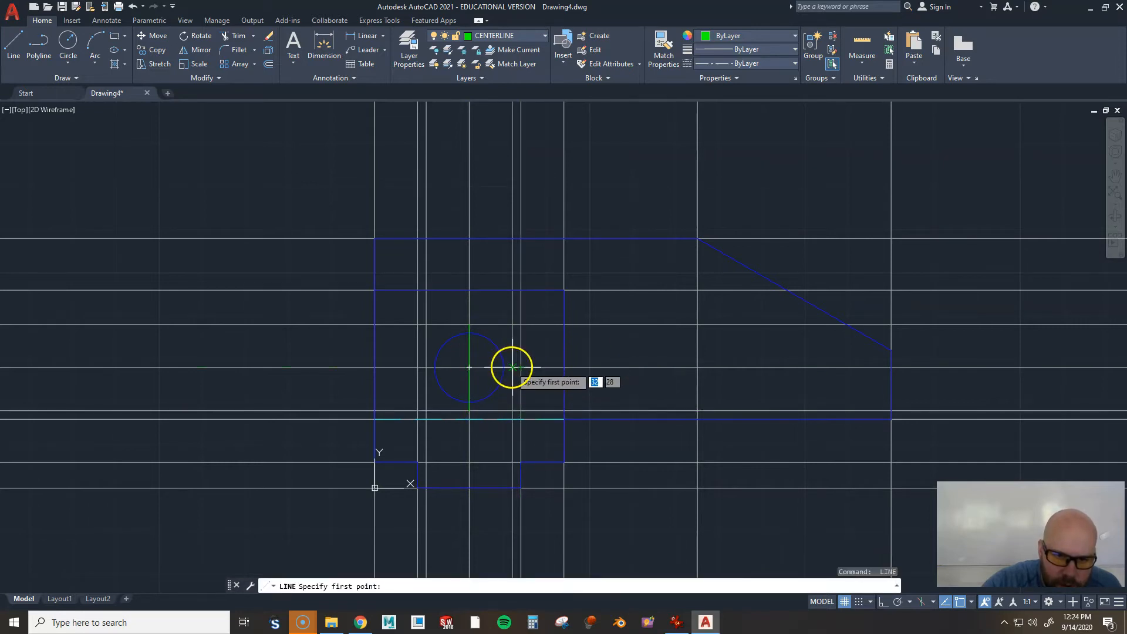
click(512, 368)
click(434, 369)
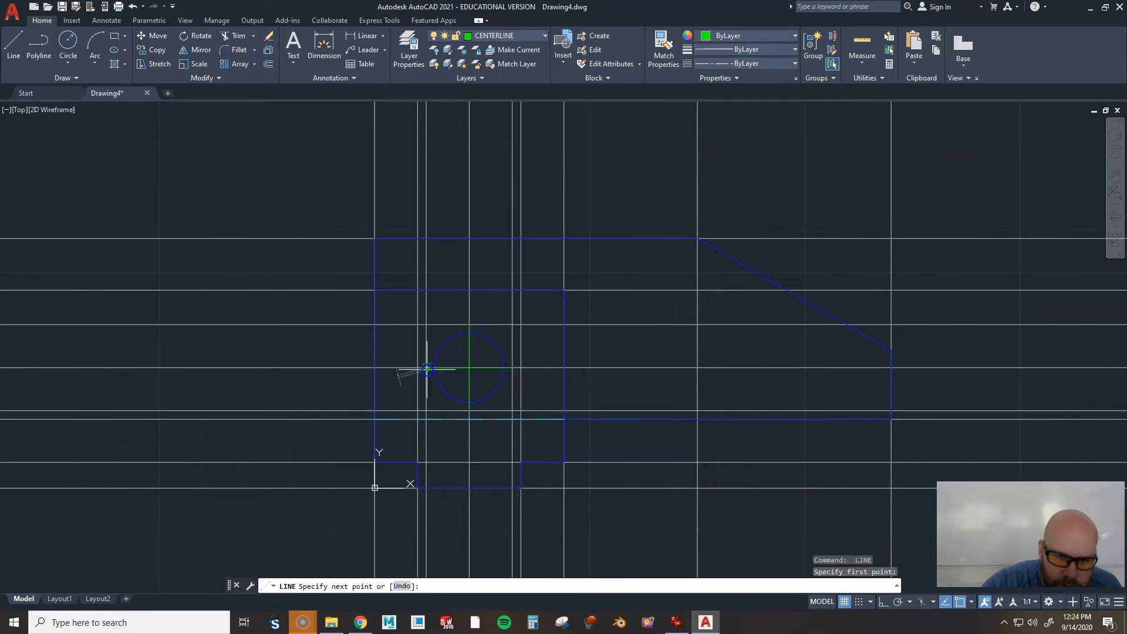
key(Return)
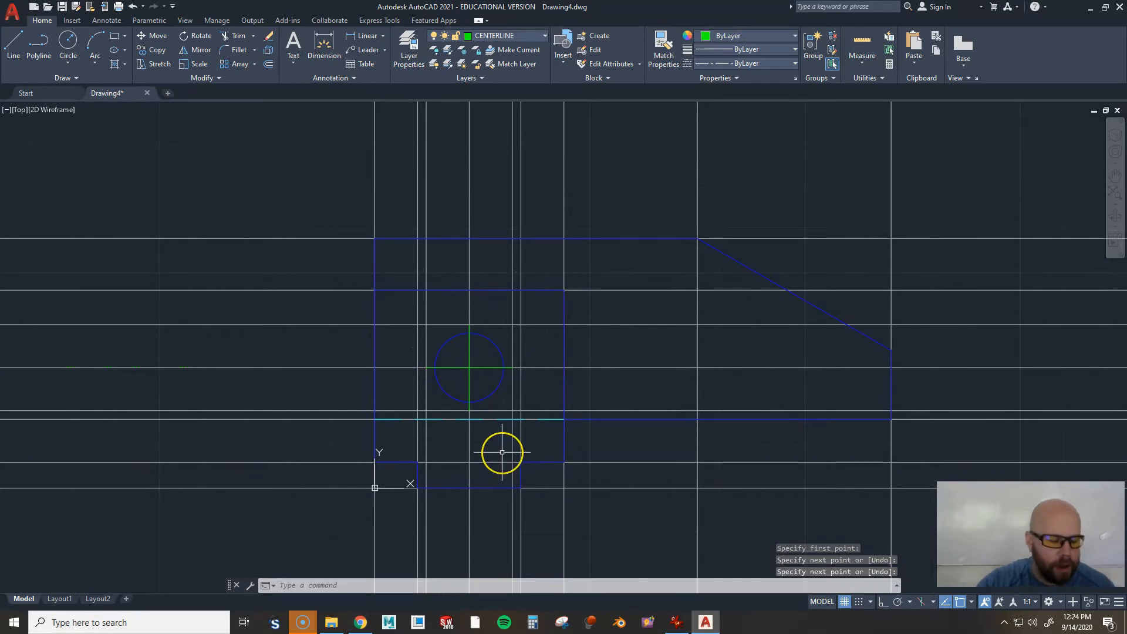
Erase the four offset construction lines surrounding the hole that marked the ends of the centerlines
text(e)
key(Return)
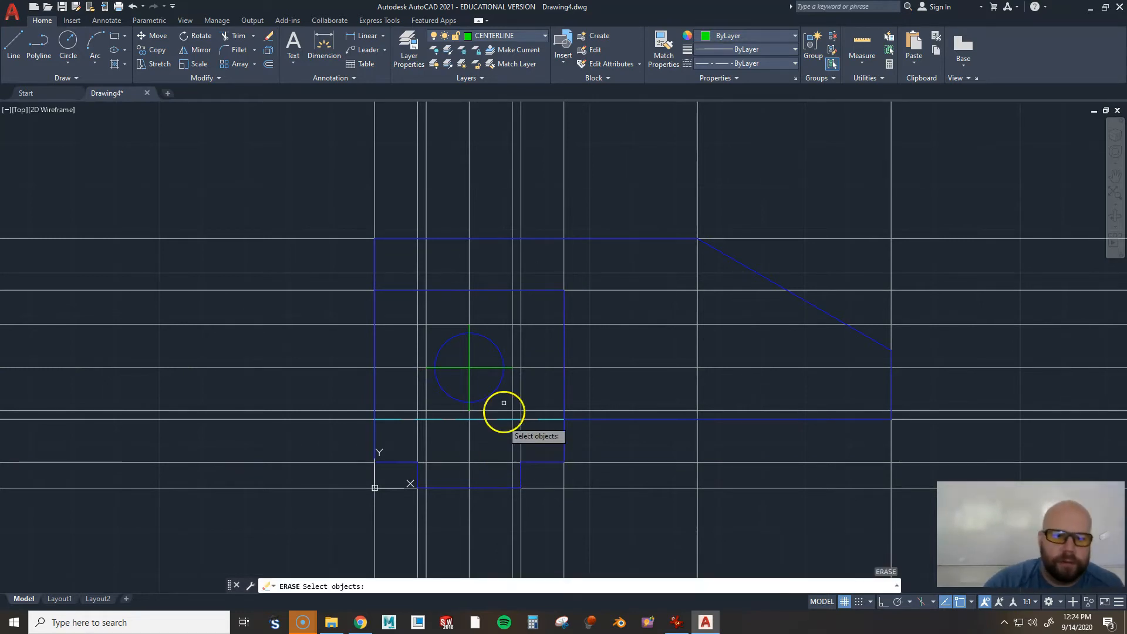
click(512, 344)
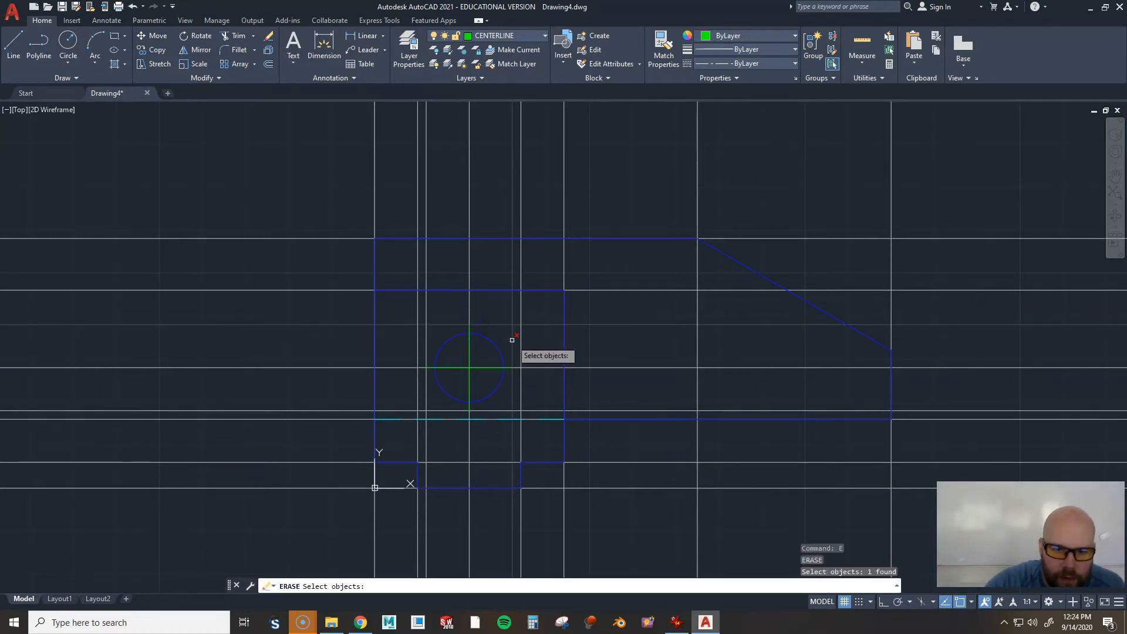
click(508, 368)
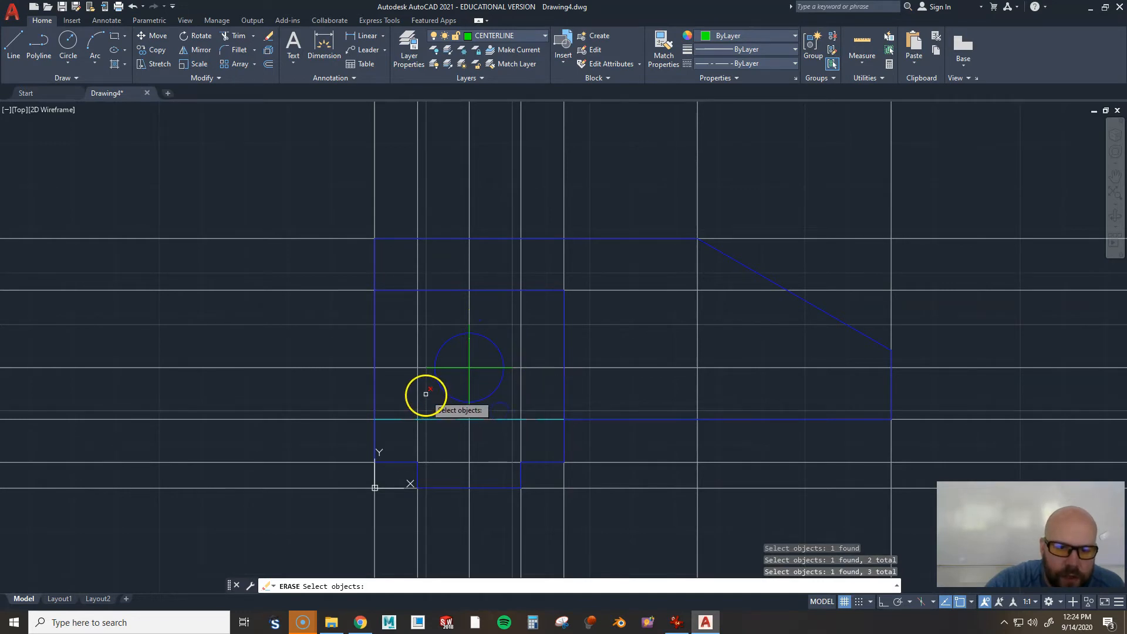
click(488, 419)
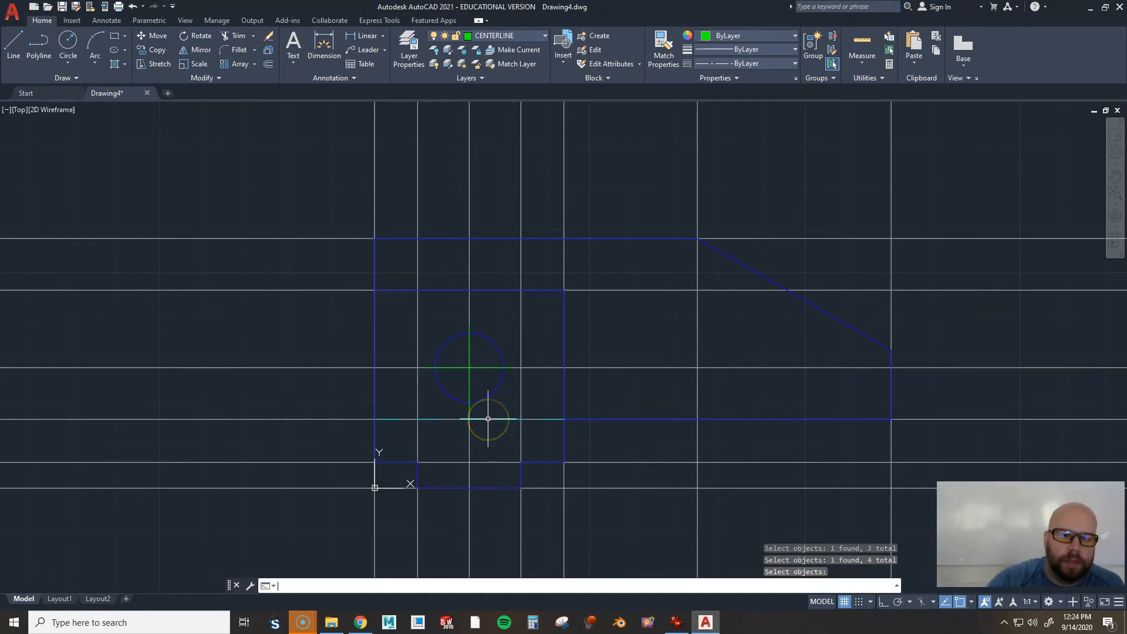
key(Return)
Turn off the CONSTRUCTION layer so only the bracket's object, hidden and center lines are displayed
click(483, 39)
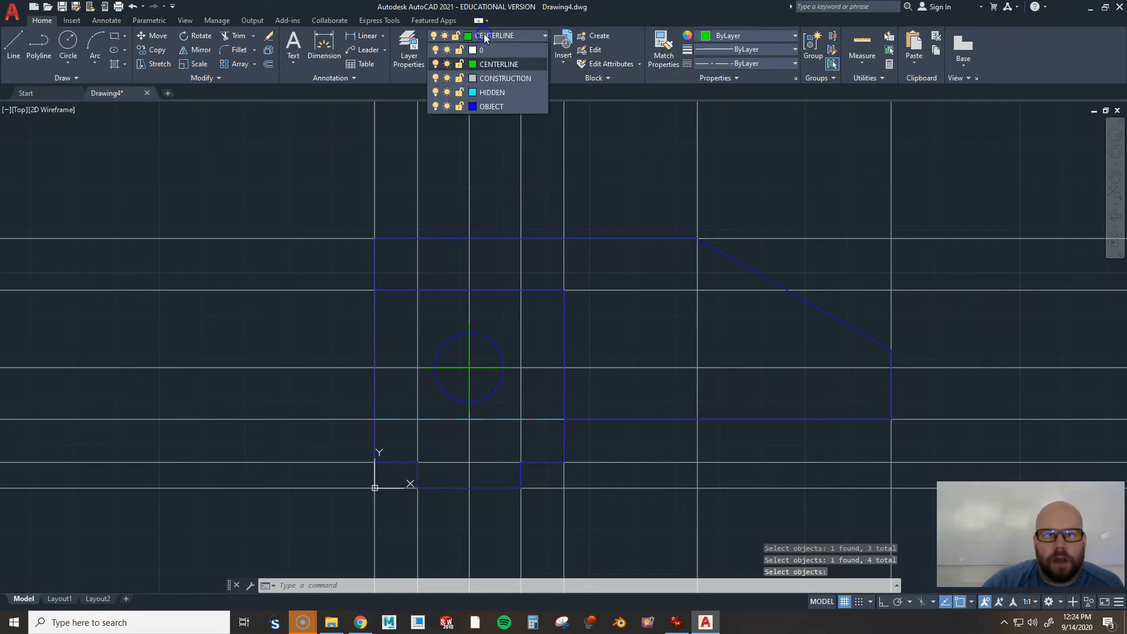
click(434, 78)
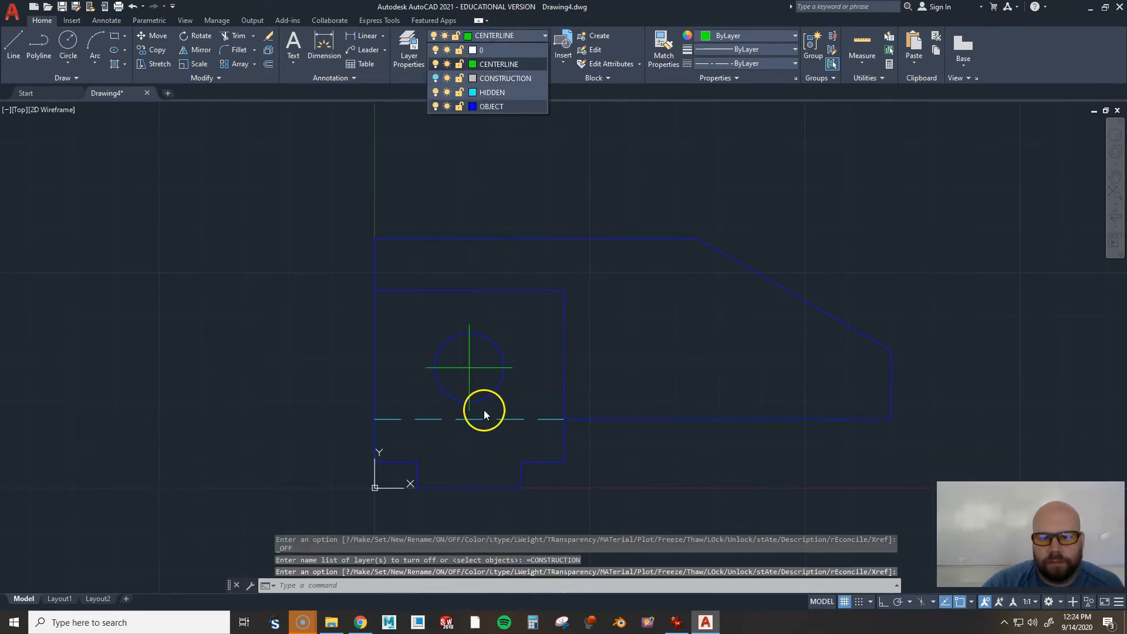
click(644, 366)
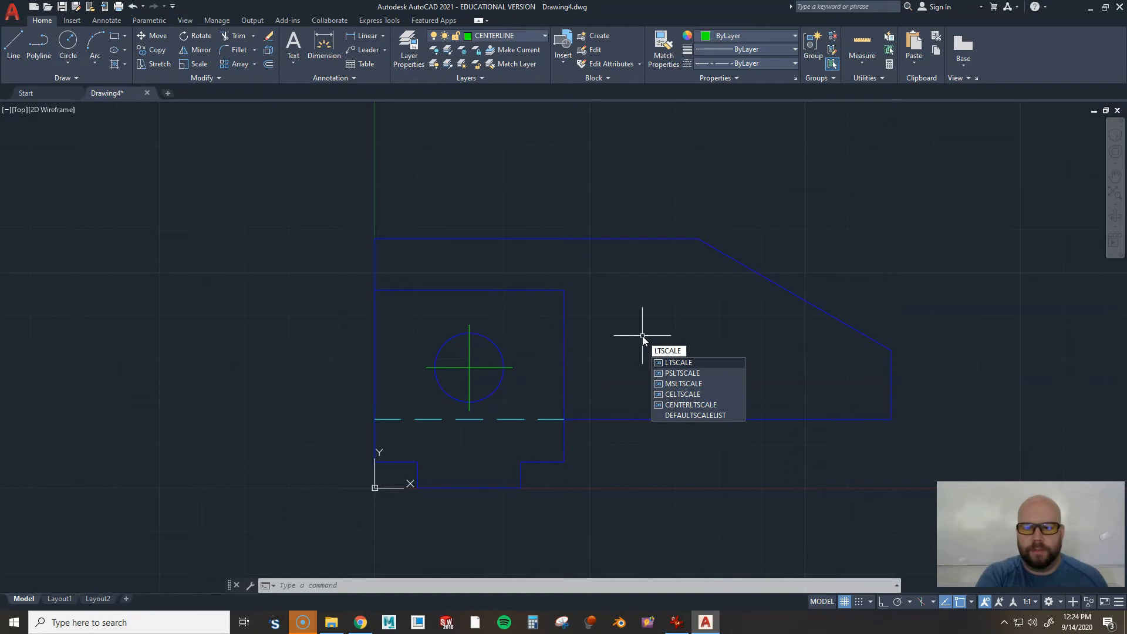
Try a smaller global linetype scale factor with LTSCALE, and undo that change
key(Return)
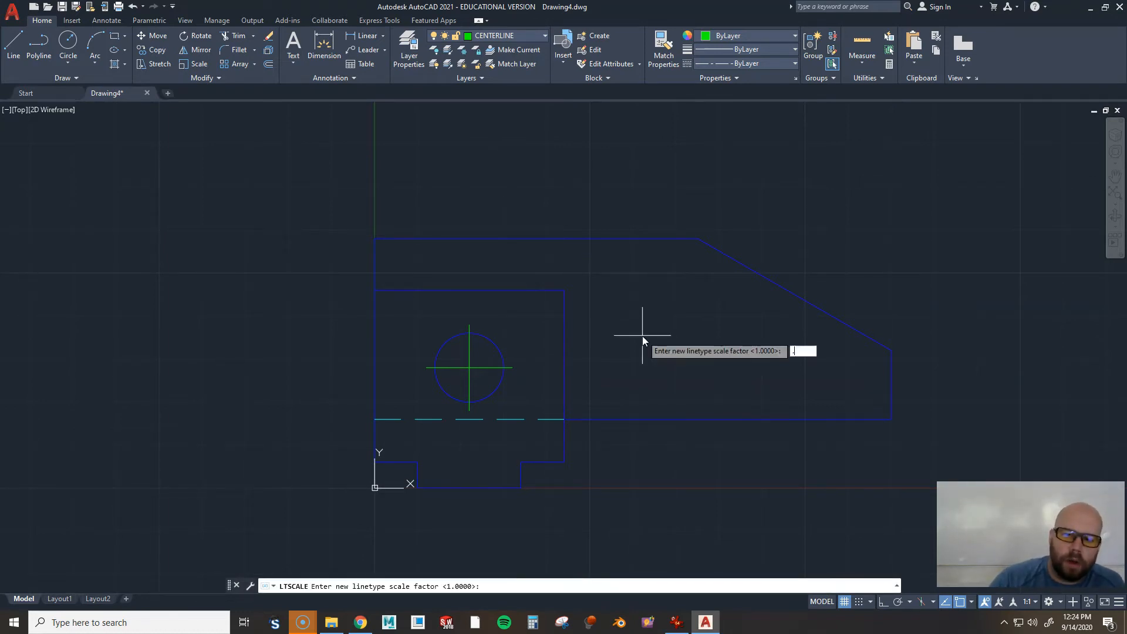
key(Return)
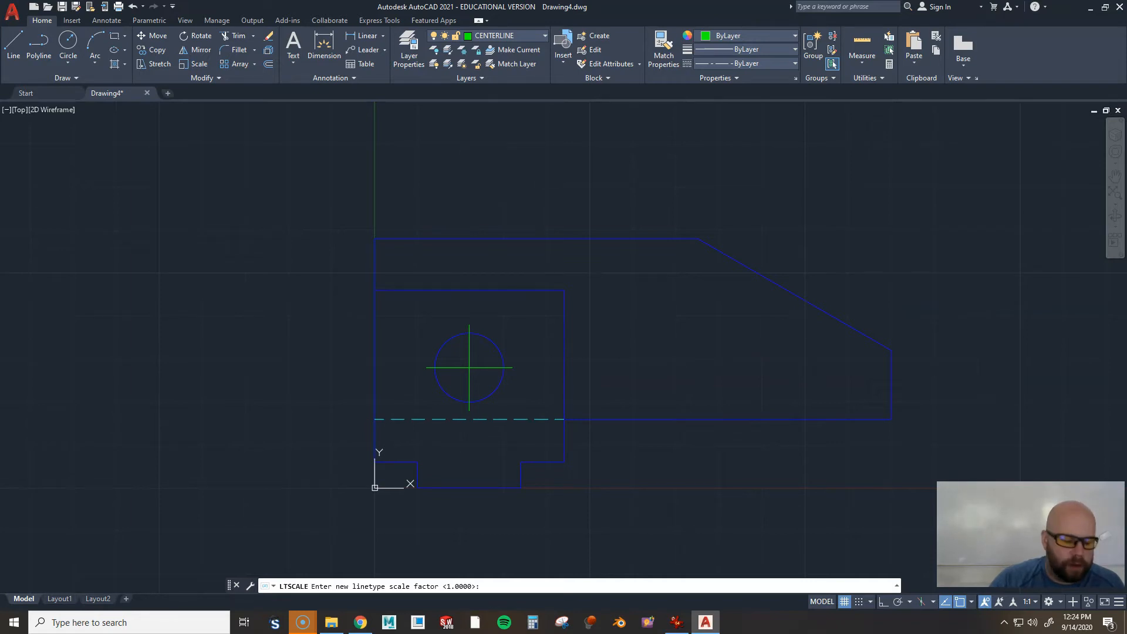
key(ctrl+z)
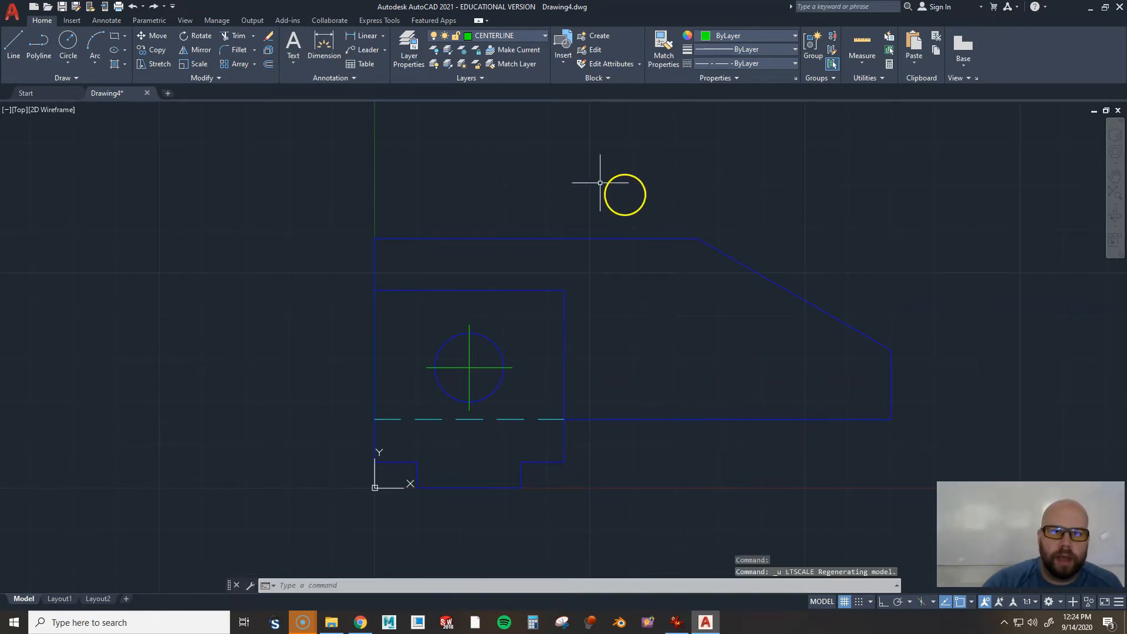
Open the linetype choices for the CENTERLINE layer and load the CENTER2 linetype from acadiso.lin
click(499, 36)
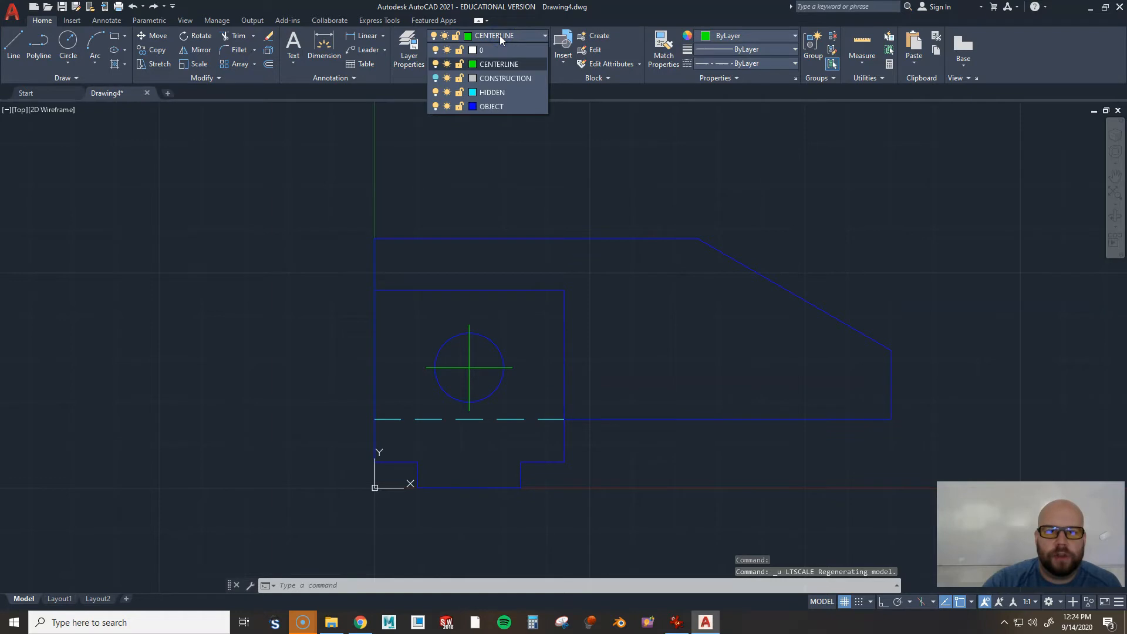
click(401, 39)
click(405, 42)
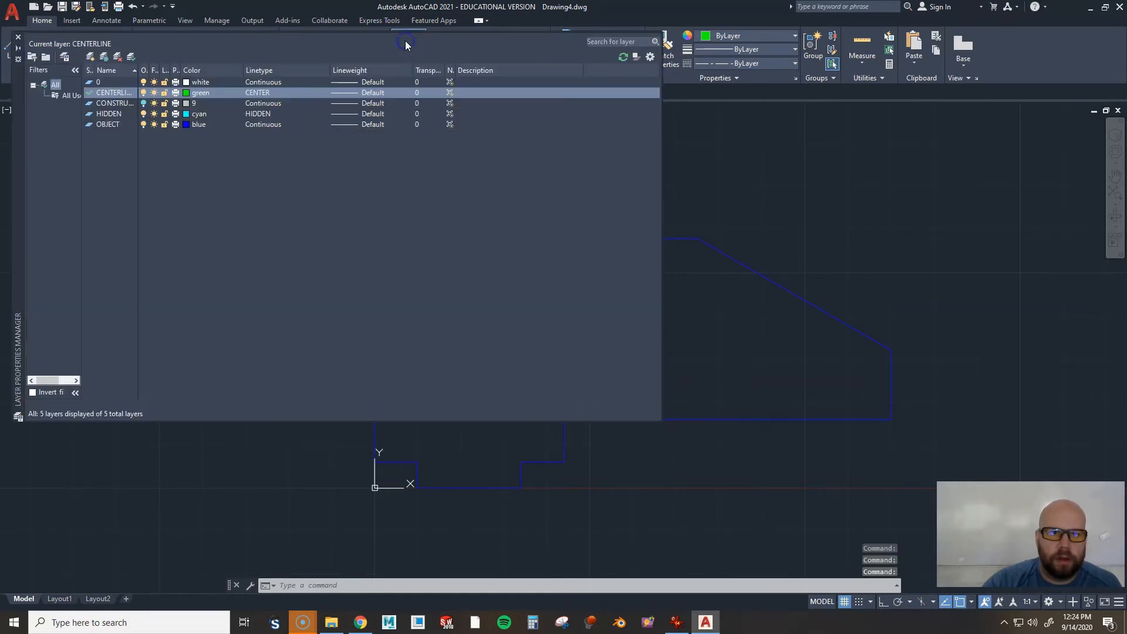
click(260, 98)
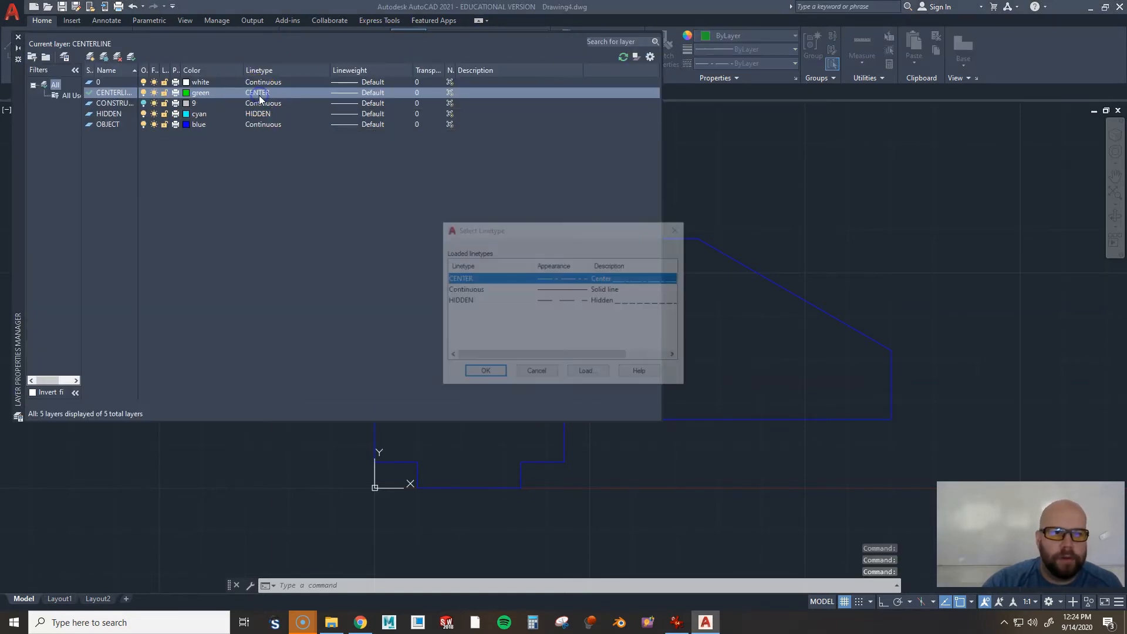
click(588, 374)
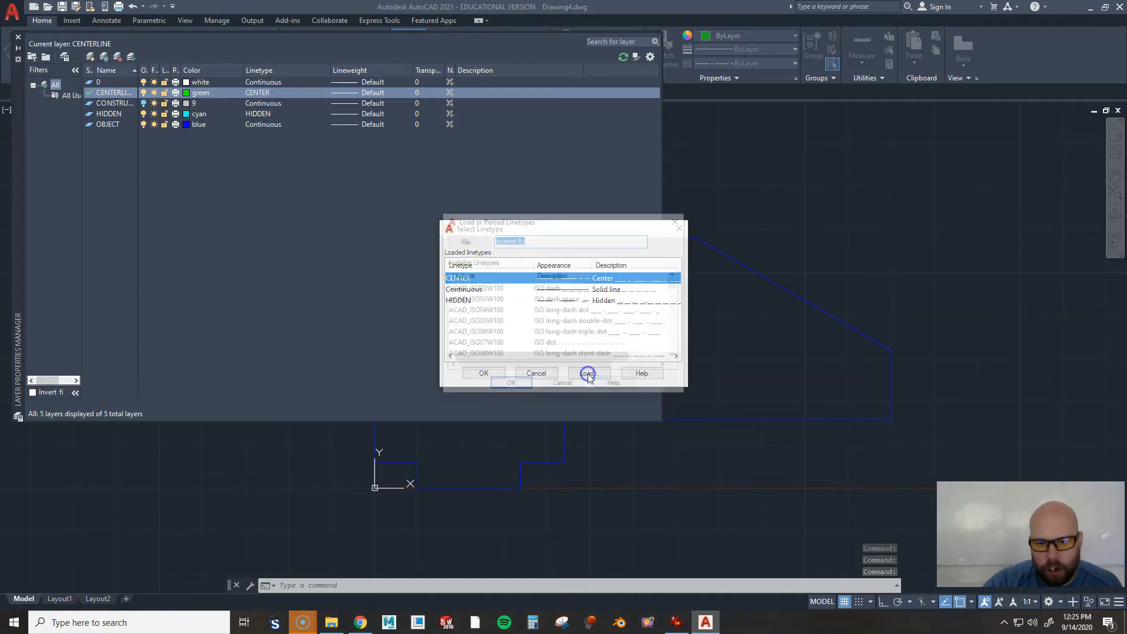
scroll(541, 346, down, 4)
scroll(541, 346, down, 2)
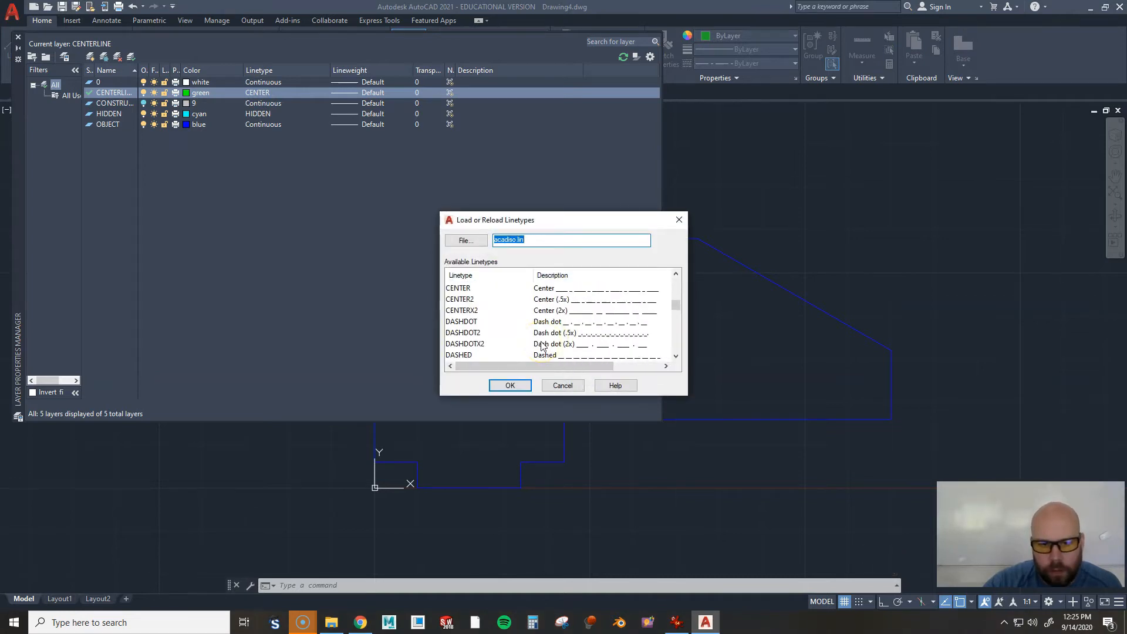
click(470, 300)
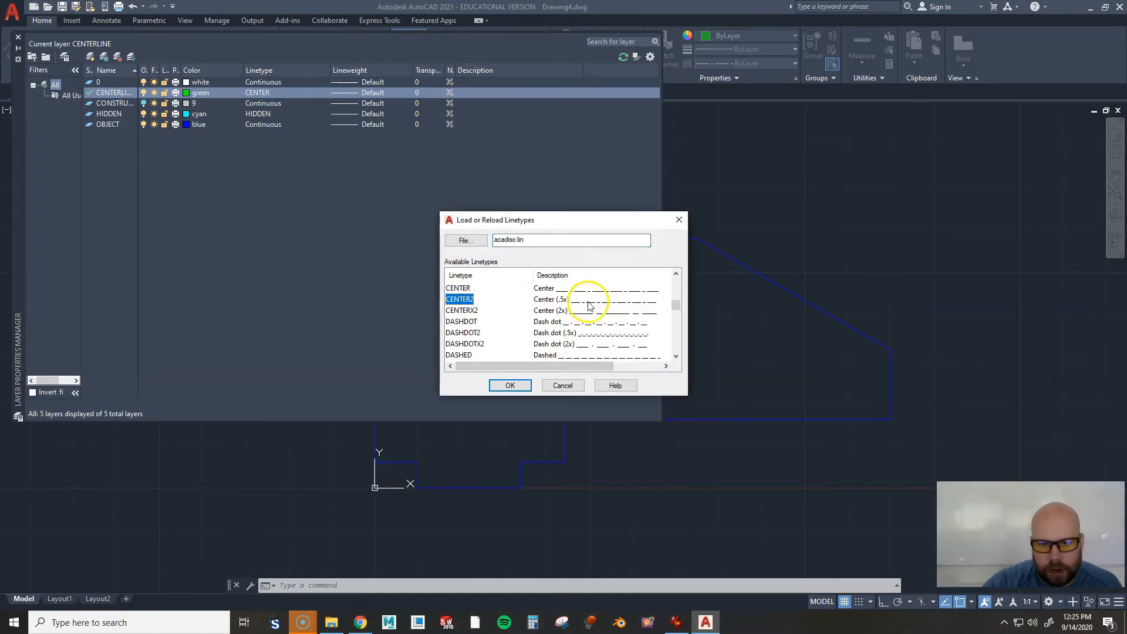
click(510, 385)
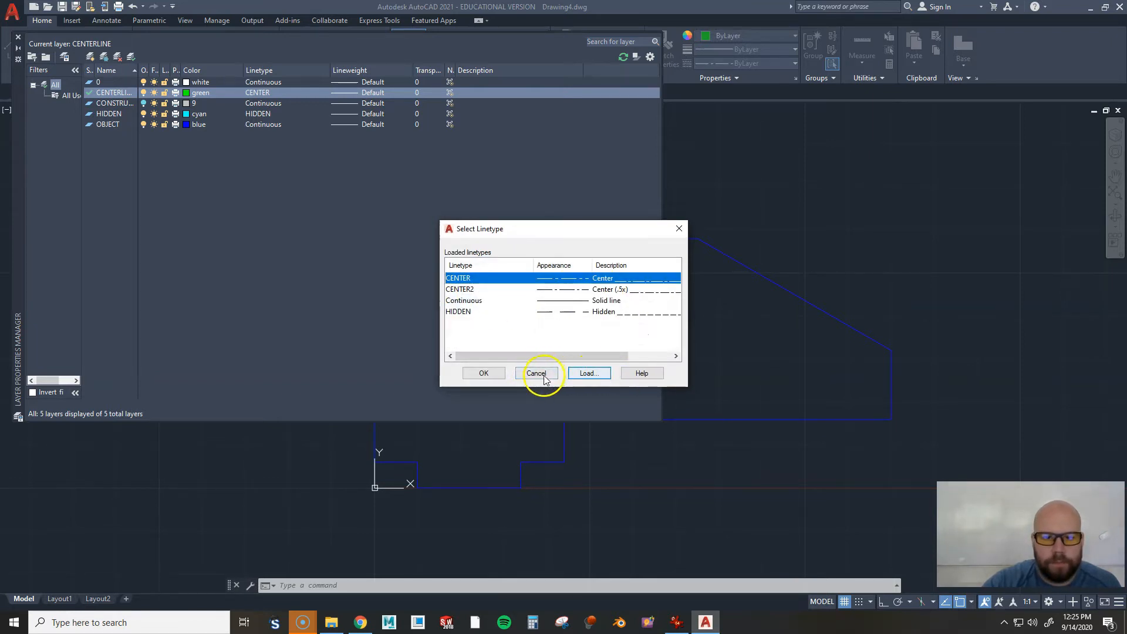
Assign the CENTER2 linetype to the CENTERLINE layer and close the layer properties manager
click(470, 290)
click(481, 373)
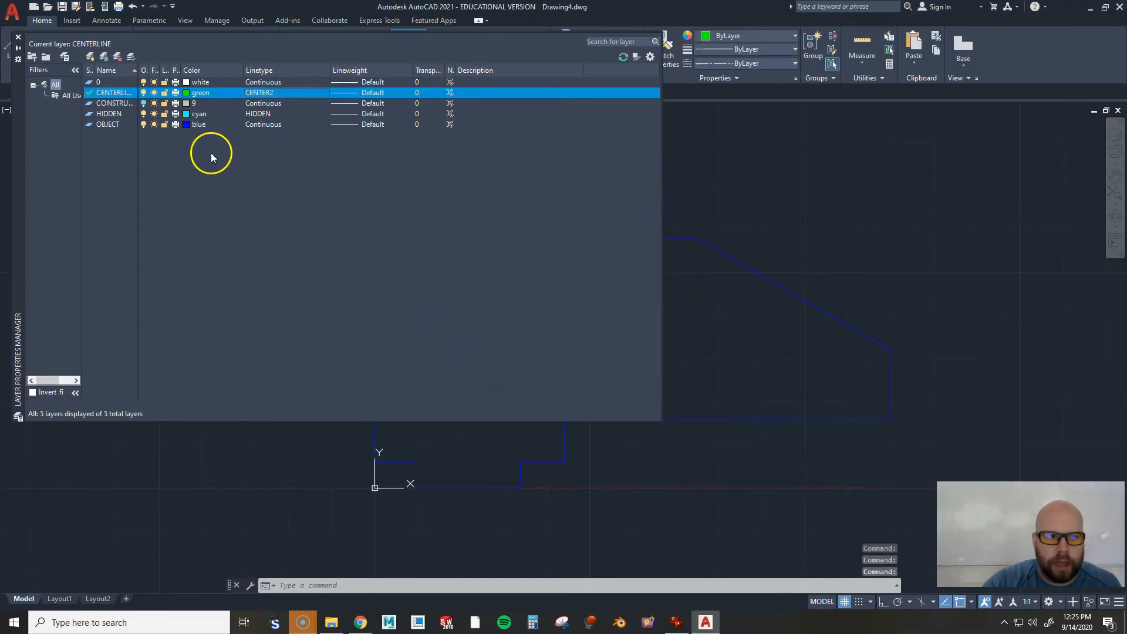
click(18, 37)
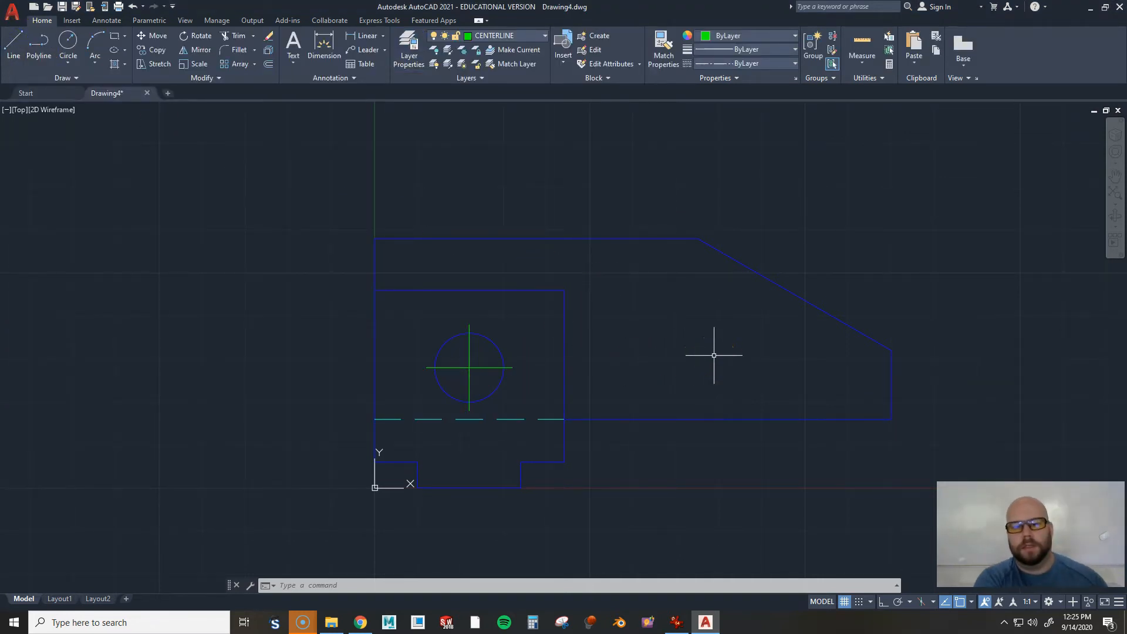
Reduce the drawing's global linetype scale factor with LTSCALE to shorten the dashes of the centerlines and hidden line
text(LTSCAL)
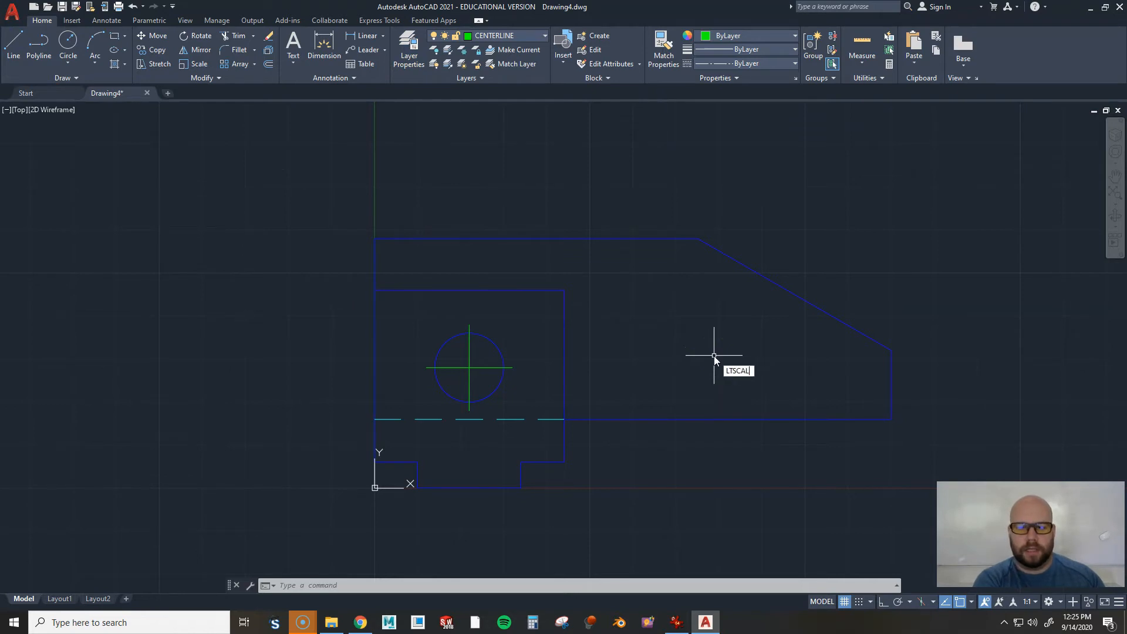
text(E)
key(Return)
key(Return)
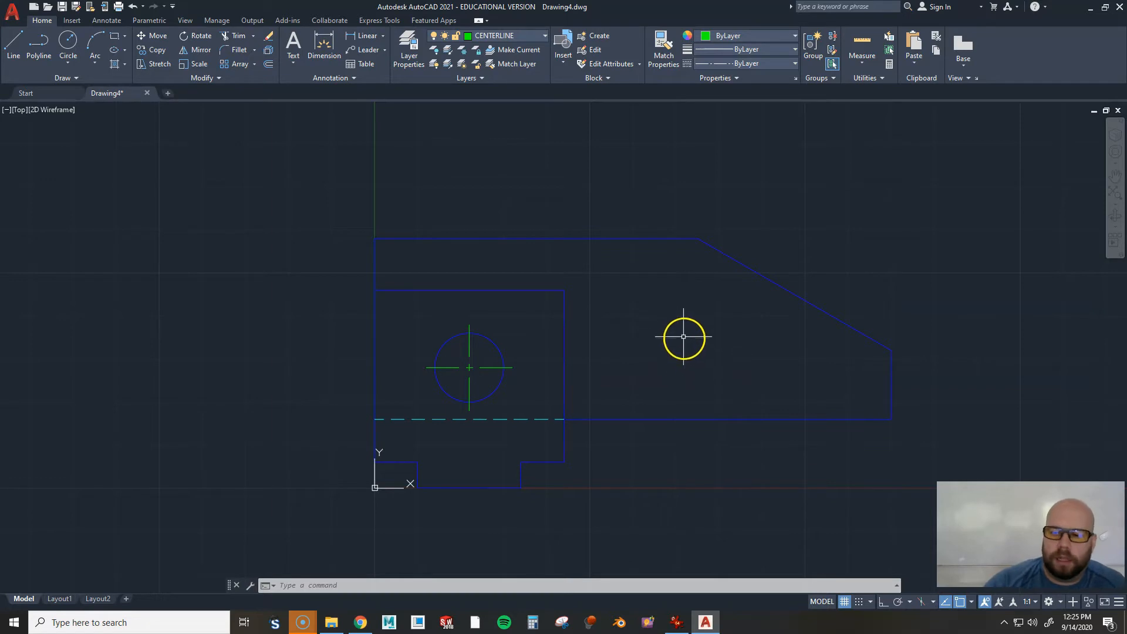
Turn the CONSTRUCTION layer back on to display the construction lines
scroll(643, 337, down, 2)
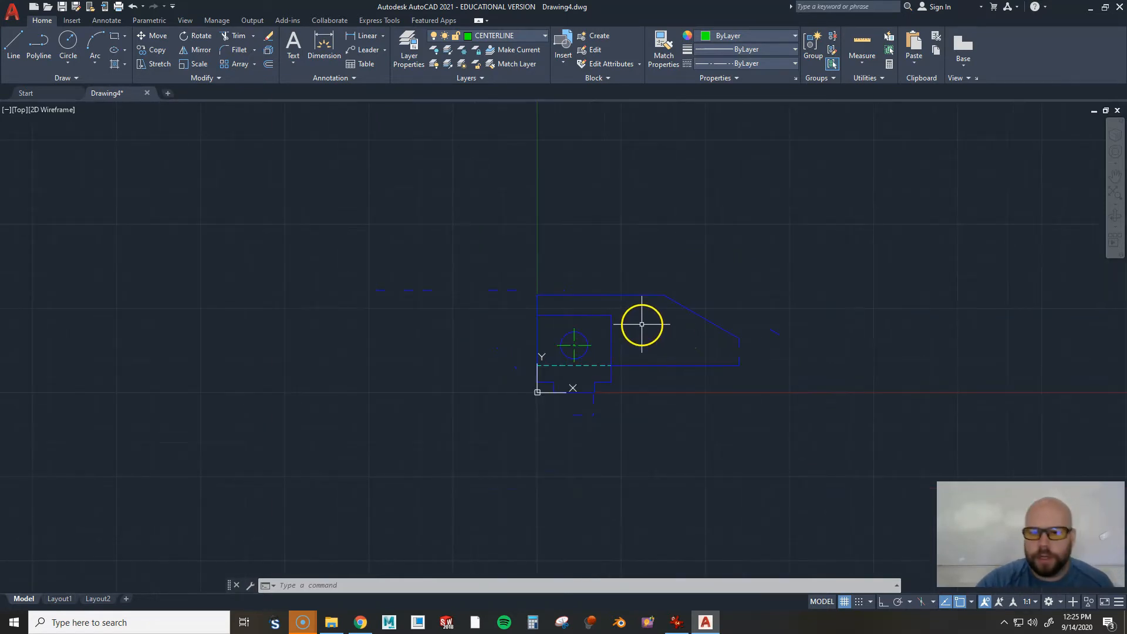
scroll(612, 350, down, 2)
mouse_move(596, 371)
middle_down()
mouse_move(604, 365)
mouse_move(574, 380)
mouse_move(554, 370)
middle_up()
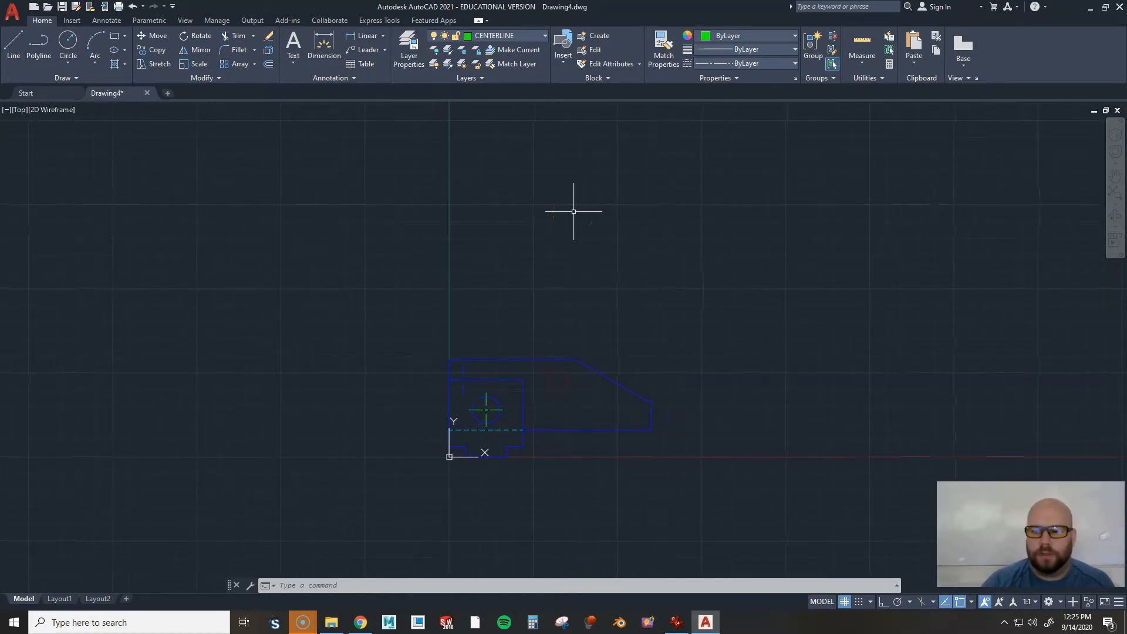
click(493, 37)
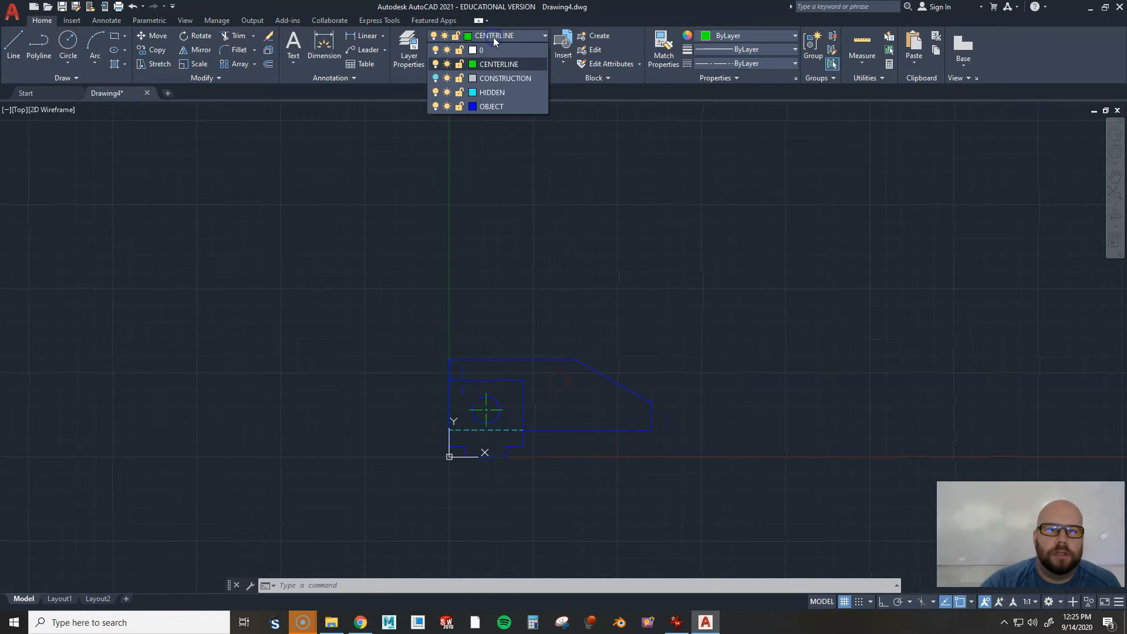
click(436, 78)
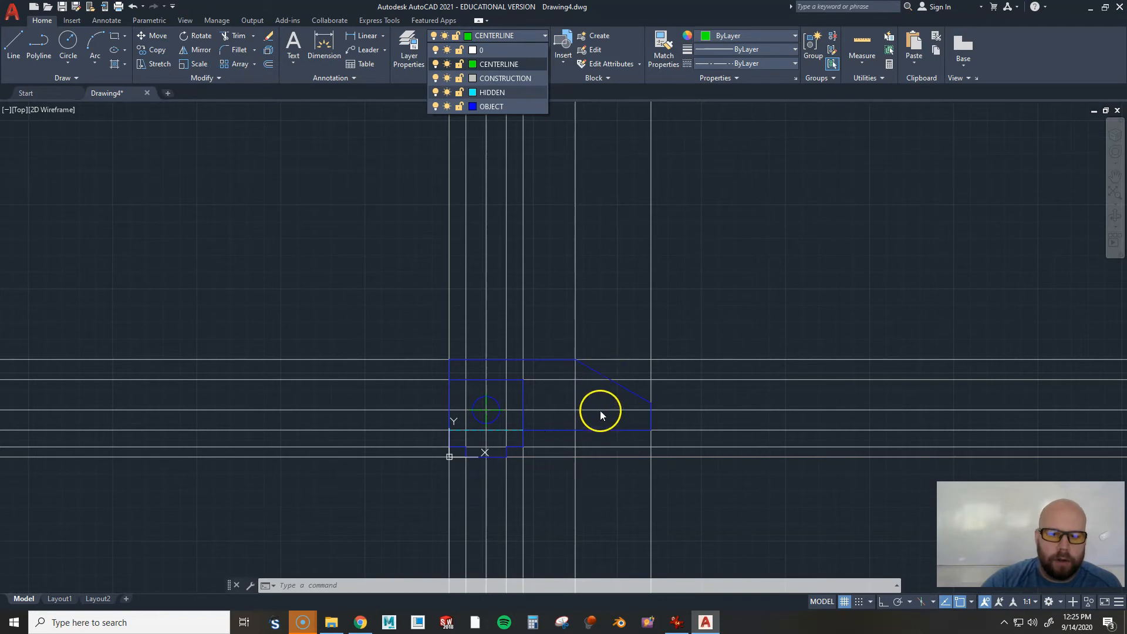
Make room above the front view and set CONSTRUCTION as the current layer
middle_drag(784, 273, 777, 345)
middle_drag(769, 254, 756, 309)
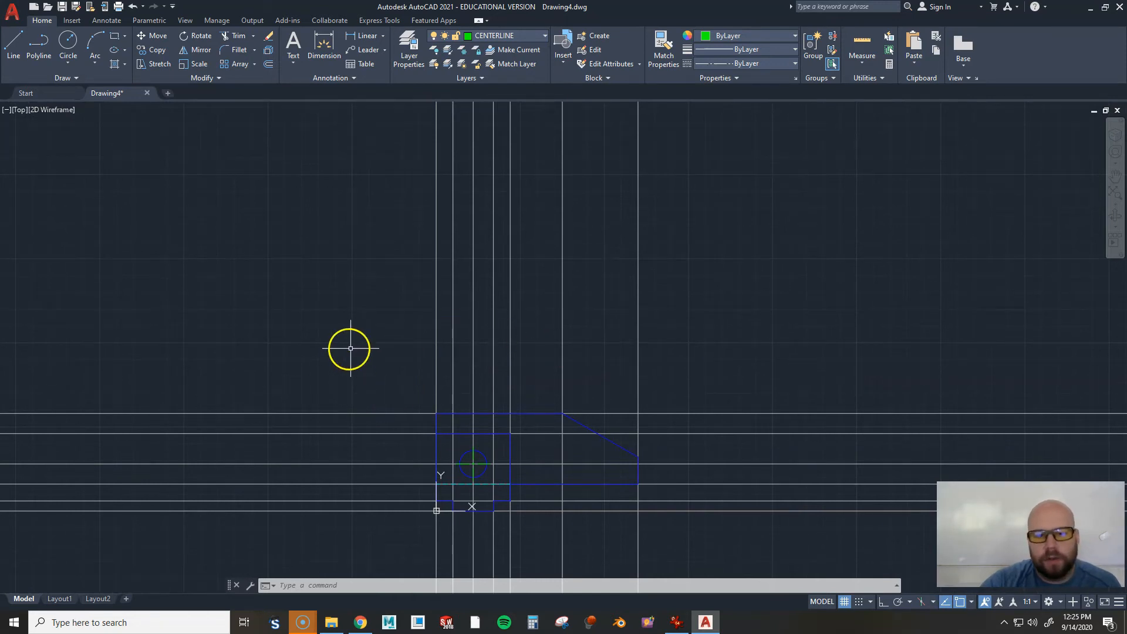
click(515, 36)
click(506, 78)
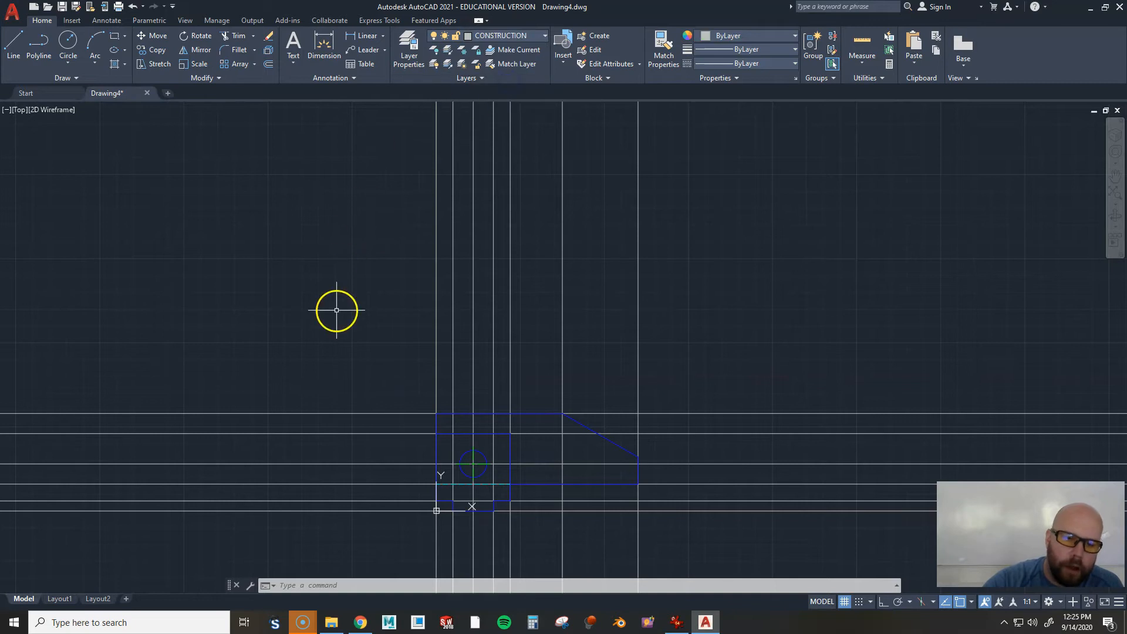
Check the bracket reference image and offset the front view's top construction line 20 mm upward as the top view's base line
text(o)
key(Return)
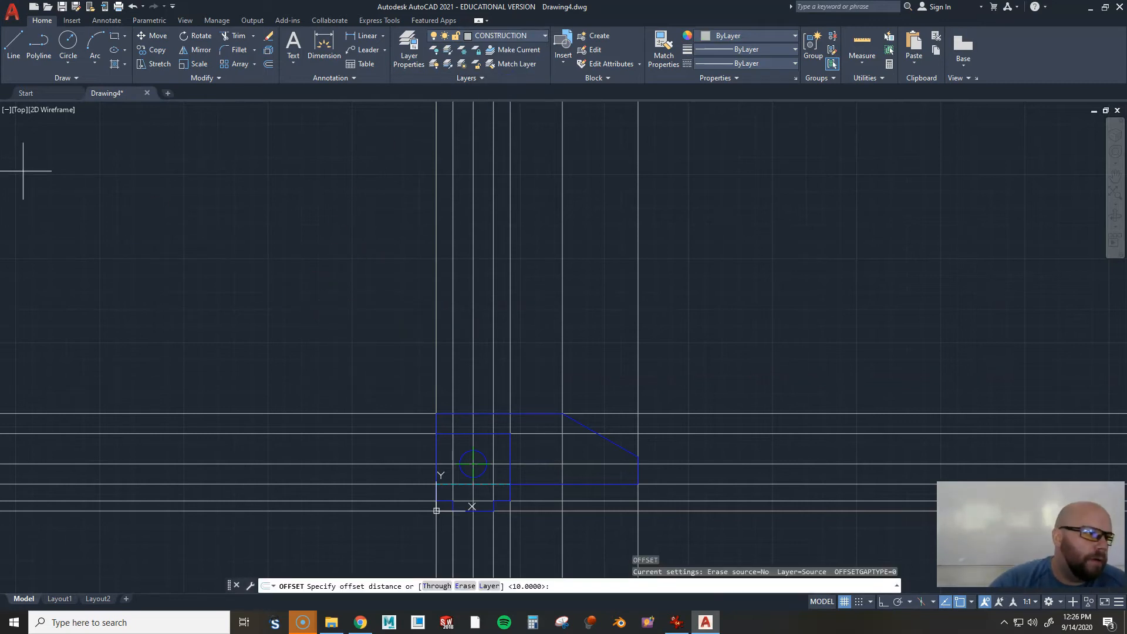
key(alt+Tab)
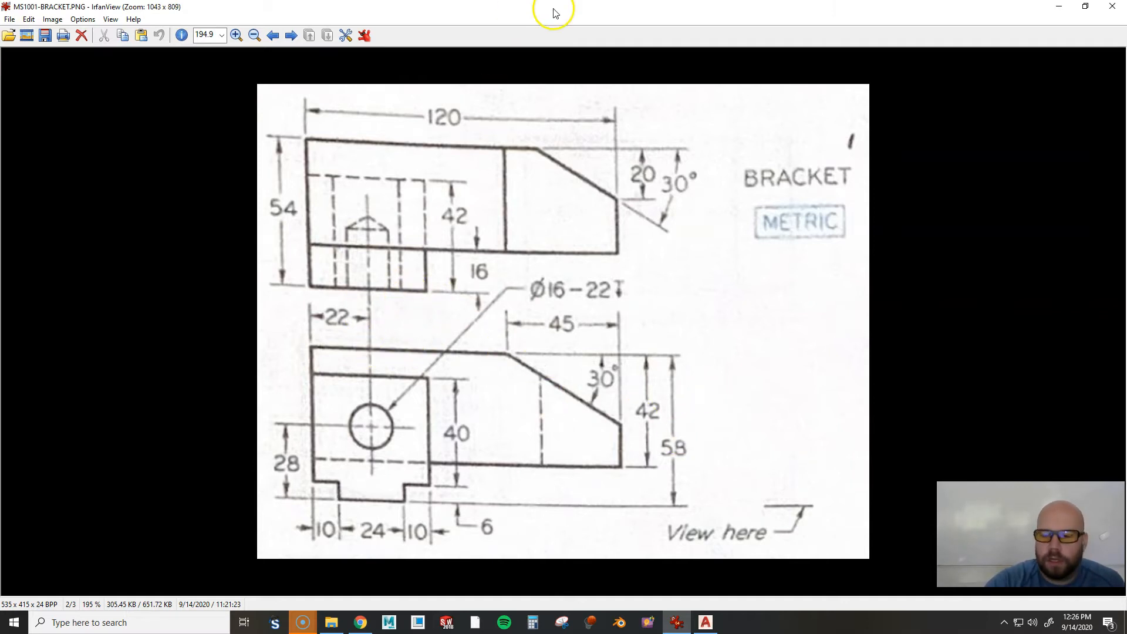
drag(575, 8, 0, 138)
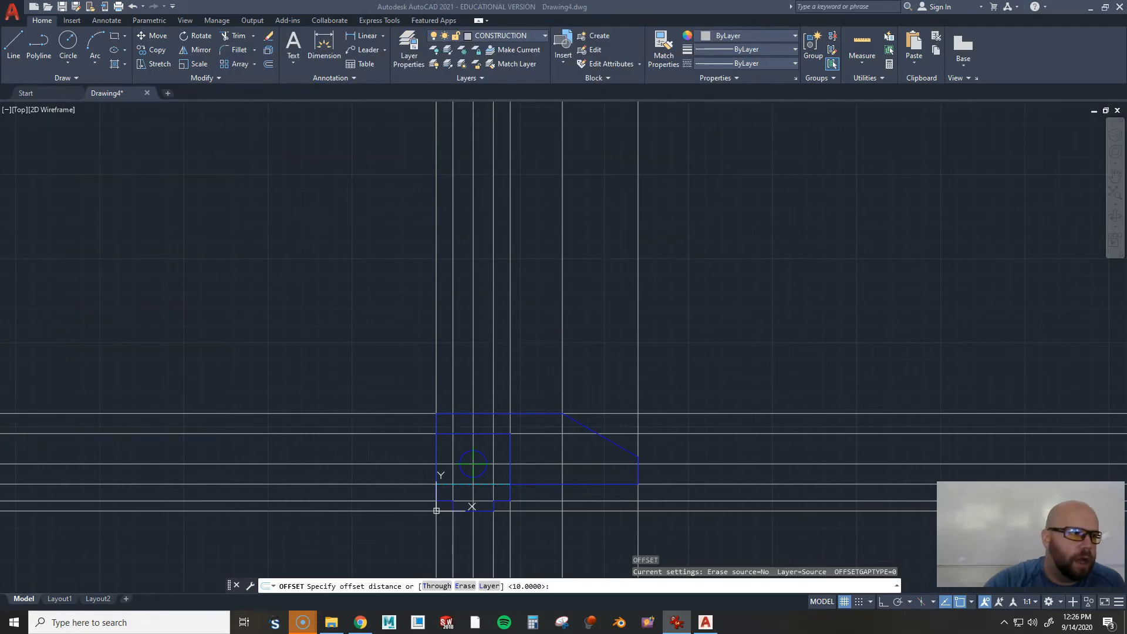
click(309, 324)
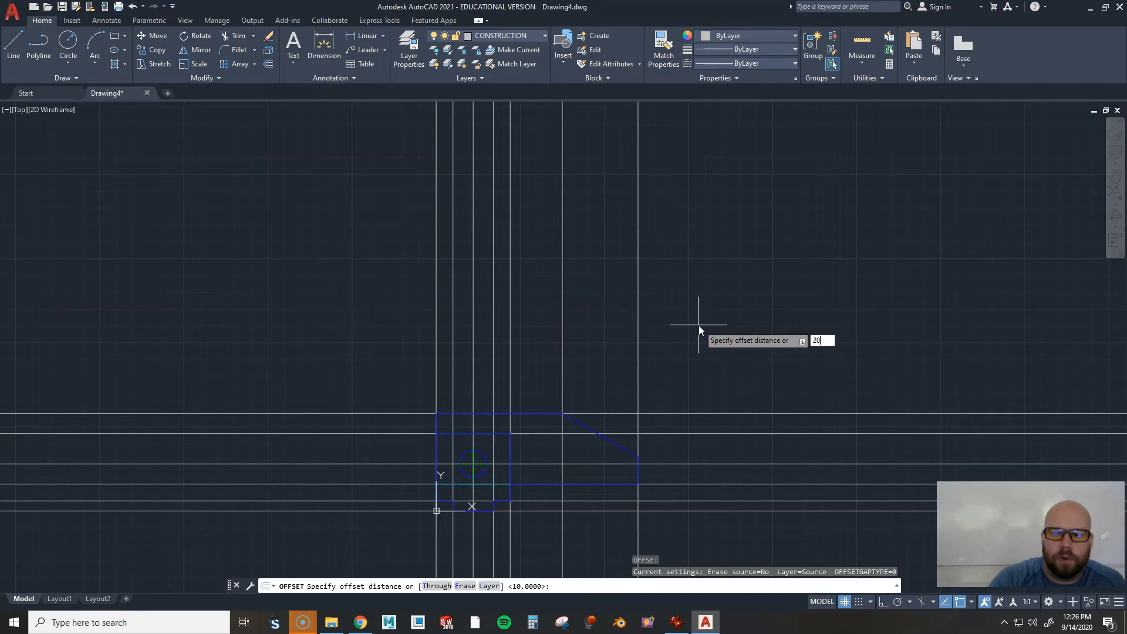
text(20)
key(Return)
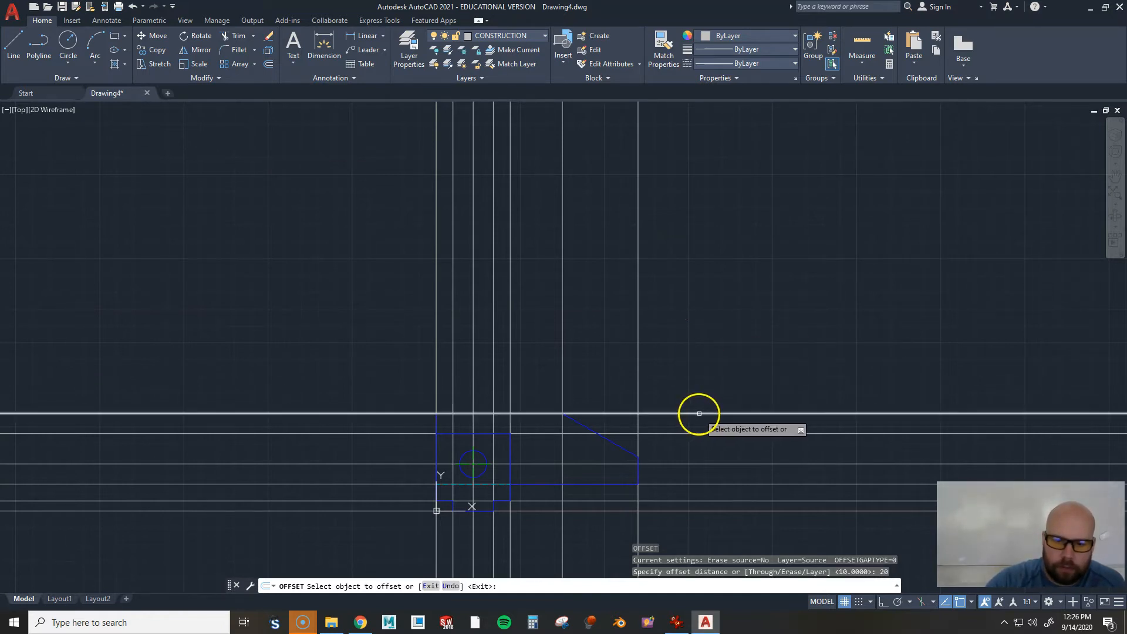
click(699, 414)
click(693, 317)
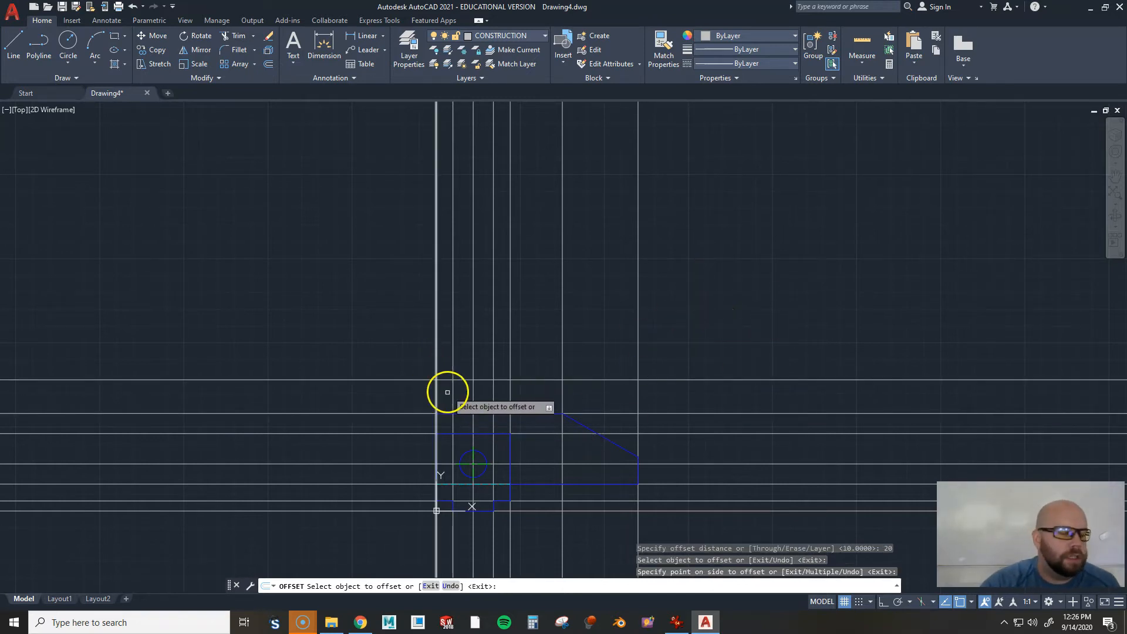
Examine the top view's depth dimensions and the hole note in the MS1001-BRACKET.PNG reference image in IrfanView
drag(0, 251, 721, 1)
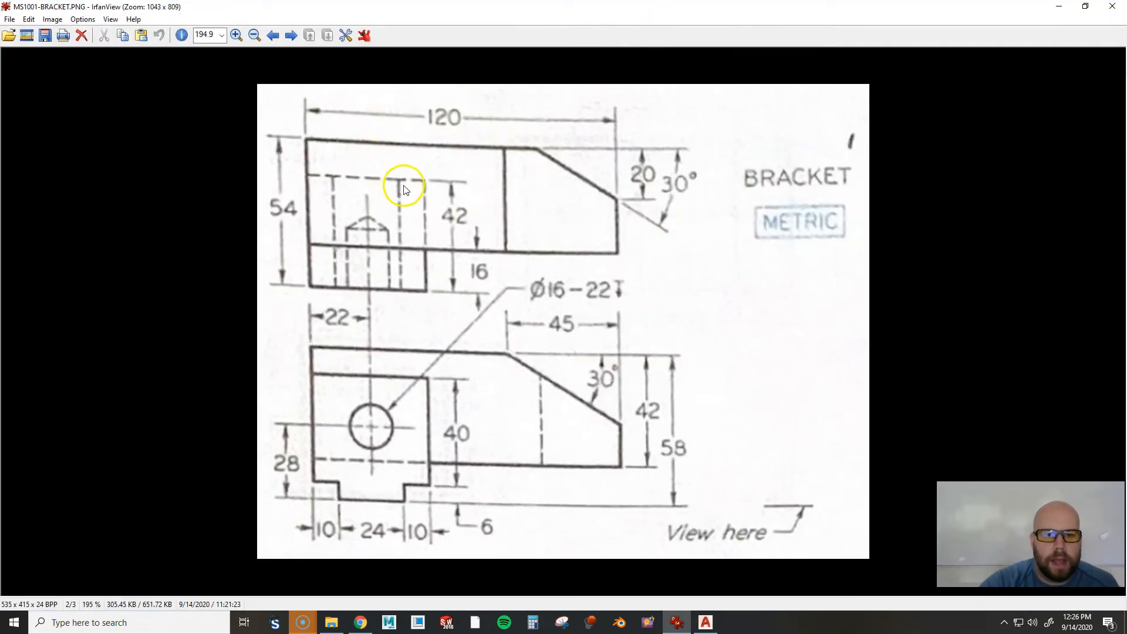
key(ctrl)
key(ctrl)
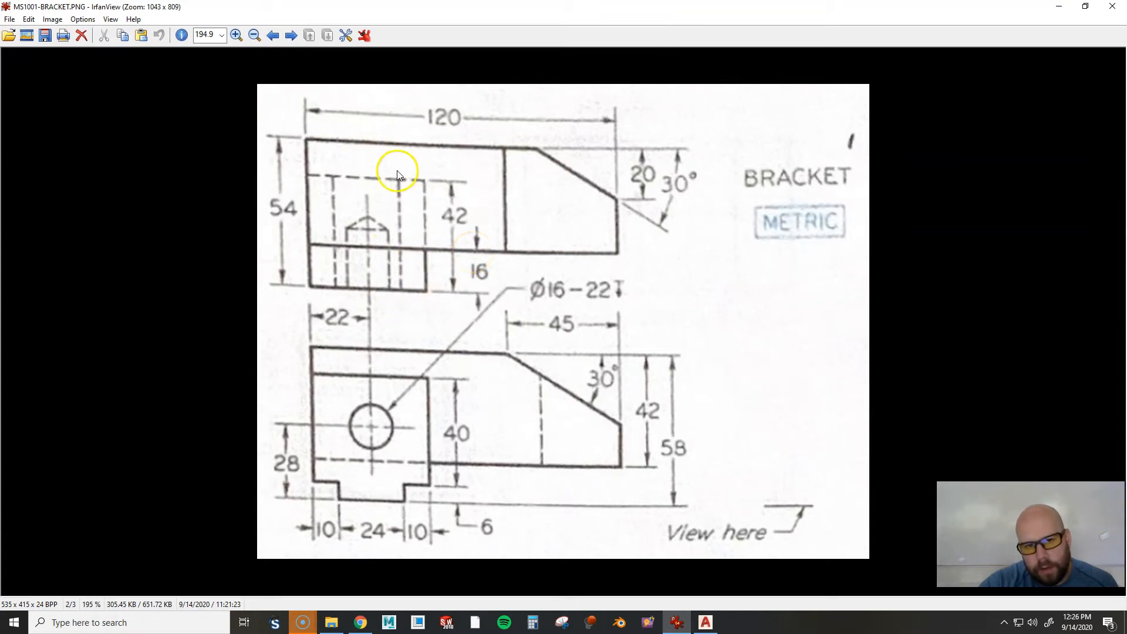
key(ctrl)
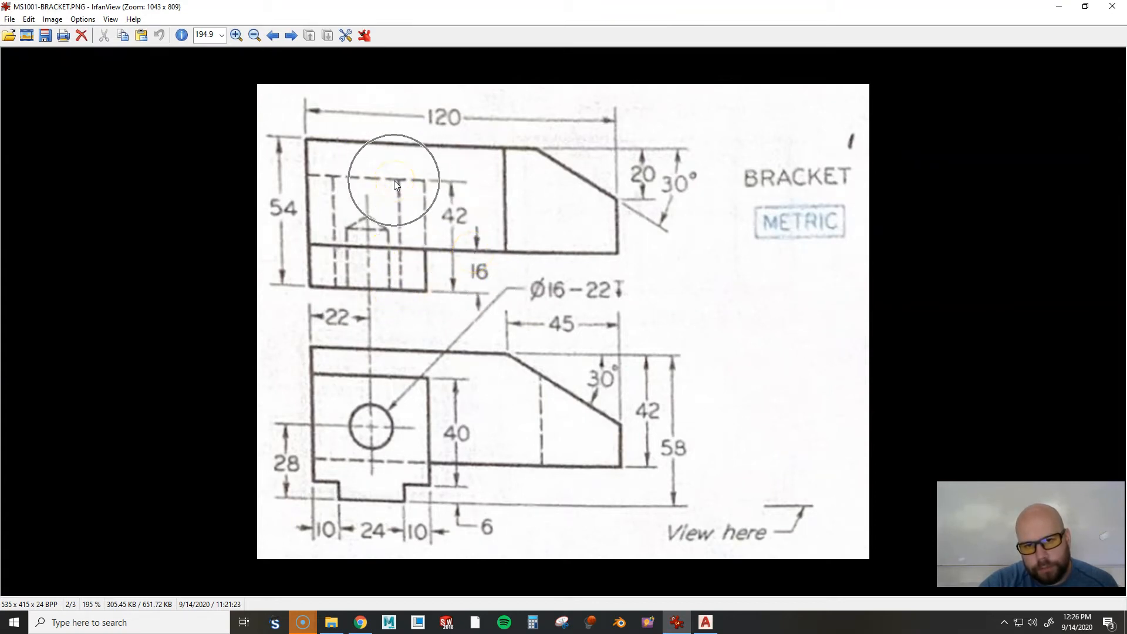
key(ctrl)
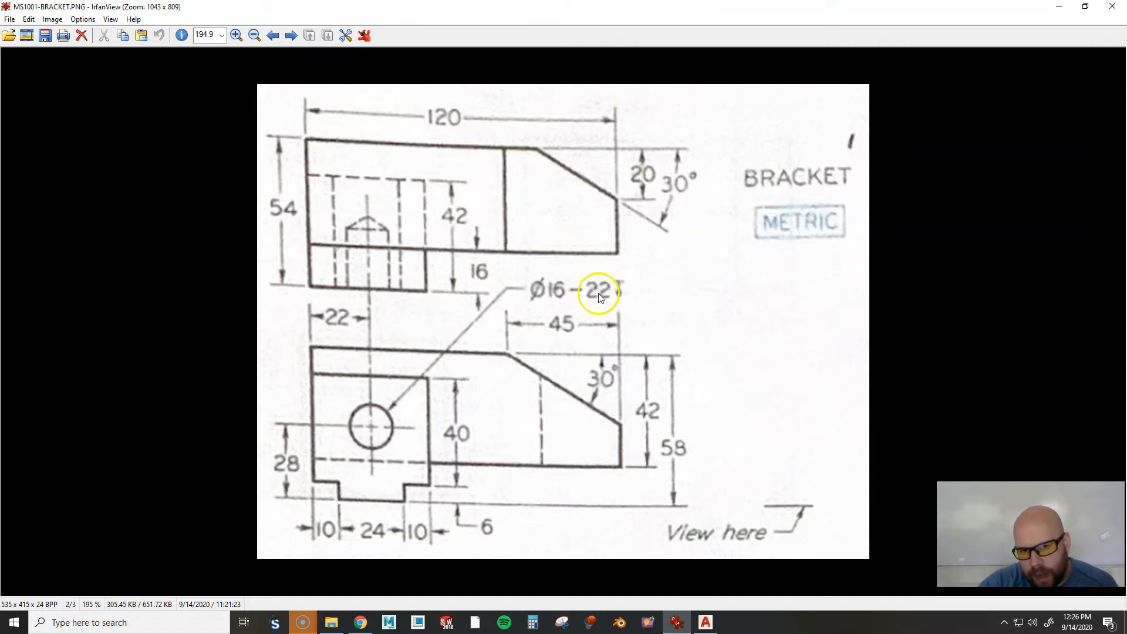
drag(653, 9, 0, 221)
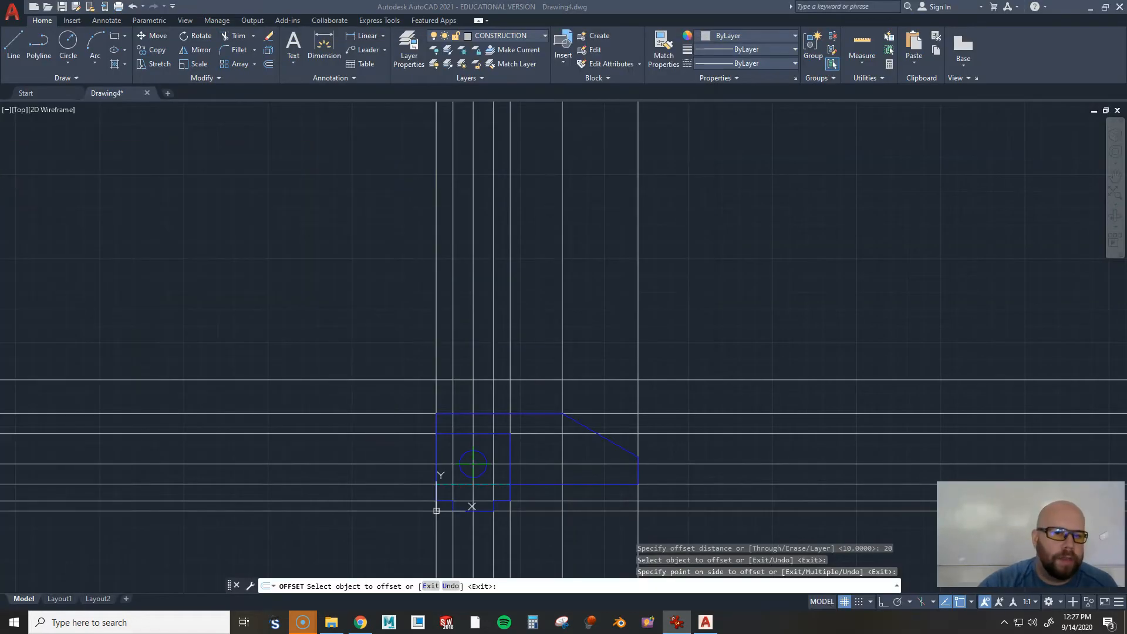
click(767, 252)
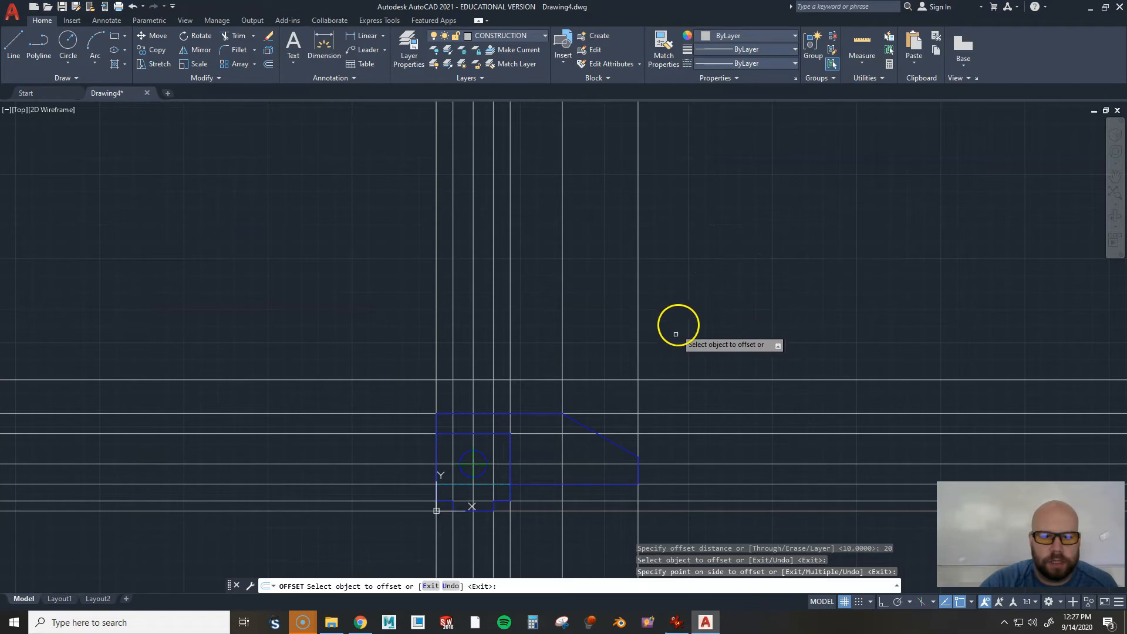
Offset the top view's base construction line 16 mm upward
key(Return)
key(Return)
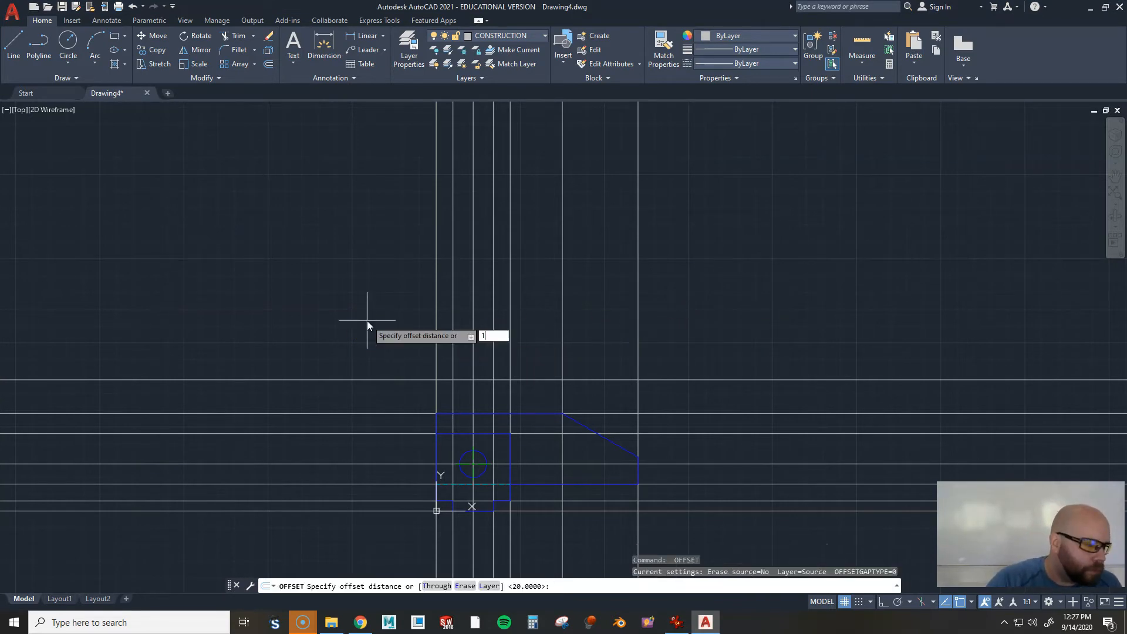
key(Return)
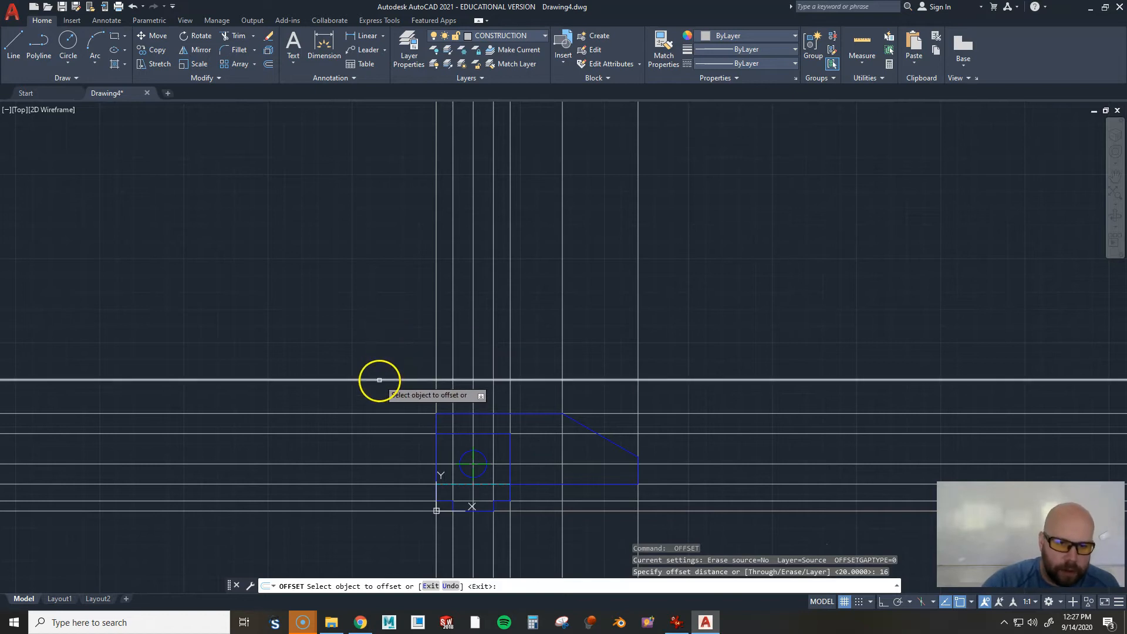
click(382, 379)
click(378, 337)
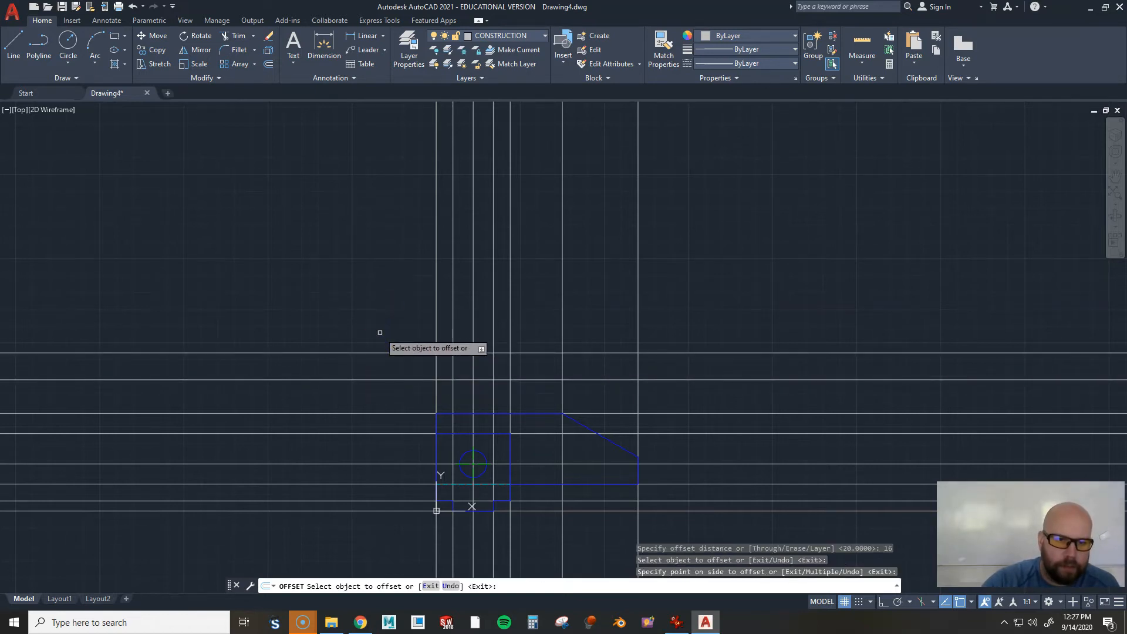
Offset the top view's base construction line 42 mm upward
key(Return)
key(Return)
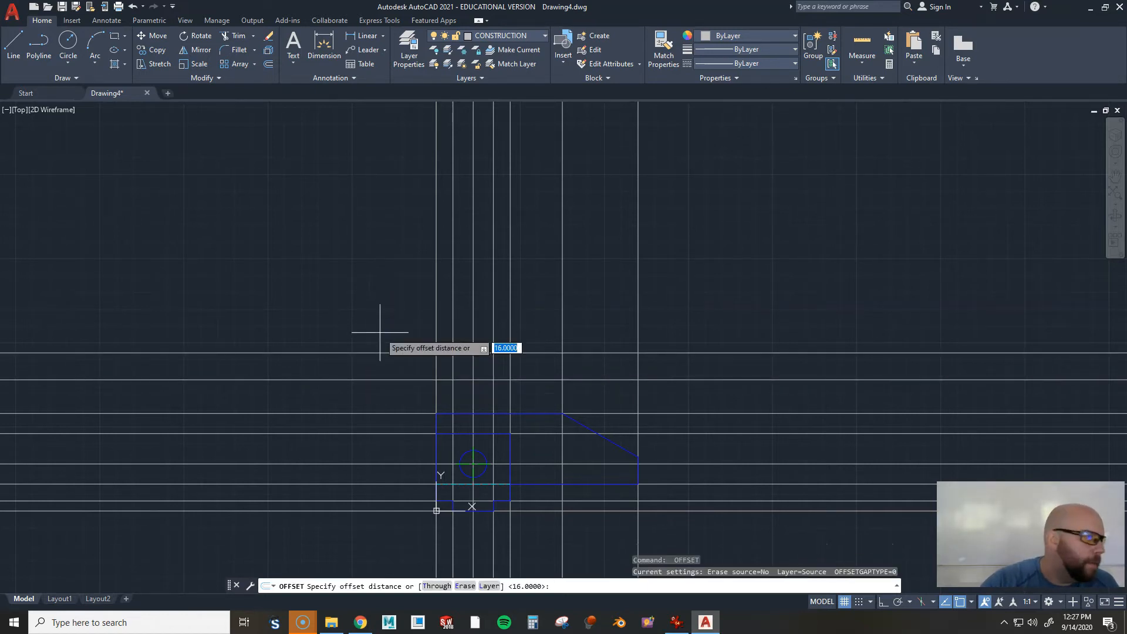
text(42)
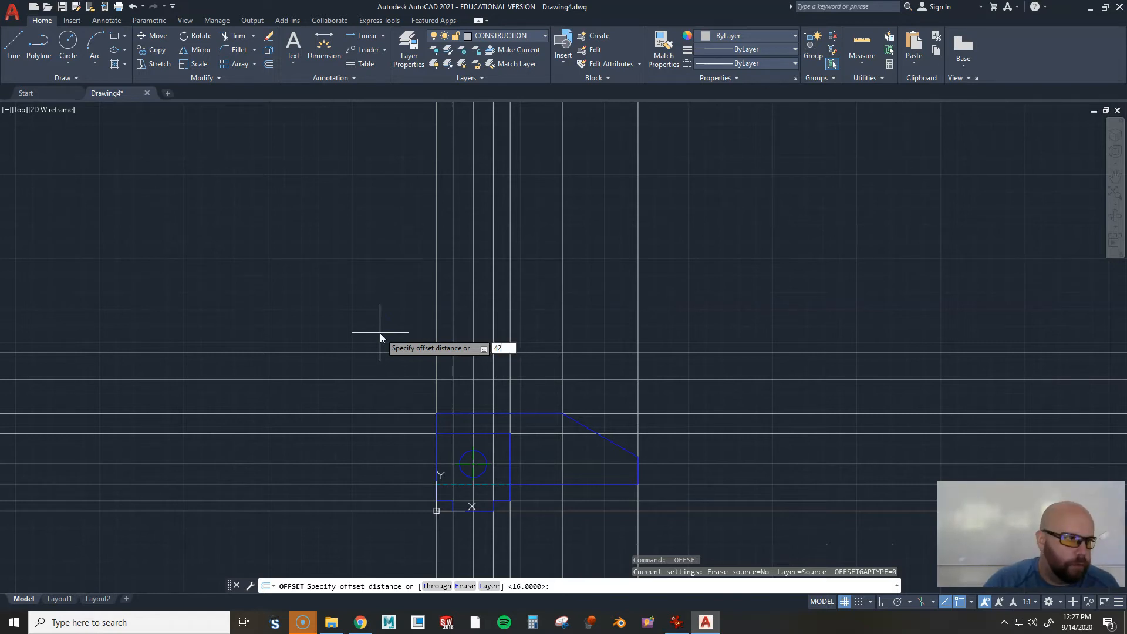
key(Return)
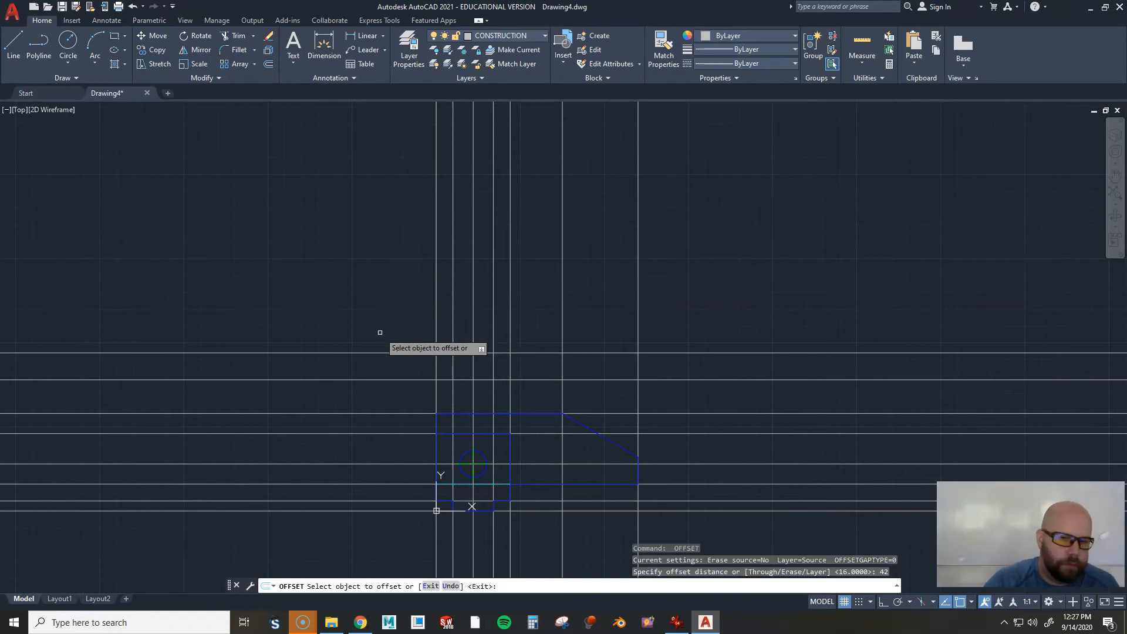
click(391, 379)
click(390, 284)
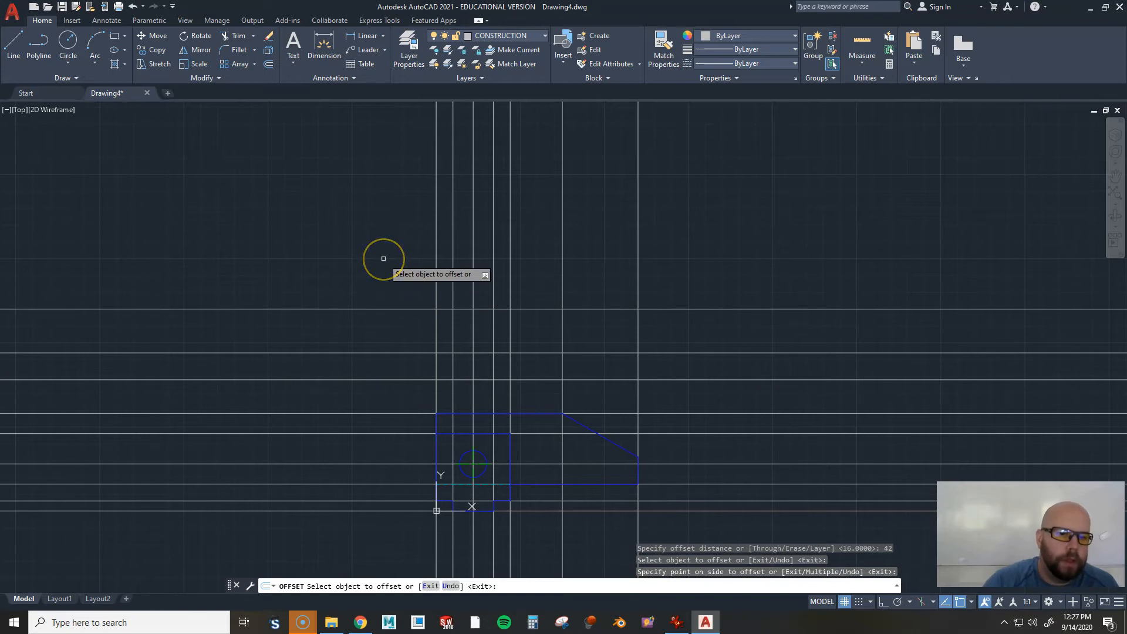
Offset the top view's base construction line 54 mm upward to locate its back edge
key(Return)
key(Return)
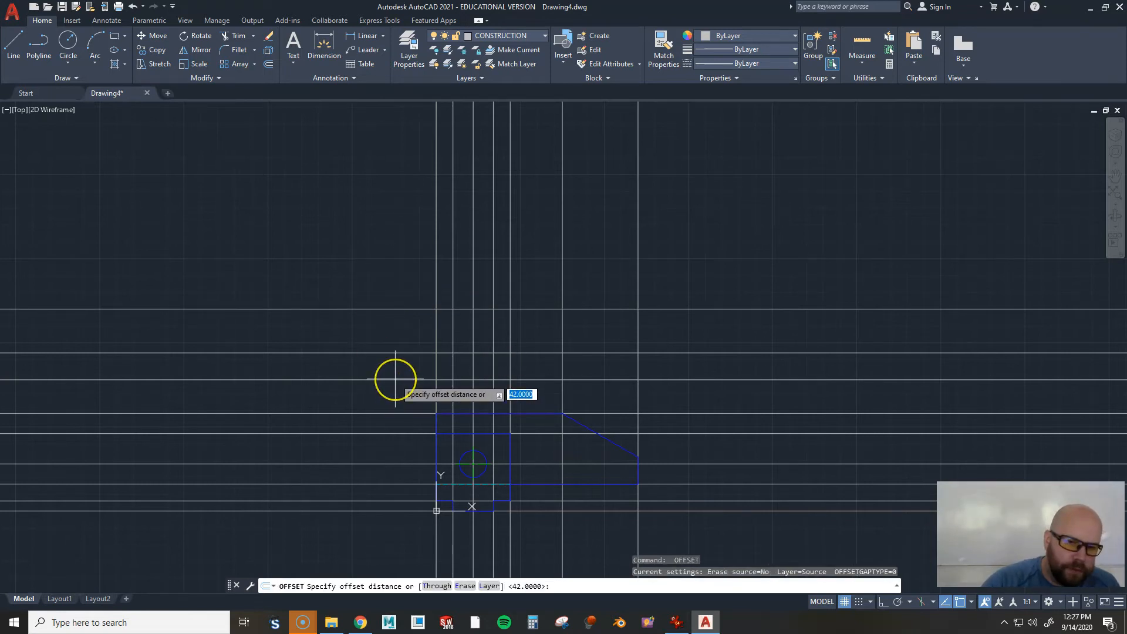
key(Return)
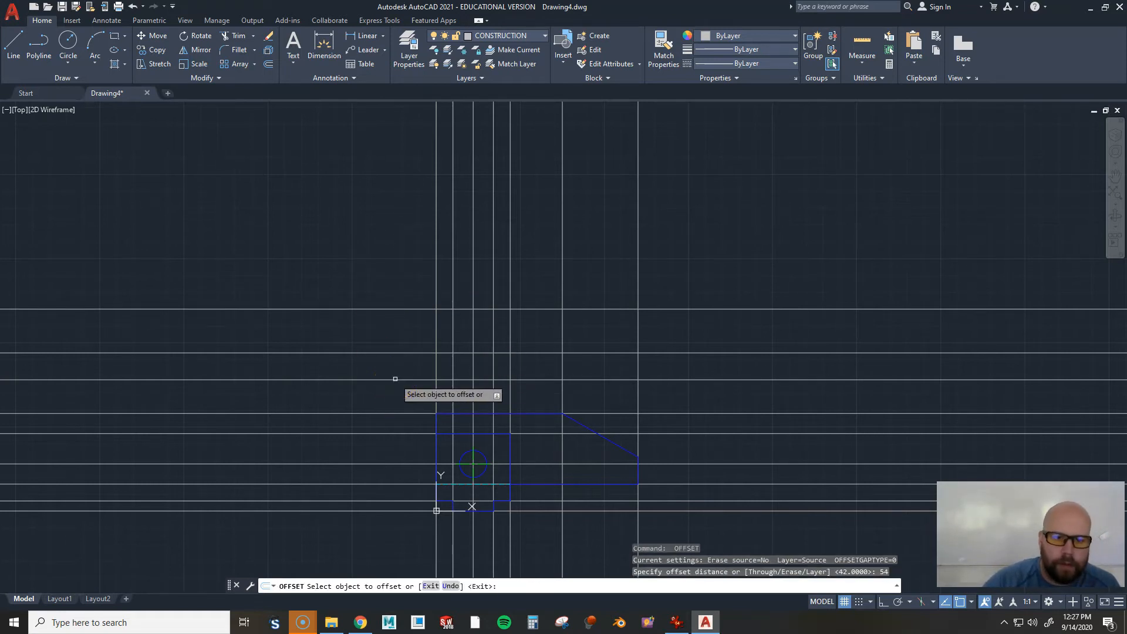
click(396, 379)
click(388, 221)
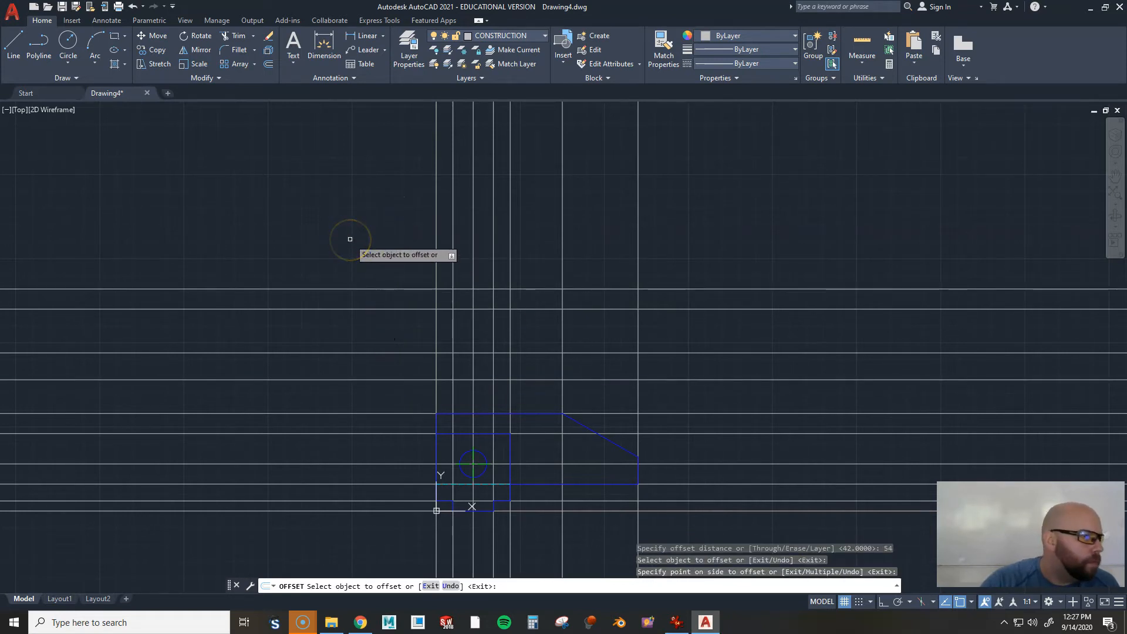
Offset the uppermost horizontal construction line 20 mm downward to locate the lower end of the top view's angled edge
right_click(362, 238)
right_click(361, 238)
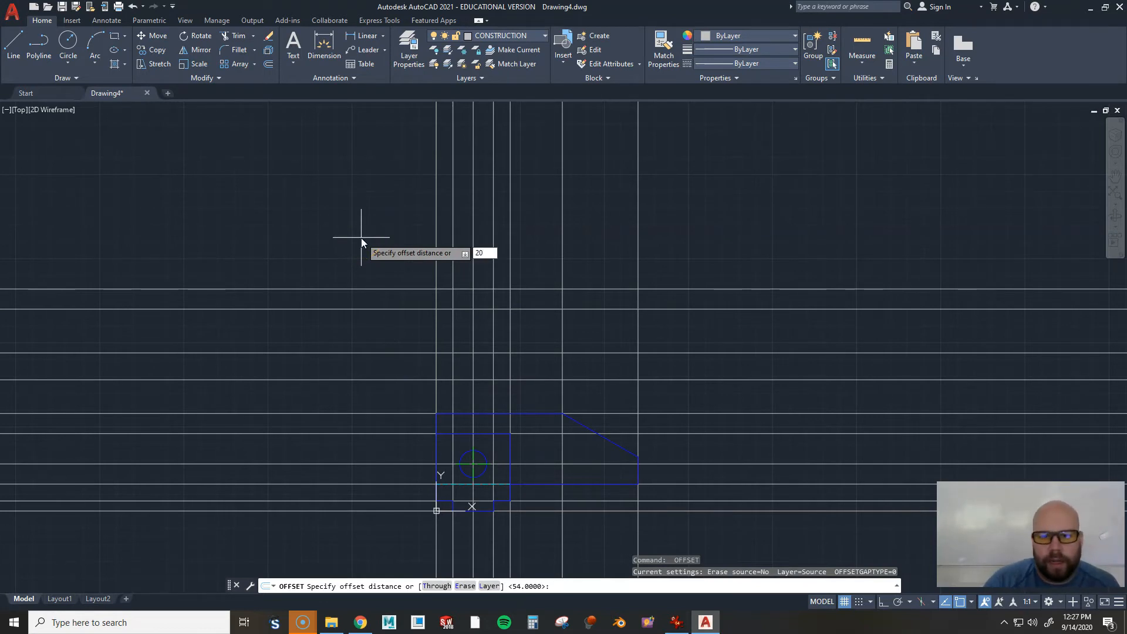
text(20)
key(Return)
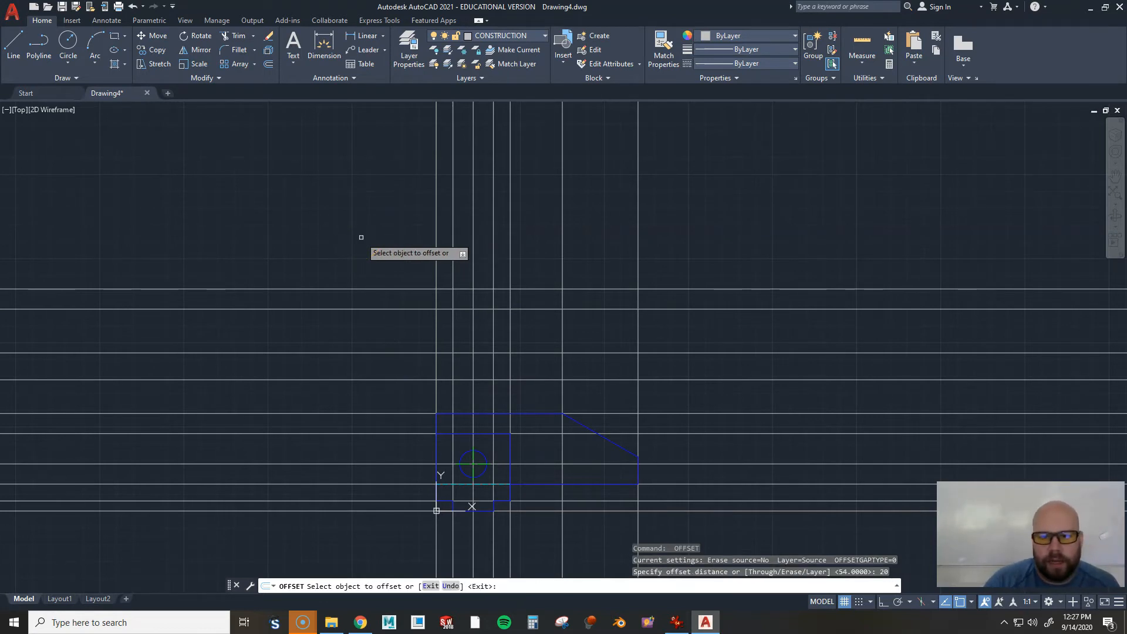
click(705, 288)
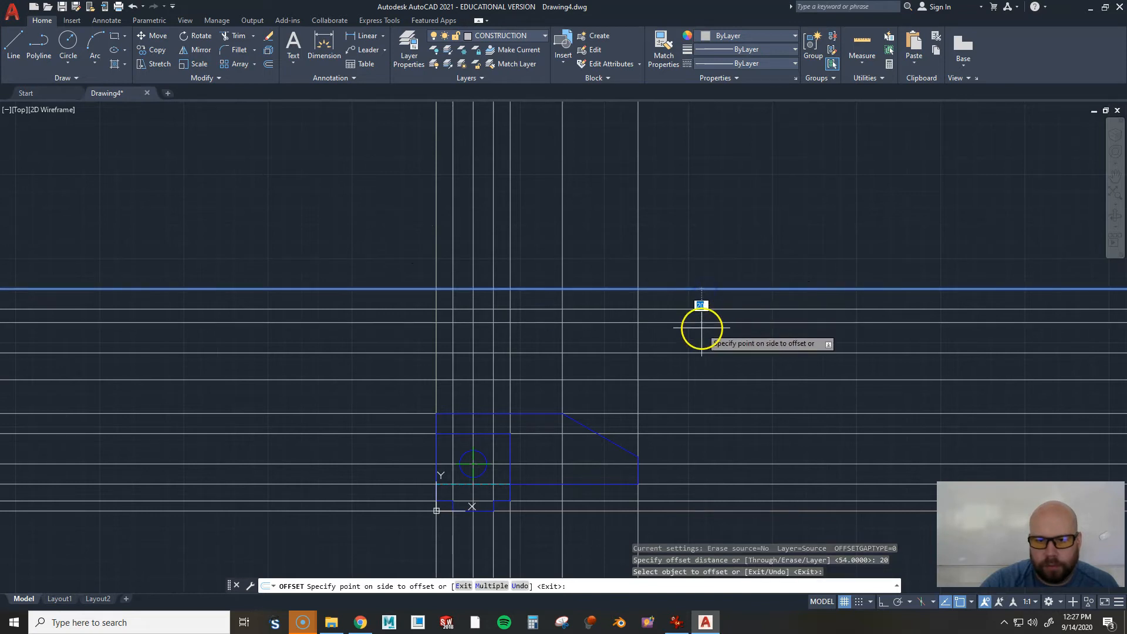
click(701, 328)
click(710, 170)
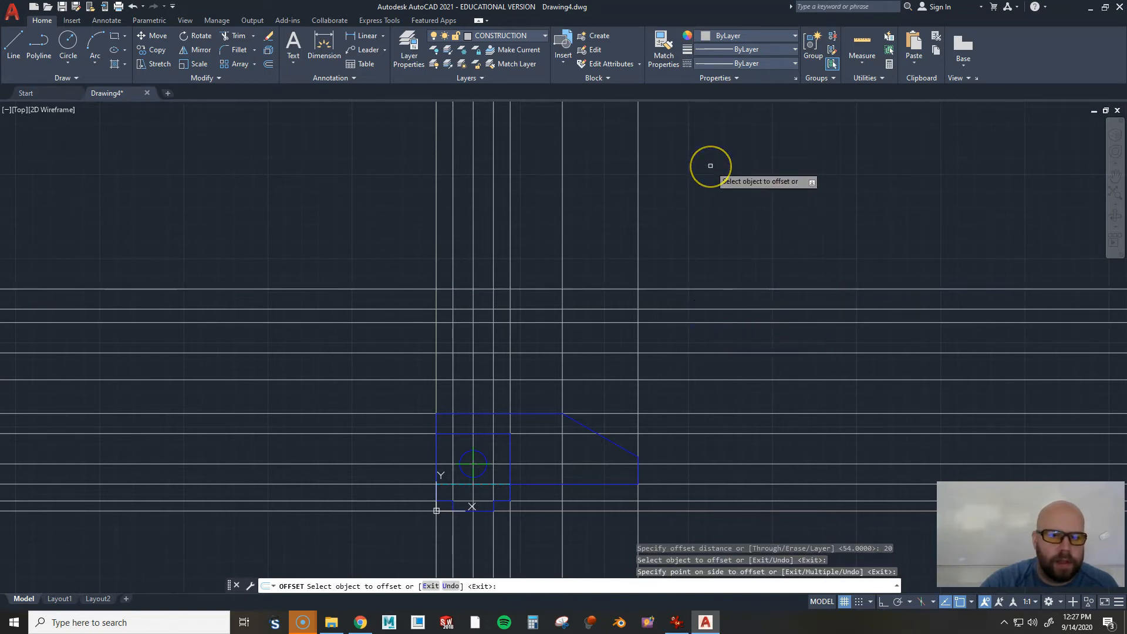
right_click(767, 206)
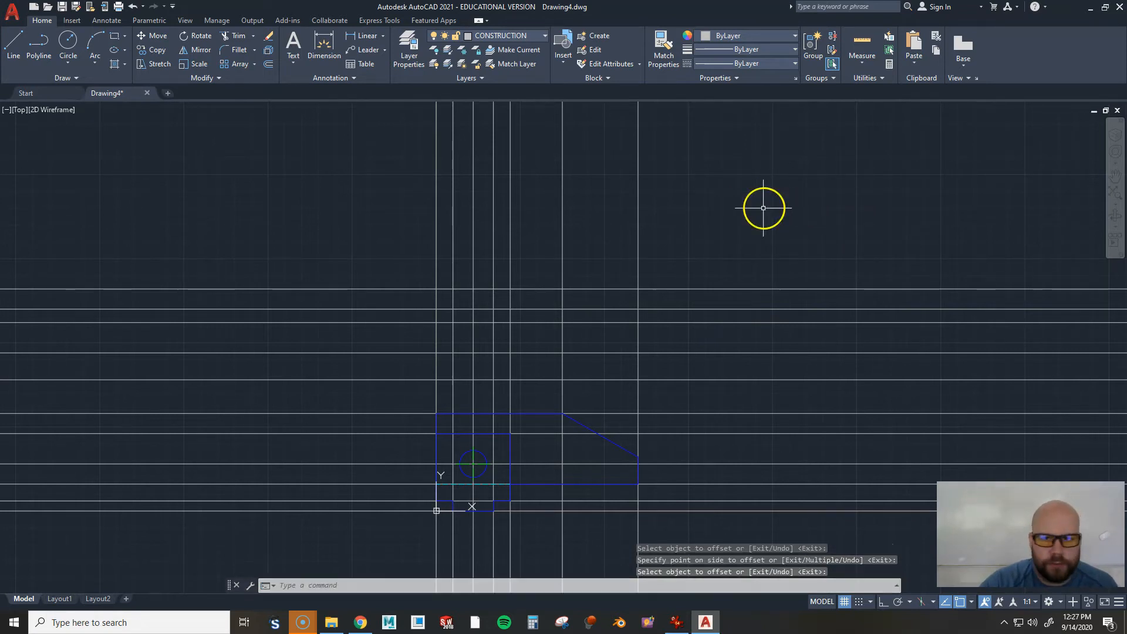
Make OBJECT the current layer and draw the top view's left edge from its base construction line to the uppermost construction line
click(505, 36)
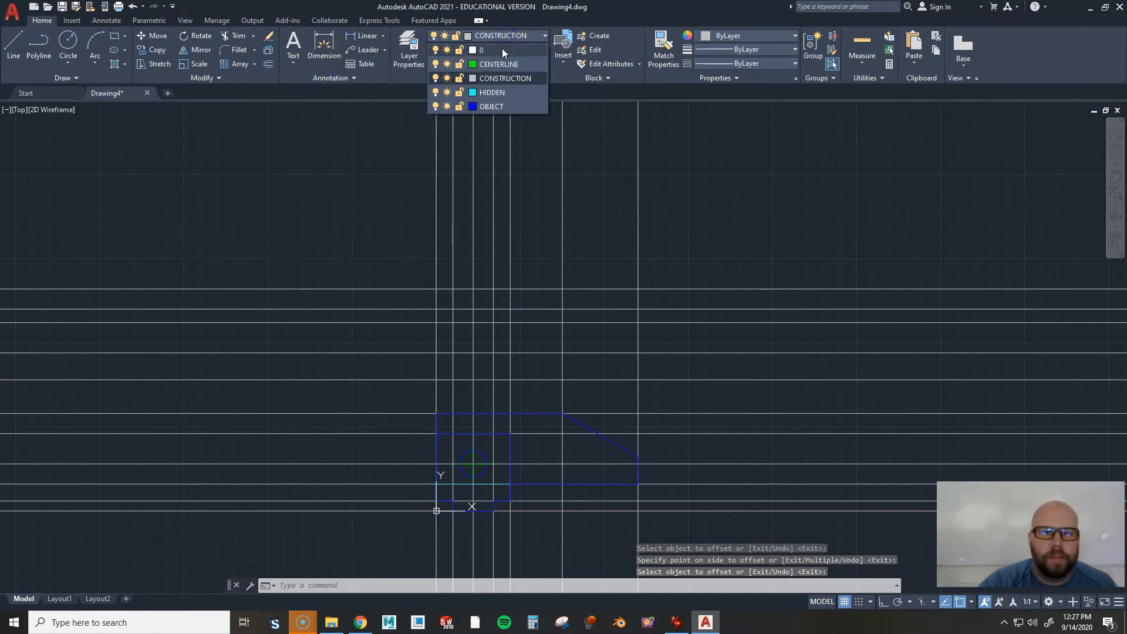
click(497, 106)
text(l)
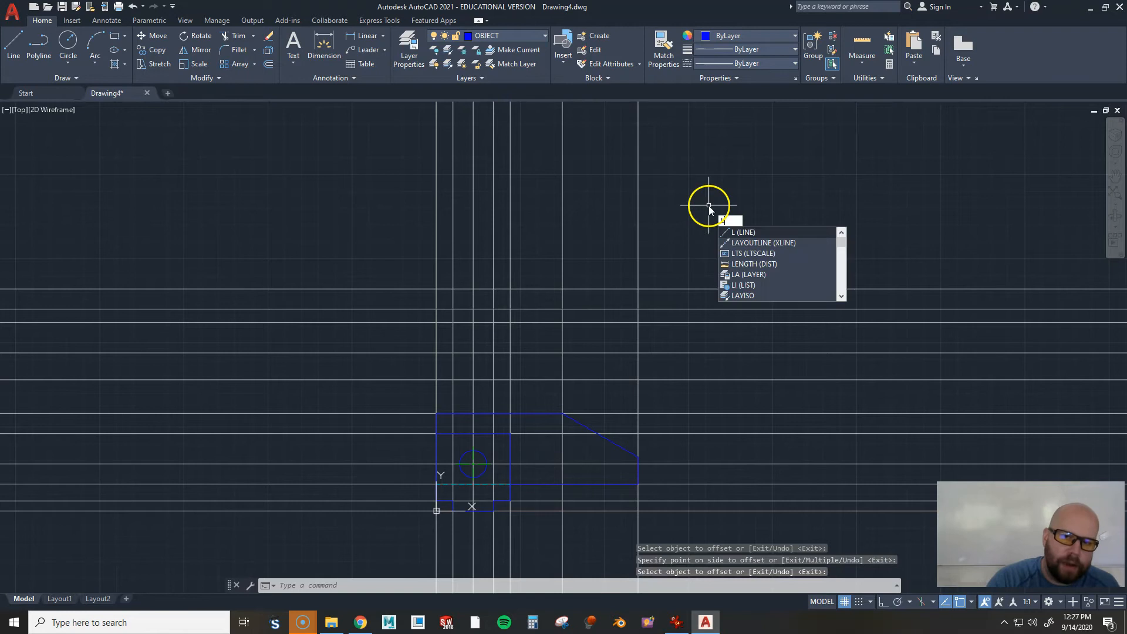
key(Return)
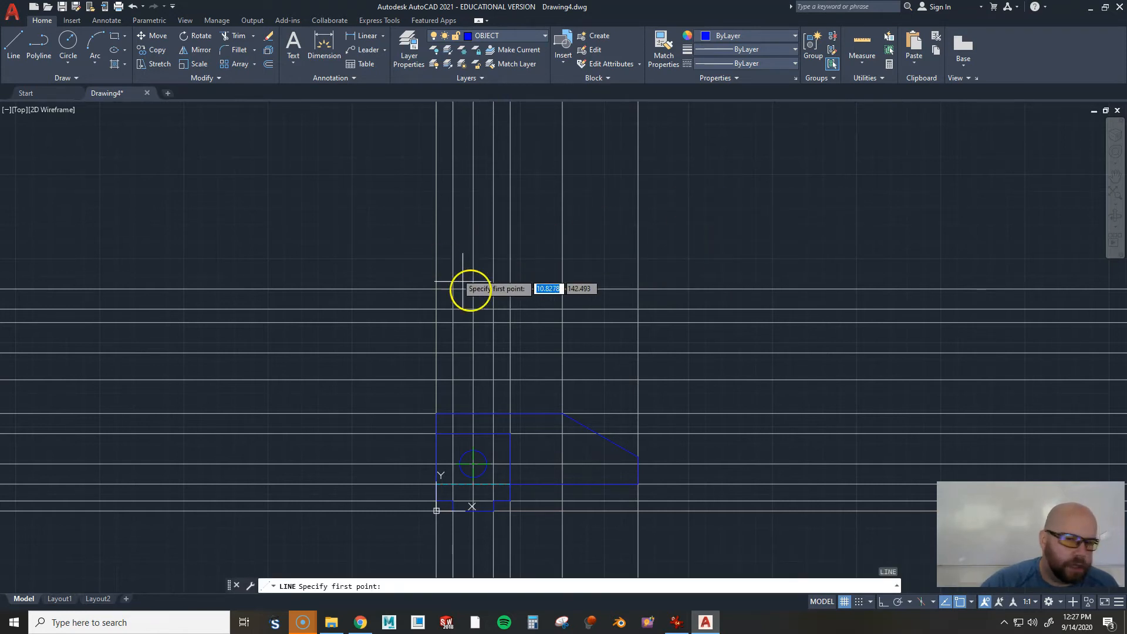
scroll(505, 357, up, 2)
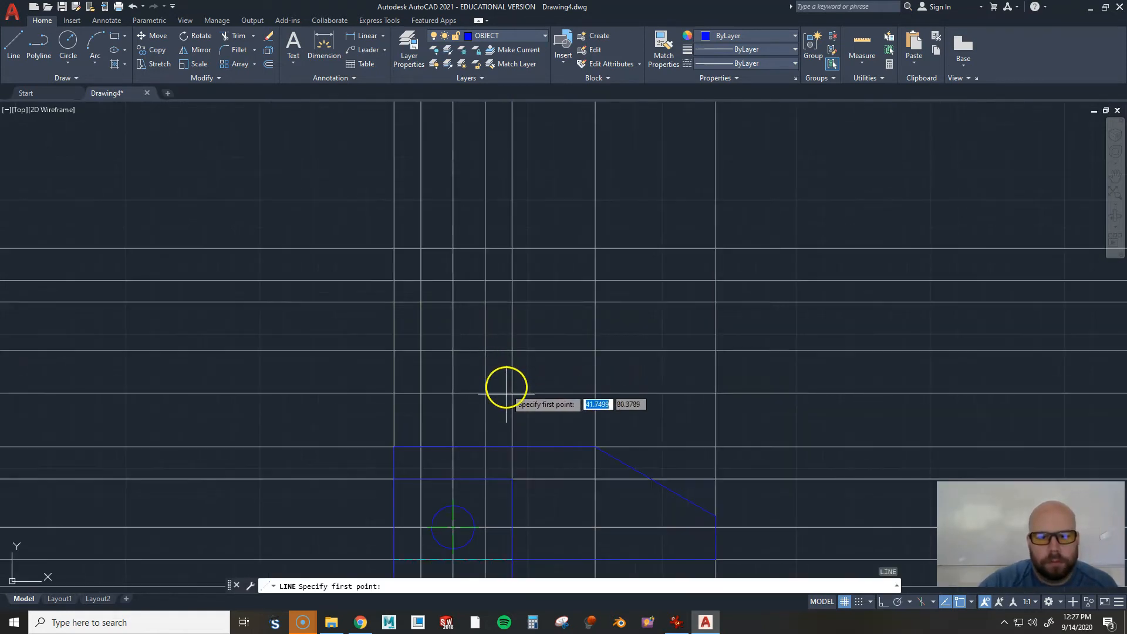
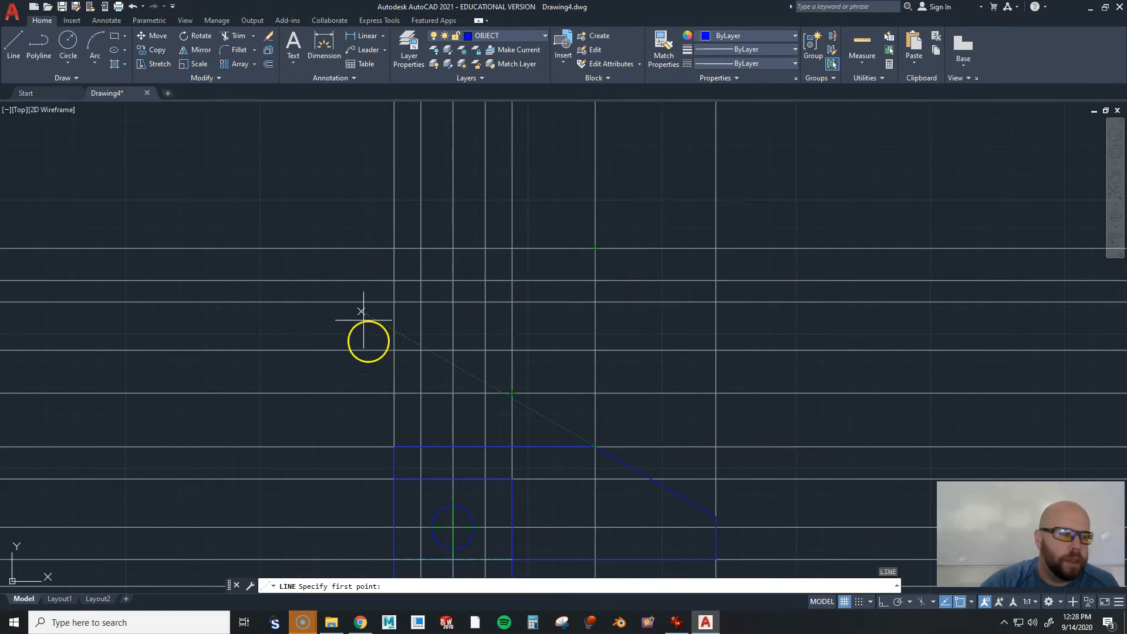
click(394, 393)
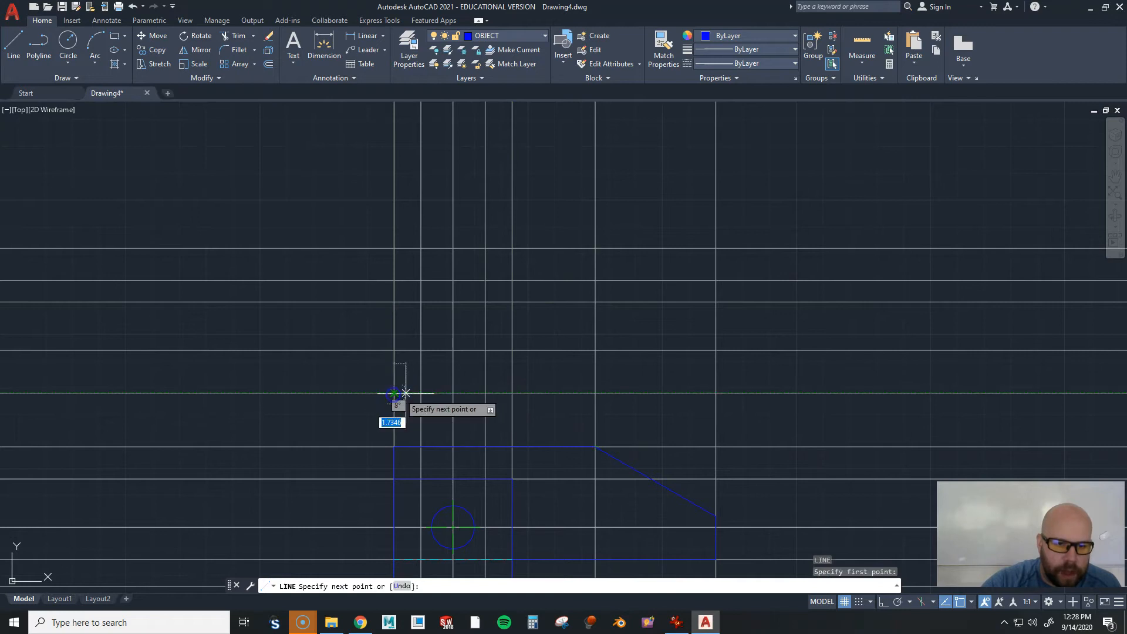
click(394, 248)
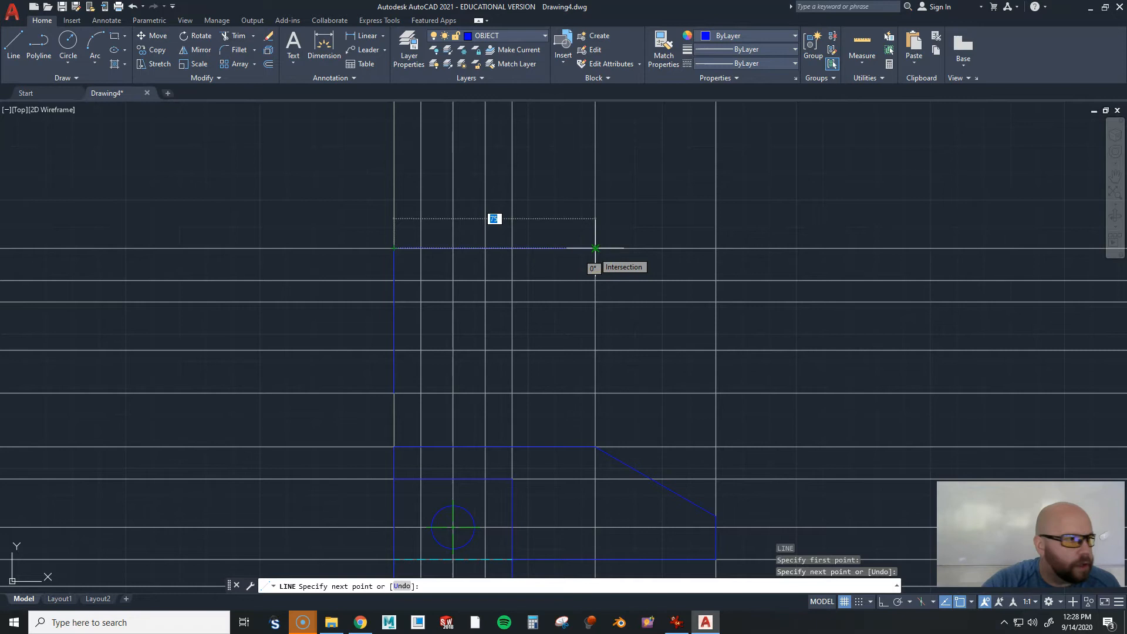
Trace the top view's lower and right outline along the construction lines, from the left edge's lower end through the step to the 30° slope's lower corner
click(601, 249)
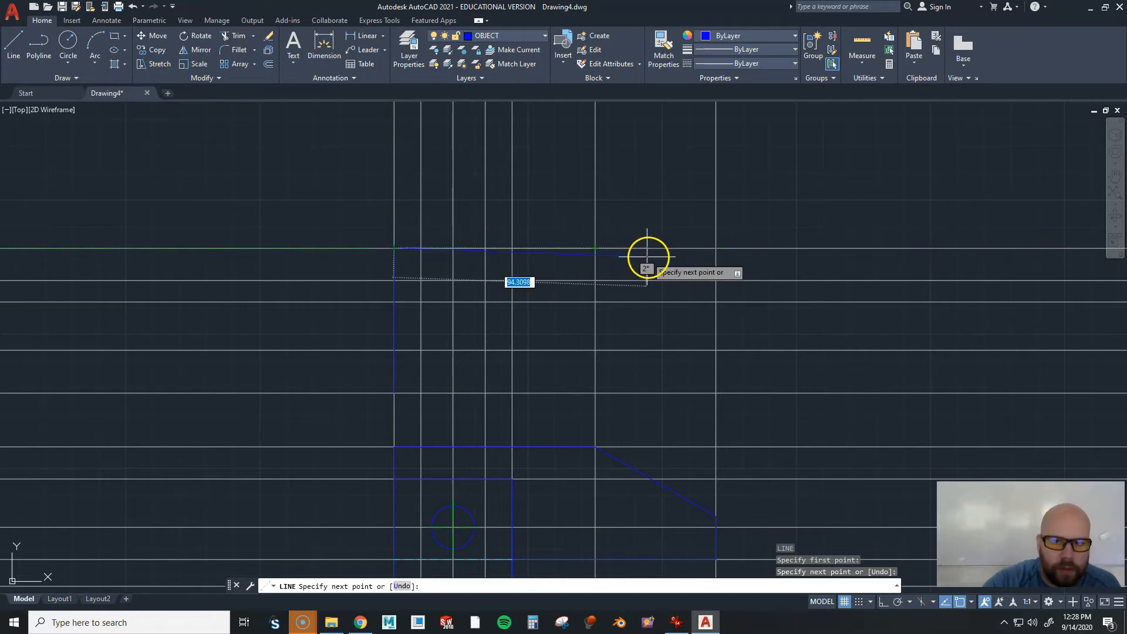
key(space)
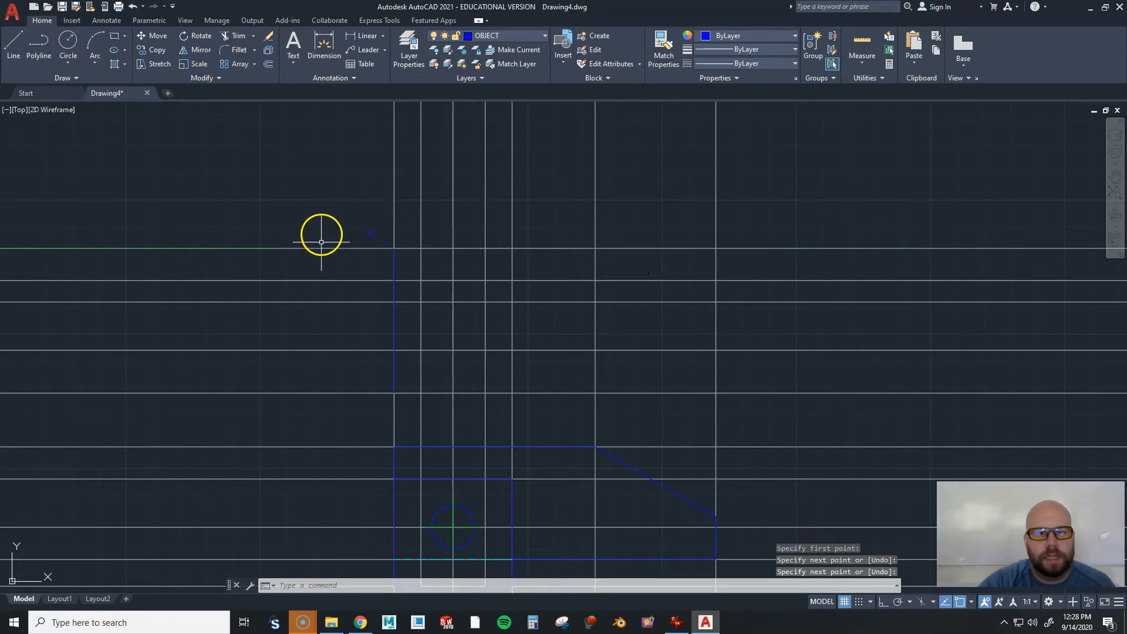
key(space)
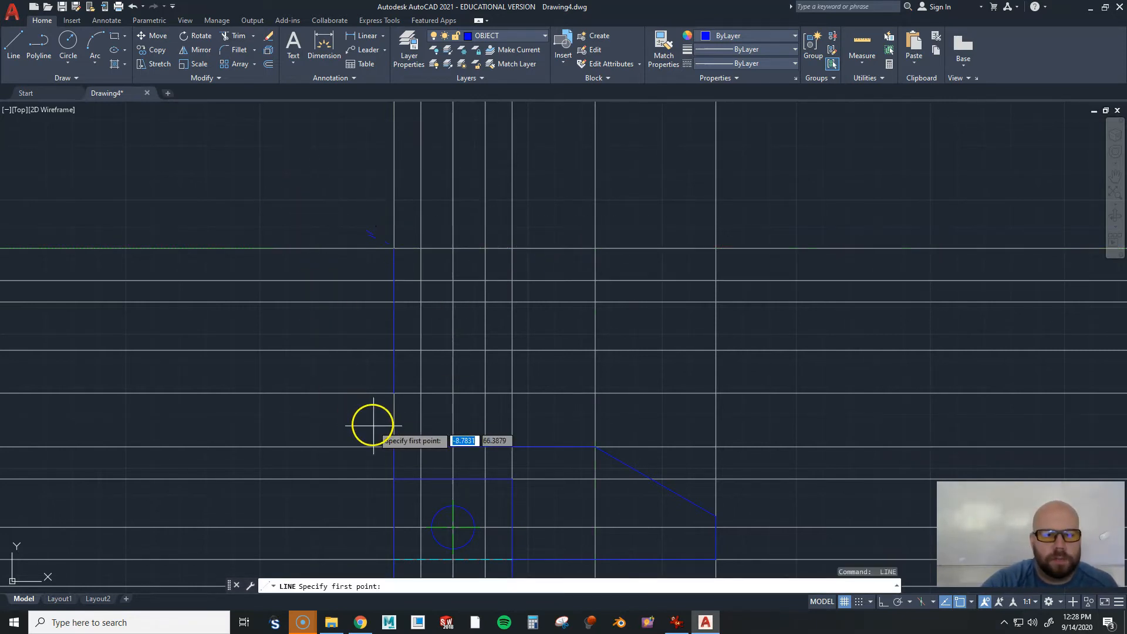
click(394, 393)
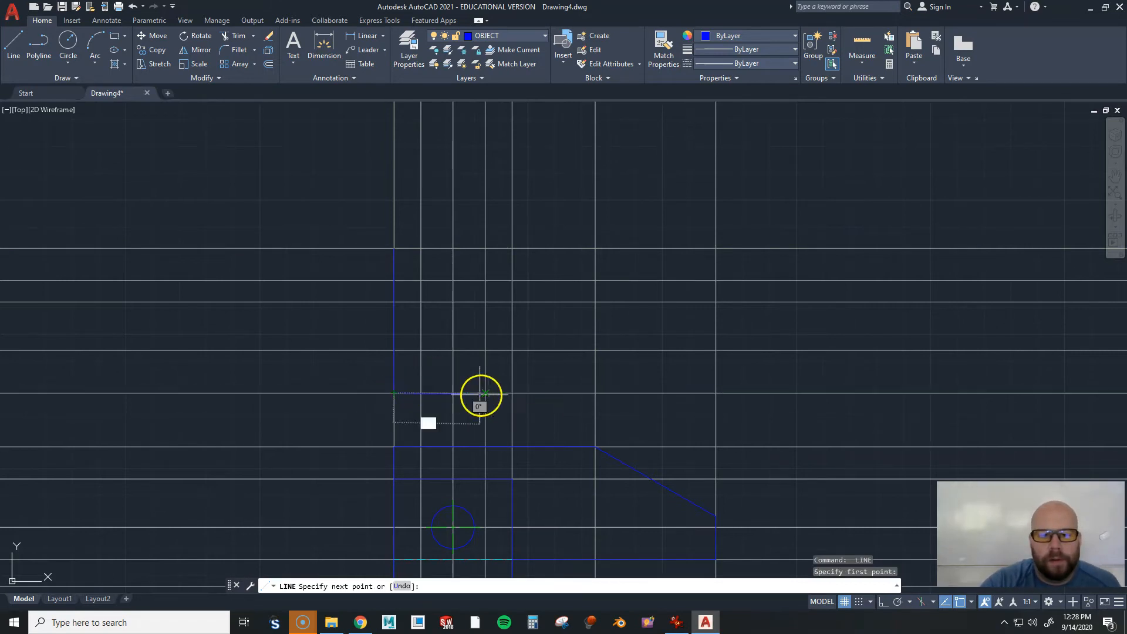
click(512, 393)
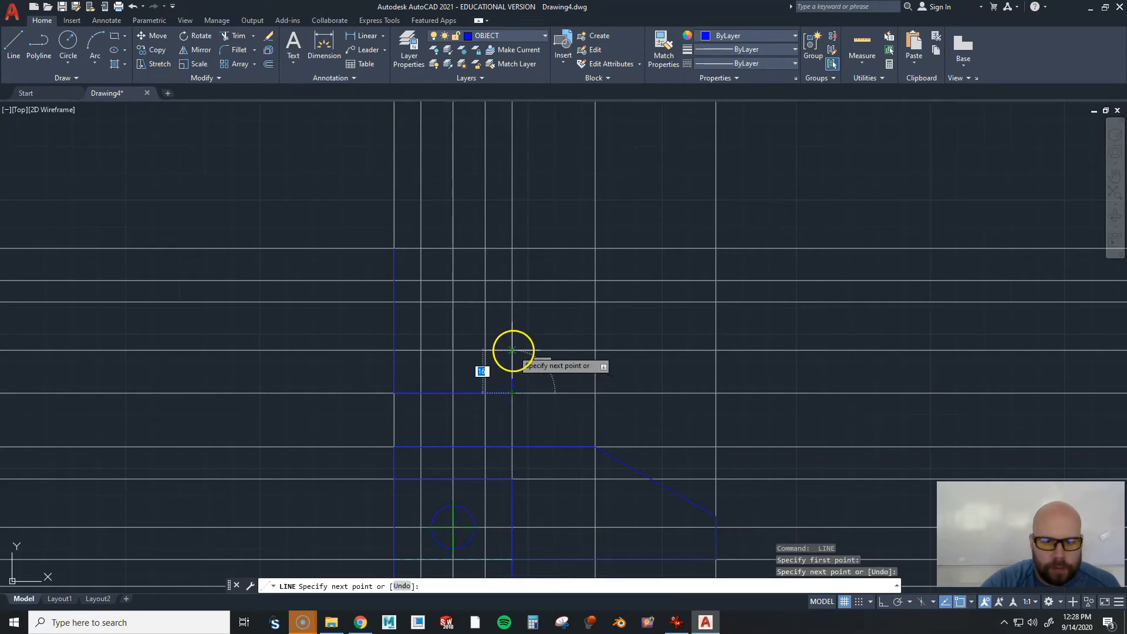
click(513, 351)
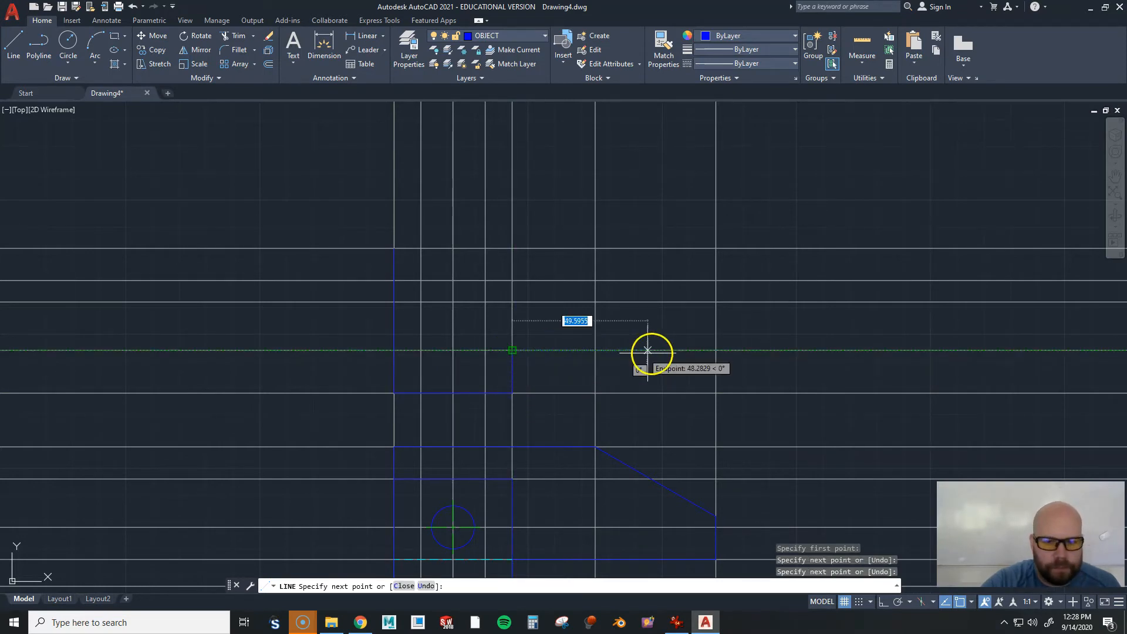
click(716, 351)
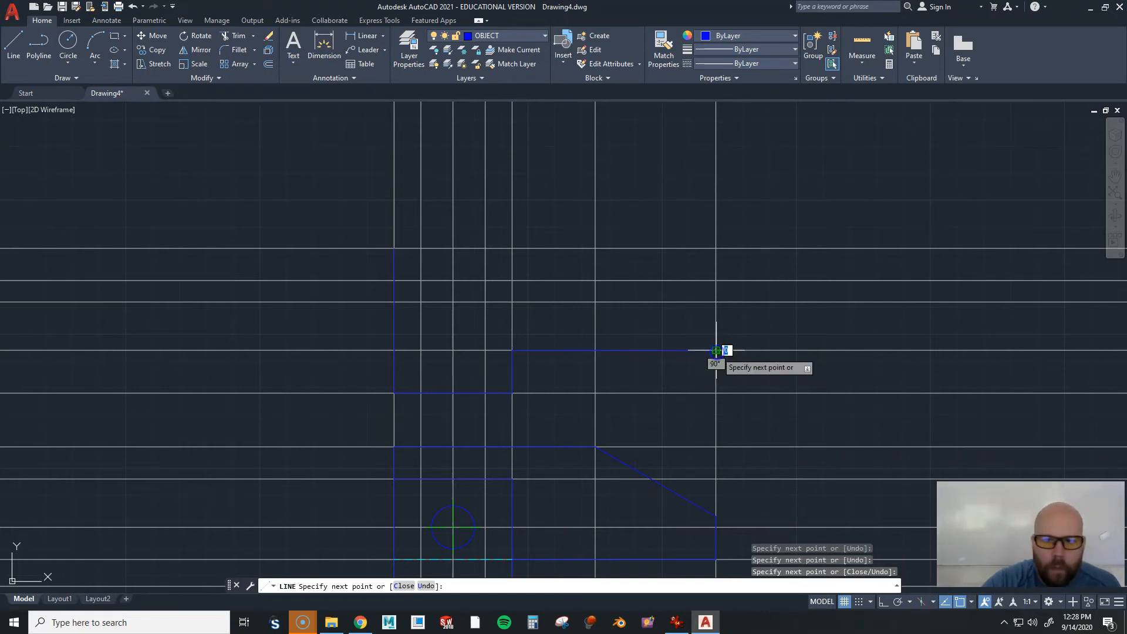
click(716, 281)
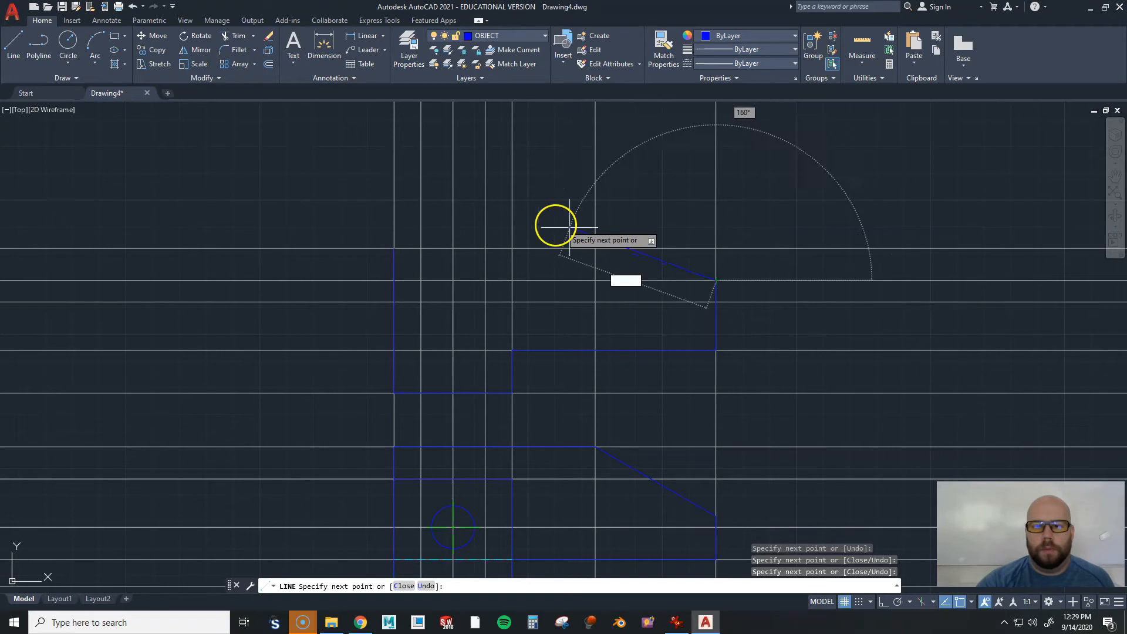
Draw the top view's sloped edge as a 50 mm line at 150° from the right edge's upper end
click(873, 280)
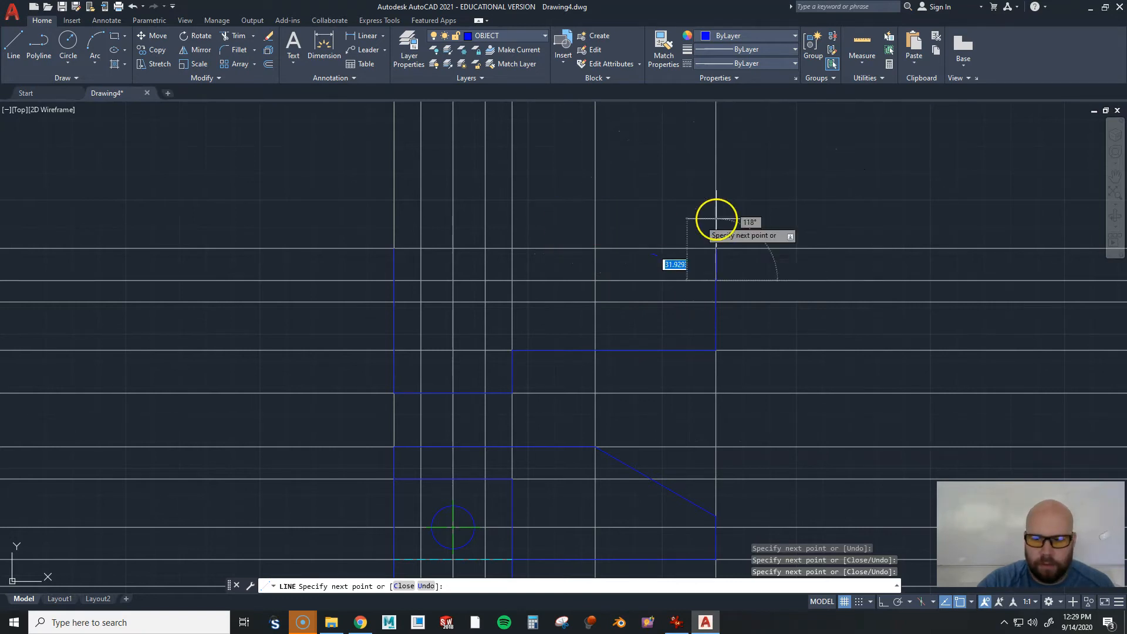
key(shift)
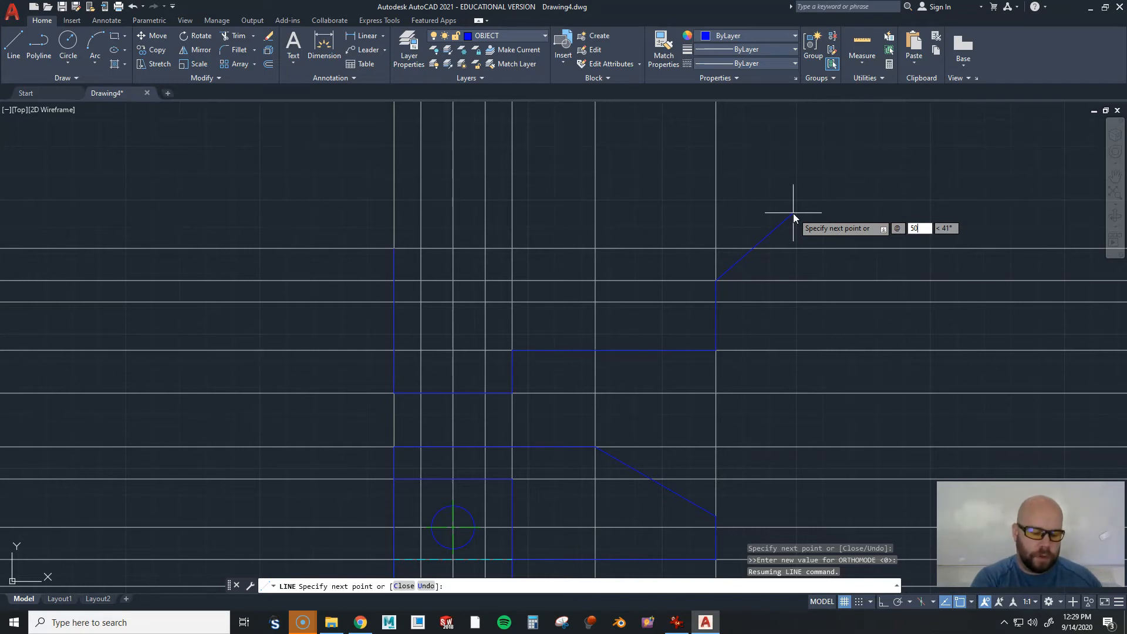
key(Tab)
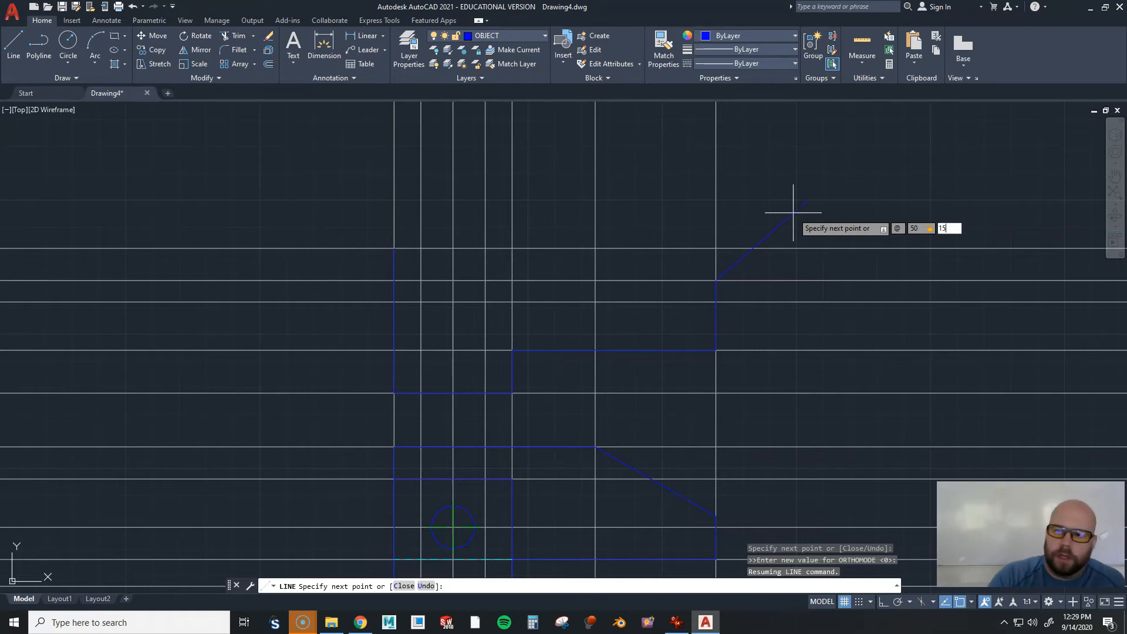
key(Return)
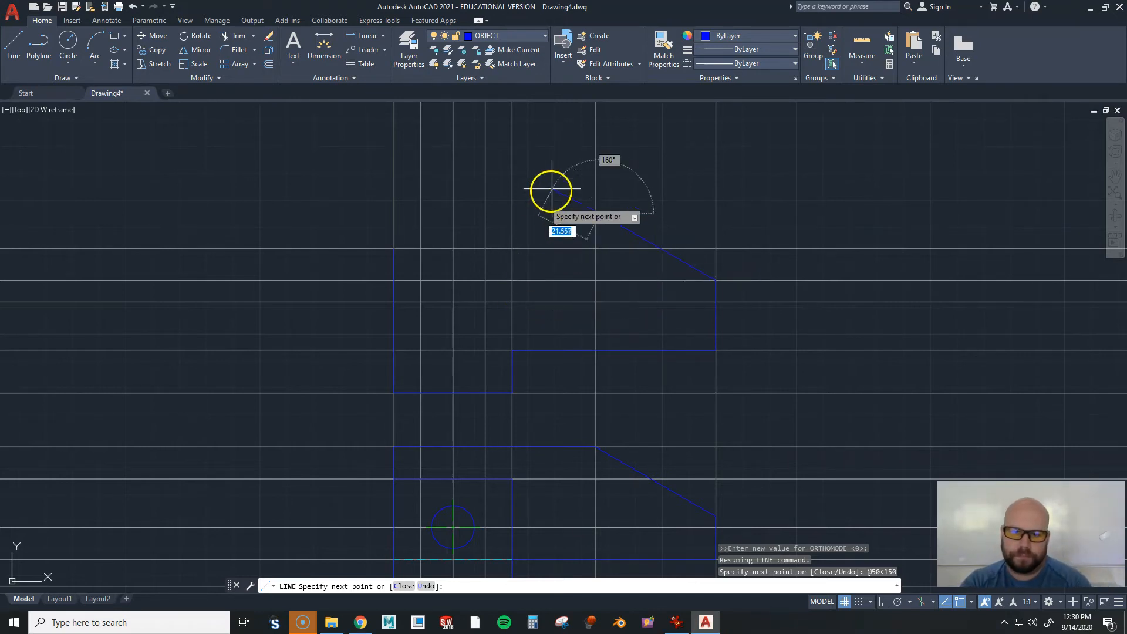
key(Return)
Draw the top view's upper horizontal edge from the left edge's upper end to the sloped line
key(Return)
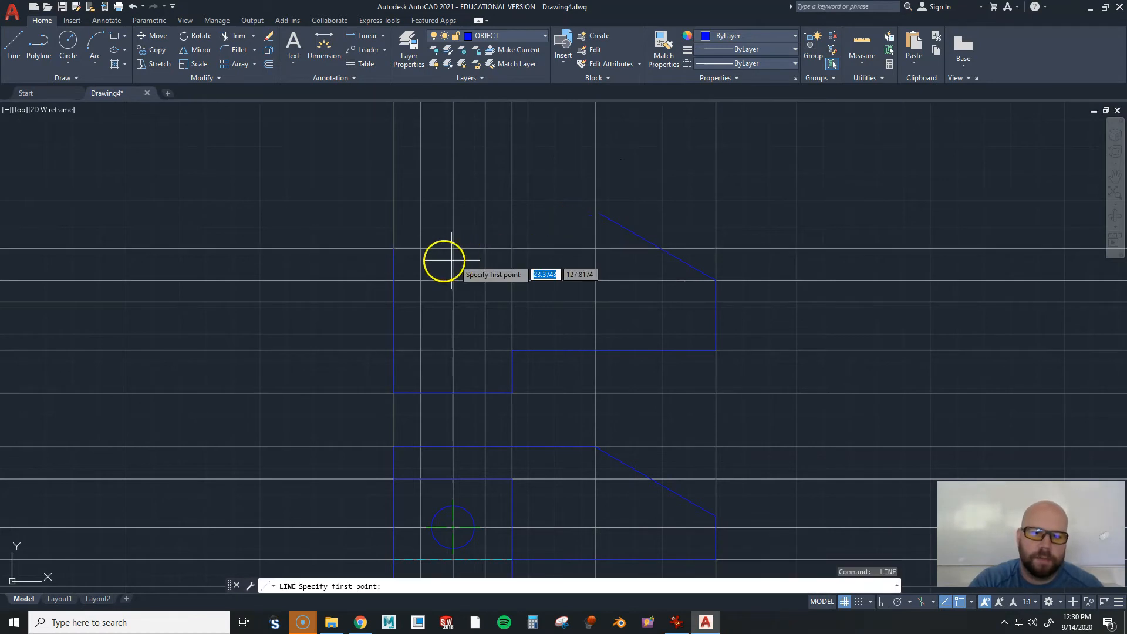
click(393, 248)
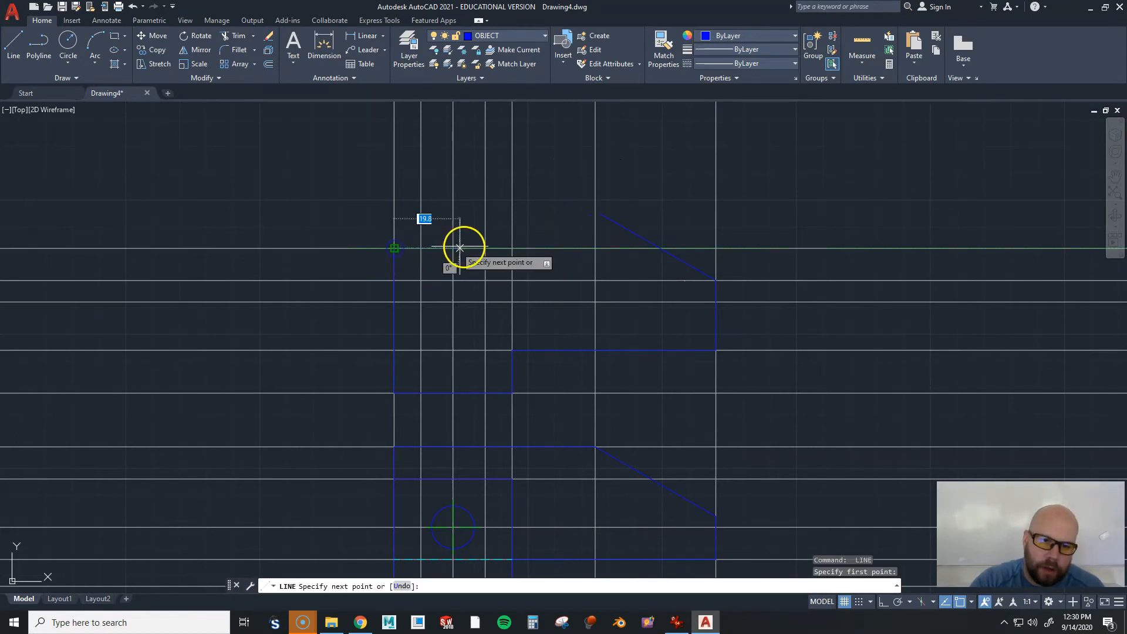
click(661, 248)
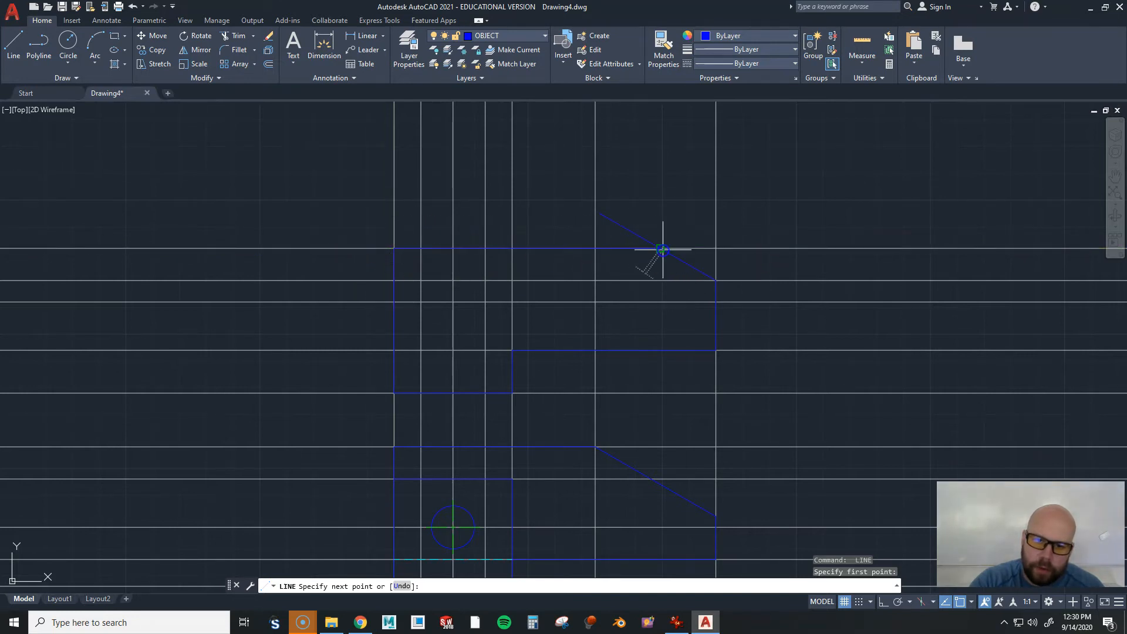
key(Return)
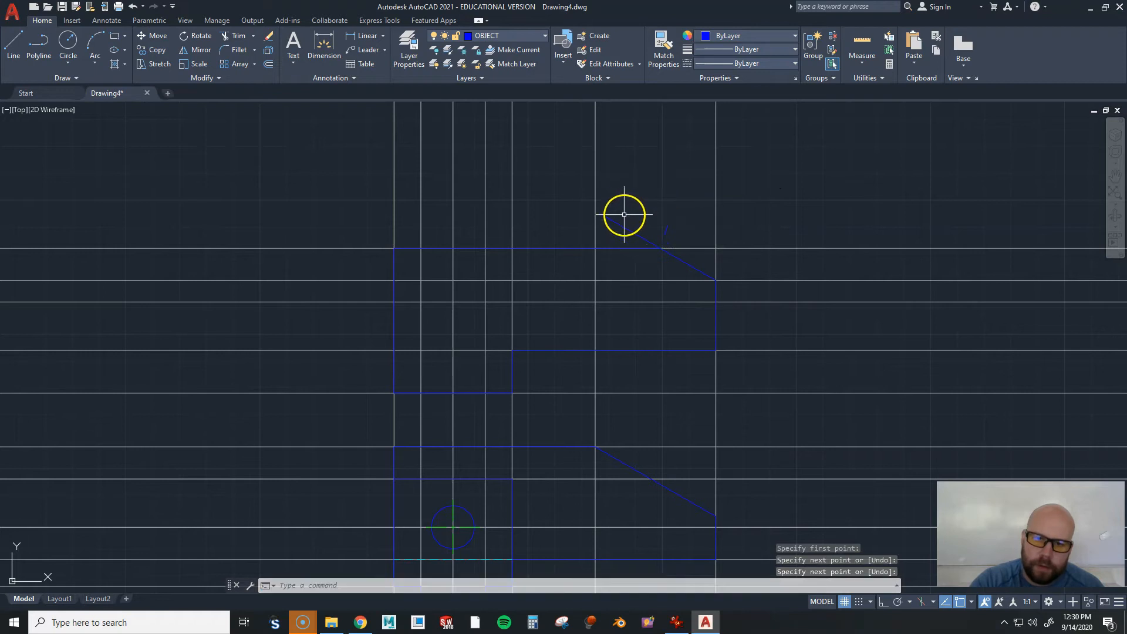
Shorten the sloped line by stretching its upper endpoint to the intersection with the top view's upper edge
click(600, 213)
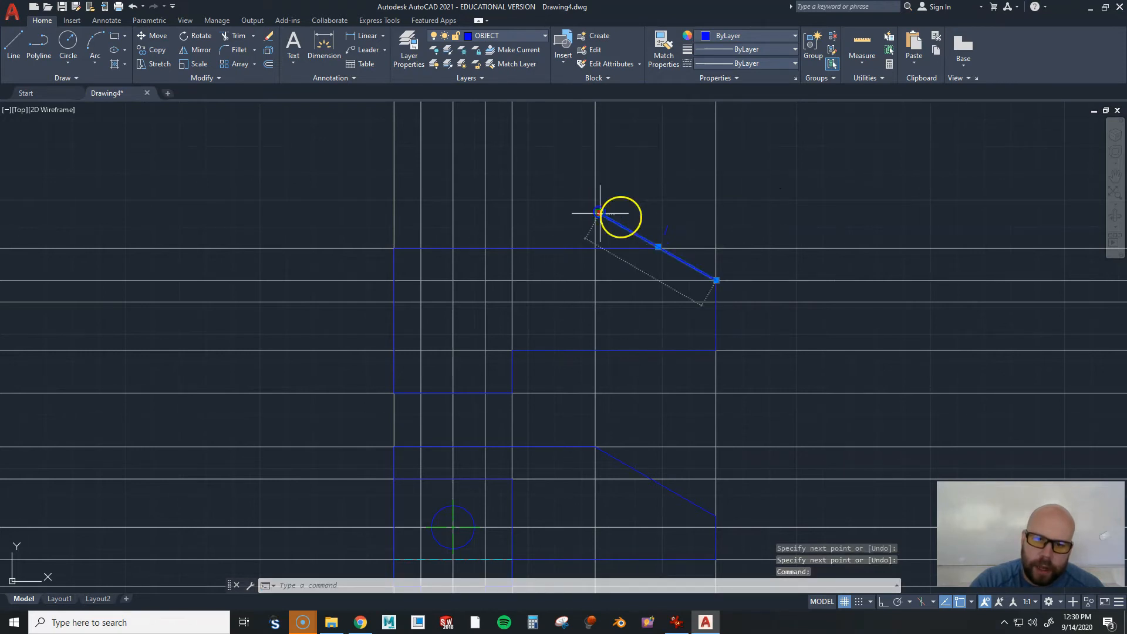
scroll(670, 249, up, 4)
scroll(670, 249, up, 3)
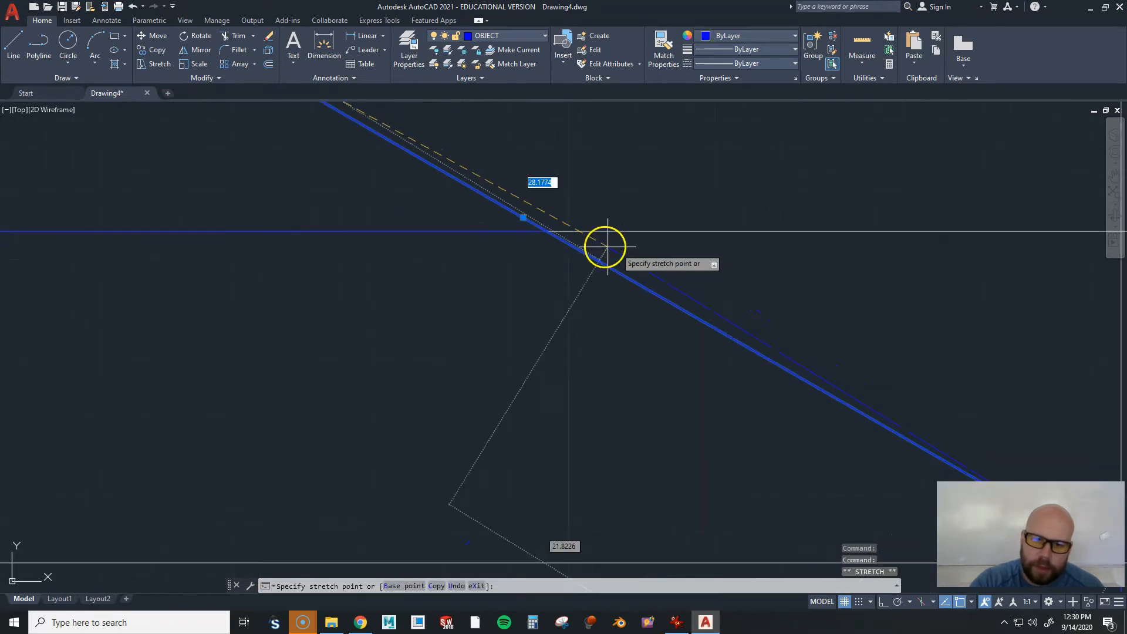
click(550, 232)
scroll(586, 199, down, 5)
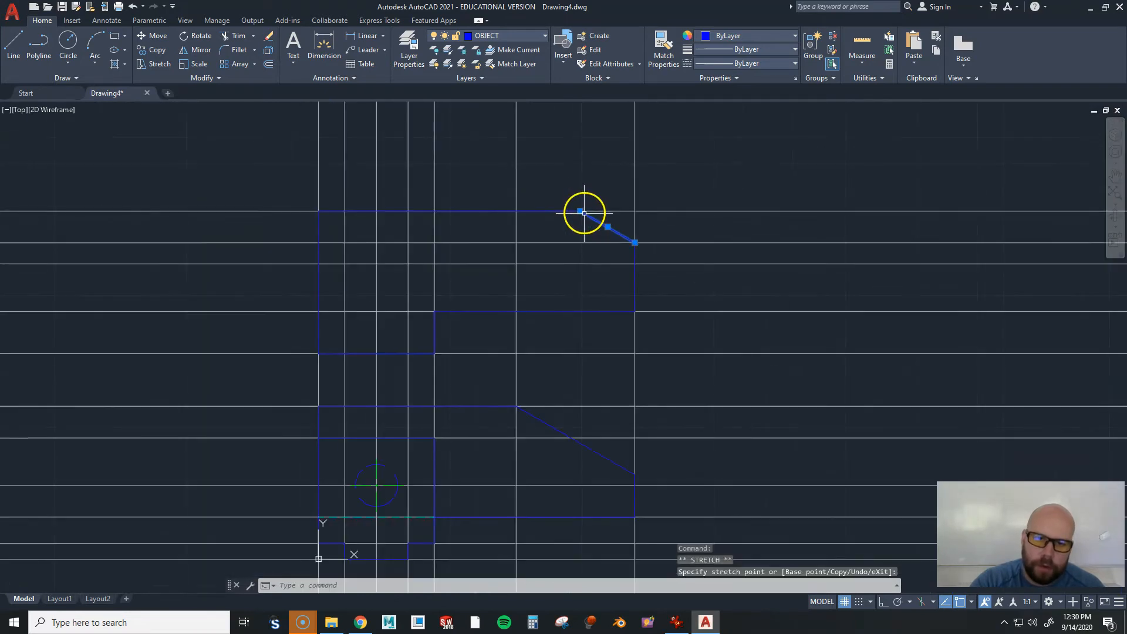
key(Escape)
Draw a vertical object line across the top view, from its upper edge to its lower edge, aligned with the front view's slope start
mouse_move(581, 278)
middle_down()
mouse_move(632, 352)
mouse_move(573, 217)
middle_up()
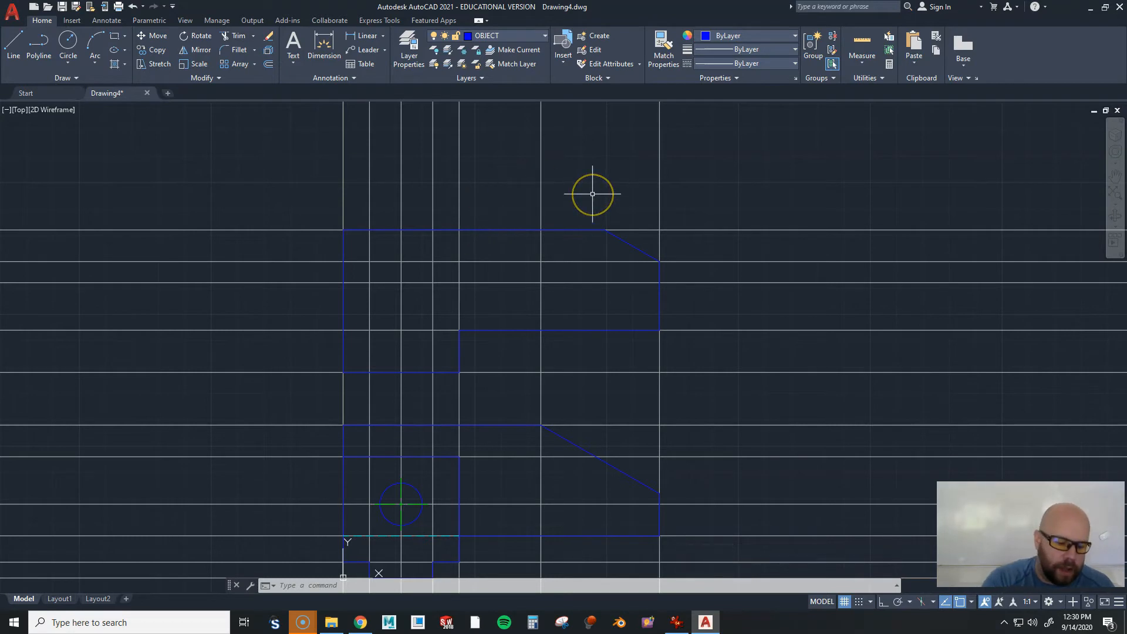
key(Return)
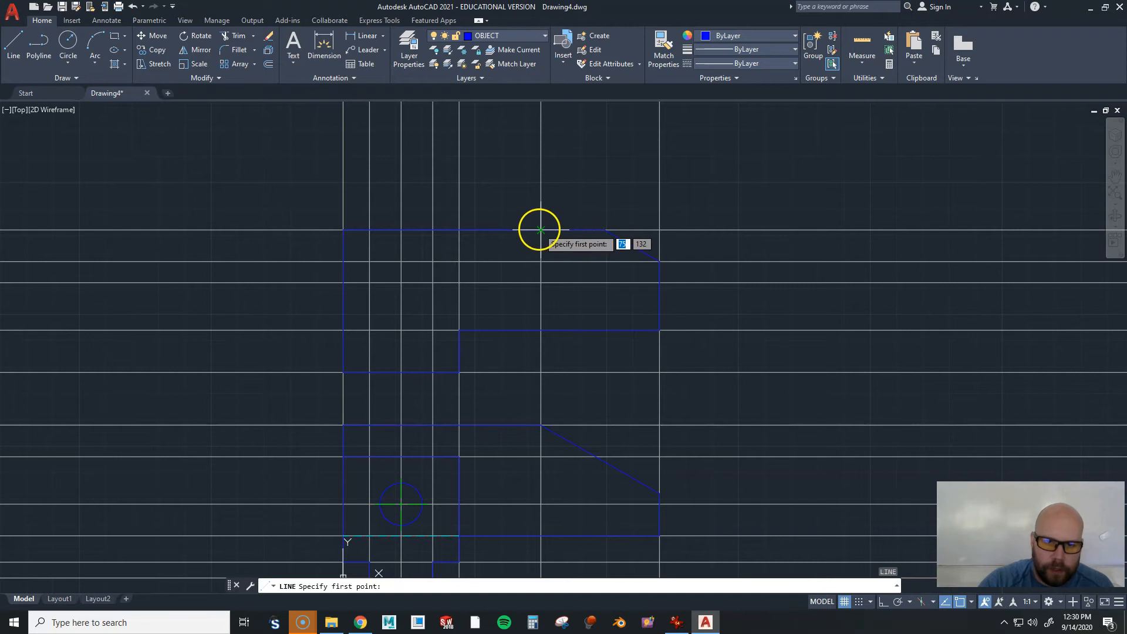
click(540, 230)
click(540, 326)
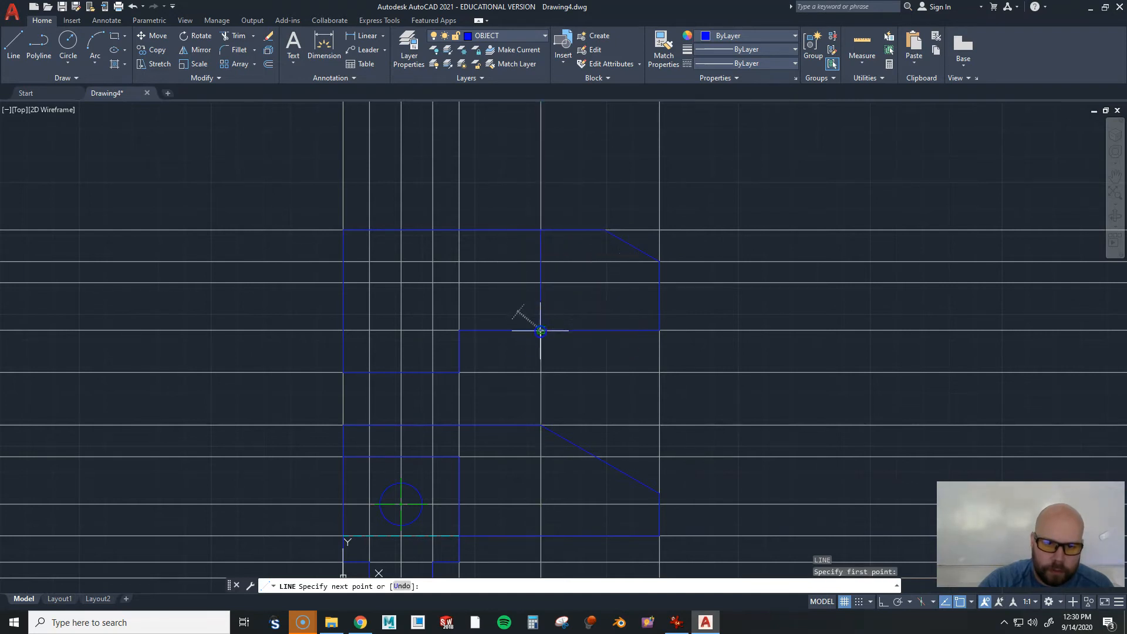
key(Escape)
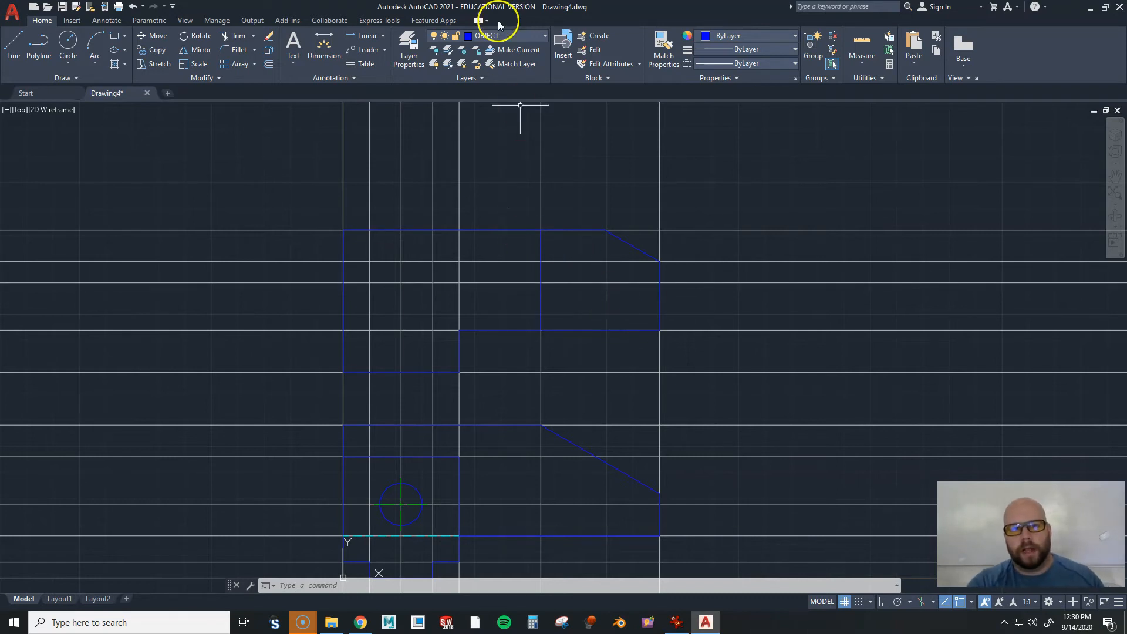
On the CONSTRUCTION layer, add a vertical construction line through the upper end of the top view's sloped edge
click(498, 36)
click(498, 78)
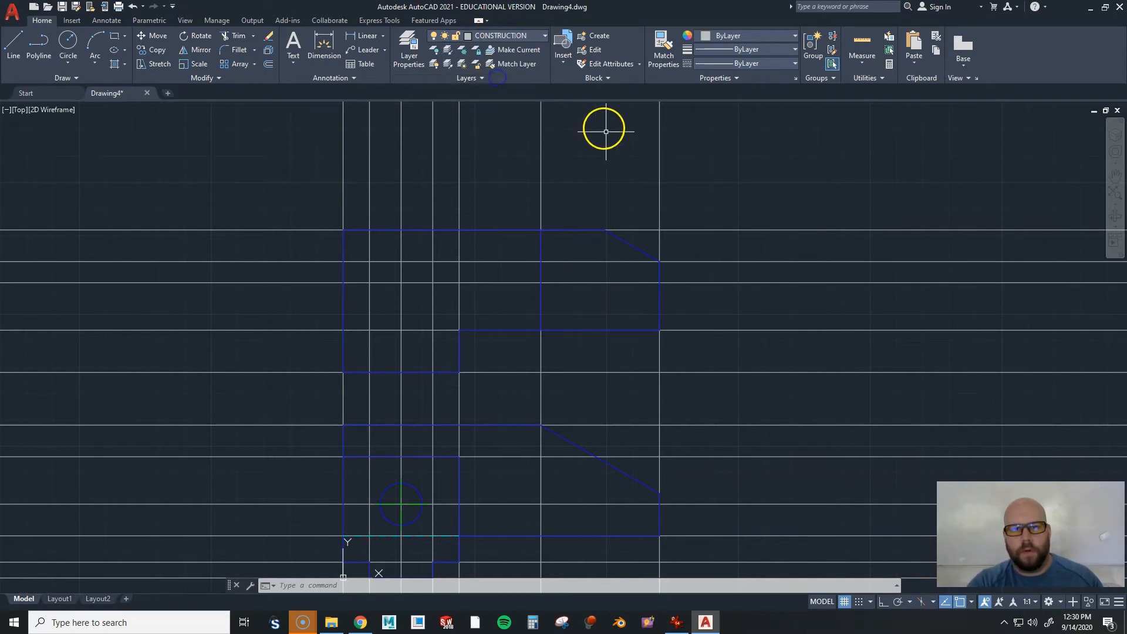
text(xline)
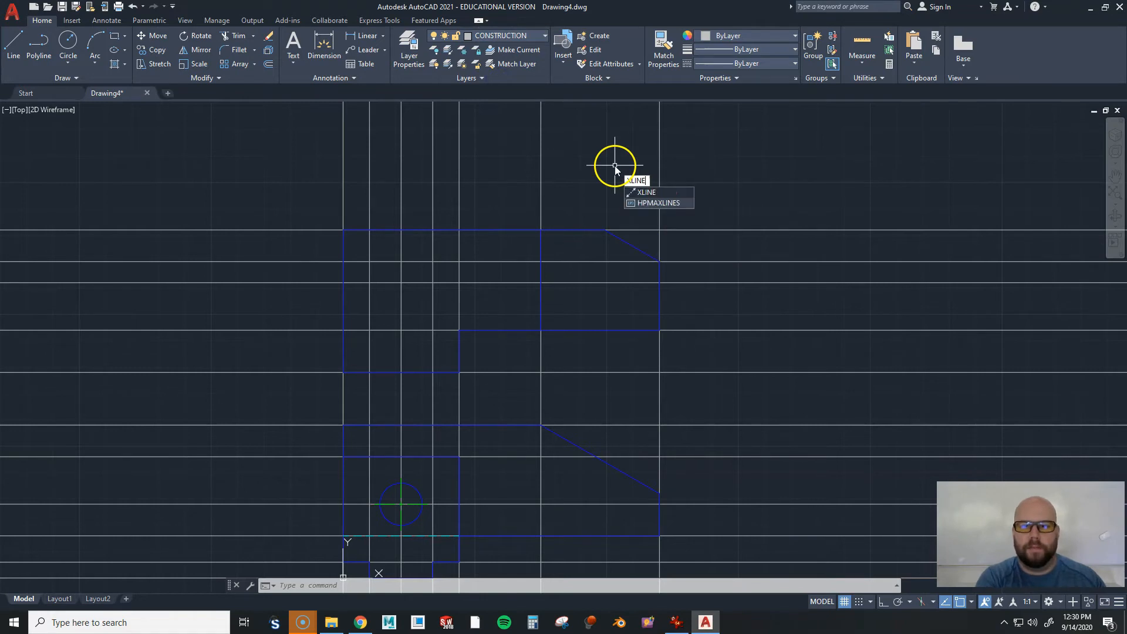
key(Return)
click(606, 230)
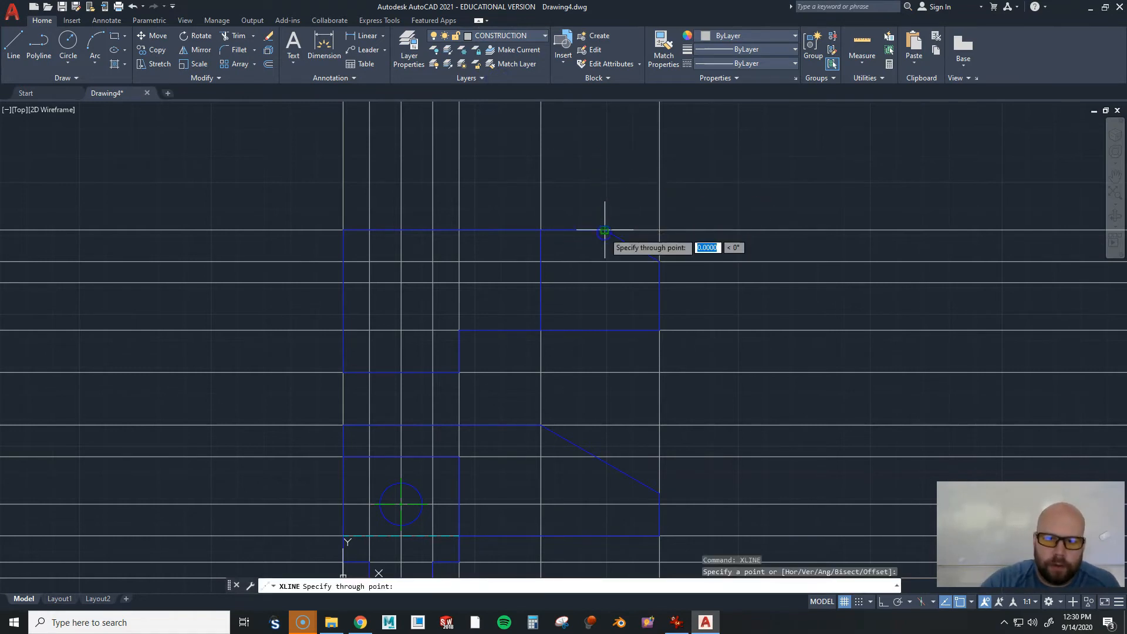
click(605, 396)
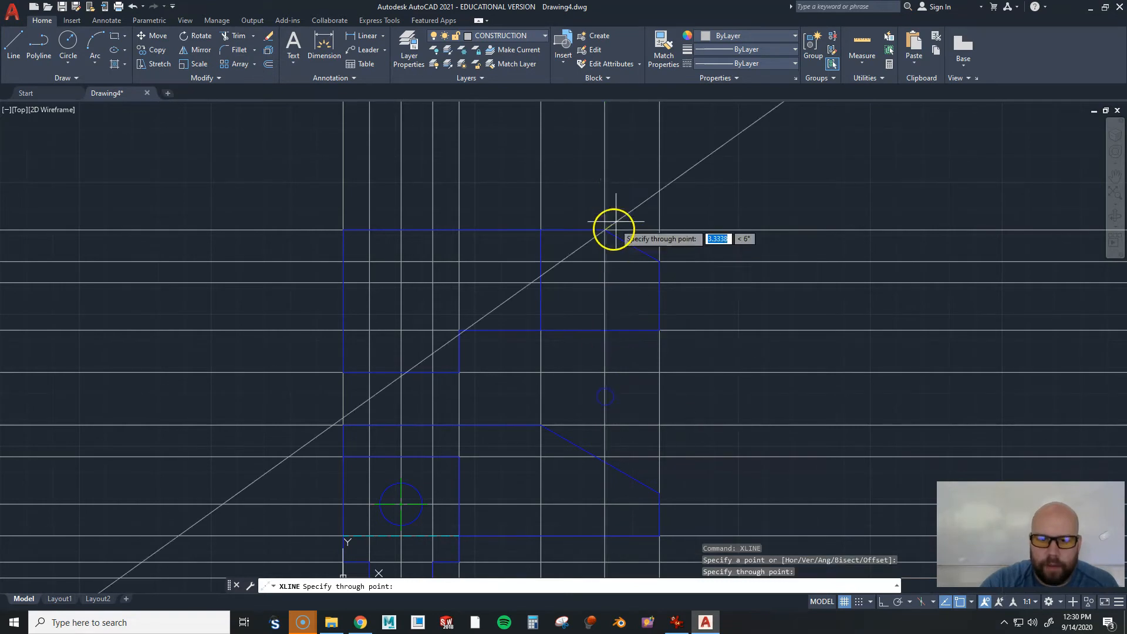
key(Escape)
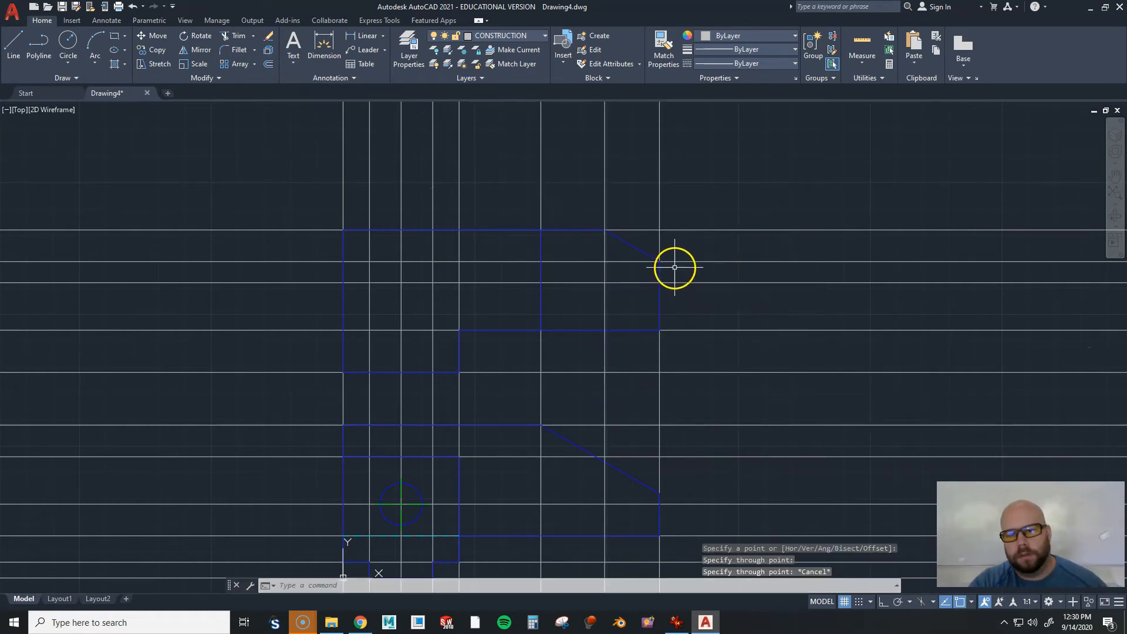
Make the HIDDEN layer current and check the bracket reference drawing in IrfanView, returning to AutoCAD
click(497, 37)
click(503, 93)
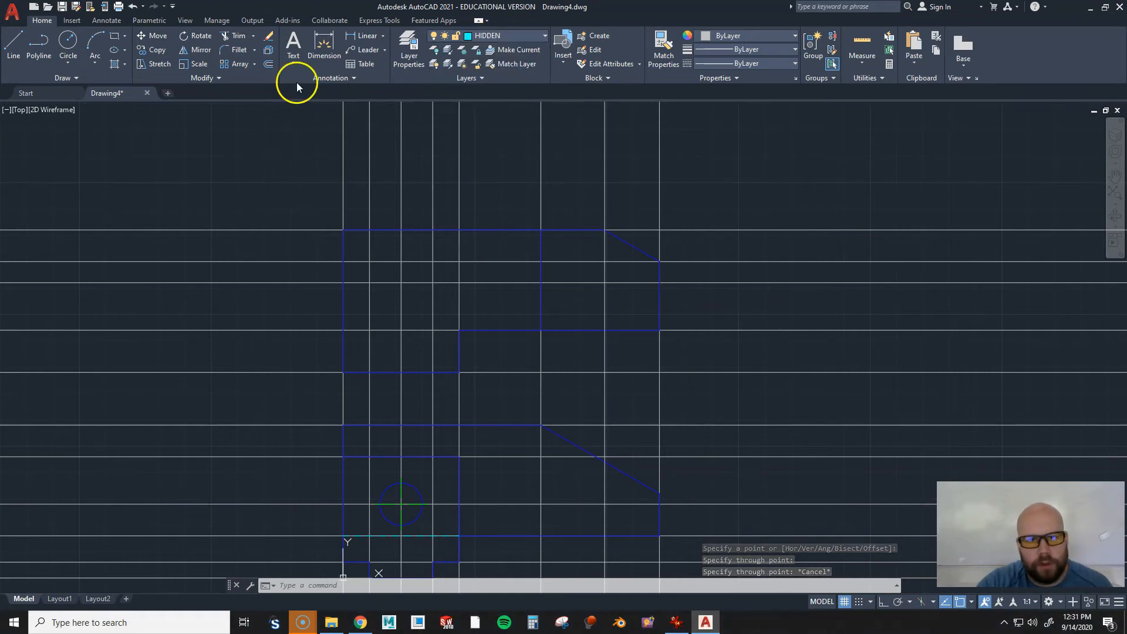
mouse_move(0, 135)
mouse_down()
mouse_move(284, 136)
mouse_move(633, 1)
mouse_up()
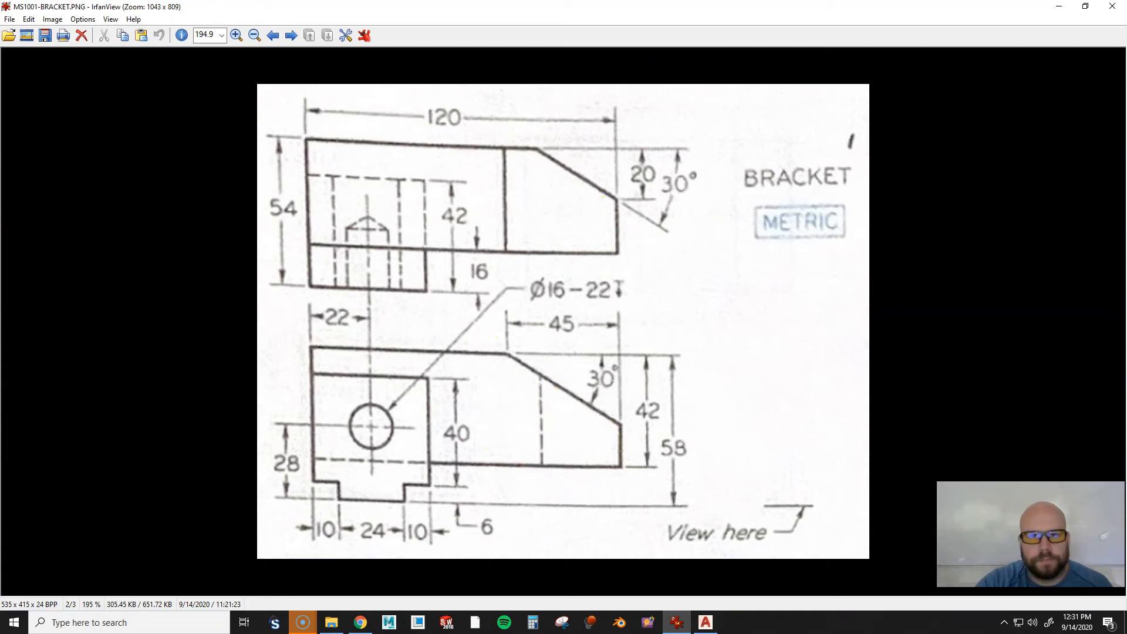
drag(680, 8, 0, 282)
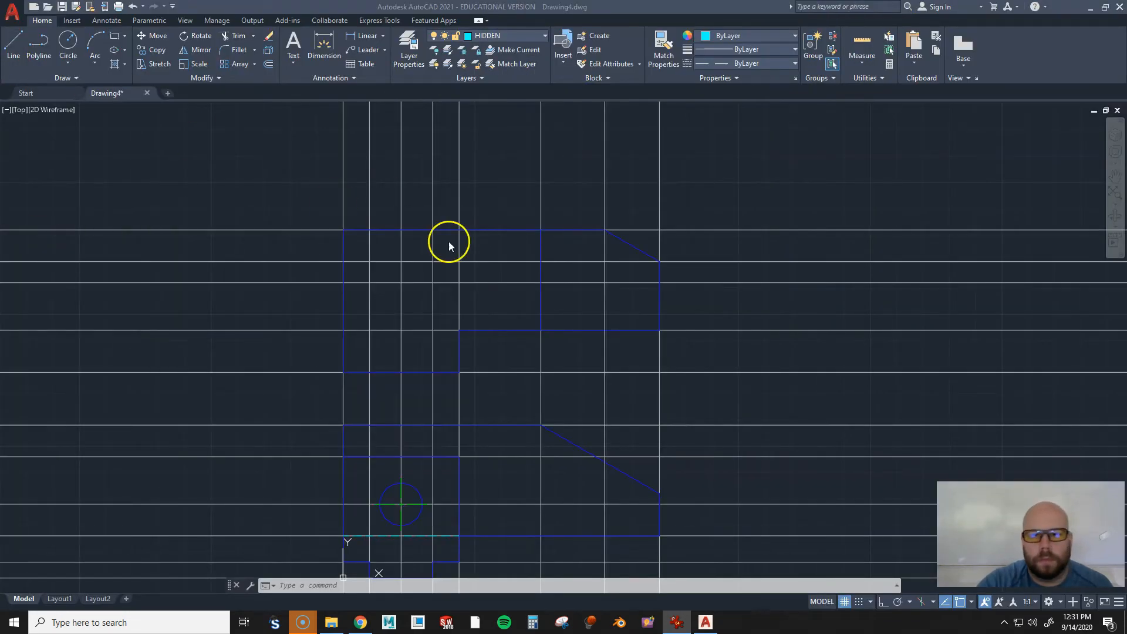
click(617, 268)
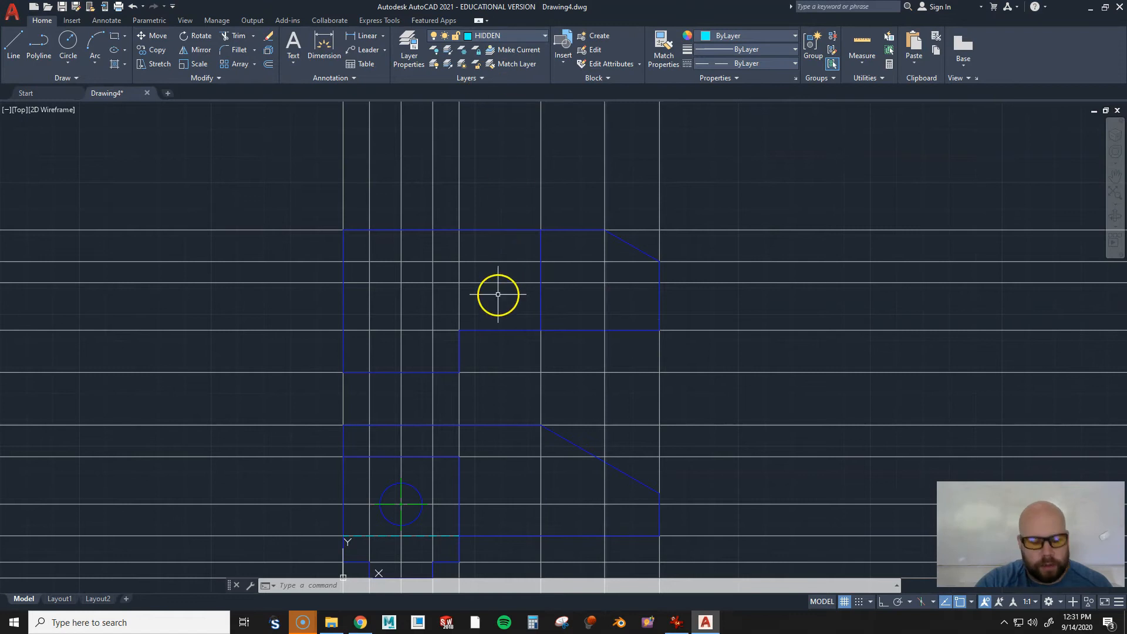
Draw a vertical hidden line in the front view along the new construction line, from the sloped edge down to the lower edge
text(l)
key(Return)
click(605, 462)
click(603, 536)
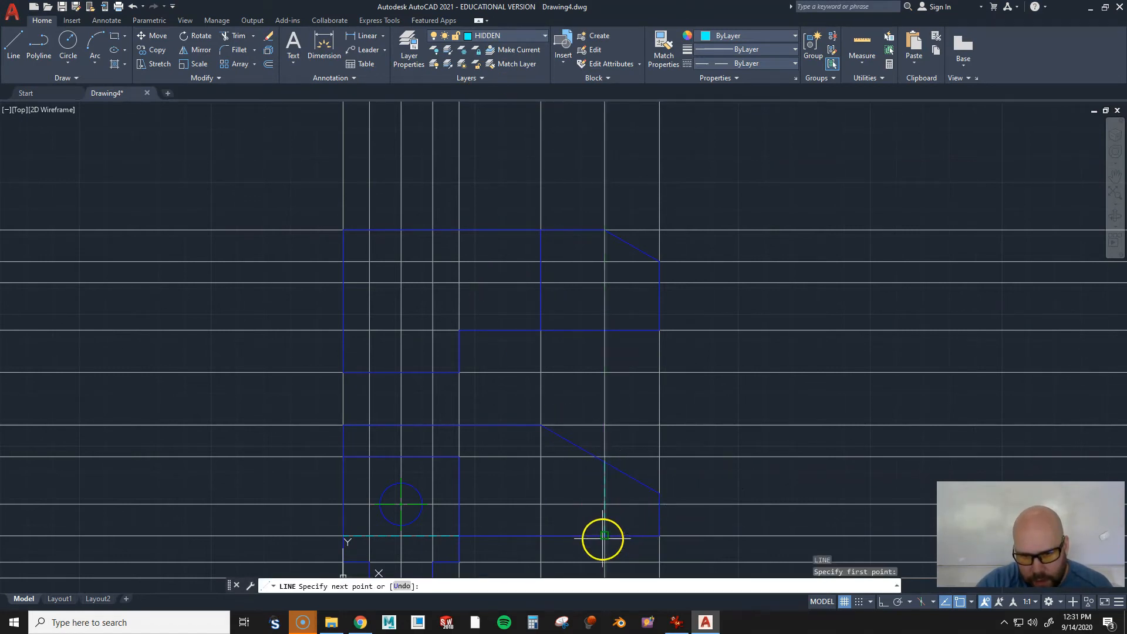
key(Return)
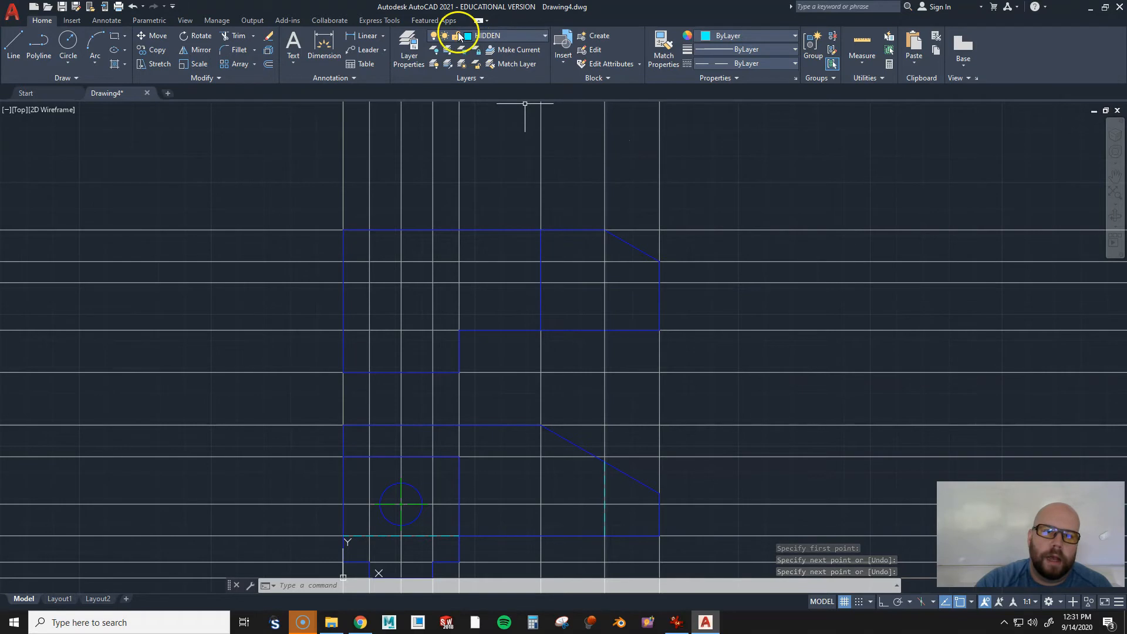
Turn off the CONSTRUCTION layer to review both views, and turn it back on with HIDDEN still current
click(482, 36)
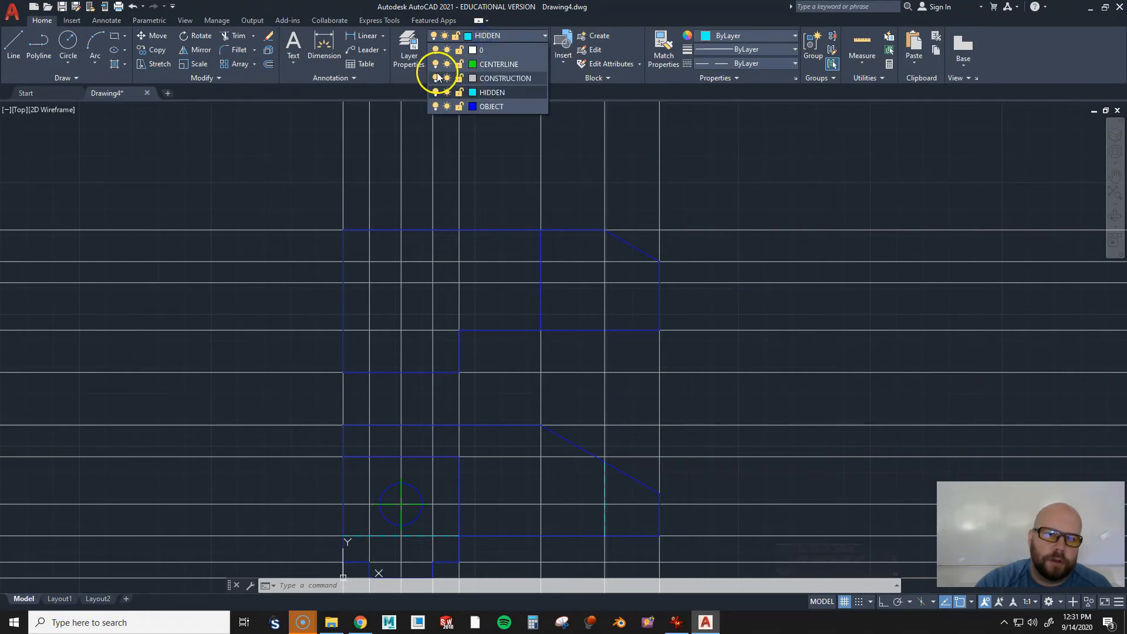
click(435, 78)
click(568, 165)
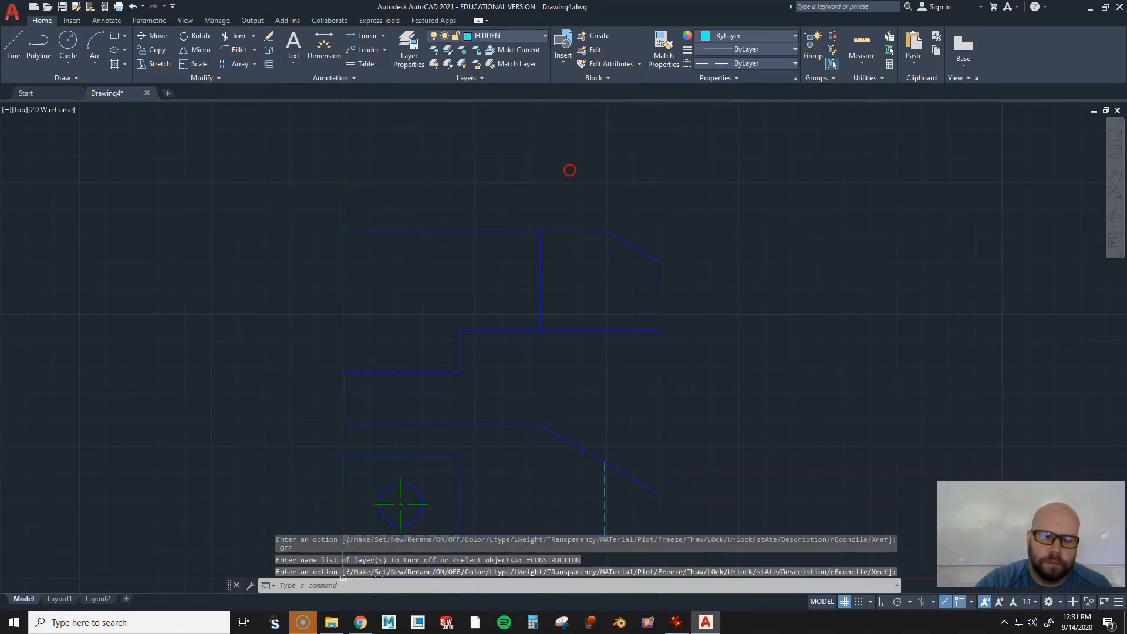
middle_drag(682, 323, 662, 222)
middle_drag(734, 270, 742, 308)
middle_drag(773, 346, 797, 362)
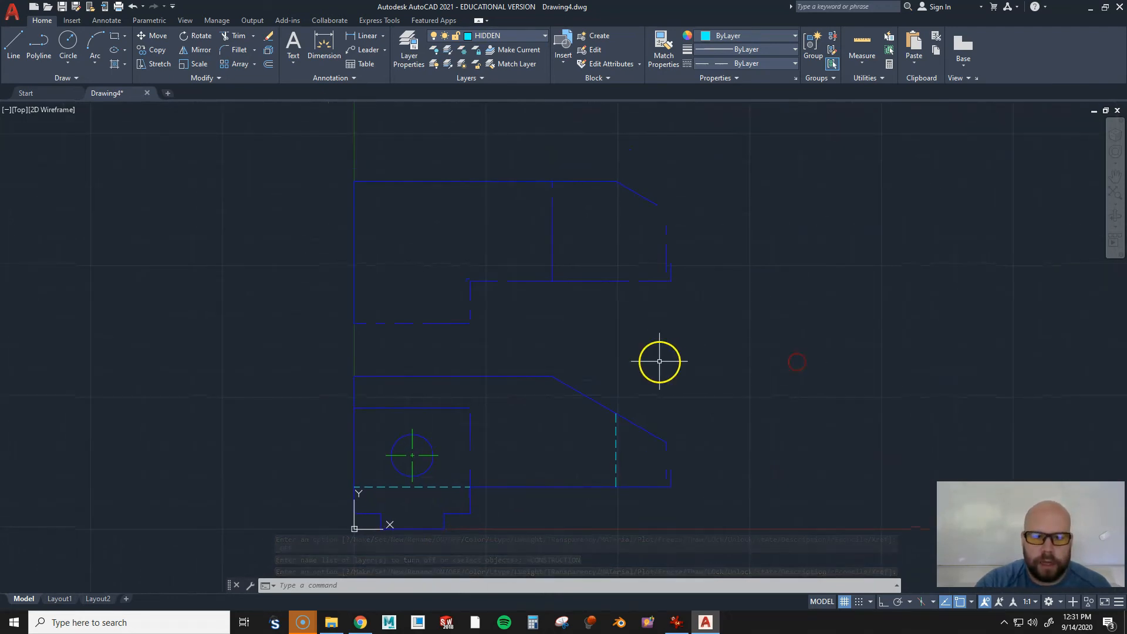
click(512, 37)
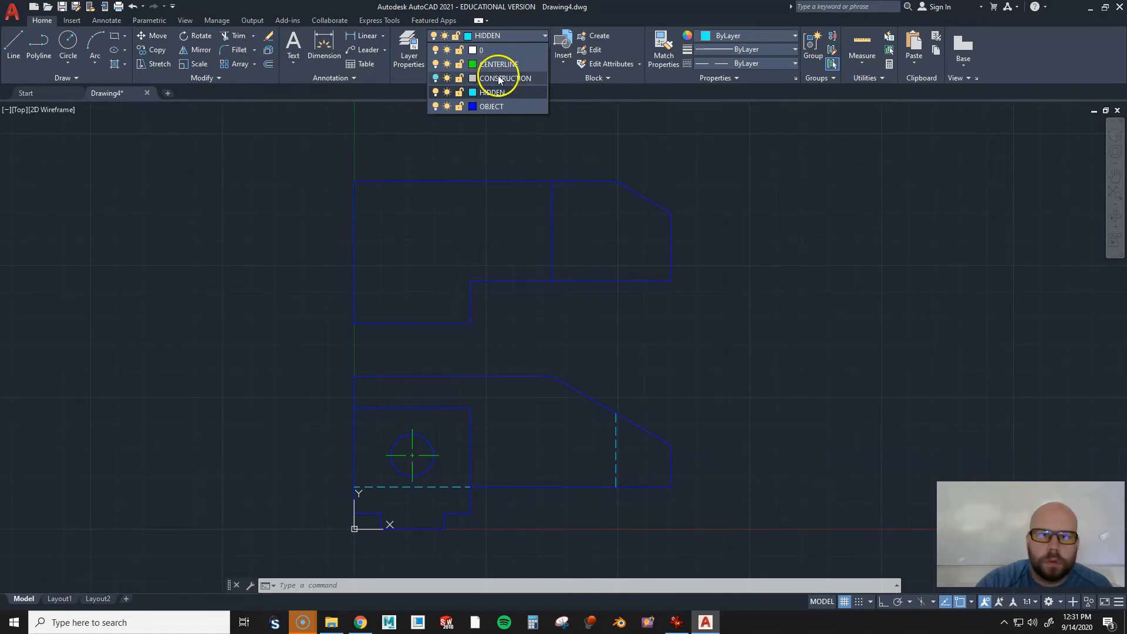
click(436, 78)
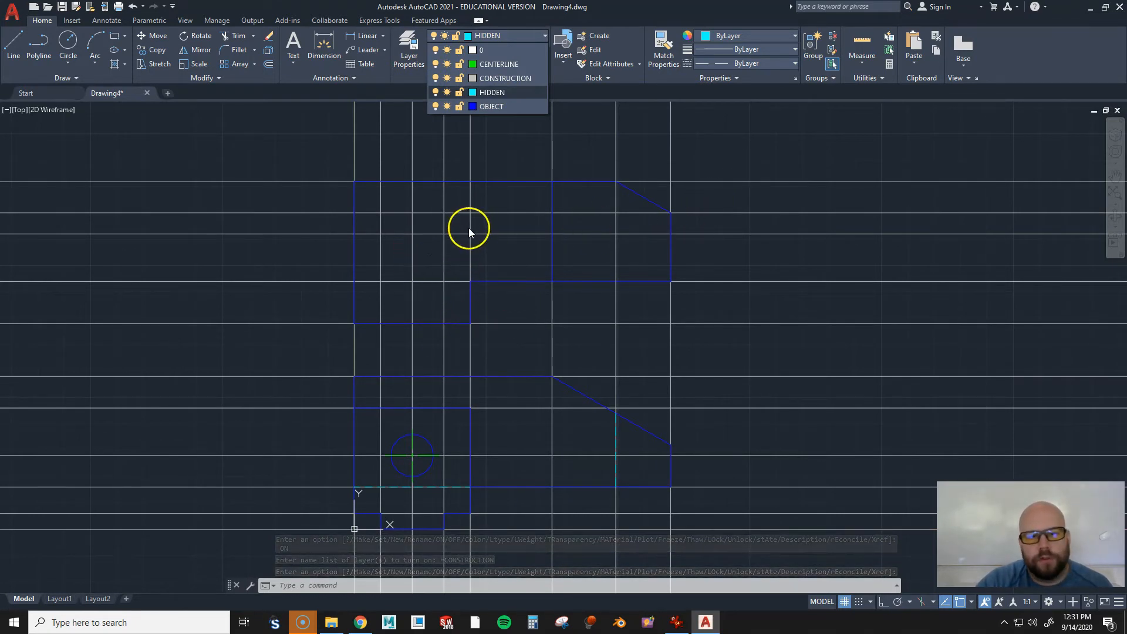
click(493, 92)
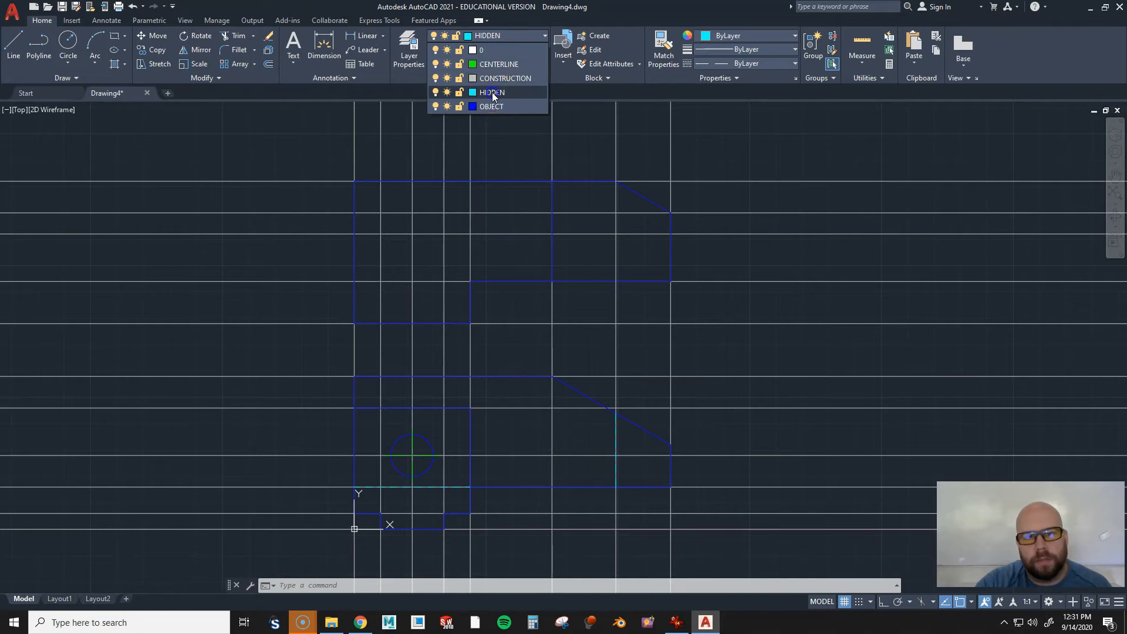
Switch to IrfanView to examine the top view's slope in the bracket reference drawing, and return to AutoCAD
key(alt+Tab)
click(311, 121)
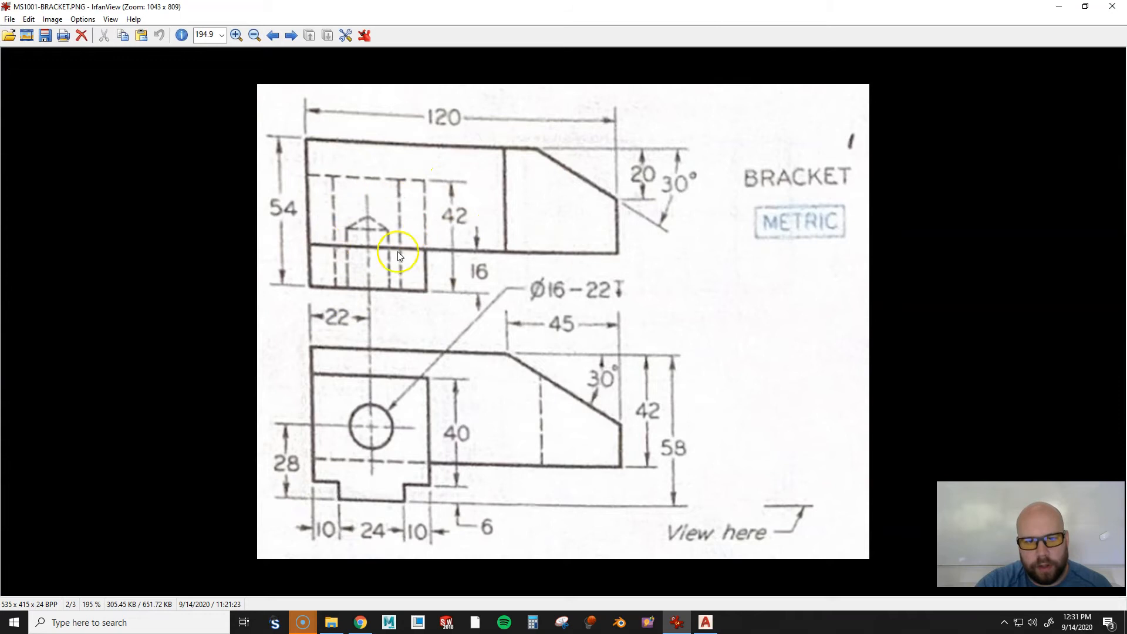
key(alt+Tab)
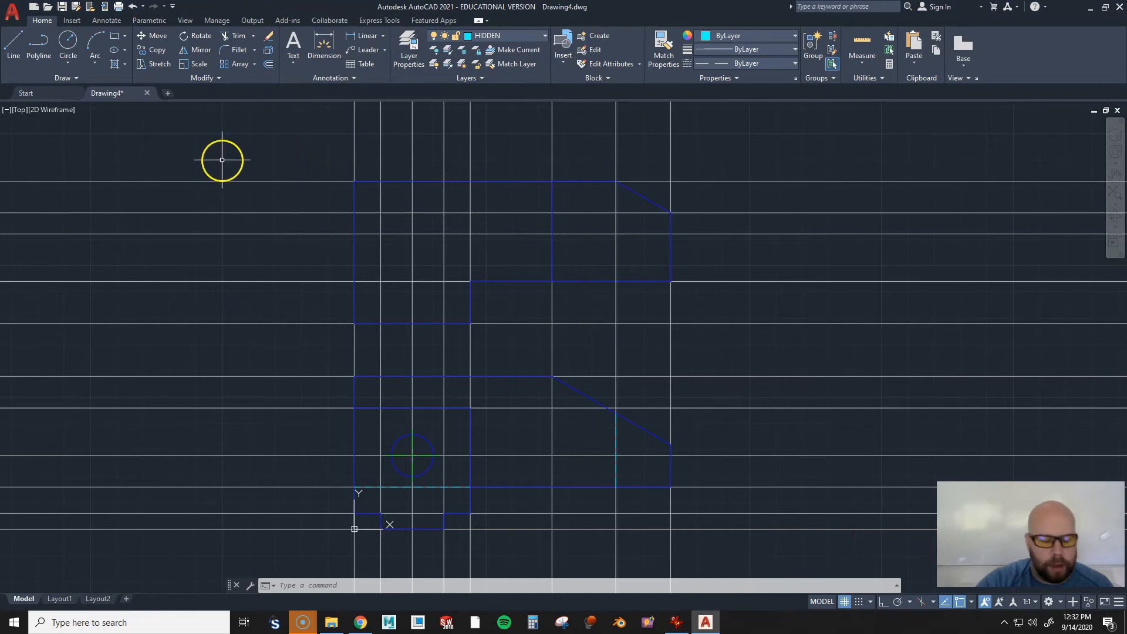
text(l)
key(Return)
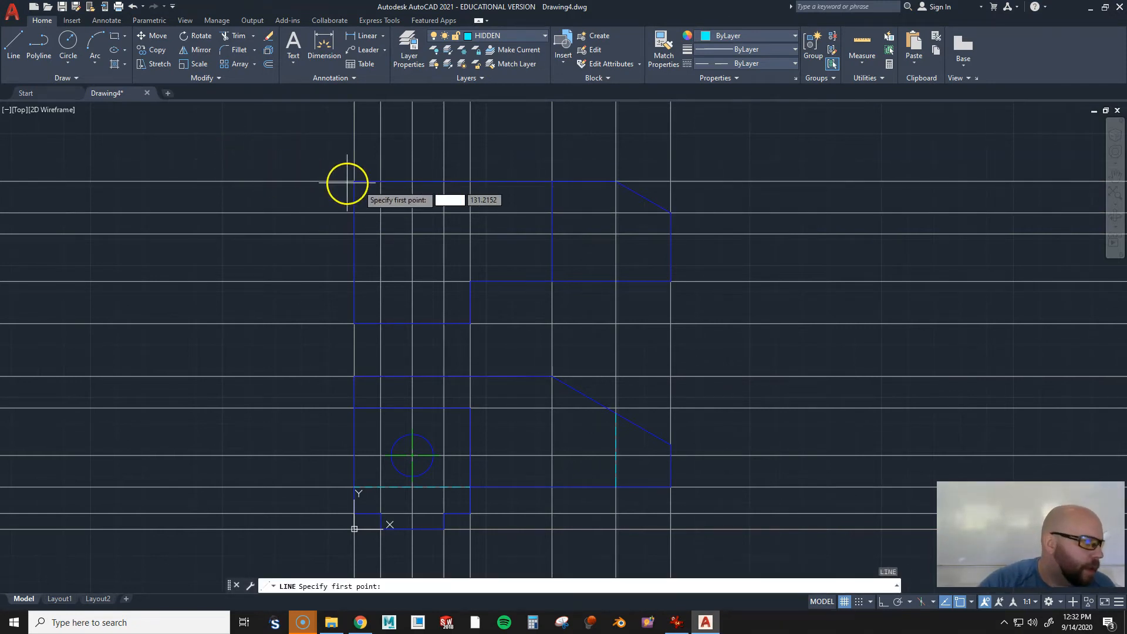
click(471, 281)
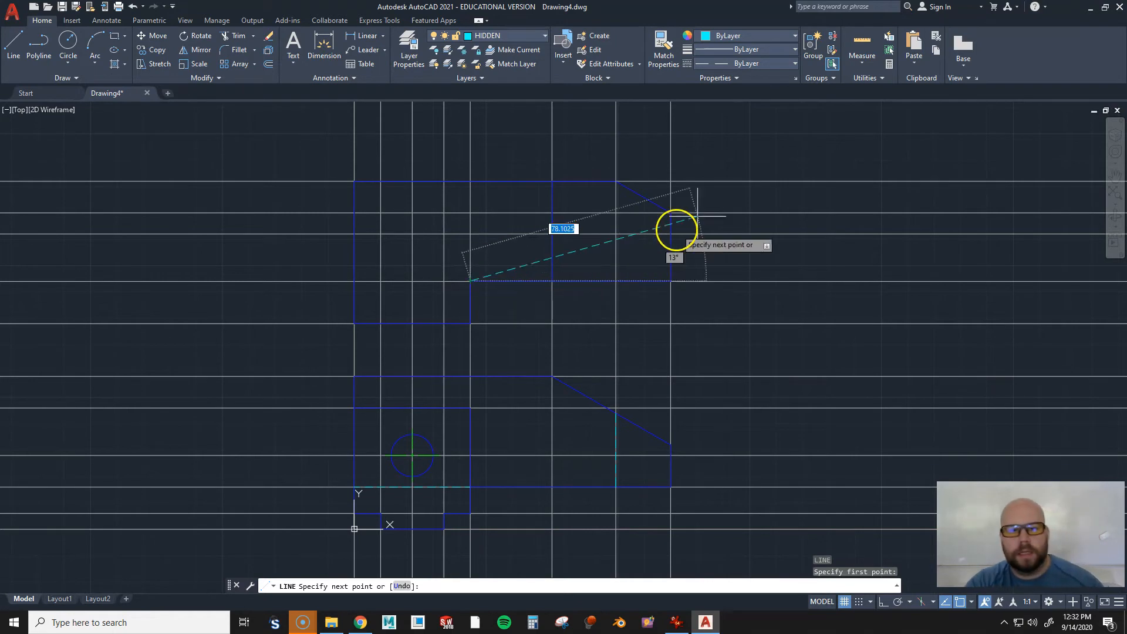
key(Escape)
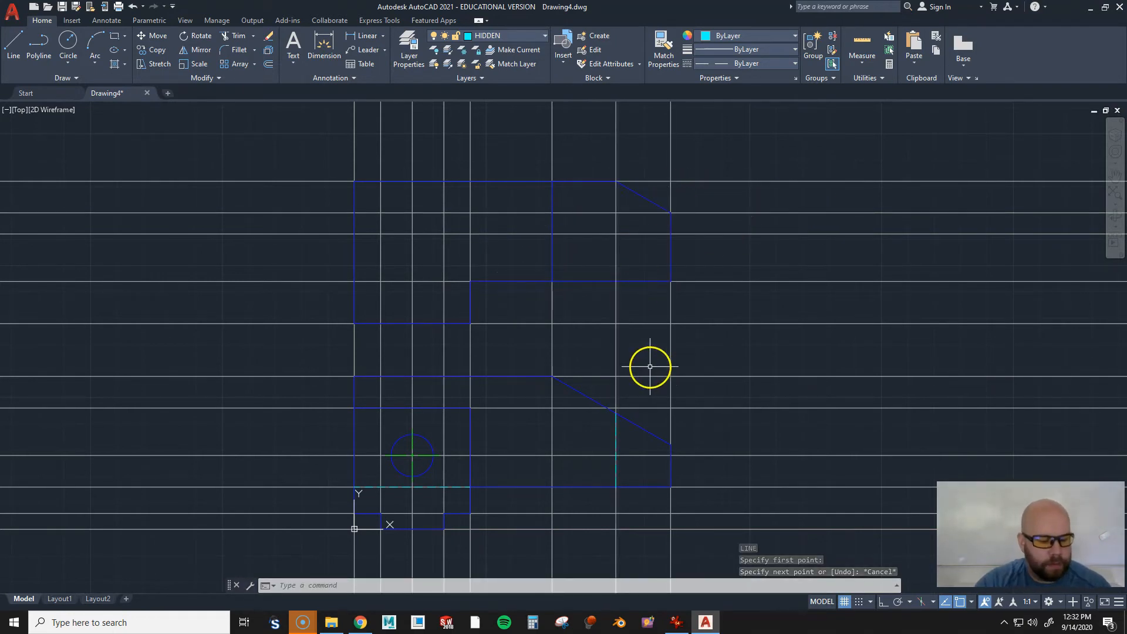
Erase the top view's sloped edge, the front view's vertical hidden line and the vertical construction line between them
text(E)
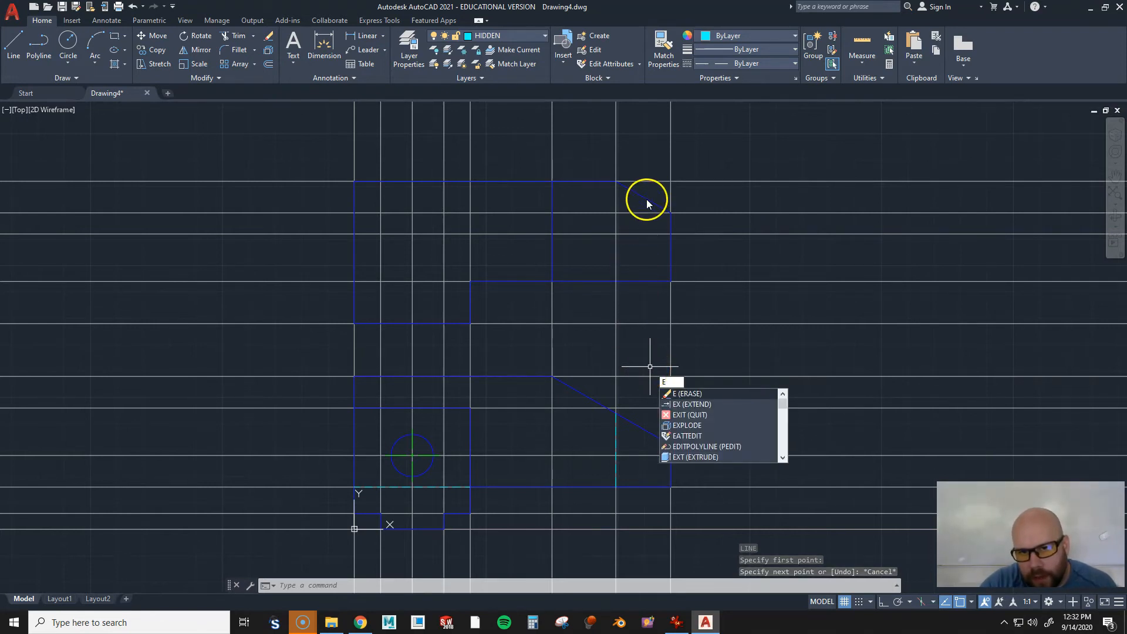
click(671, 235)
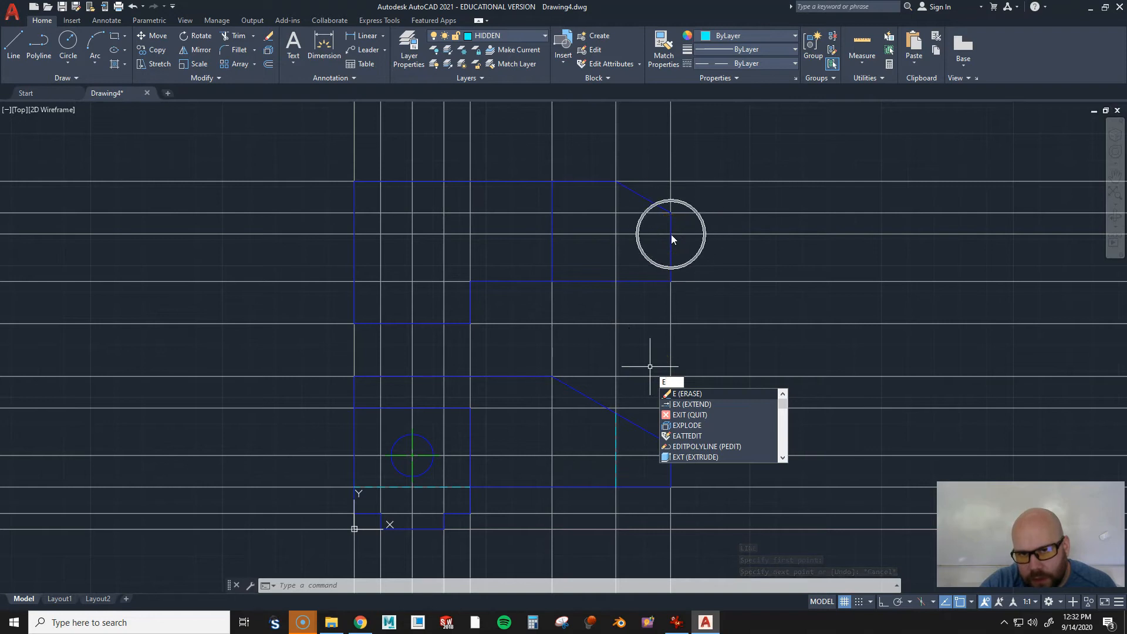
click(671, 234)
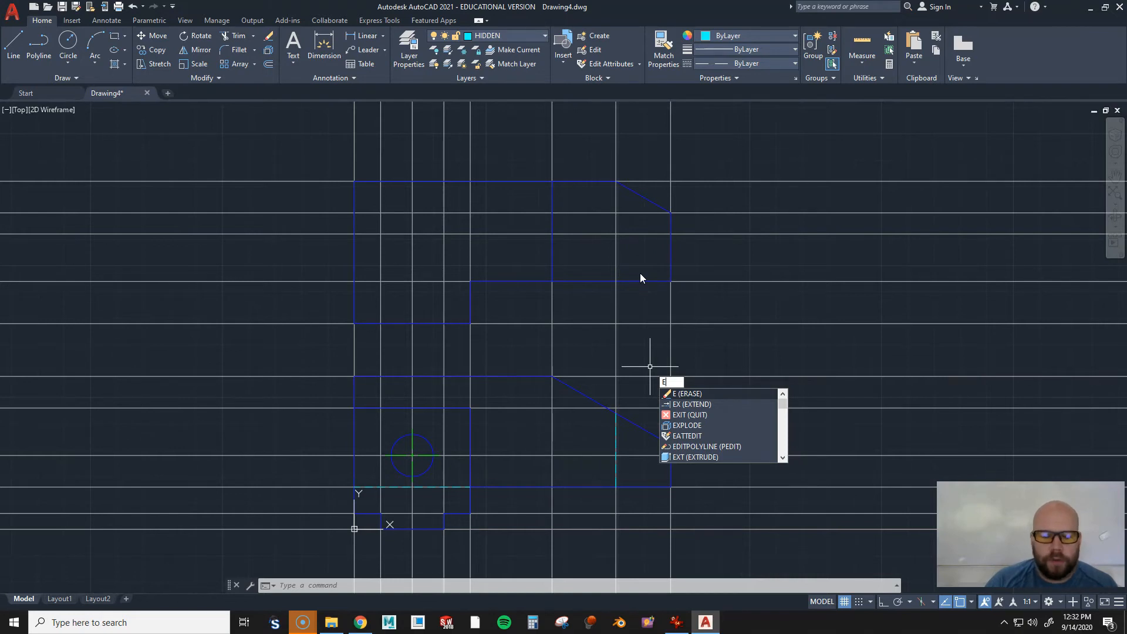
key(Return)
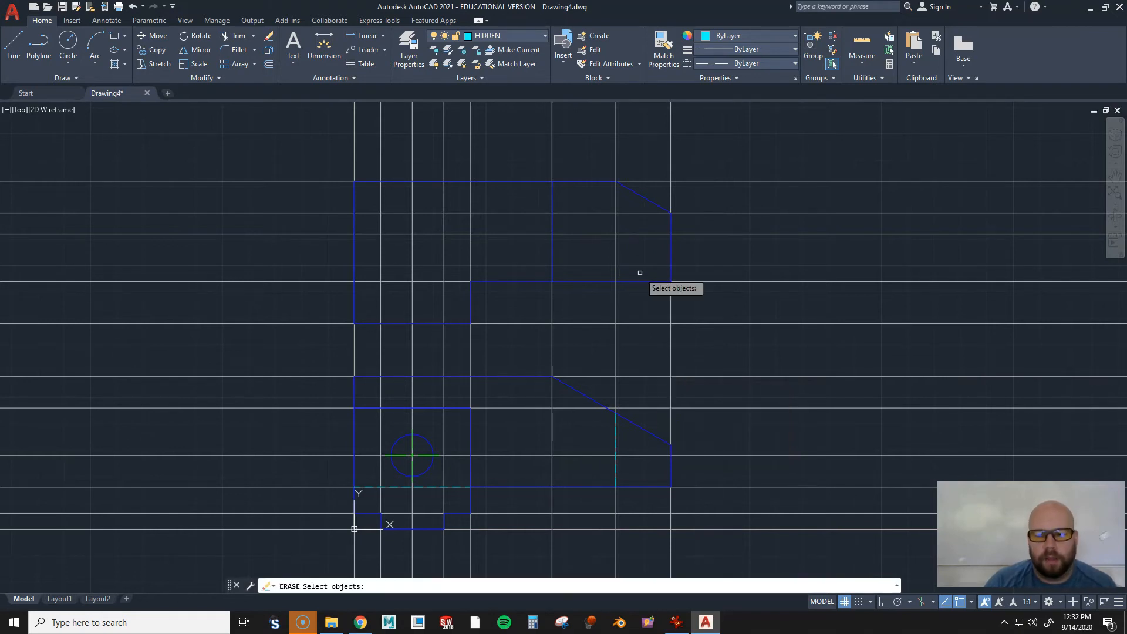
click(642, 198)
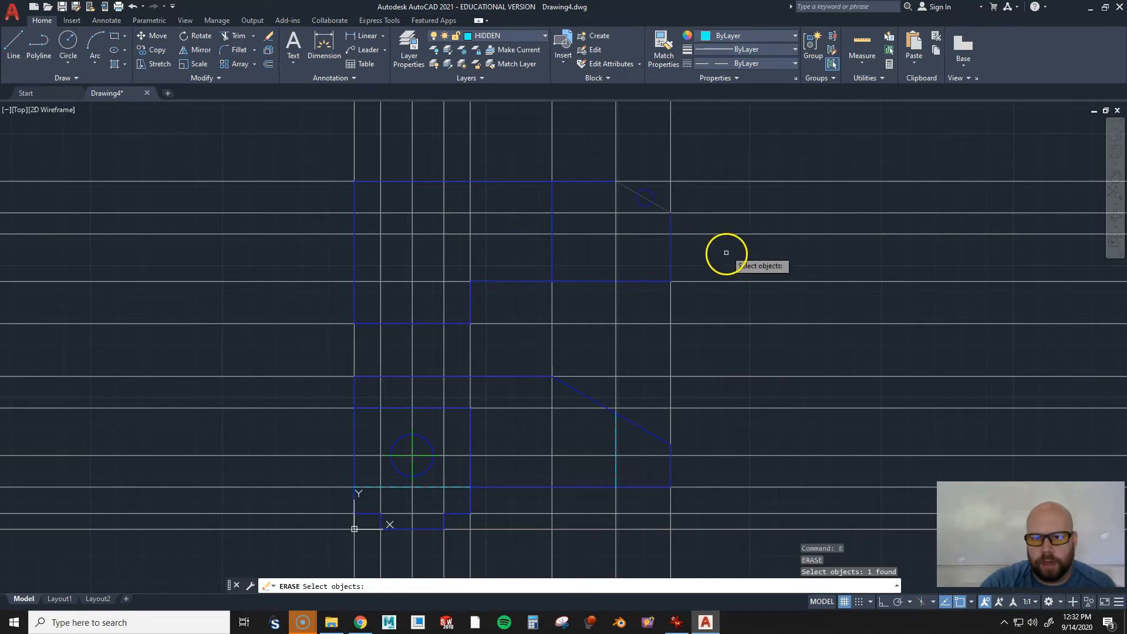
click(616, 438)
click(617, 342)
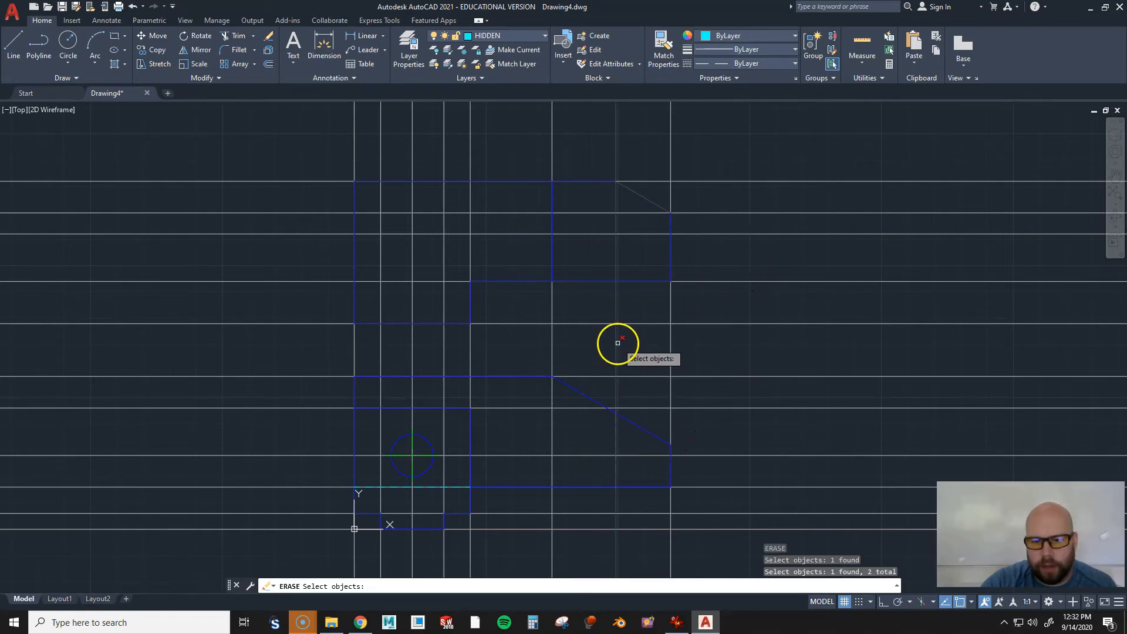
key(Return)
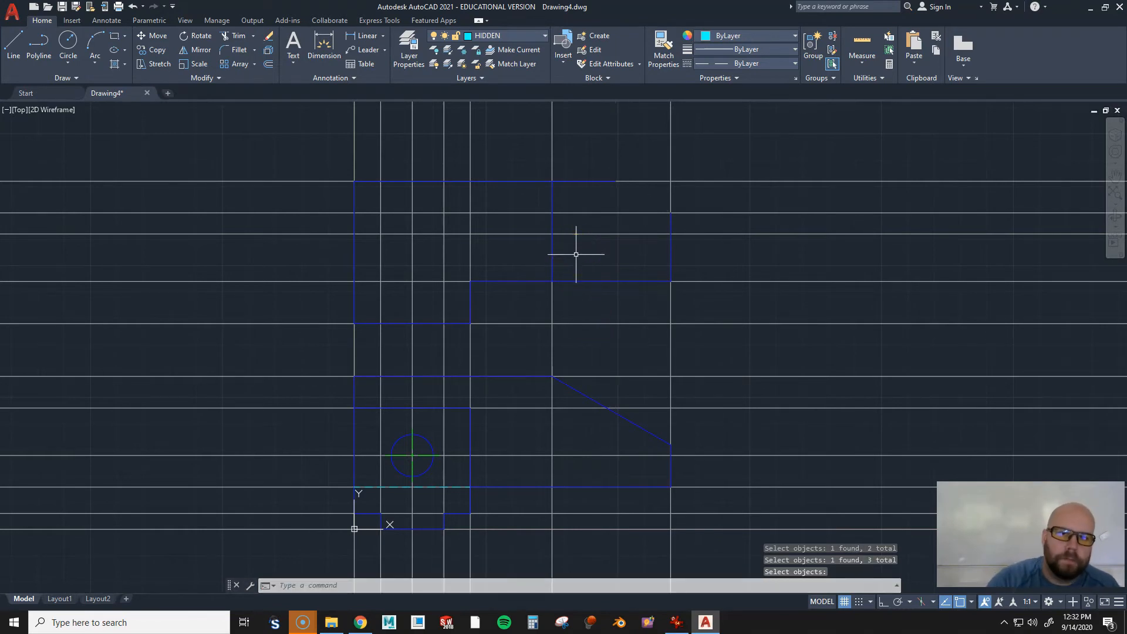
On the OBJECT layer, draw a 60-long line at 150° from the top view's end edge at the lower construction line crossing it
click(488, 37)
click(497, 107)
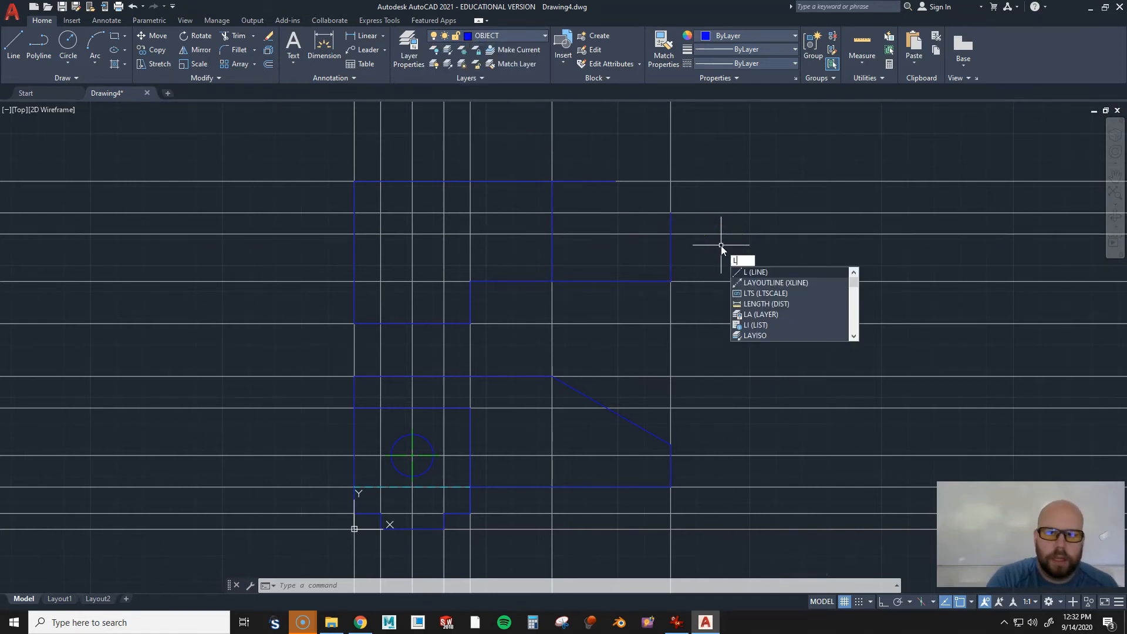
key(Return)
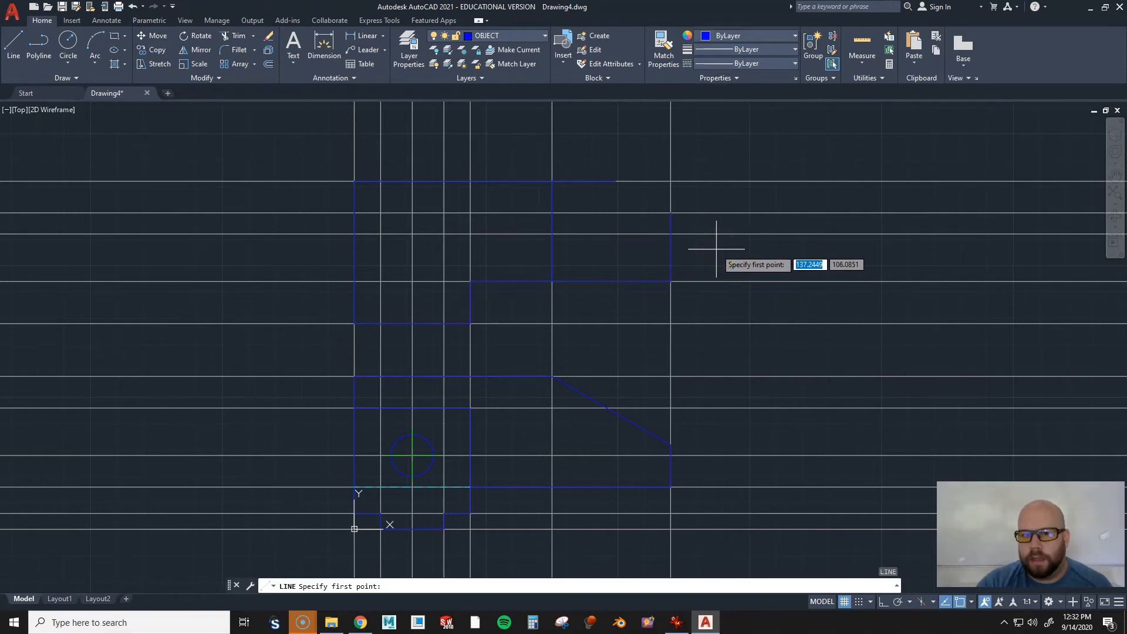
click(671, 234)
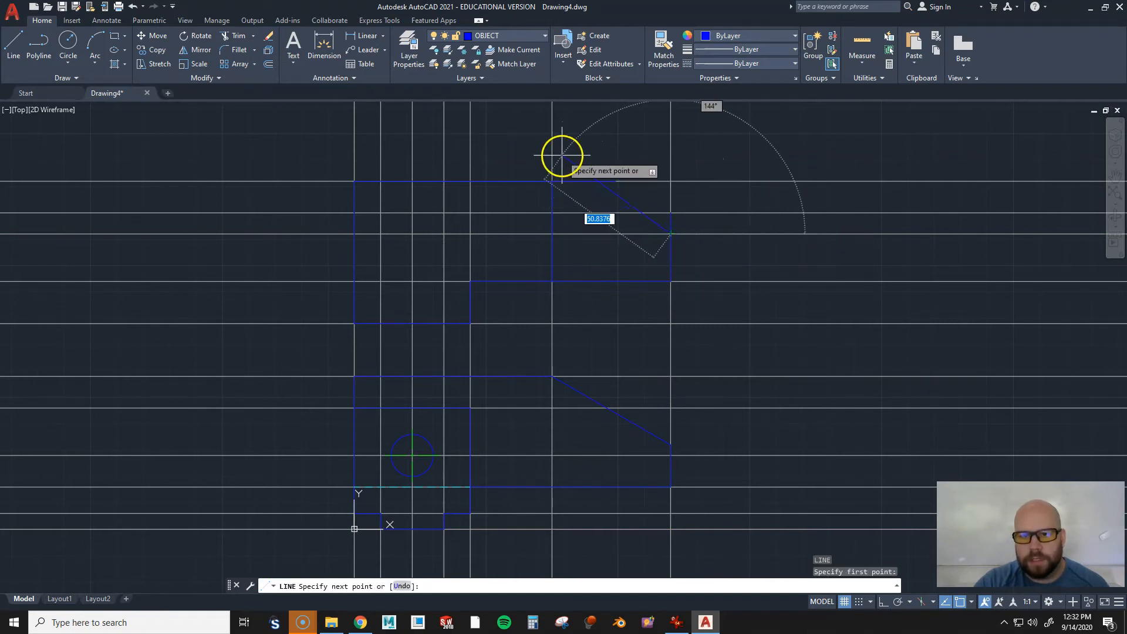
text(@60)
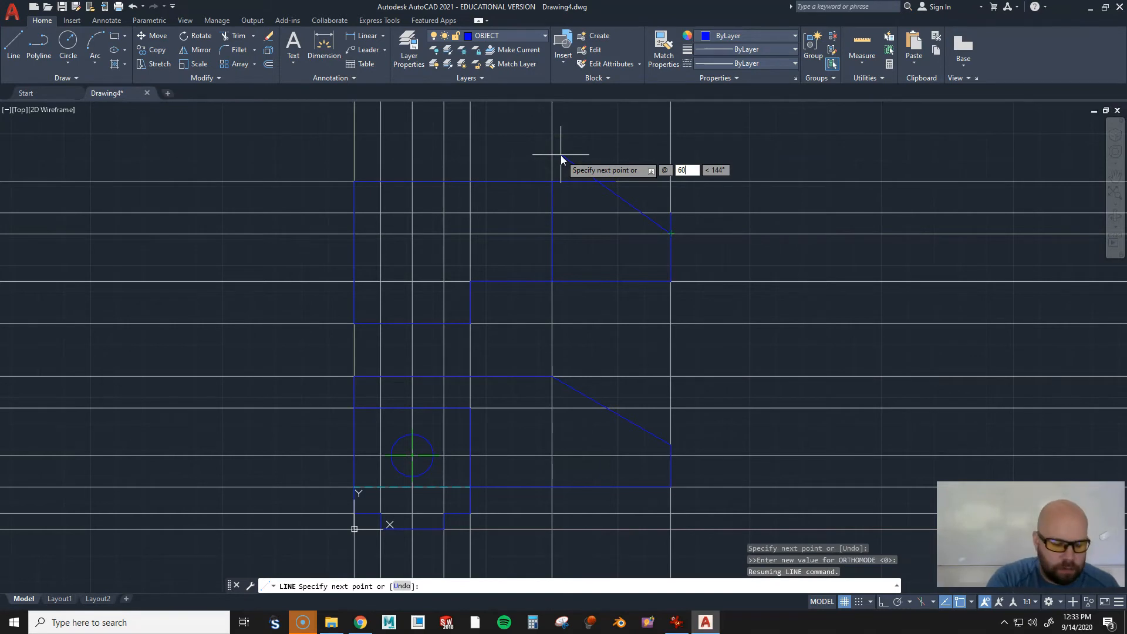
key(Tab)
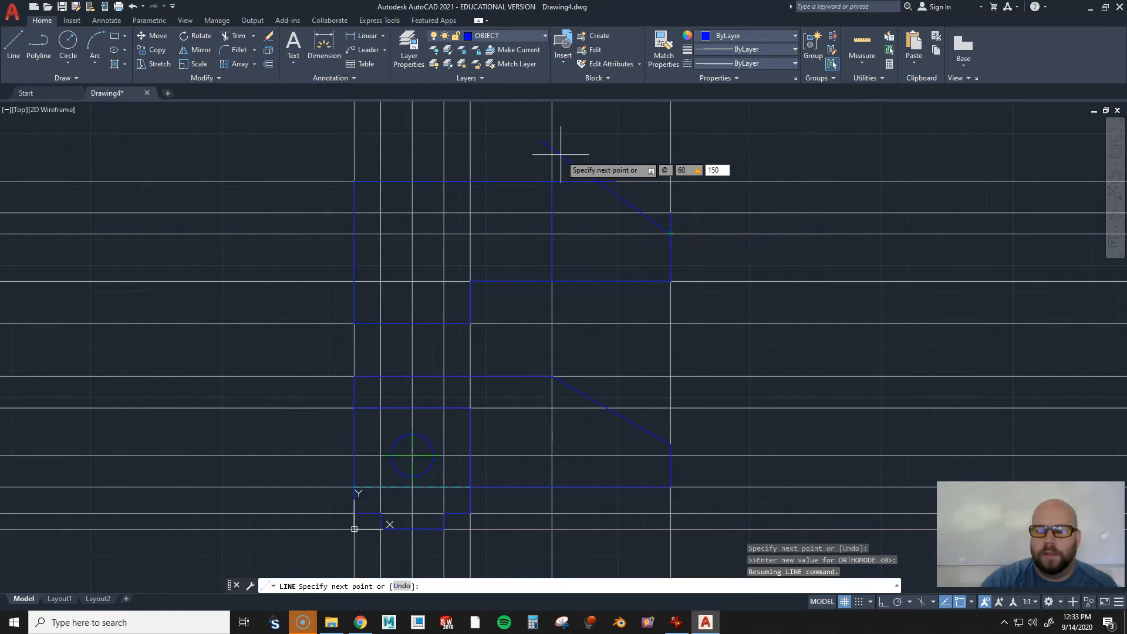
key(Return)
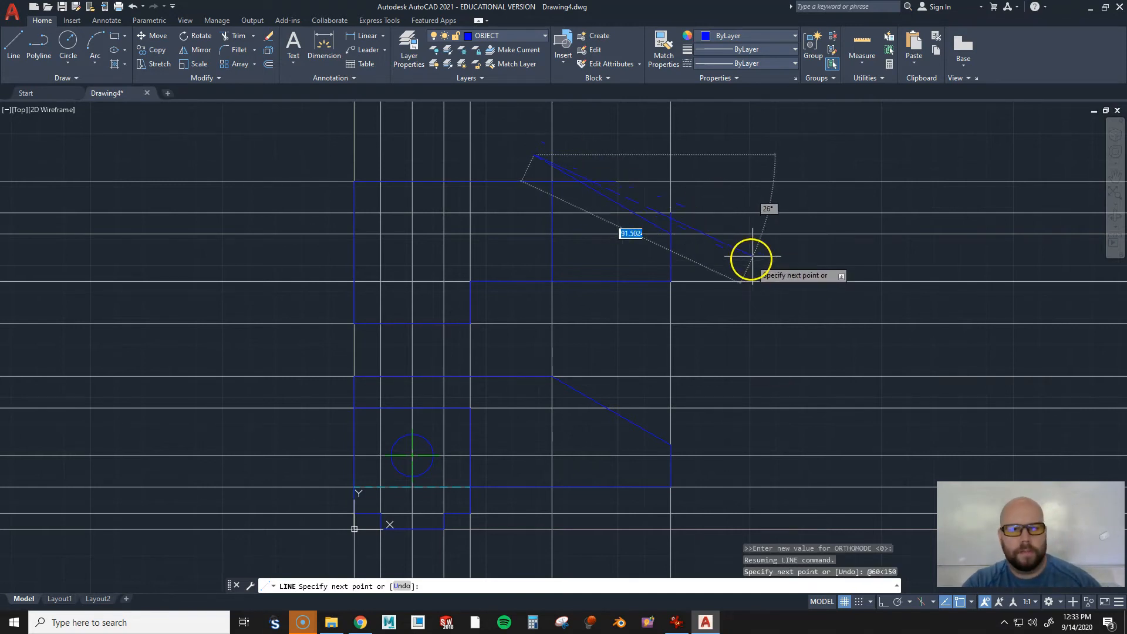
key(Escape)
Trim the overhanging ends of the new sloped line, the upper edge and the end edge at the top view's corner
text(TR)
key(Return)
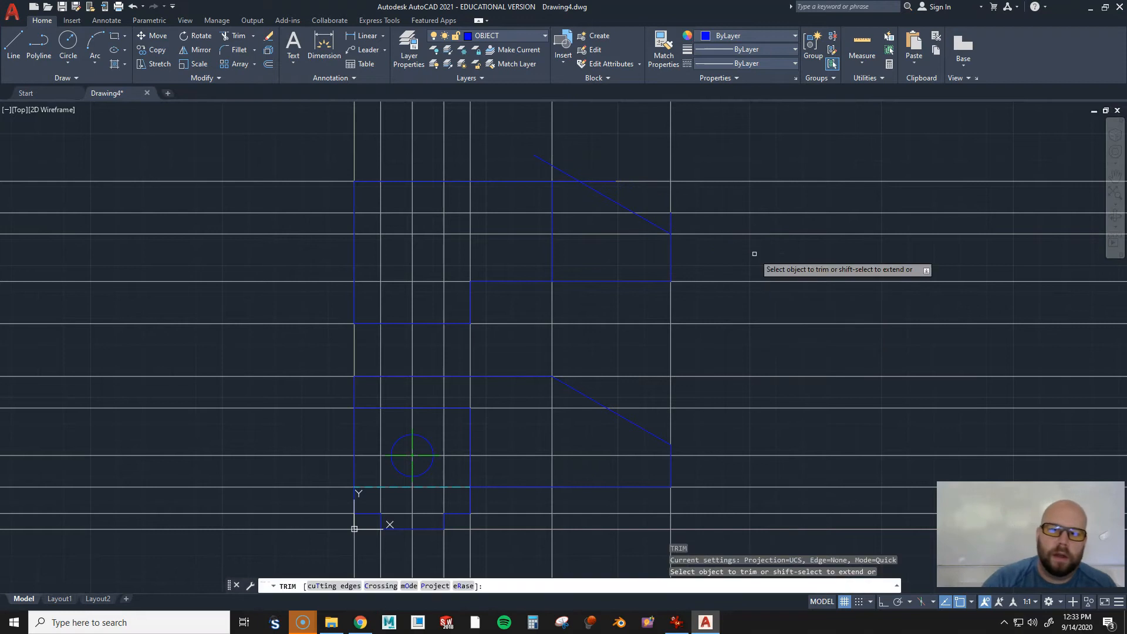
click(670, 222)
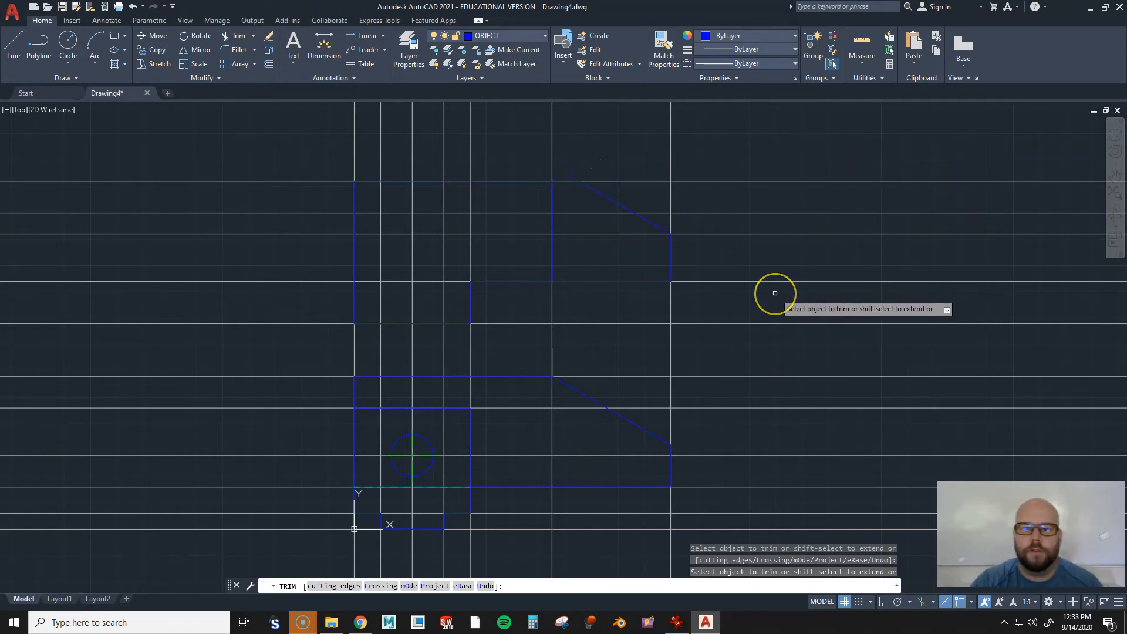
right_click(652, 153)
On the CONSTRUCTION layer, add a vertical construction line through the upper end of the top view's new sloped edge
click(524, 38)
click(503, 78)
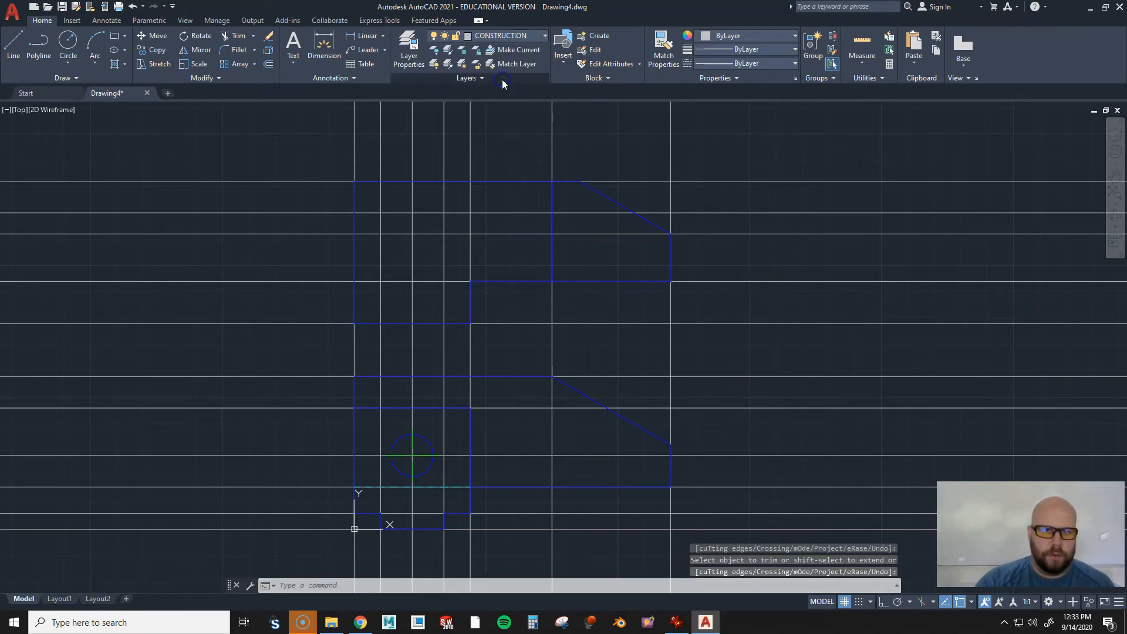
text(xl)
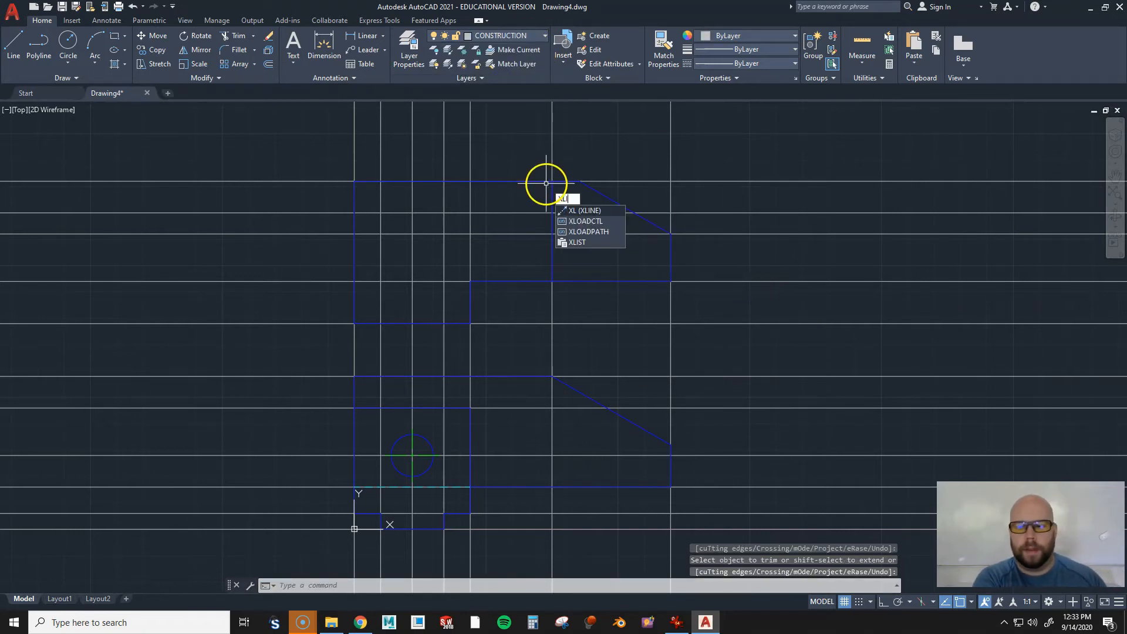
key(Return)
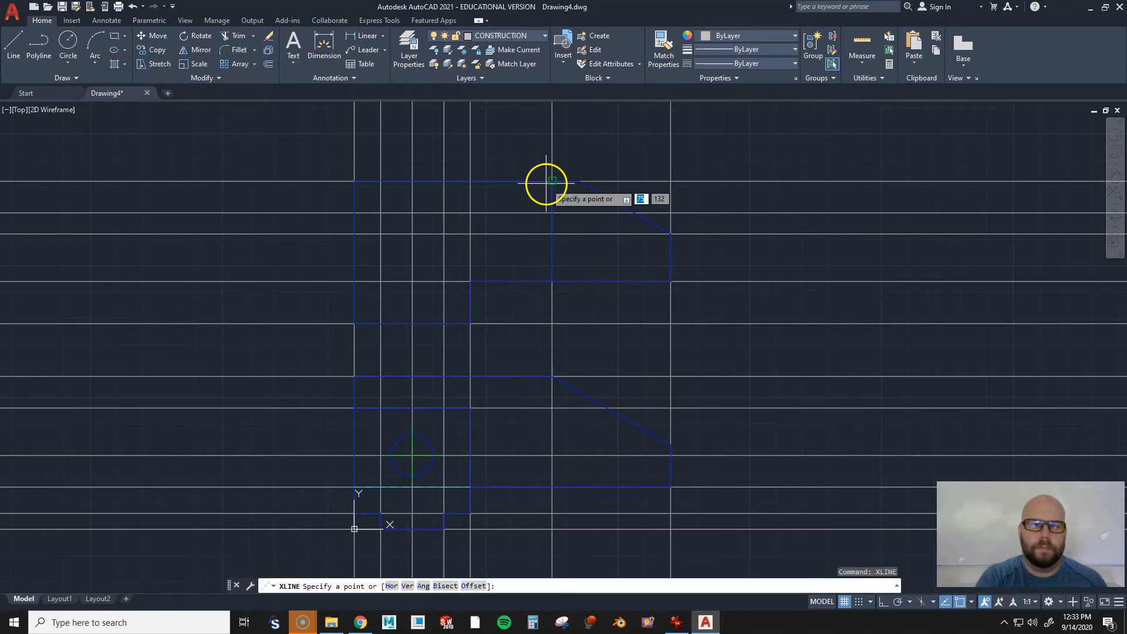
click(580, 182)
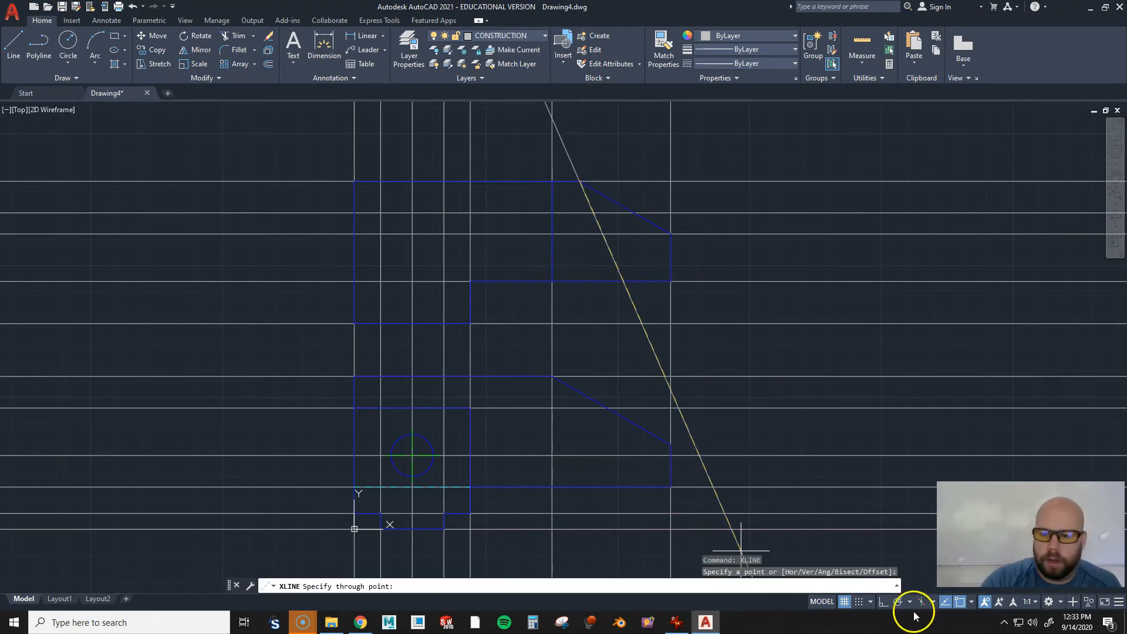
click(883, 602)
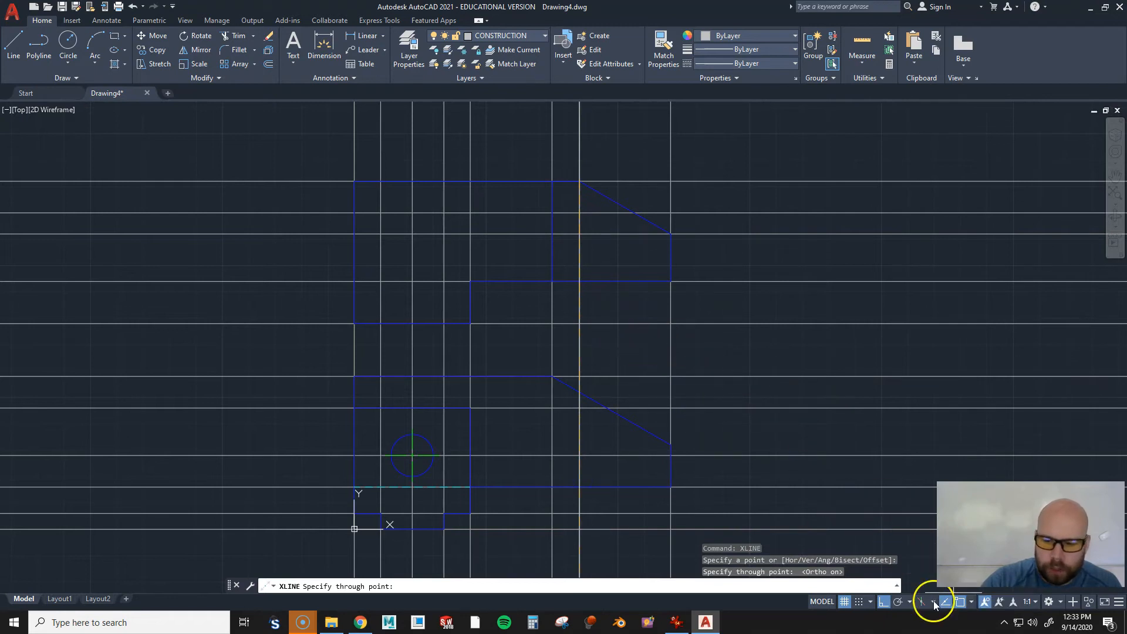
click(882, 602)
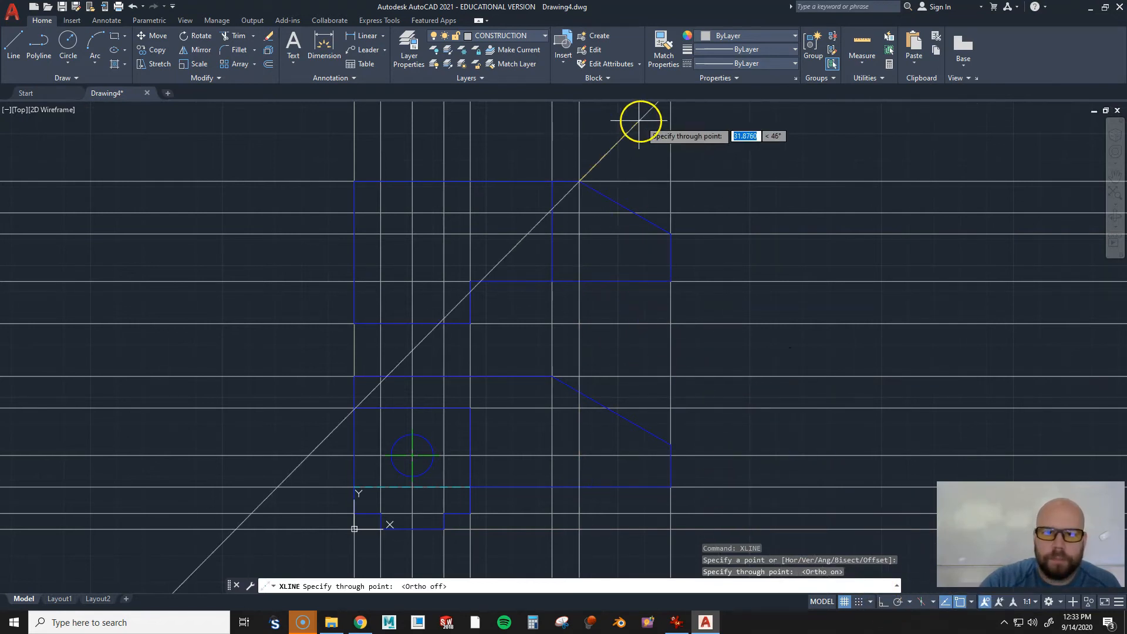
key(Return)
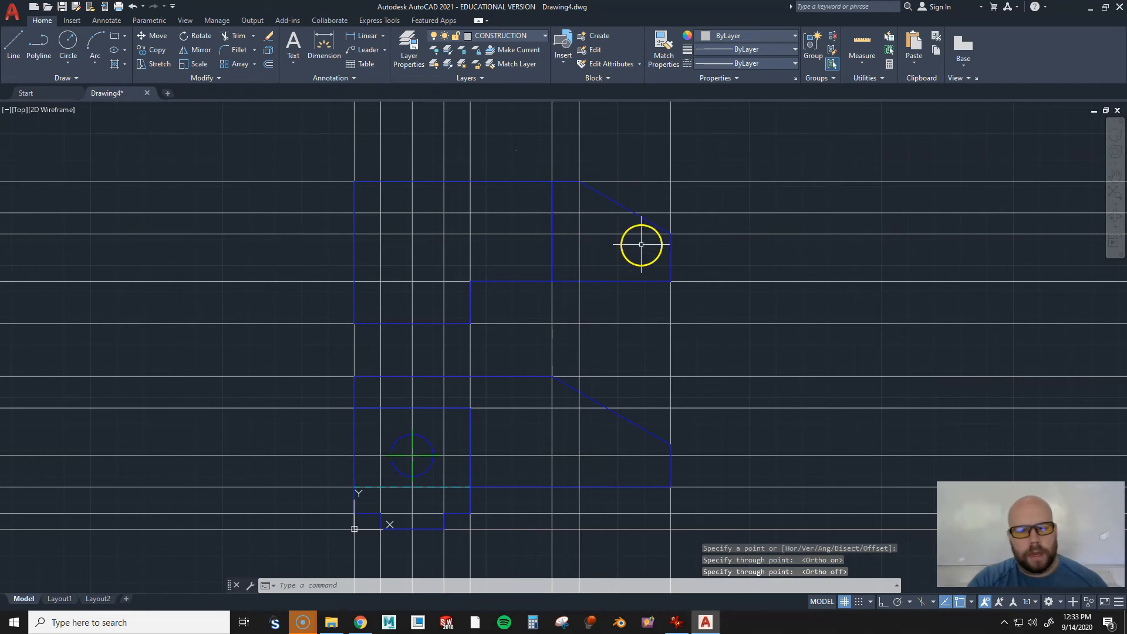
On the HIDDEN layer, draw a vertical line in the front view from the construction line's crossing with the sloped edge down to the bottom edge
click(509, 37)
click(500, 89)
text(l)
key(Return)
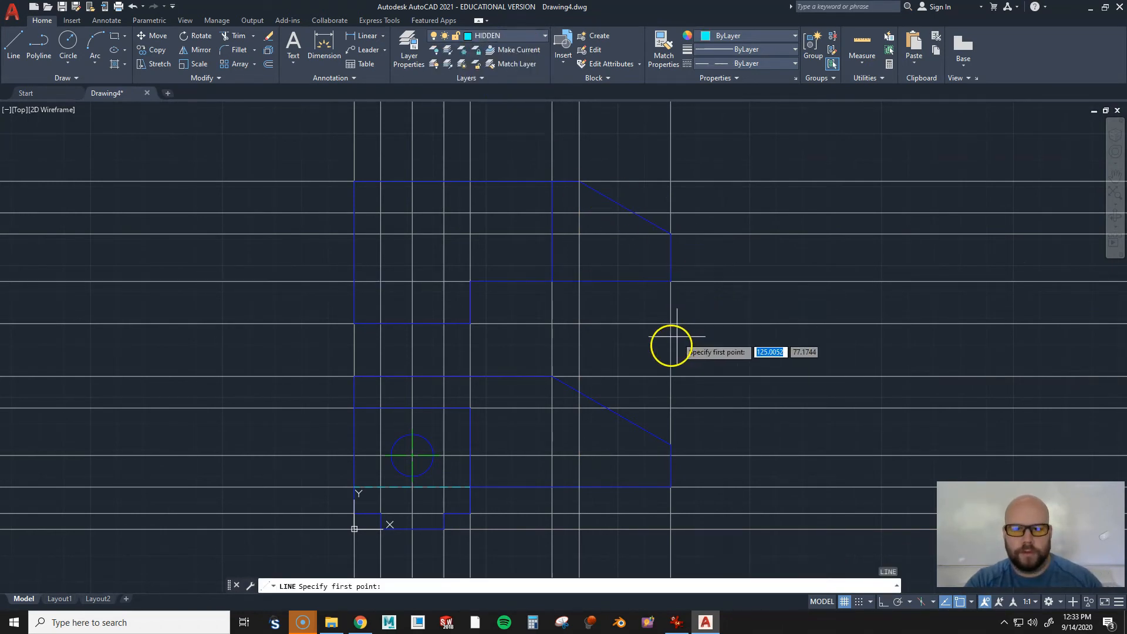
click(579, 392)
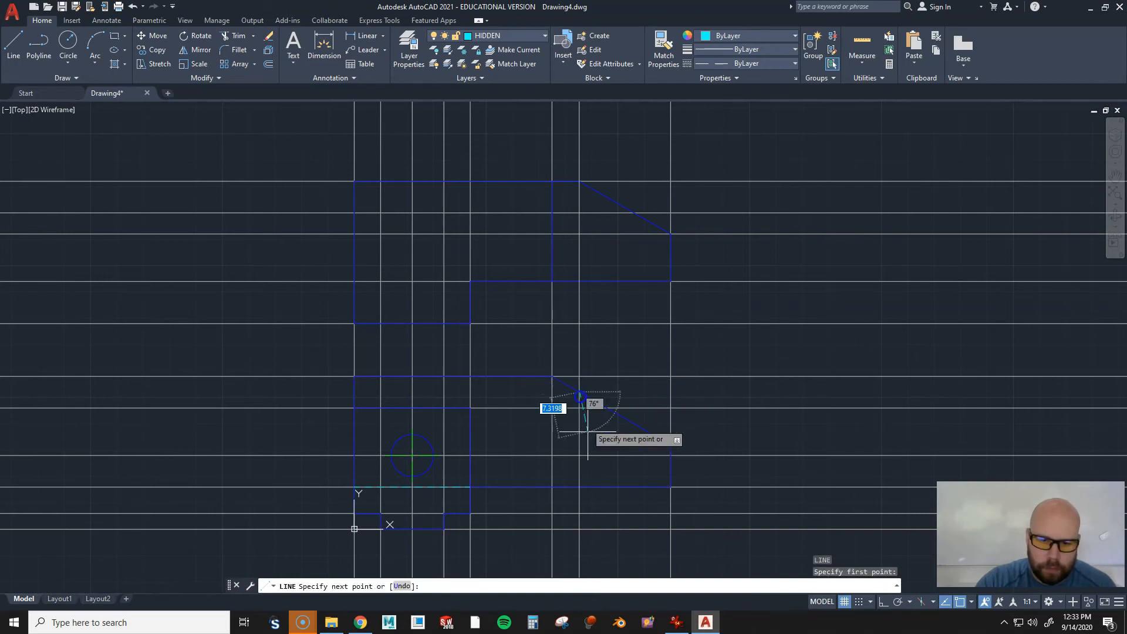
click(580, 488)
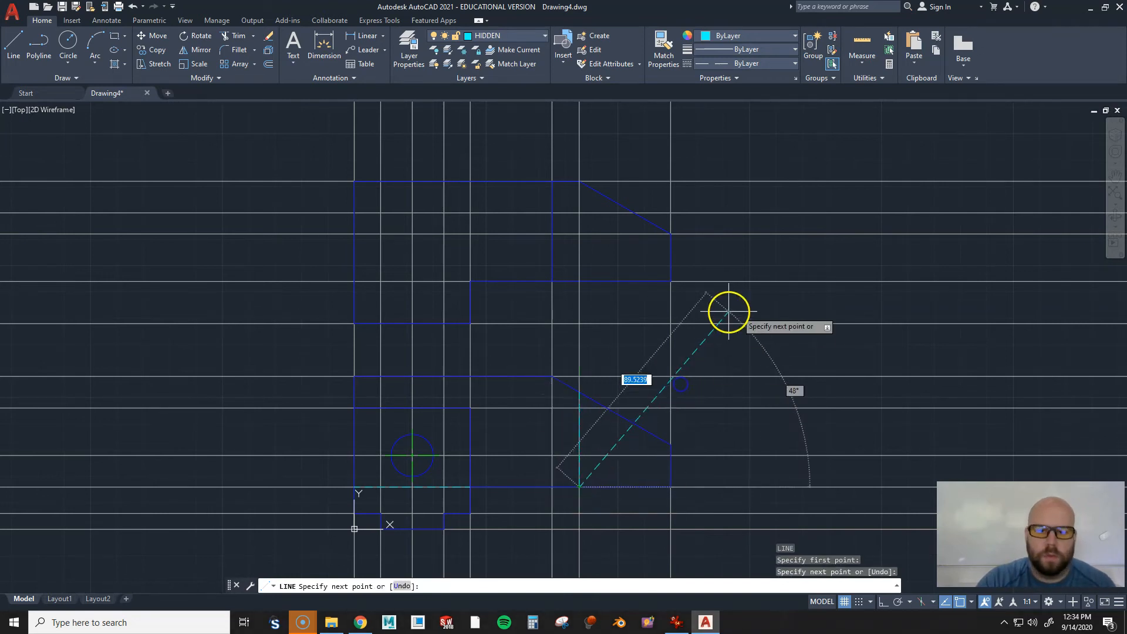
key(Return)
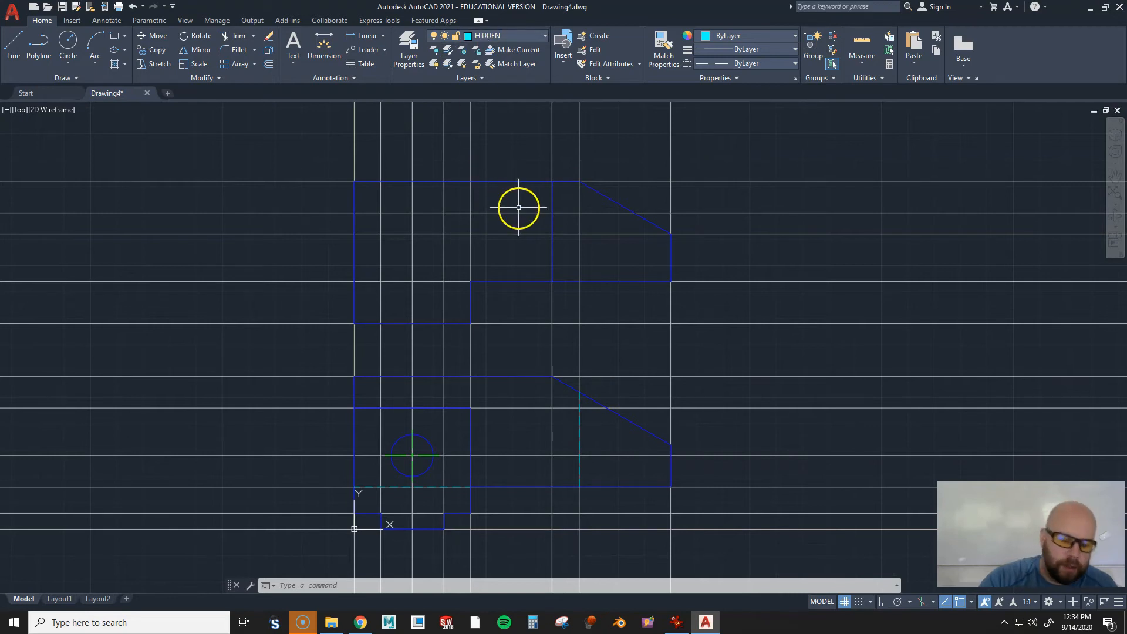
Draw hidden lines in the top view from the step's inner corner up to the 42-high construction line and across to the left edge
text(l)
key(Return)
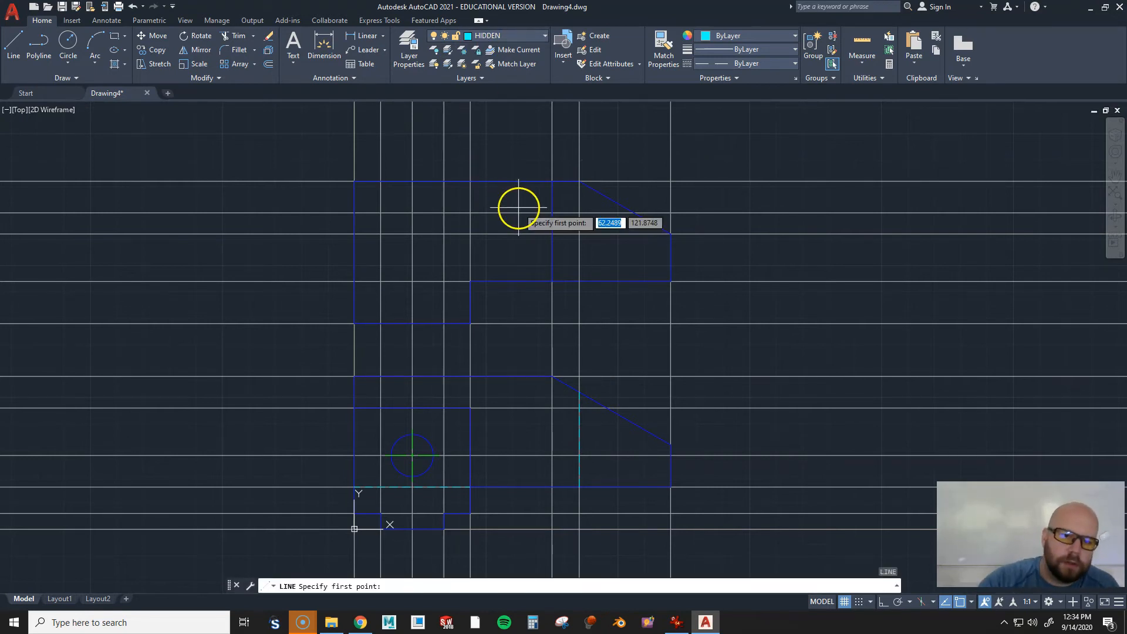
click(470, 282)
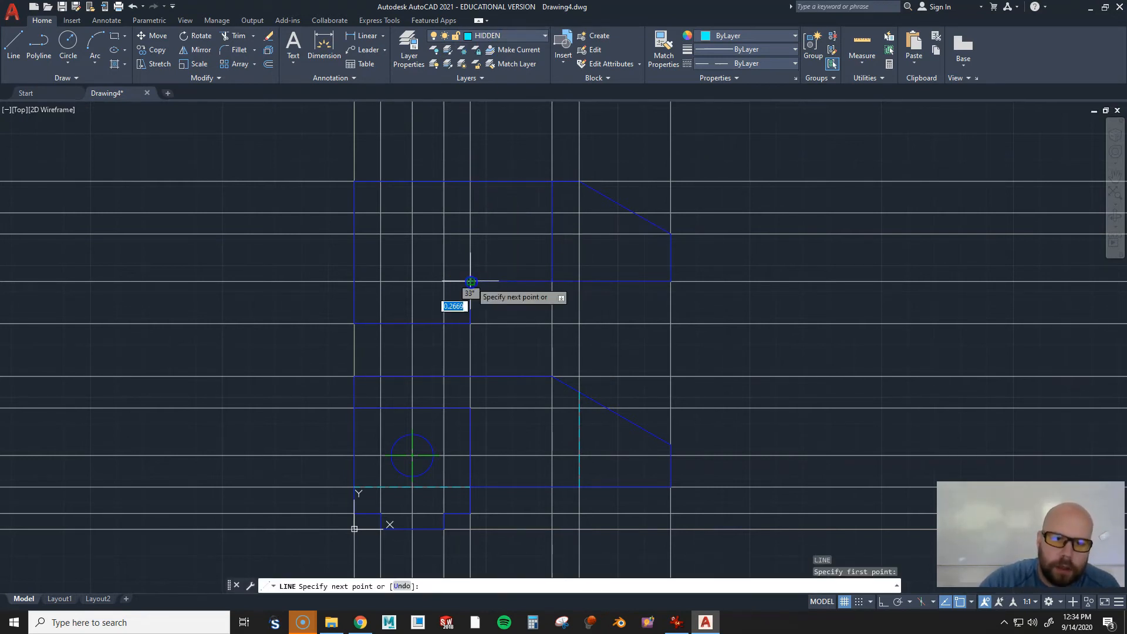
click(470, 212)
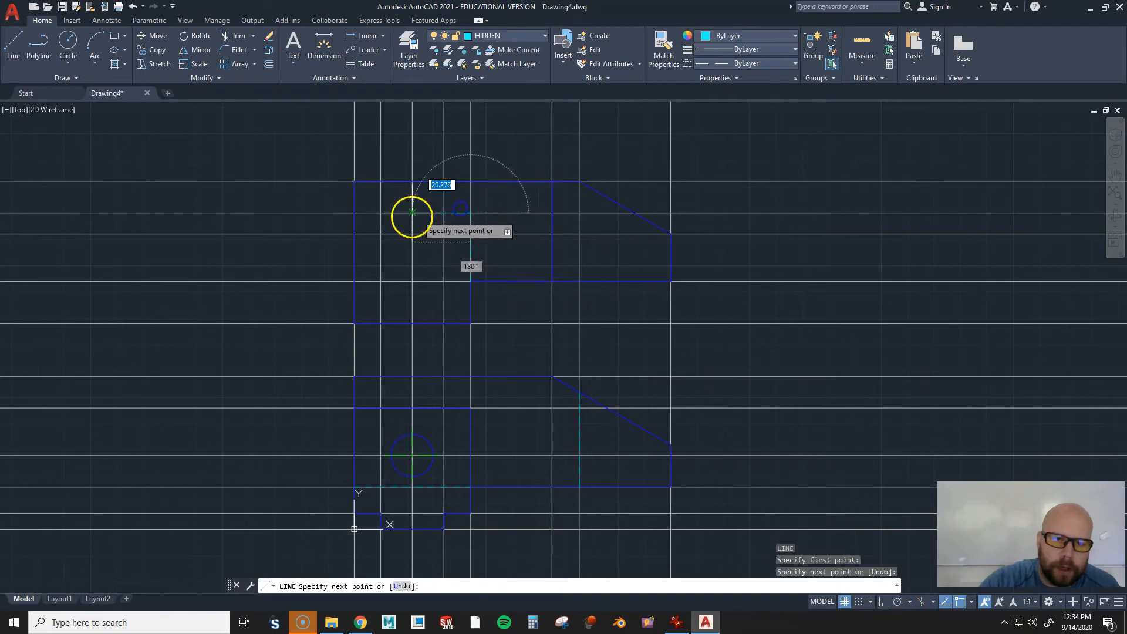
click(354, 213)
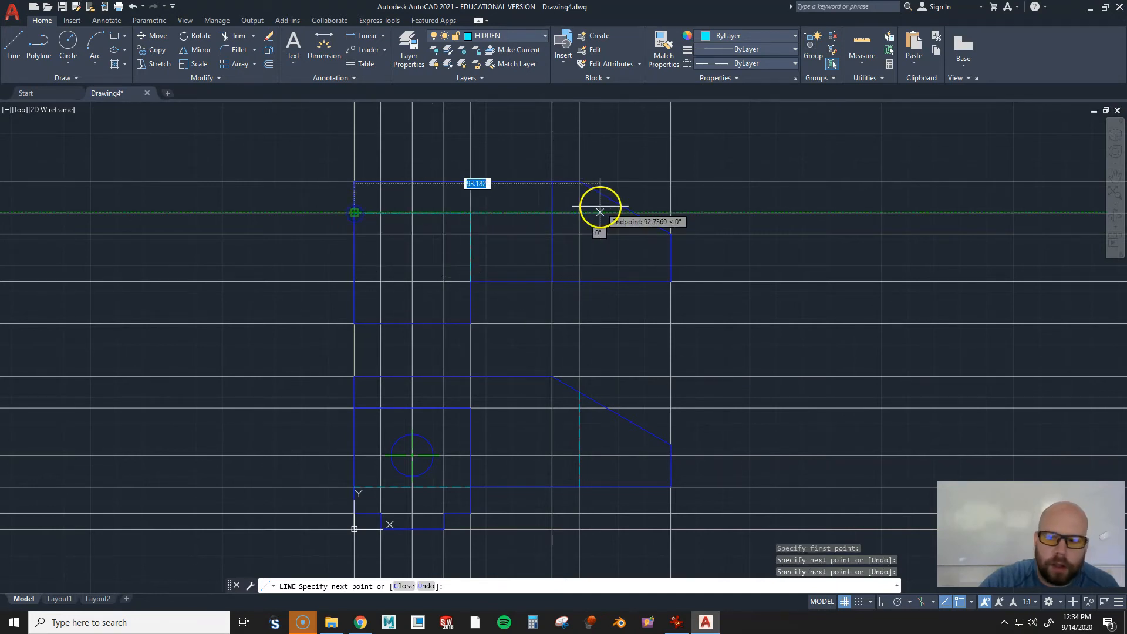
key(Return)
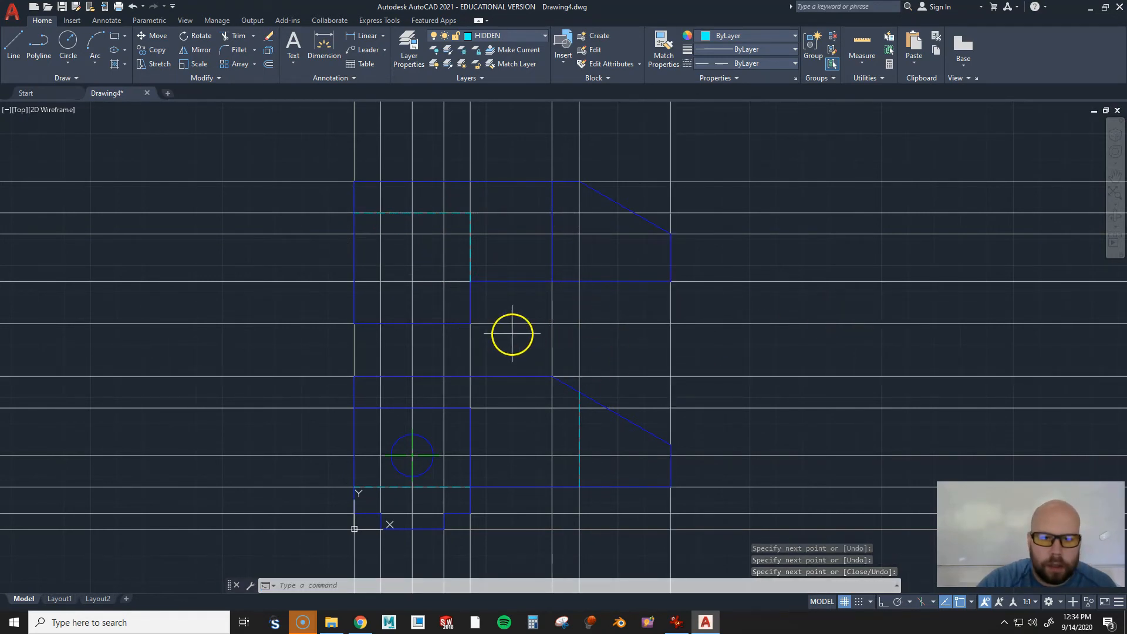
Draw two vertical hidden lines in the top view, 24 apart, from the lower edge up to the horizontal hidden line
key(Return)
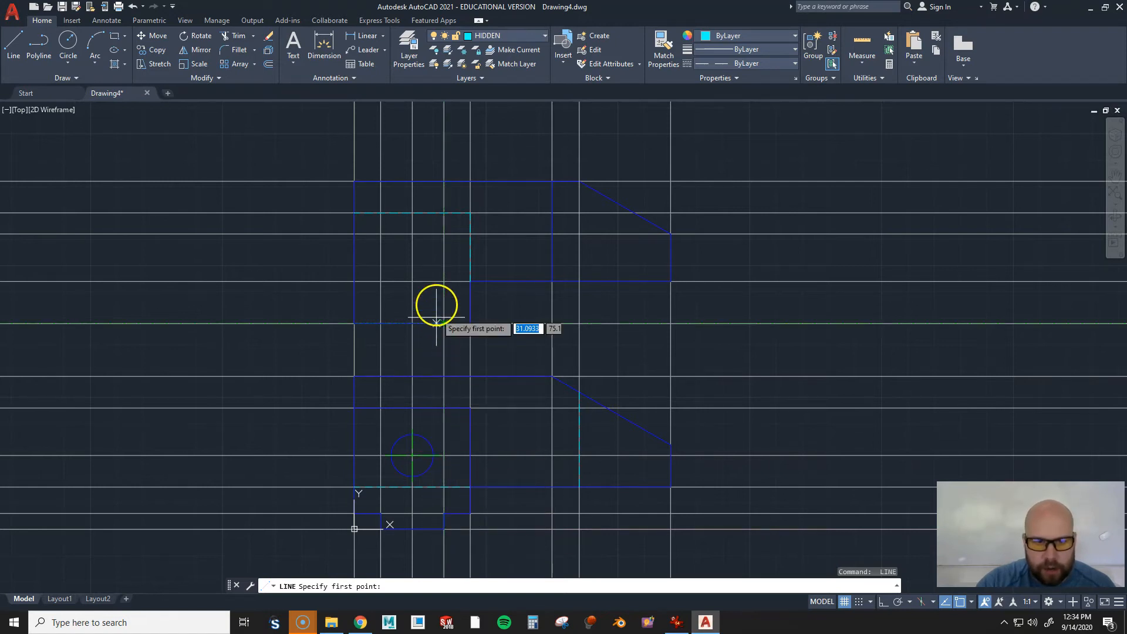
click(444, 323)
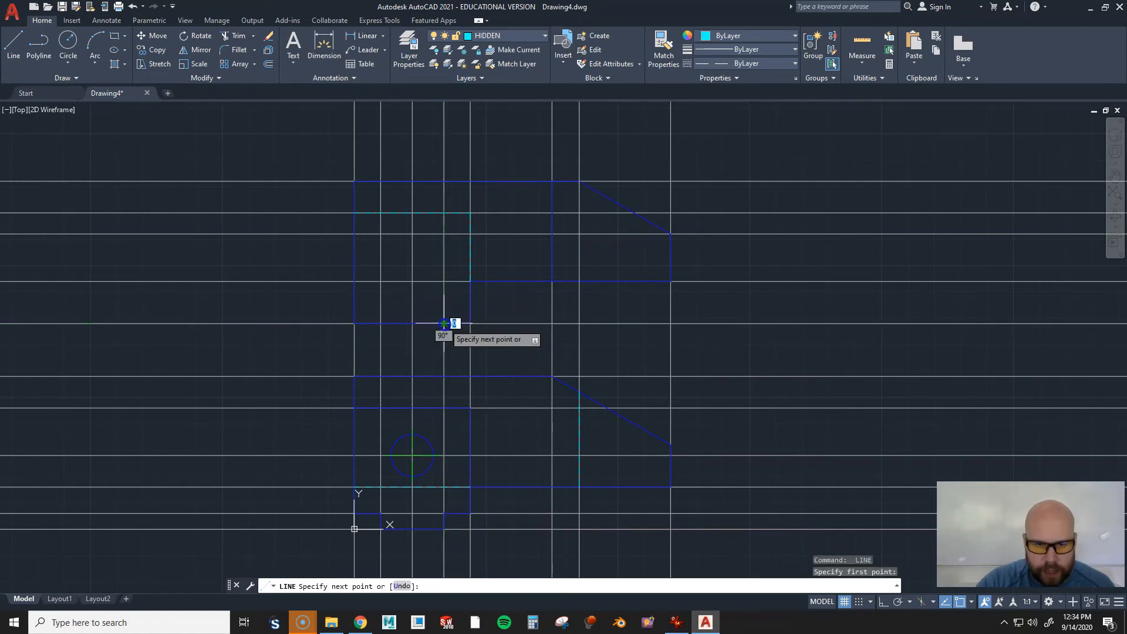
click(444, 212)
key(Return)
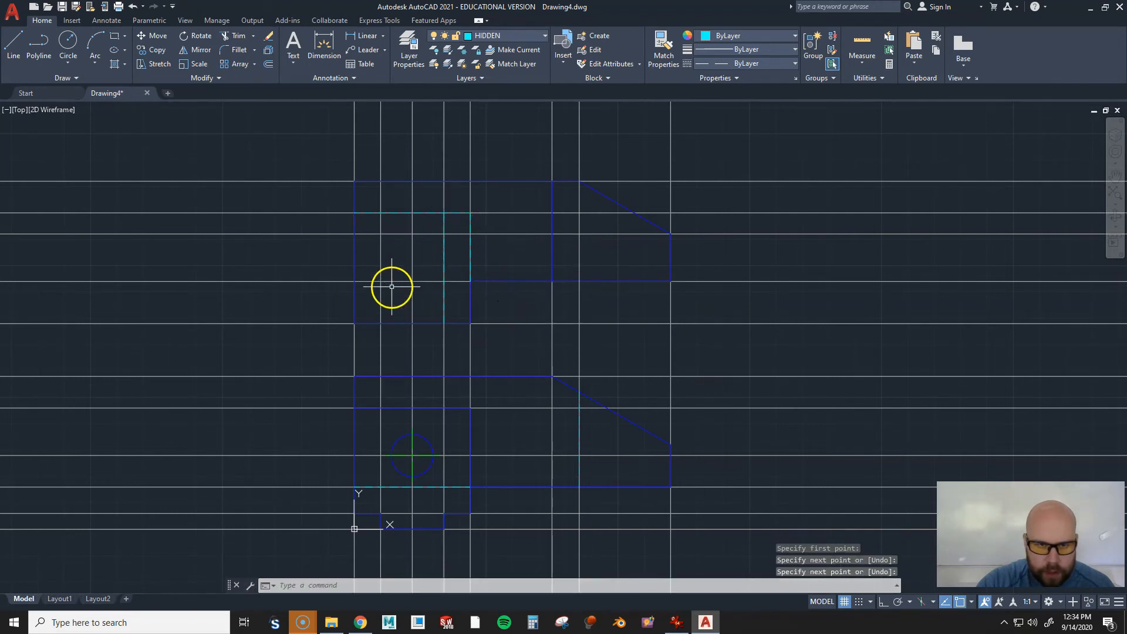
key(Return)
click(381, 323)
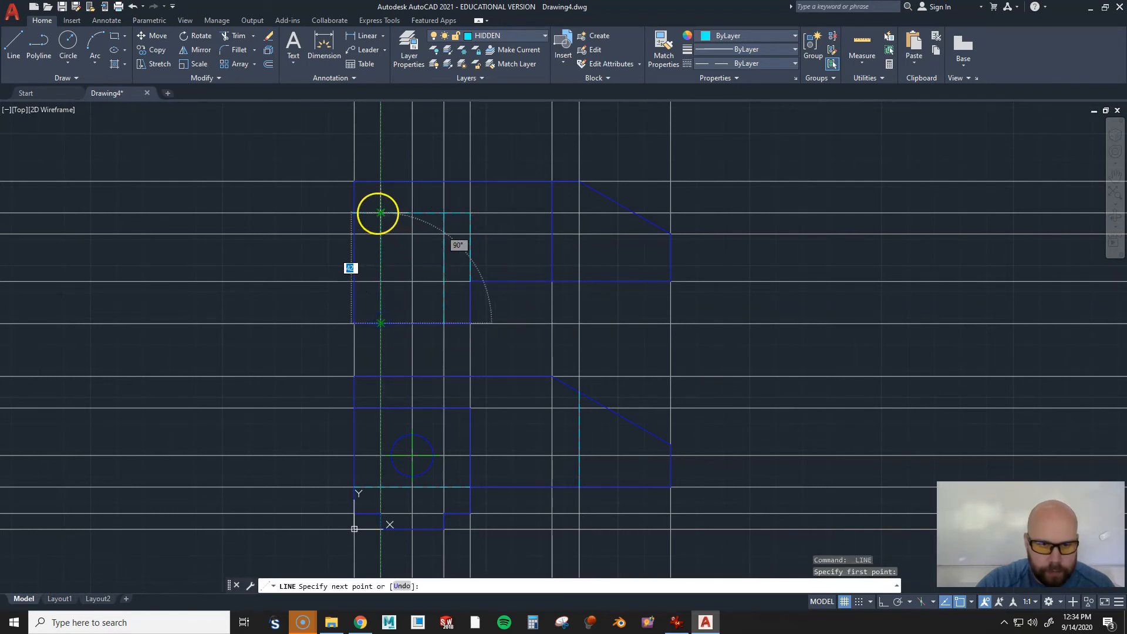
click(380, 213)
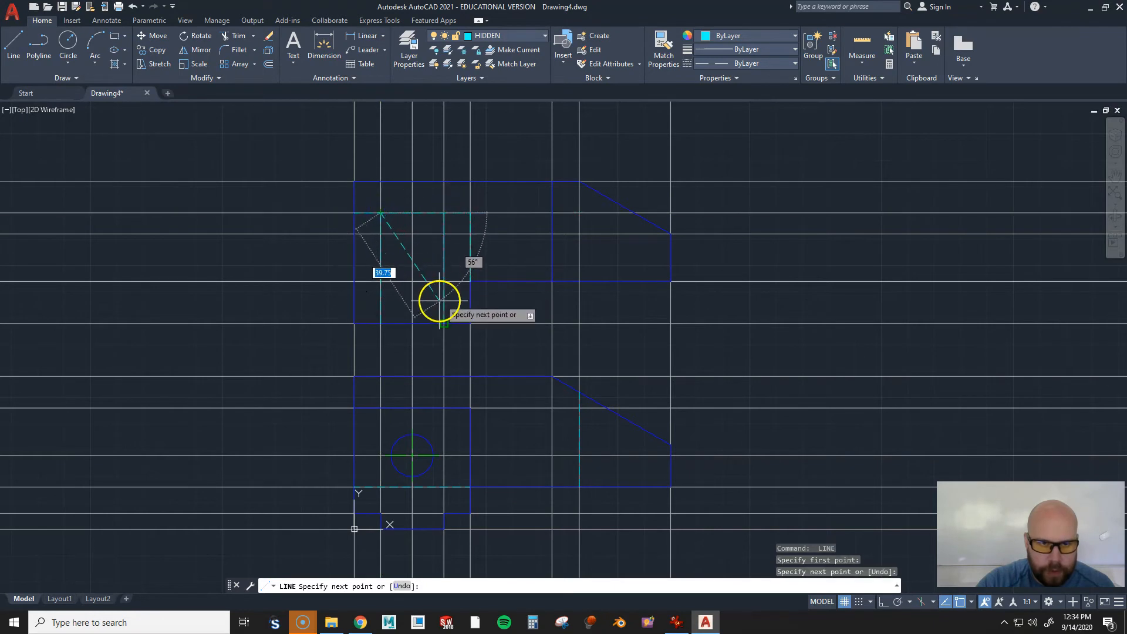
key(Return)
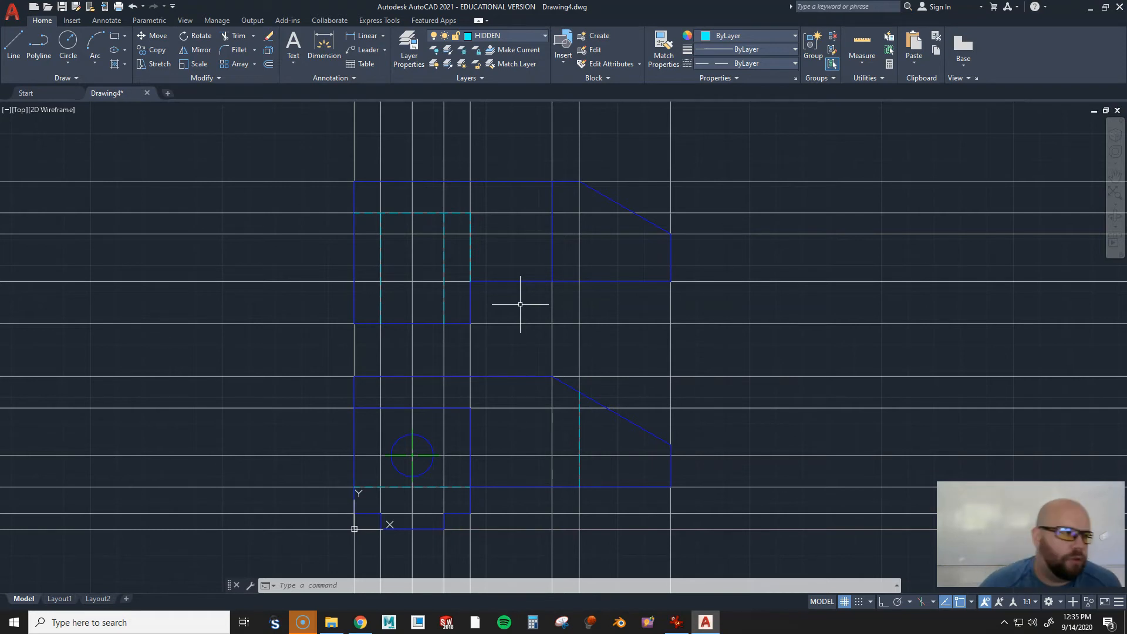
Check the bracket reference image and, on the CONSTRUCTION layer, add a vertical construction line through the right quadrant of the front view's circle
drag(0, 120, 594, 1)
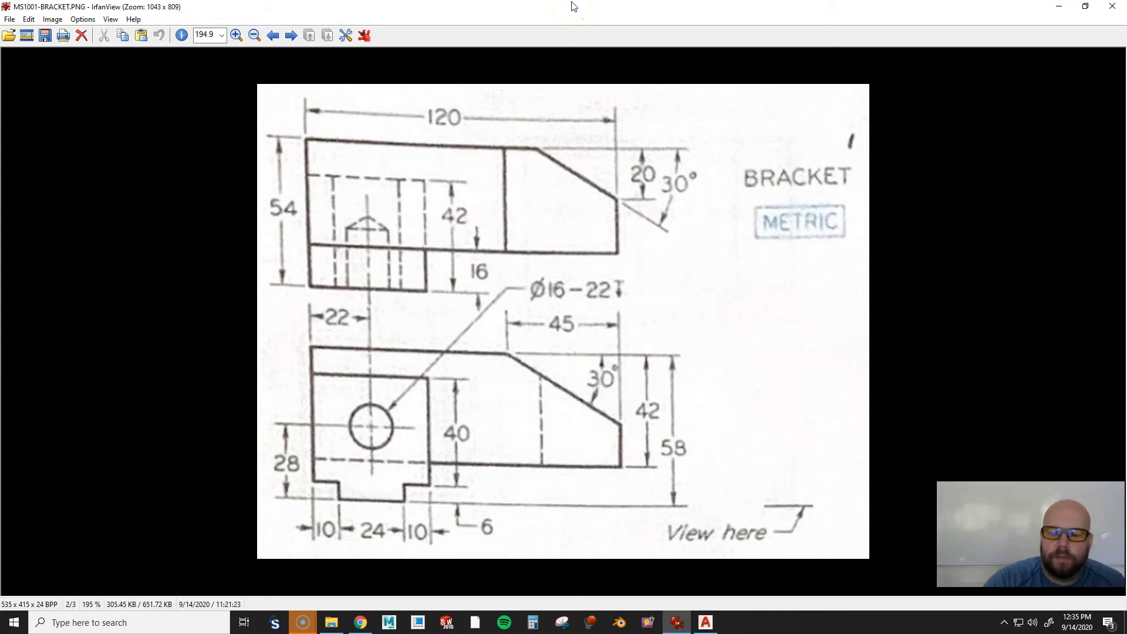
drag(574, 9, 0, 199)
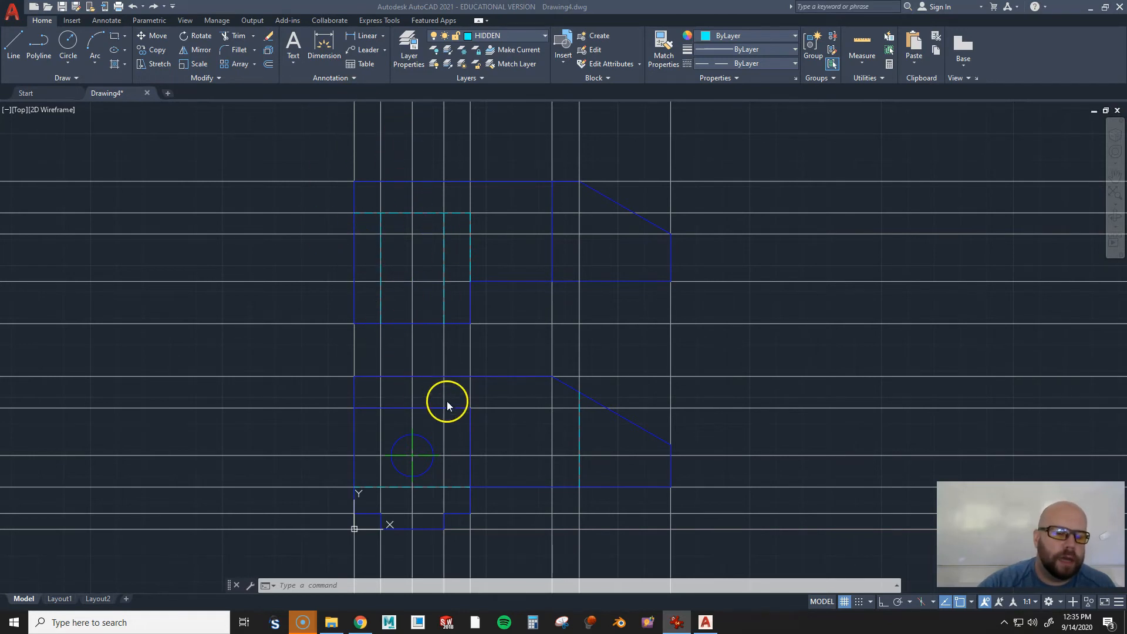
click(509, 36)
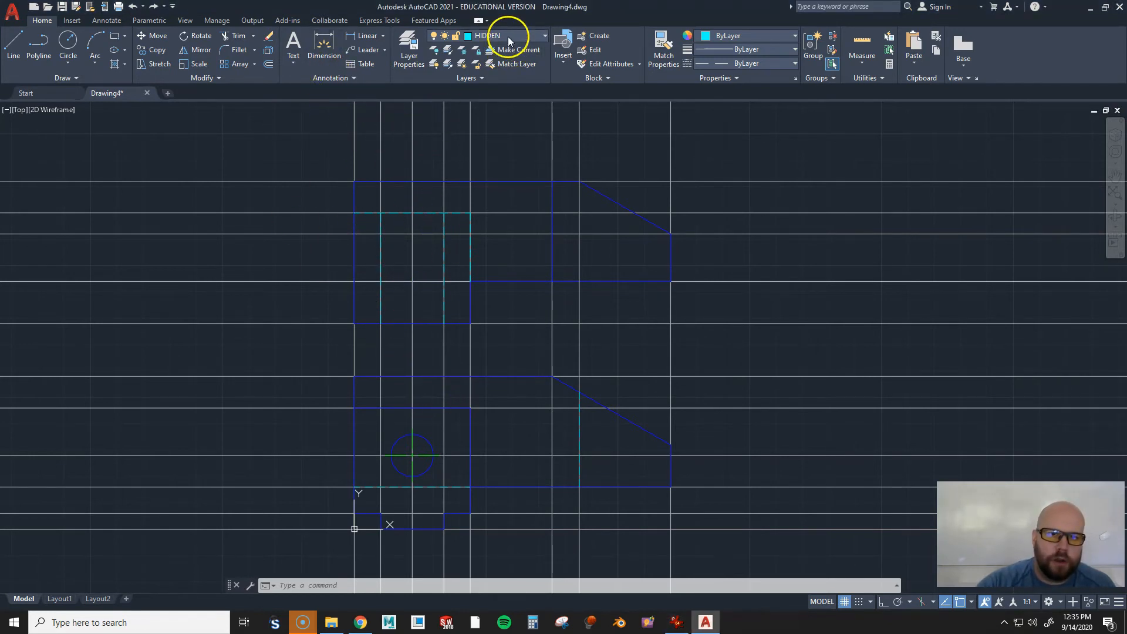
click(512, 35)
click(503, 84)
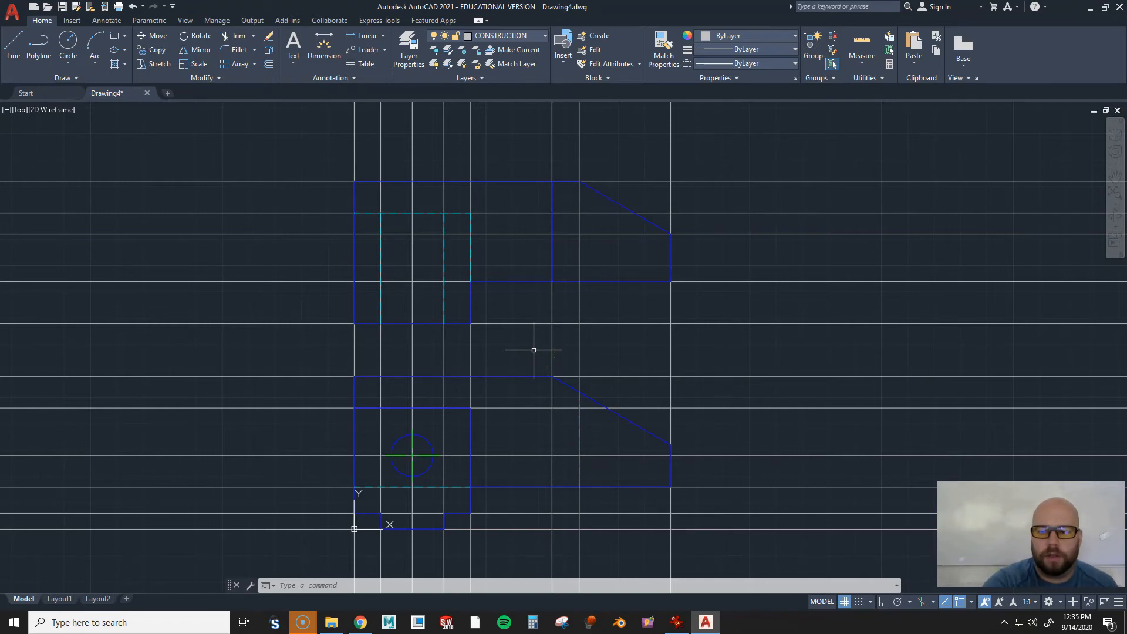
text(xline)
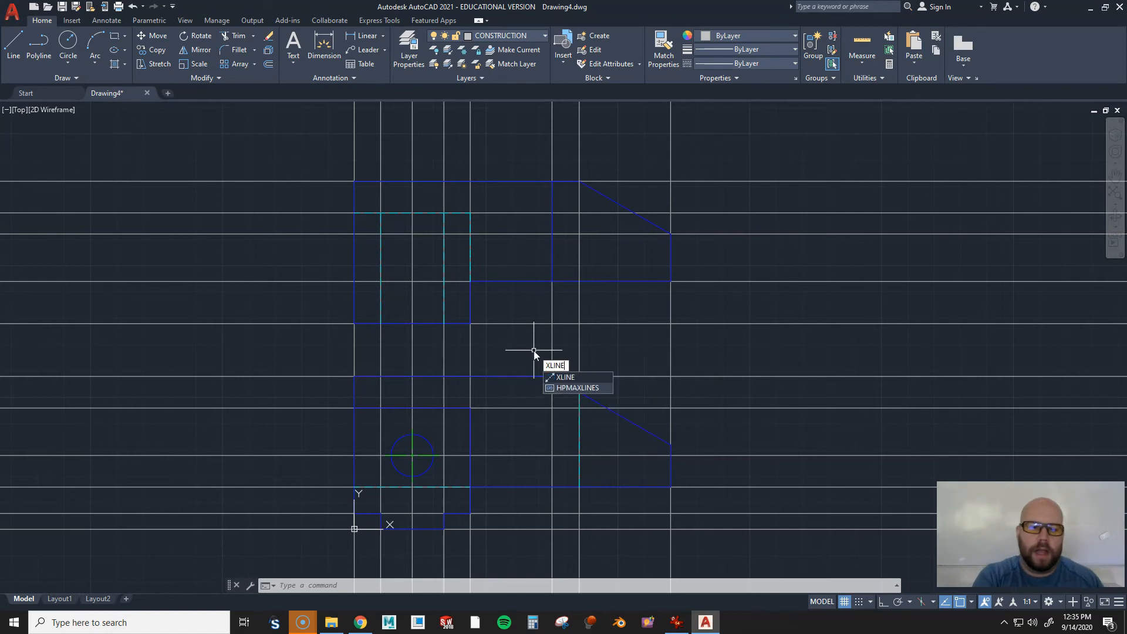
key(Return)
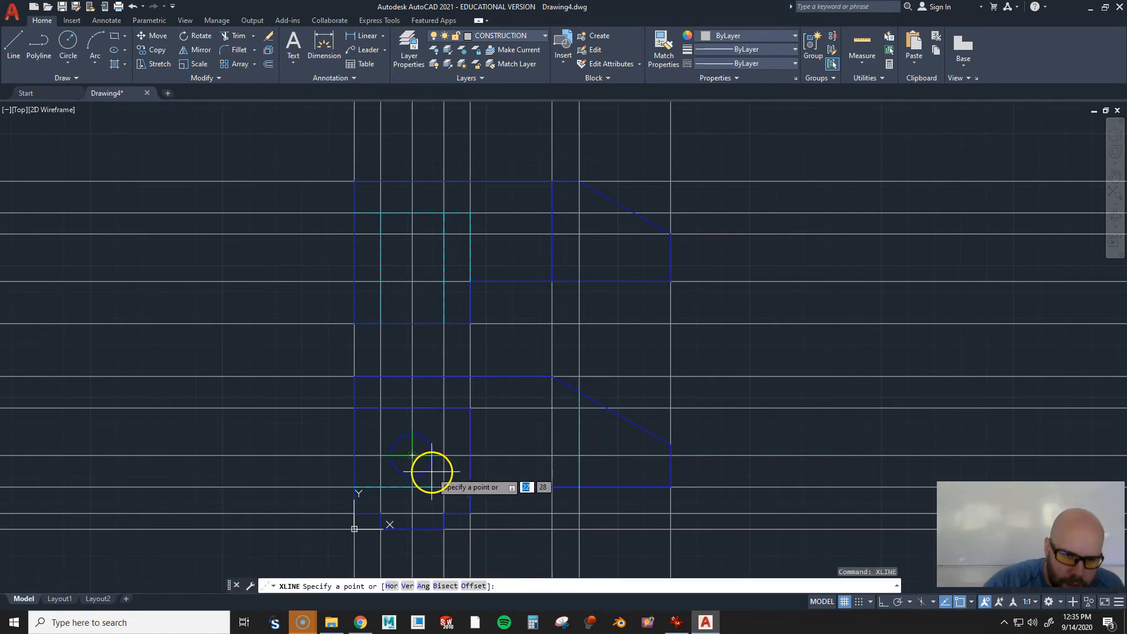
scroll(438, 470, up, 4)
scroll(444, 453, up, 4)
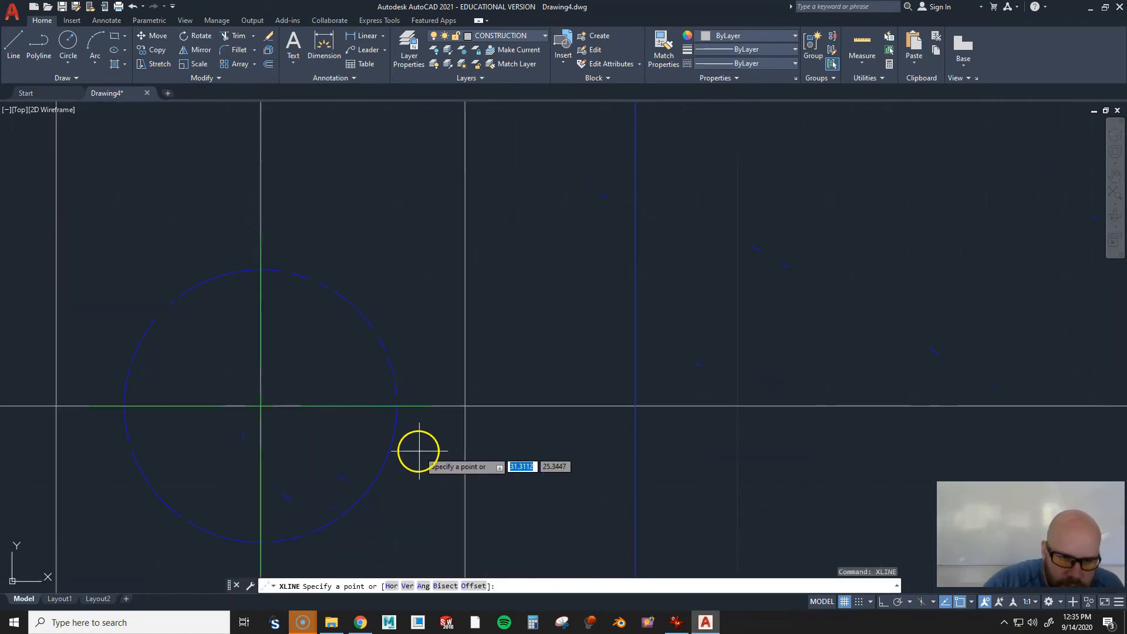
click(397, 406)
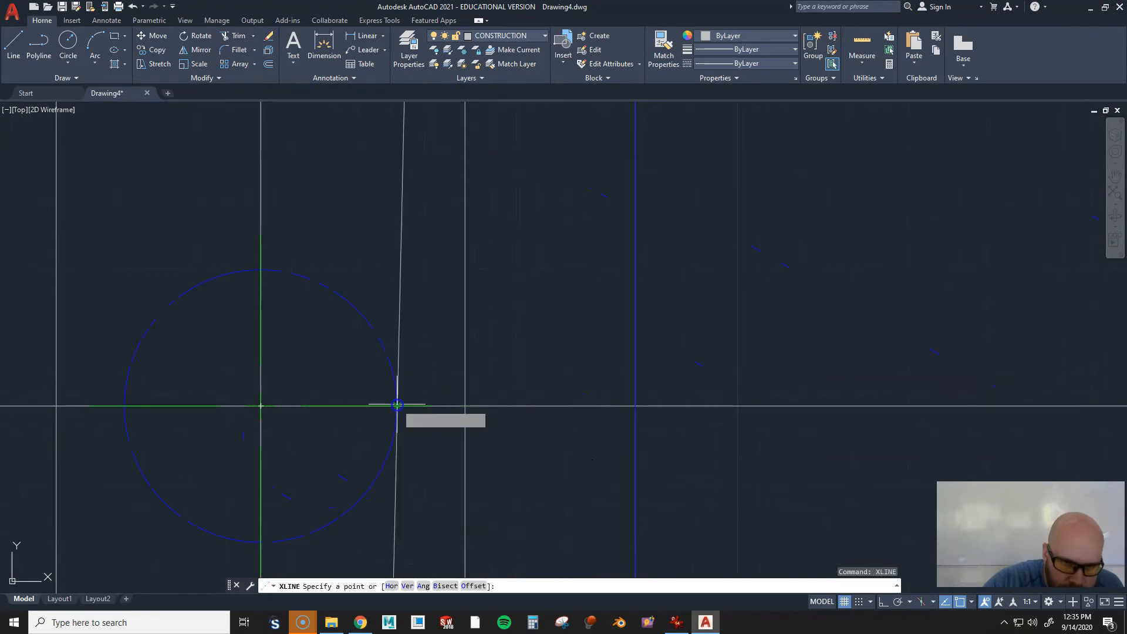
click(397, 271)
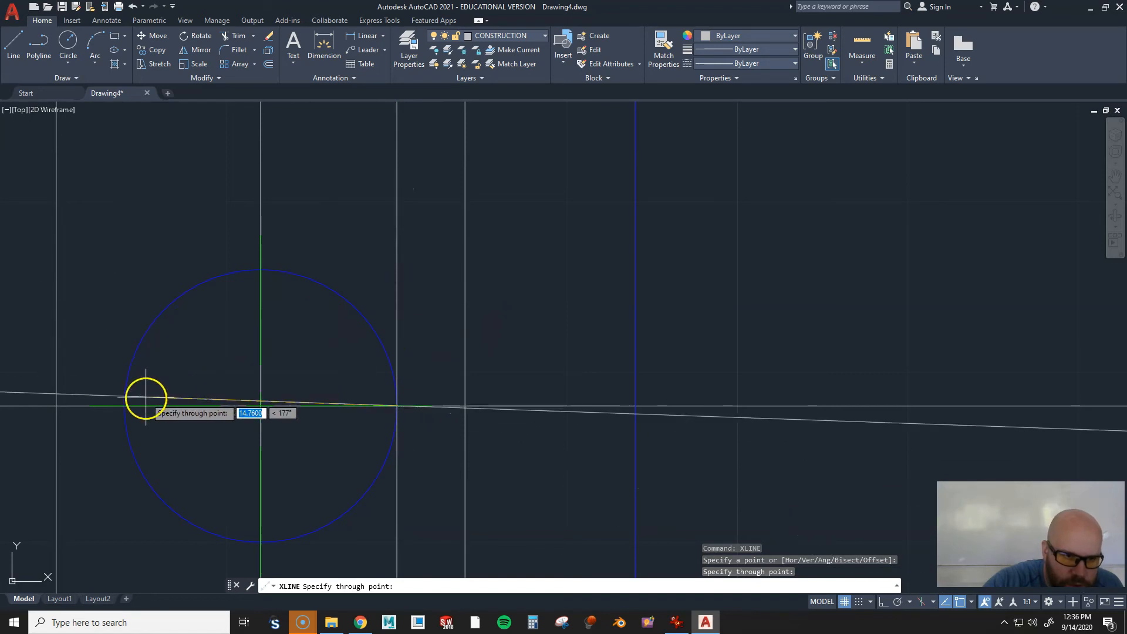
key(Return)
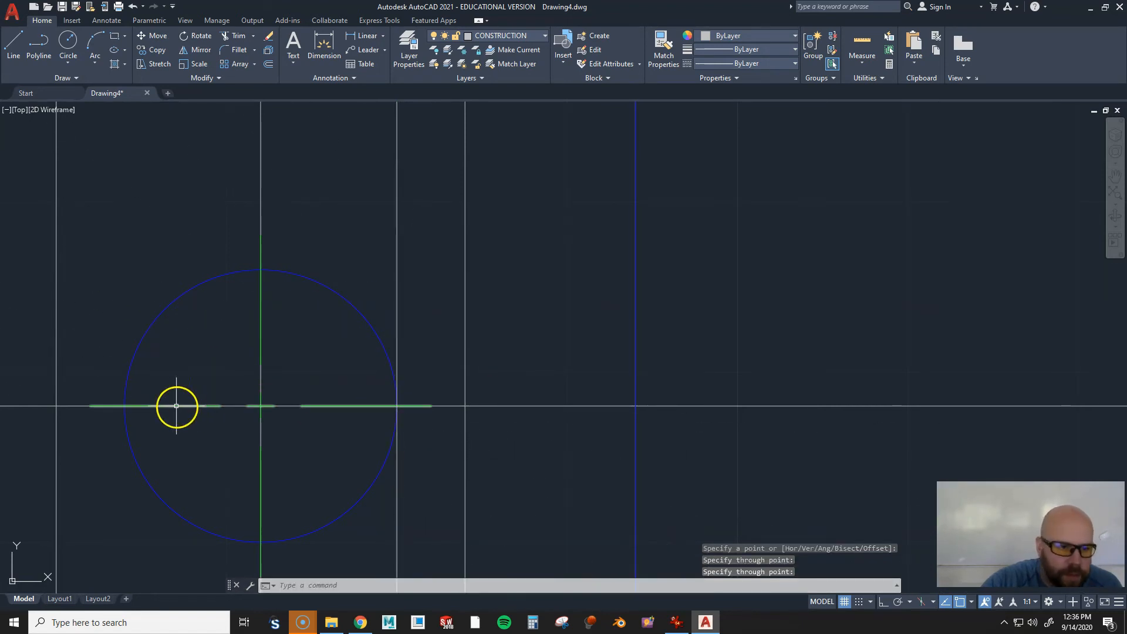
Add a vertical construction line through the left quadrant of the front view's circle with Ortho on
key(Return)
click(123, 406)
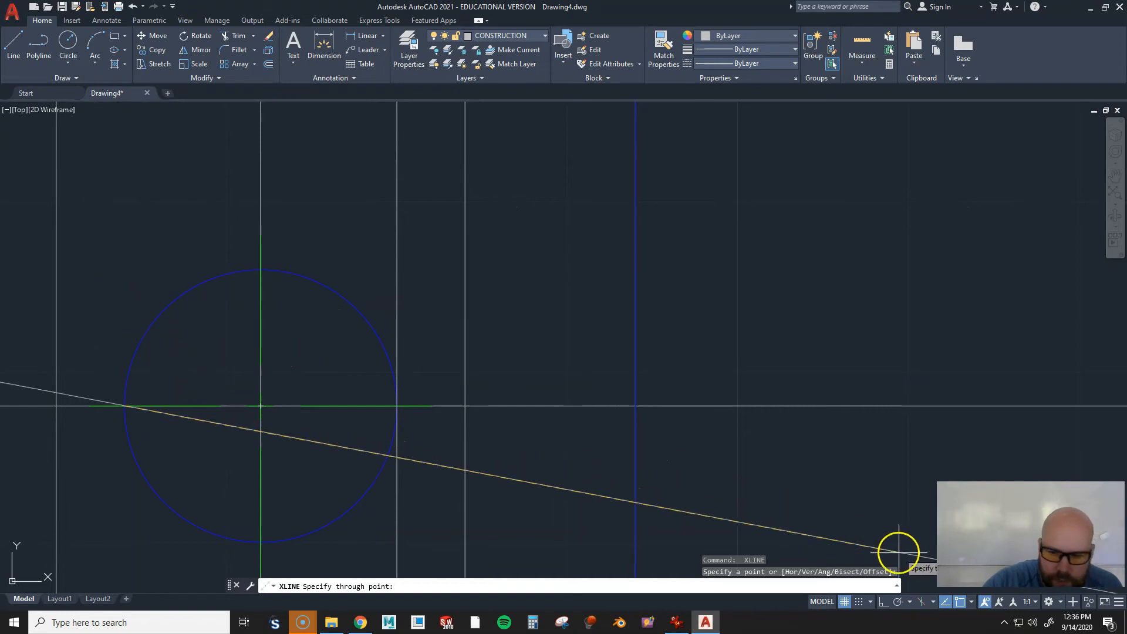
click(881, 602)
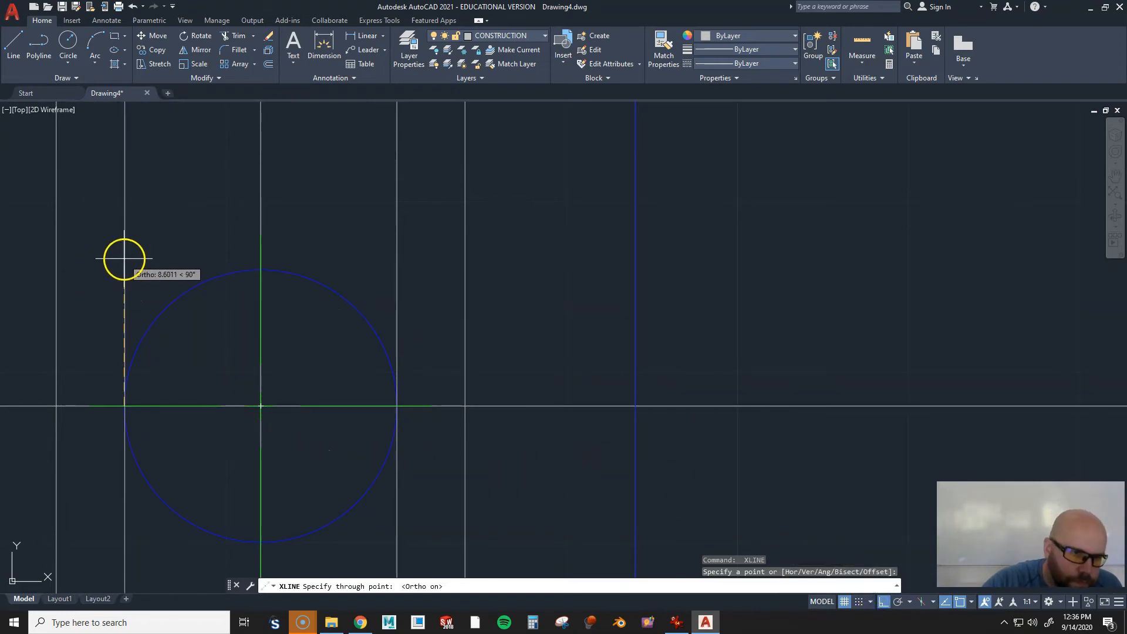
scroll(177, 370, down, 4)
scroll(301, 319, down, 4)
middle_drag(394, 285, 452, 458)
scroll(322, 263, up, 2)
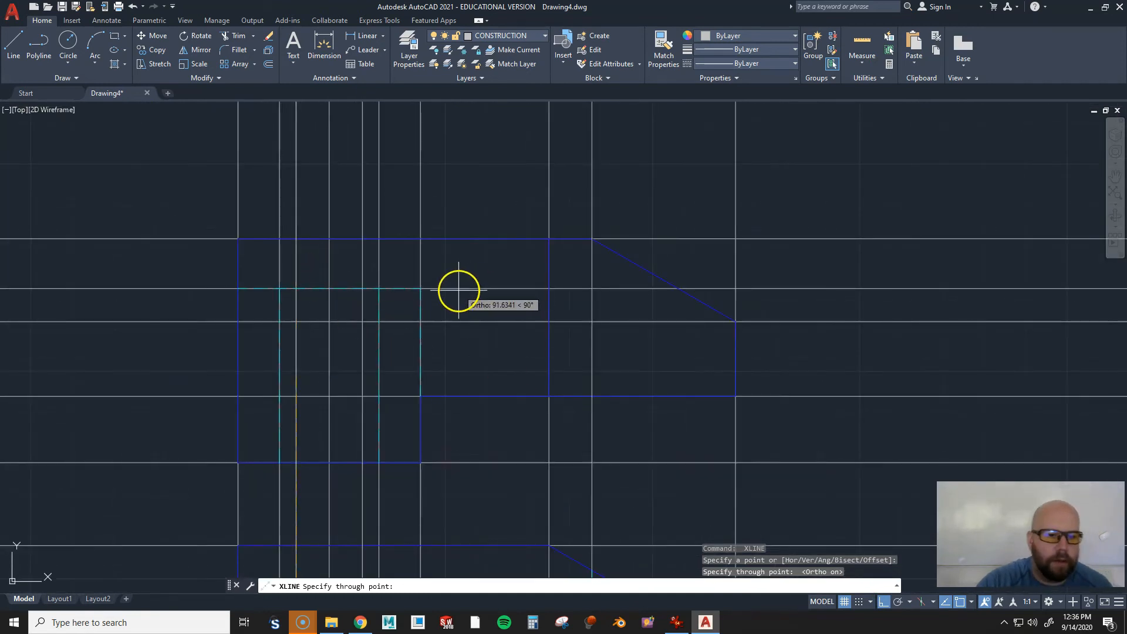
click(467, 344)
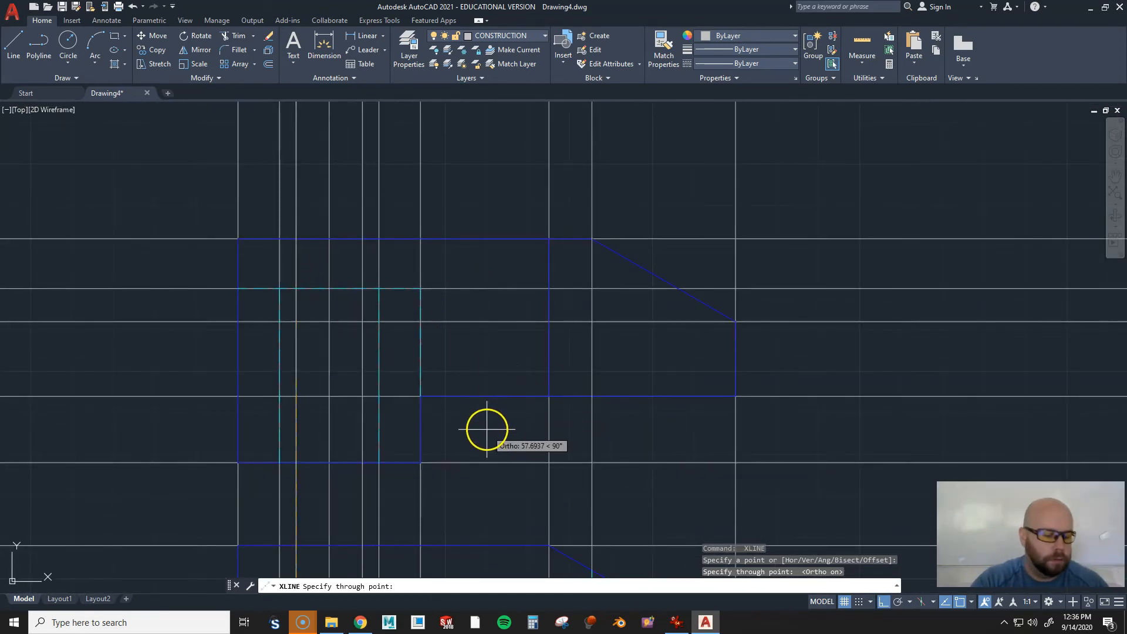
key(Return)
Check the hole depth in the reference image and offset the construction line along the top view's lower edge upward by 22
text(O)
key(Return)
middle_drag(537, 458, 467, 375)
drag(0, 258, 550, 1)
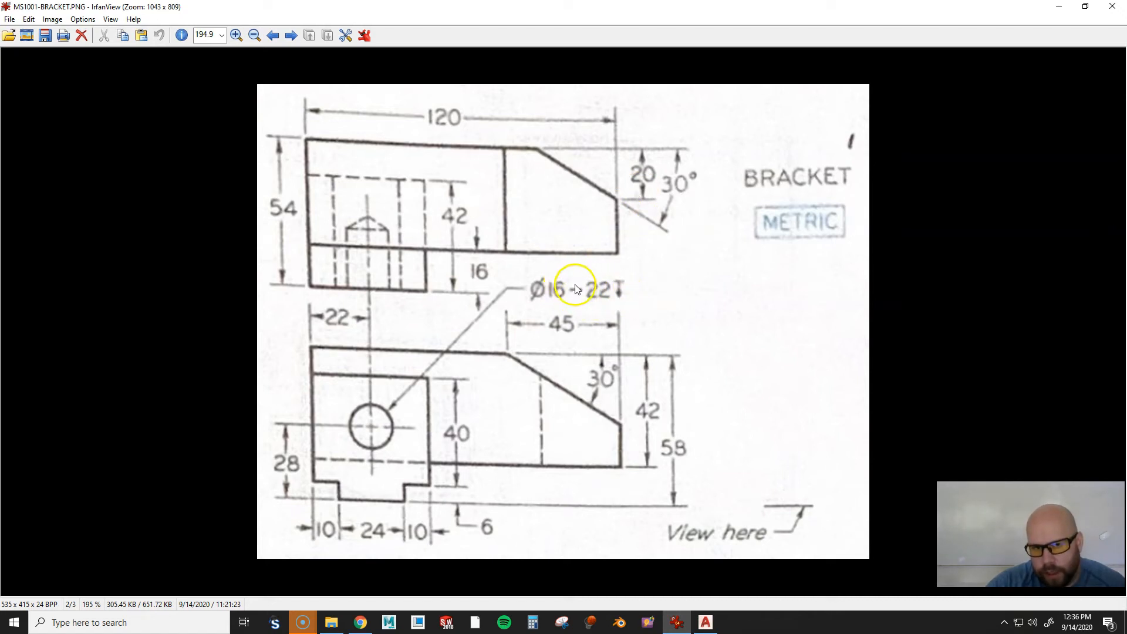
drag(538, 10, 0, 165)
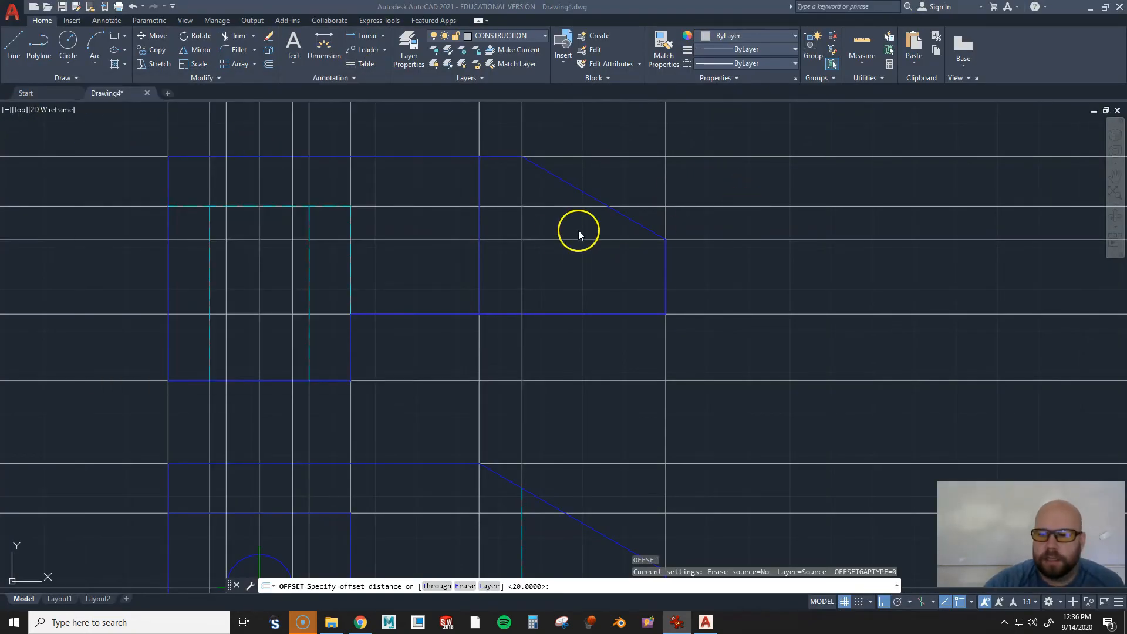
click(435, 289)
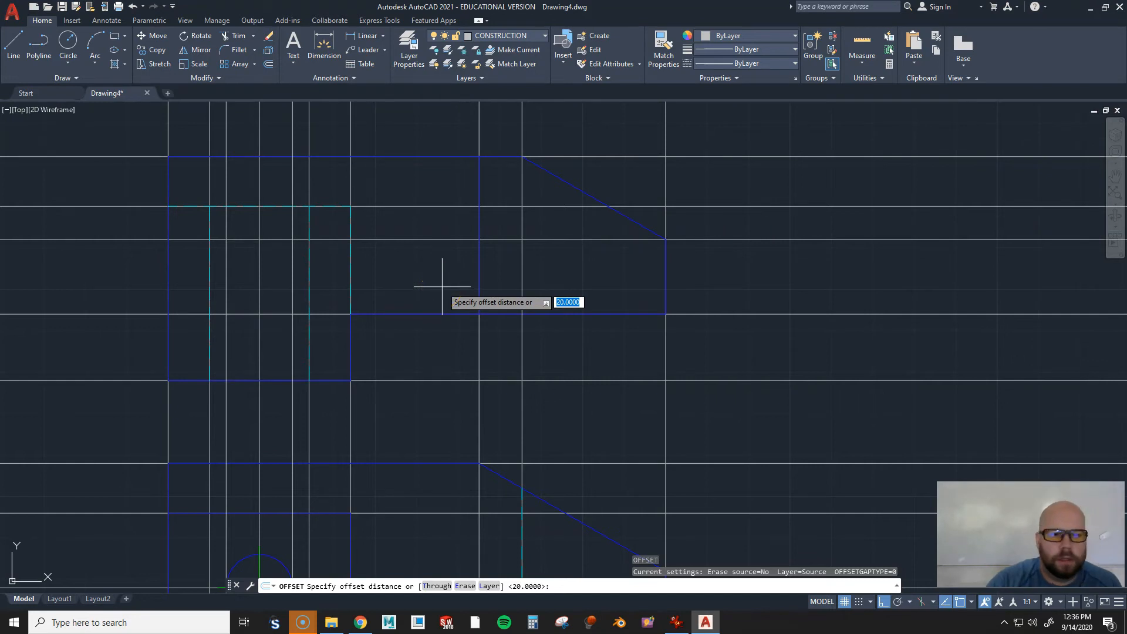
text(22)
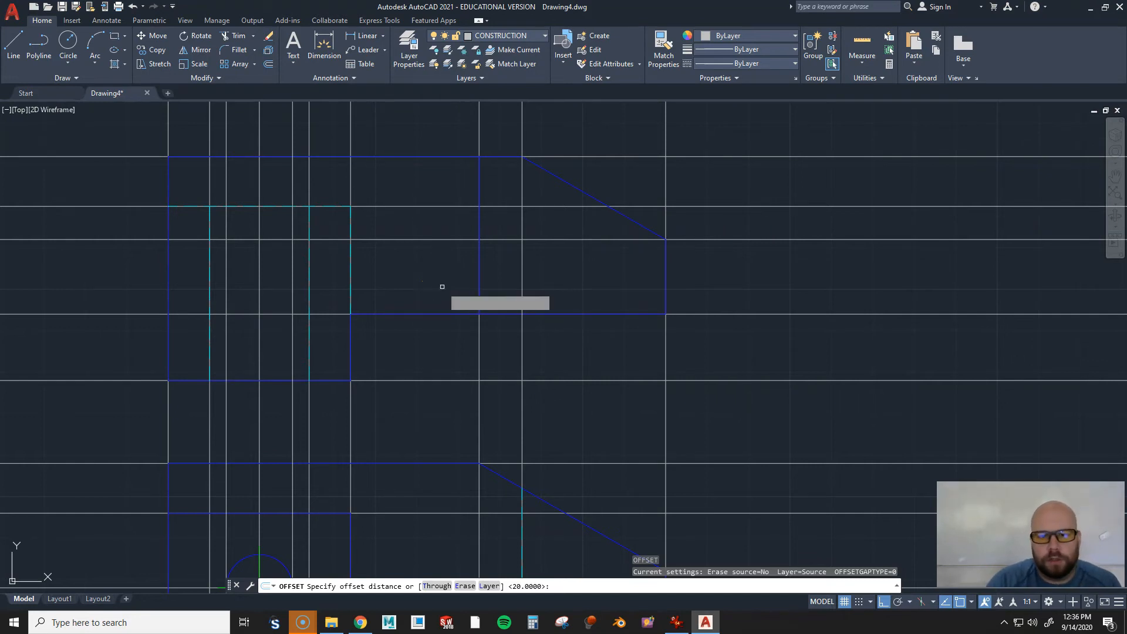
key(Return)
click(375, 379)
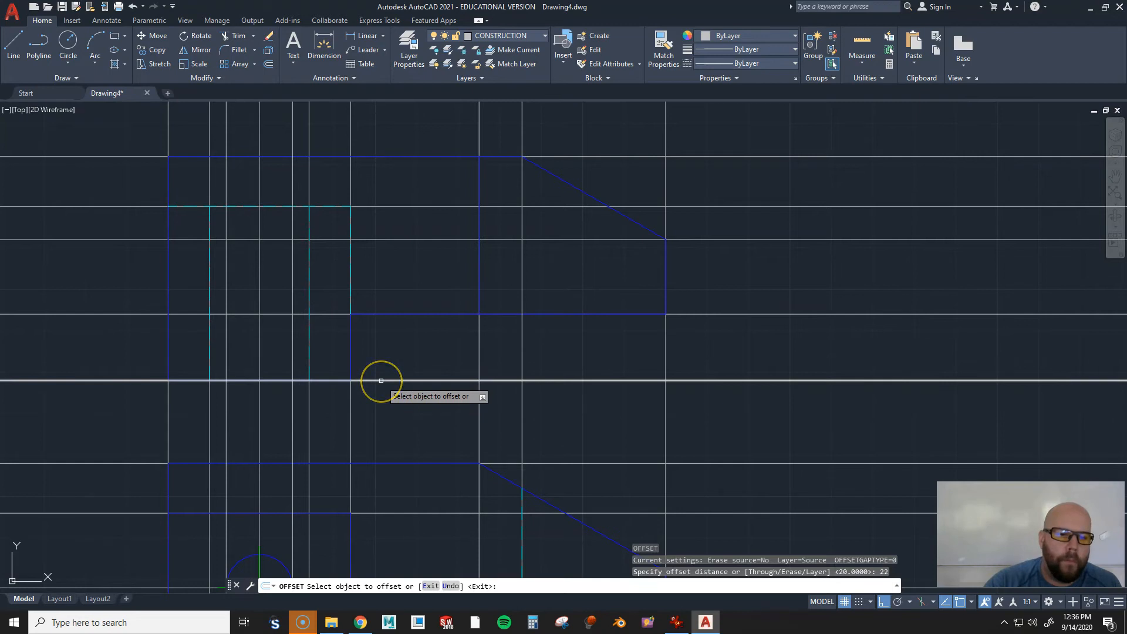
click(376, 381)
click(382, 260)
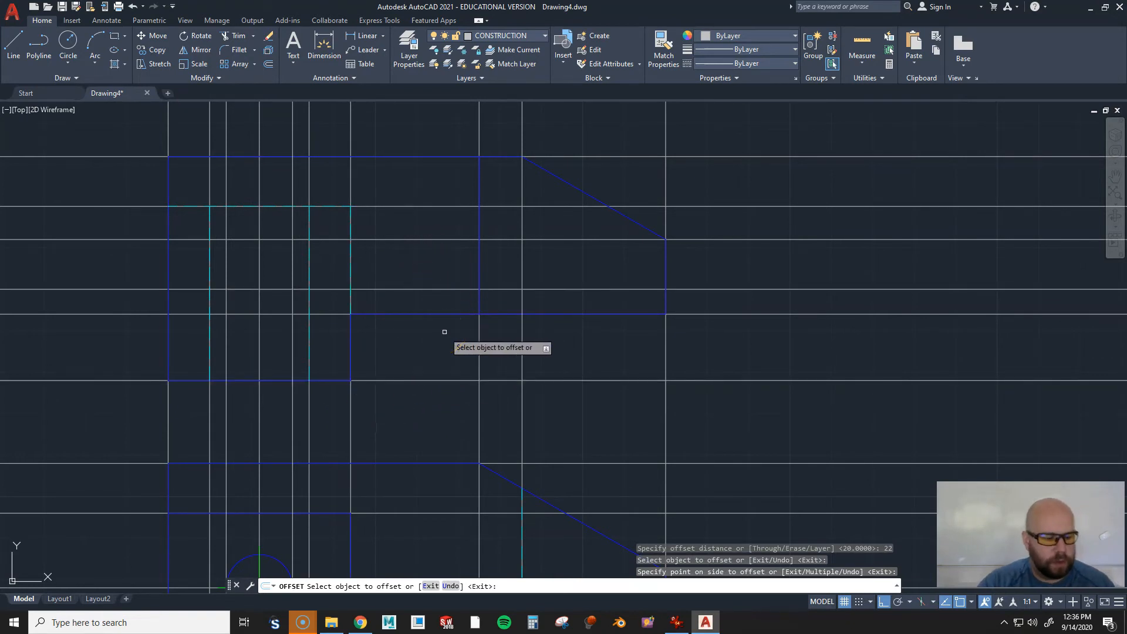
On the HIDDEN layer, draw the 22-deep hole's two sides and flat end in the top view along the construction lines
key(Escape)
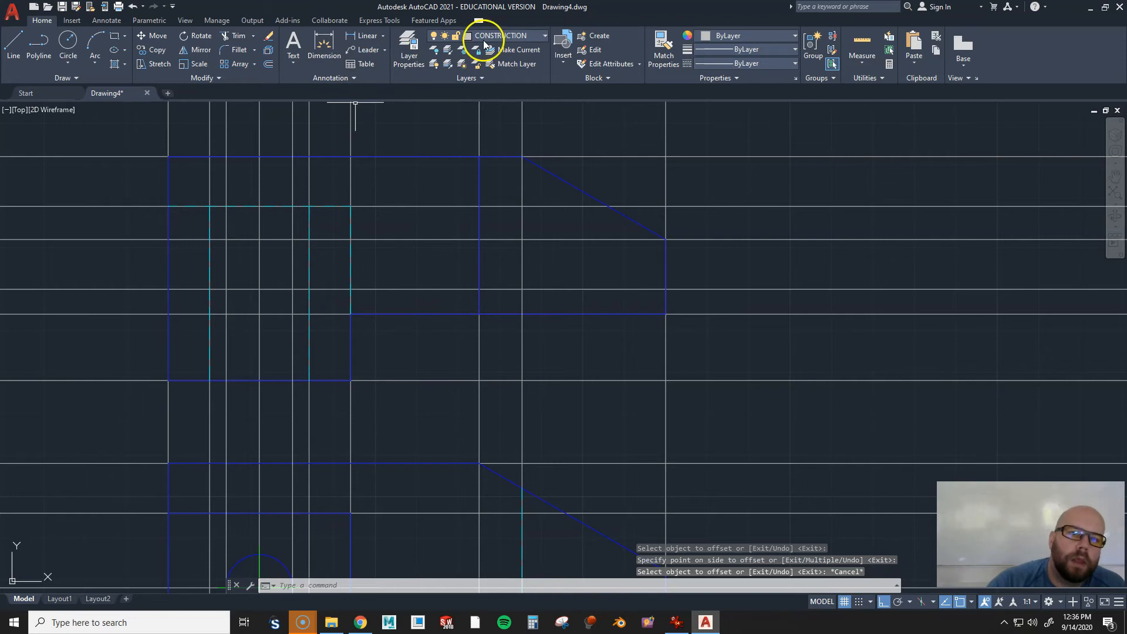
click(506, 39)
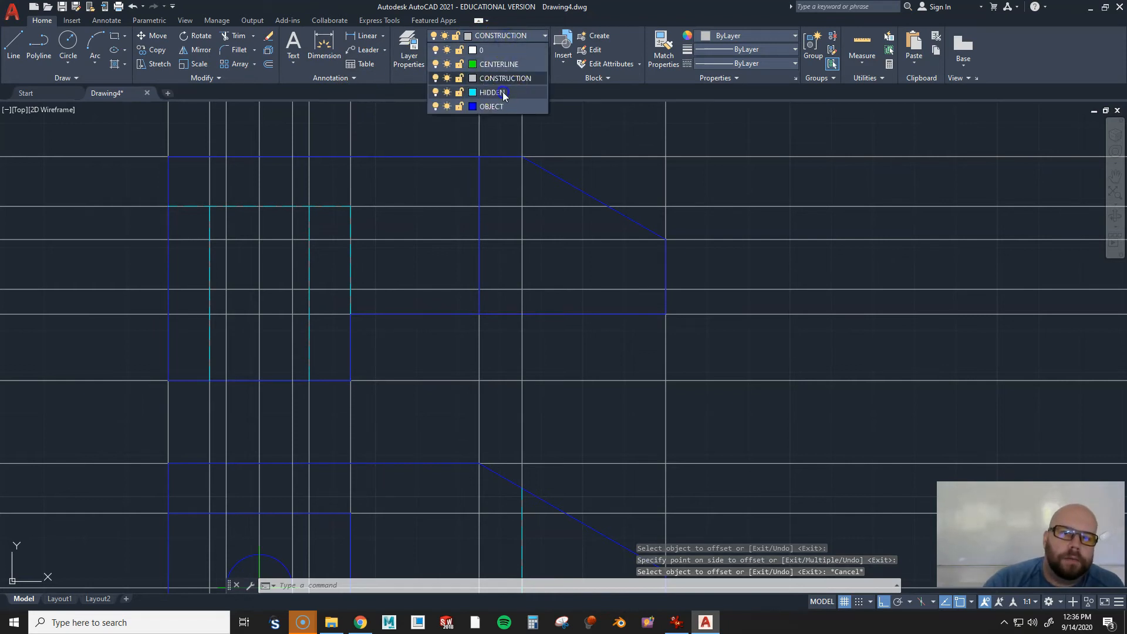
click(503, 91)
text(l)
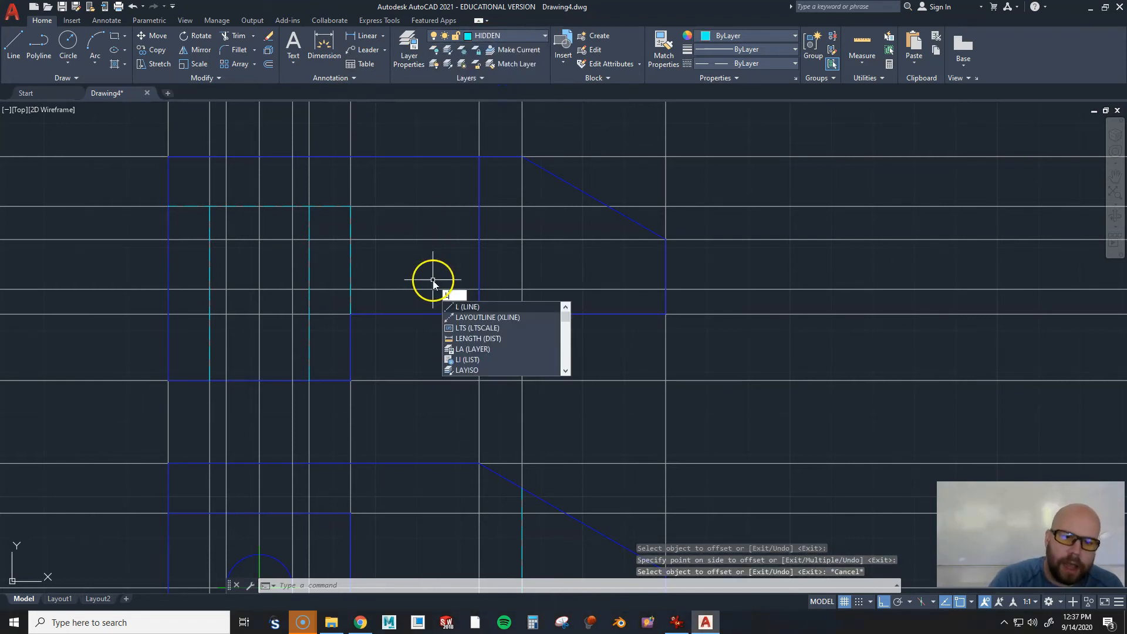
key(Return)
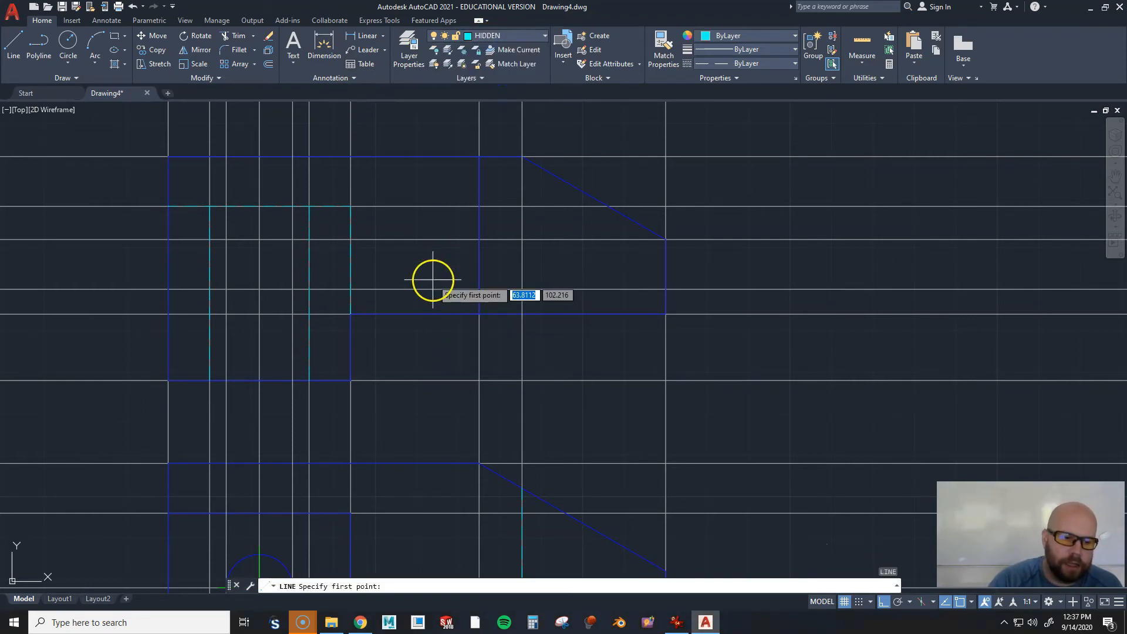
click(292, 380)
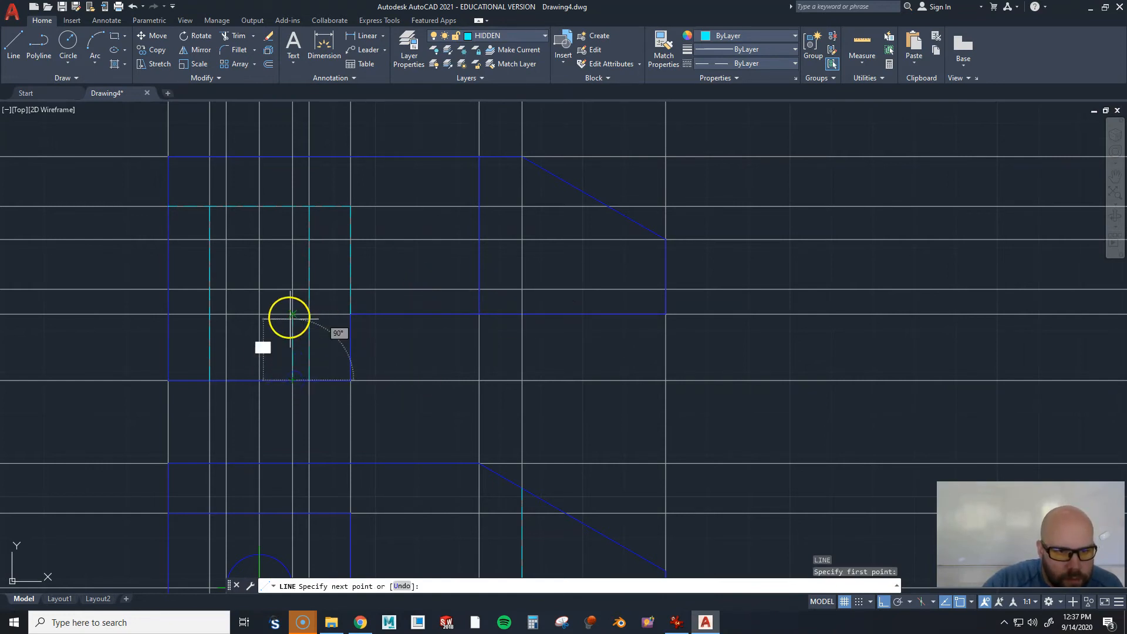
click(292, 289)
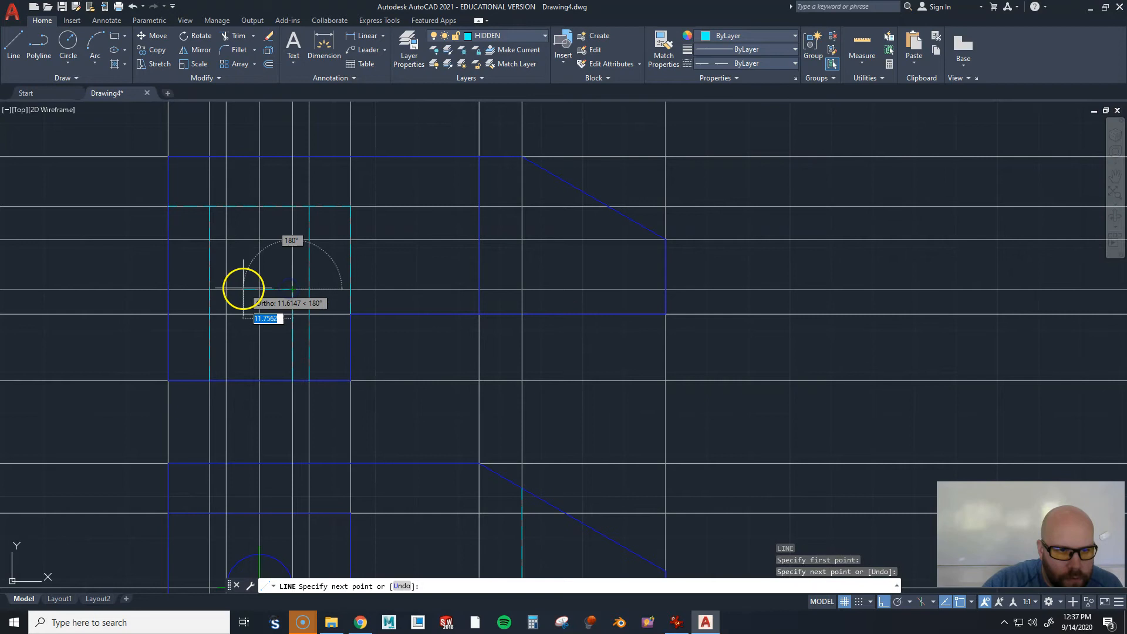
click(223, 289)
click(226, 380)
key(Return)
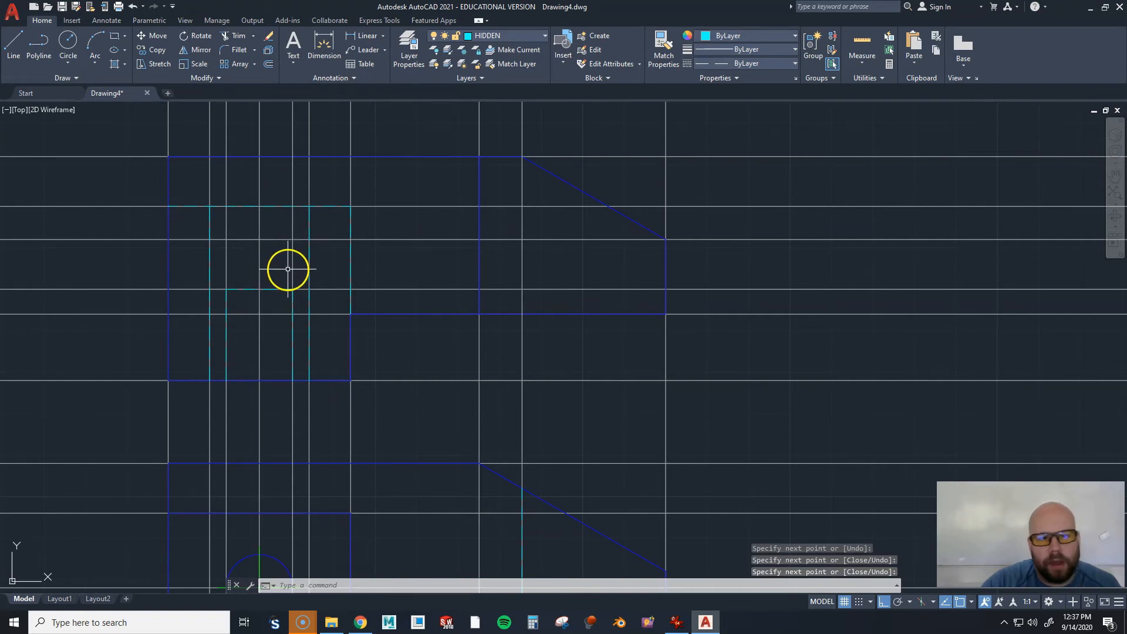
With Ortho off, draw a hidden line 10 long at 160° from the upper right corner of the hole in the top view
key(Return)
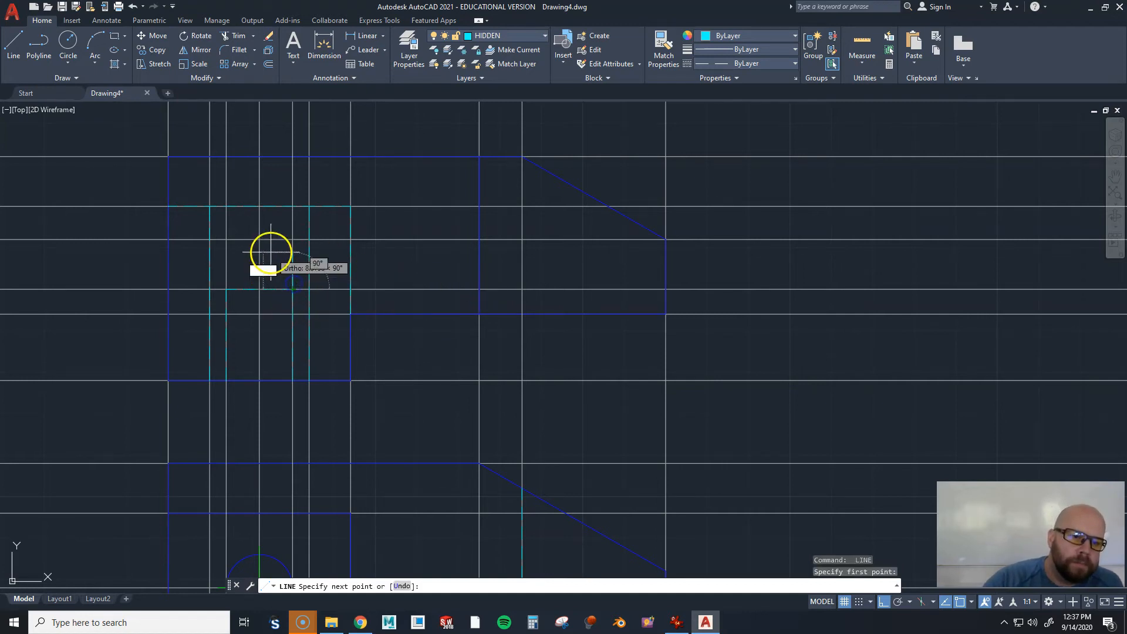
click(292, 289)
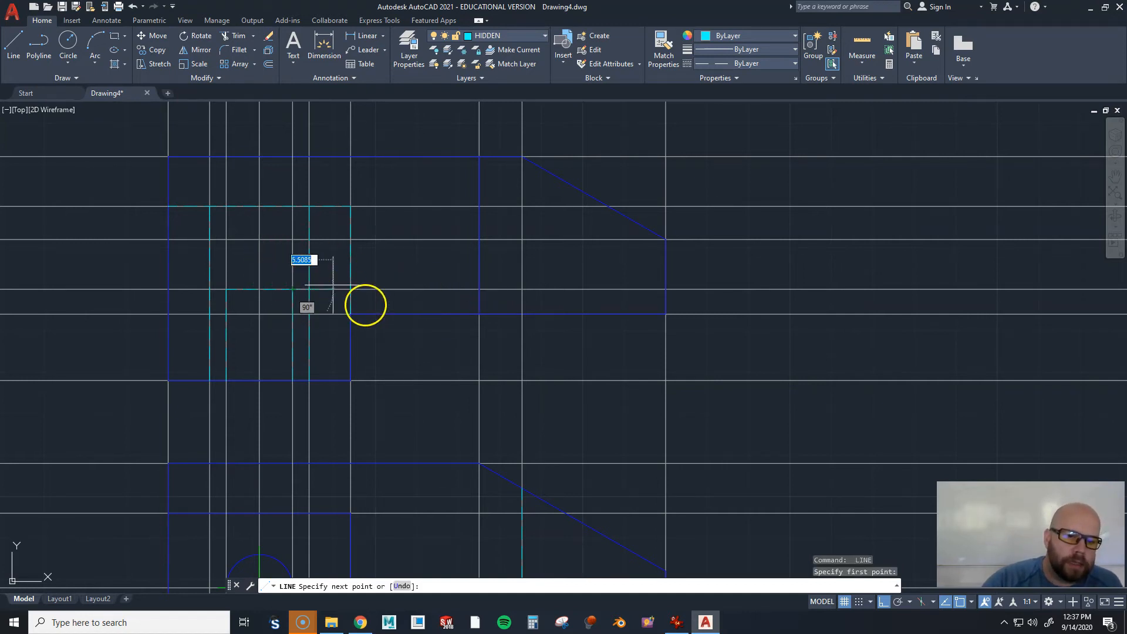
click(883, 601)
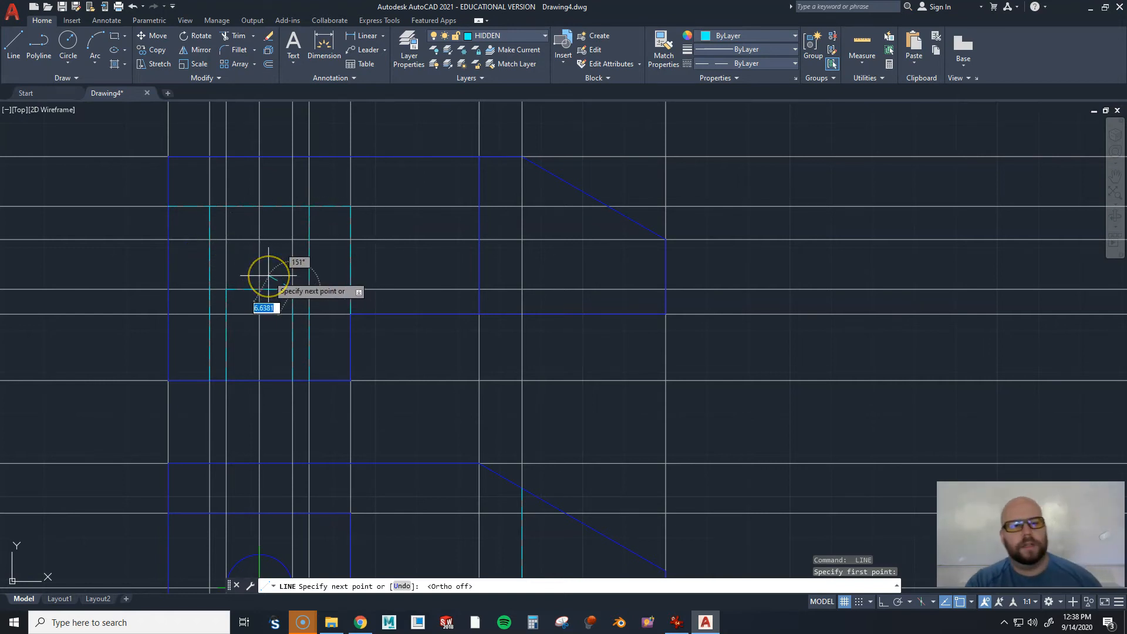
key(F8)
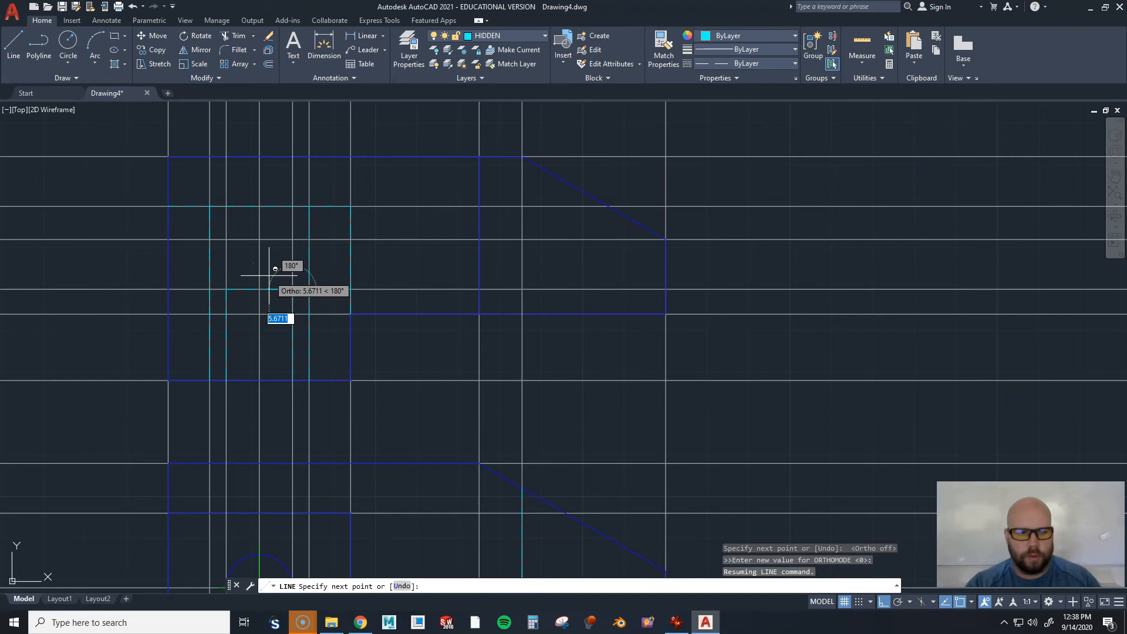
key(F8)
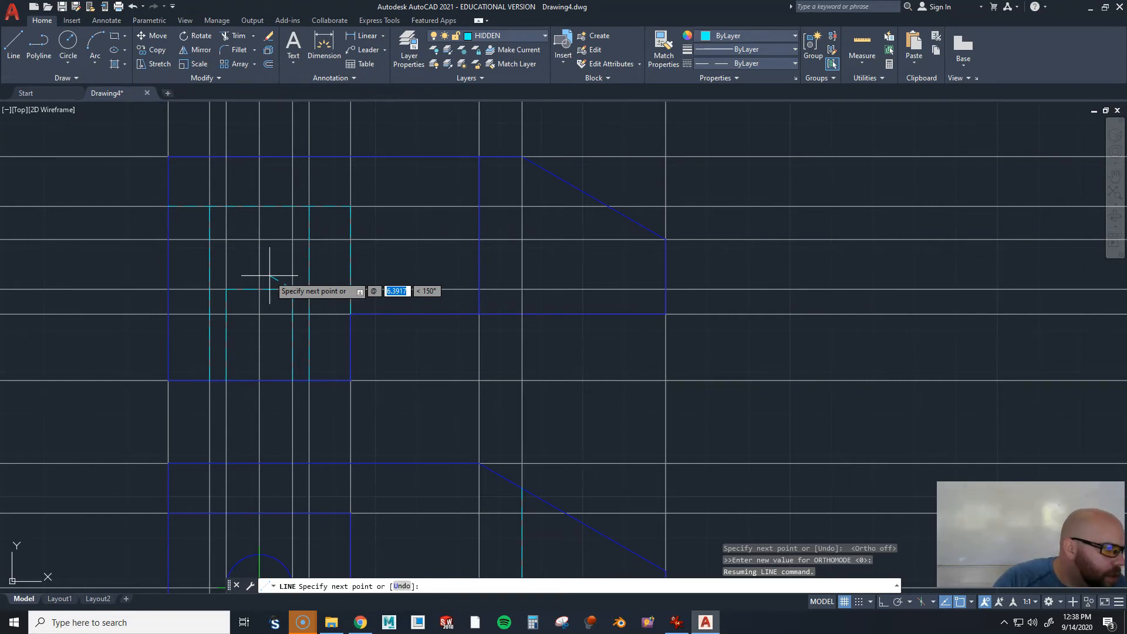
text(10)
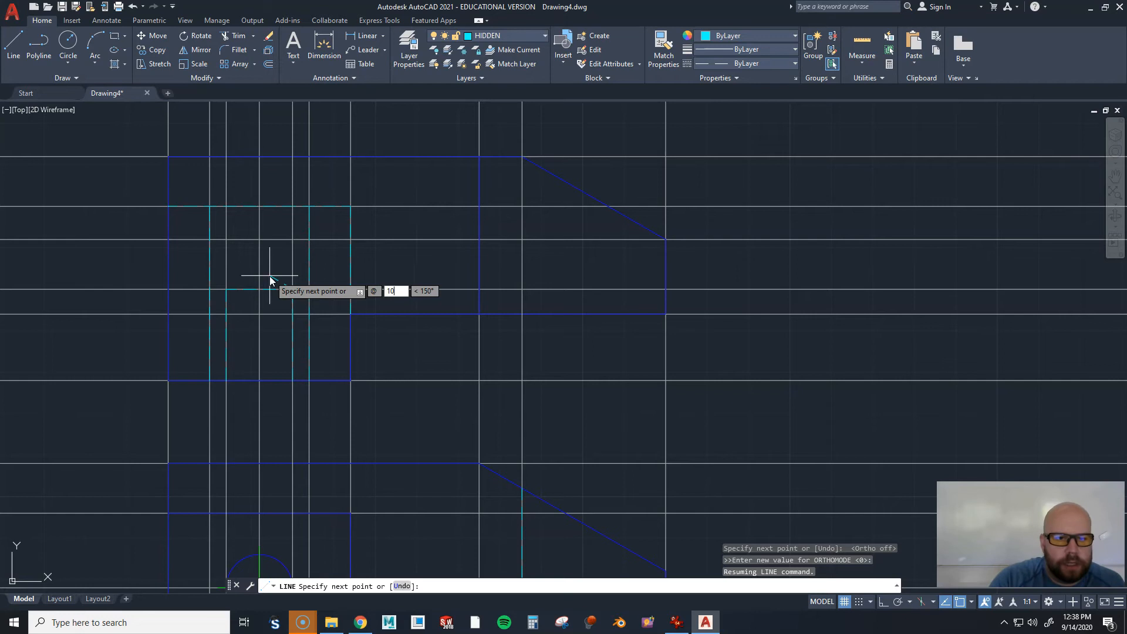
key(Tab)
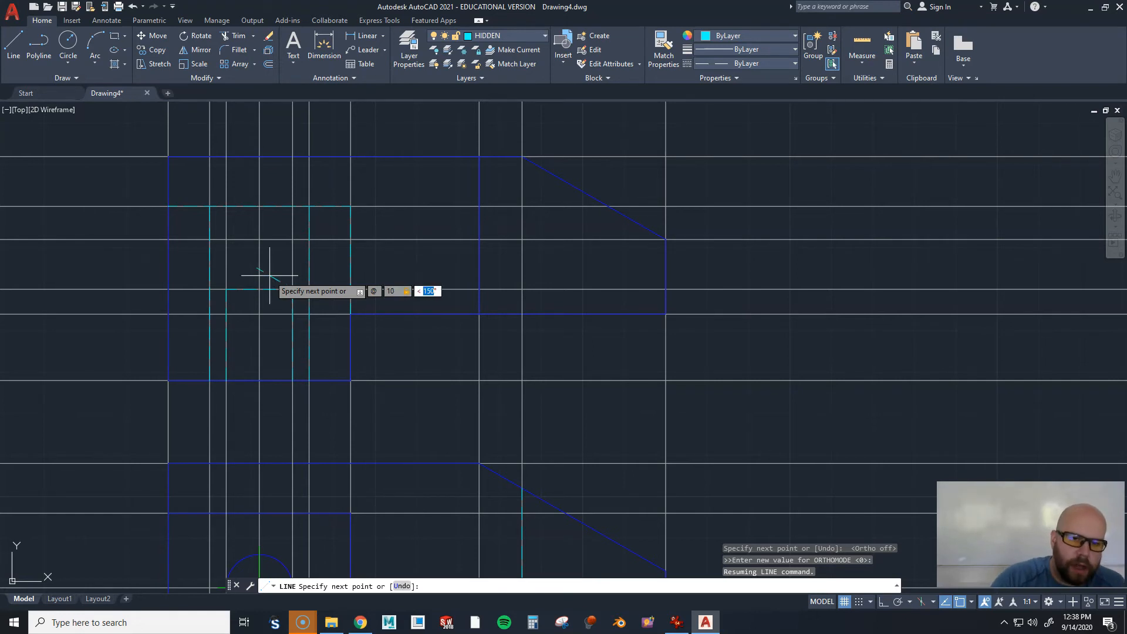
text(1)
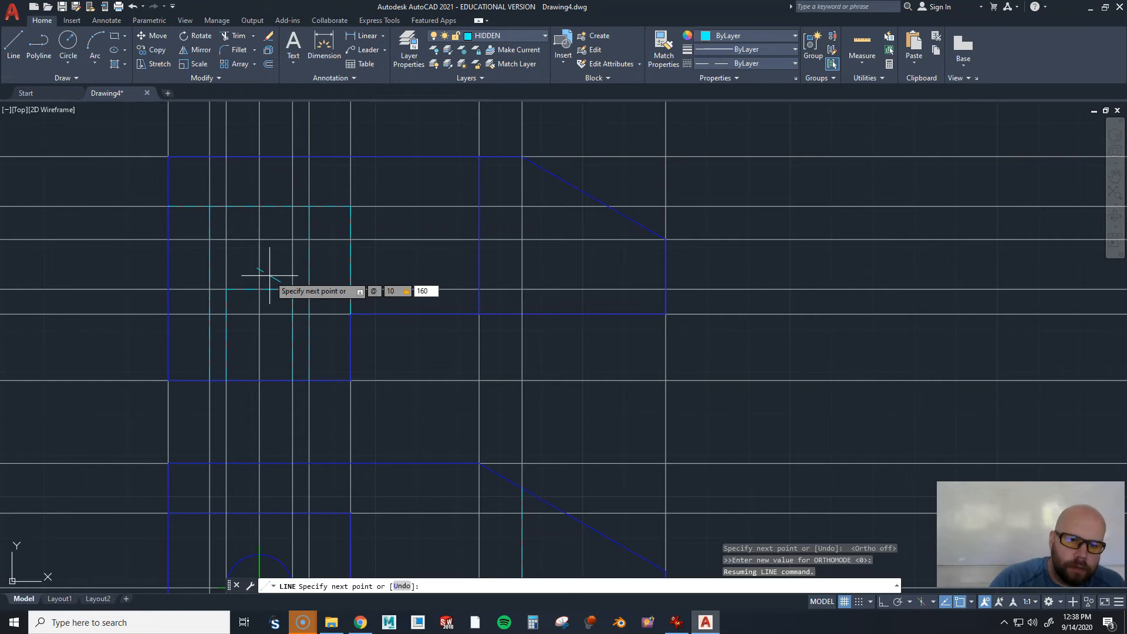
text(60)
key(Return)
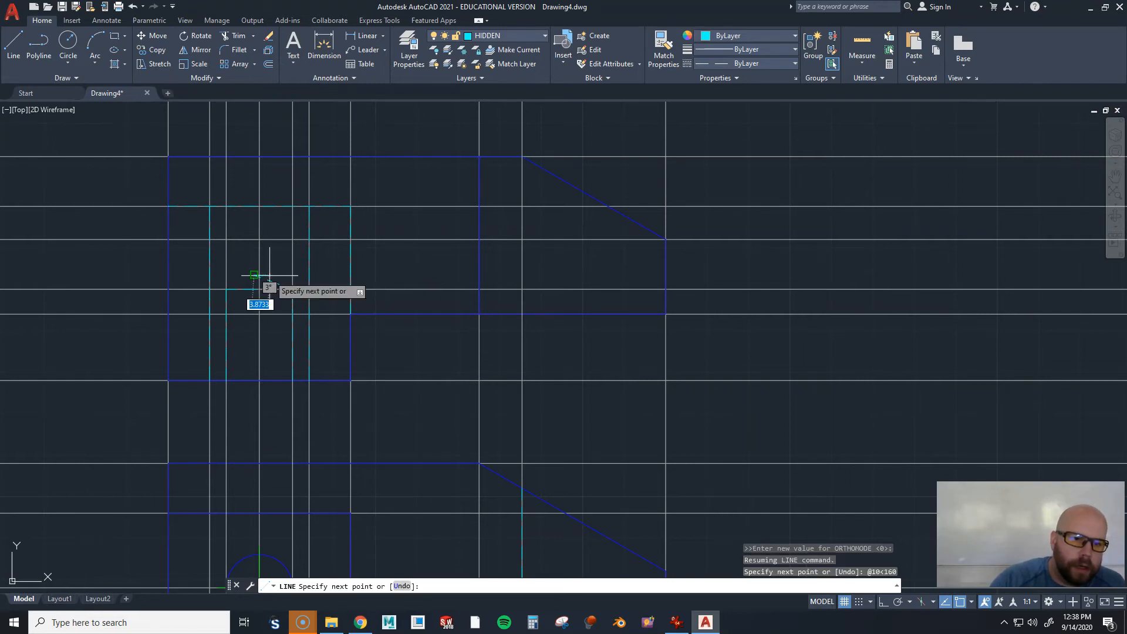
key(Return)
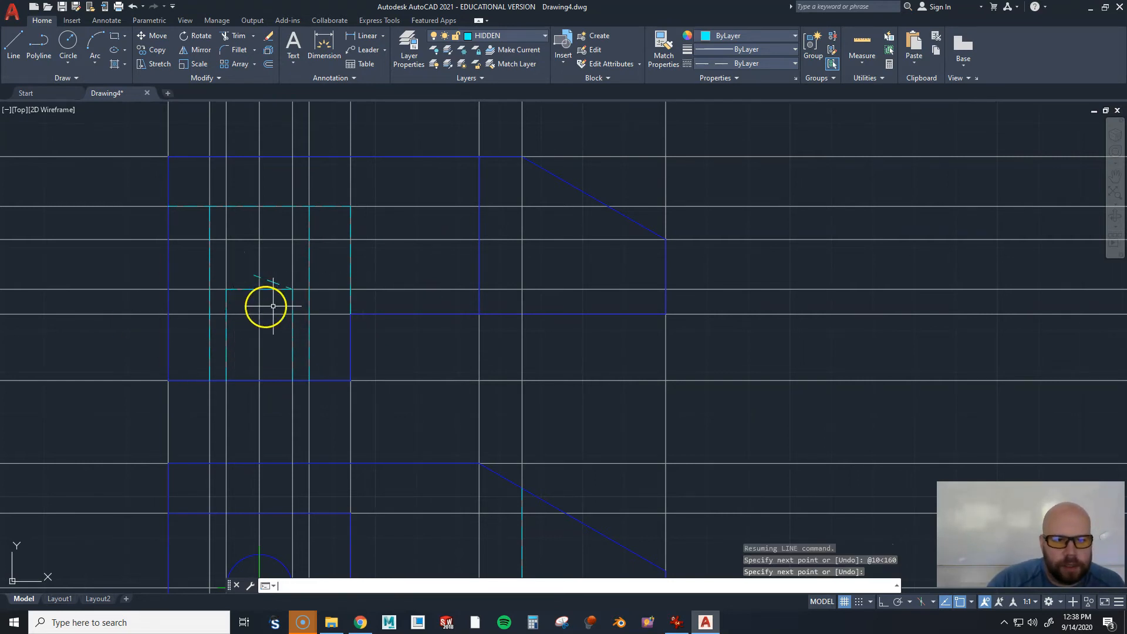
Draw a hidden line from the hole's upper left corner to where the slanted line crosses the hole's centre construction line
key(Return)
click(226, 290)
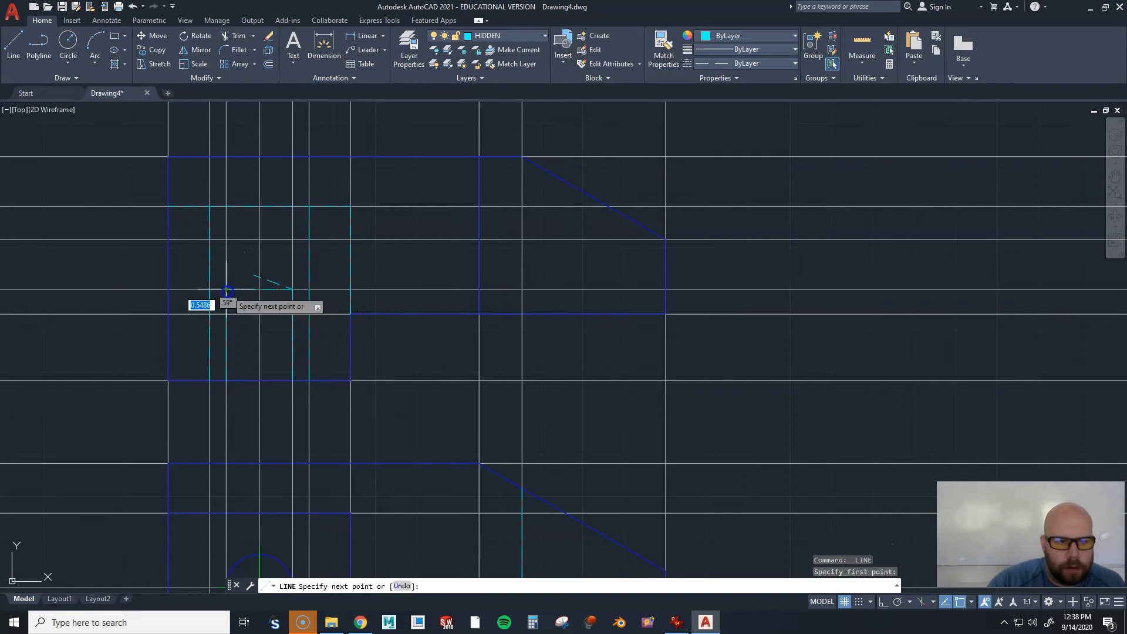
scroll(266, 275, up, 6)
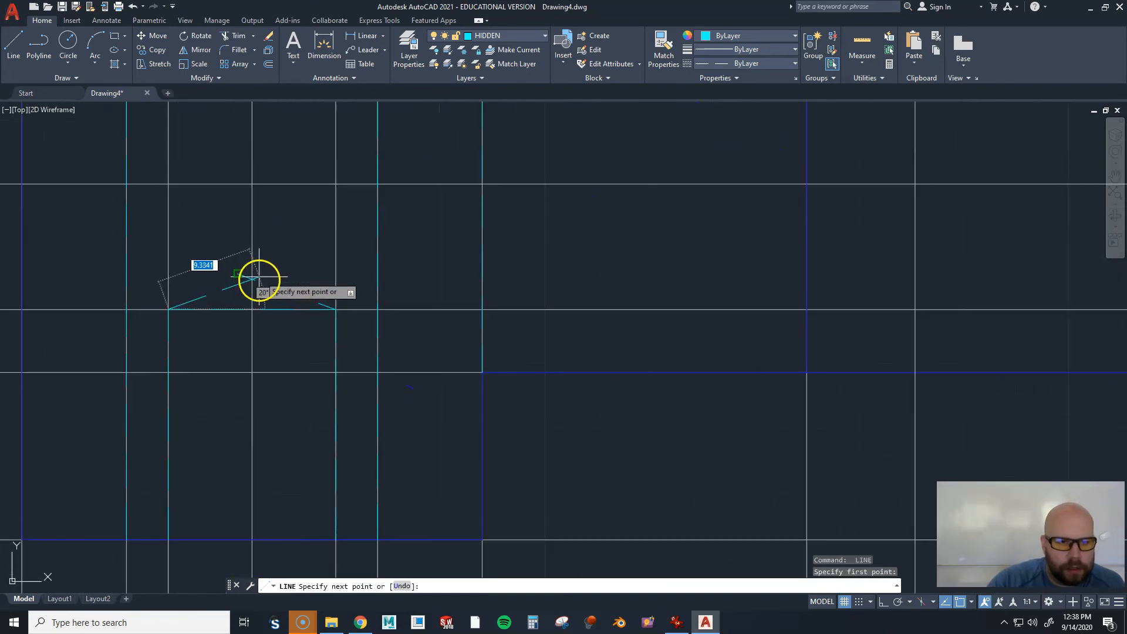
click(238, 262)
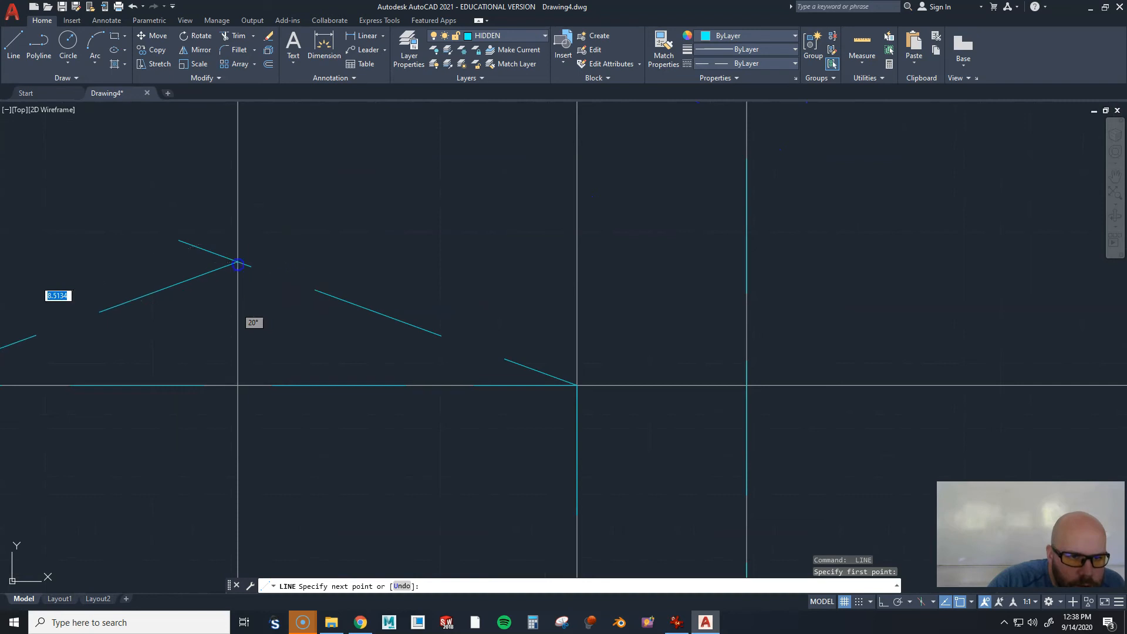
scroll(360, 214, down, 6)
key(Return)
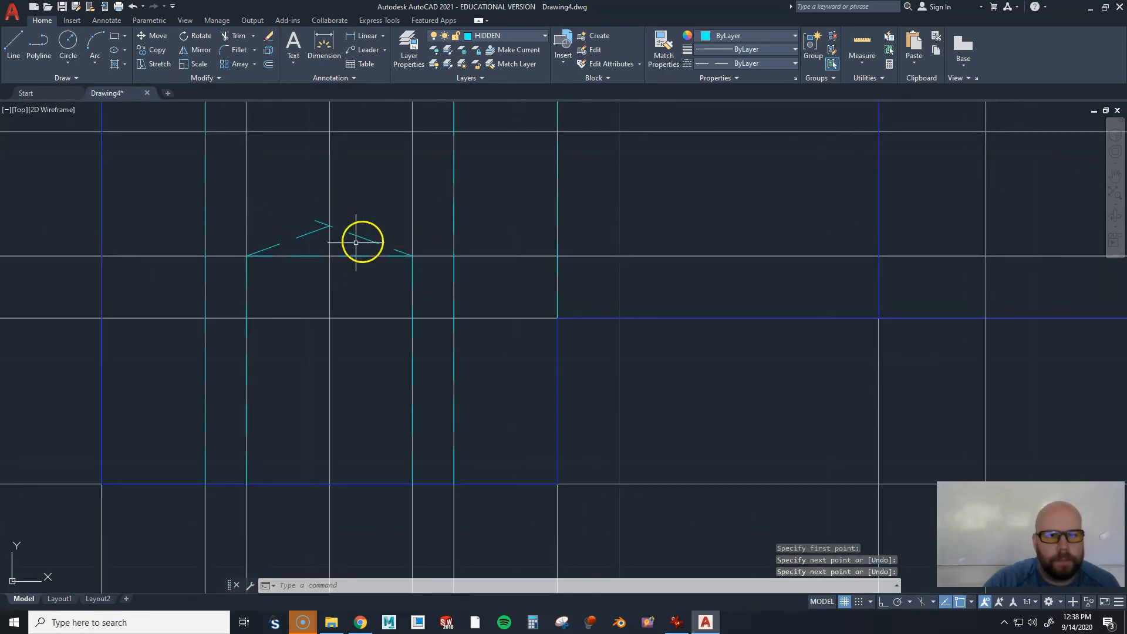
Pull the overshooting end of the right slanted hidden line back to the apex of the drill tip
click(317, 221)
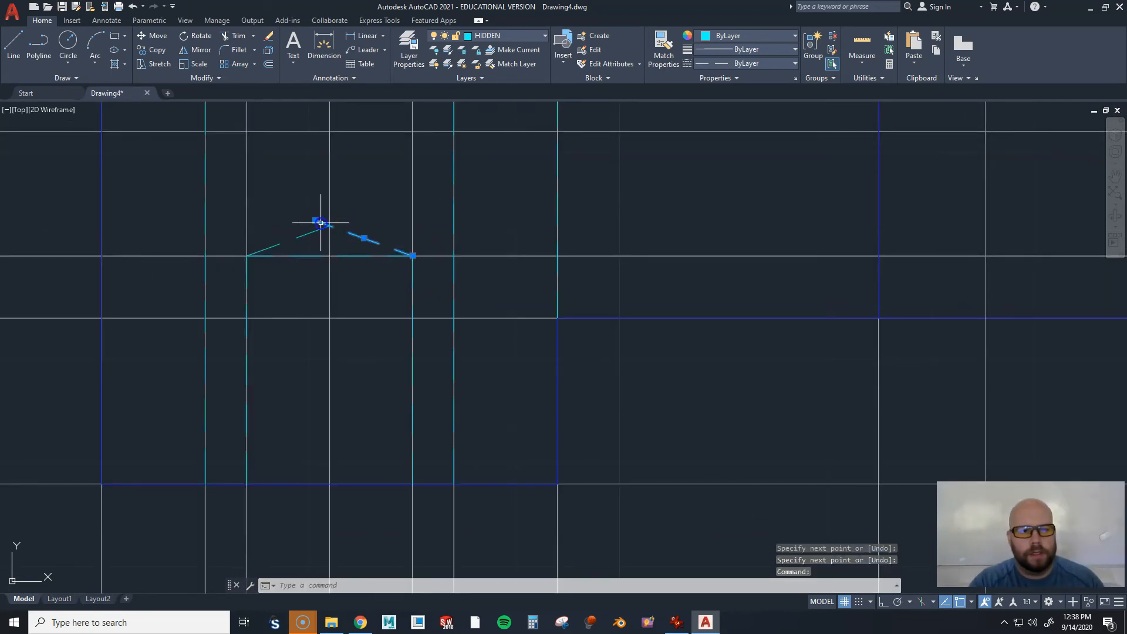
click(316, 221)
click(329, 226)
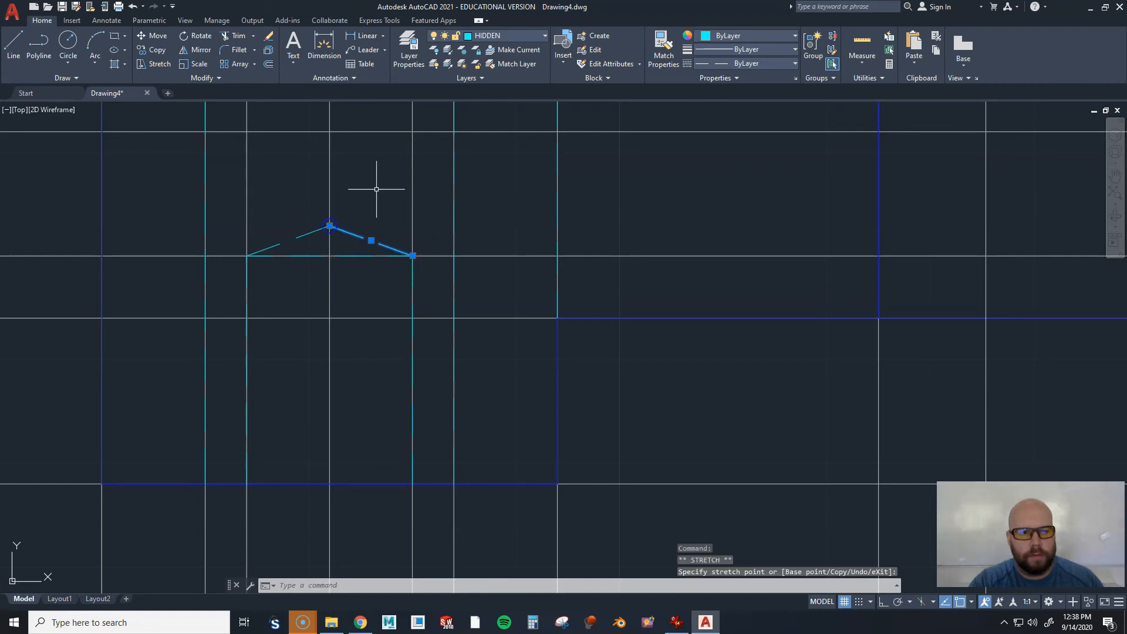
Turn off the CONSTRUCTION layer and compare the top and front views with the bracket reference image
key(Return)
scroll(370, 345, down, 2)
scroll(370, 345, down, 2)
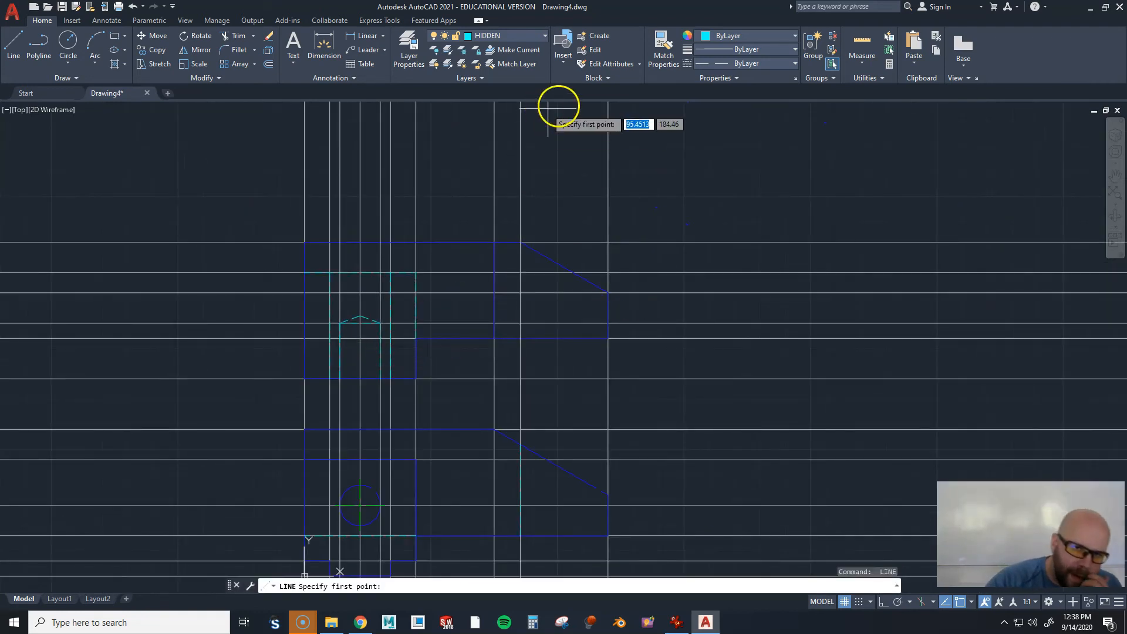
click(515, 36)
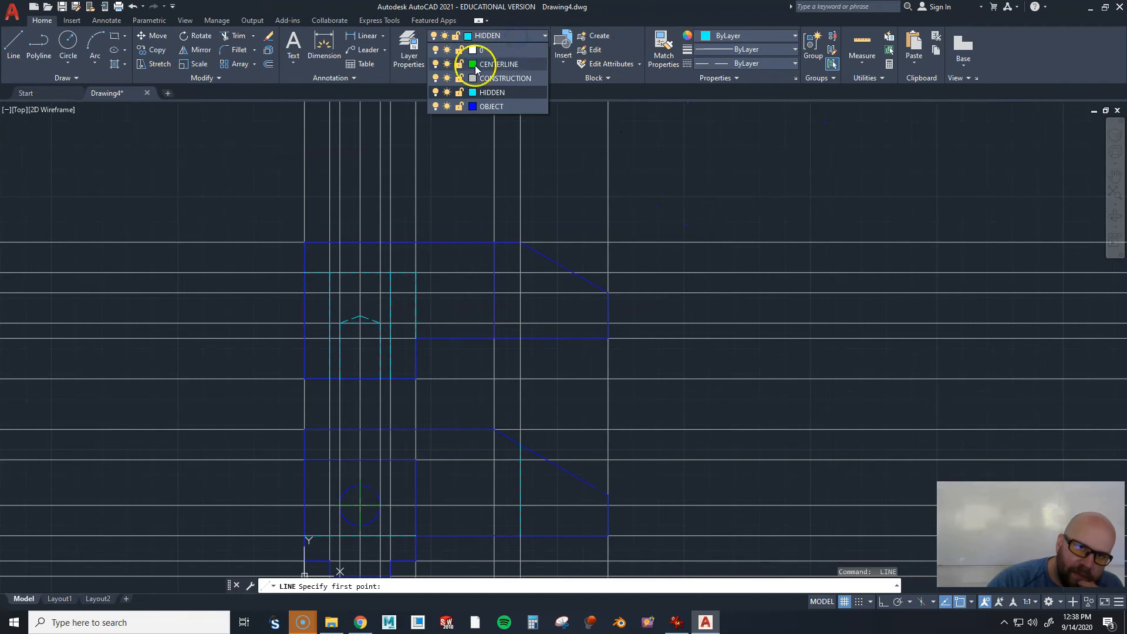
click(435, 79)
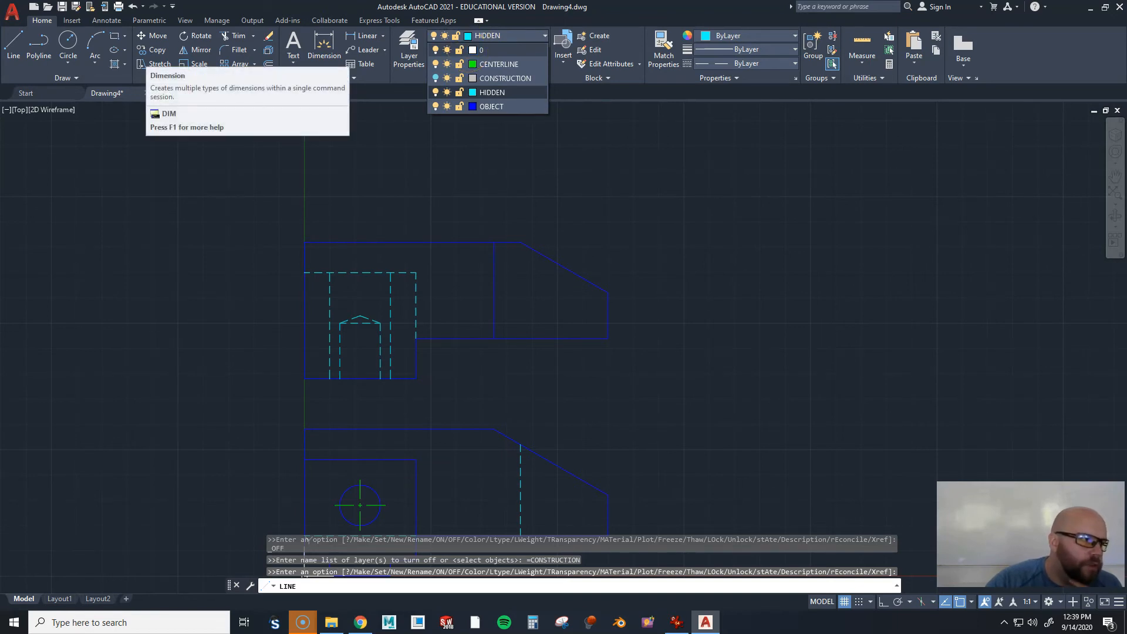
mouse_move(0, 78)
mouse_down()
mouse_move(96, 78)
mouse_move(541, 0)
mouse_up()
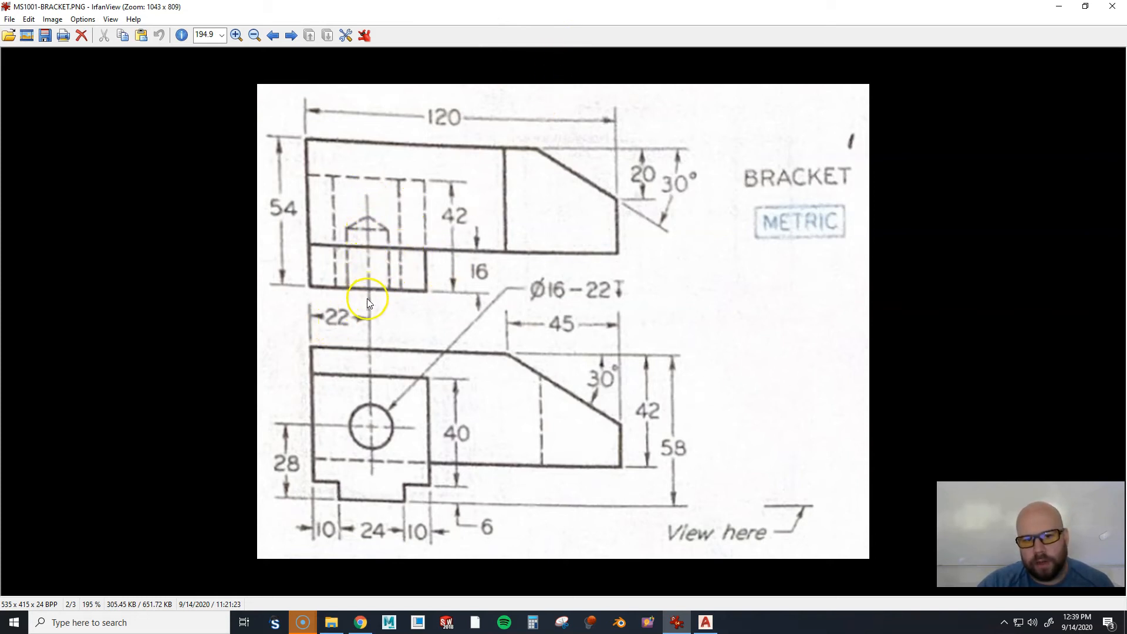
drag(566, 7, 0, 131)
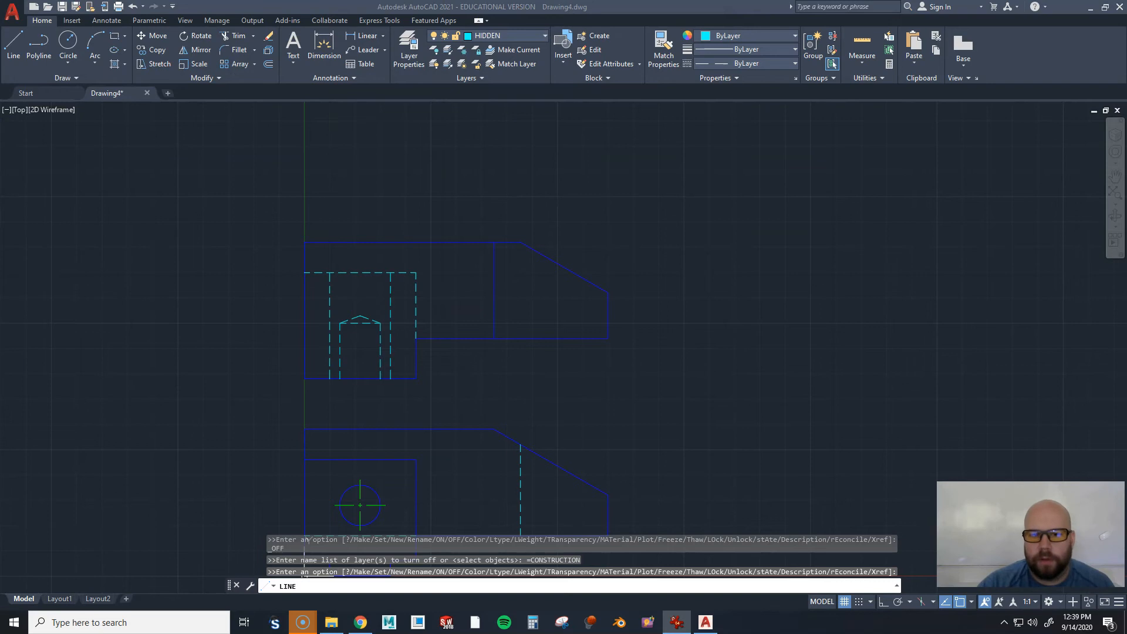
middle_drag(695, 292, 681, 238)
key(ctrl)
key(ctrl)
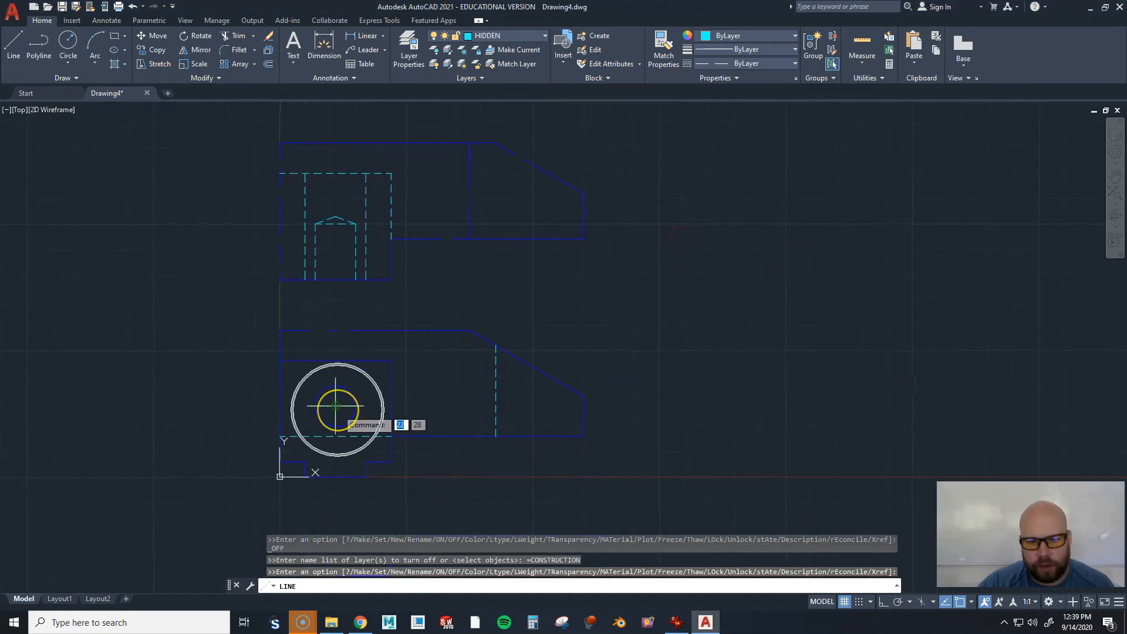
scroll(621, 324, down, 2)
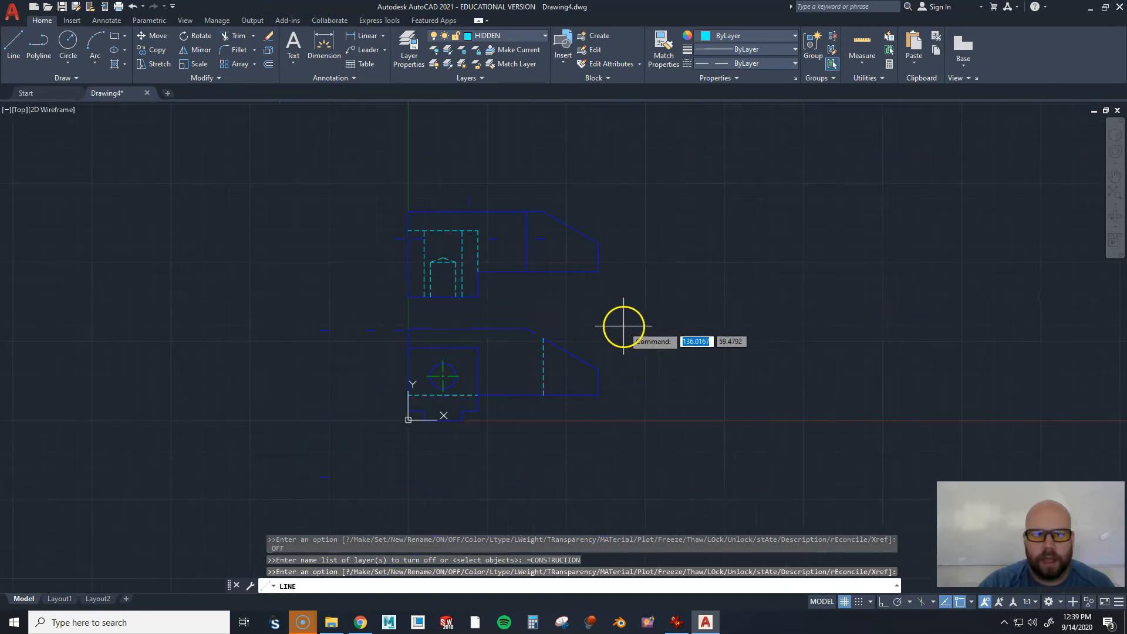
key(ctrl)
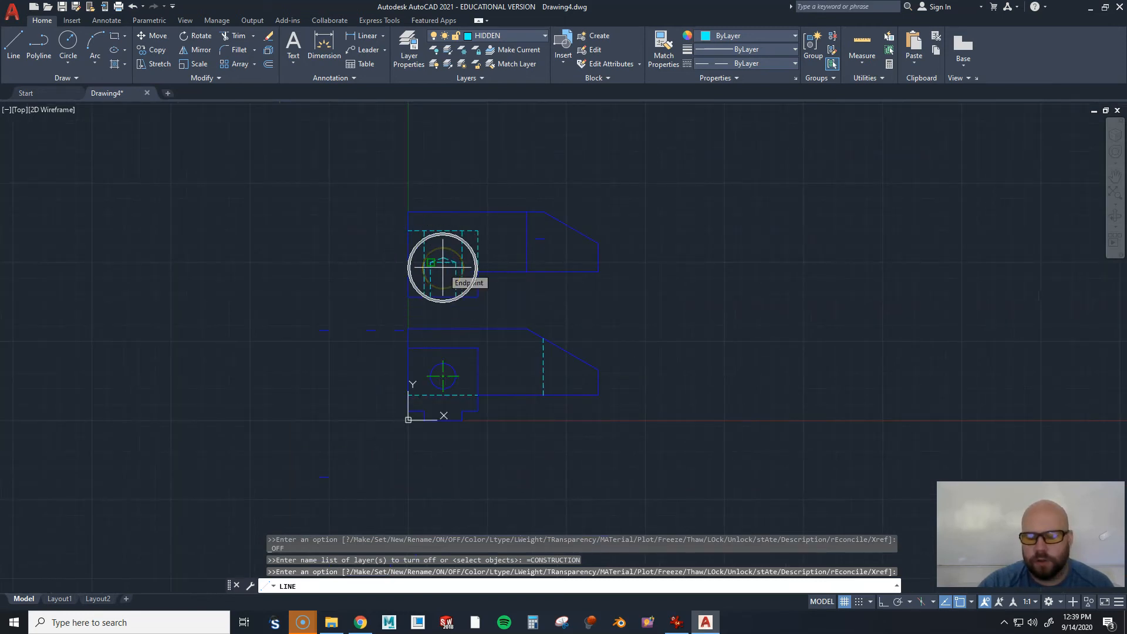
middle_drag(757, 262, 669, 317)
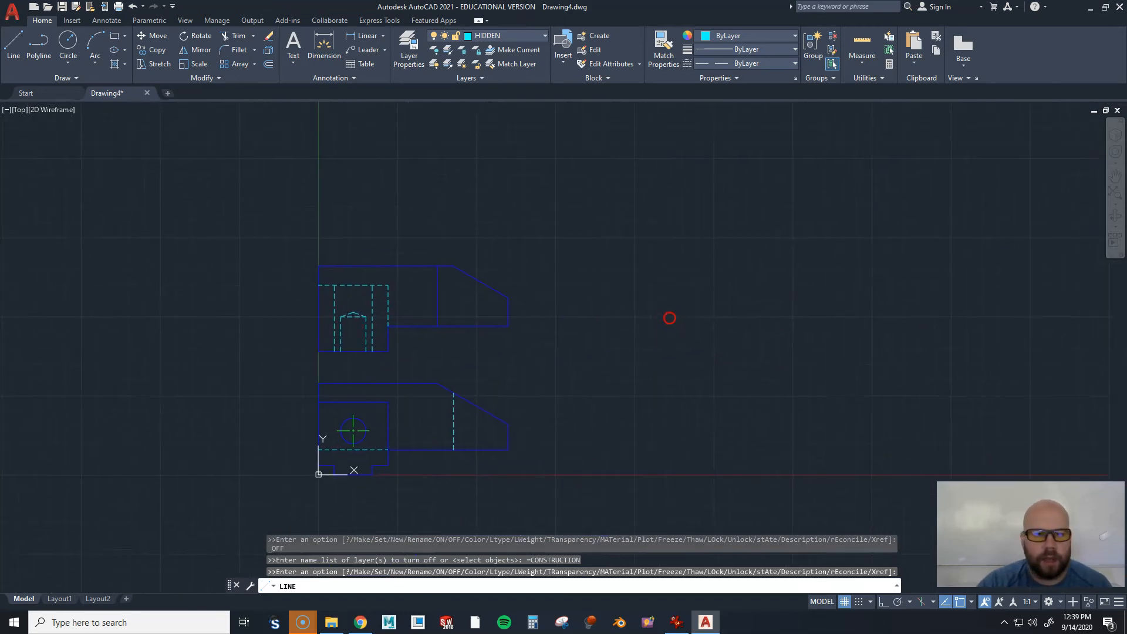
Turn the CONSTRUCTION layer back on and check the "View here" note in the bracket reference image
click(505, 37)
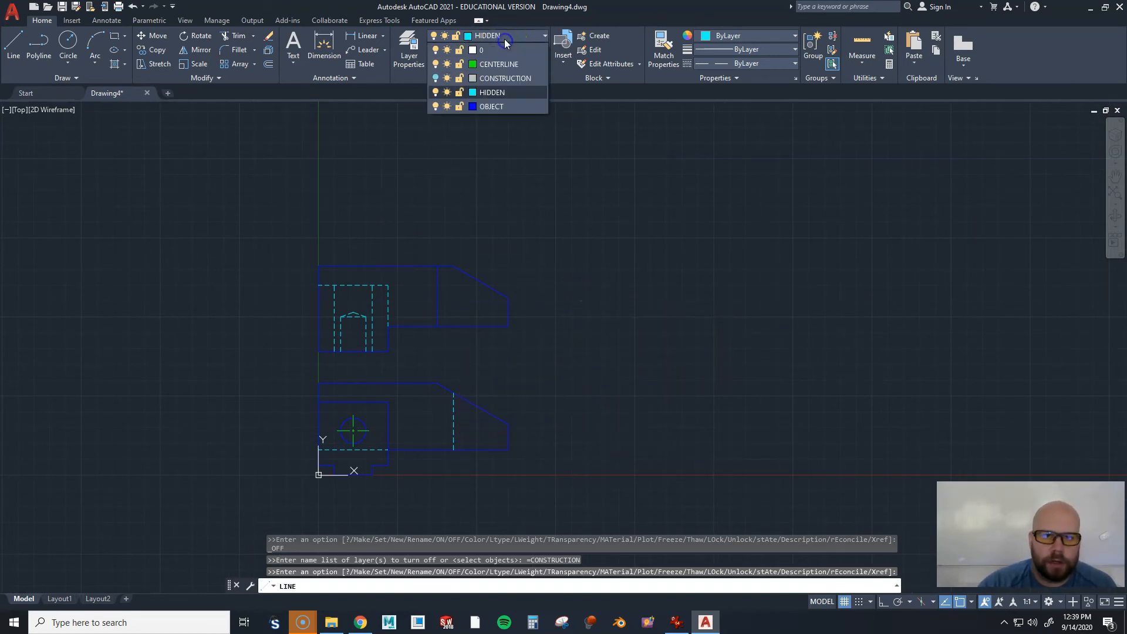
click(435, 78)
click(658, 214)
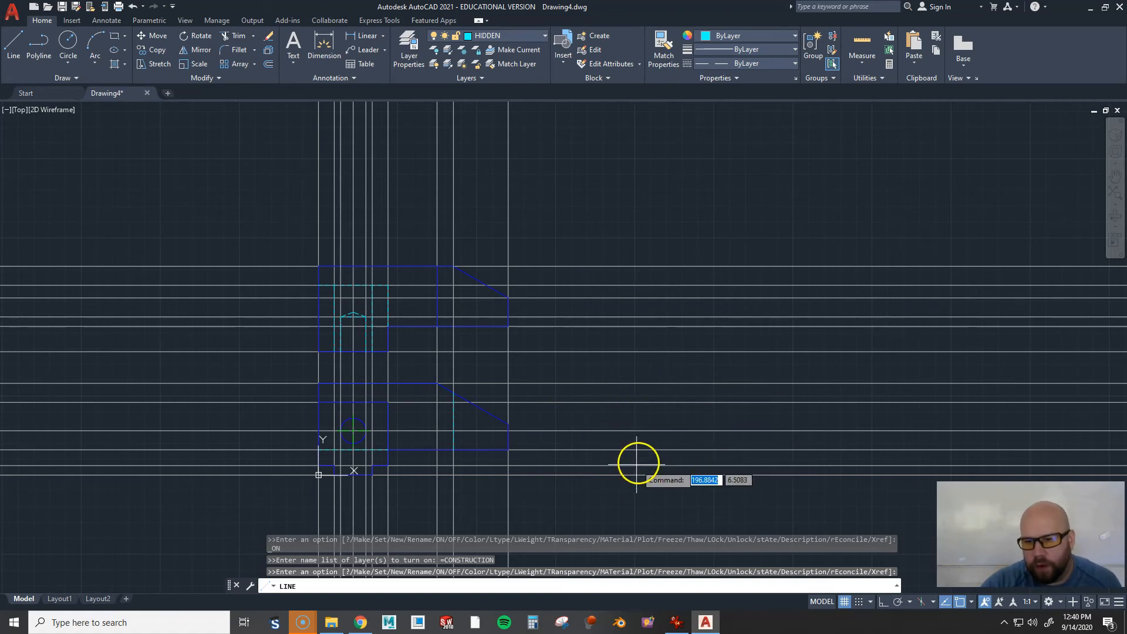
drag(0, 112, 637, 1)
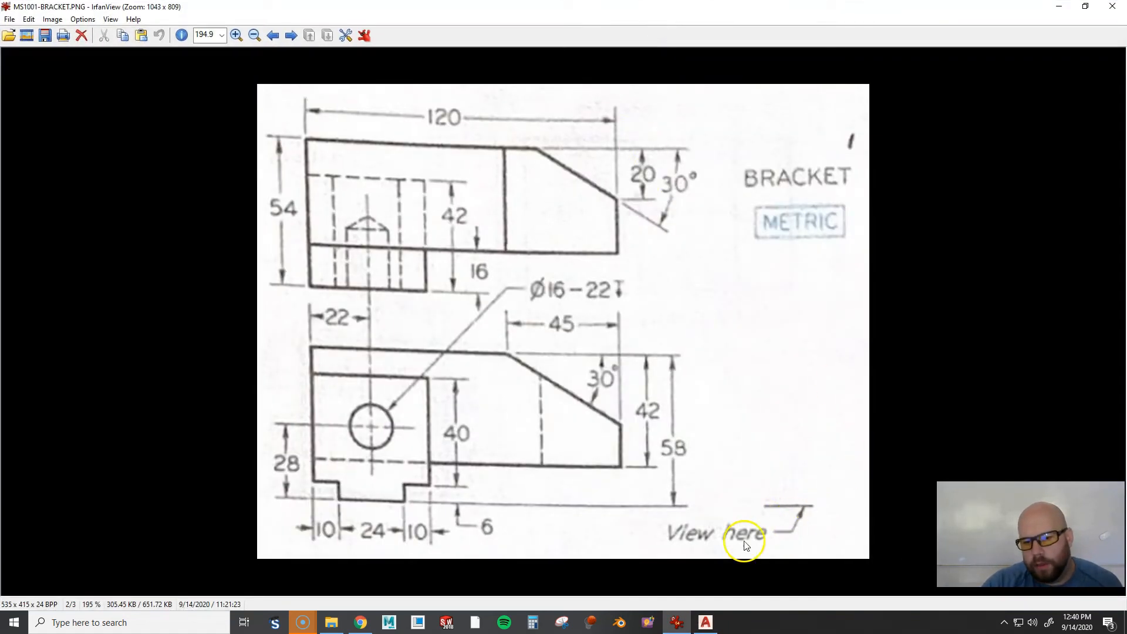
Switch back from the bracket reference image to AutoCAD and make CONSTRUCTION the current layer
click(716, 543)
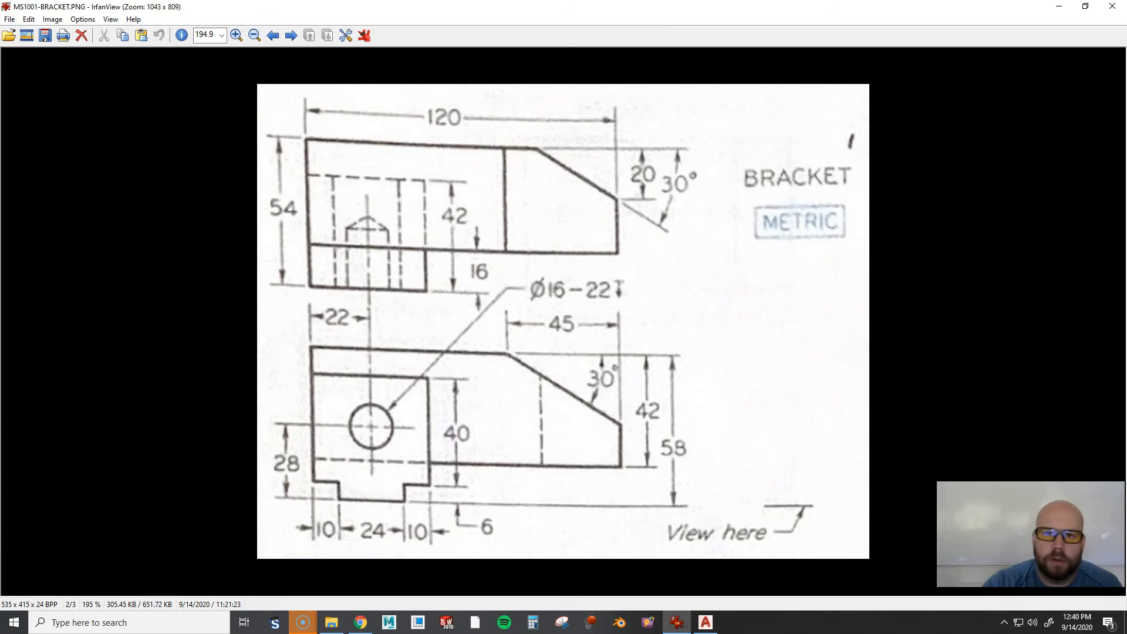
double_click(685, 5)
drag(608, 38, 0, 71)
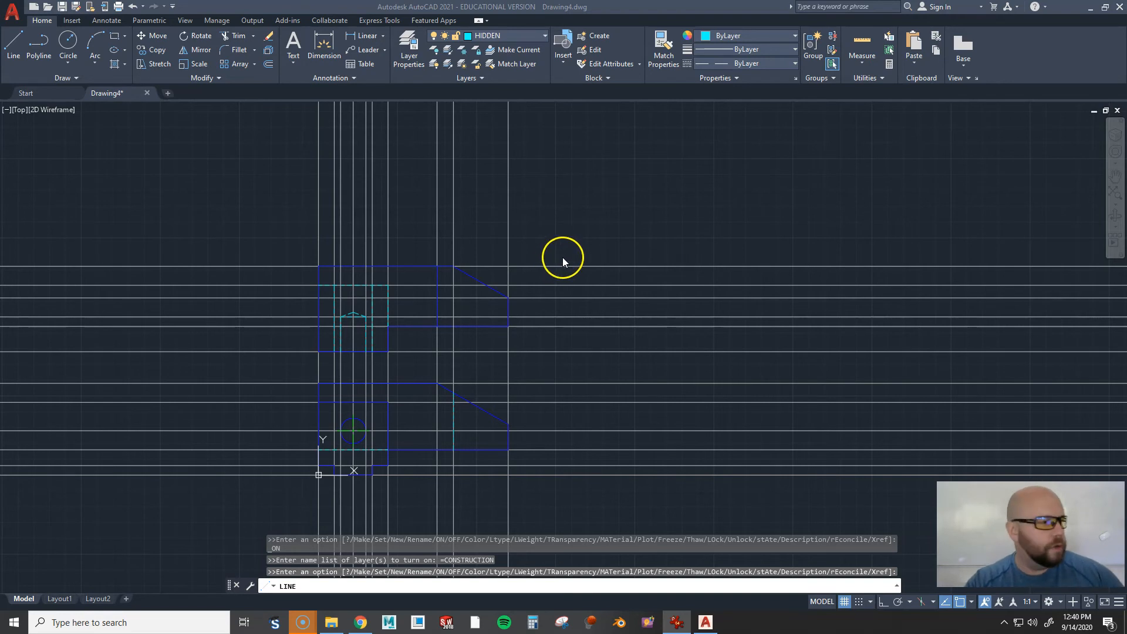
click(670, 231)
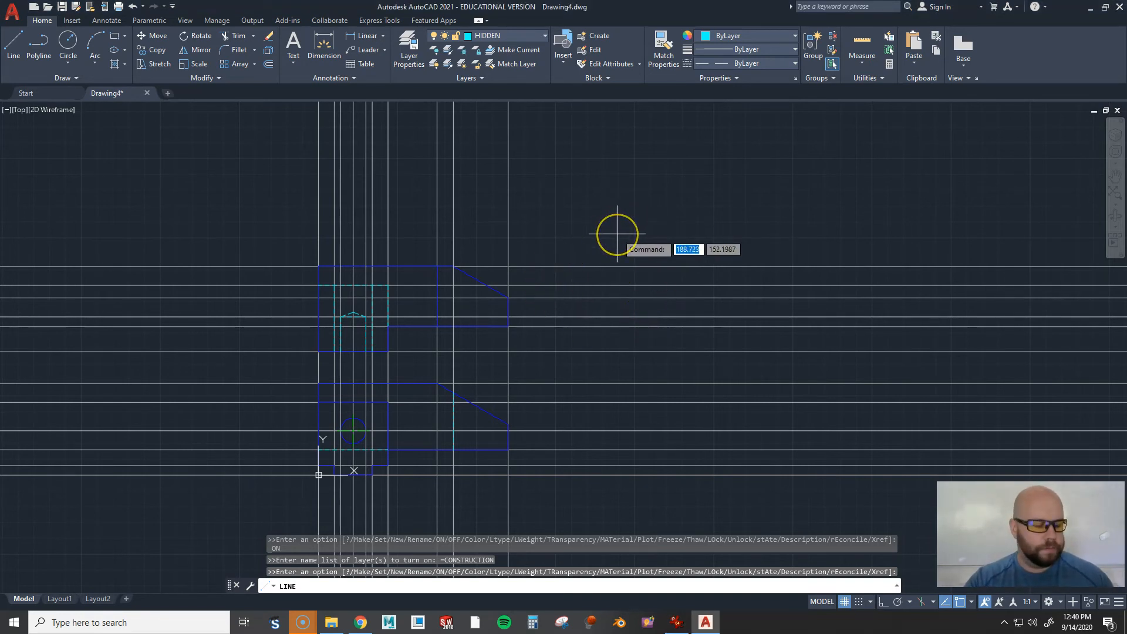
key(Escape)
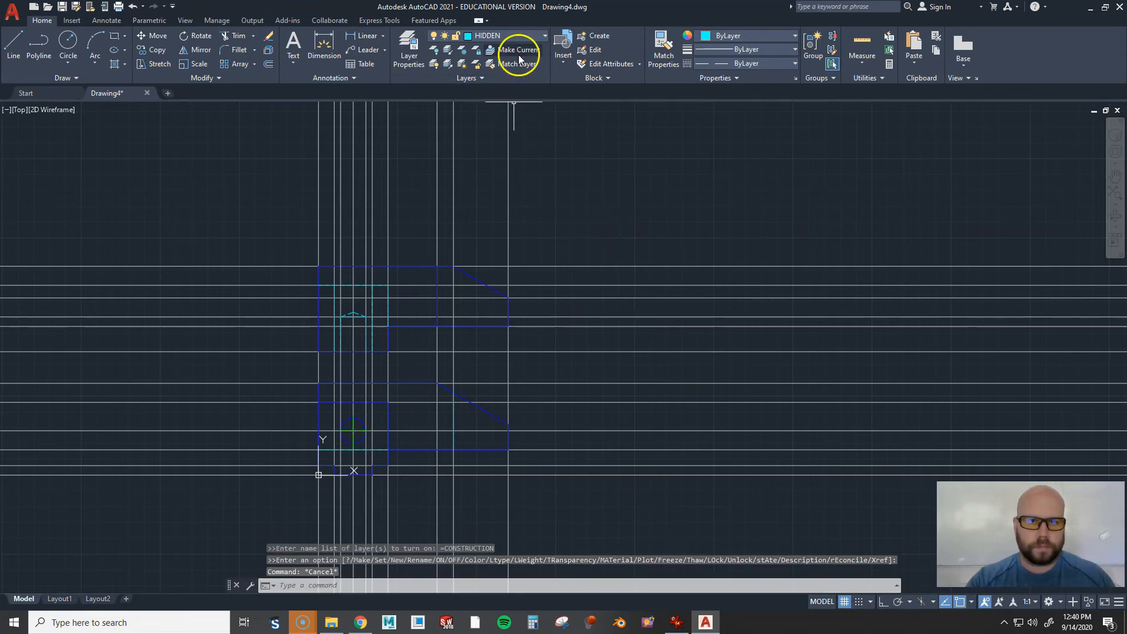
click(522, 33)
click(500, 75)
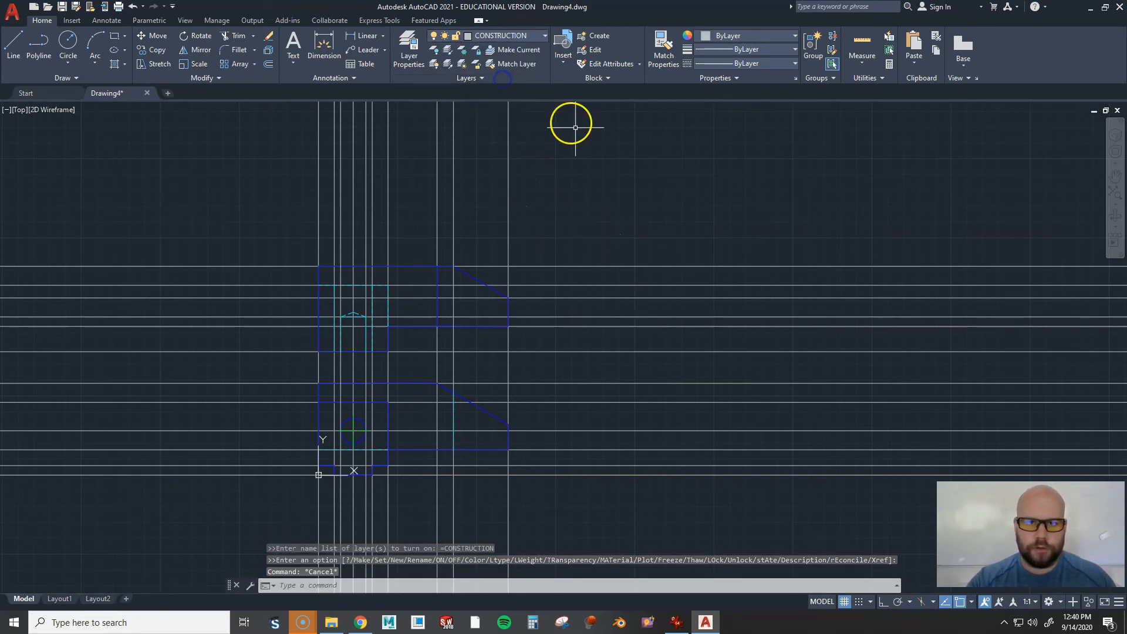
Offset the vertical construction line at the views' right edge by 20 to the right
text(o)
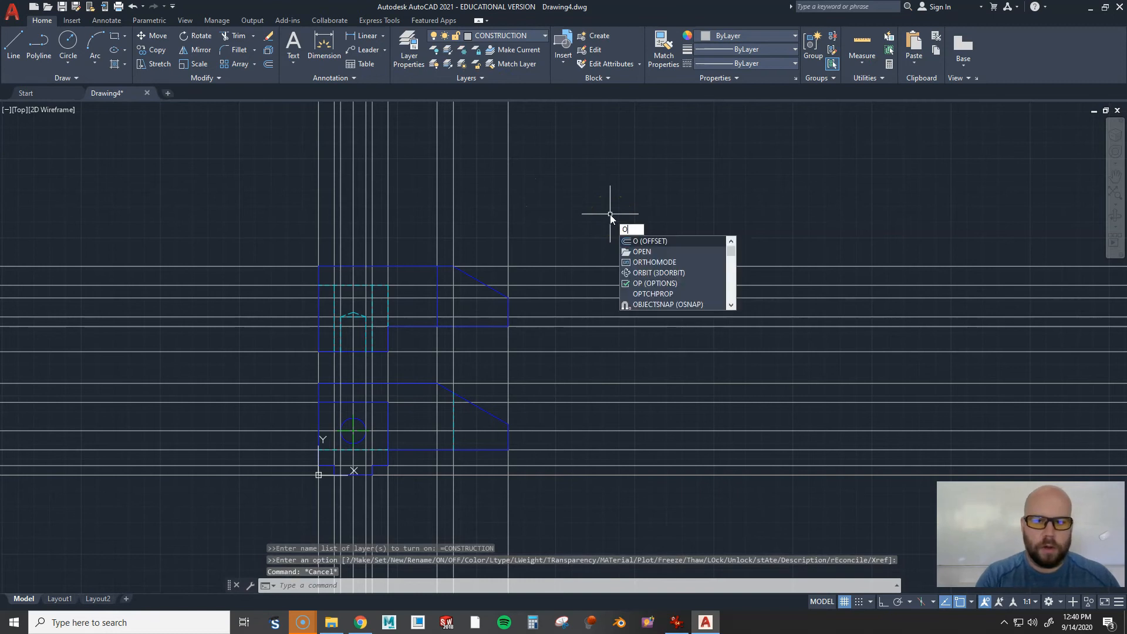
key(Return)
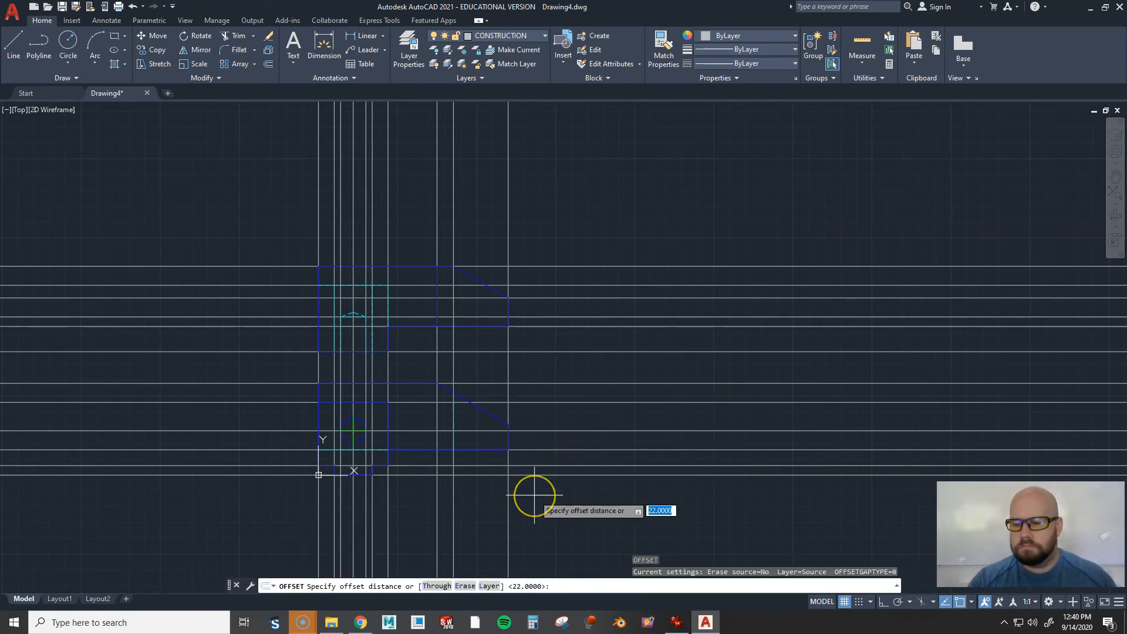
text(20)
key(Return)
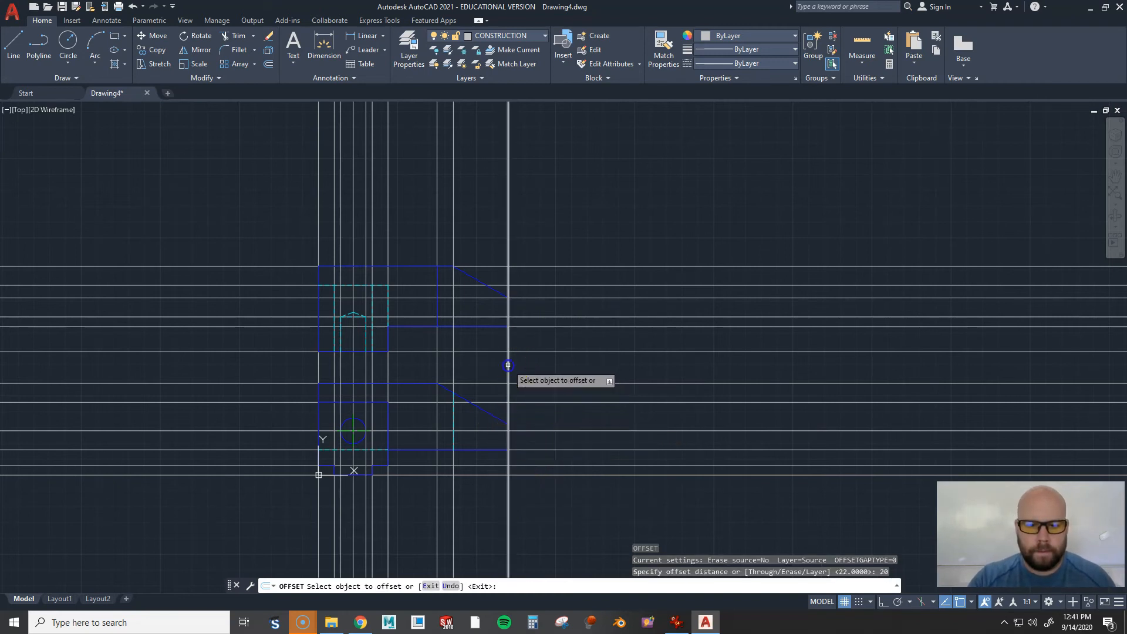
click(508, 366)
click(611, 364)
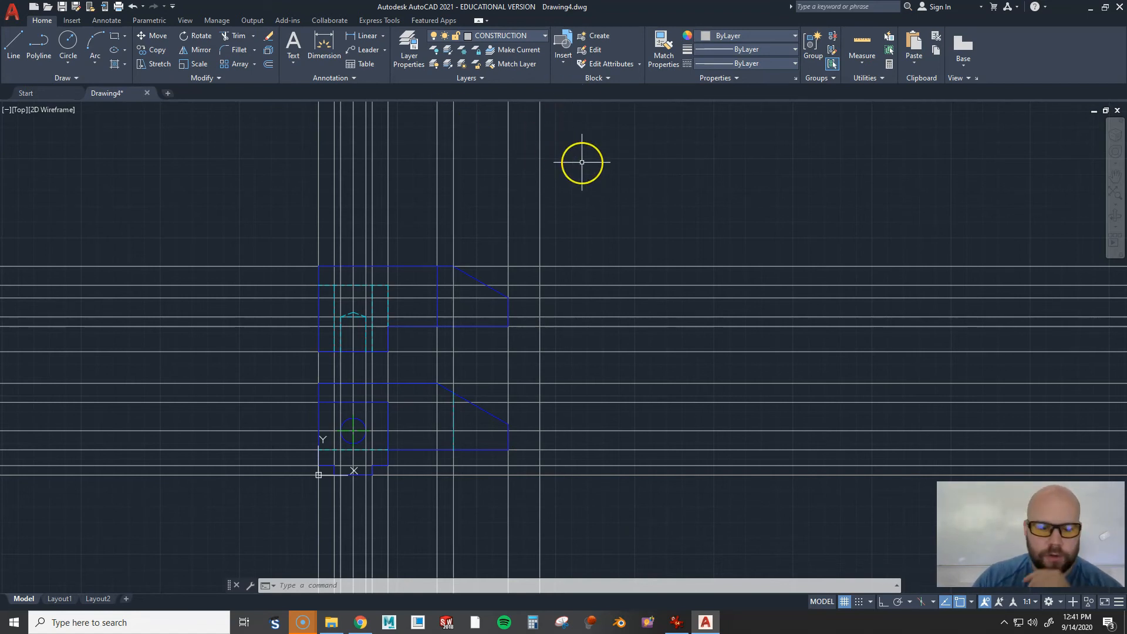
Try a 45° construction line through the crossing of the offset line and the horizontal construction line along the top view's upper step edge
text(E)
key(Return)
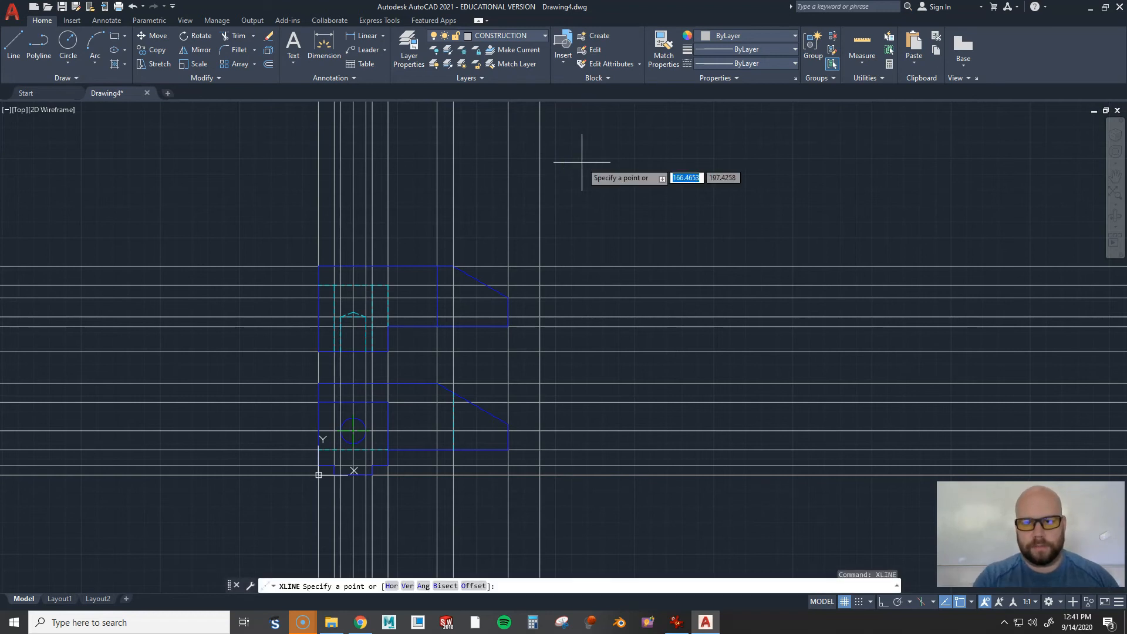
click(539, 326)
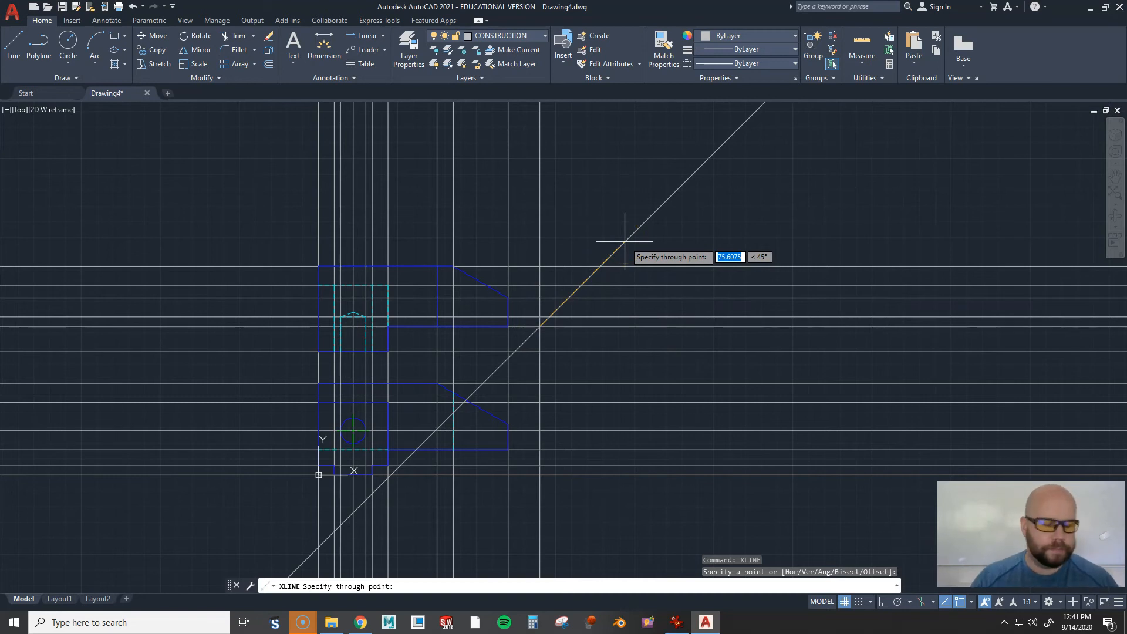
key(F8)
key(F8)
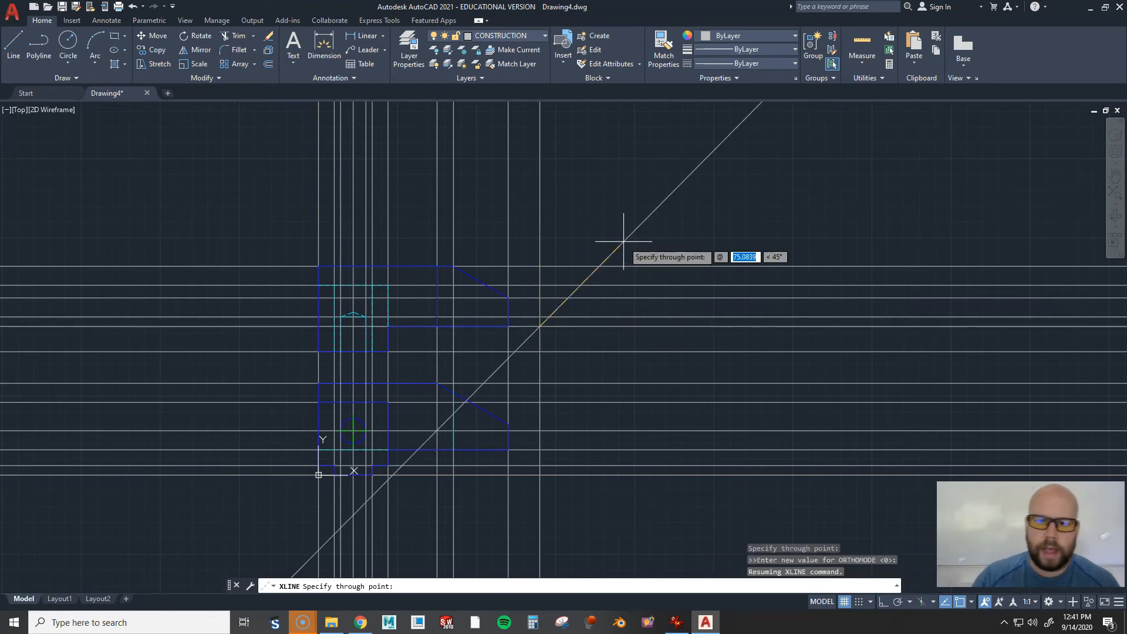
text(20)
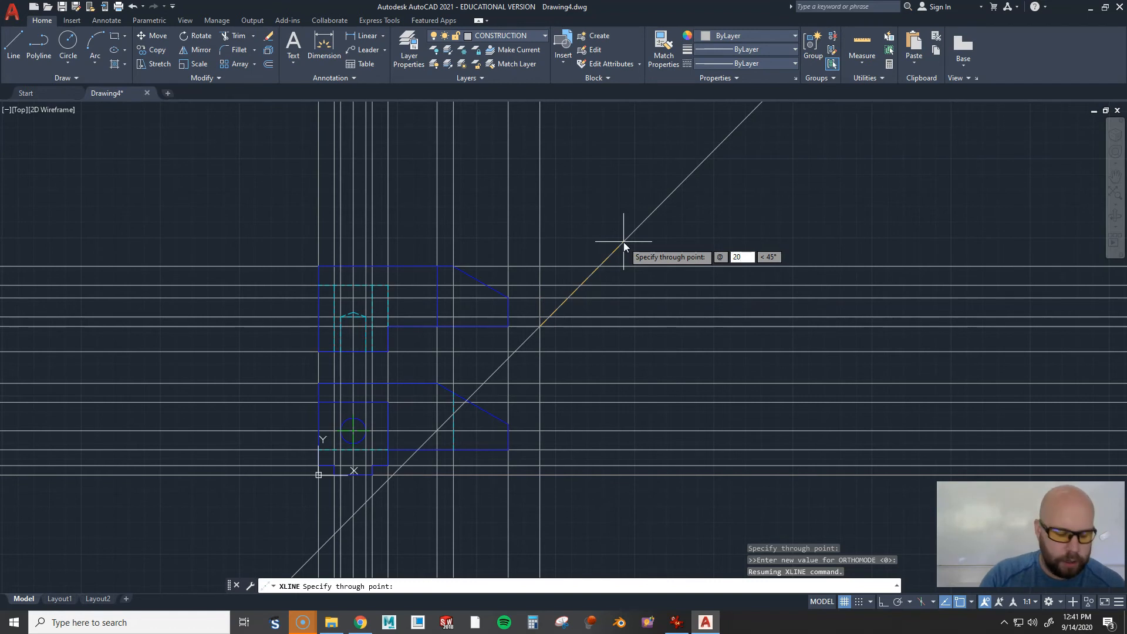
key(Tab)
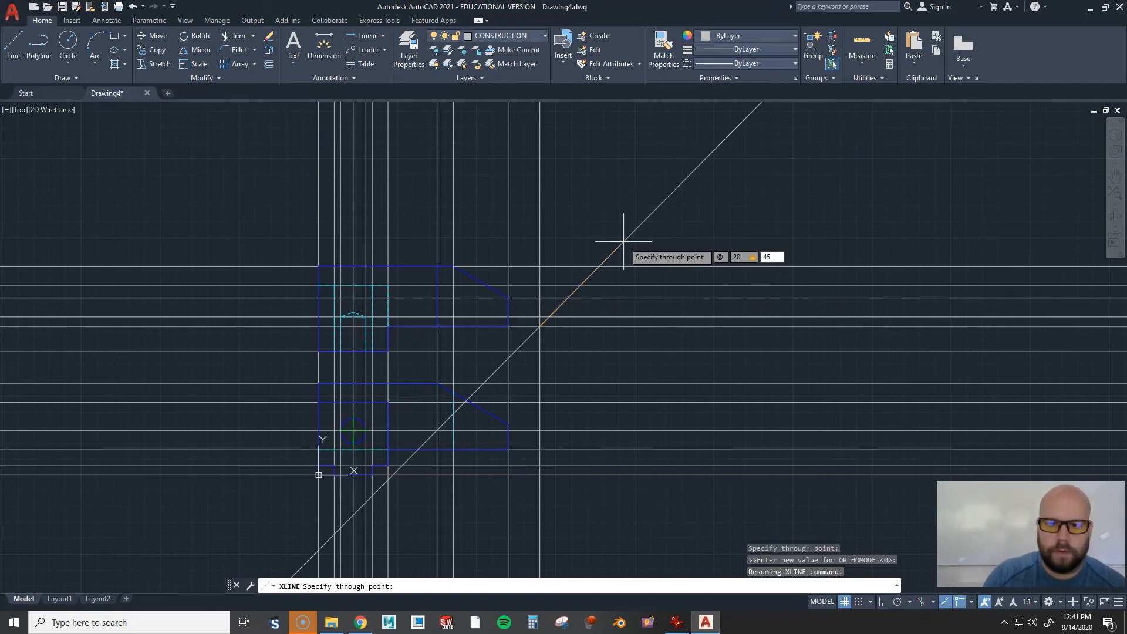
key(Return)
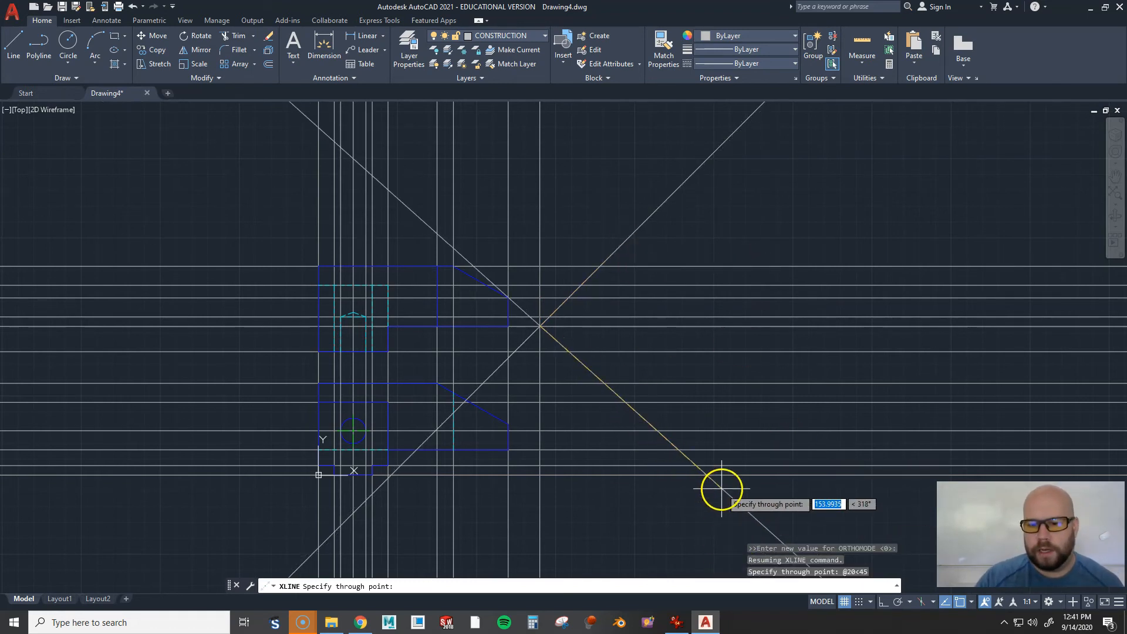
click(660, 465)
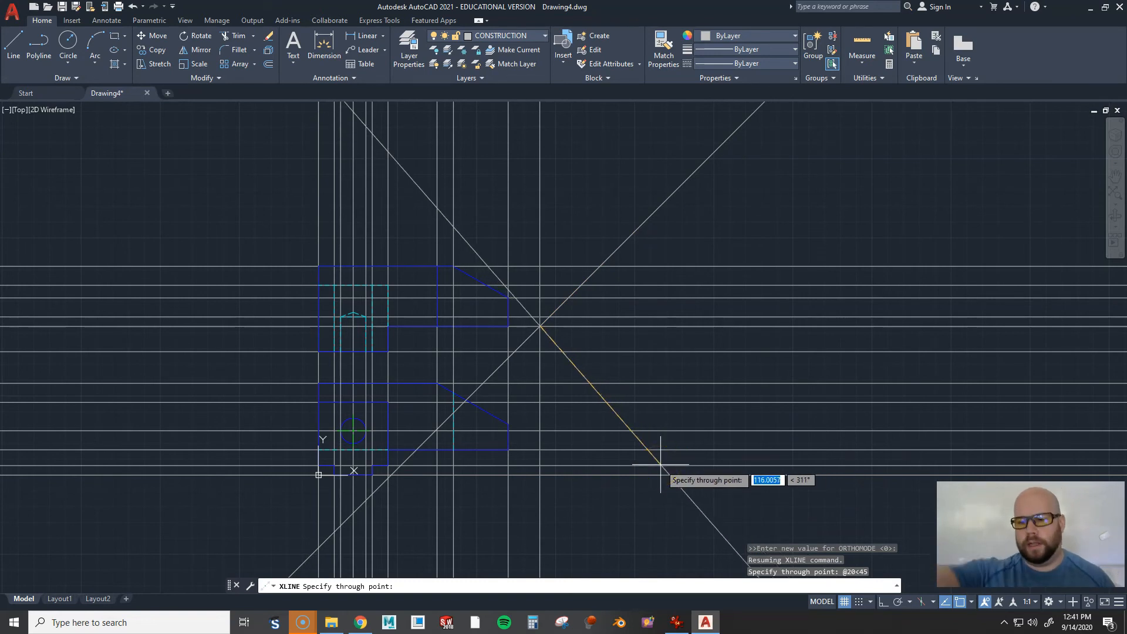
key(Escape)
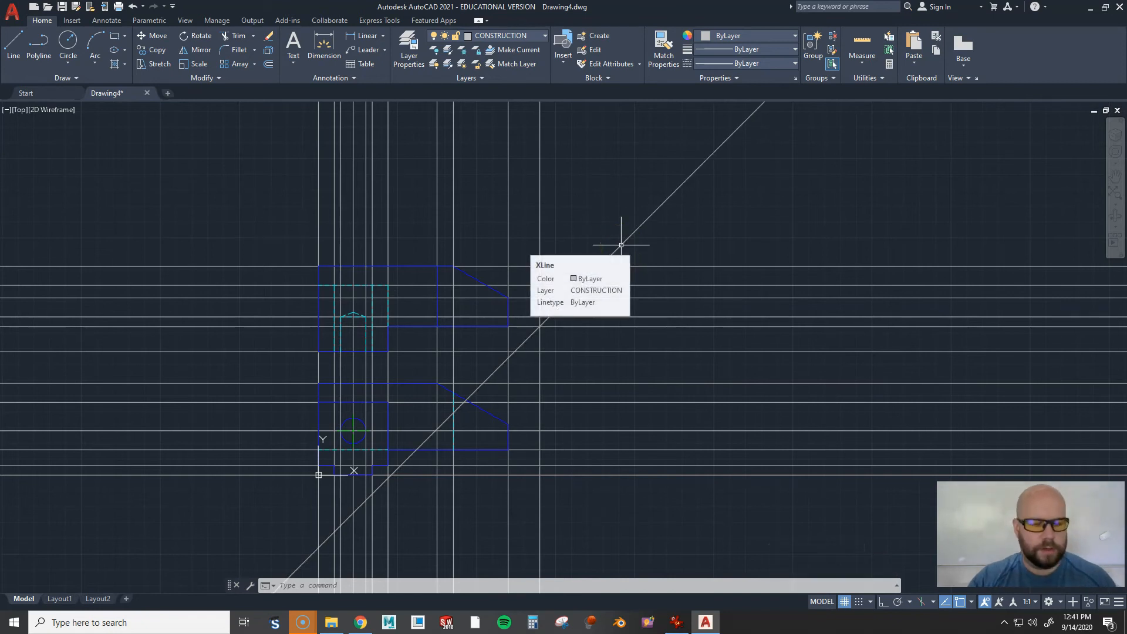
key(ctrl+z)
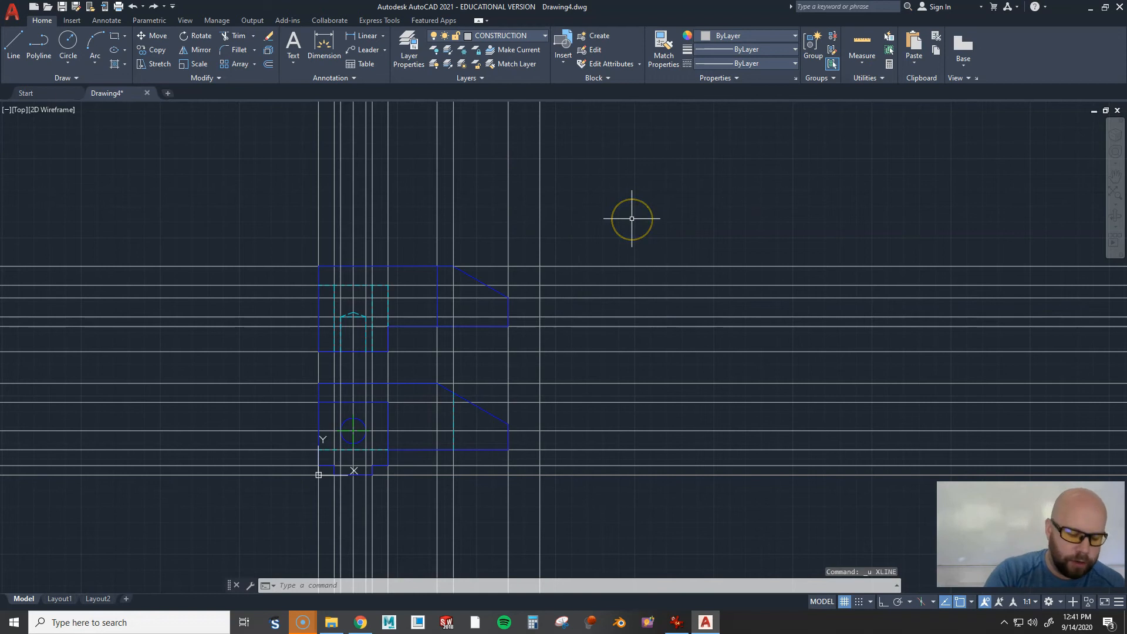
key(Return)
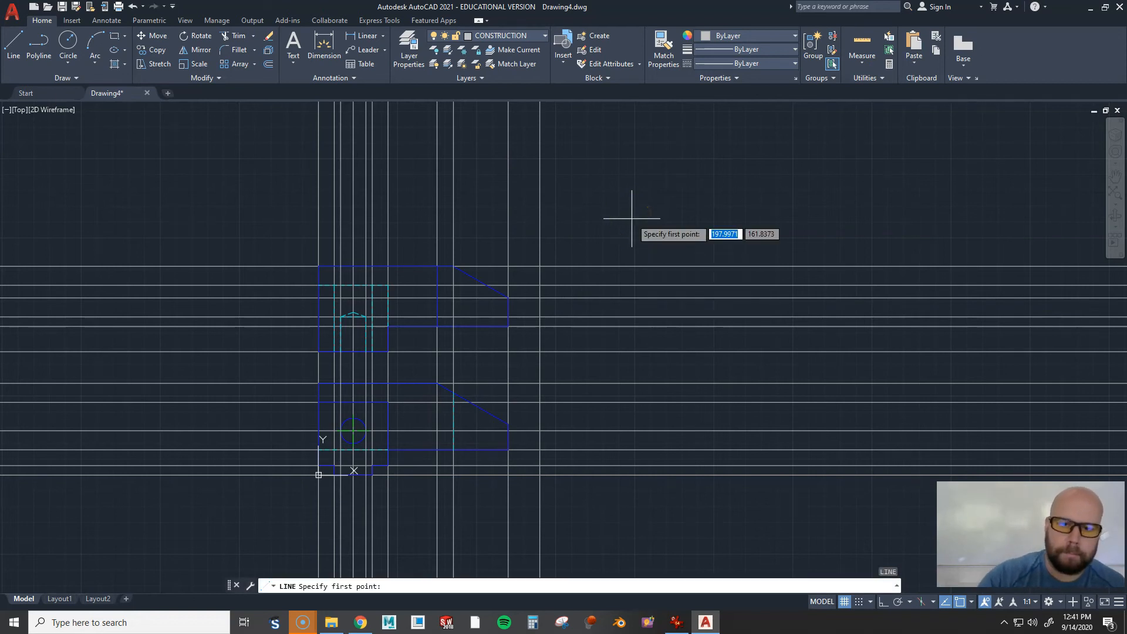
click(540, 326)
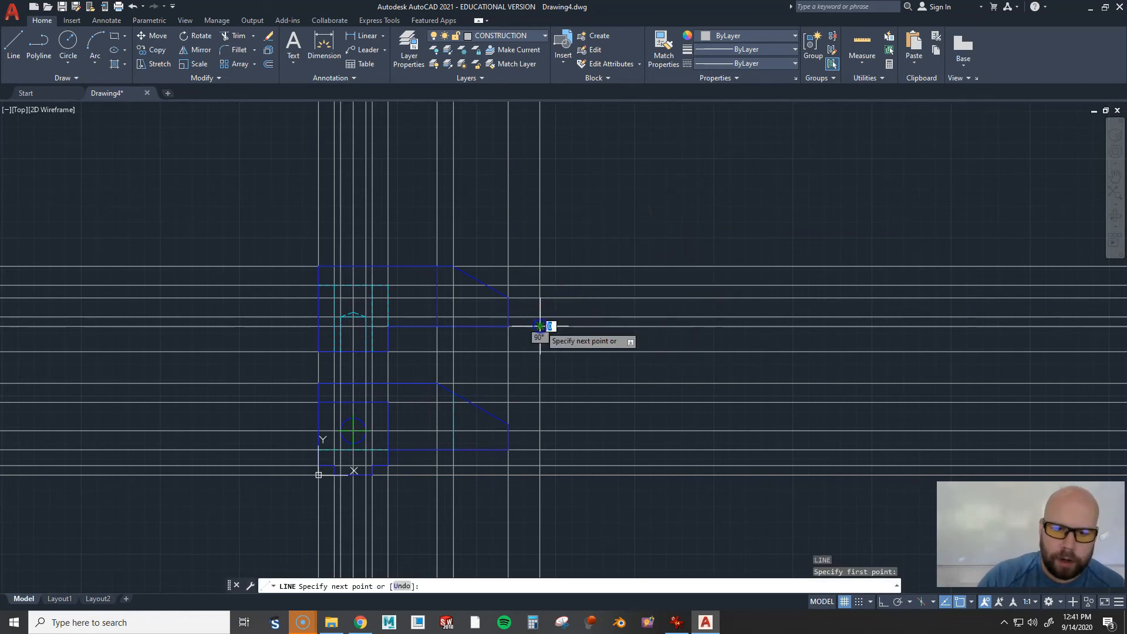
key(F8)
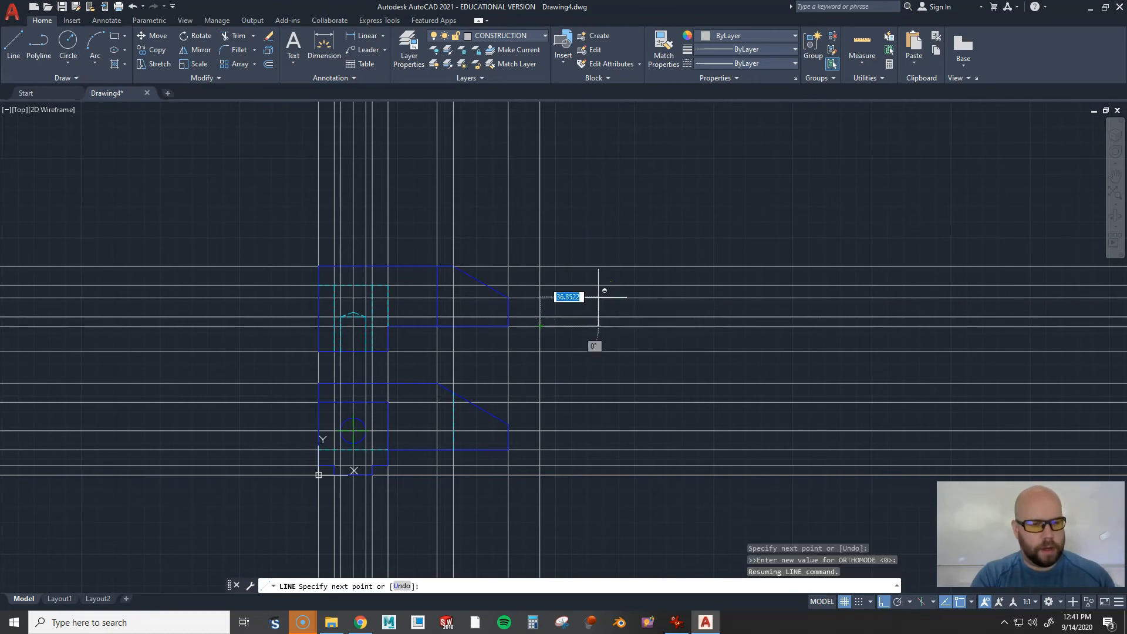
key(Escape)
key(Escape)
key(Escape)
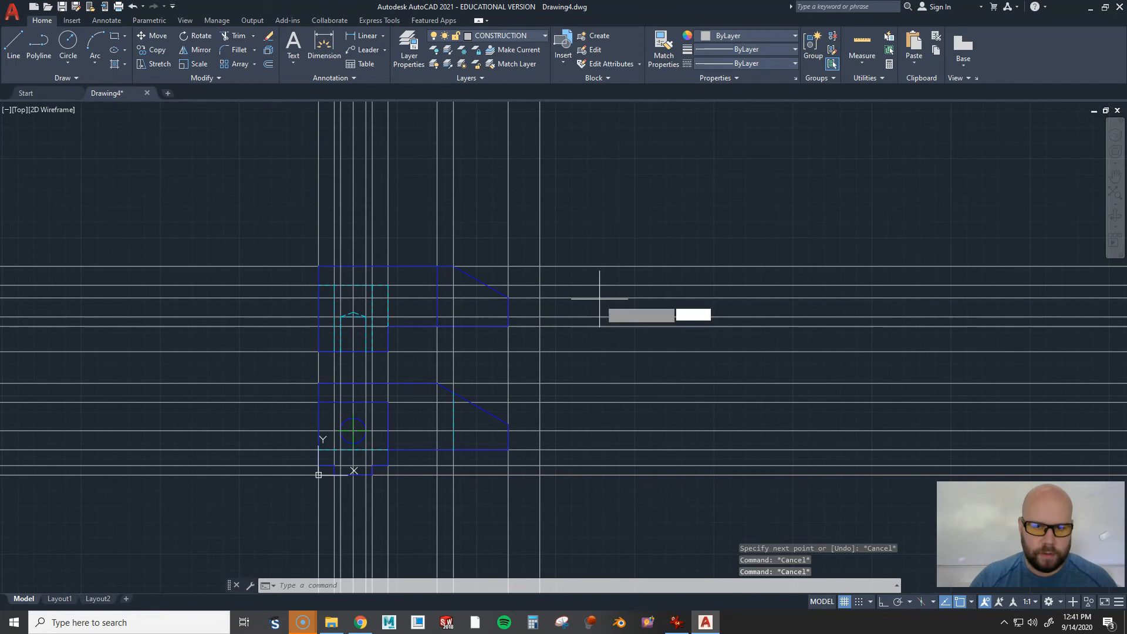
Draw a line 100 long at 45° from where the offset line crosses the top view's lowest horizontal construction line
key(Return)
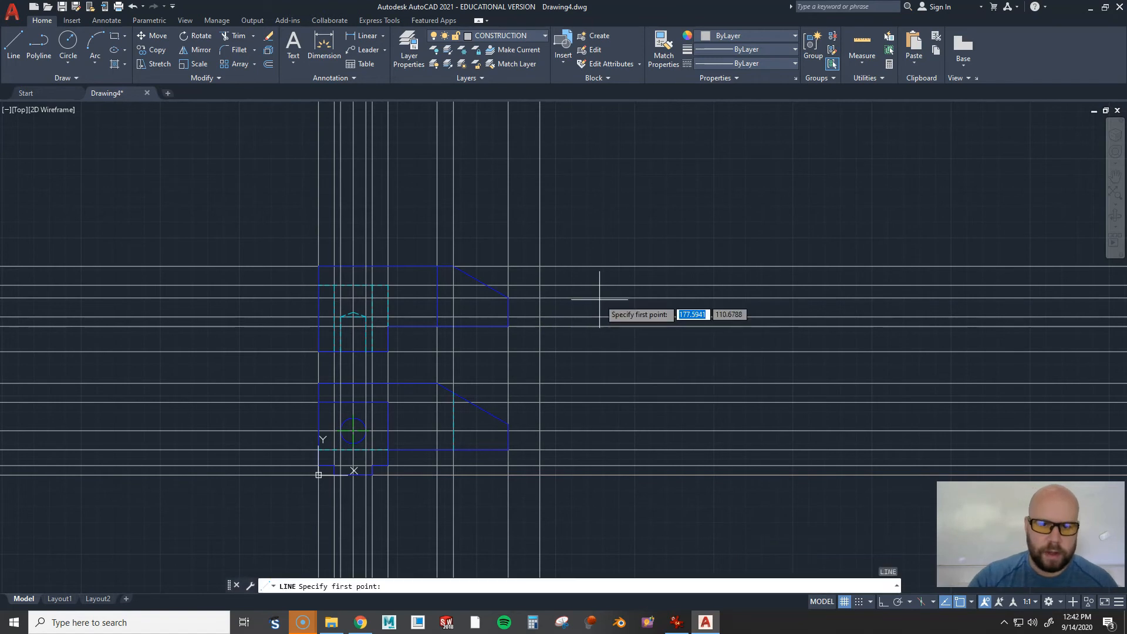
click(539, 352)
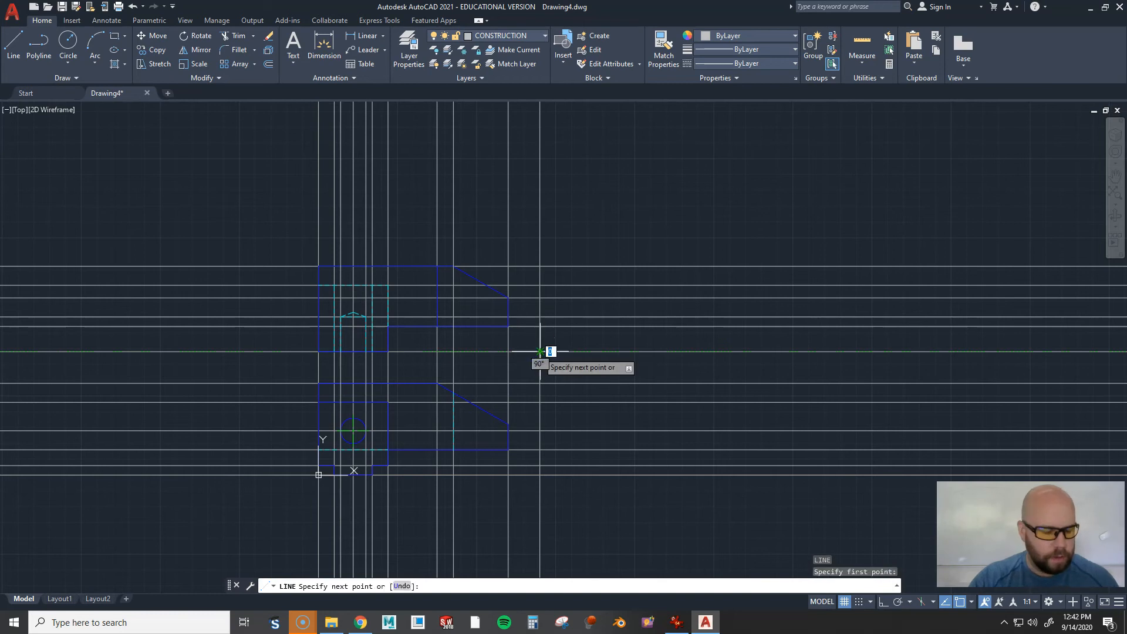
key(F8)
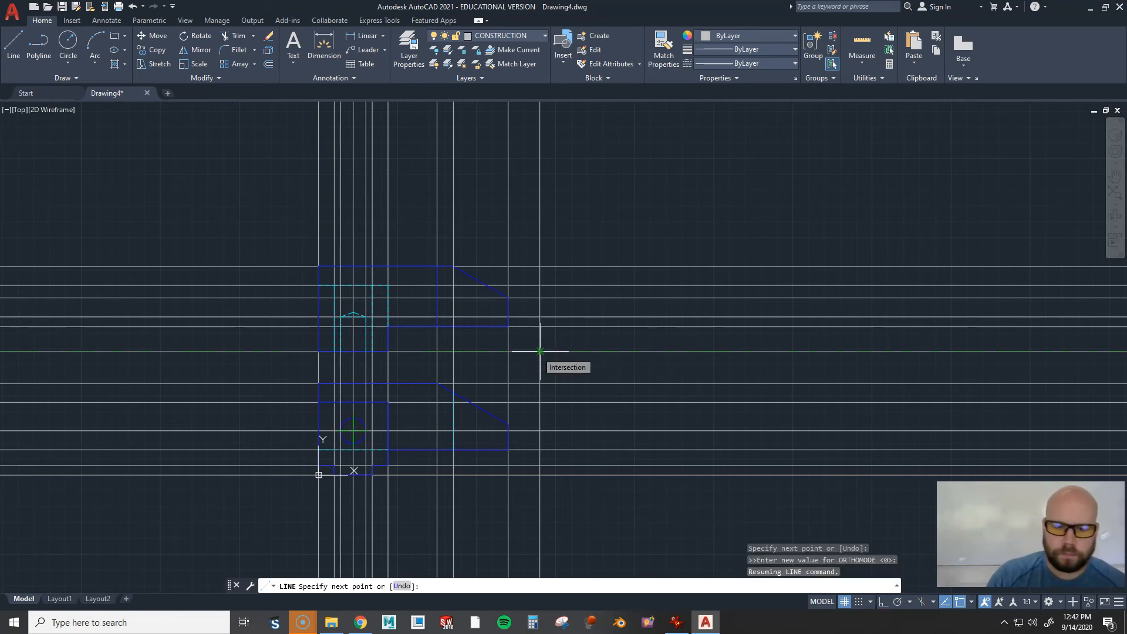
text(100)
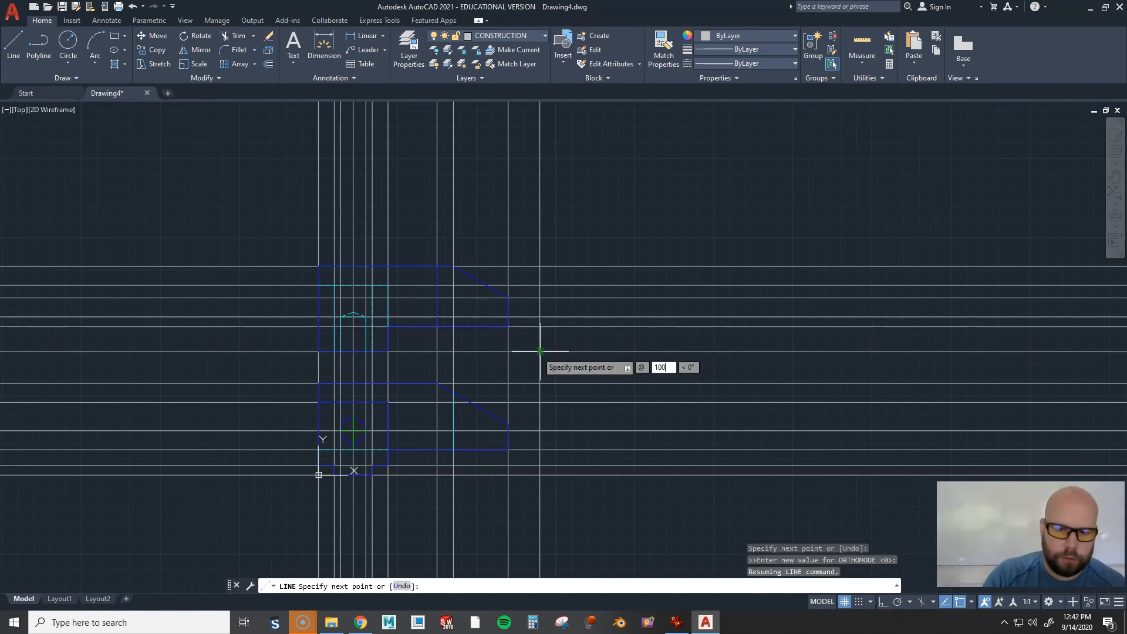
key(Tab)
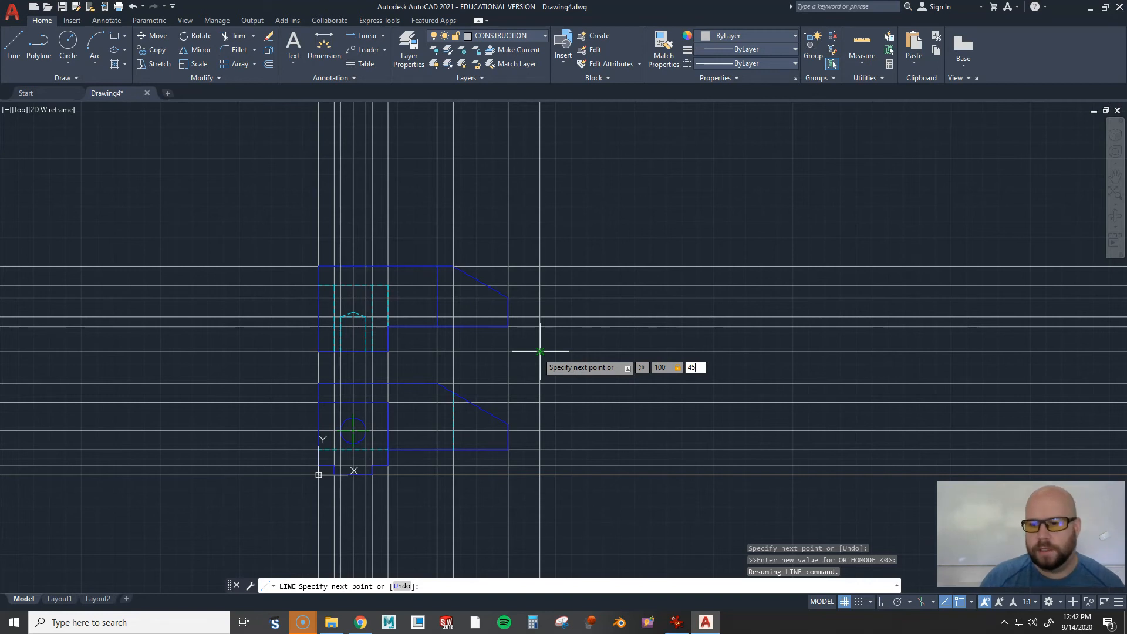
key(Return)
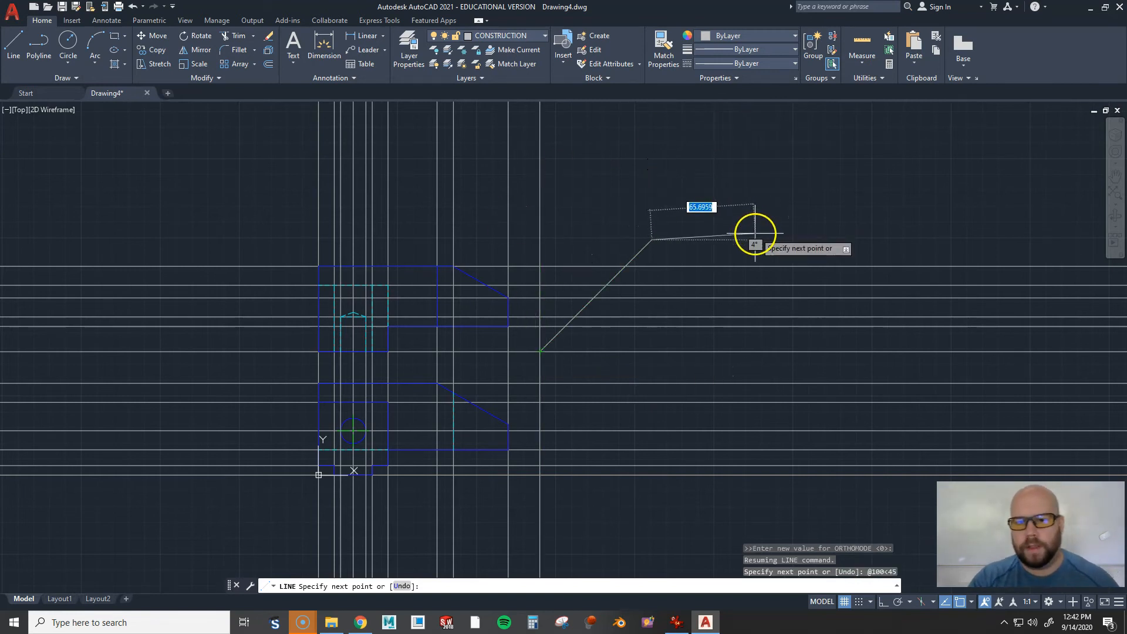
key(Escape)
Pull the upper end of the 45° line back to the top view's uppermost horizontal construction line
click(647, 244)
click(652, 240)
click(628, 262)
click(760, 209)
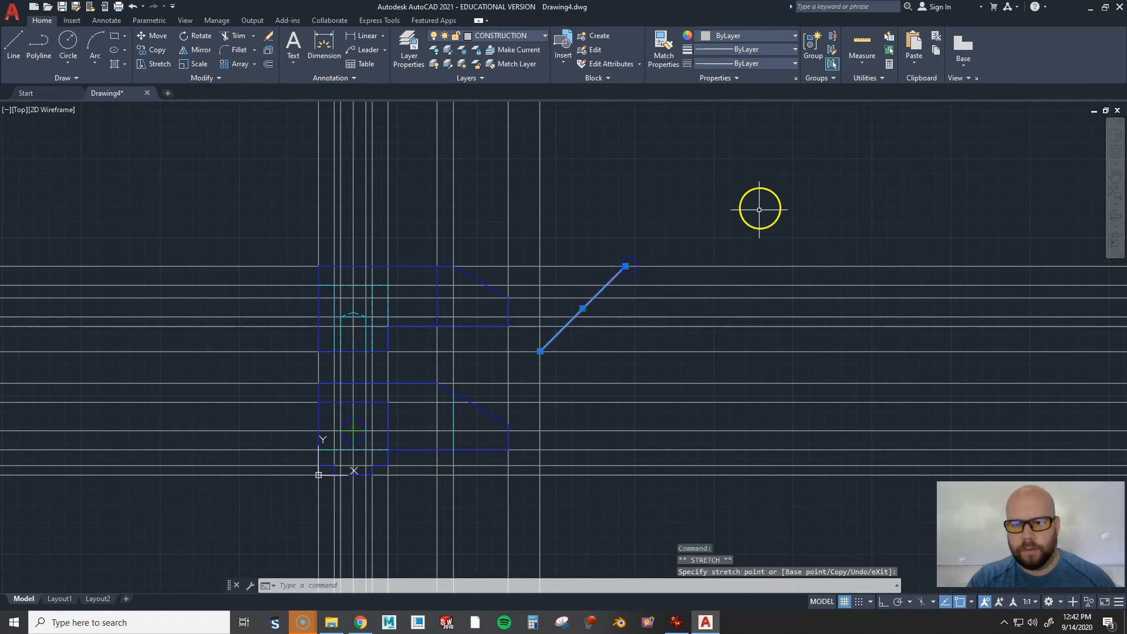
key(Escape)
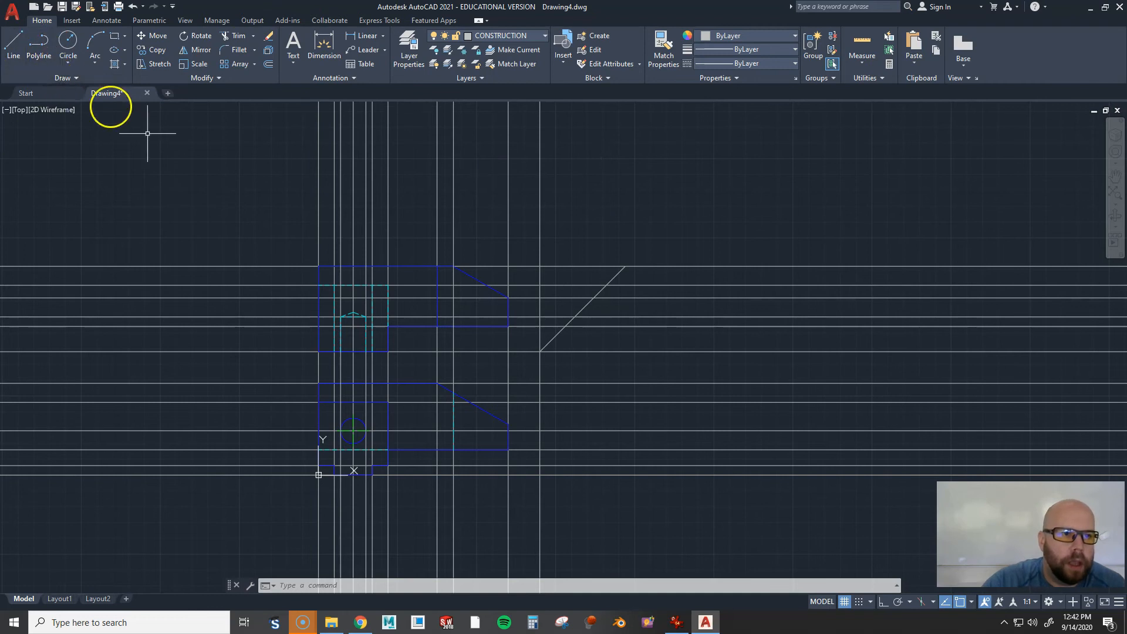
text(XL)
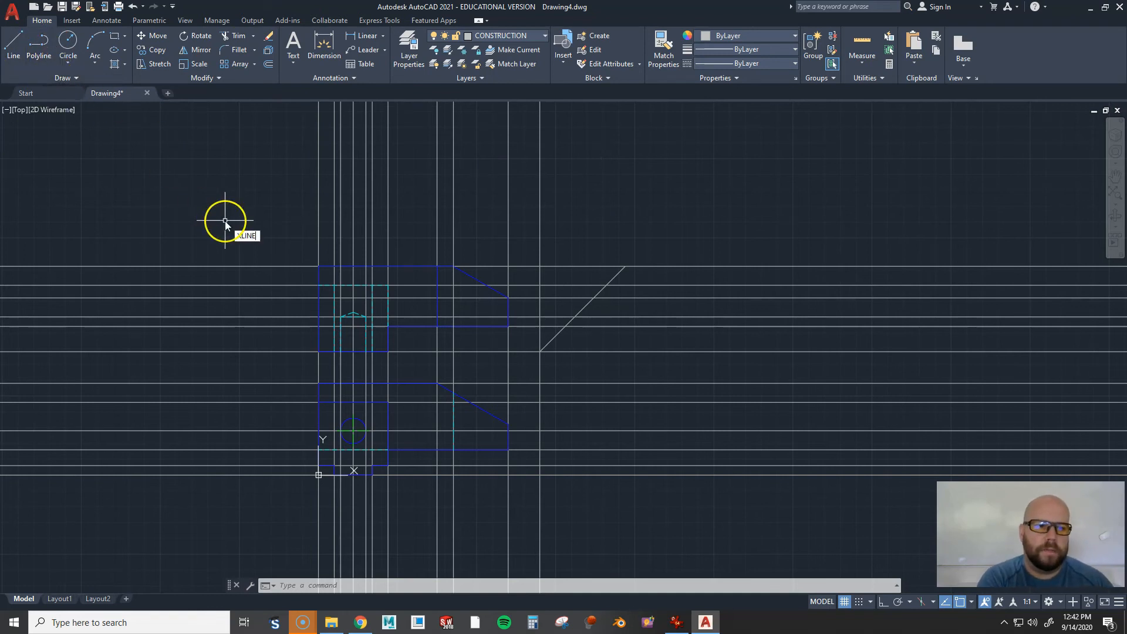
text(INE)
key(Return)
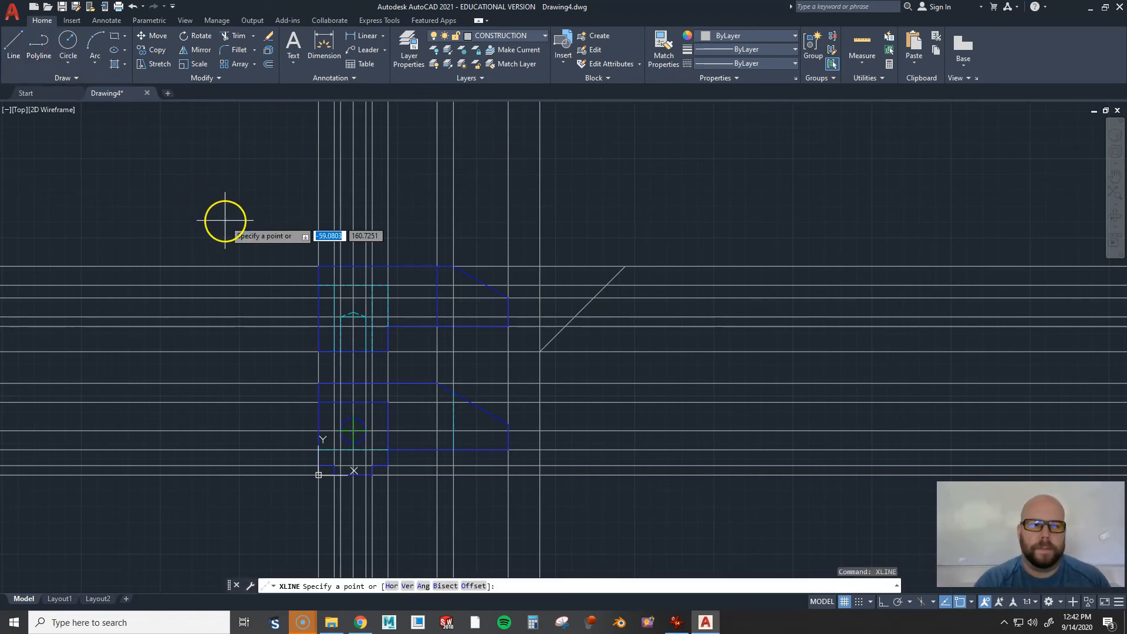
click(625, 266)
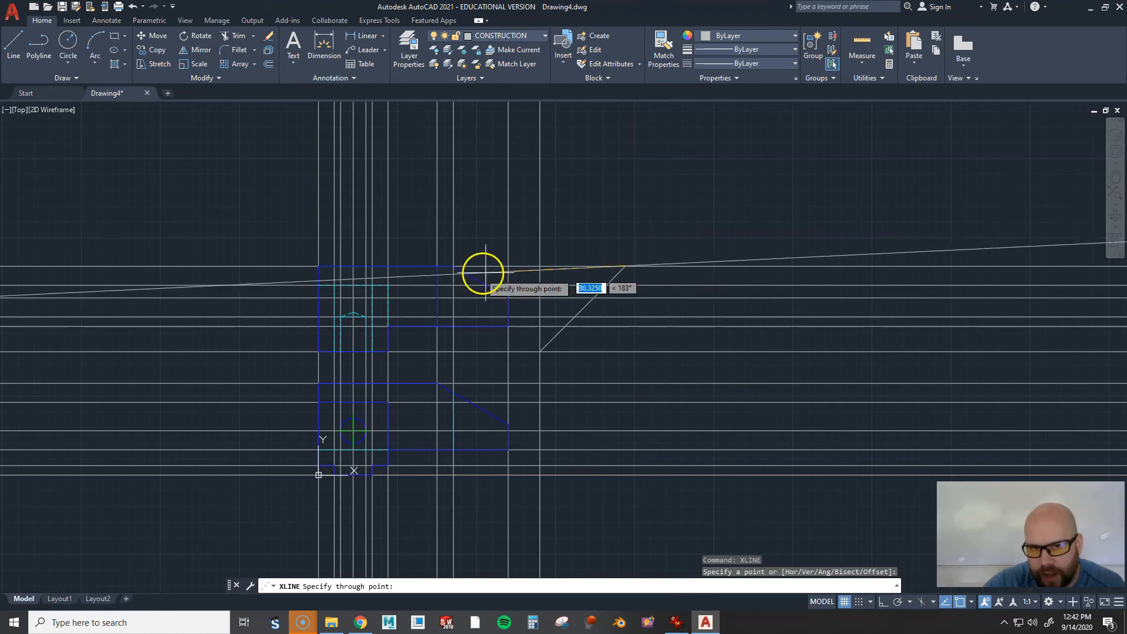
click(443, 266)
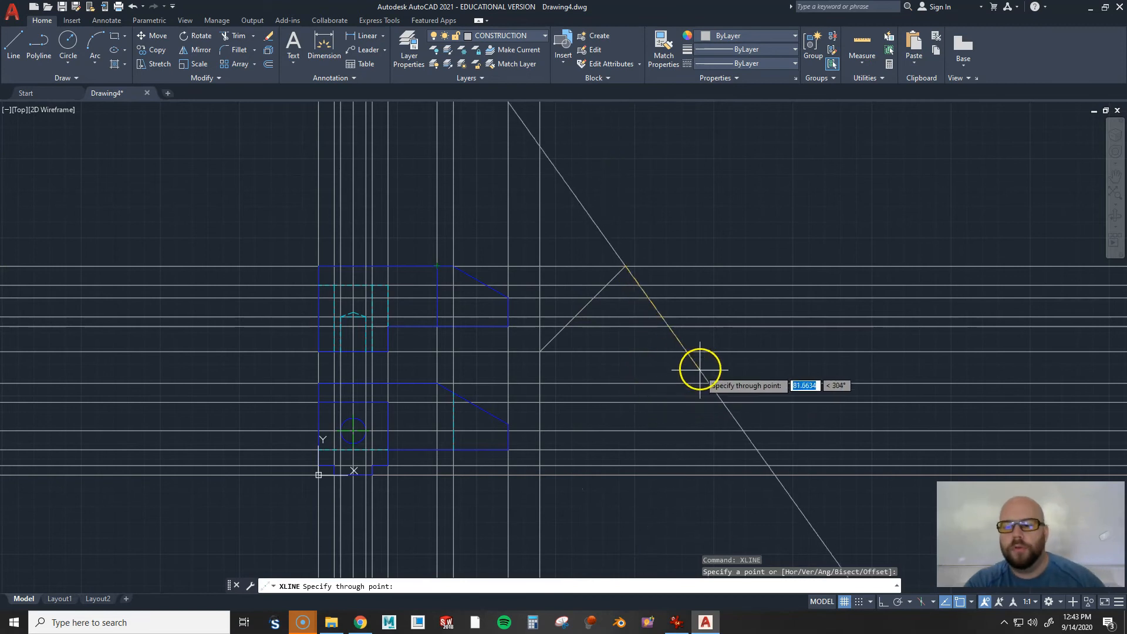
key(Escape)
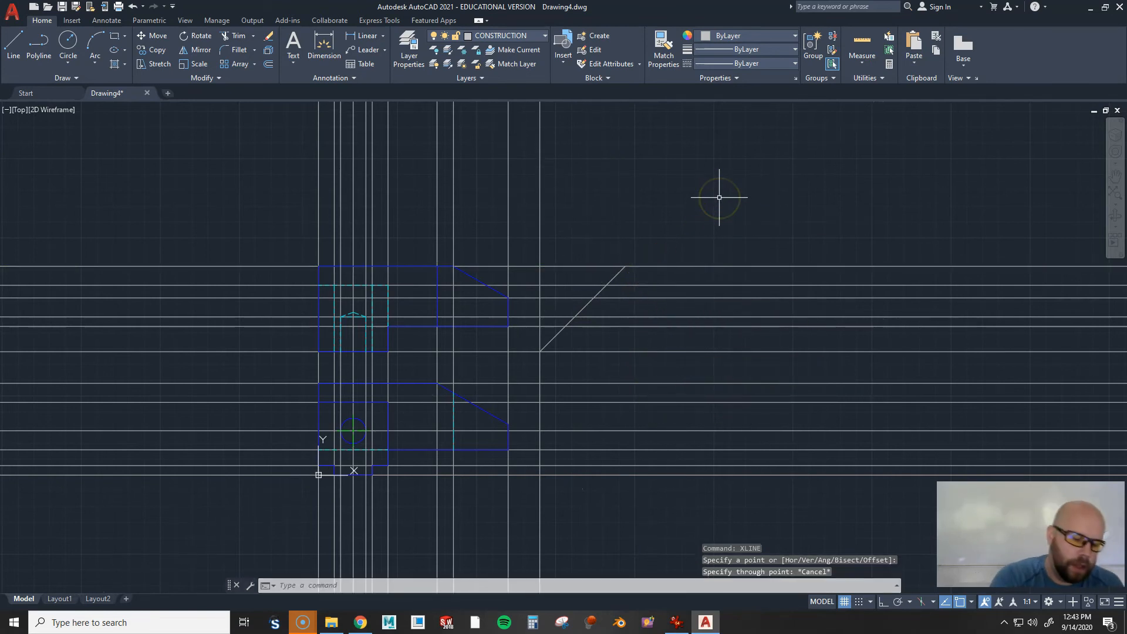
Offset the vertical construction line at the miter line's lower end by 54 to the right
text(o)
key(Return)
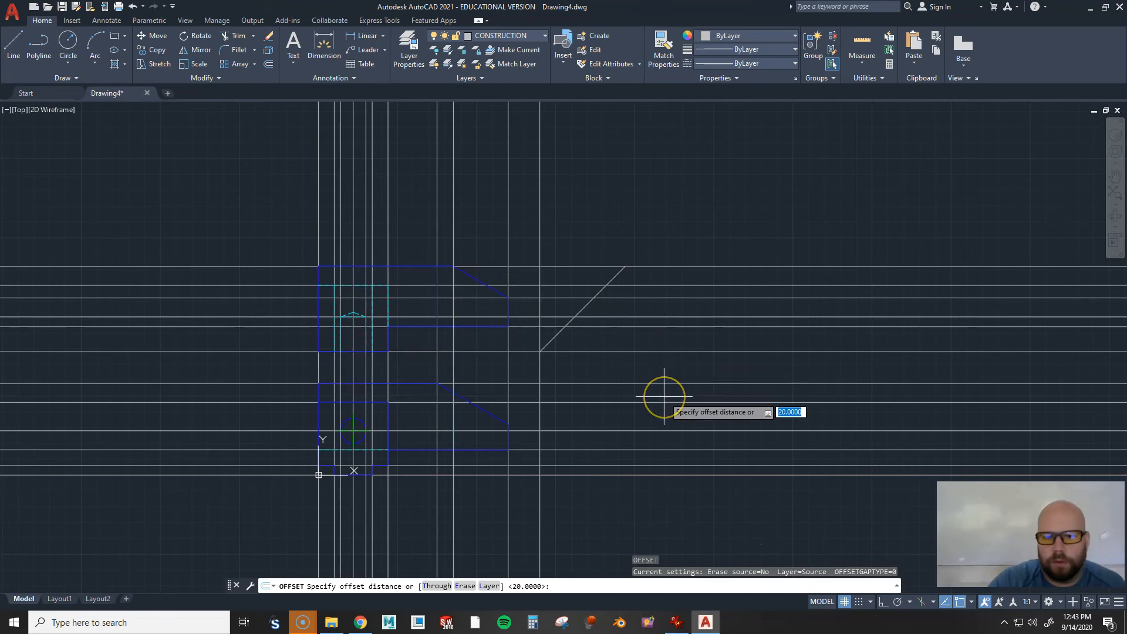
text(54)
key(Return)
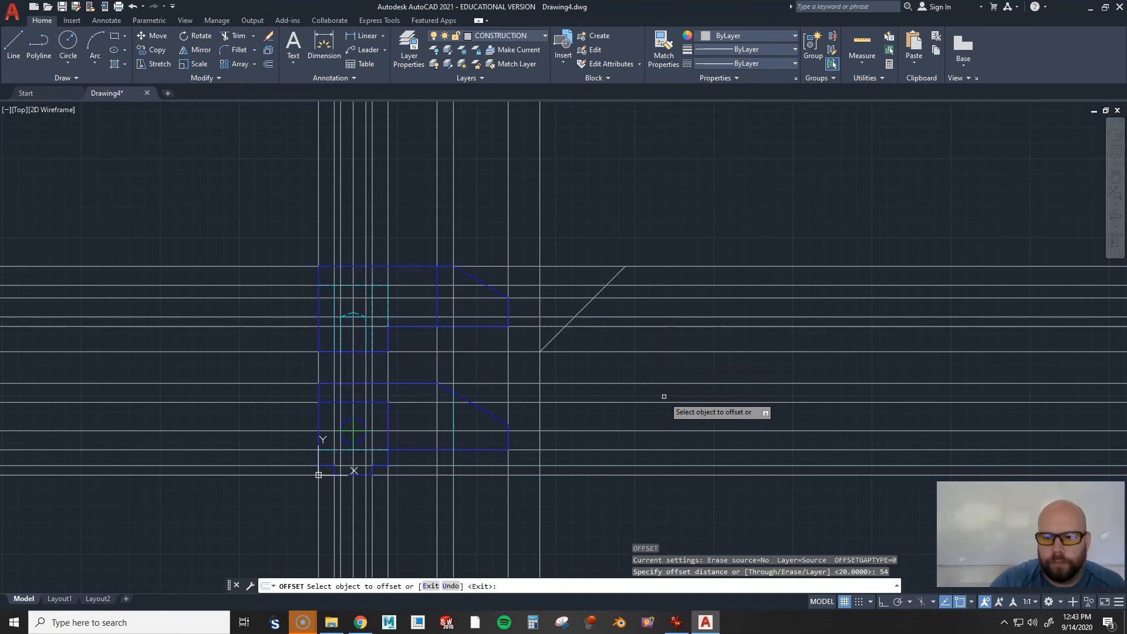
click(540, 411)
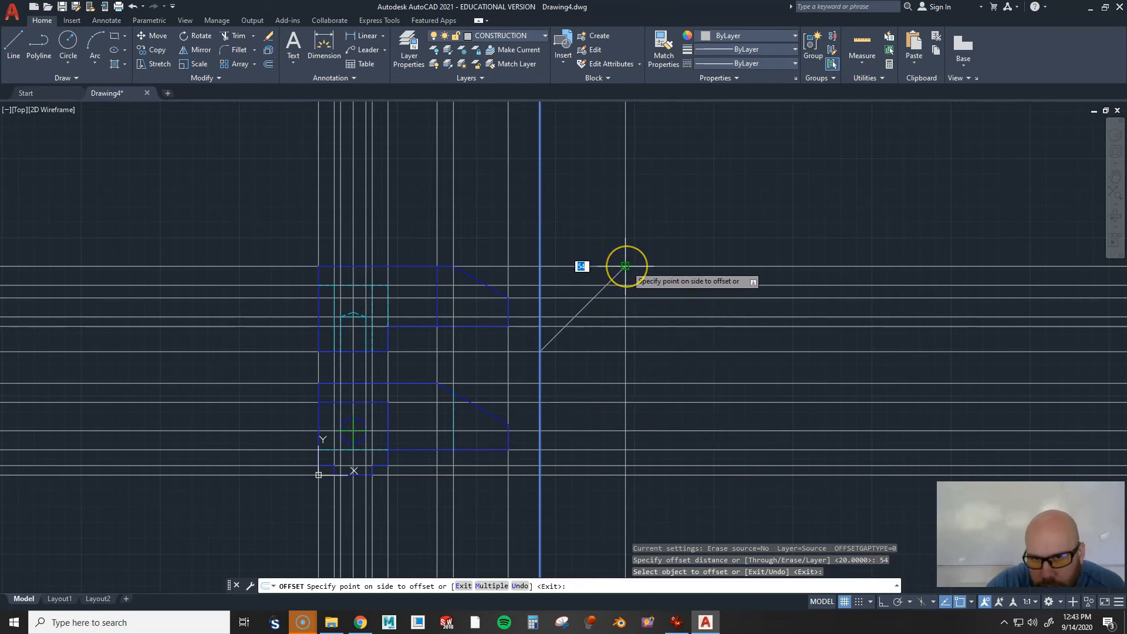
click(760, 196)
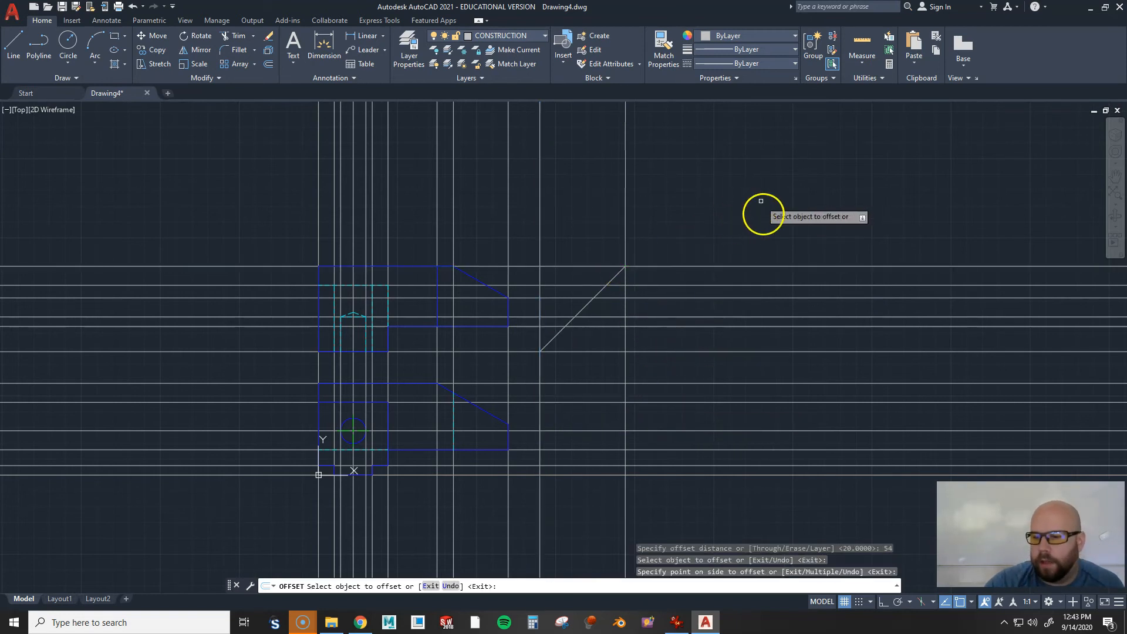
click(725, 427)
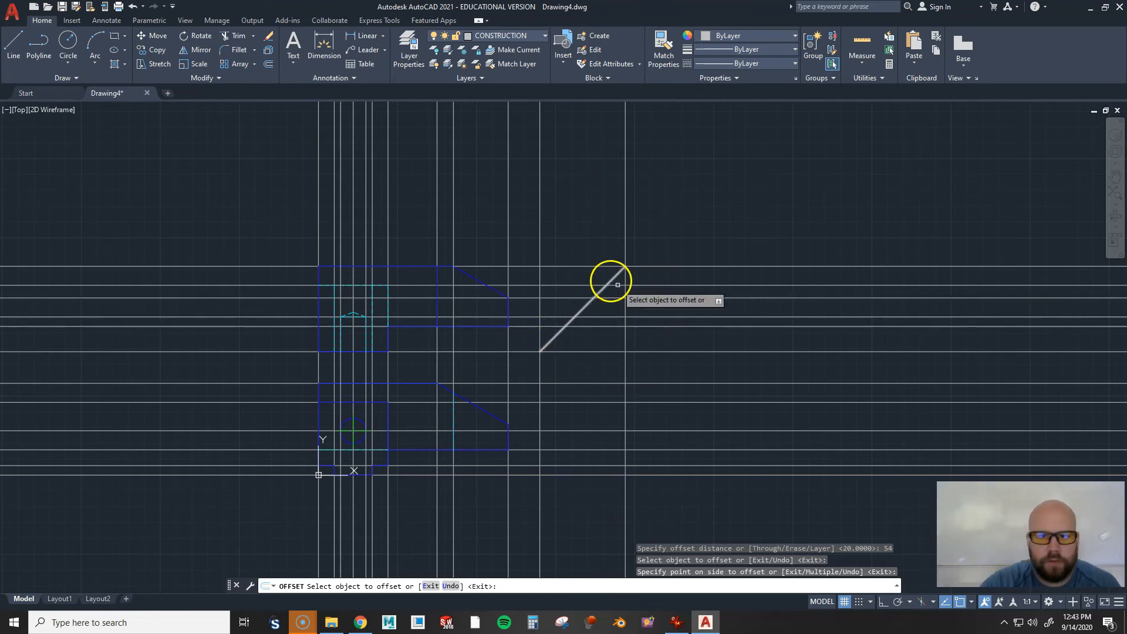
key(Return)
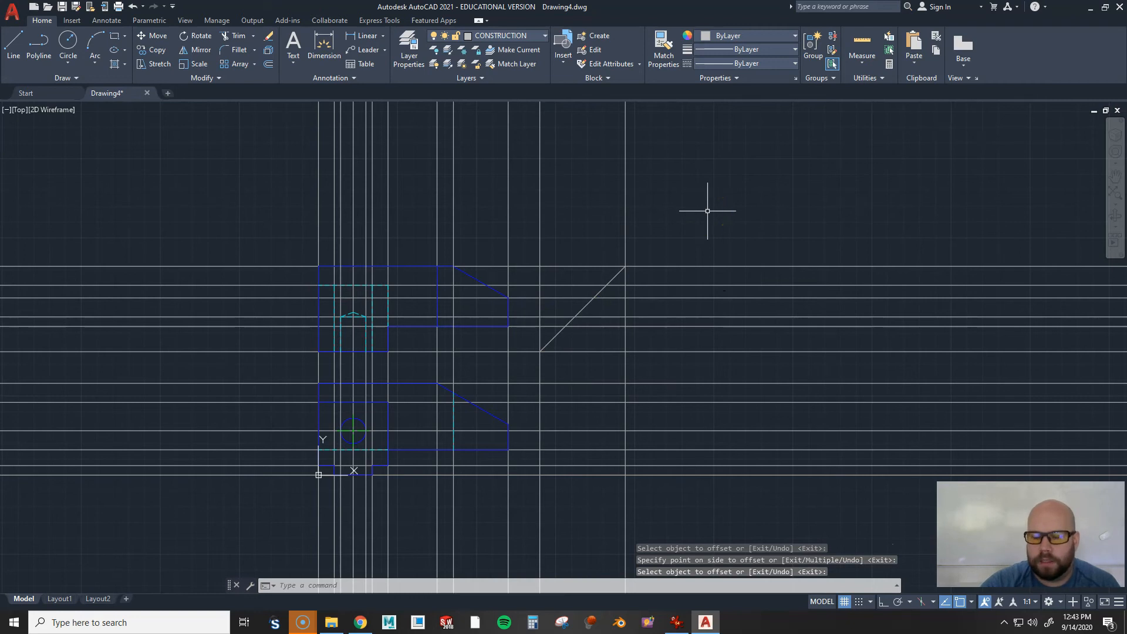
key(Return)
click(566, 327)
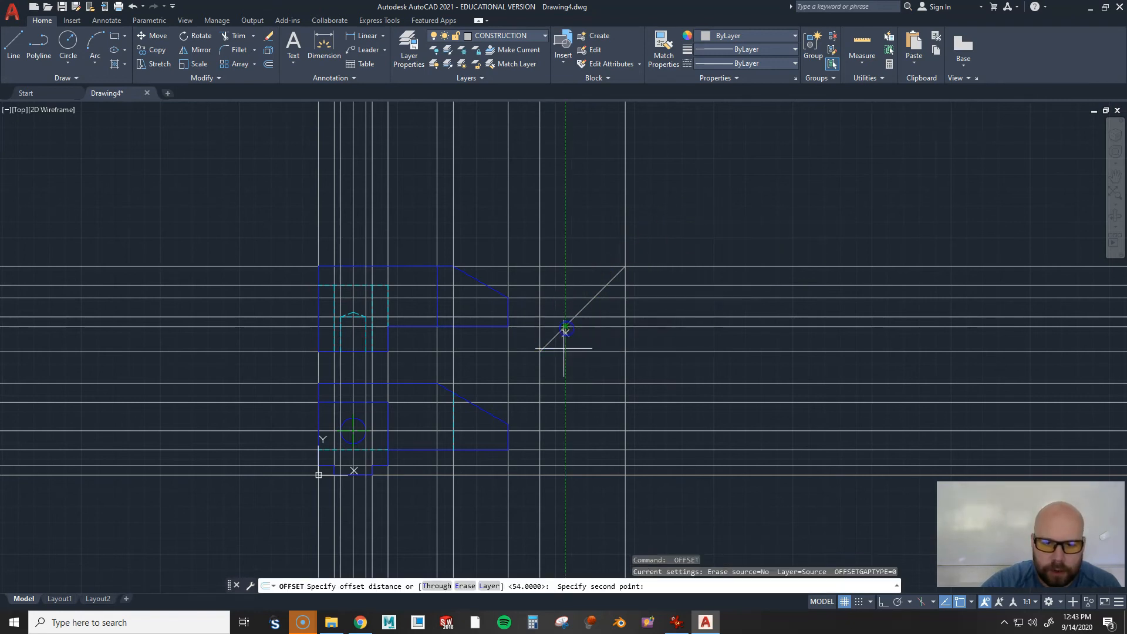
click(565, 374)
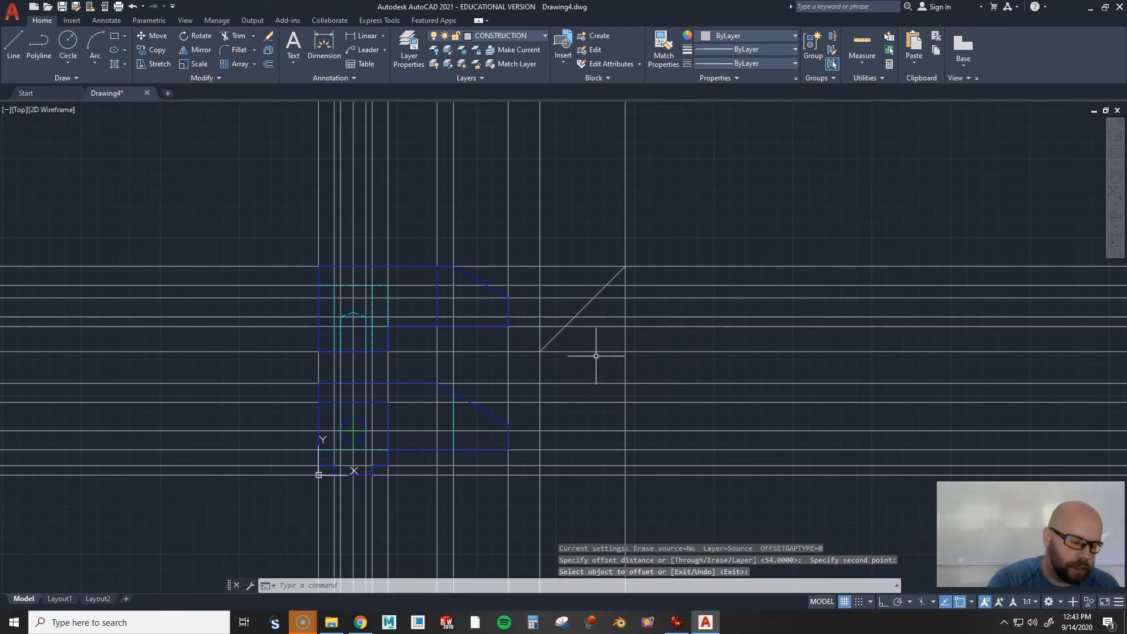
Draw a vertical construction line with ortho on, through the miter line's crossing with the top view's second-lowest horizontal construction line
key(Return)
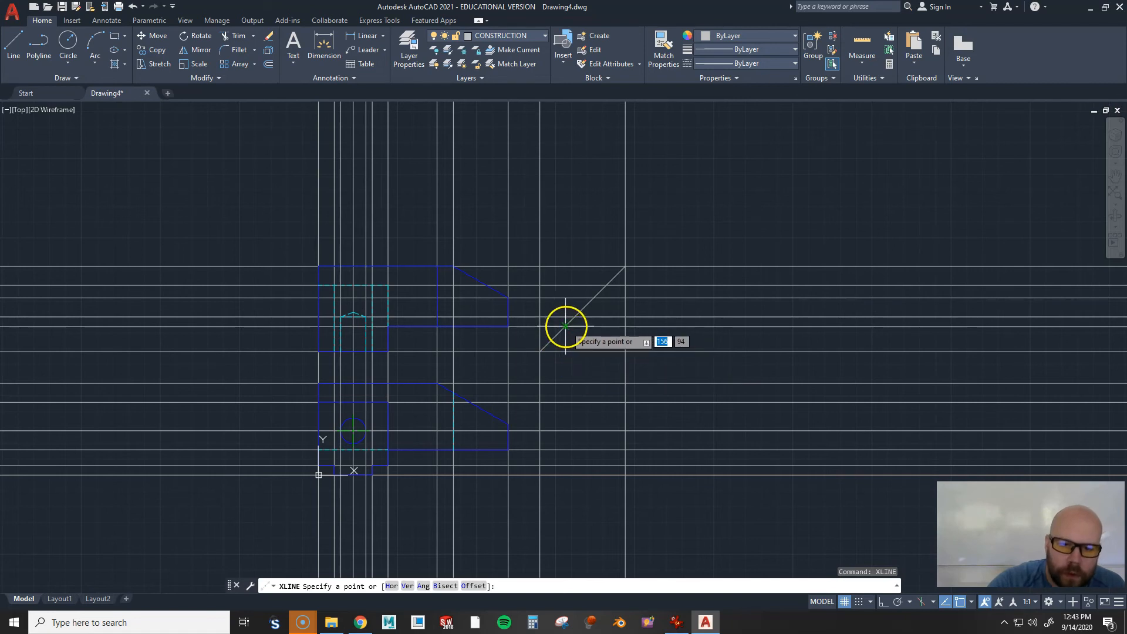
click(565, 326)
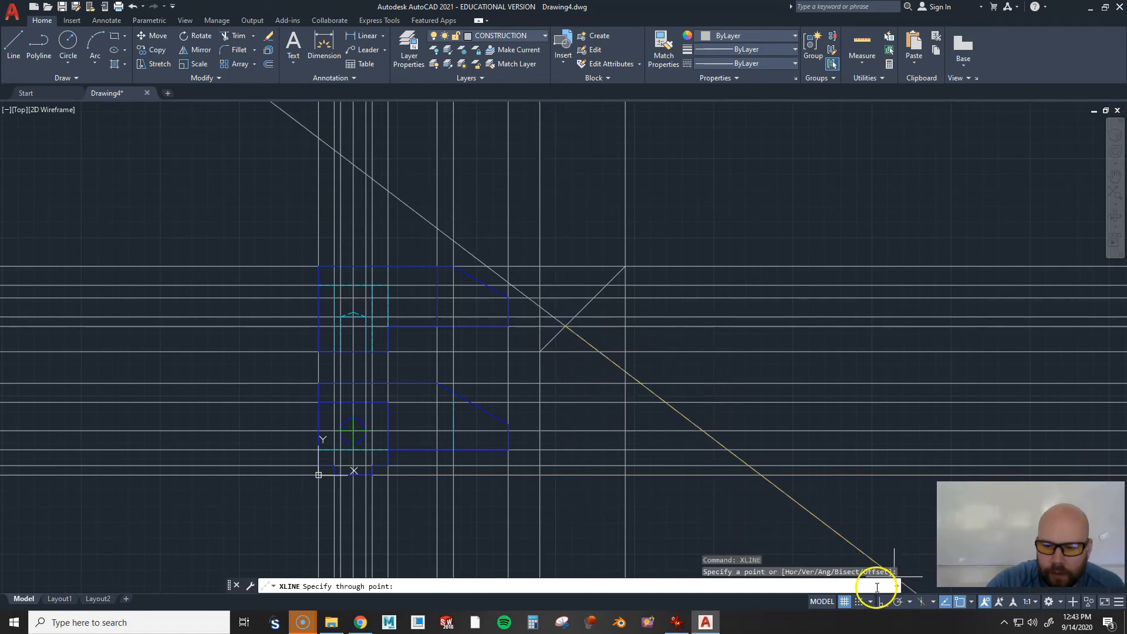
click(883, 602)
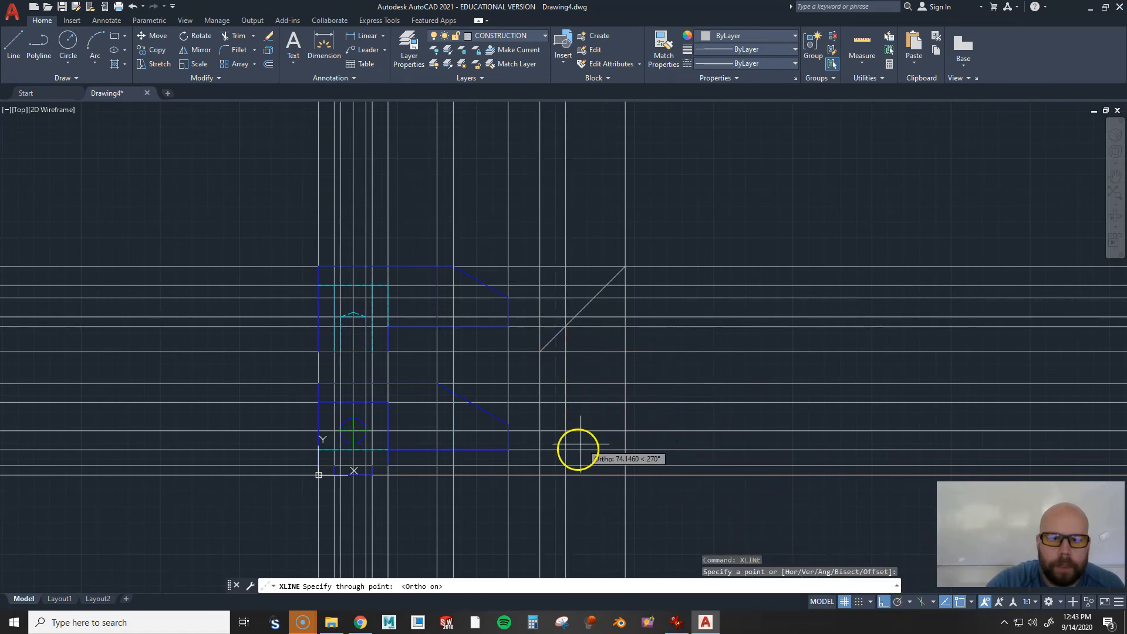
click(573, 510)
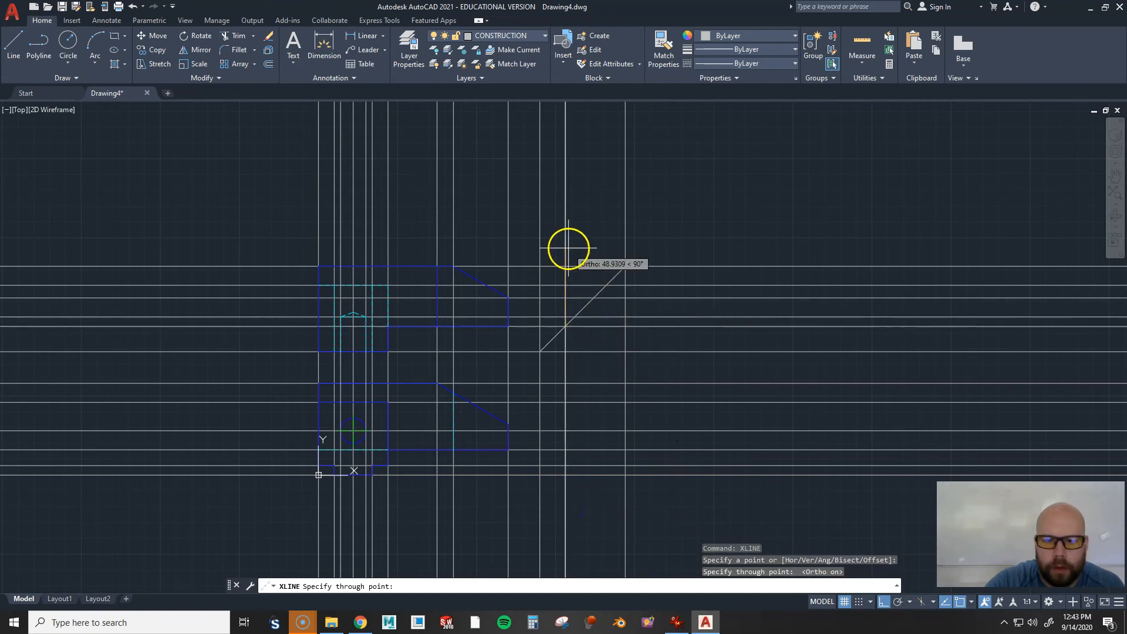
key(Return)
Draw vertical construction lines through the miter line's three remaining crossings with horizontal construction lines, up to the one just below its upper end
key(Return)
click(575, 318)
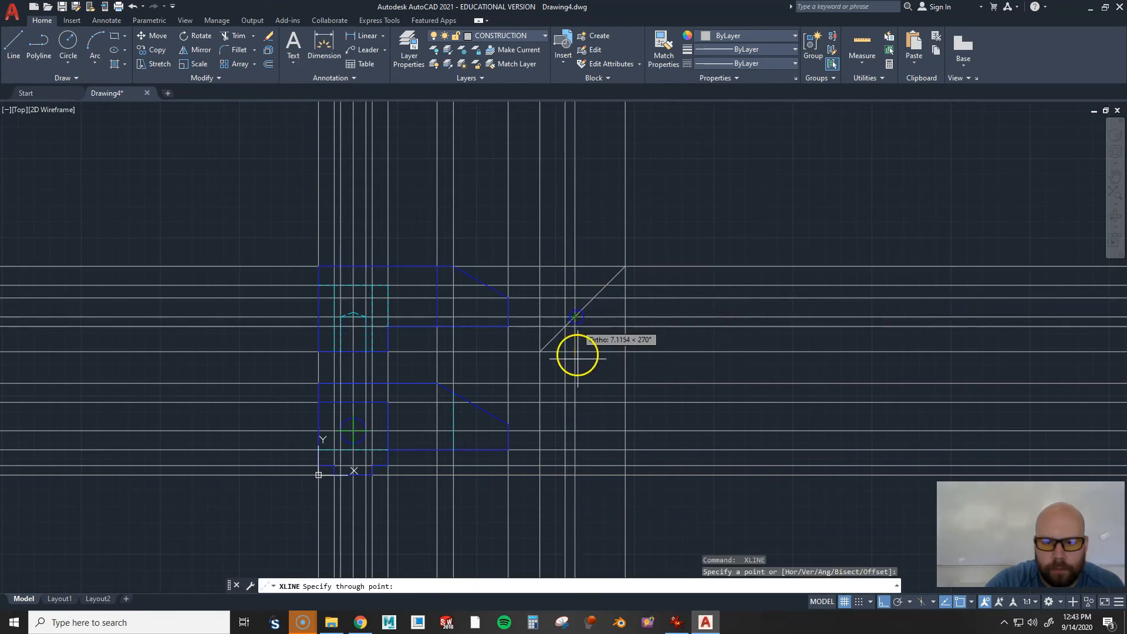
click(583, 391)
key(Return)
key(Return)
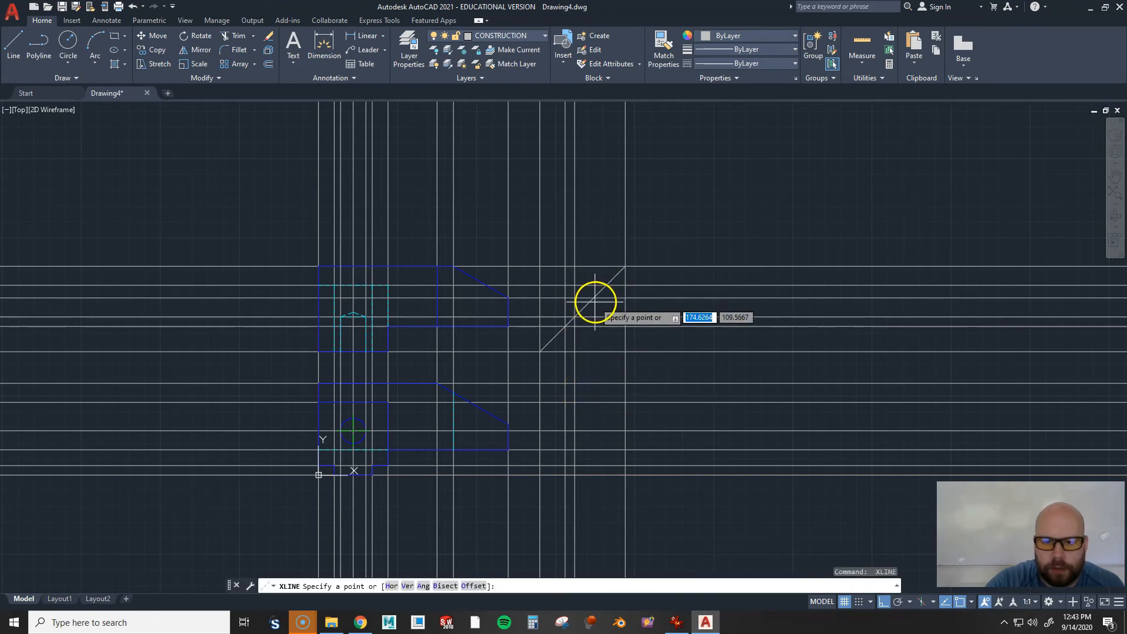
click(594, 299)
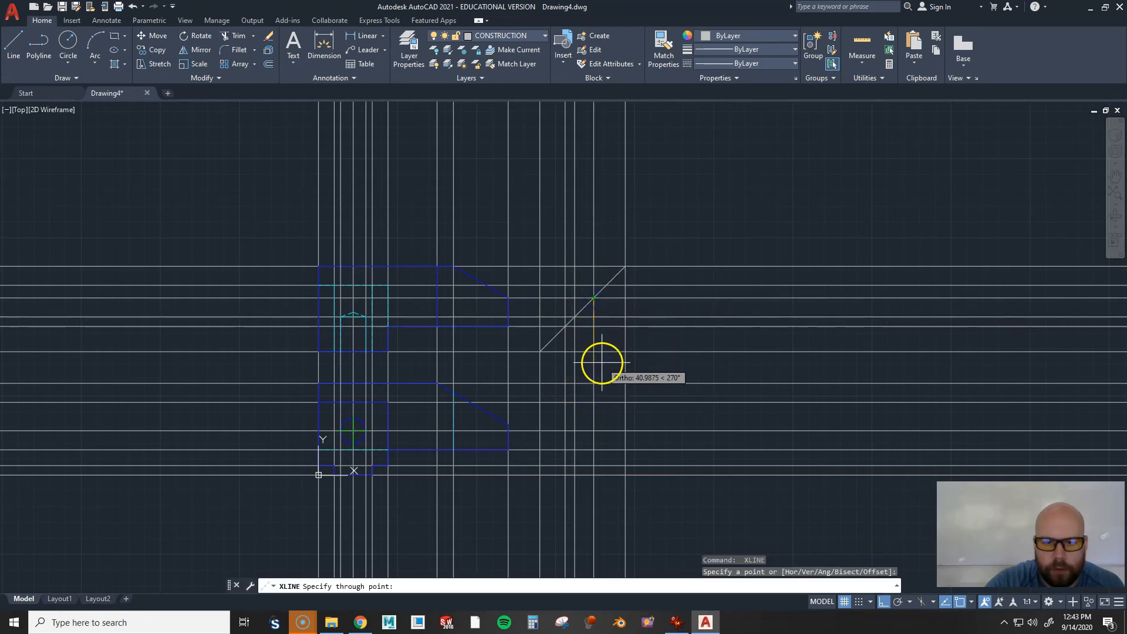
click(602, 363)
key(Return)
key(Return)
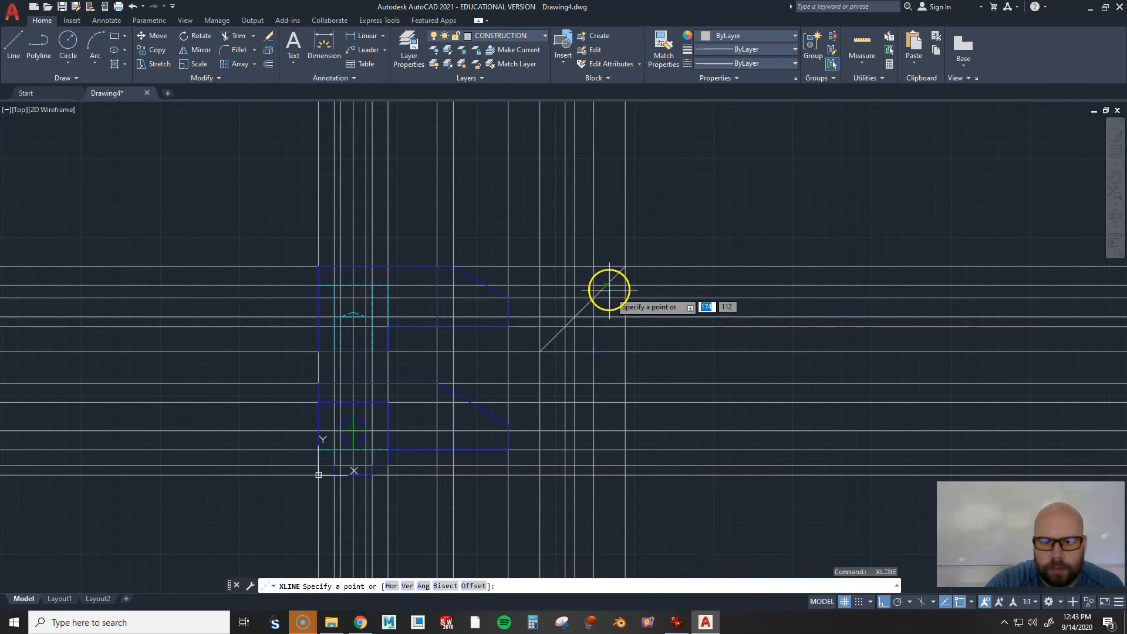
click(606, 285)
click(613, 352)
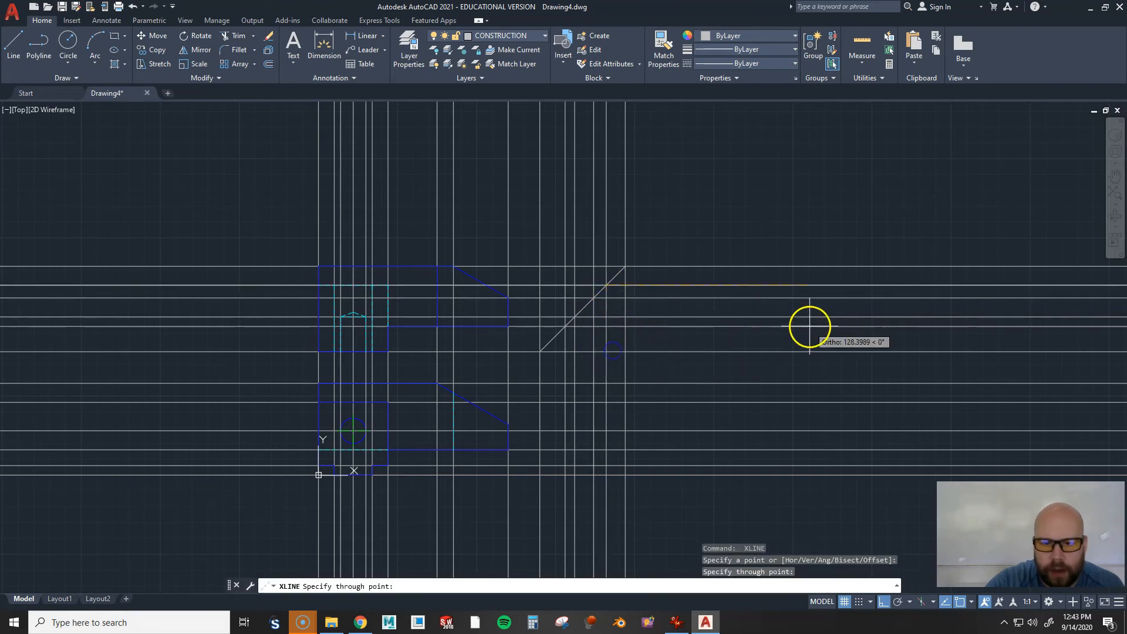
key(Return)
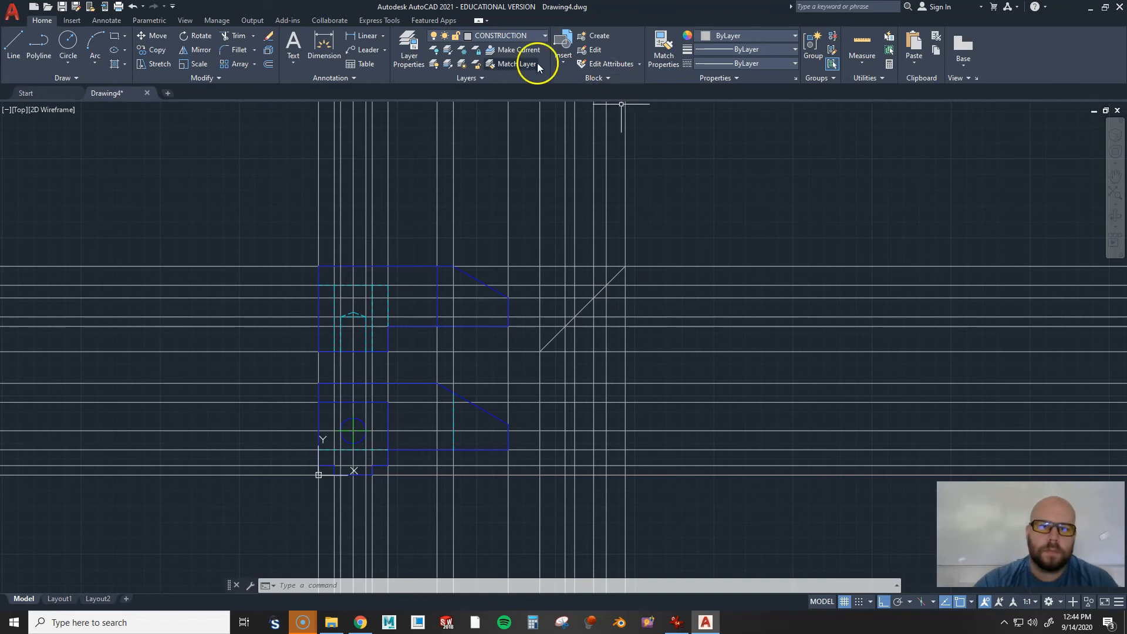
Turn off the CONSTRUCTION layer and examine the top and front views without construction lines
click(497, 37)
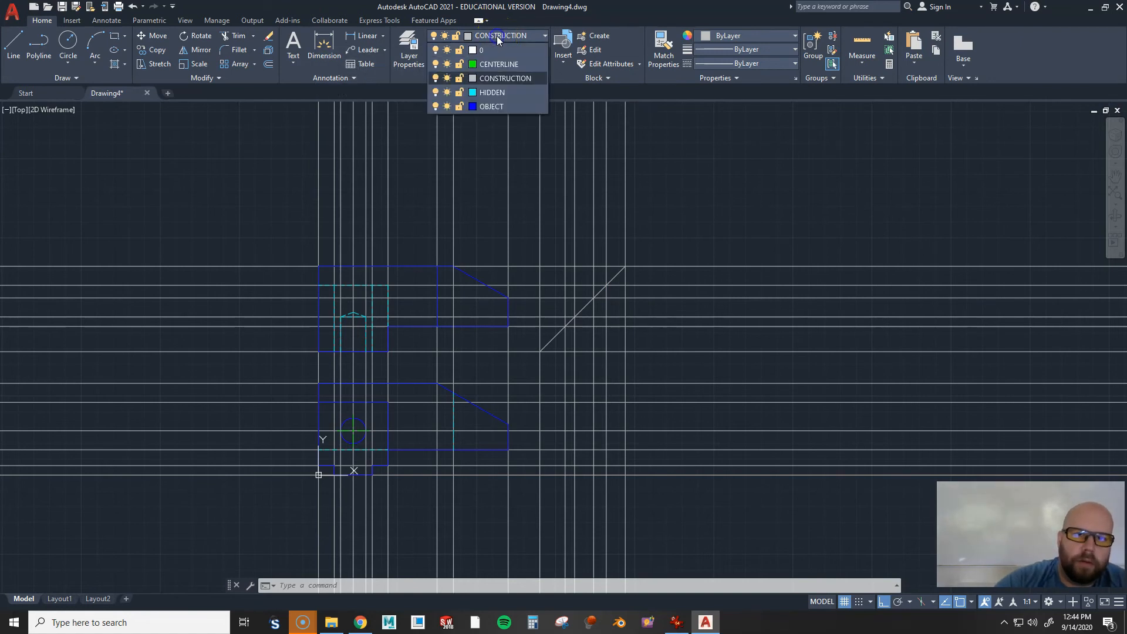
click(435, 78)
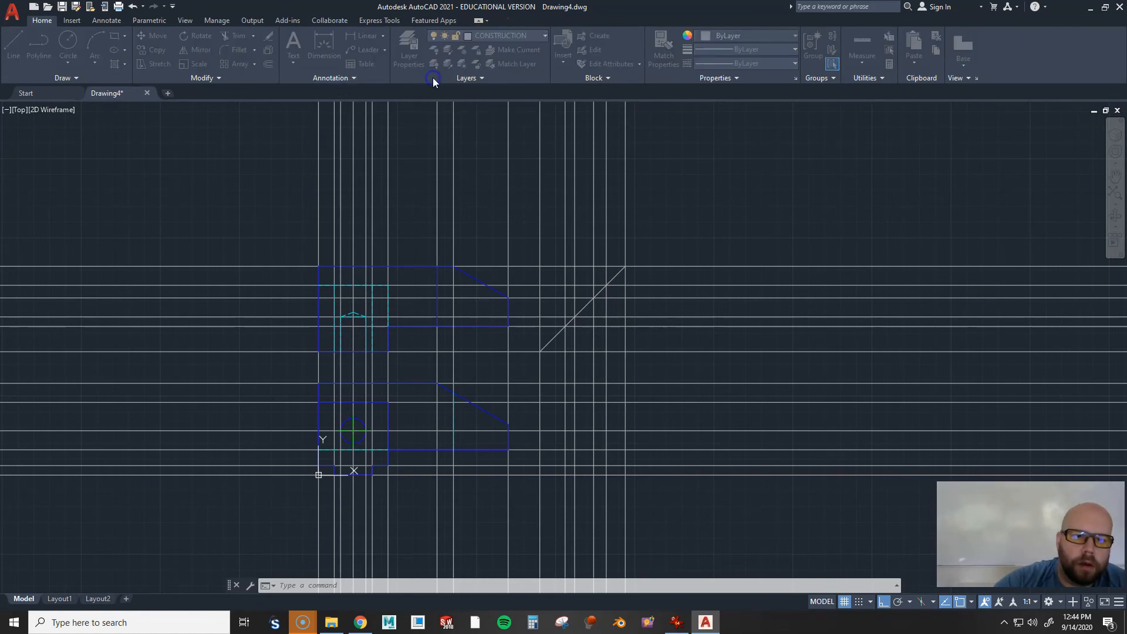
click(499, 311)
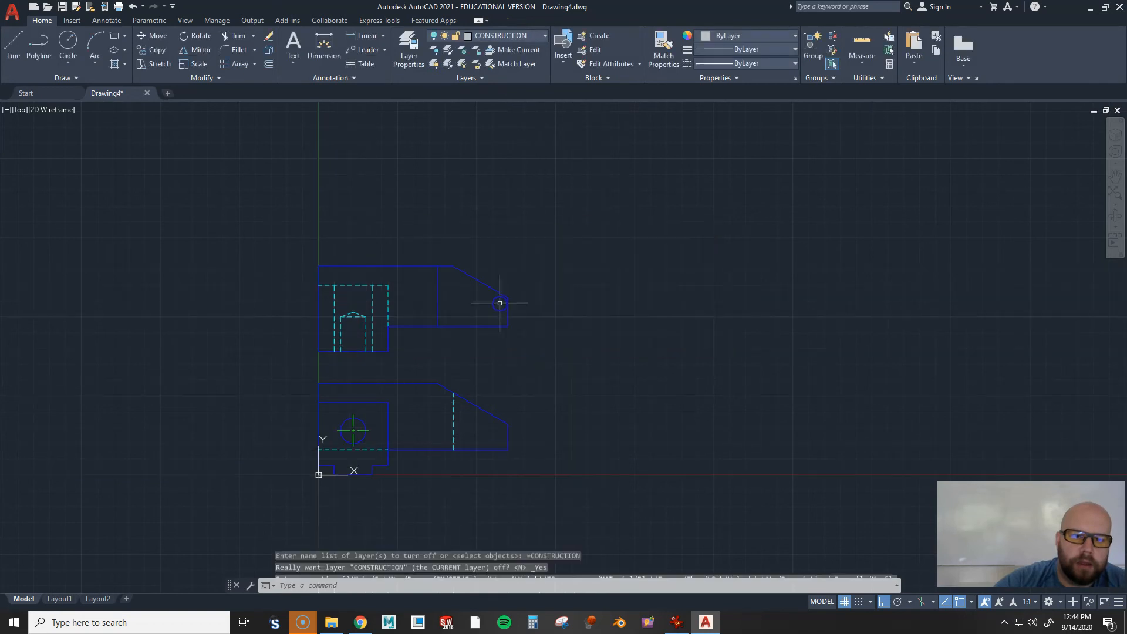
middle_drag(541, 414, 618, 407)
scroll(481, 458, up, 2)
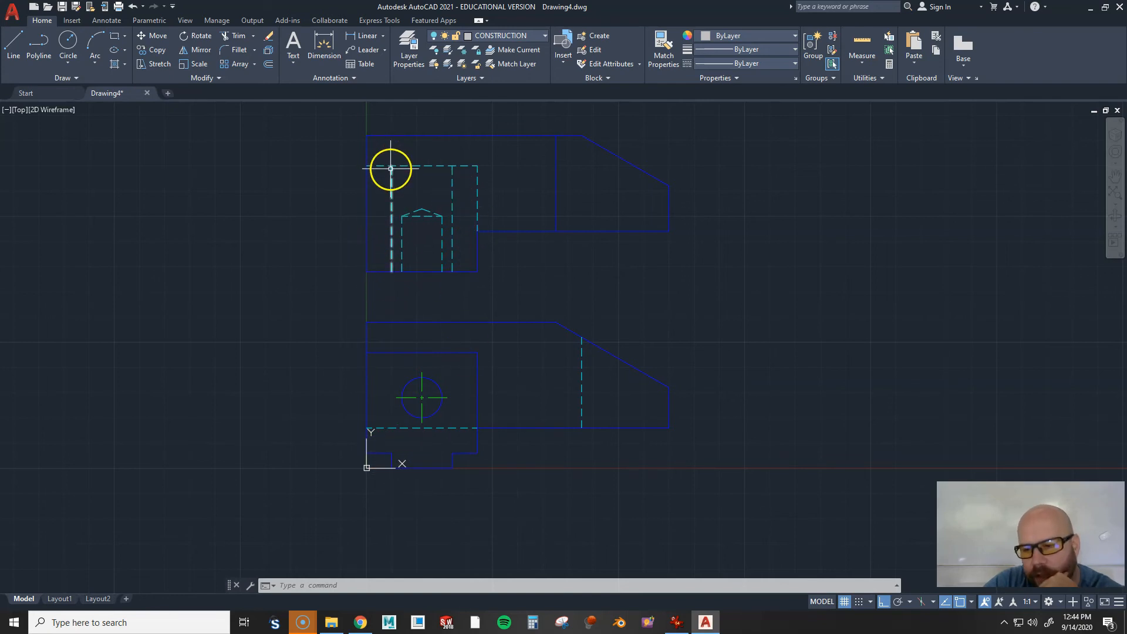
click(715, 273)
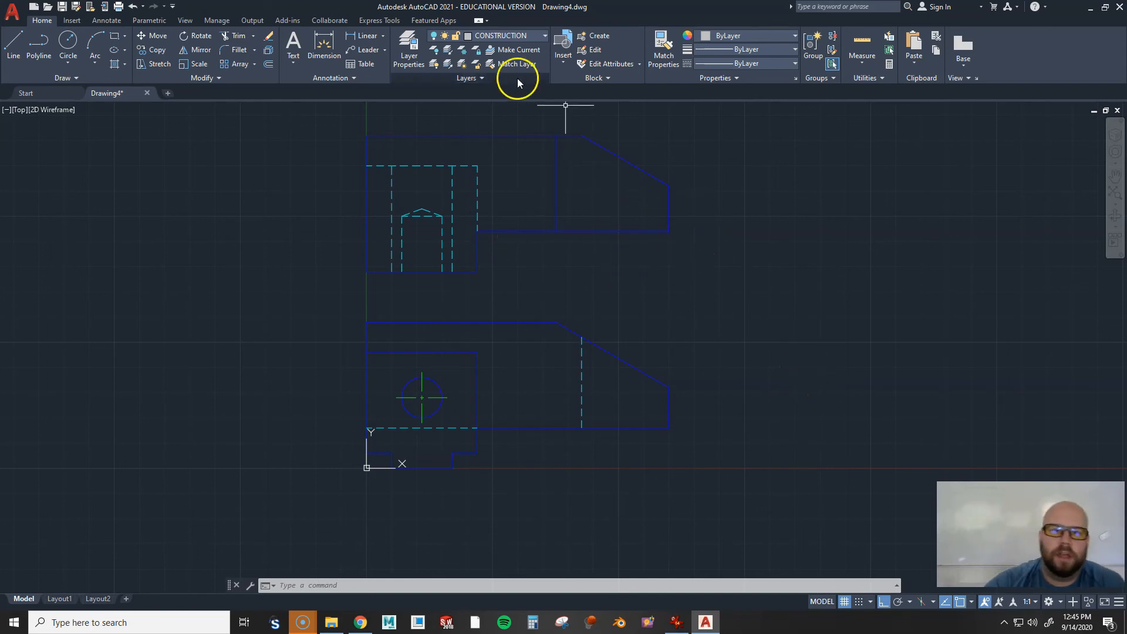
Turn the CONSTRUCTION layer back on
click(508, 37)
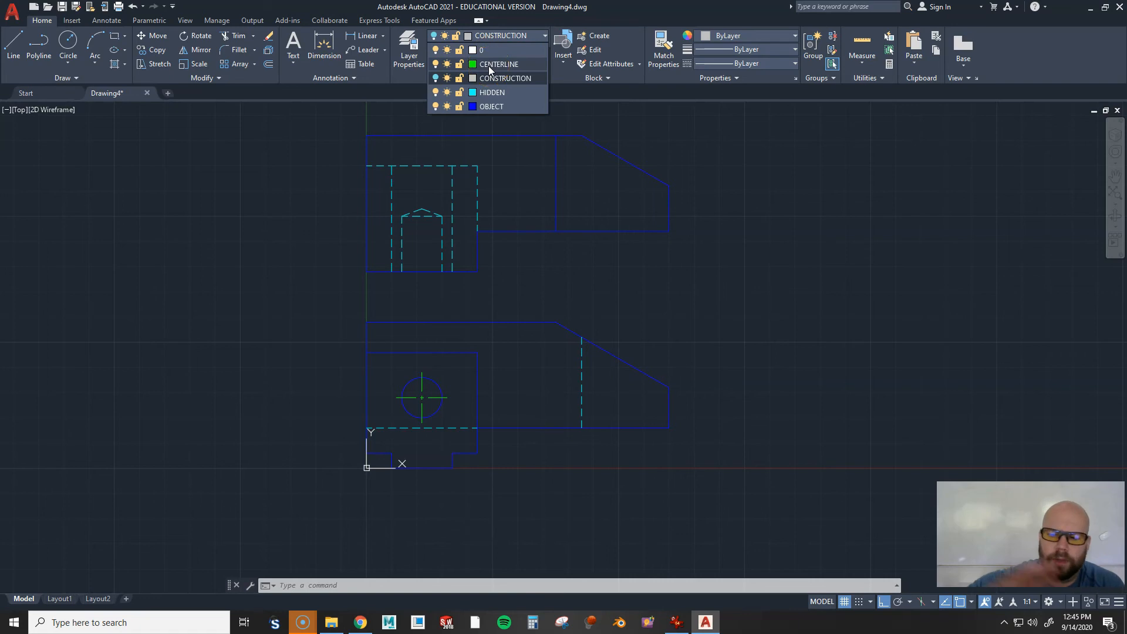
click(457, 78)
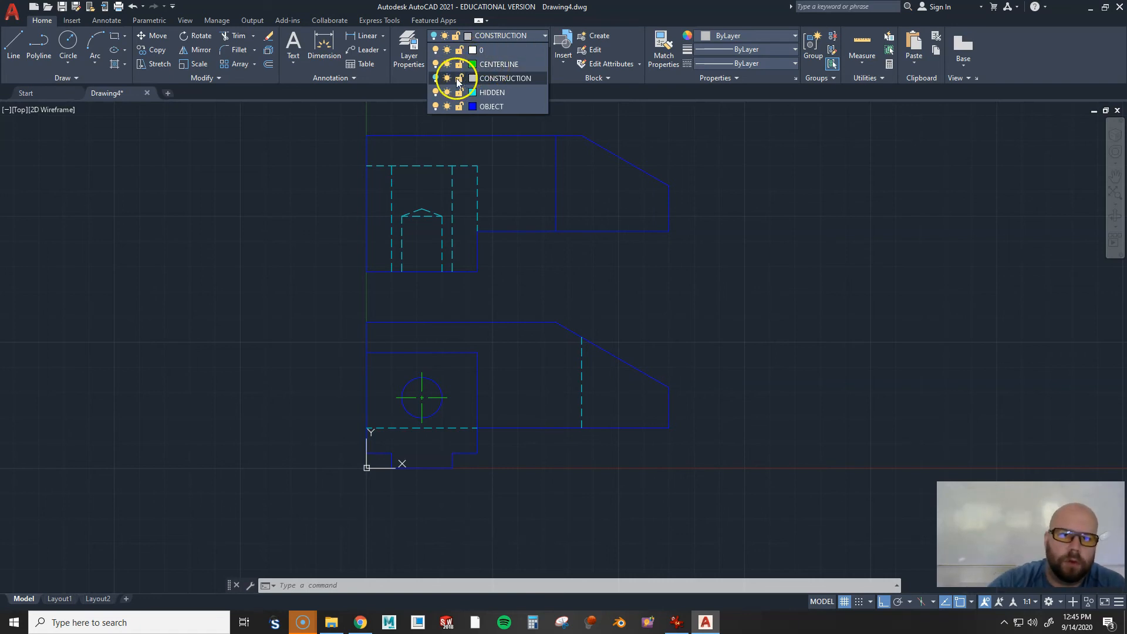
click(435, 77)
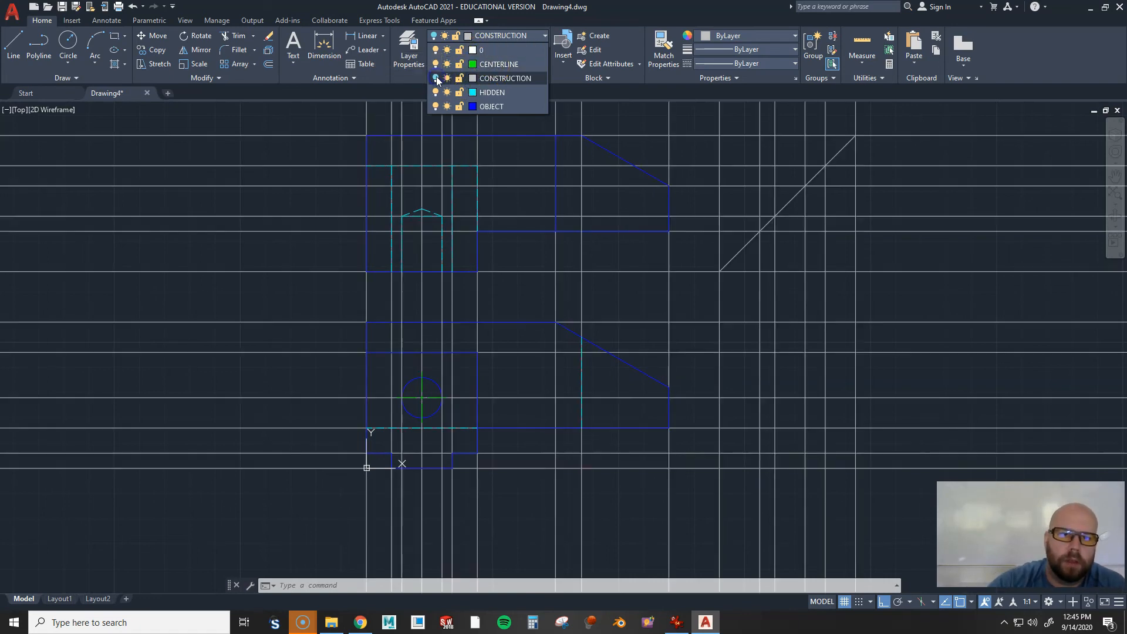
click(985, 380)
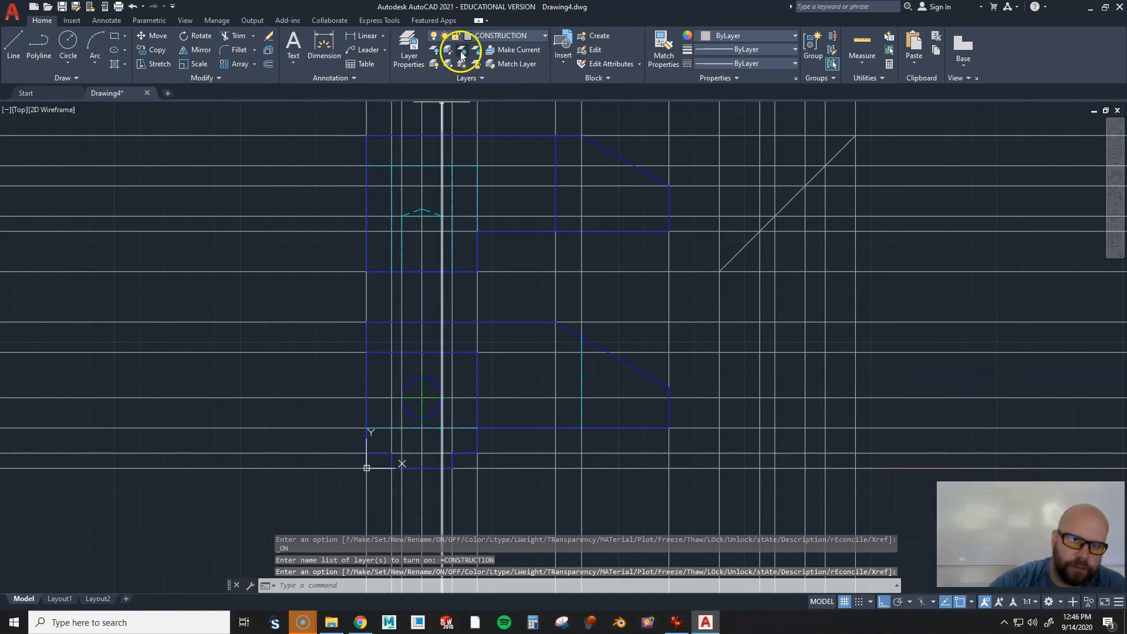
click(504, 36)
click(945, 381)
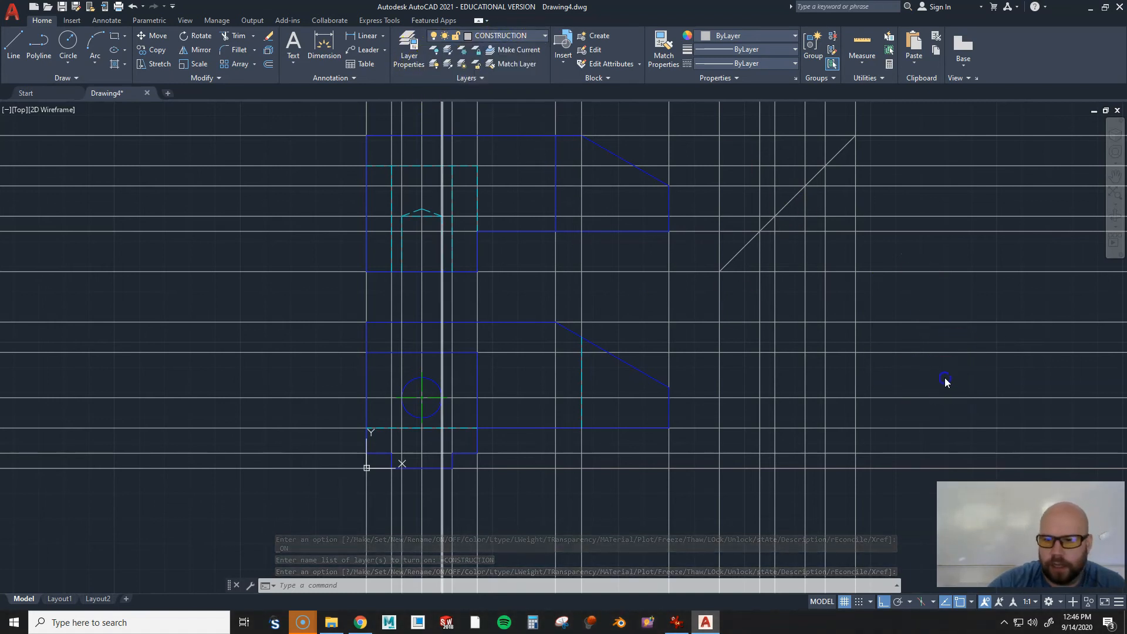
text(L)
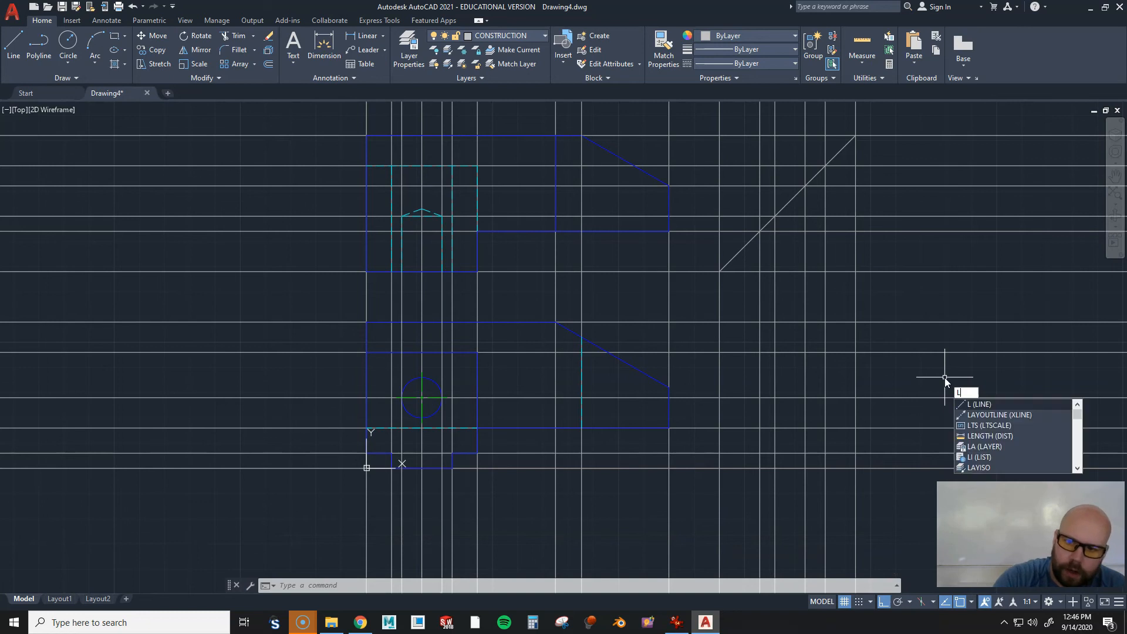
key(Return)
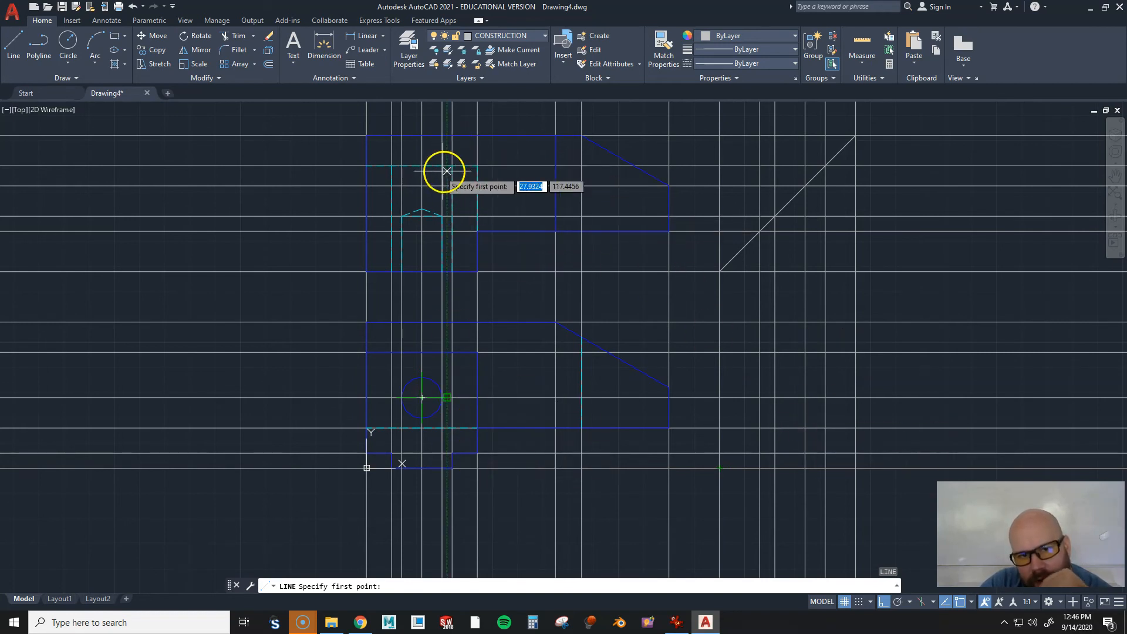
text(40)
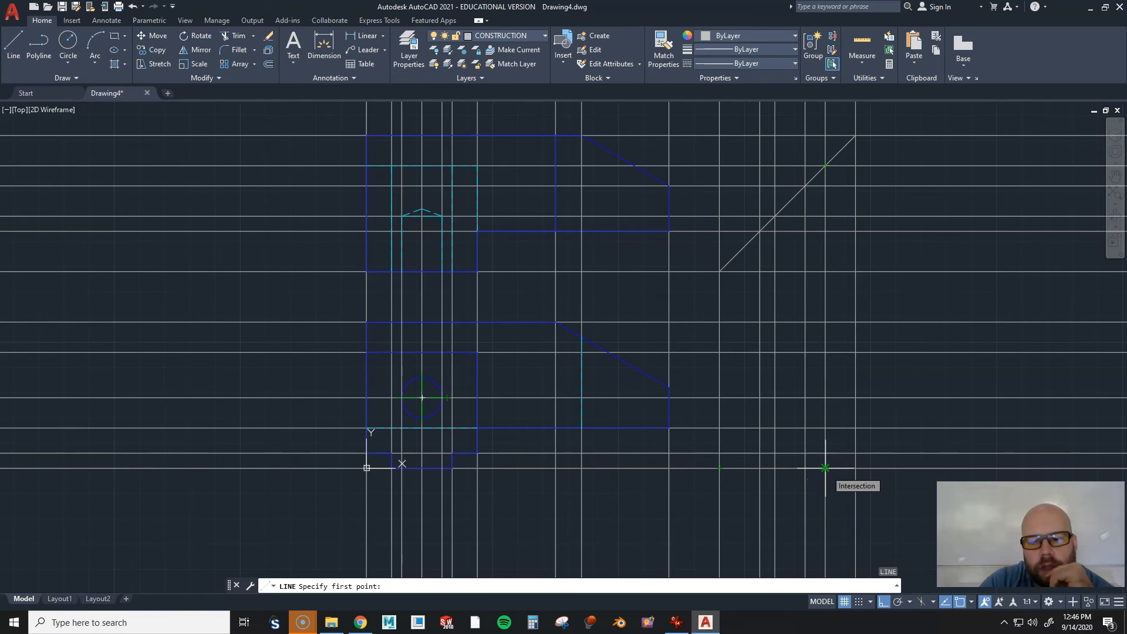
click(719, 468)
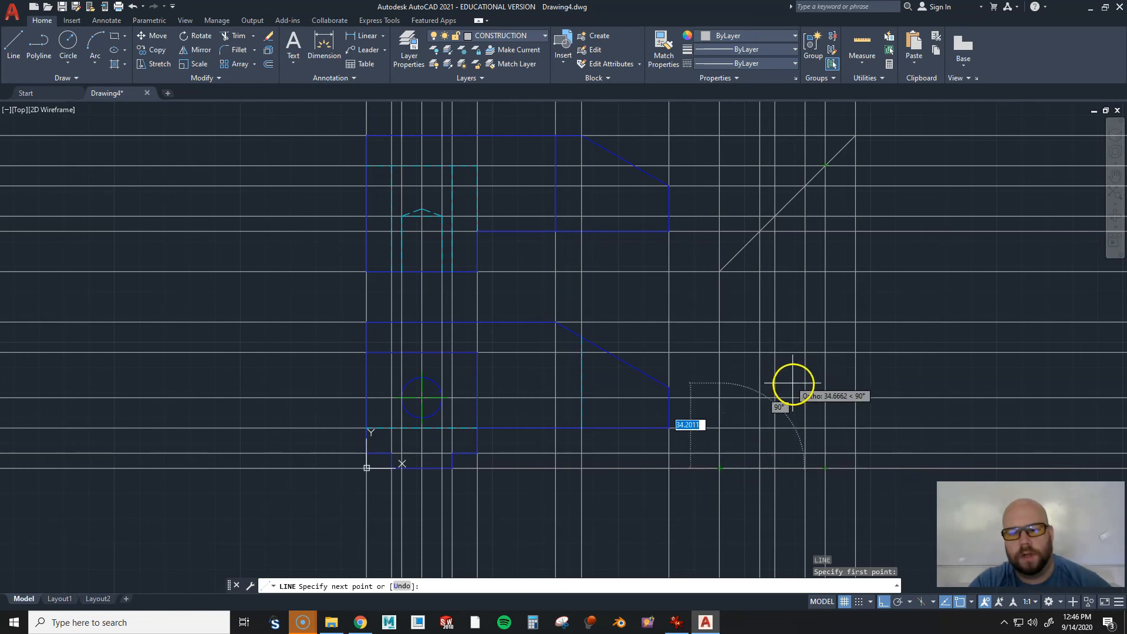
key(Escape)
On the OBJECT layer, draw the right side view's closed outline along the construction line intersections, with a notch at its lower-right corner
click(513, 35)
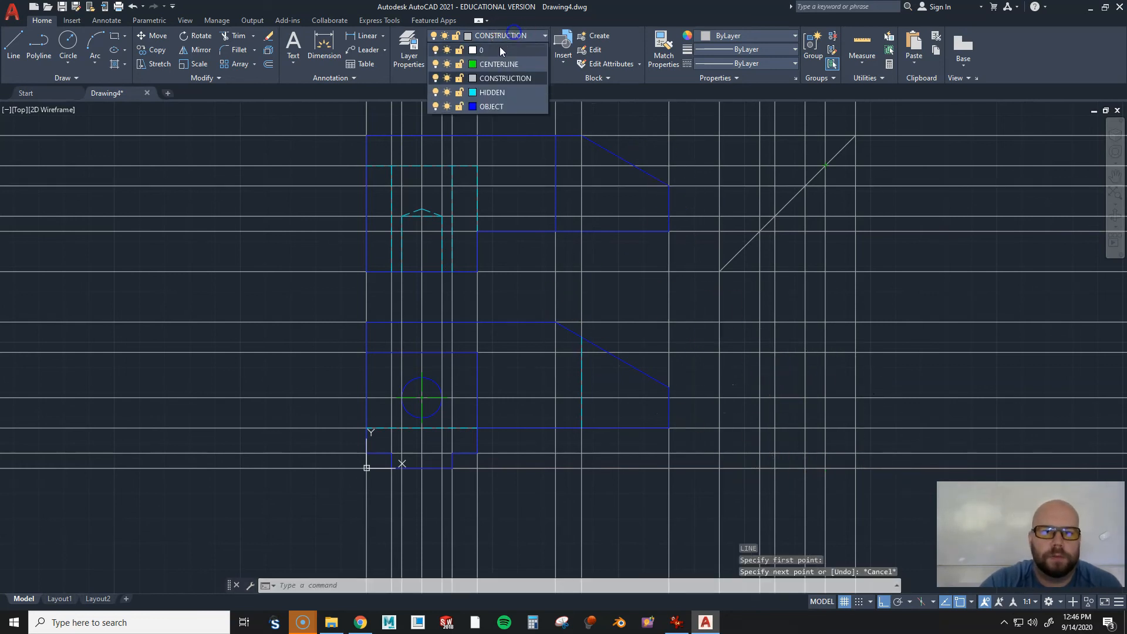
click(490, 106)
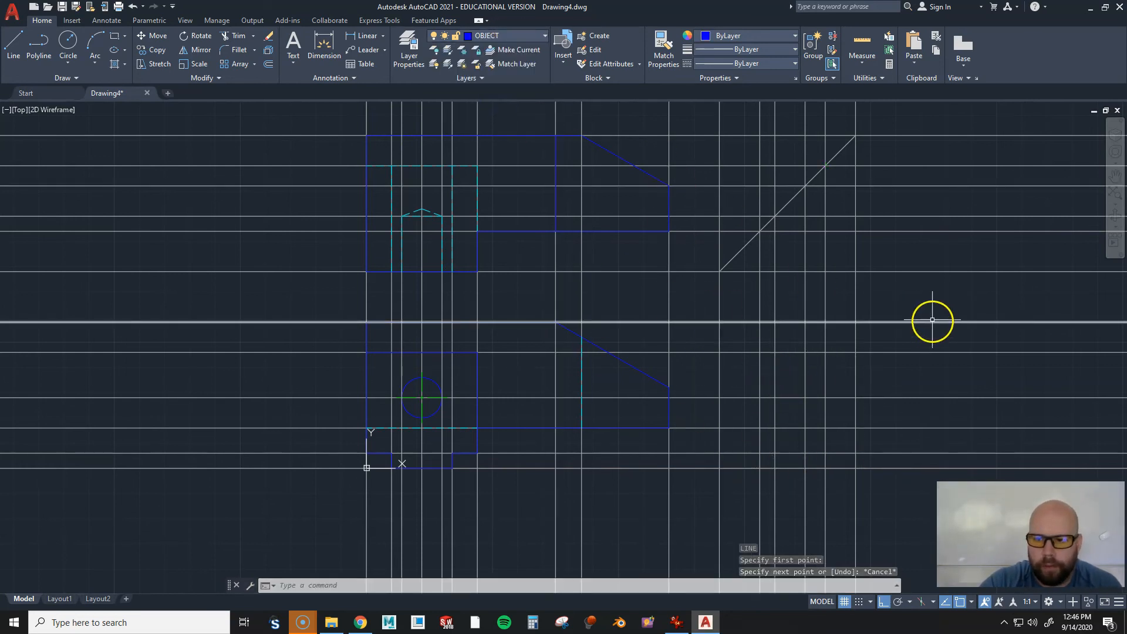
key(Return)
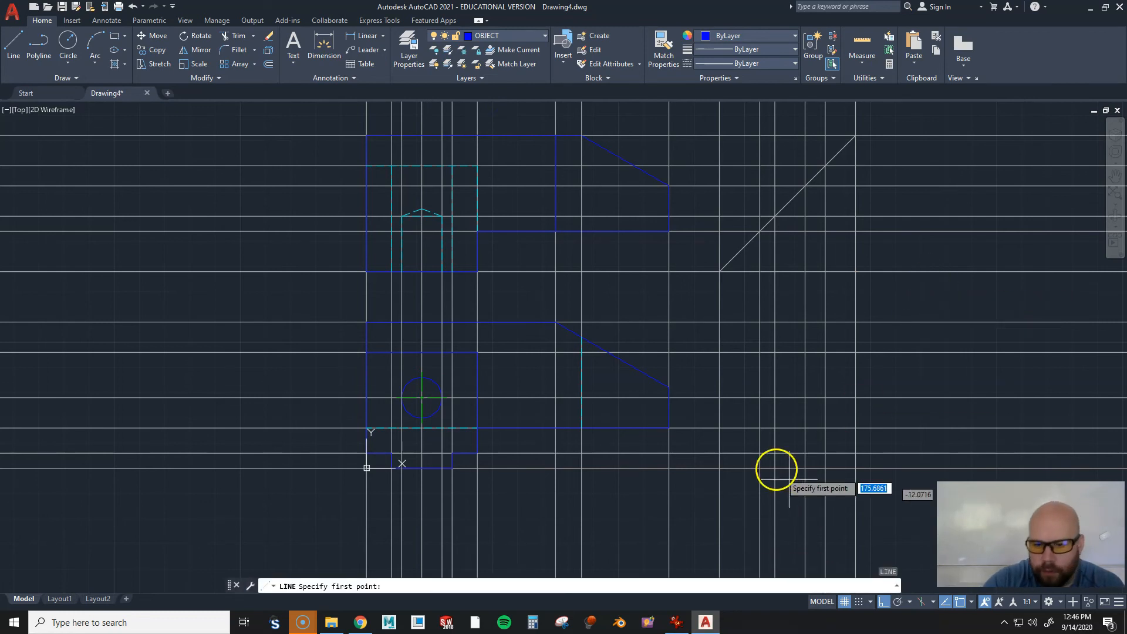
click(719, 468)
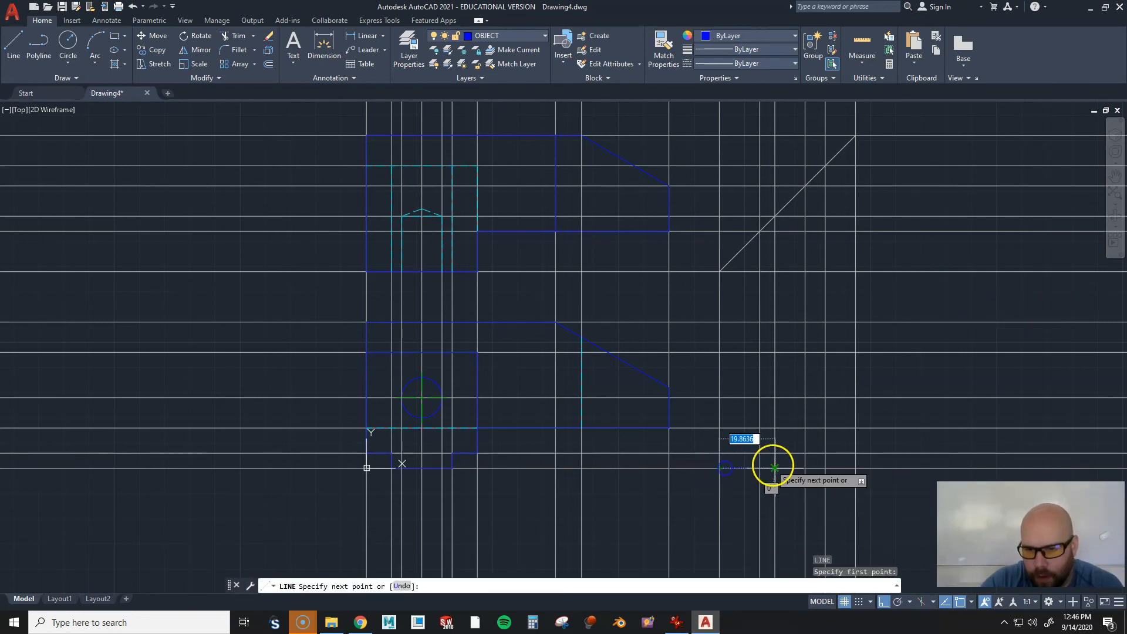
click(825, 468)
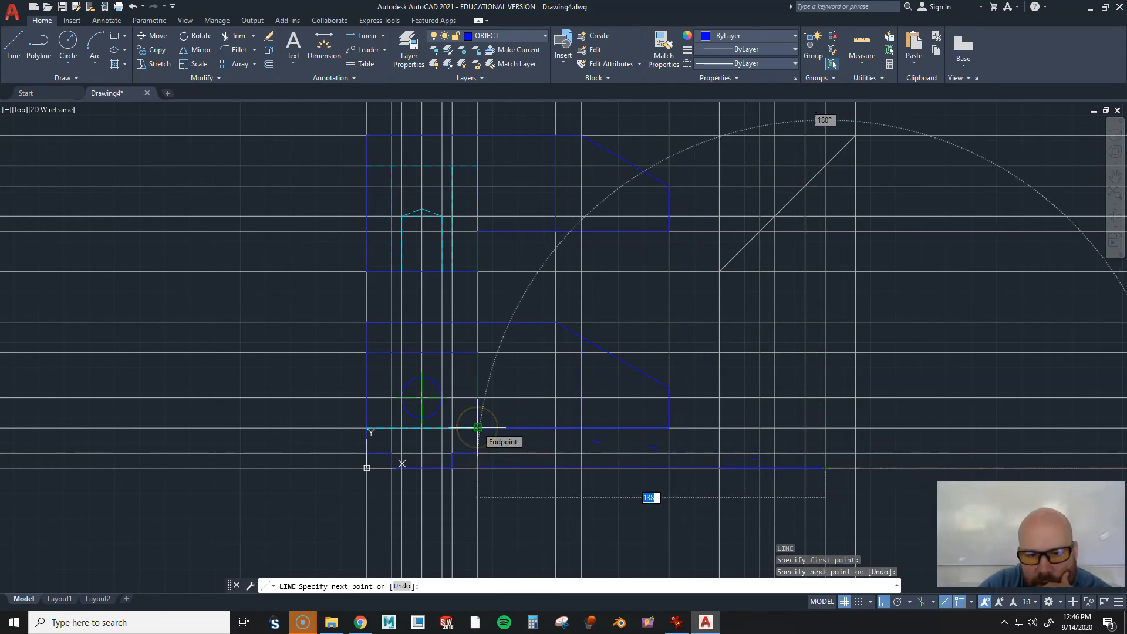
click(826, 428)
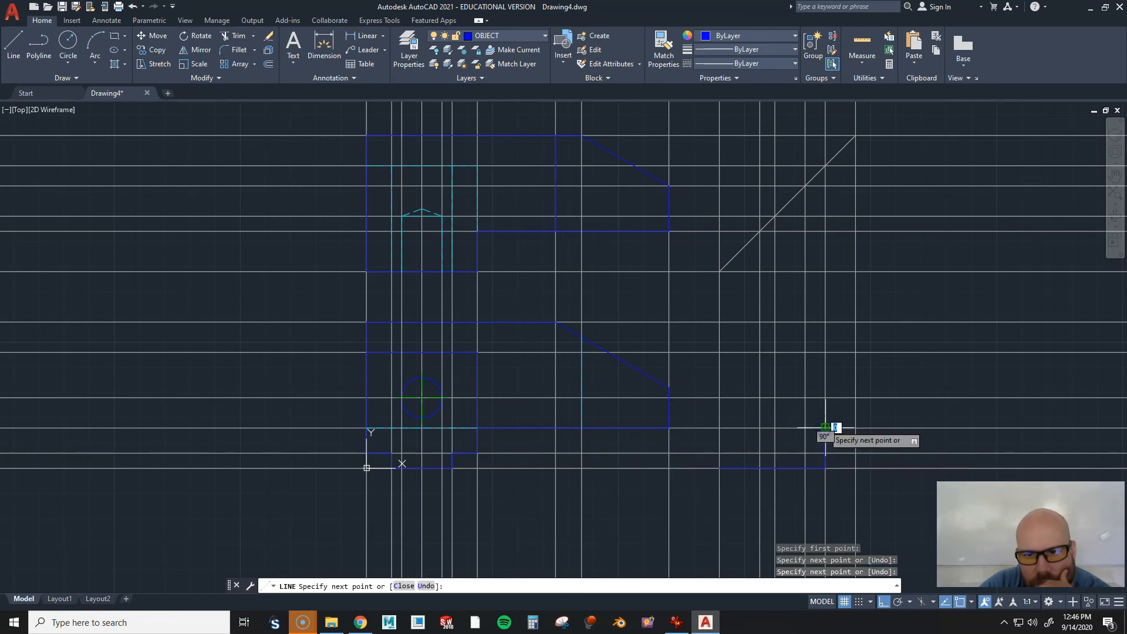
click(856, 428)
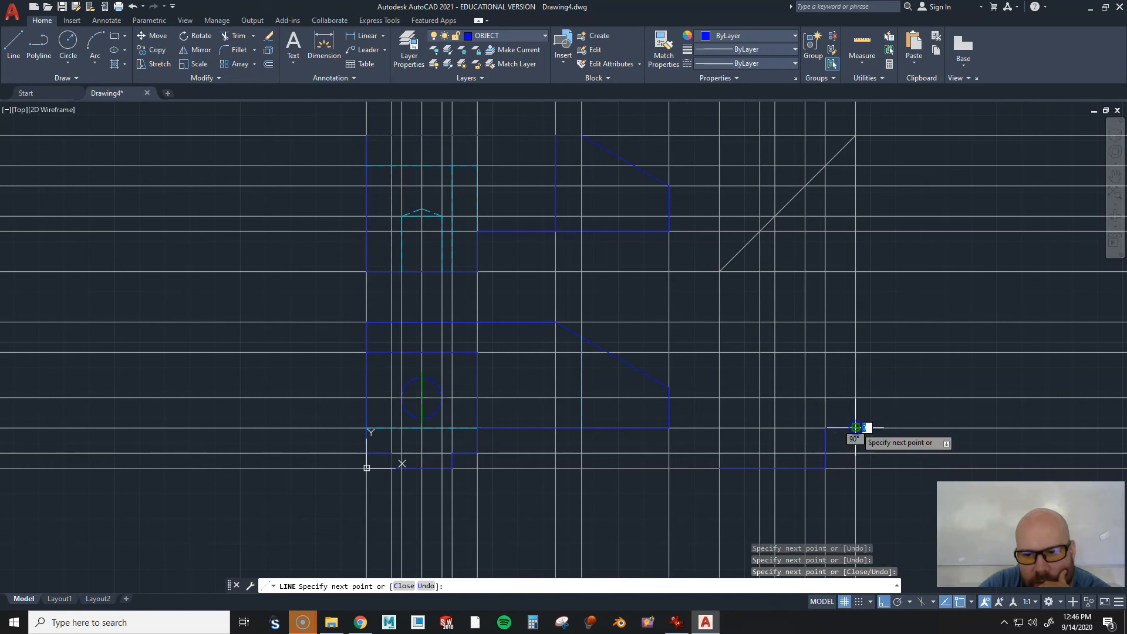
click(857, 323)
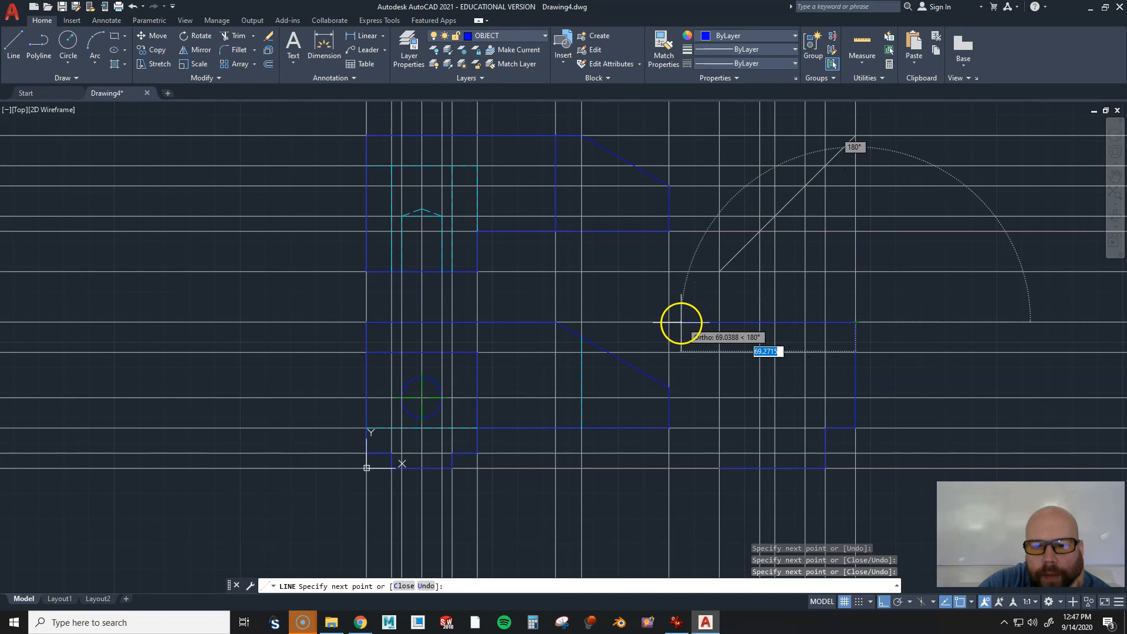
click(721, 322)
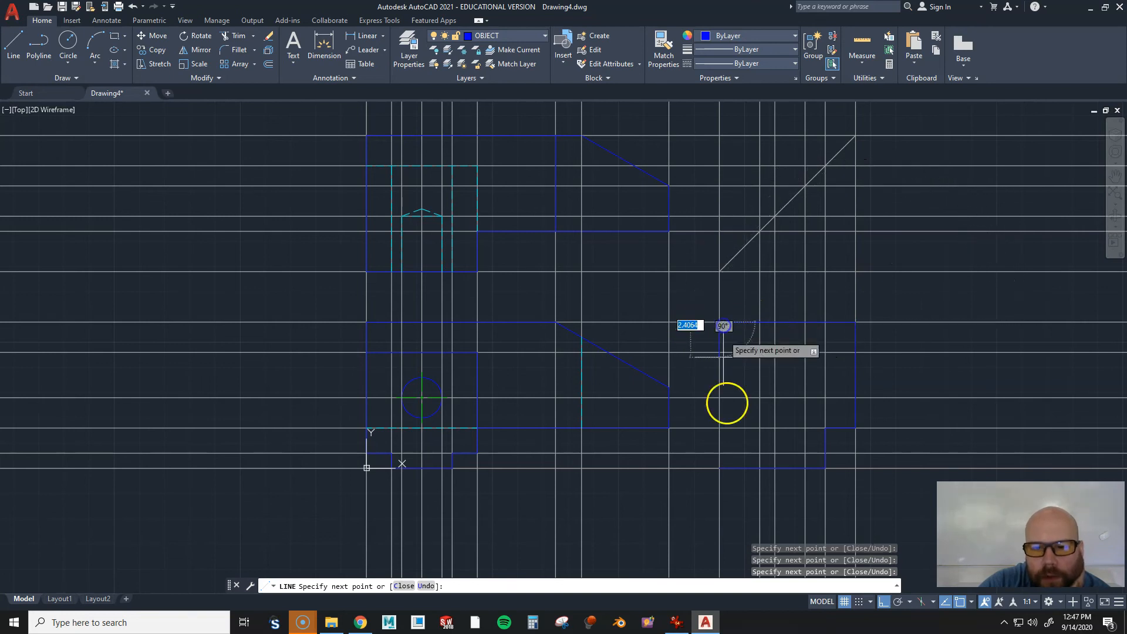
click(720, 468)
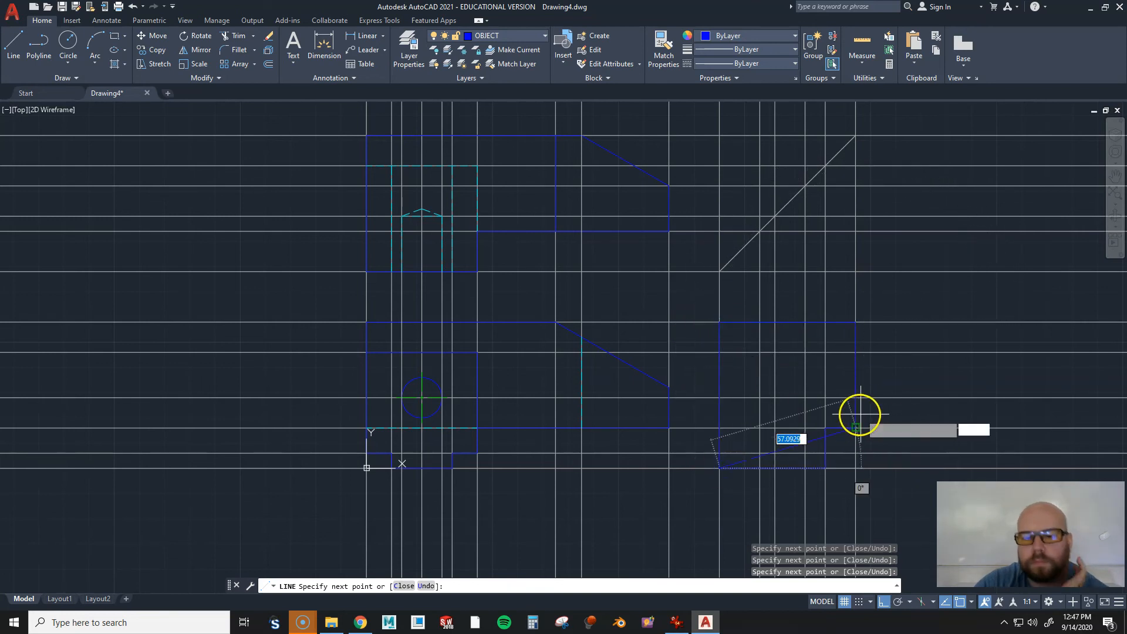
click(828, 467)
key(Return)
Draw a horizontal edge across the side view along the second-lowest horizontal construction line, from the notch's vertical edge to the left edge
key(Return)
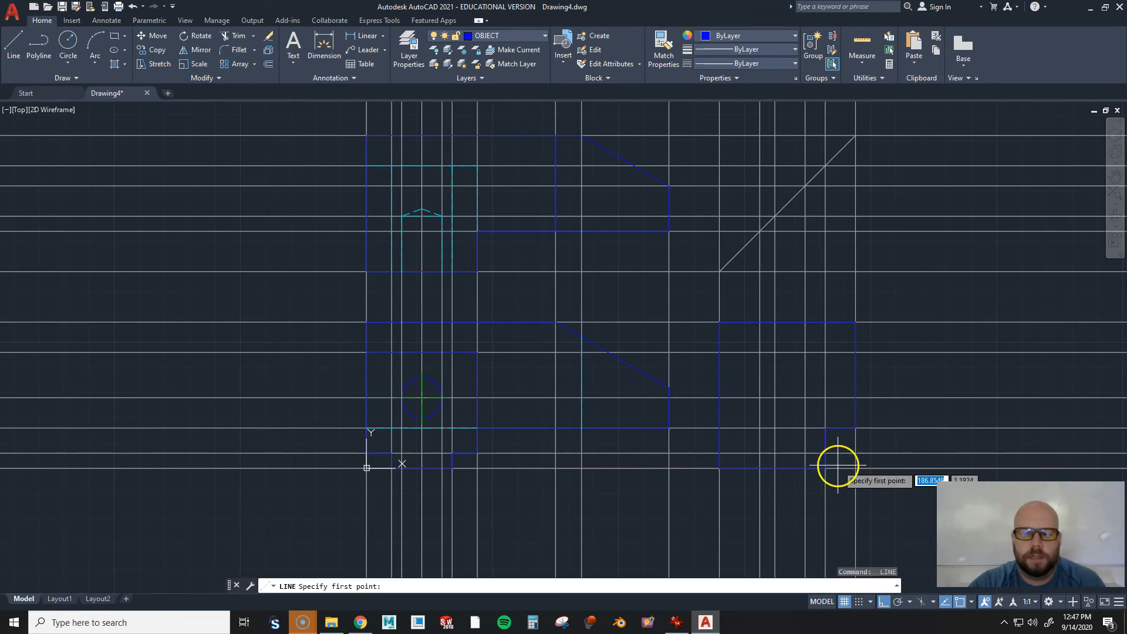
click(825, 453)
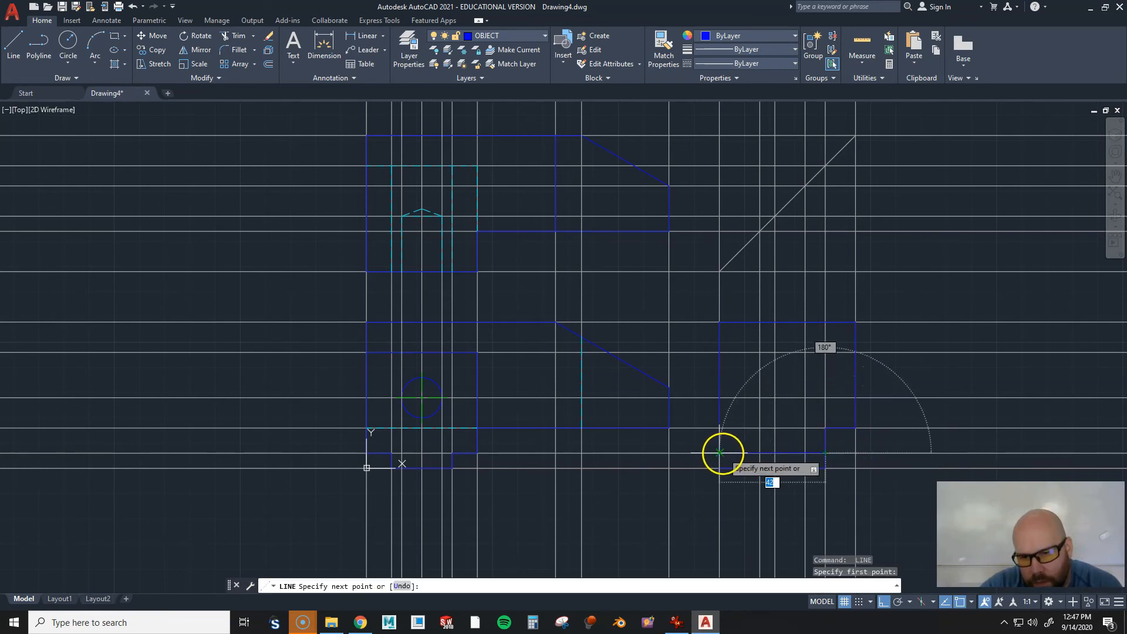
click(720, 452)
key(Return)
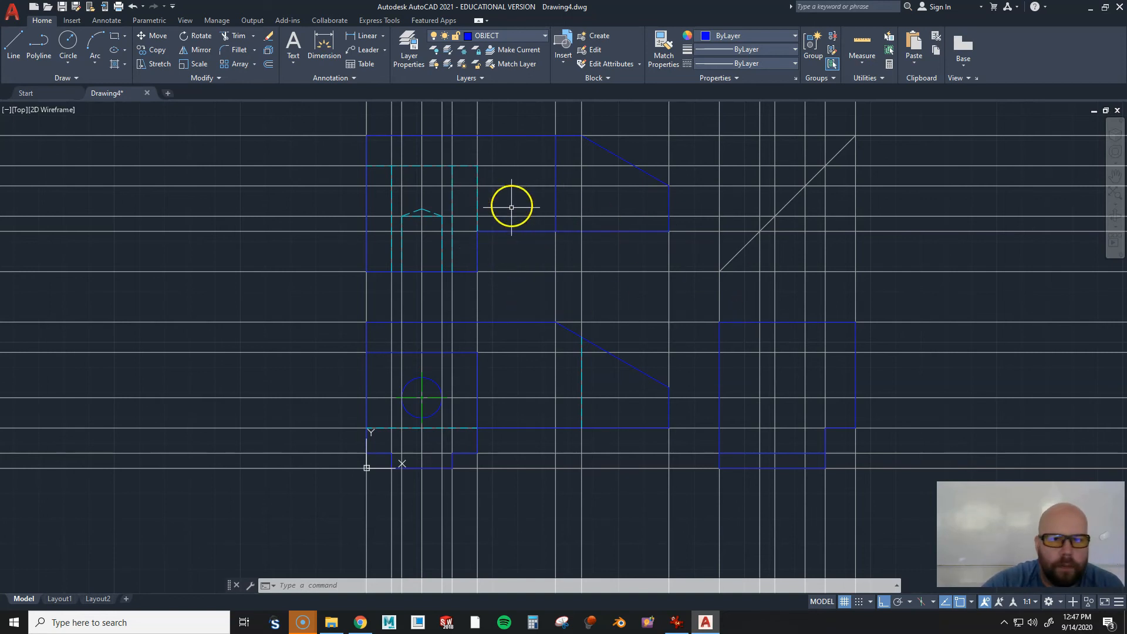
Stretch the left end of the top view's lower arm edge horizontally to the view's left edge
mouse_move(512, 231)
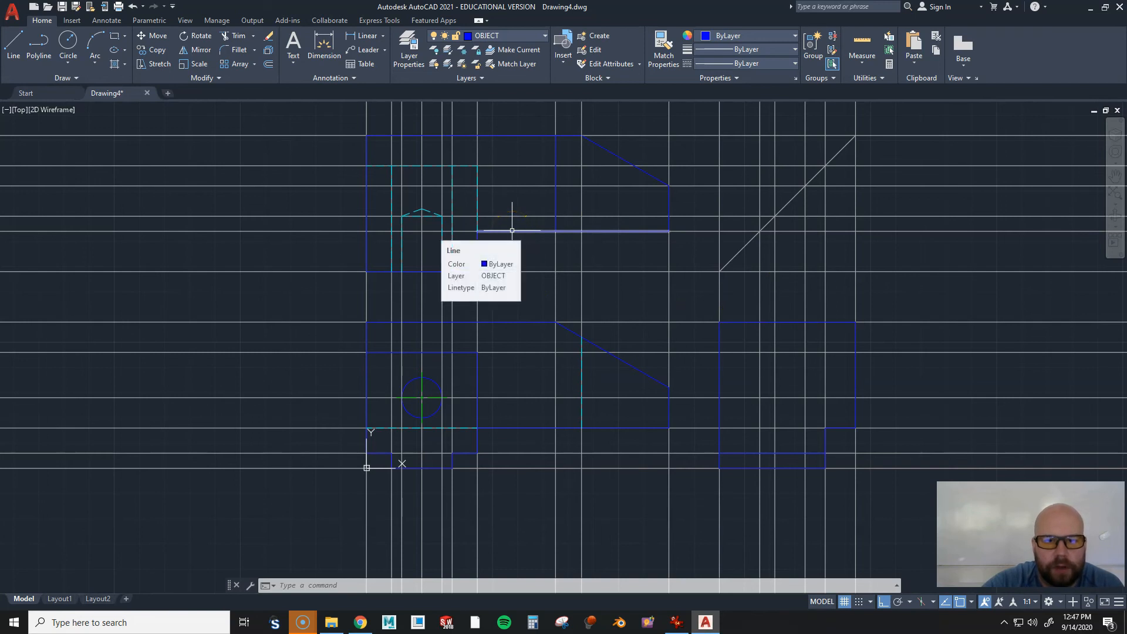
click(513, 231)
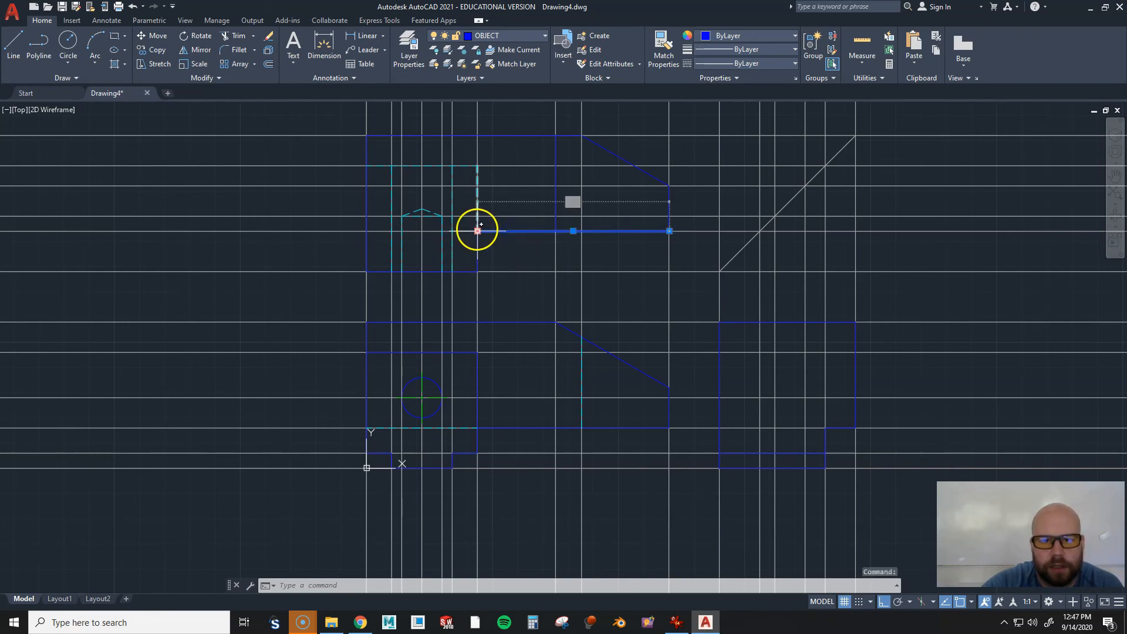
click(477, 231)
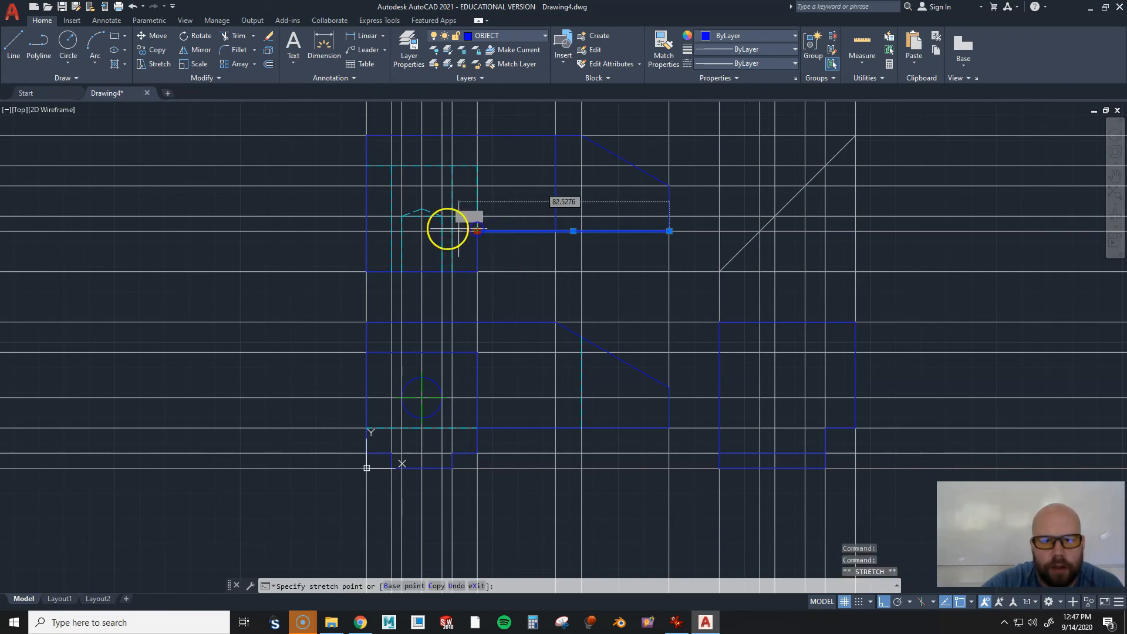
click(366, 231)
key(Escape)
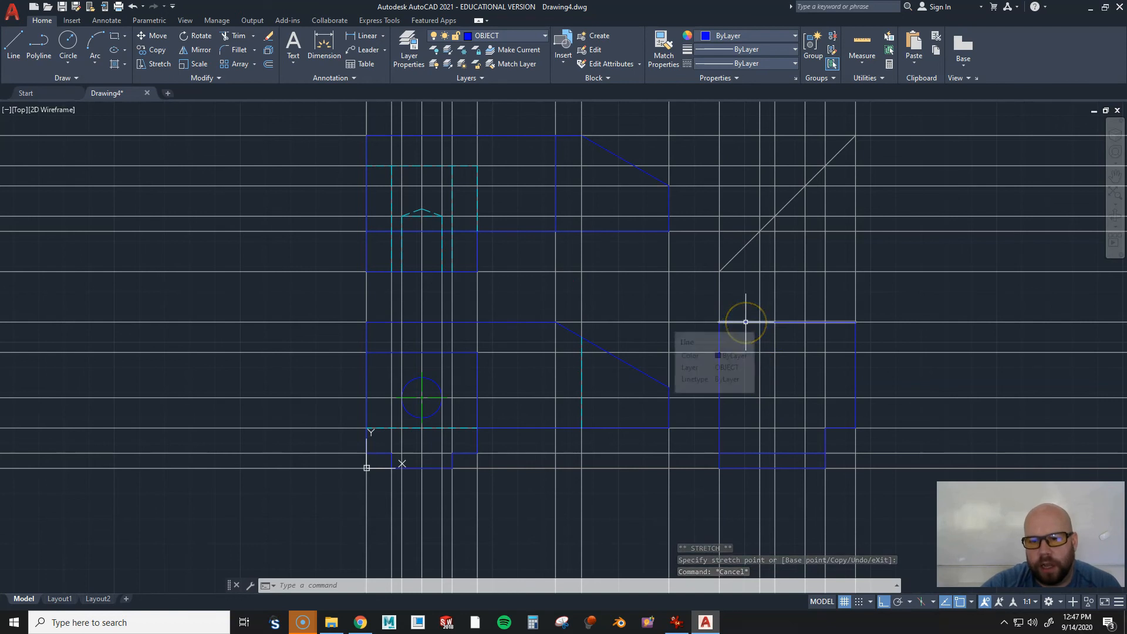
Erase the right side view's top edge and full-height left edge
text(e)
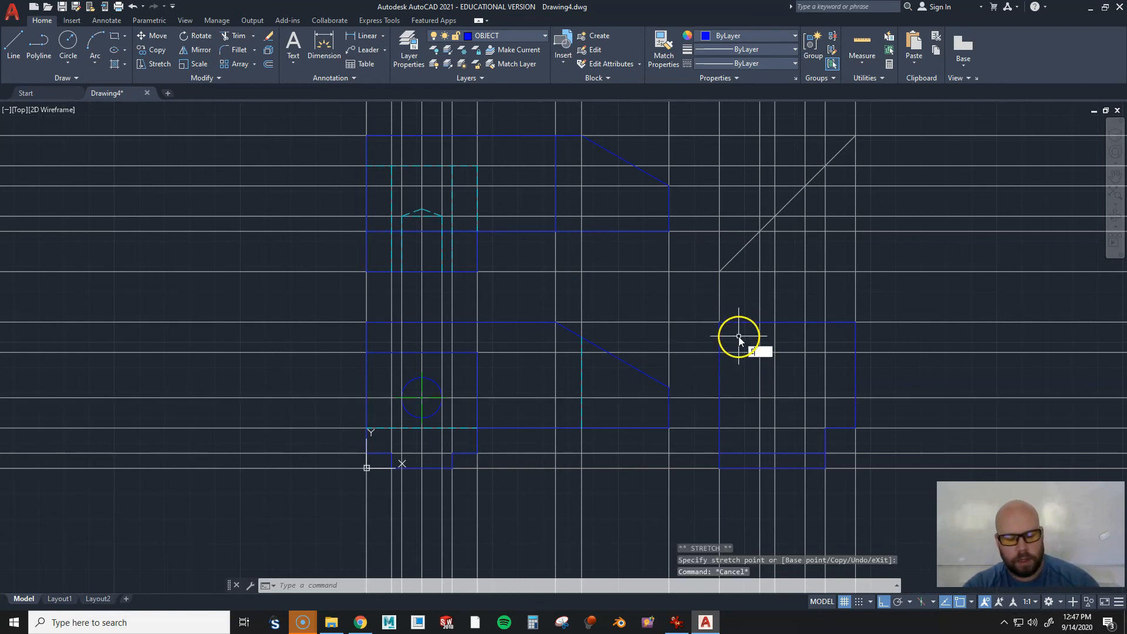
key(Return)
click(738, 322)
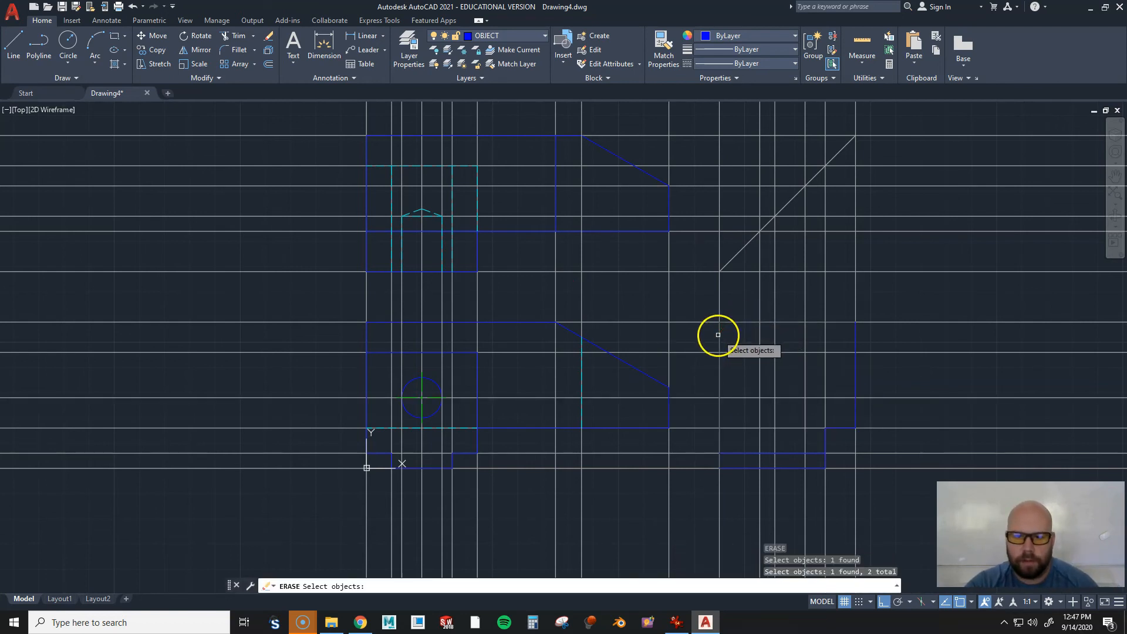
click(775, 377)
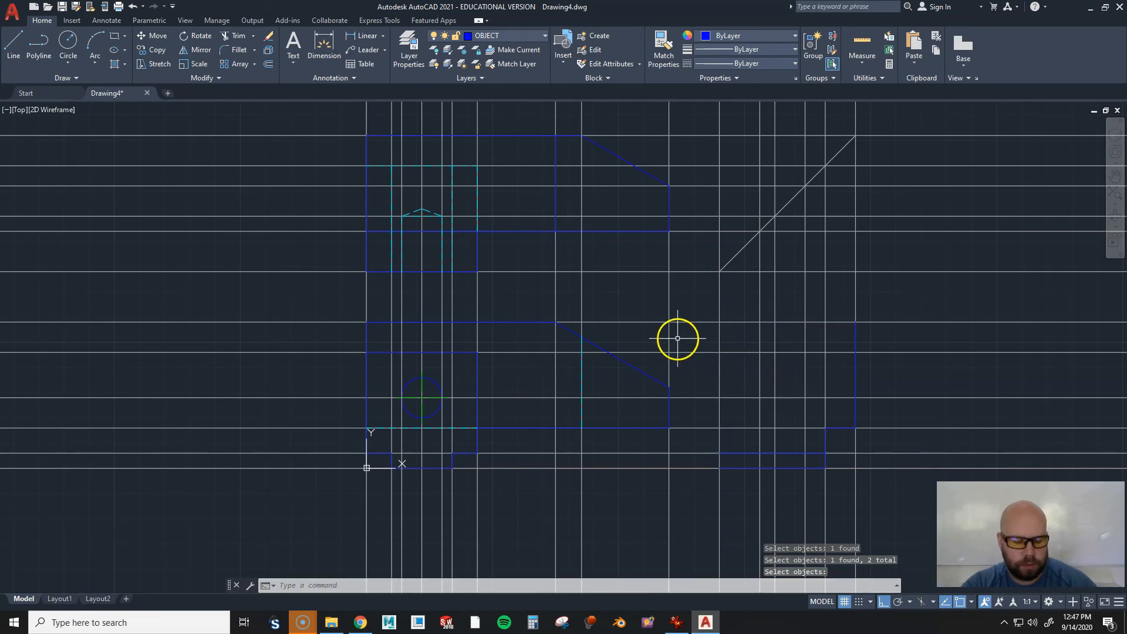
key(Return)
Redraw the side view's left and top edges with a stepped upper-left corner along the construction lines, ending at the upper-right corner
click(719, 468)
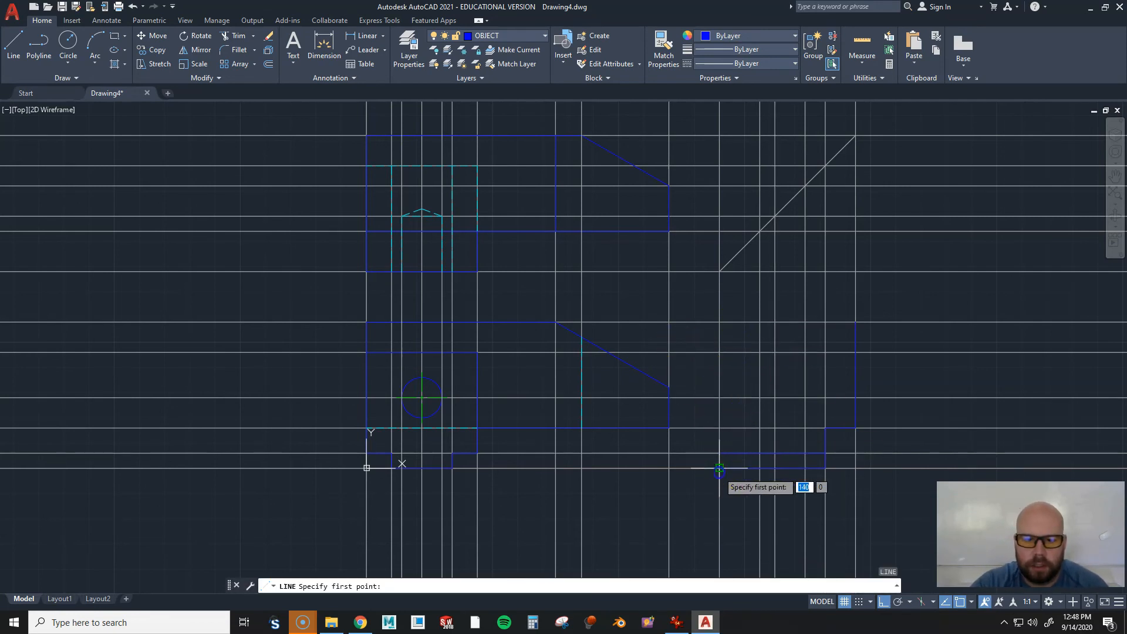
click(721, 353)
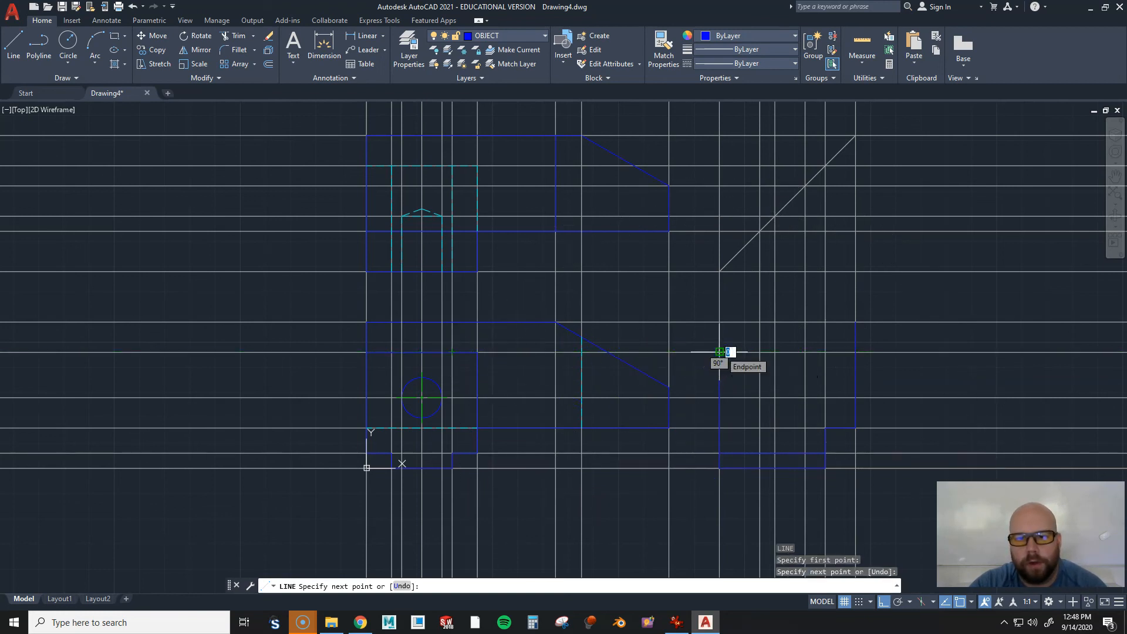
click(760, 352)
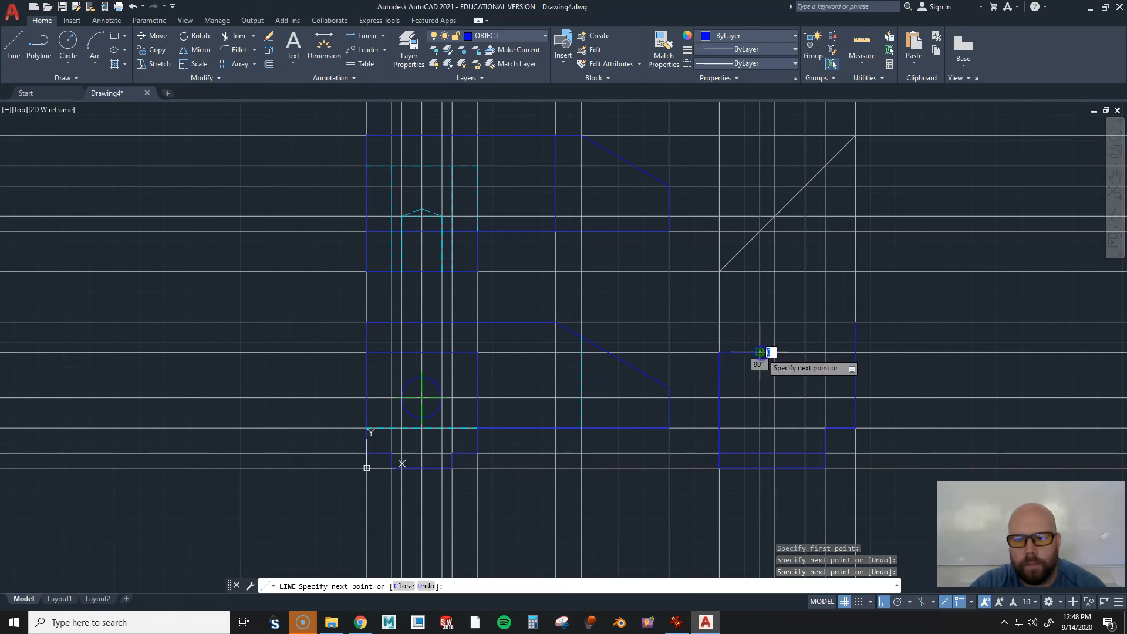
click(760, 323)
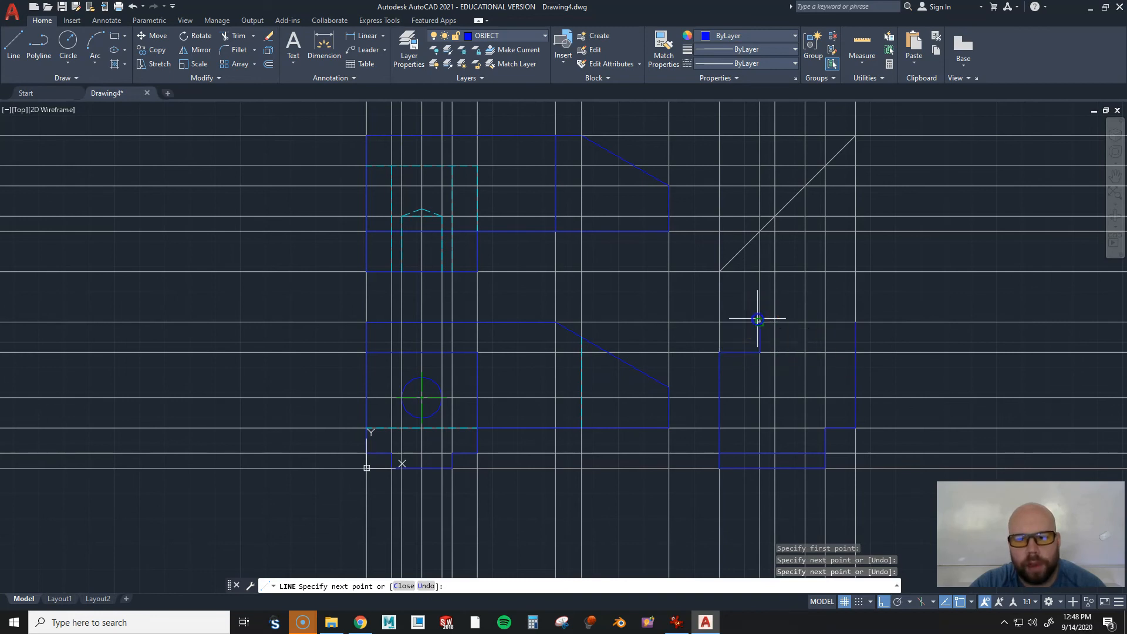
click(855, 322)
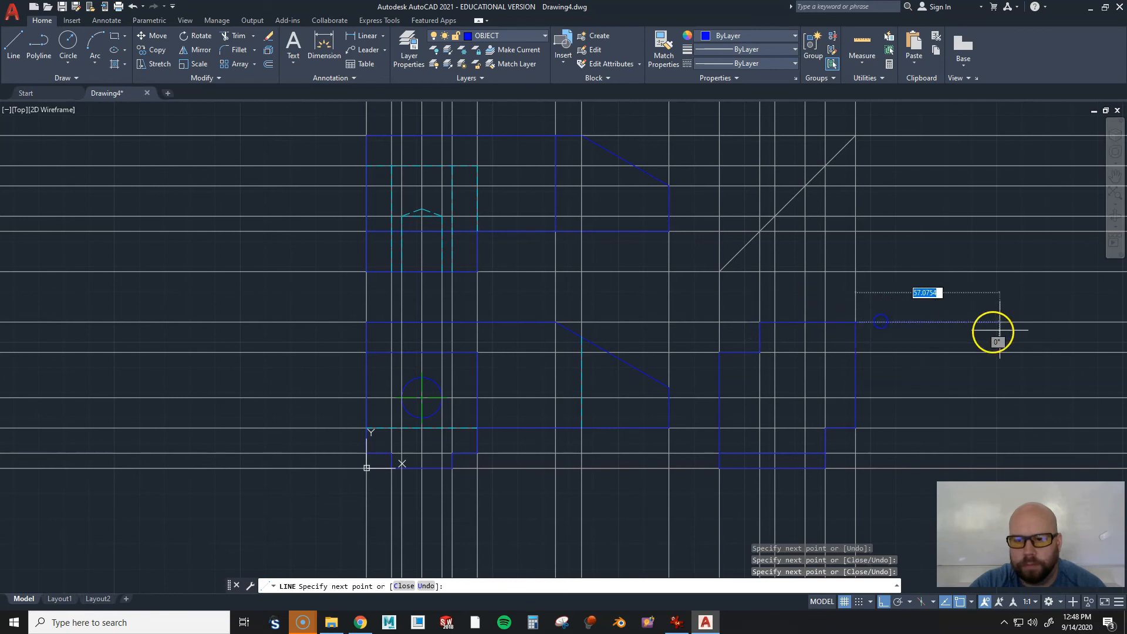
key(Return)
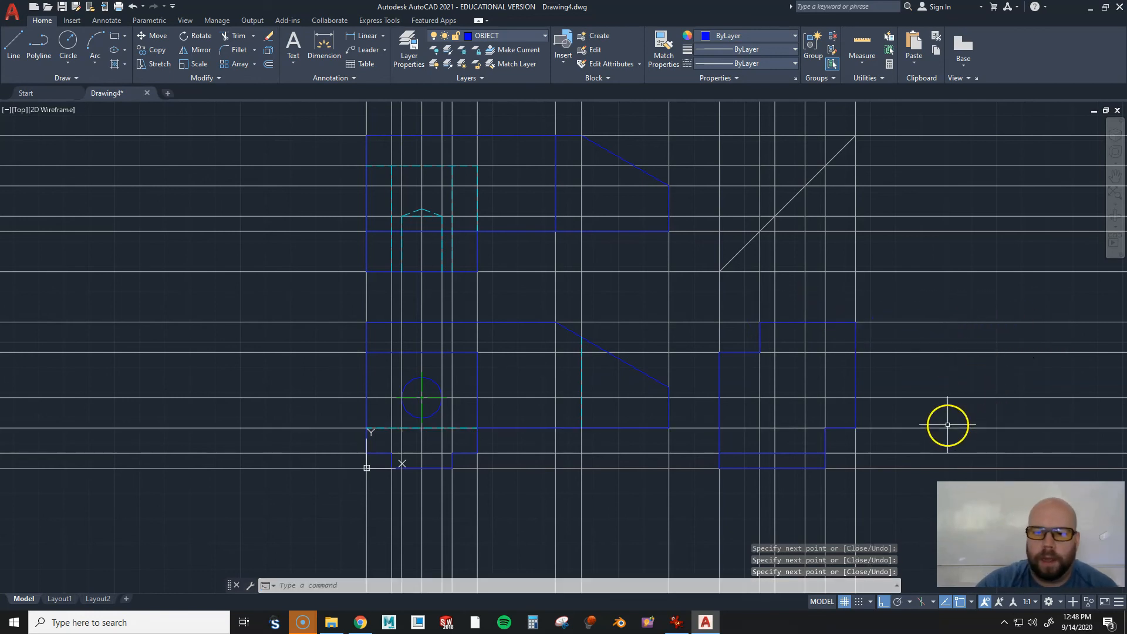
click(719, 312)
key(Delete)
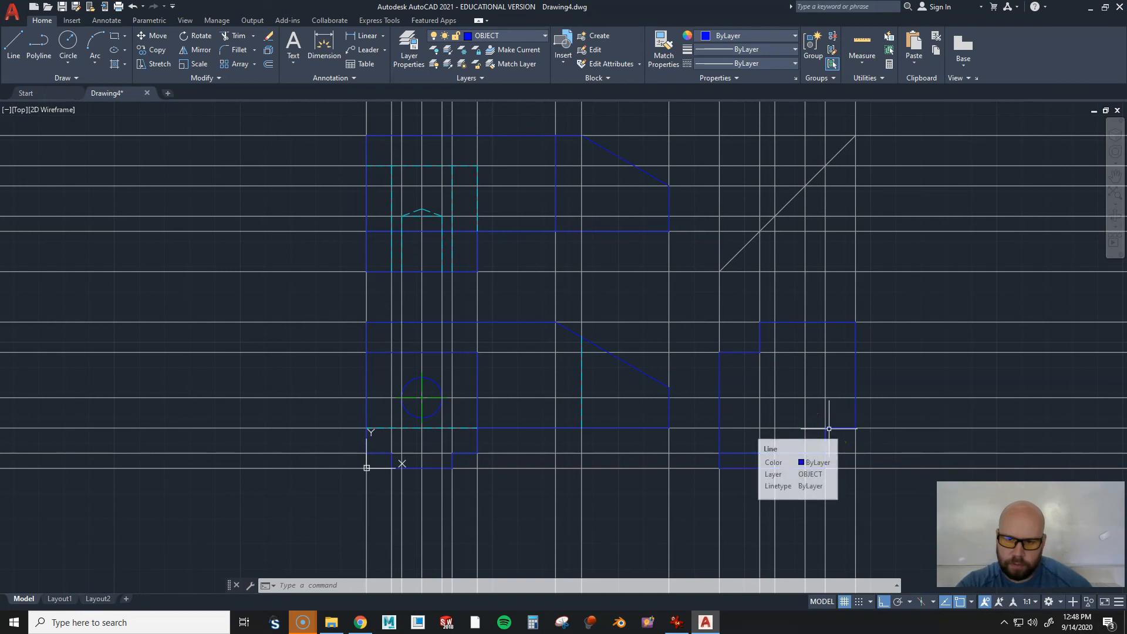
Draw a vertical line from the step's inner corner down to the horizontal construction line level with the notch's upper edge
text(l)
key(Return)
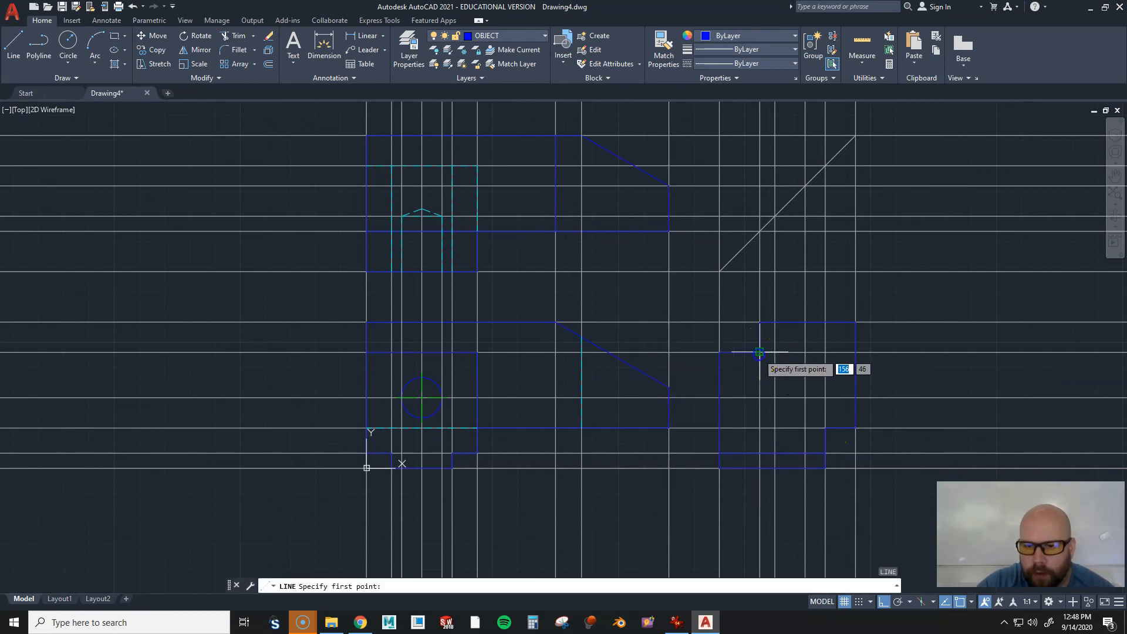
click(760, 428)
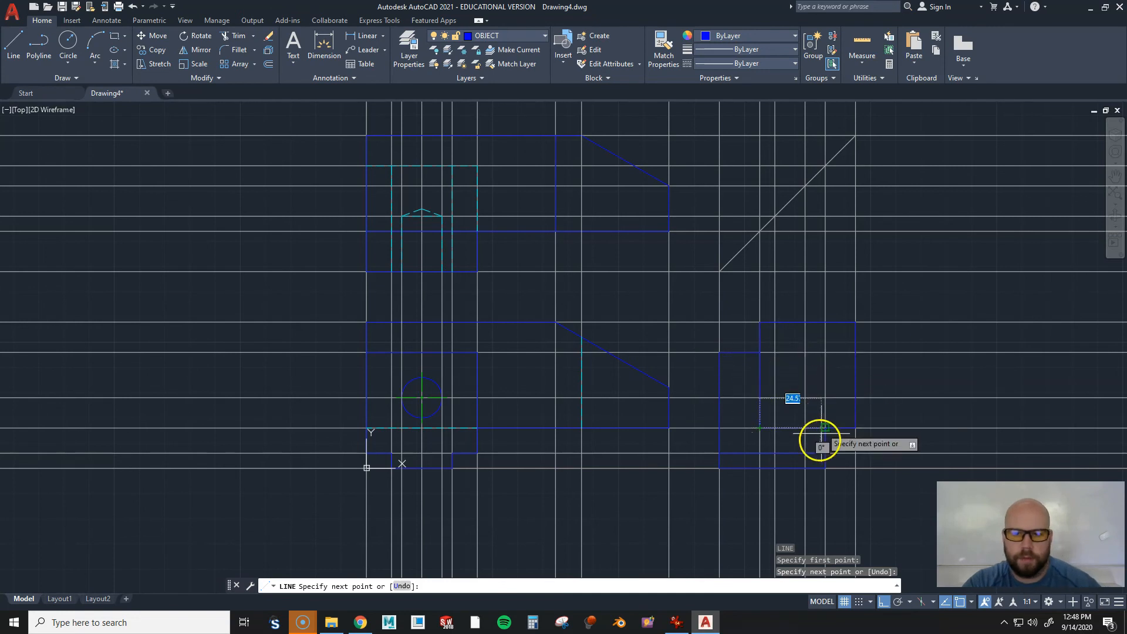
key(Escape)
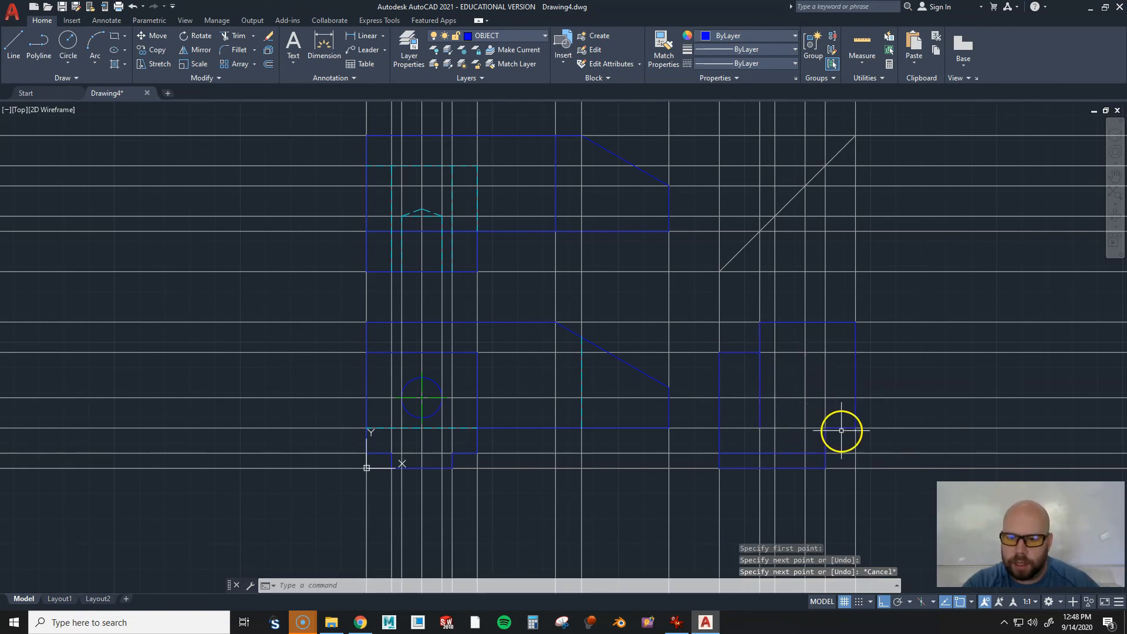
Stretch the notch's short upper edge horizontally to the lower end of the inner vertical line
click(841, 428)
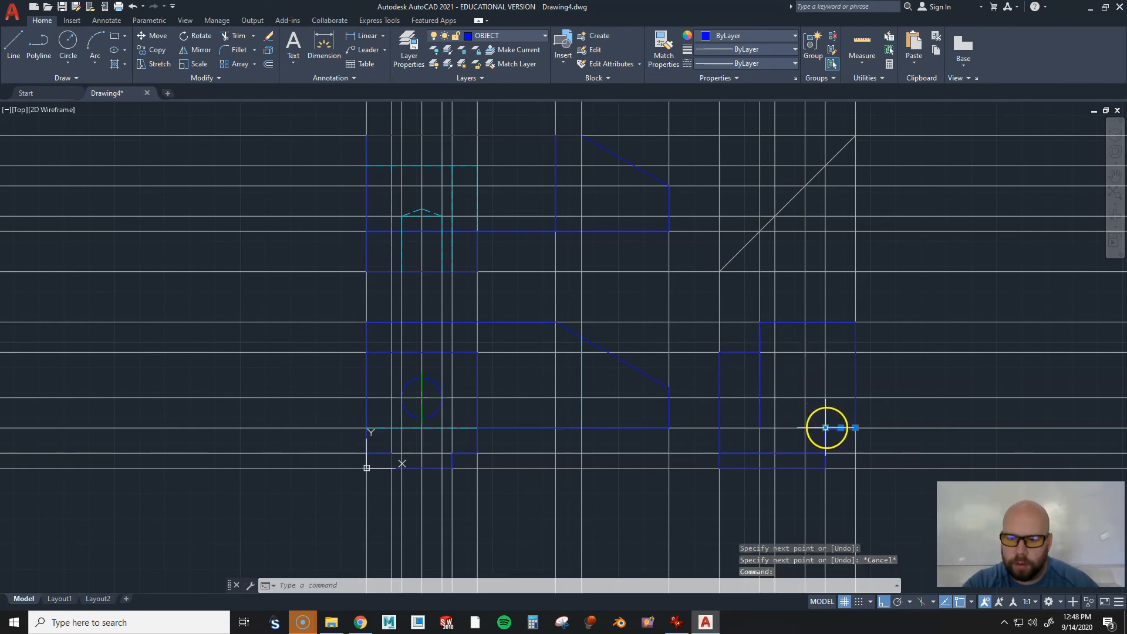
click(826, 428)
click(760, 428)
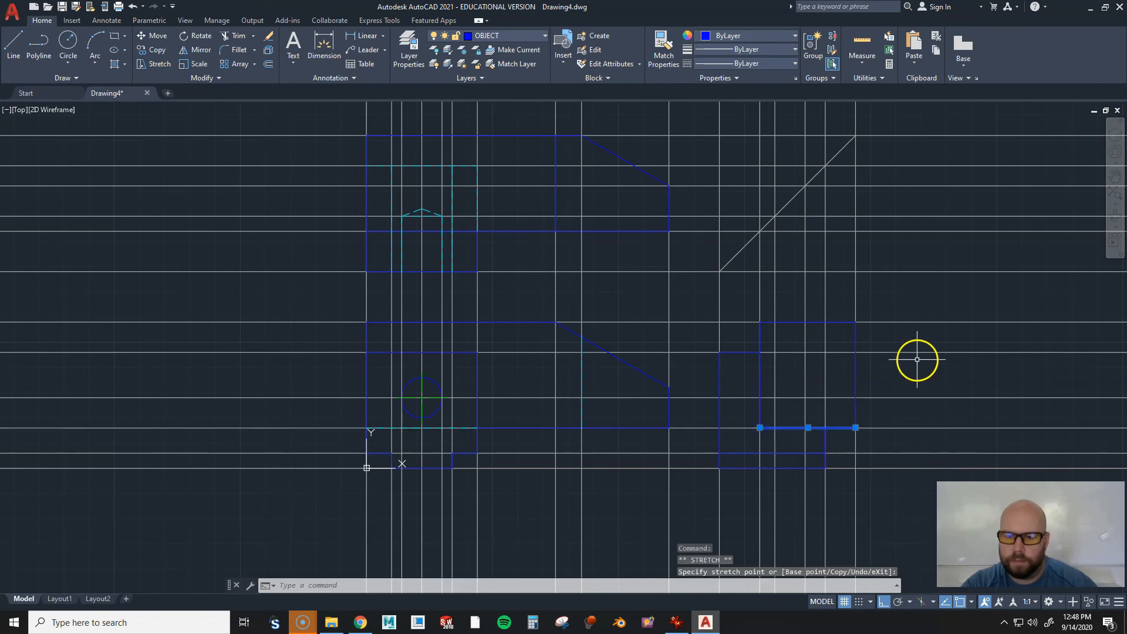
key(Escape)
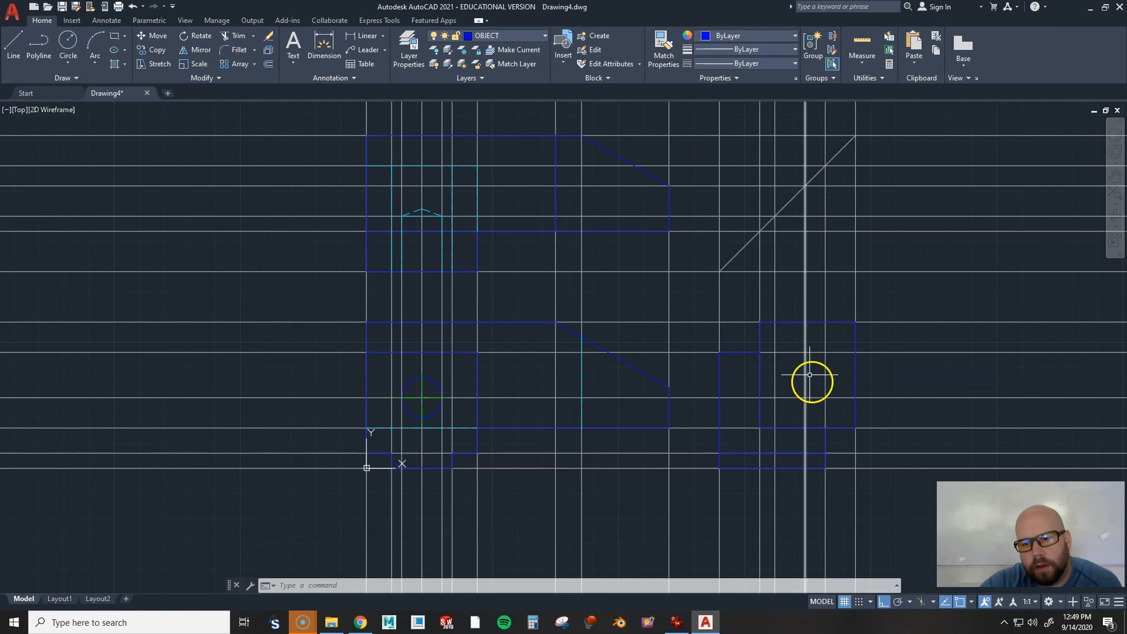
Draw a vertical line in the side view's upper block along the projected construction line, from its top edge to its bottom edge
text(l)
key(Return)
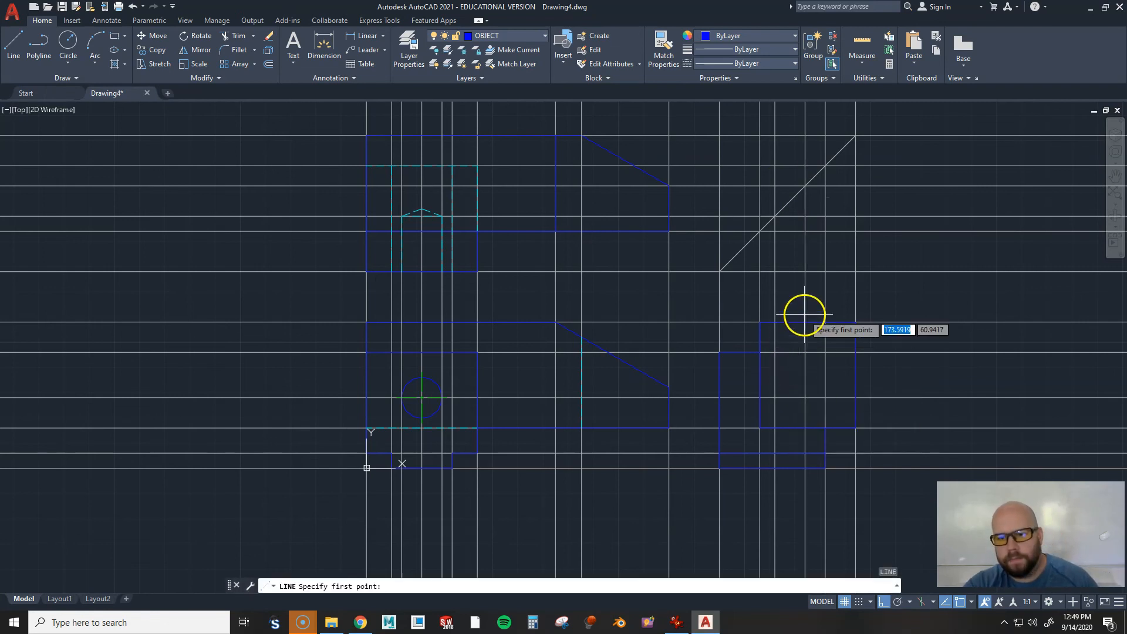
click(805, 323)
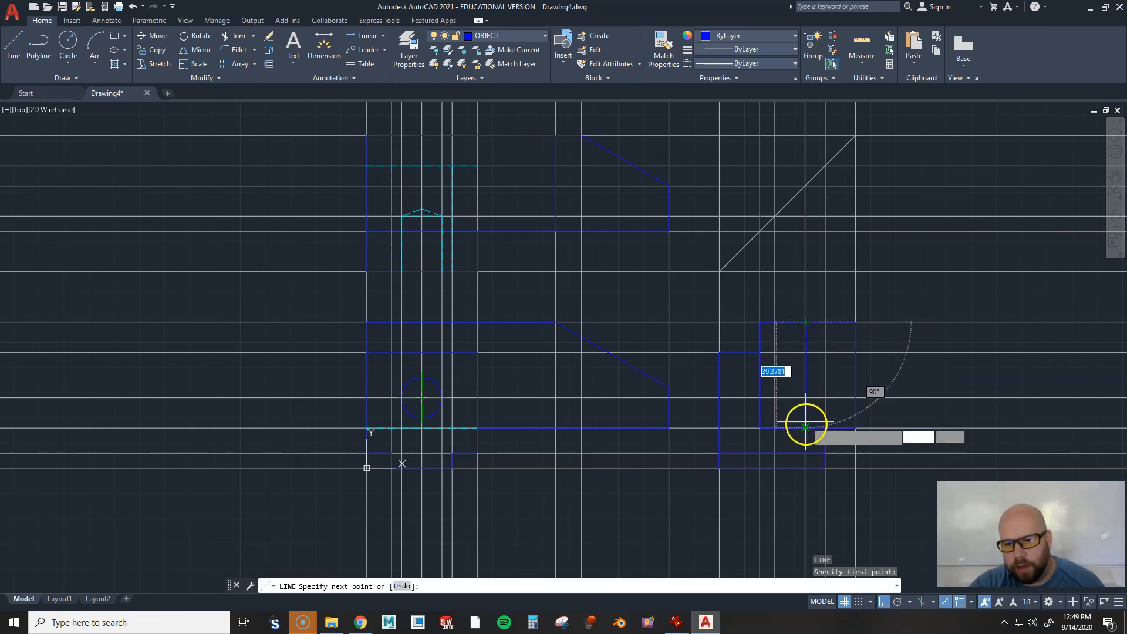
click(805, 428)
key(Return)
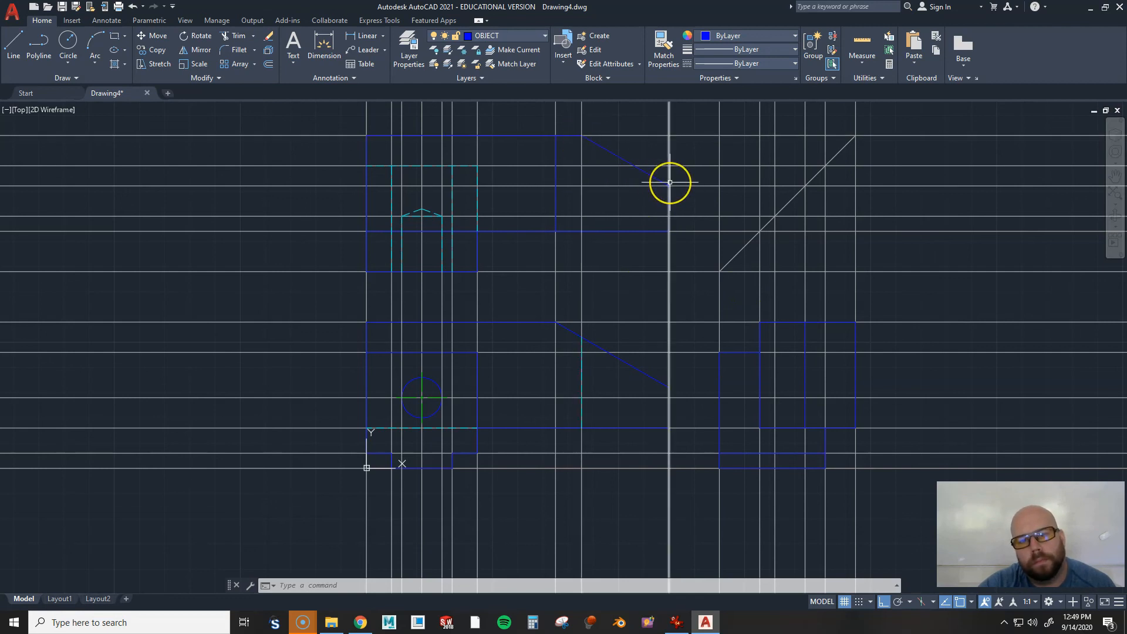
mouse_move(670, 182)
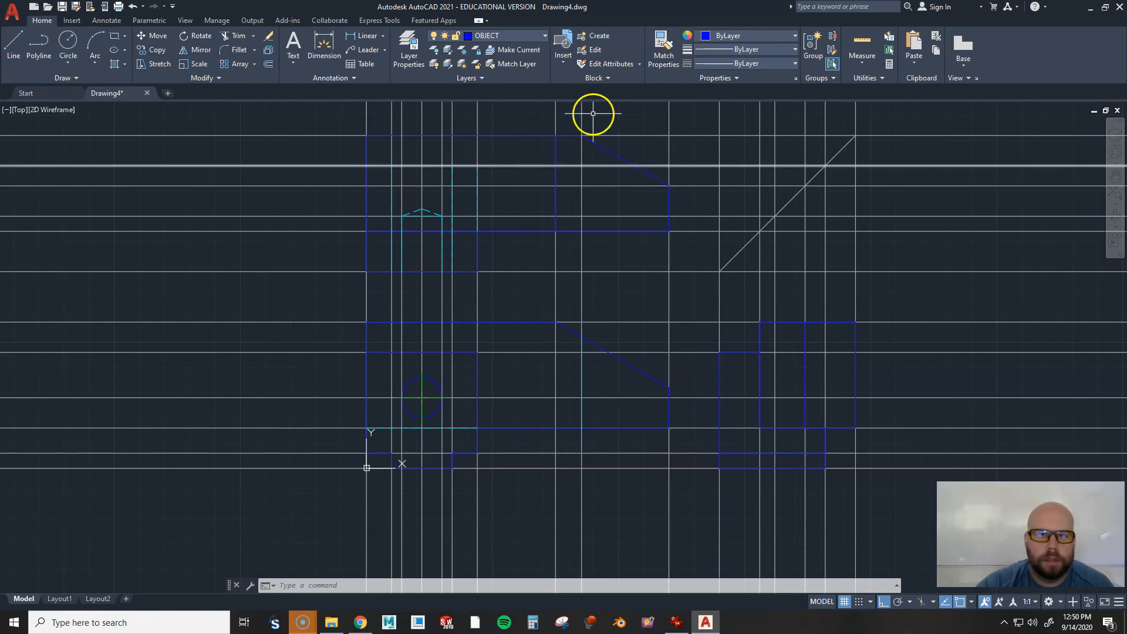
click(490, 39)
click(496, 76)
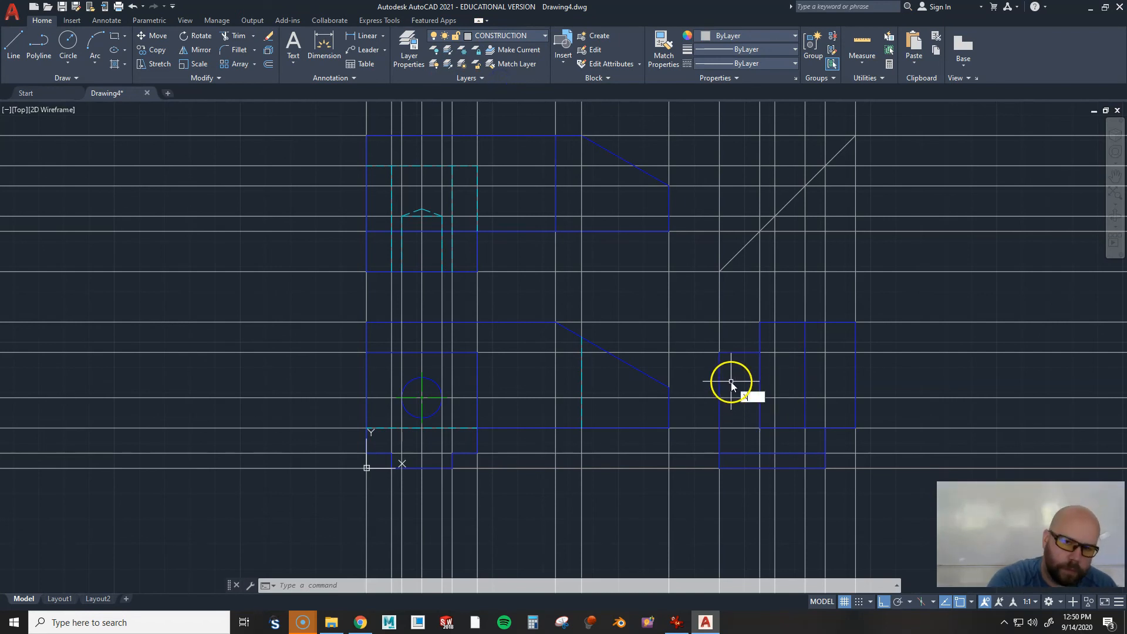
key(Return)
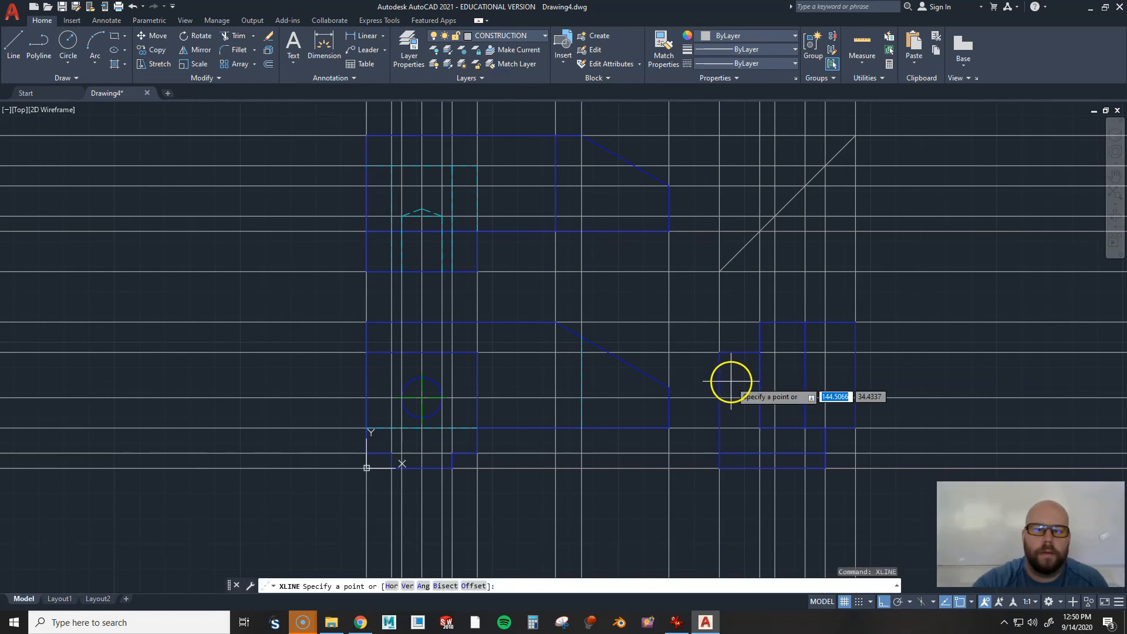
click(670, 386)
click(719, 386)
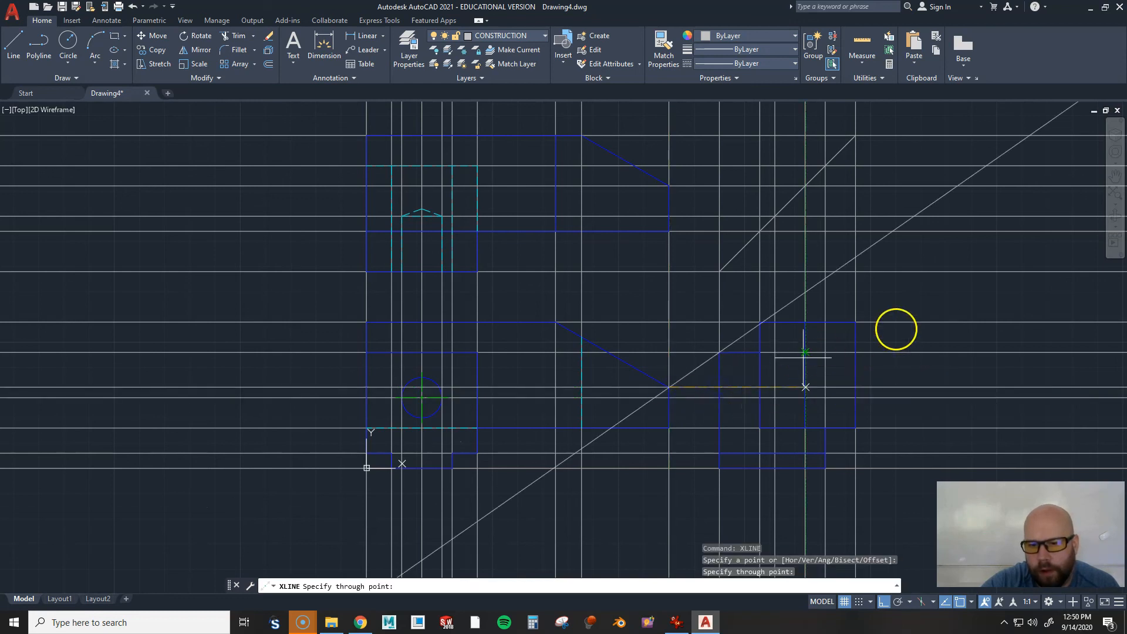
key(ctrl+z)
key(ctrl+z)
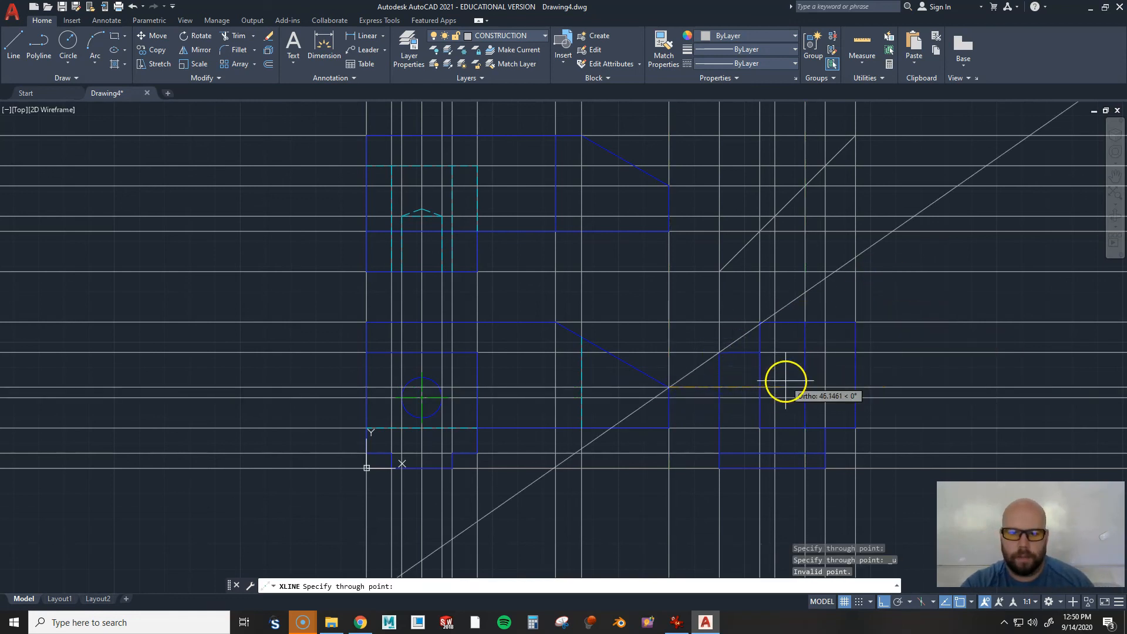
key(Escape)
key(ctrl+z)
text(u)
key(Return)
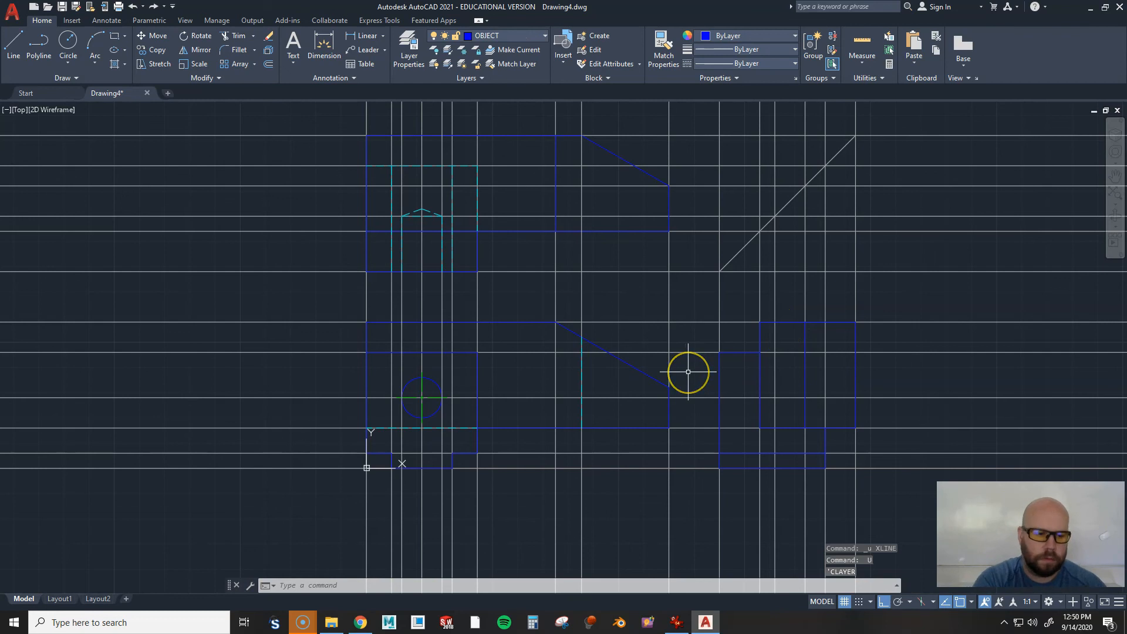
Draw a horizontal construction line (XLINE) through the lower end of the front view's sloped edge, extending across the side view
text(xl)
key(Return)
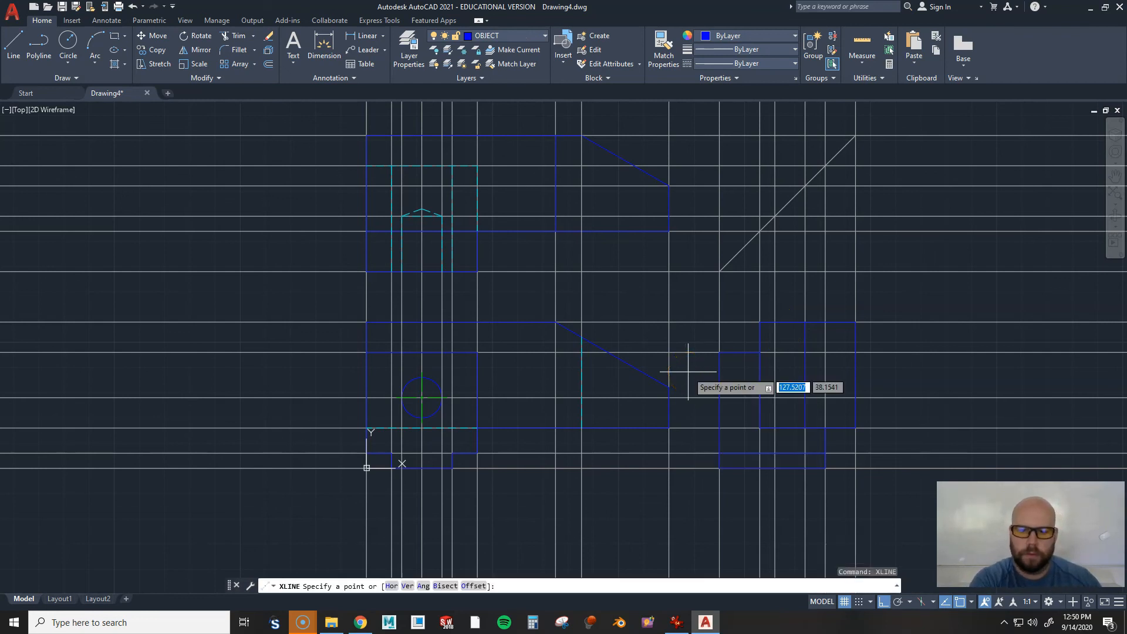
click(669, 387)
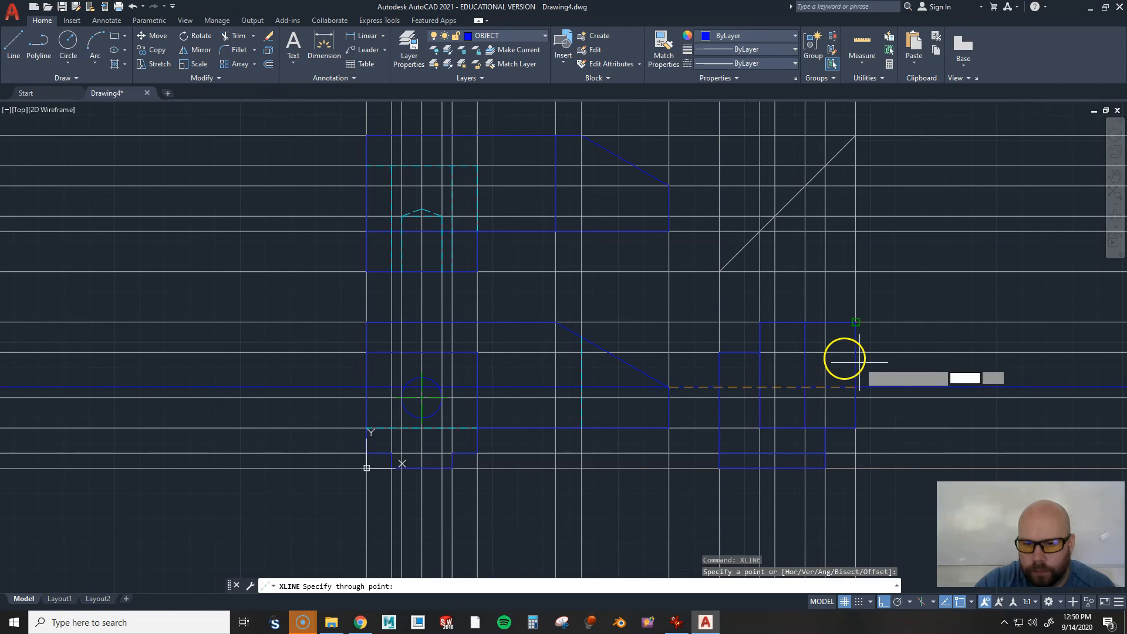
click(940, 387)
key(Escape)
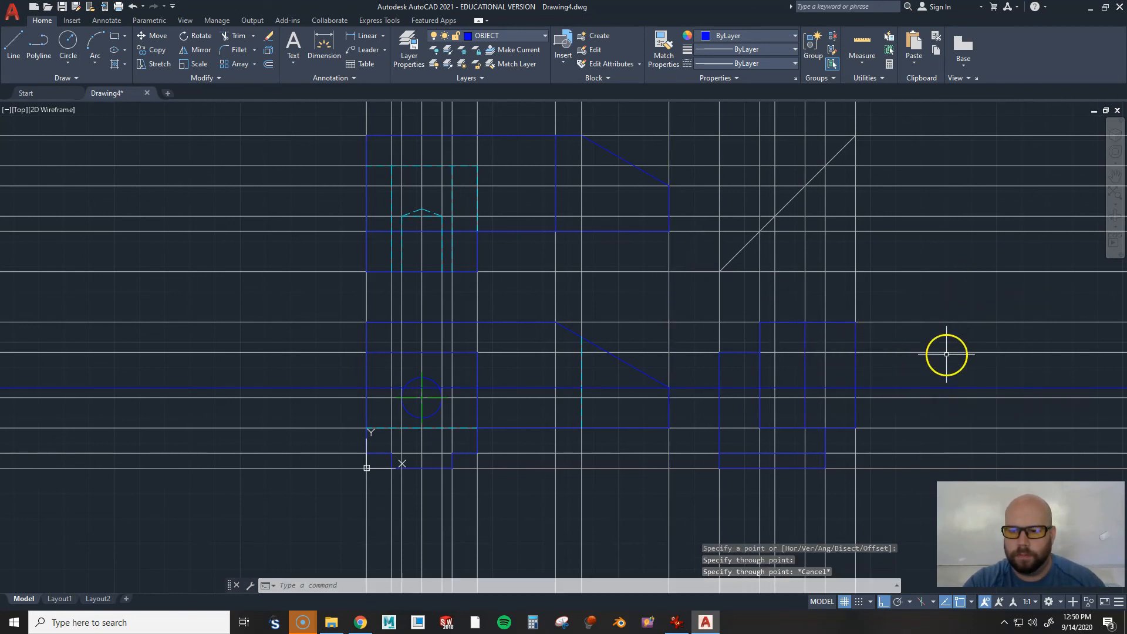
Move the new horizontal construction line through the slope's lower end to the CONSTRUCTION layer
click(916, 388)
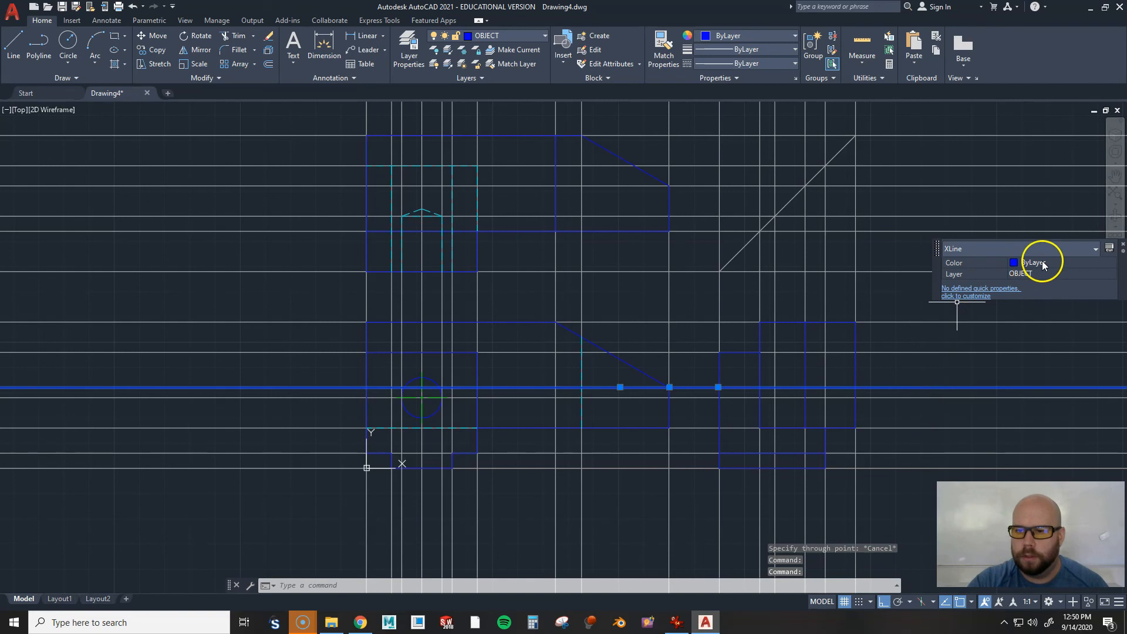
click(1044, 262)
click(1048, 261)
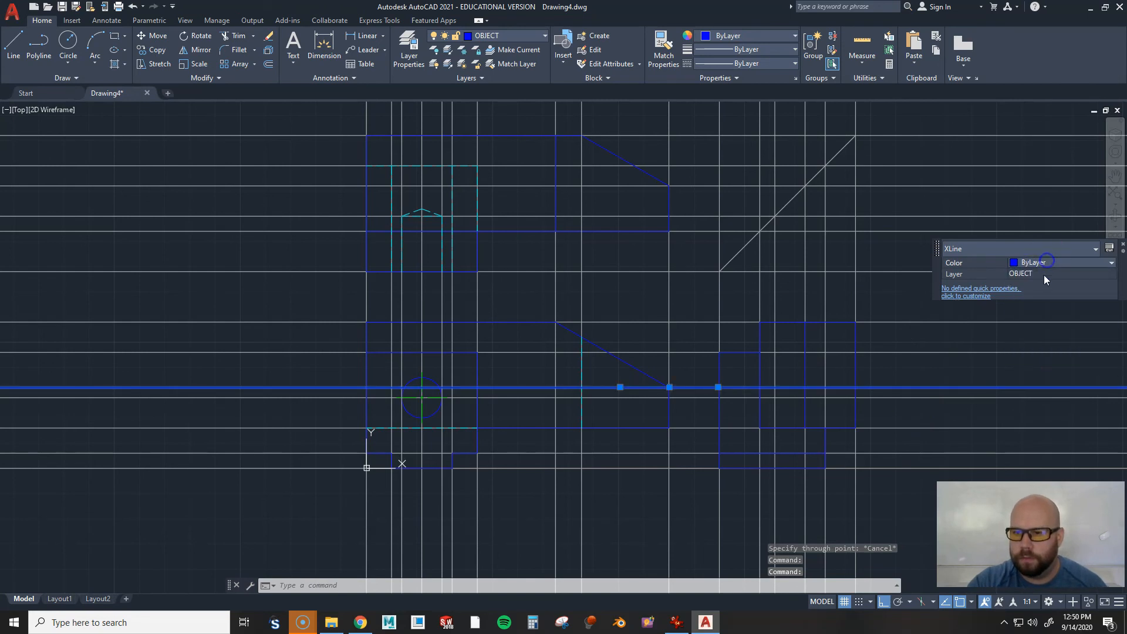
click(1042, 274)
click(1042, 273)
click(1038, 308)
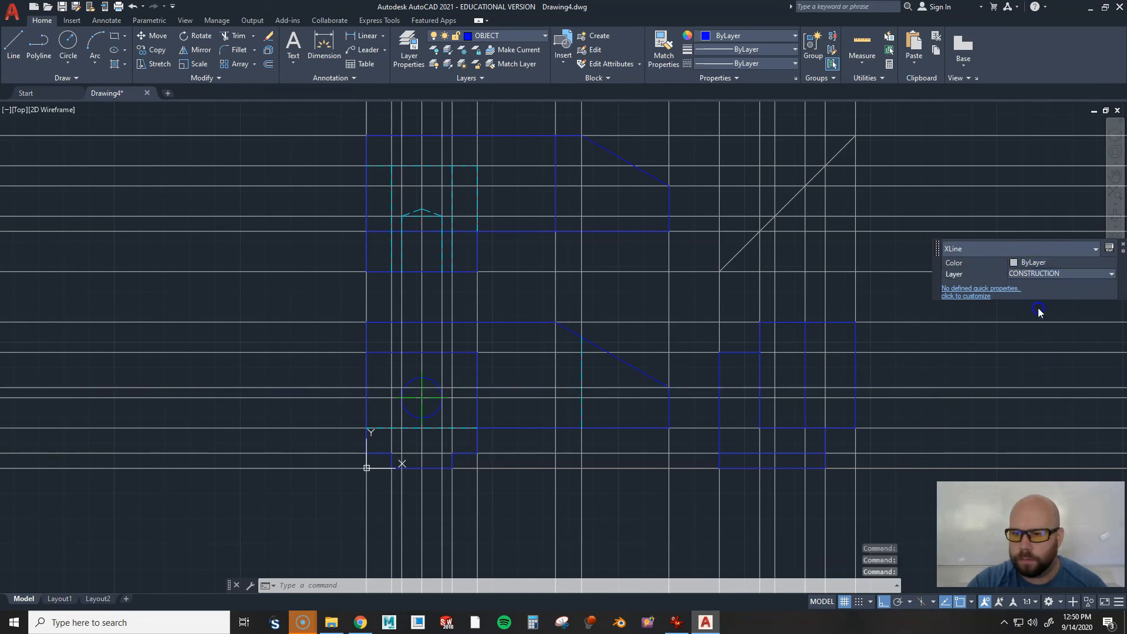
key(Escape)
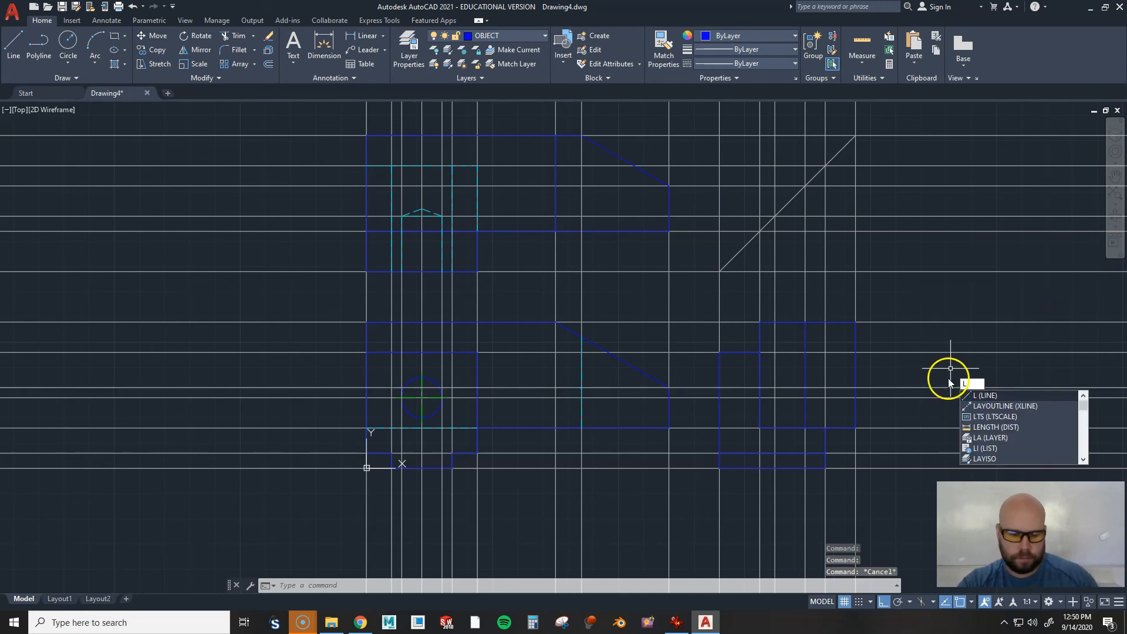
Draw a horizontal line across the side view's upper block, from its left edge to its right edge, level with the front slope's lower end
key(Return)
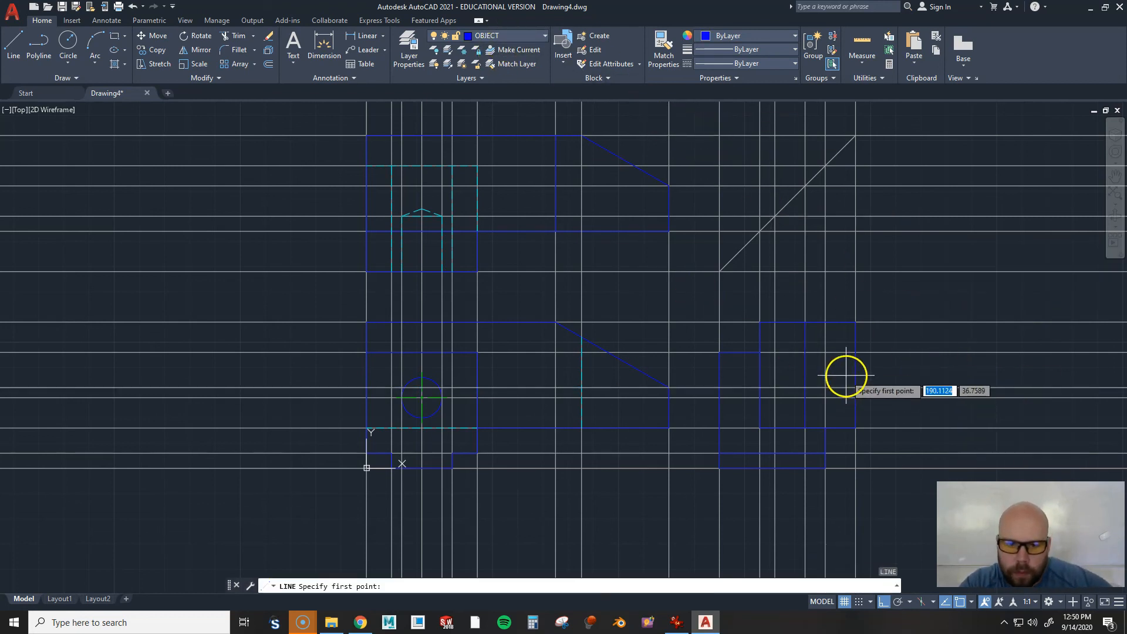
click(762, 388)
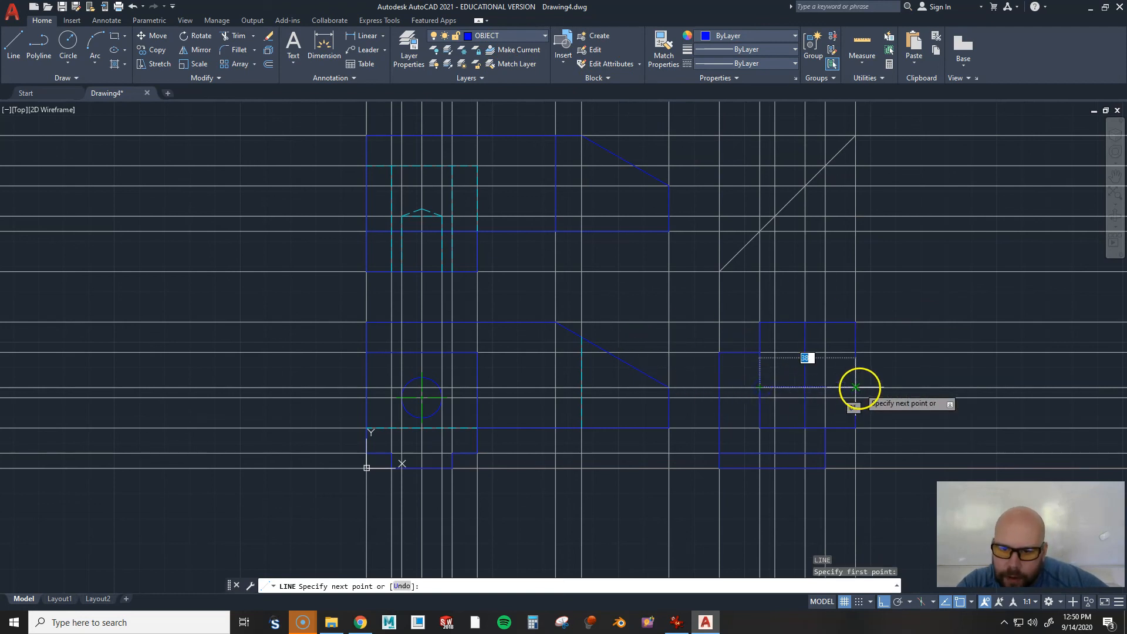
click(856, 387)
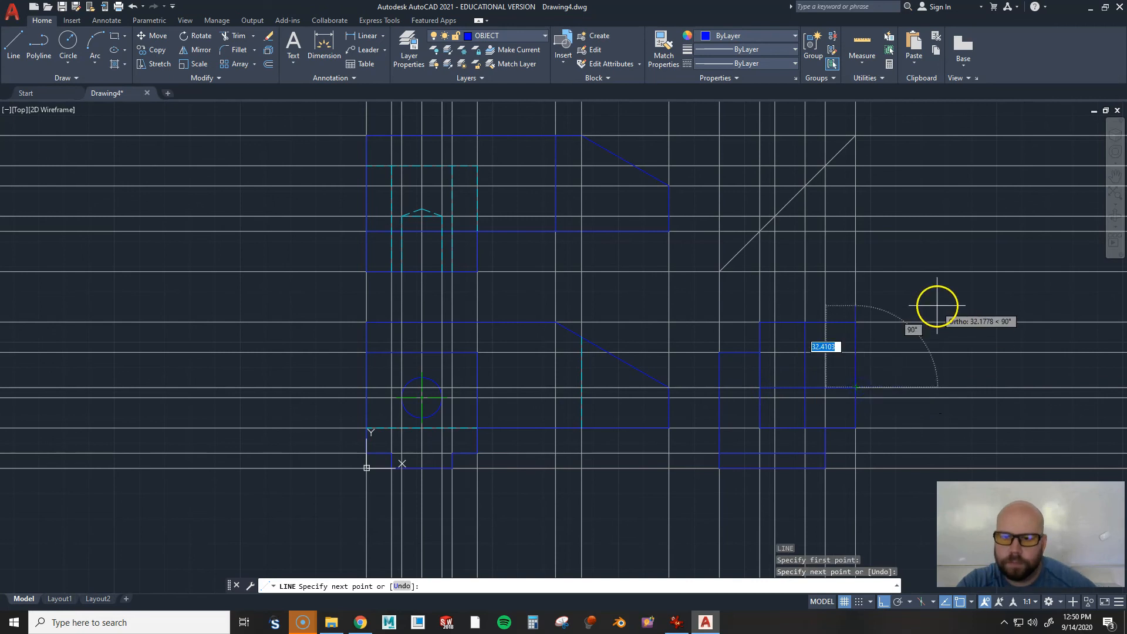
key(Return)
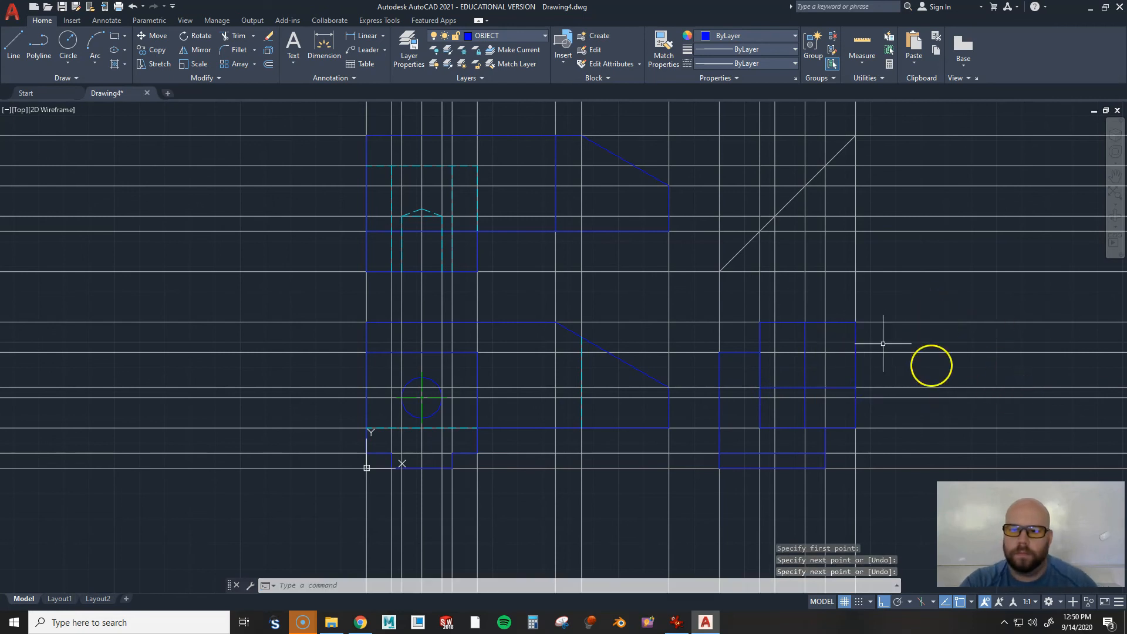
Turn off the CONSTRUCTION layer to examine the three views without construction lines, and turn it back on
click(485, 35)
click(435, 78)
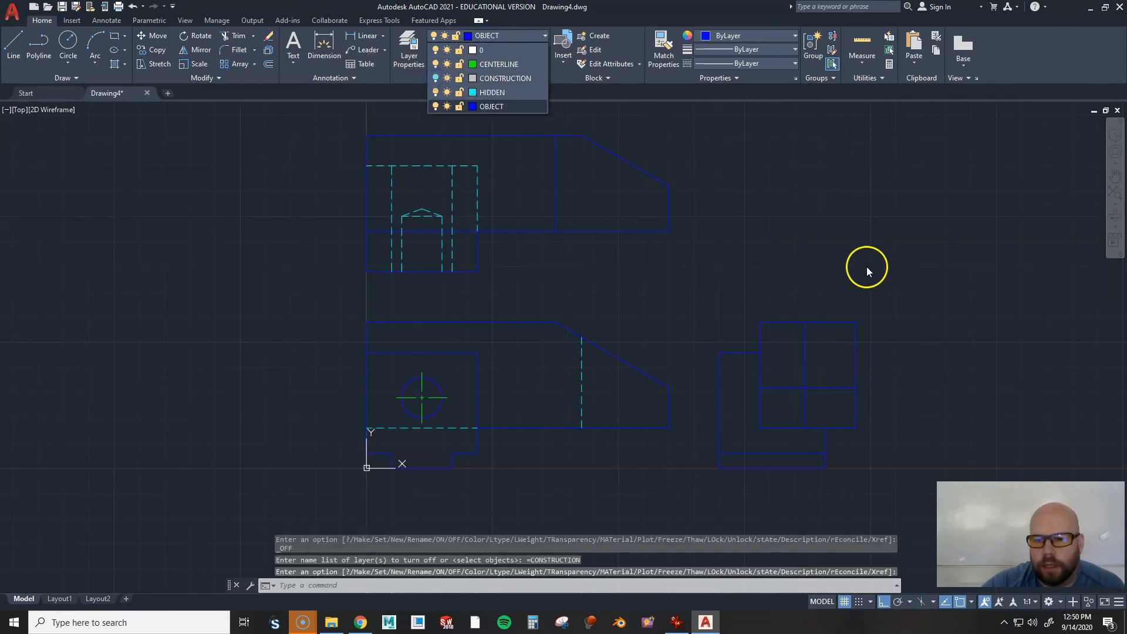
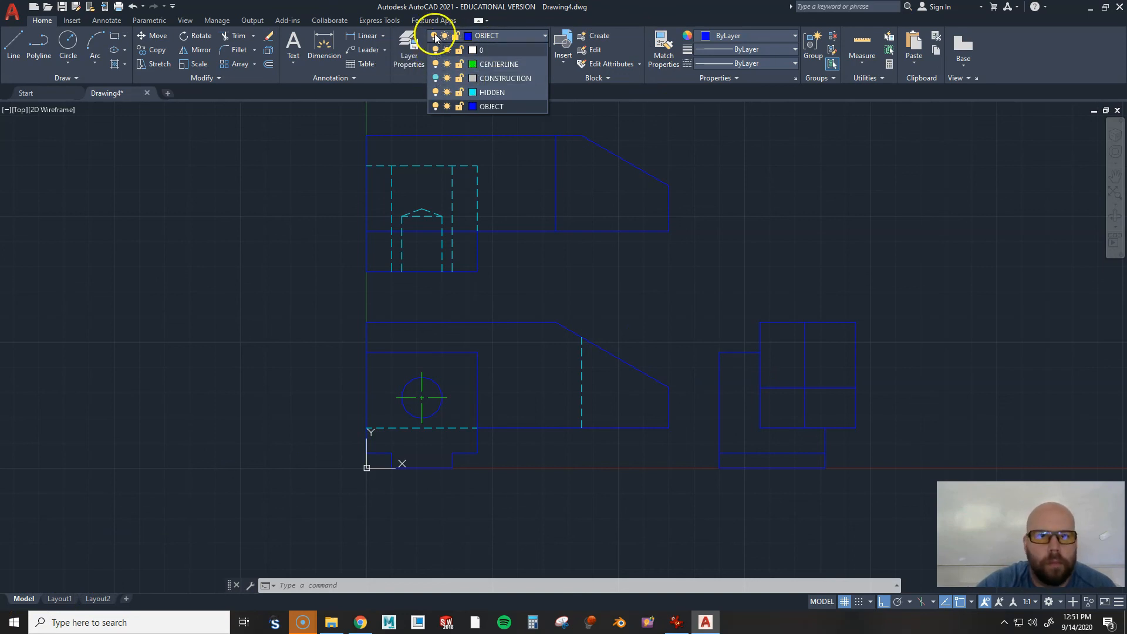
click(437, 79)
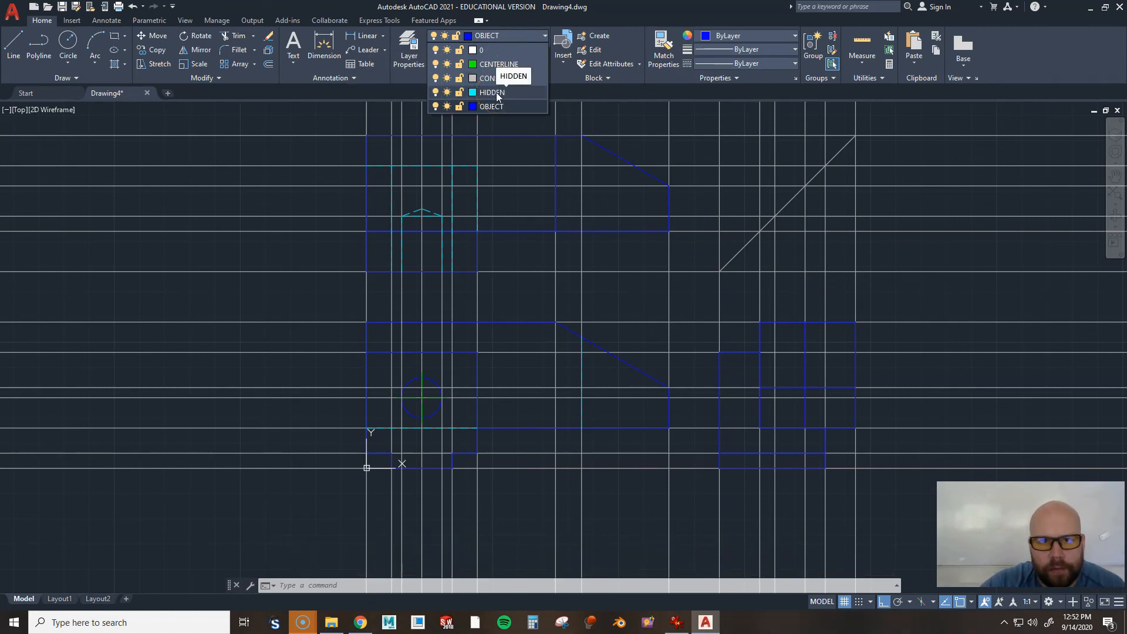
click(491, 78)
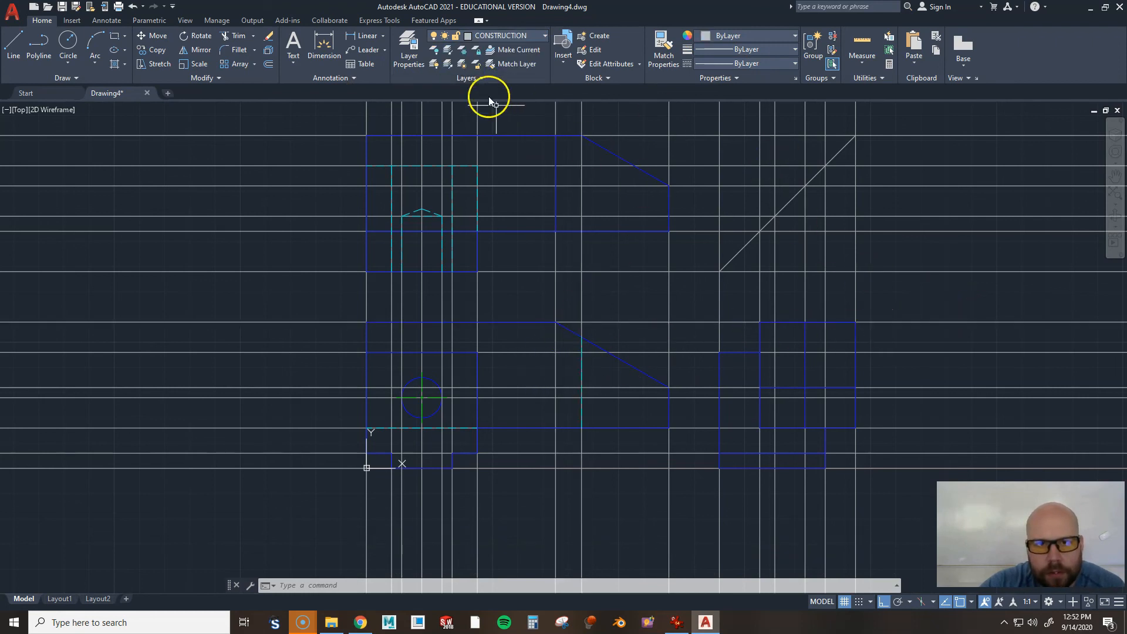
click(491, 35)
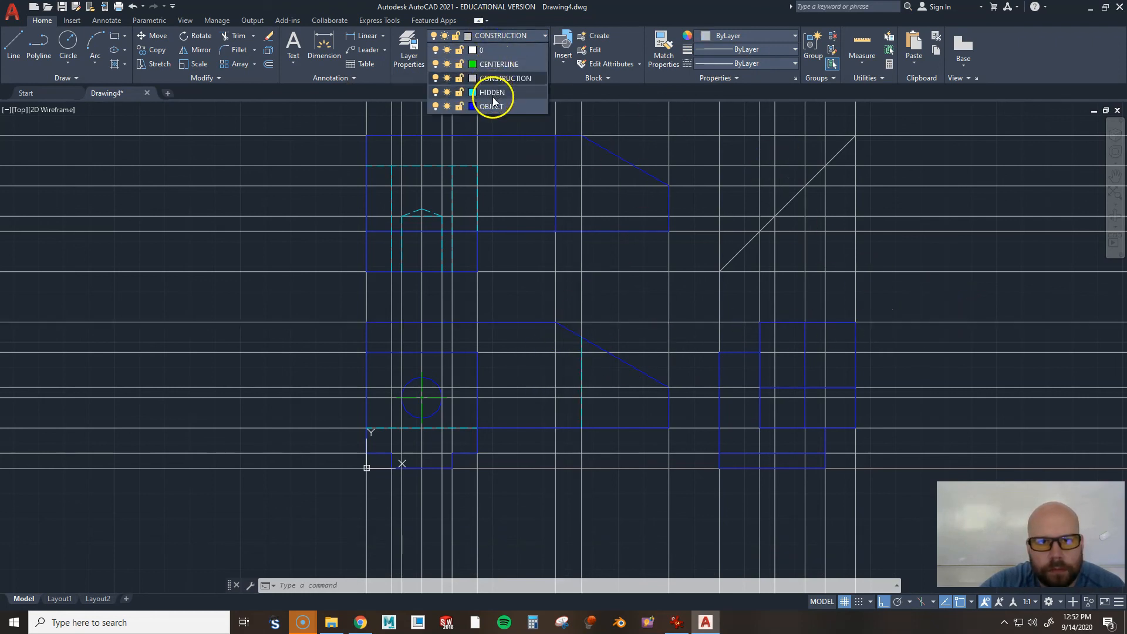
click(489, 106)
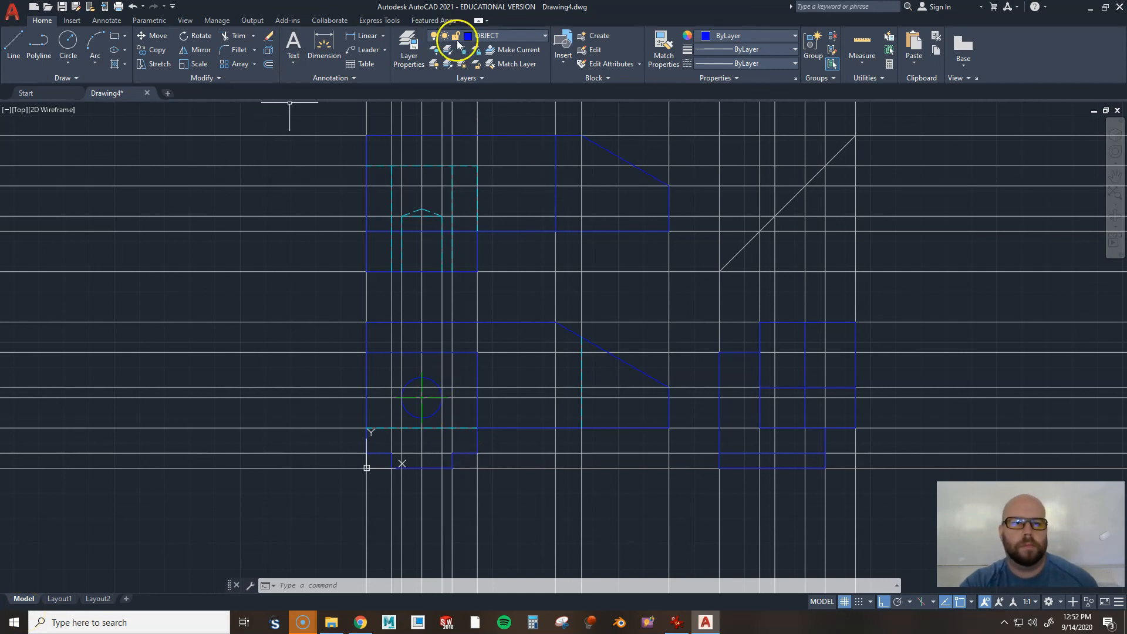
click(489, 37)
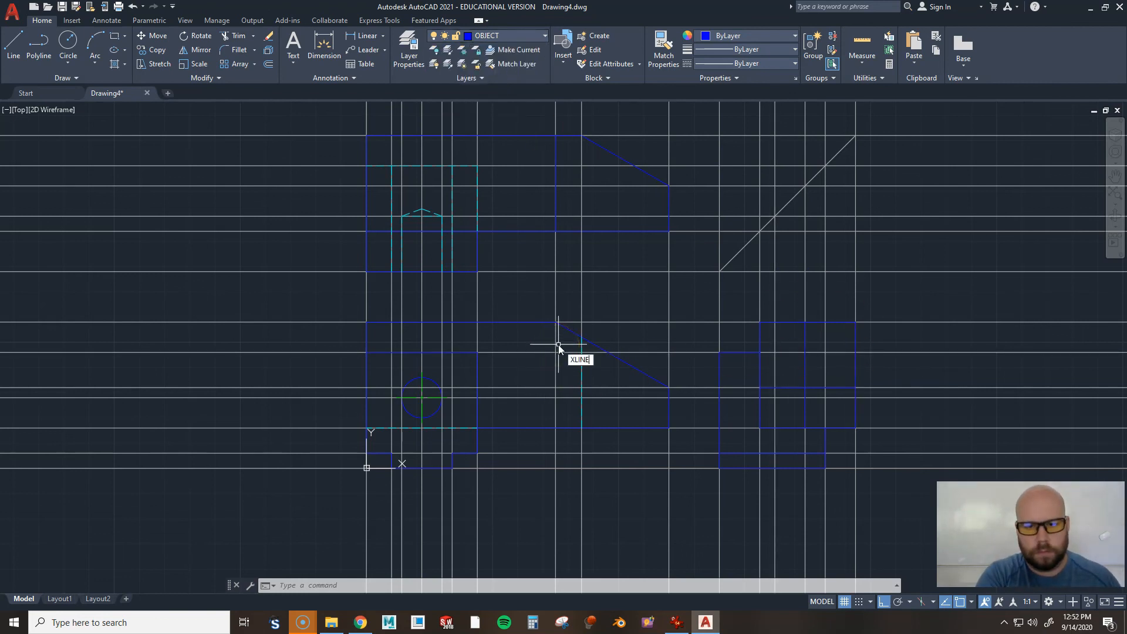
key(Return)
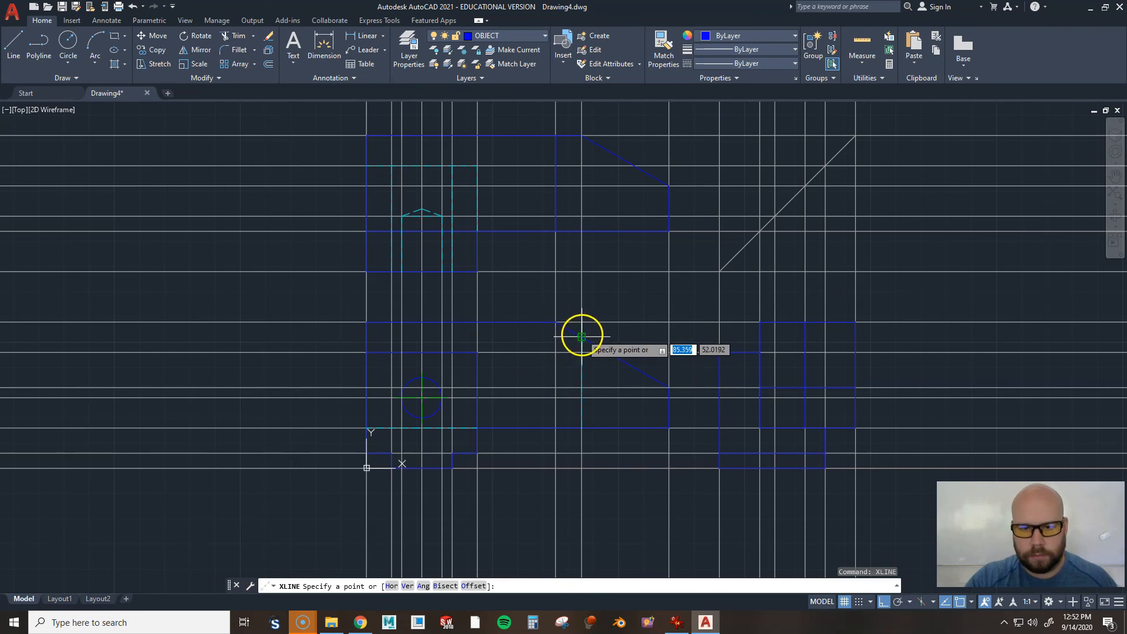
click(582, 337)
key(Escape)
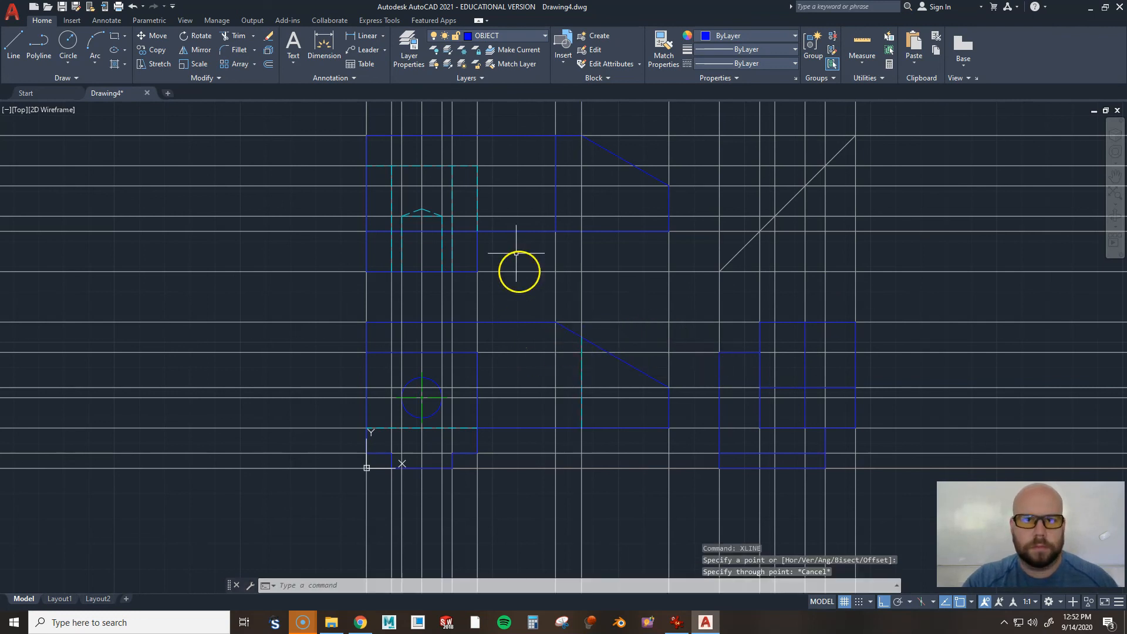
Make CONSTRUCTION the current layer and draw a horizontal construction line through the point where the front view's hidden line meets the sloped edge
click(519, 37)
click(503, 68)
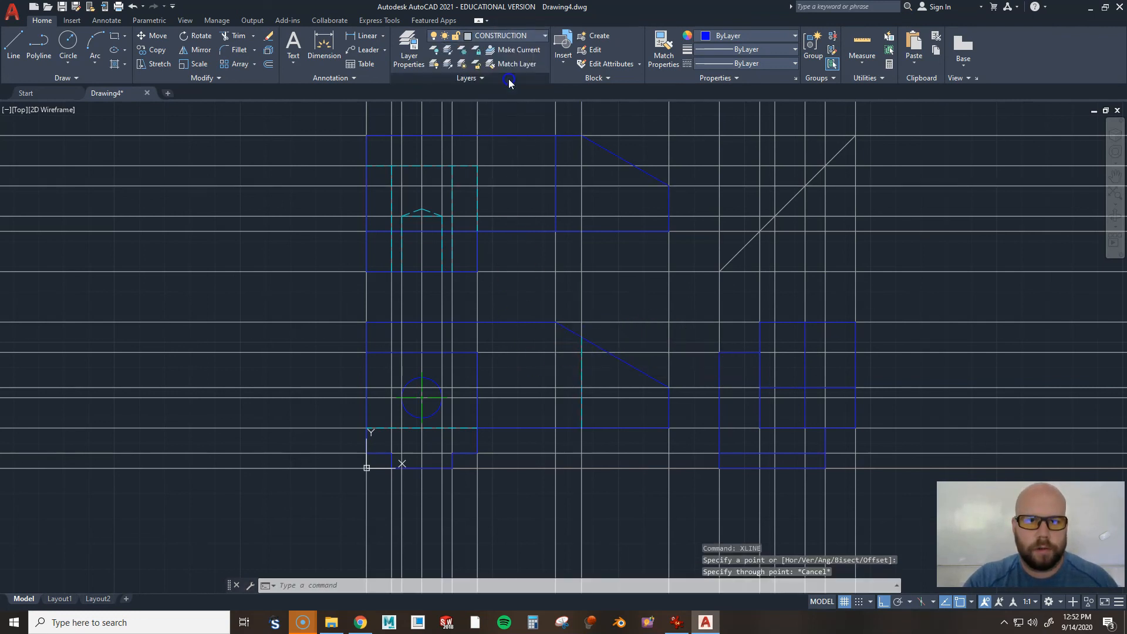
key(Return)
click(586, 336)
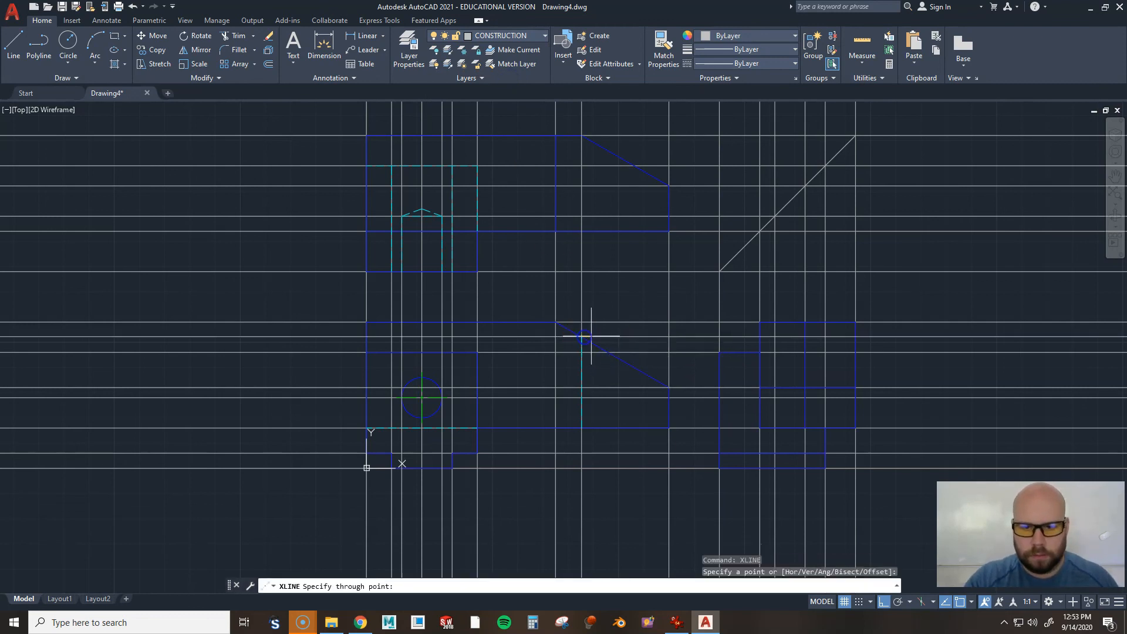
click(890, 234)
key(Return)
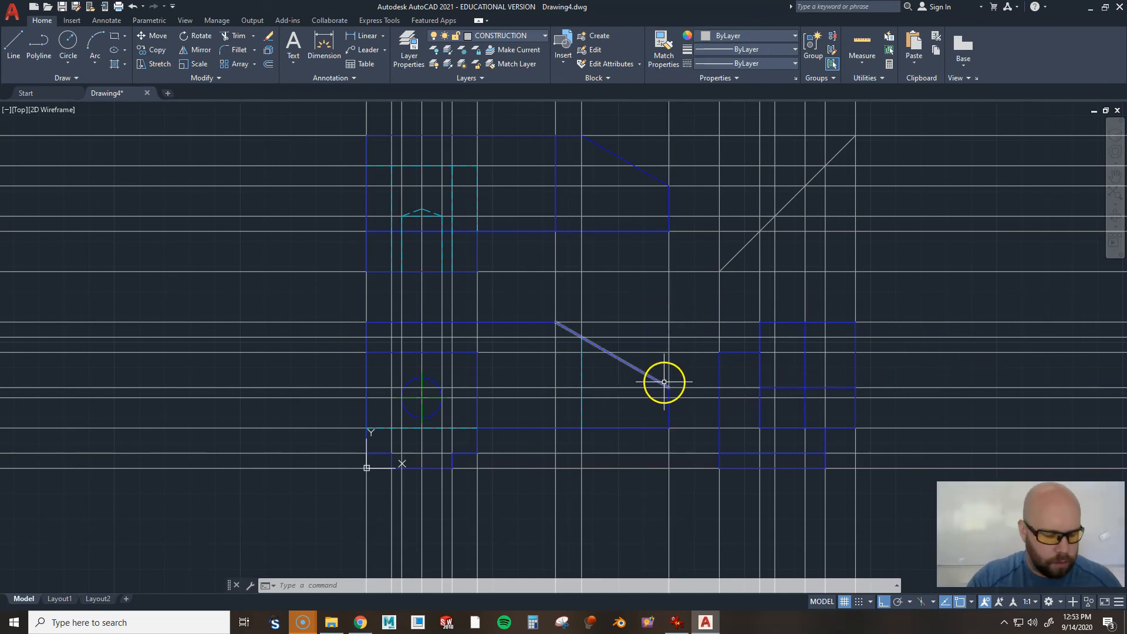
On the OBJECT layer, draw a horizontal line across the side view's upper block, level with the hidden line's top end in the front view
click(526, 36)
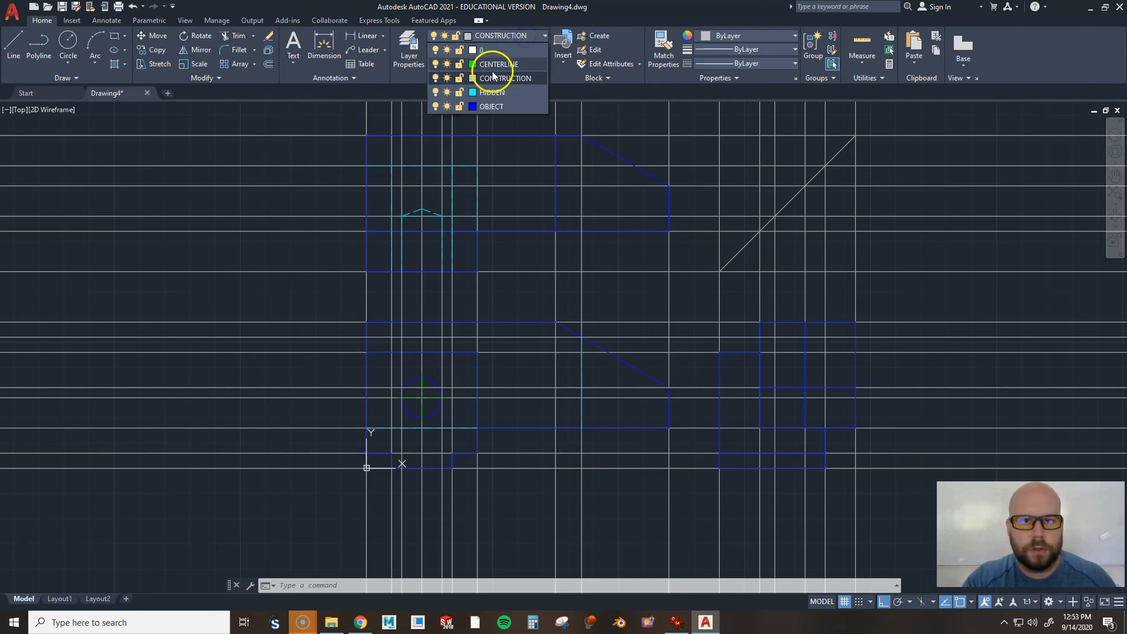
click(493, 102)
text(l)
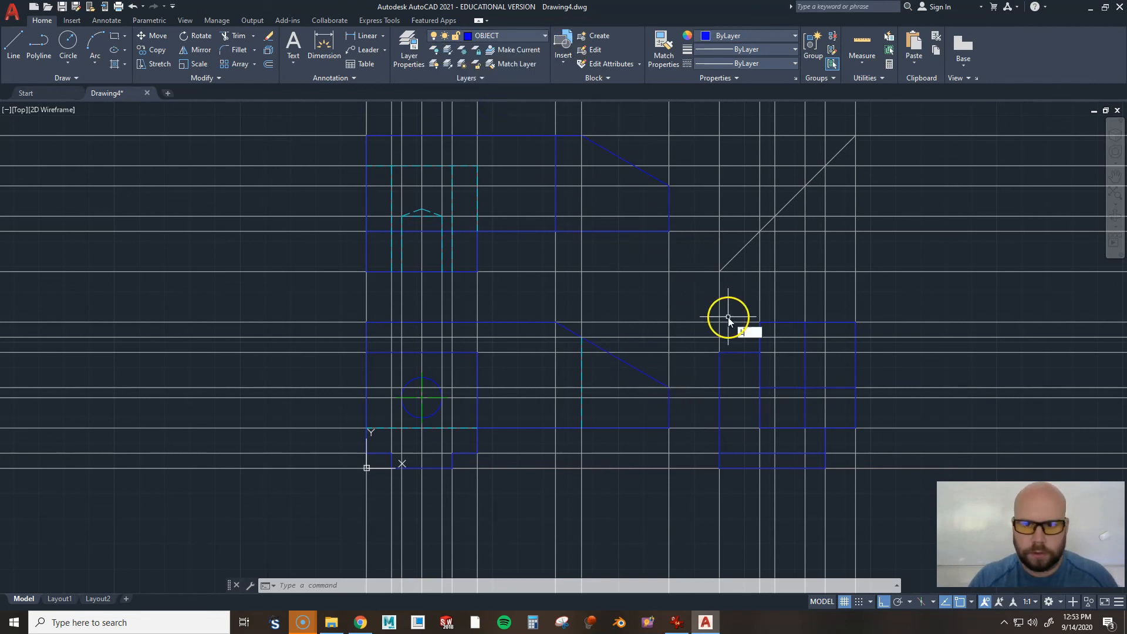
key(Return)
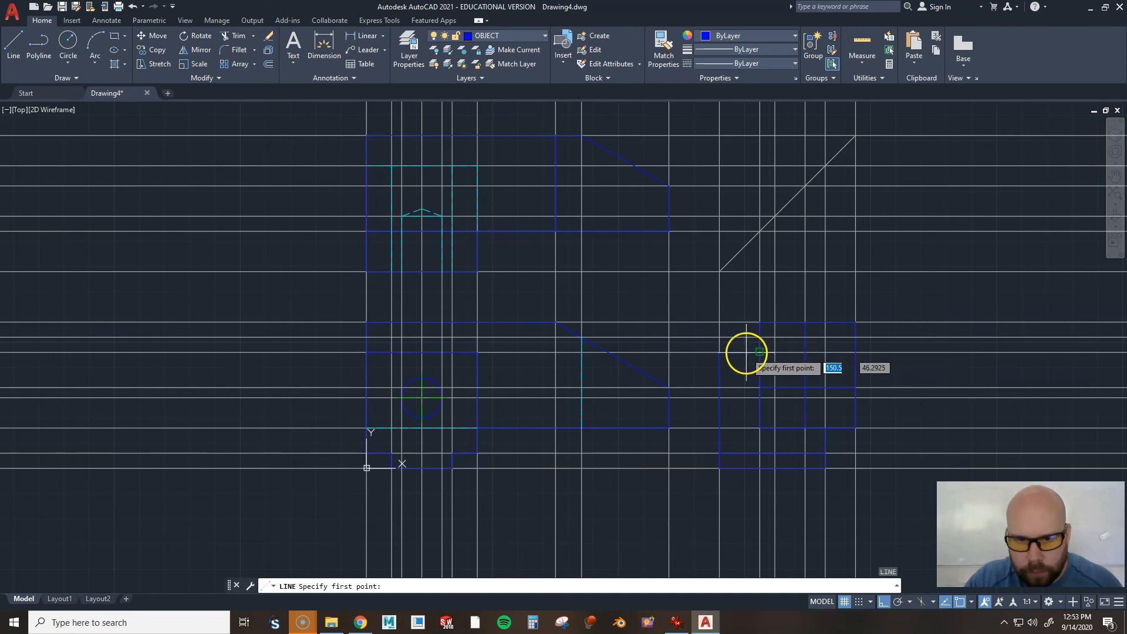
click(855, 336)
key(Escape)
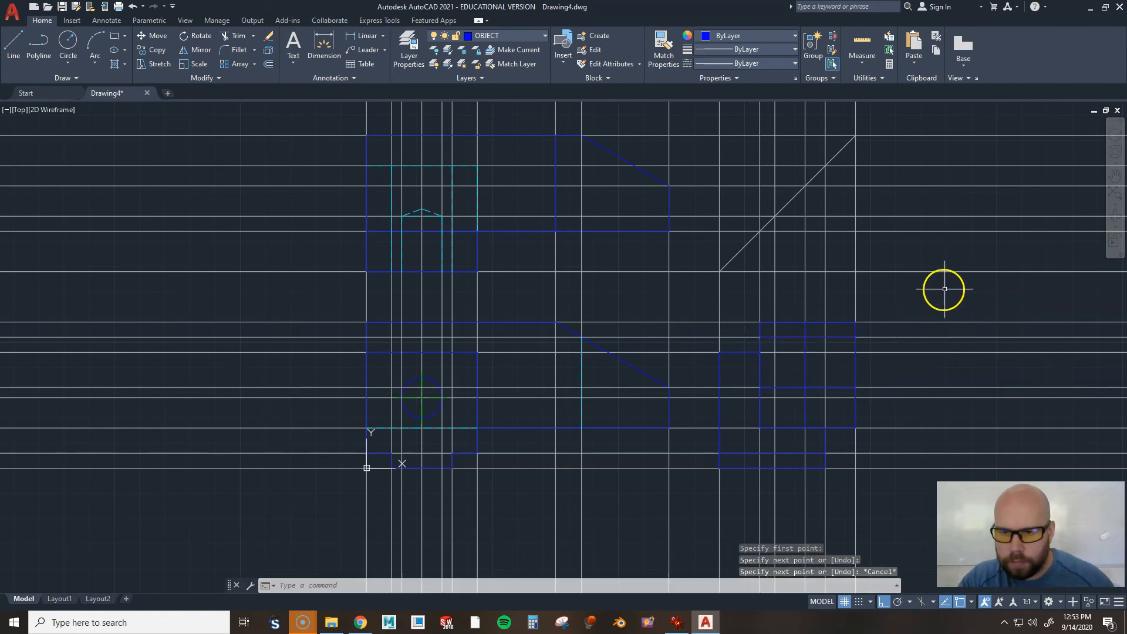
Make CONSTRUCTION the current layer and draw a horizontal construction line through the top of the front view's circle
click(503, 38)
click(498, 79)
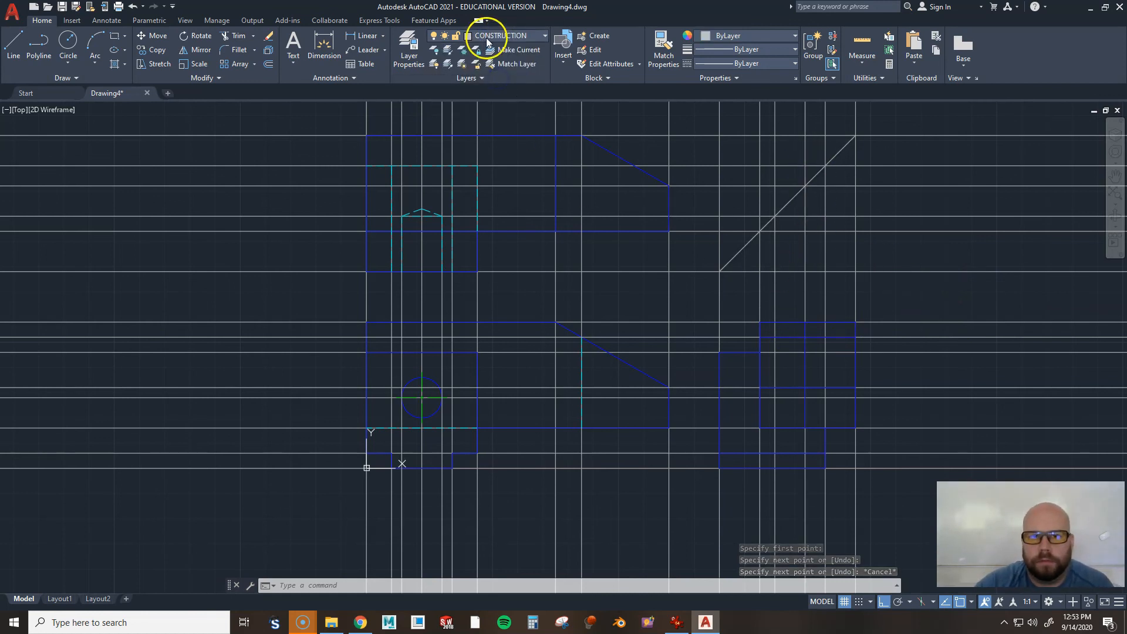
click(487, 35)
click(482, 79)
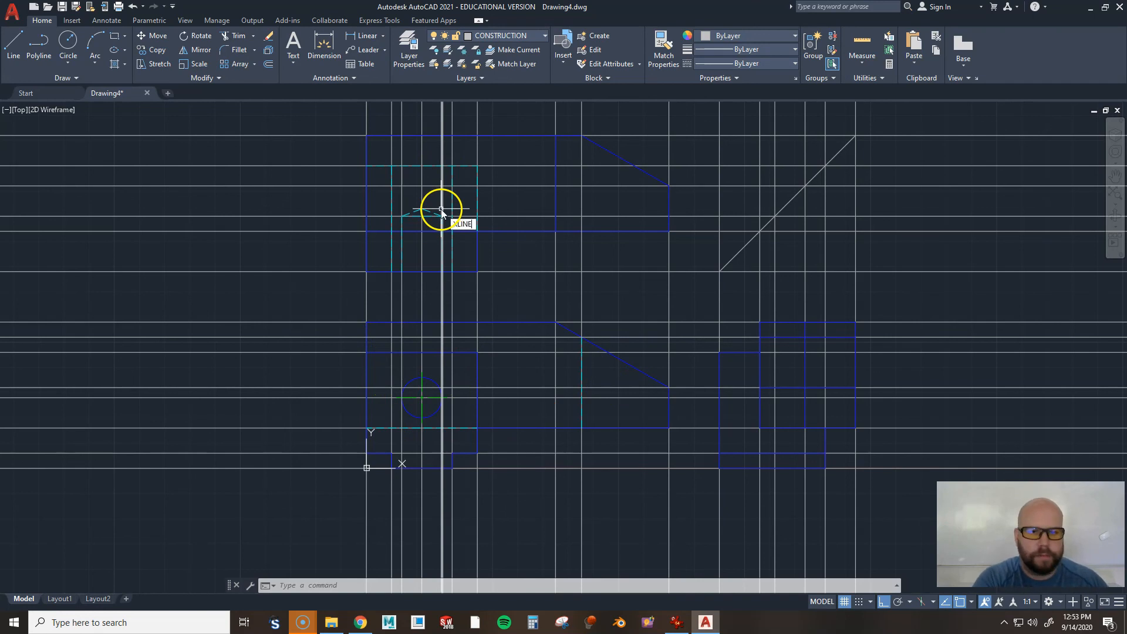
key(Return)
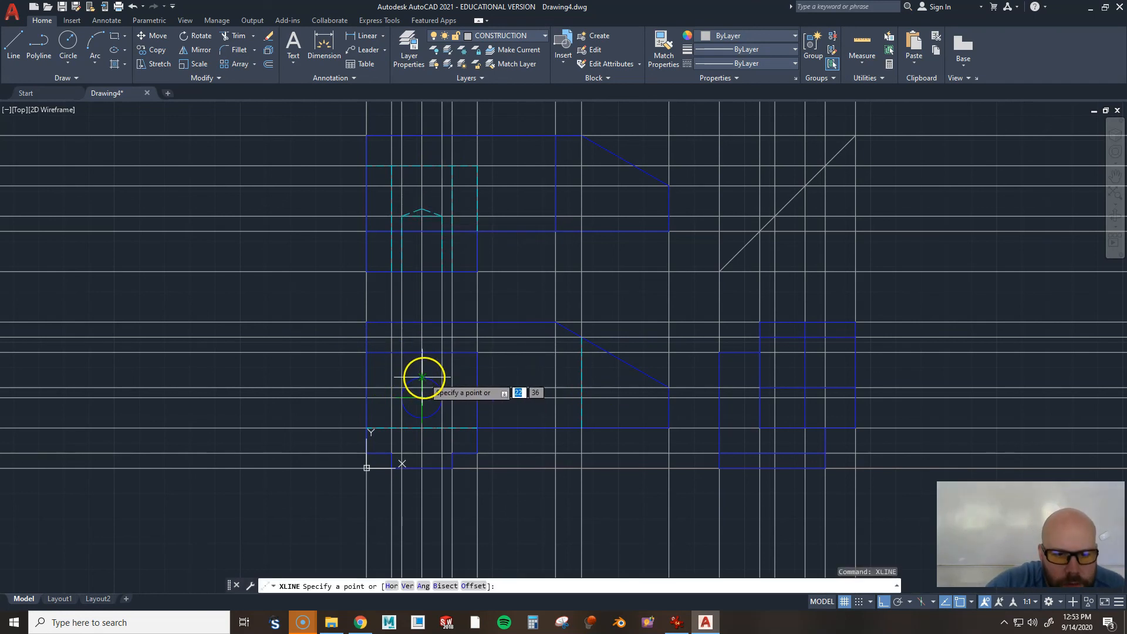
click(453, 378)
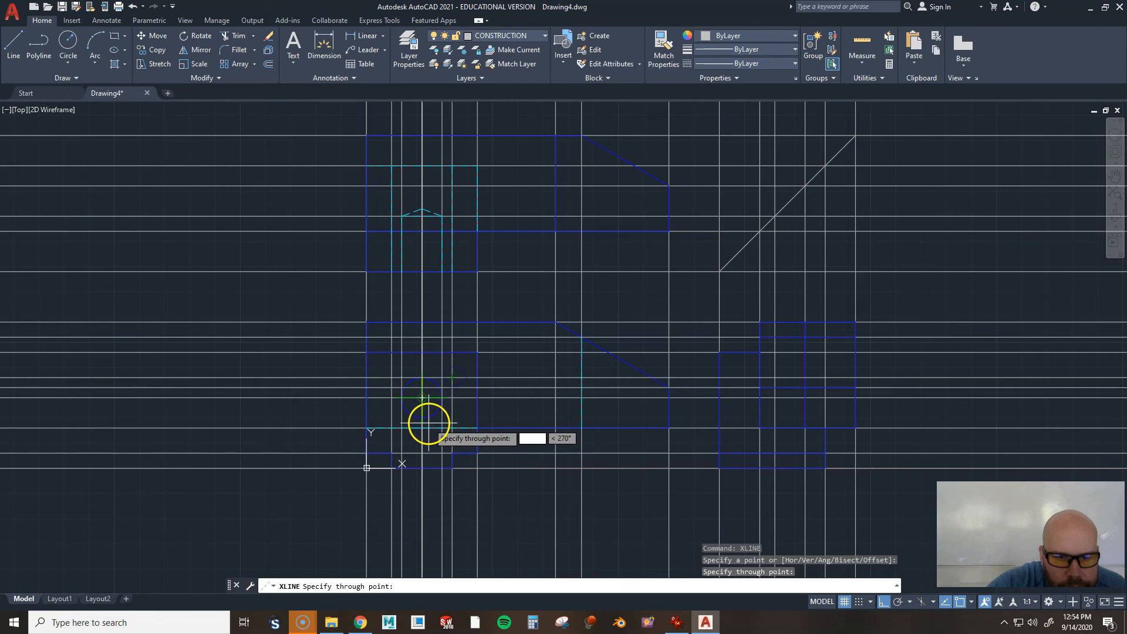
key(Return)
Try to draw a horizontal construction line from the bottom of the front view's circle, and undo it
key(Return)
click(422, 418)
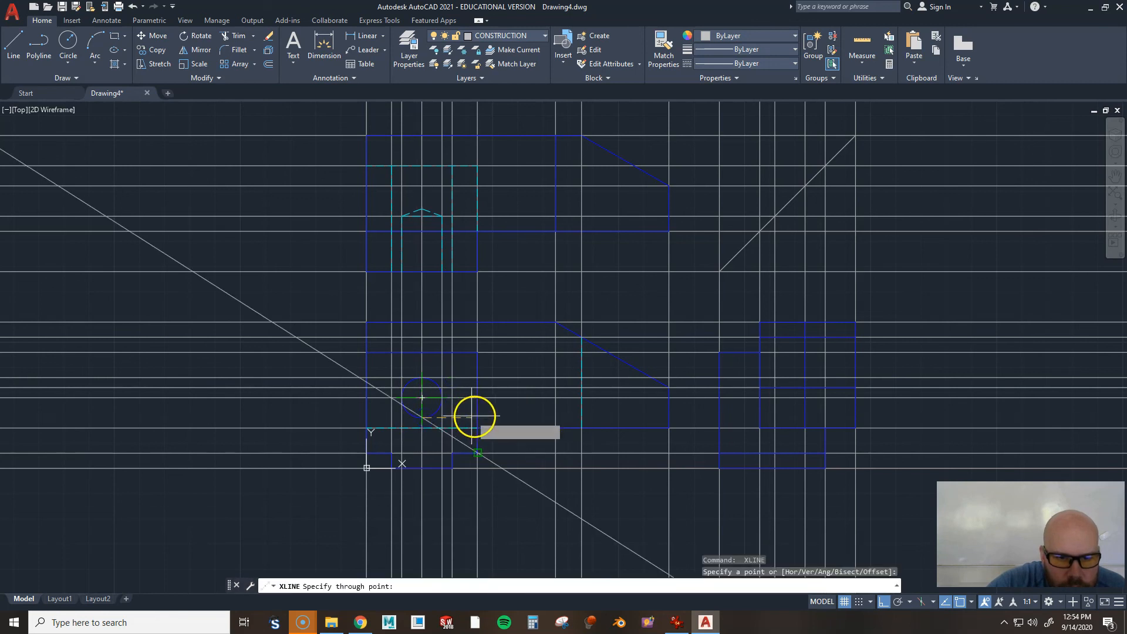
click(473, 415)
key(ctrl+z)
key(ctrl+z)
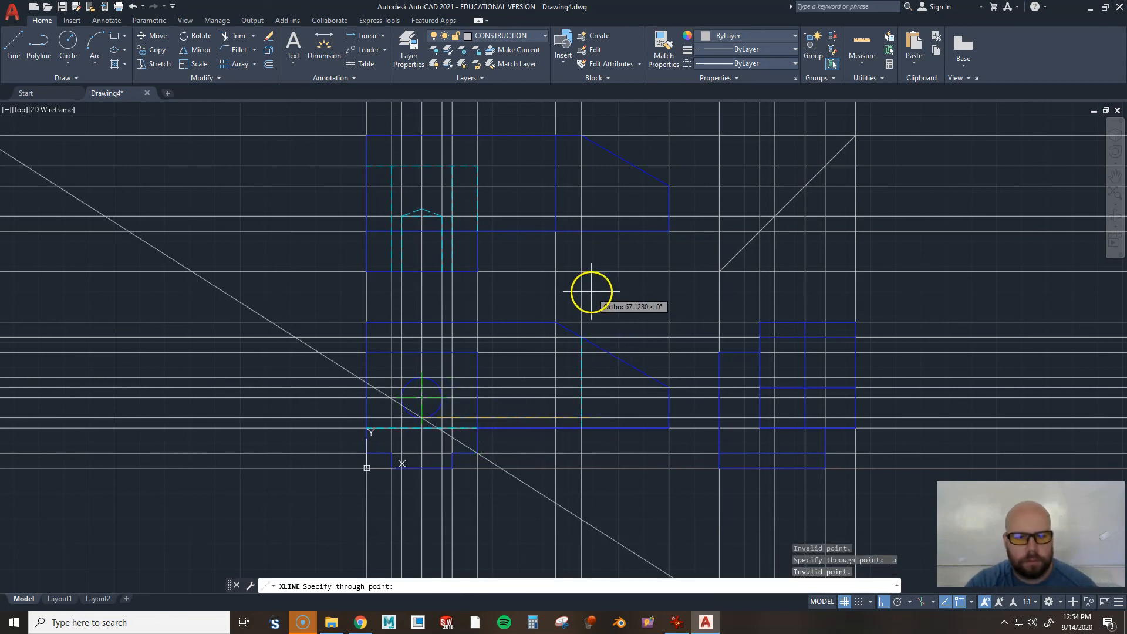
key(Escape)
key(ctrl+z)
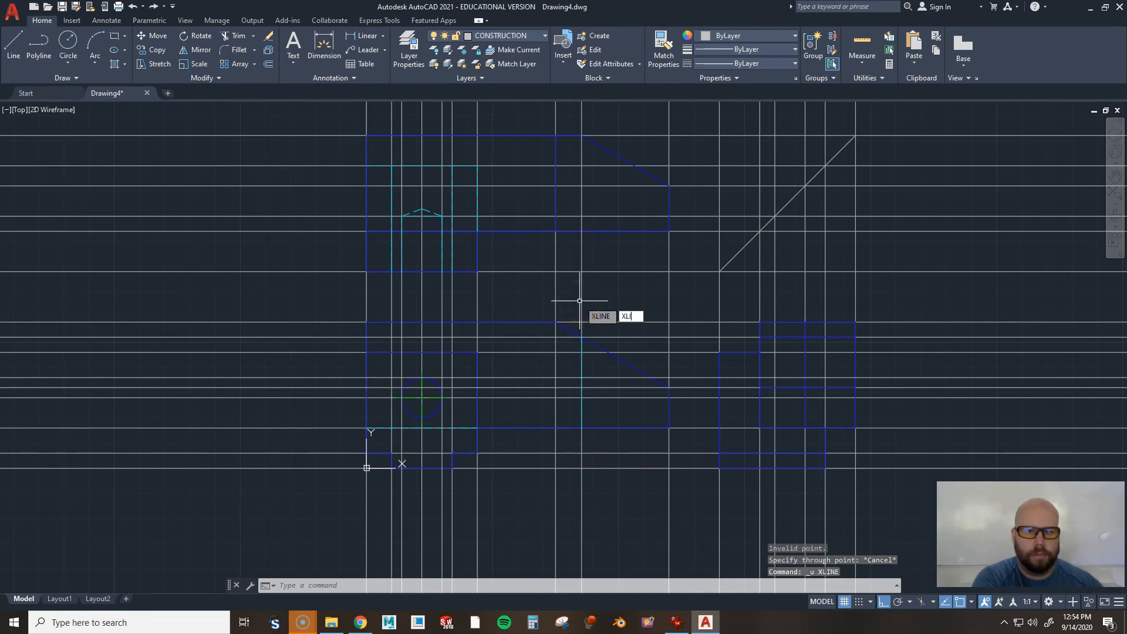
Draw a horizontal construction line through the bottom of the front view's circle, and make HIDDEN the current layer
text(XLI)
key(Return)
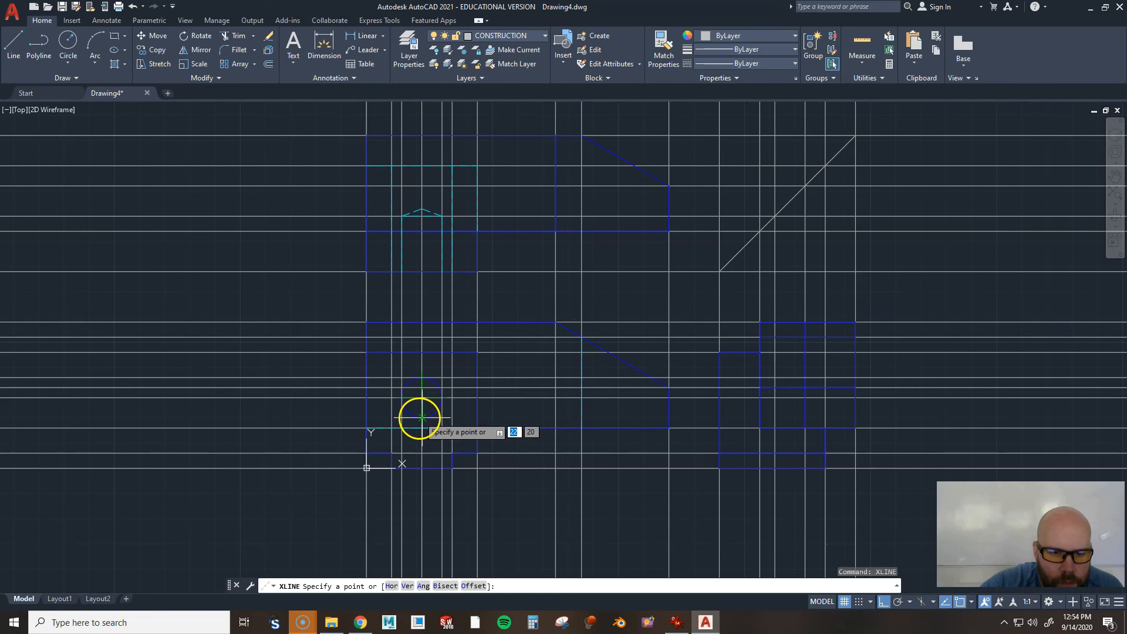
click(422, 417)
click(504, 415)
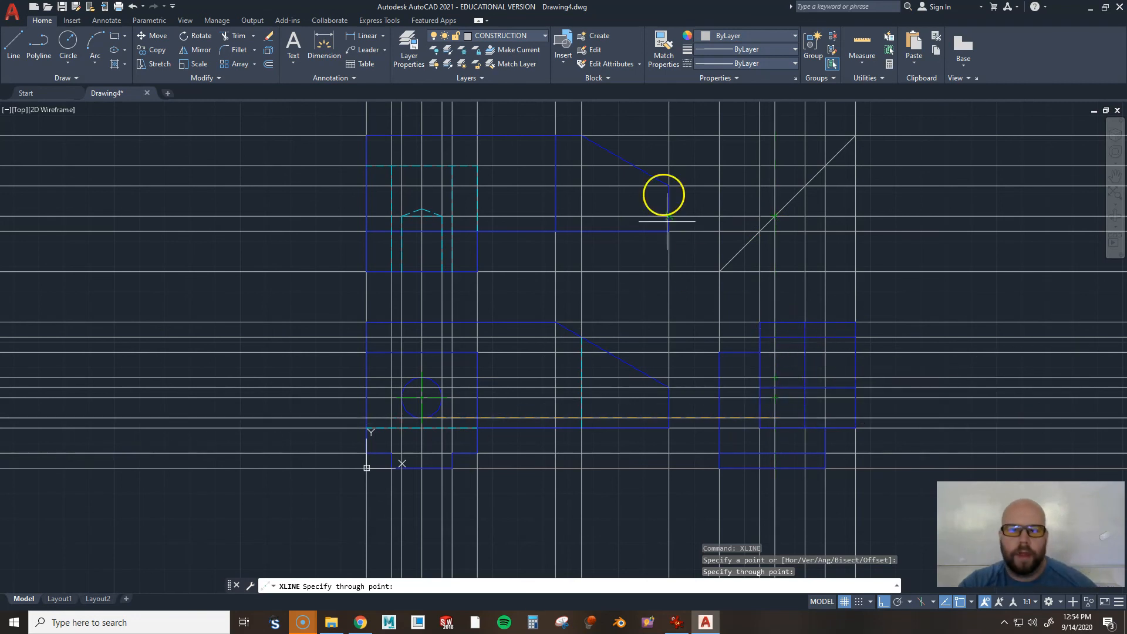
click(487, 35)
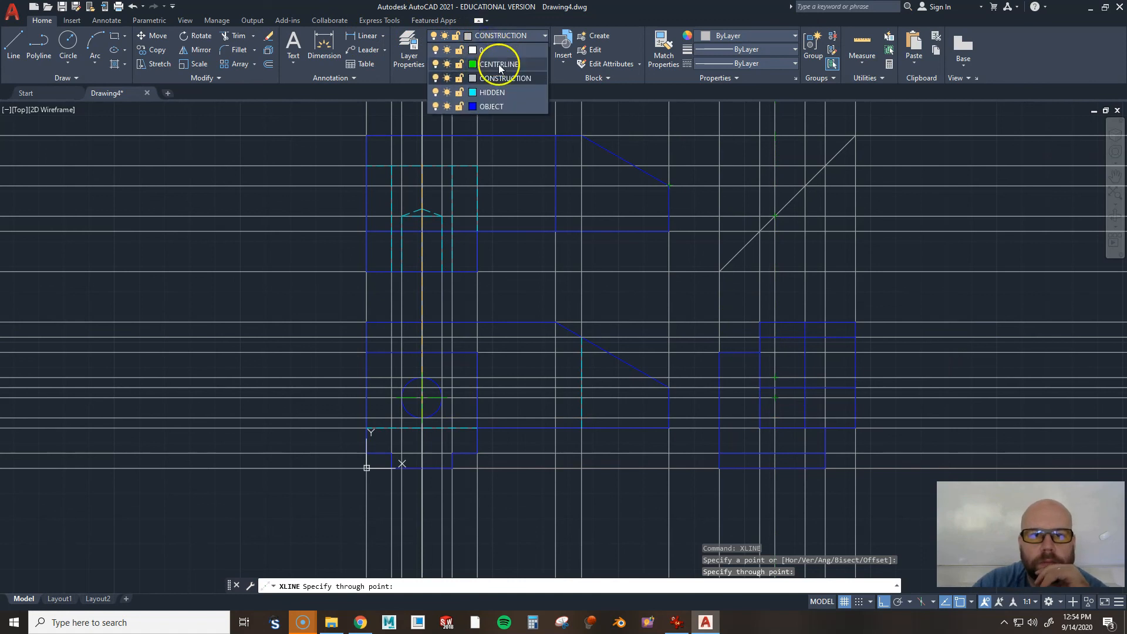
click(499, 92)
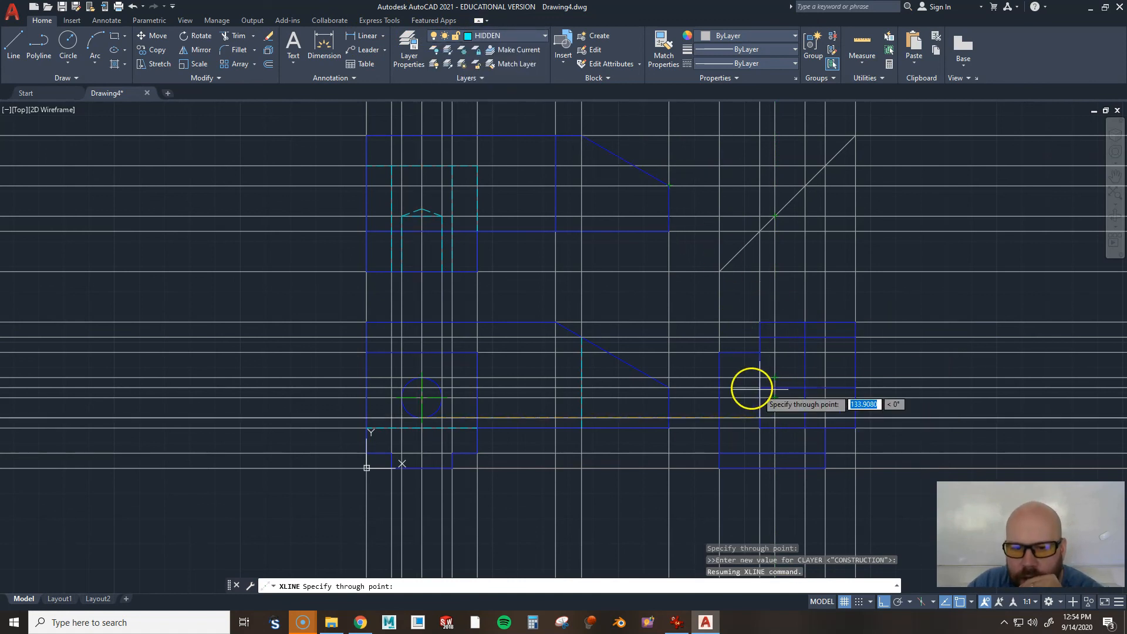
Close the construction line command and erase the stray slanted construction line crossing the front and side views
click(720, 377)
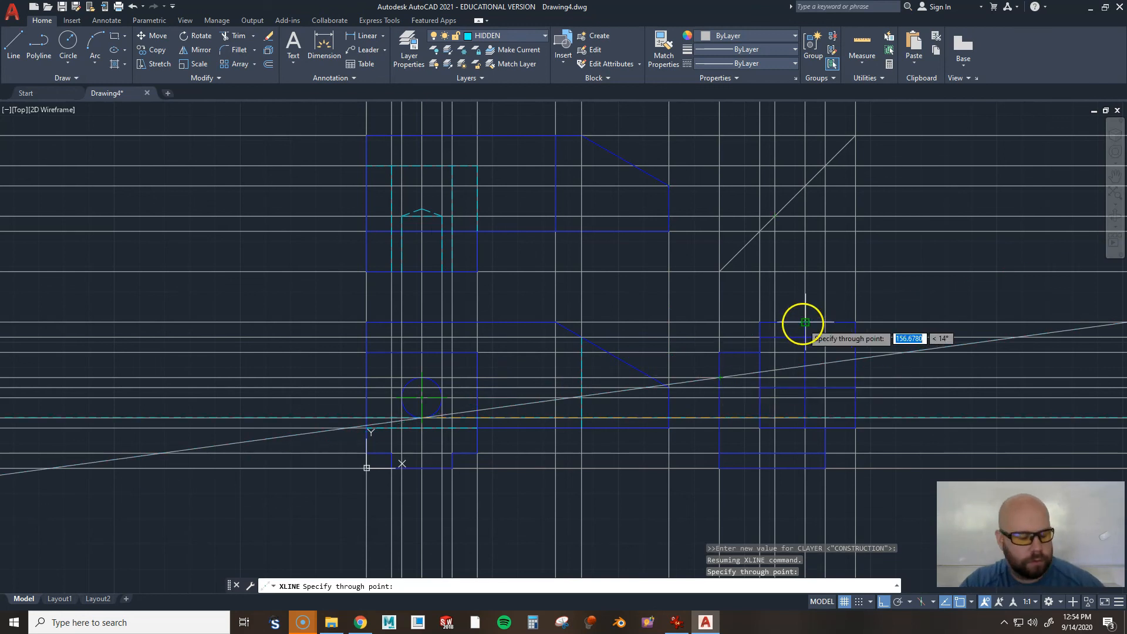
key(Escape)
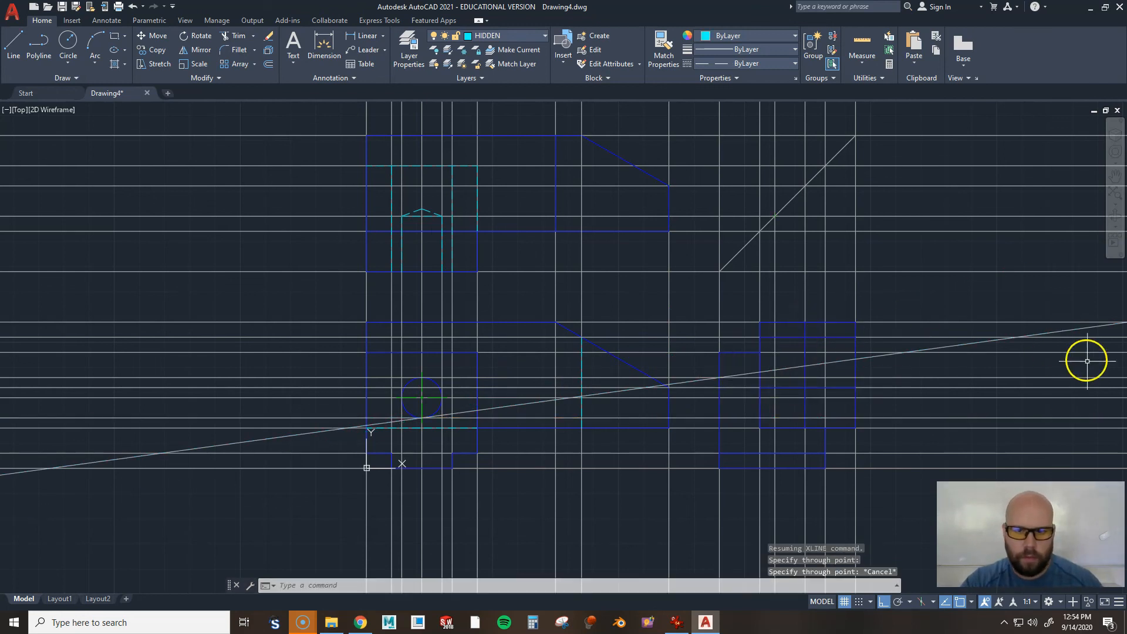
key(l)
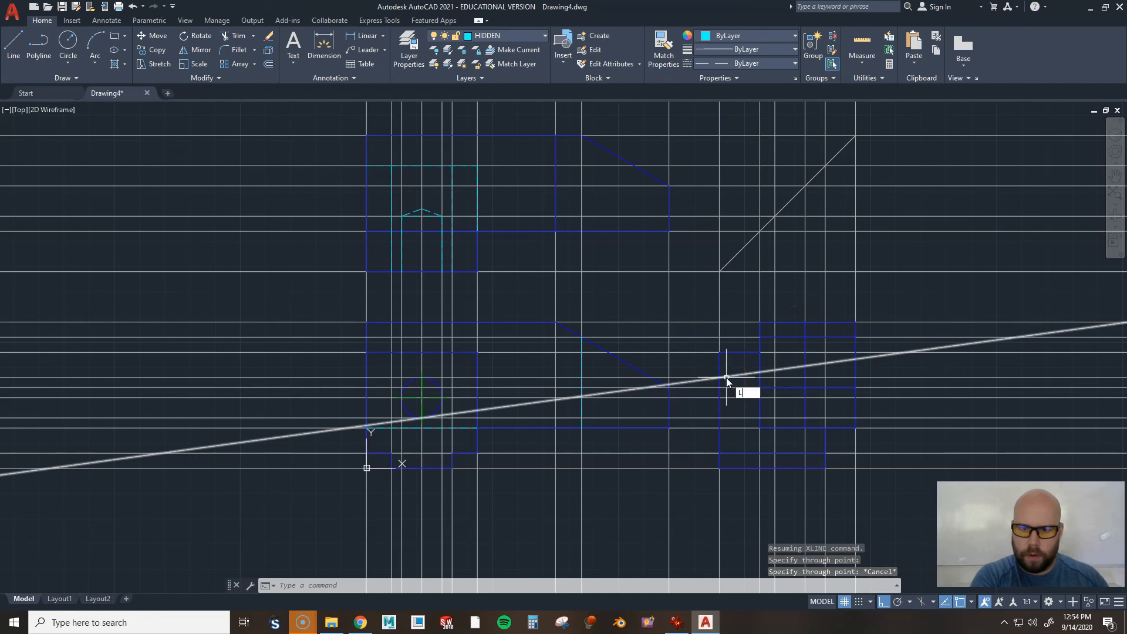
key(Return)
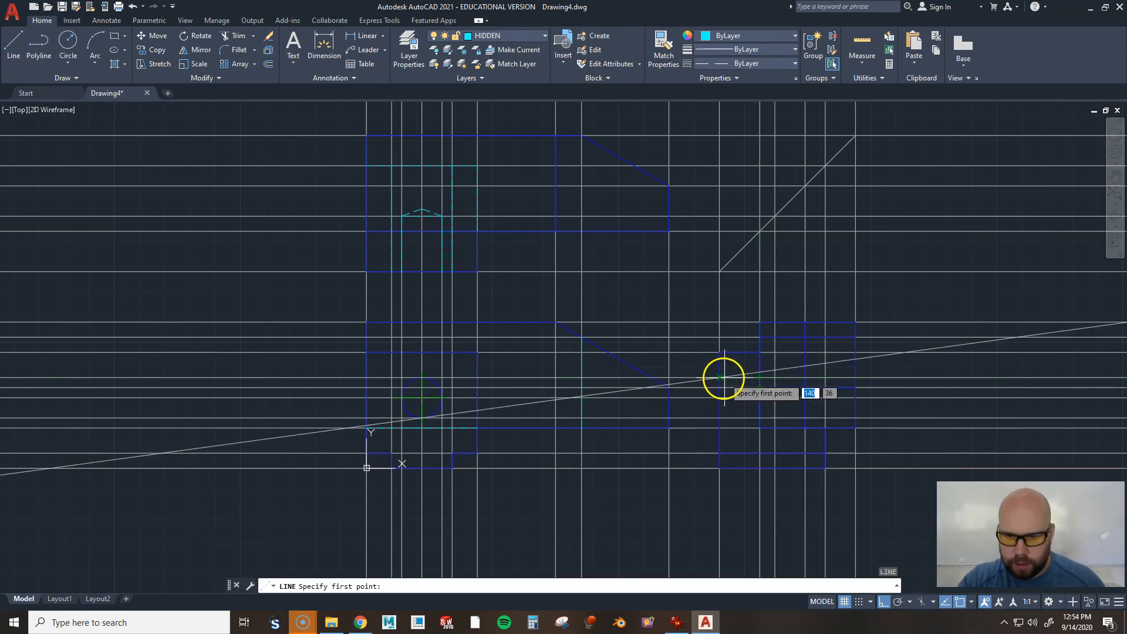
key(Escape)
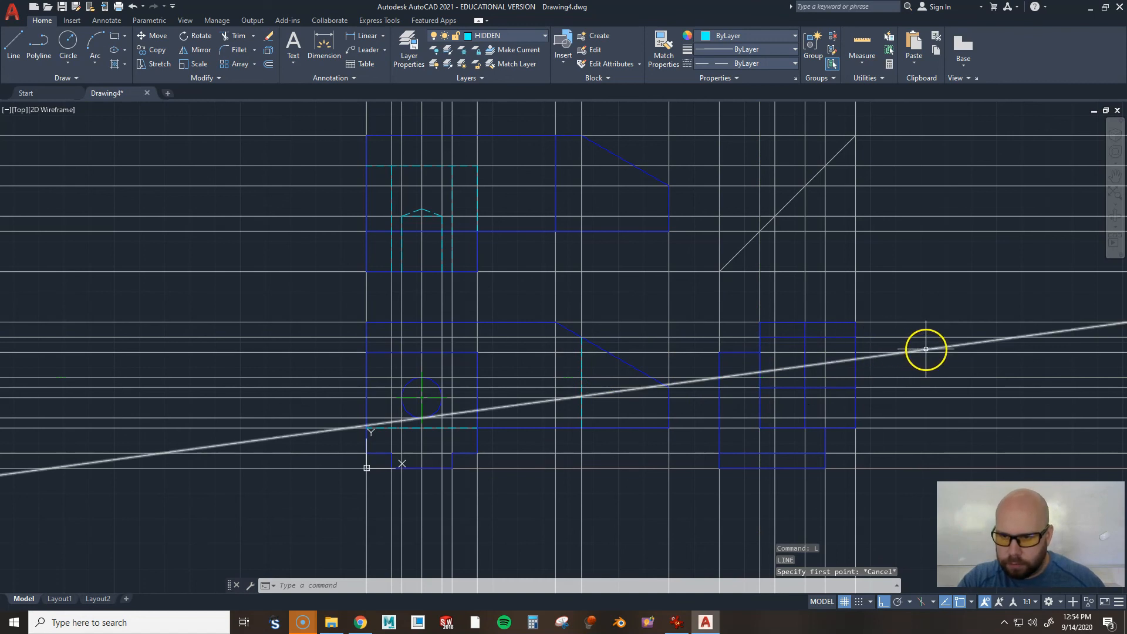
click(916, 352)
key(e)
key(Return)
Draw the hole's three-sided hidden outline in the side view, 22 mm deep from the left edge, between the circle's projected top and bottom
key(l)
key(Return)
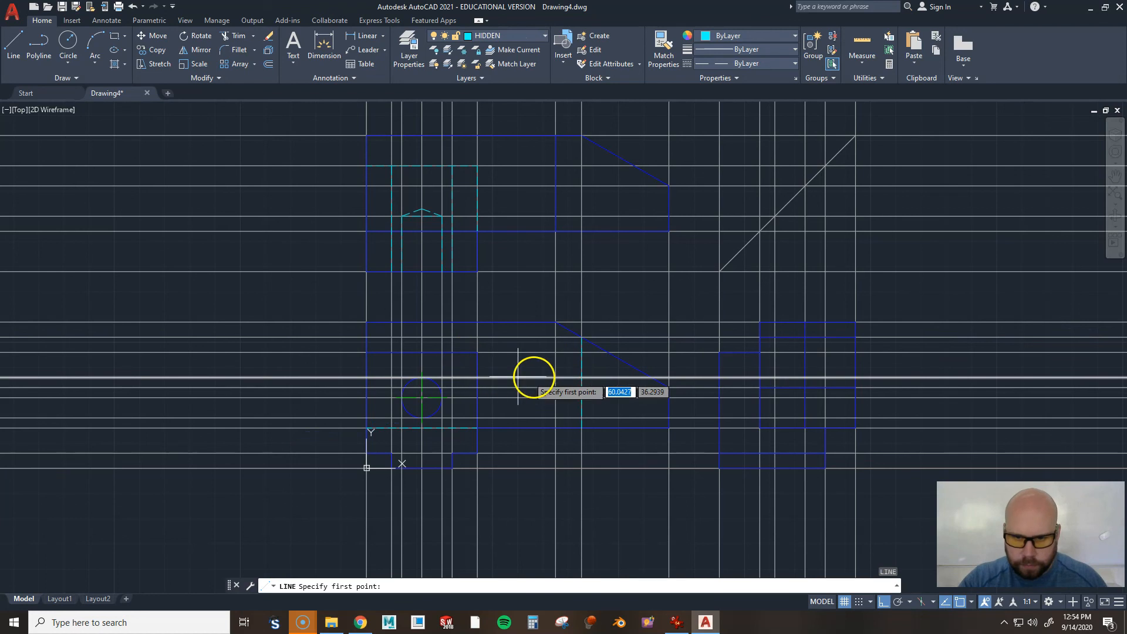
click(720, 380)
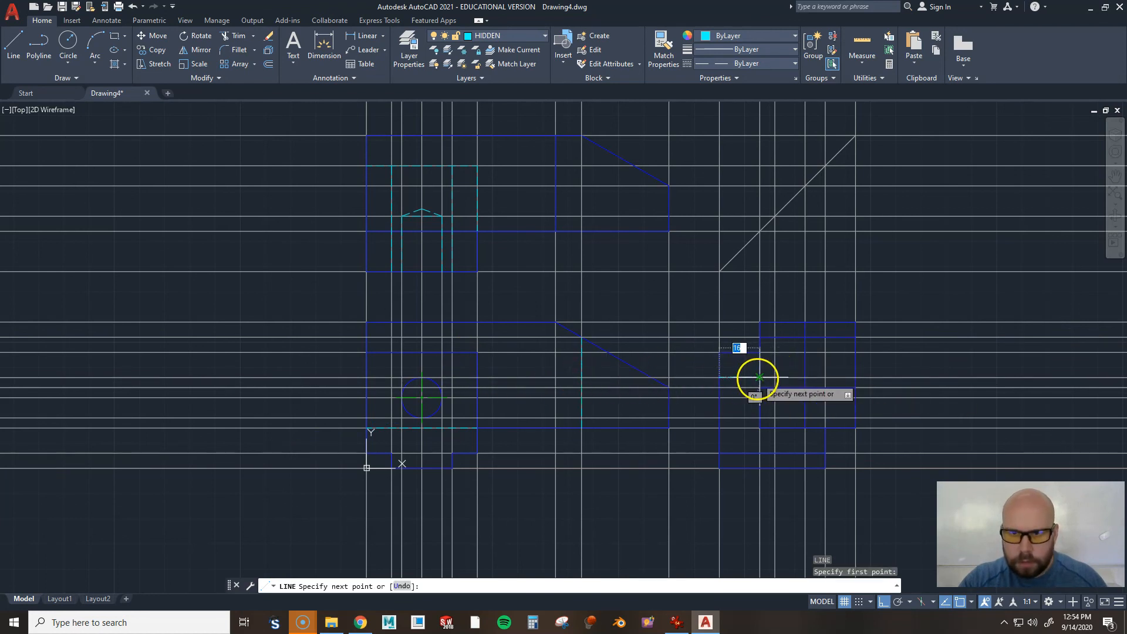
click(760, 377)
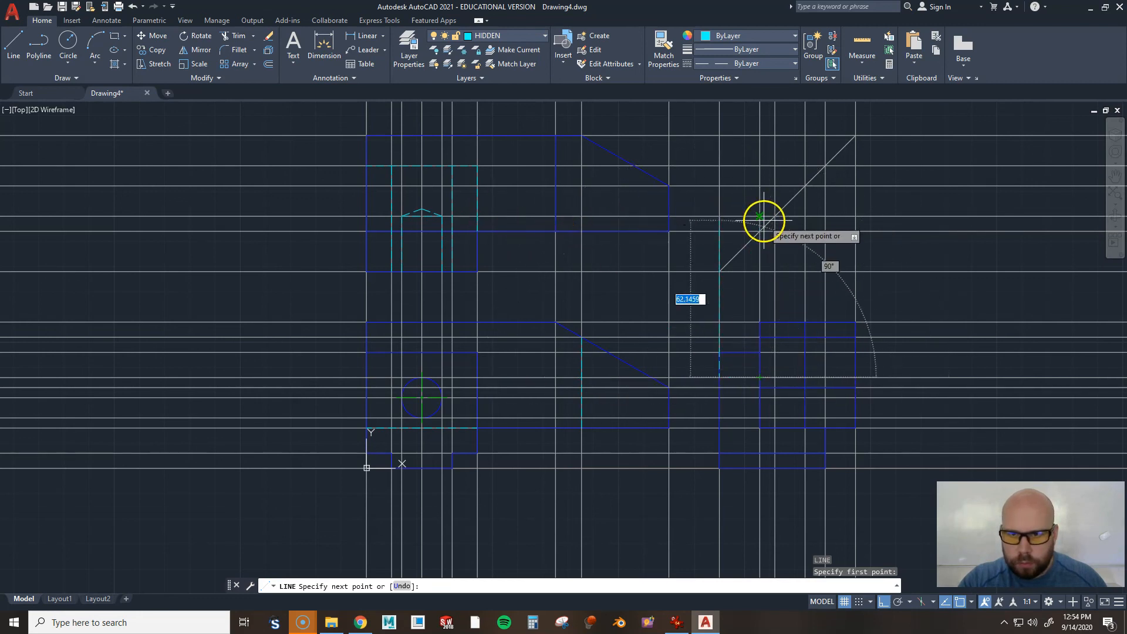
click(776, 376)
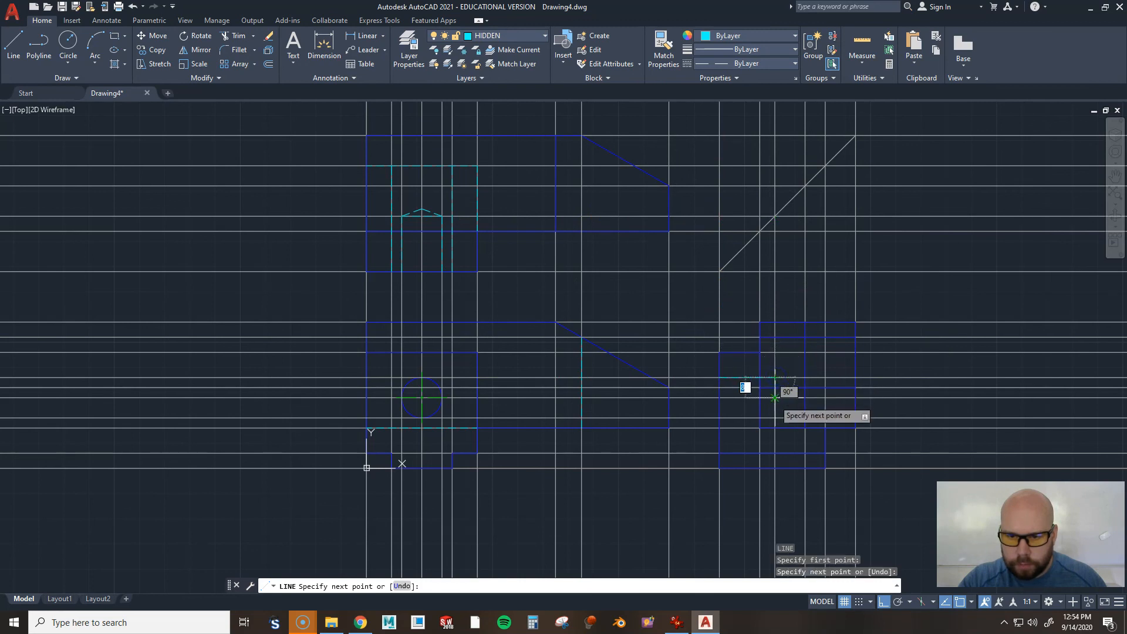
click(772, 418)
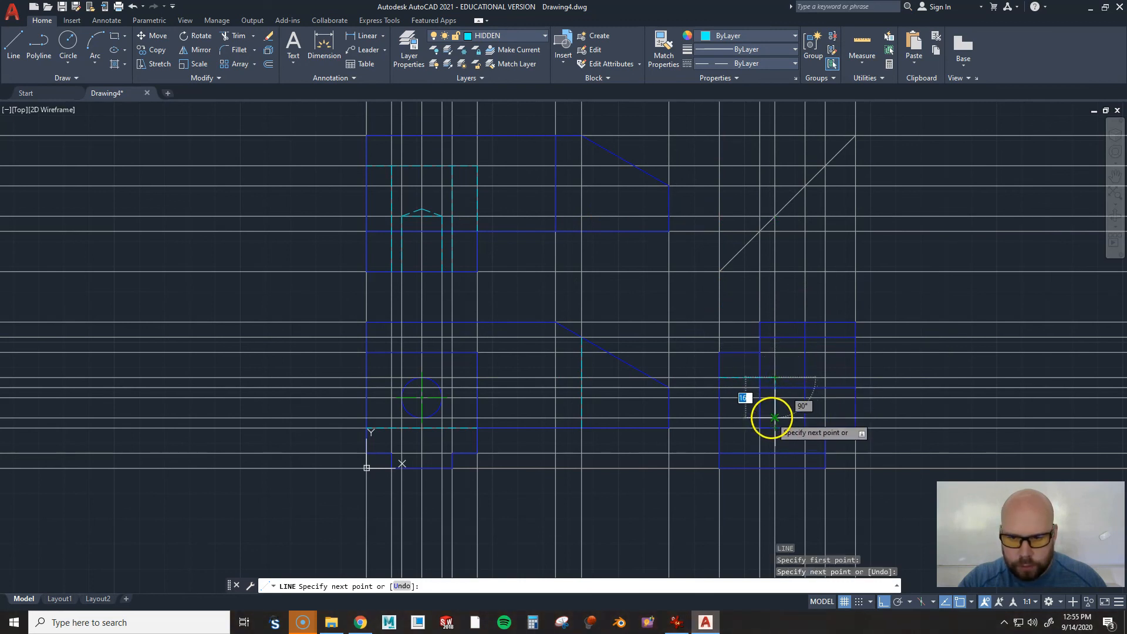
click(719, 418)
text(22)
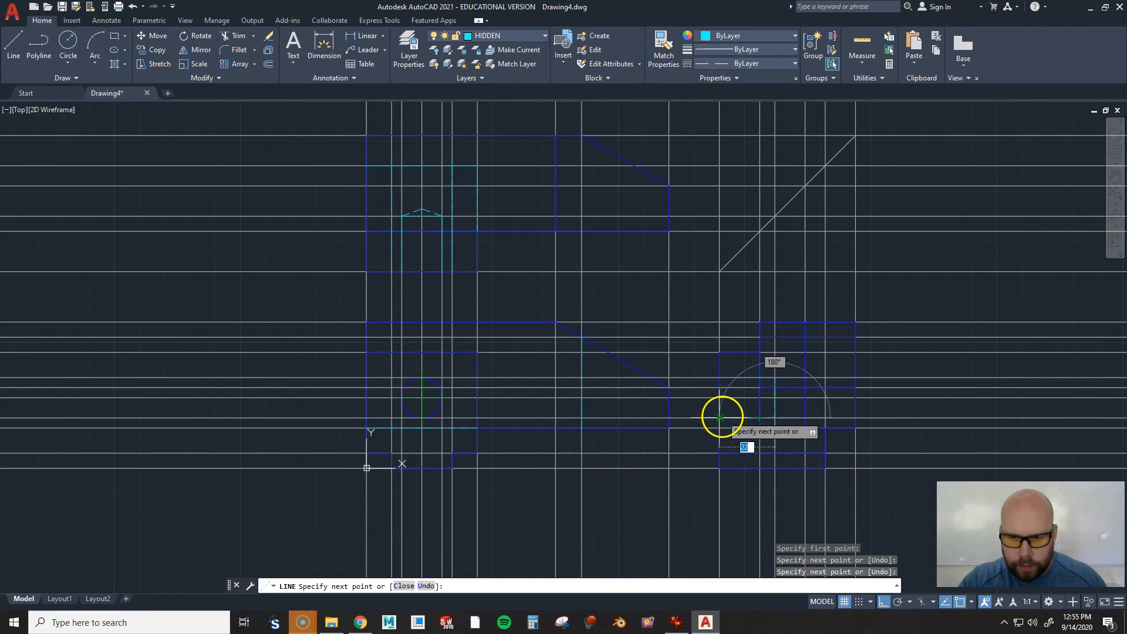
key(Return)
key(Return)
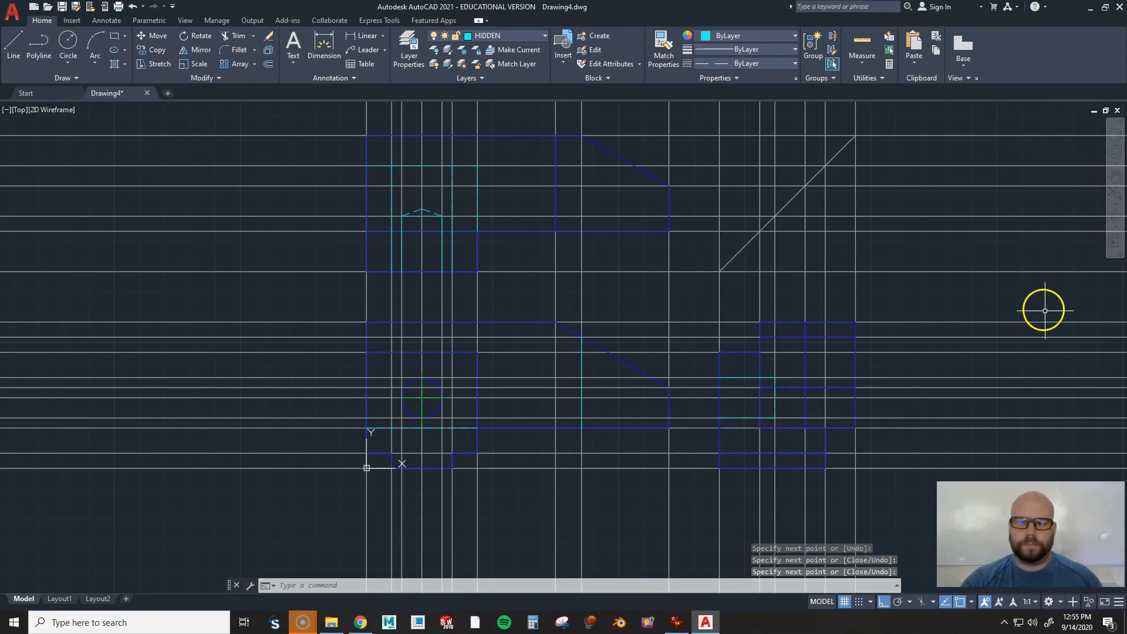
Turn off the CONSTRUCTION layer
click(478, 36)
click(435, 78)
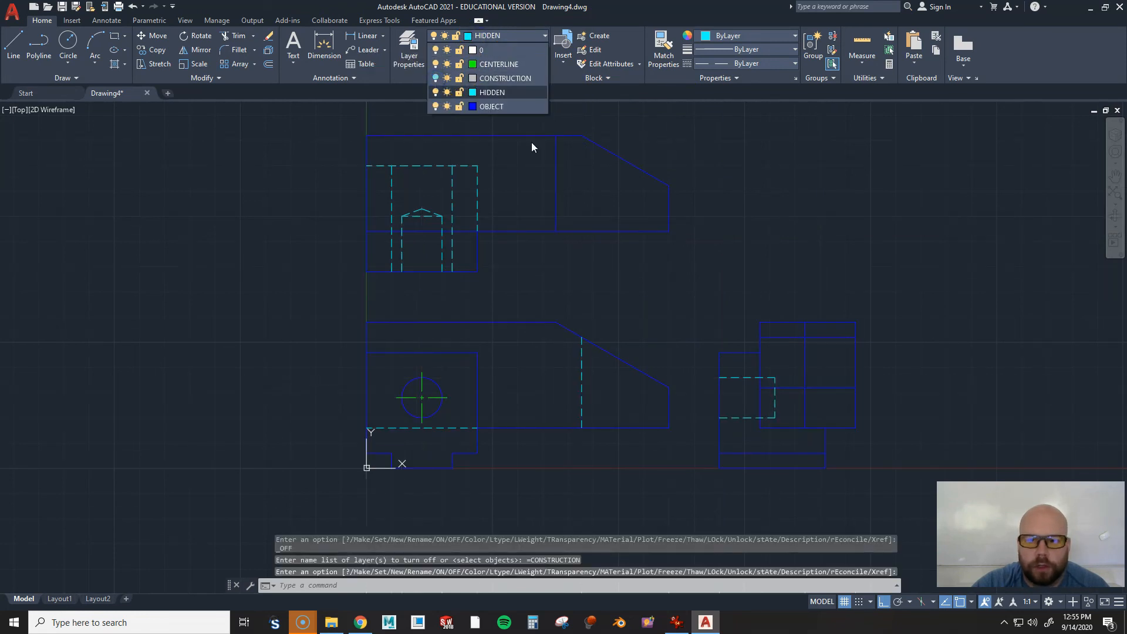
key(Escape)
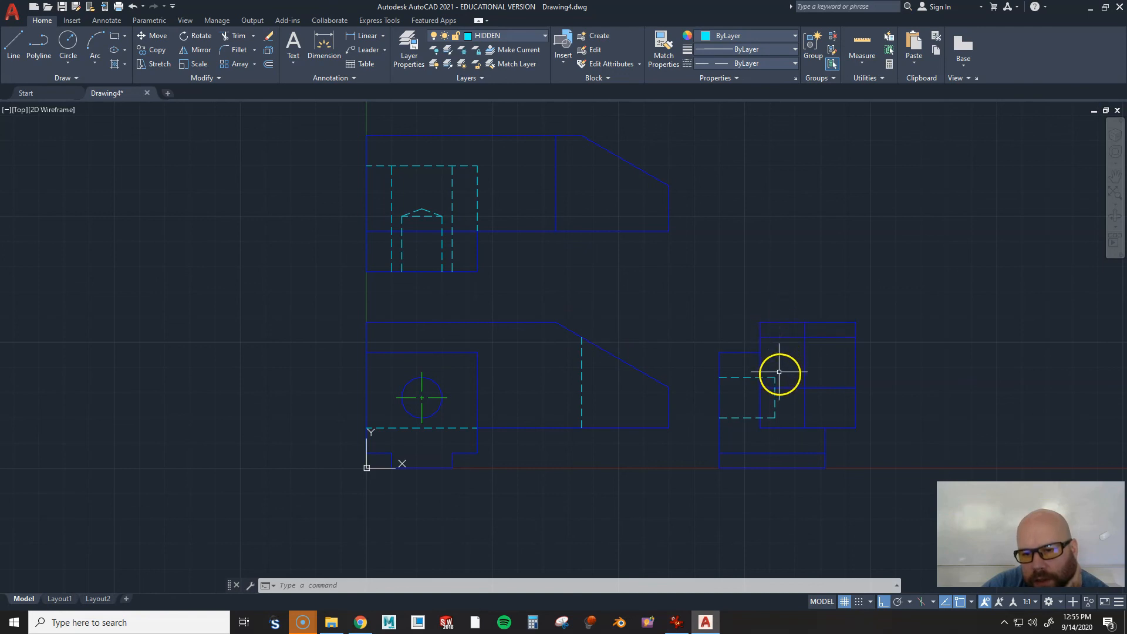
mouse_move(799, 387)
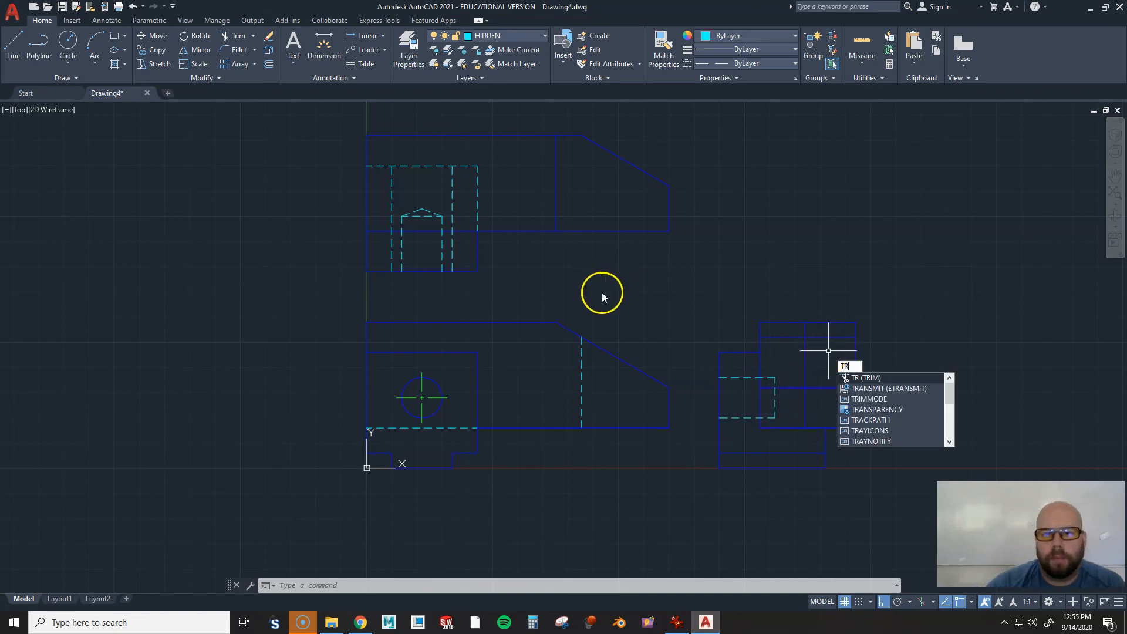
key(Return)
click(637, 291)
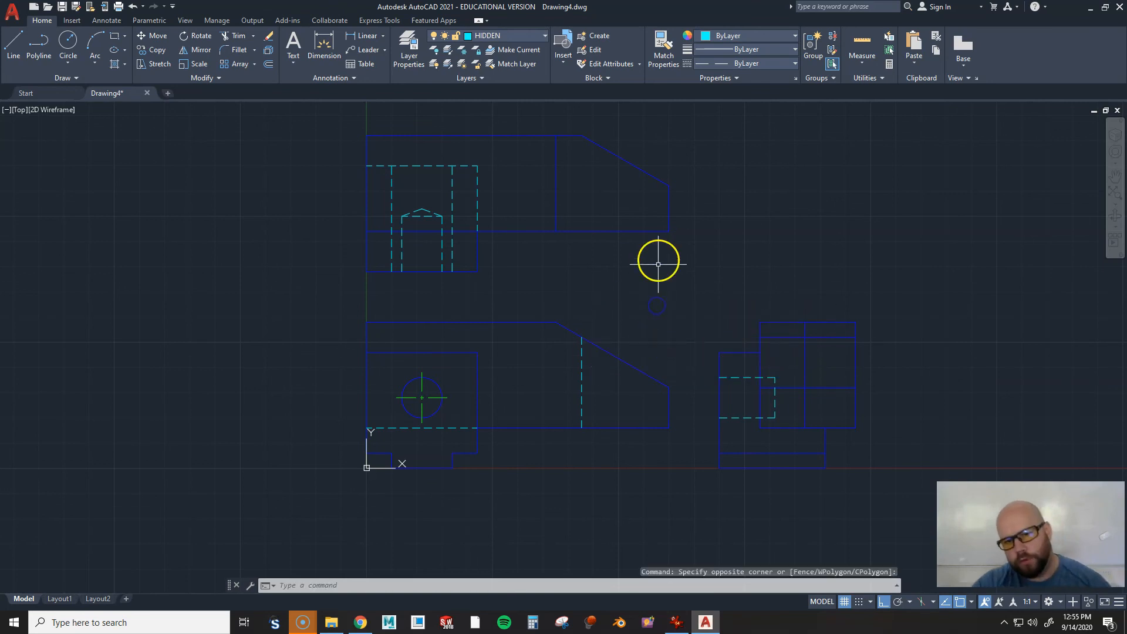
click(575, 339)
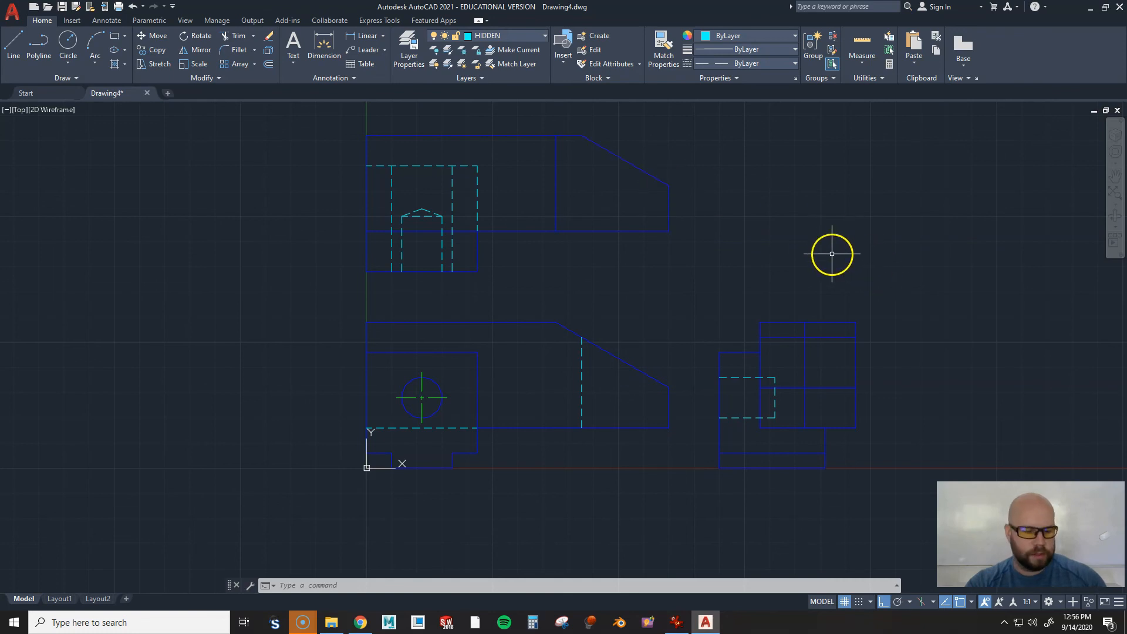
Trim the side view's two interior horizontal lines right of the interior vertical line, and that vertical line above the upper horizontal one
key(Return)
click(916, 430)
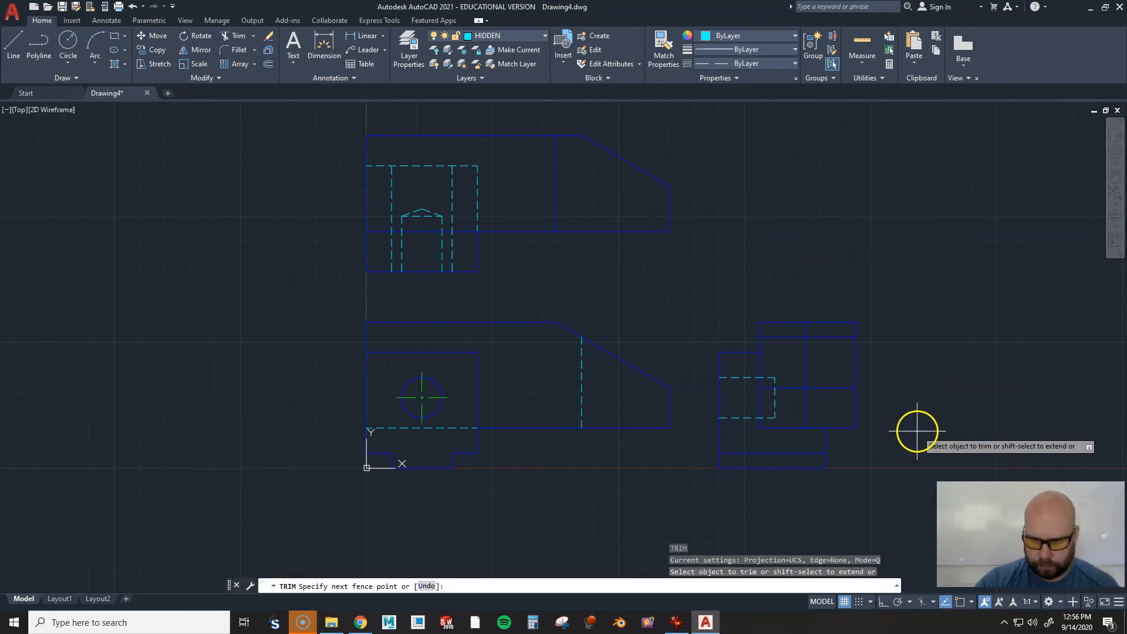
key(Return)
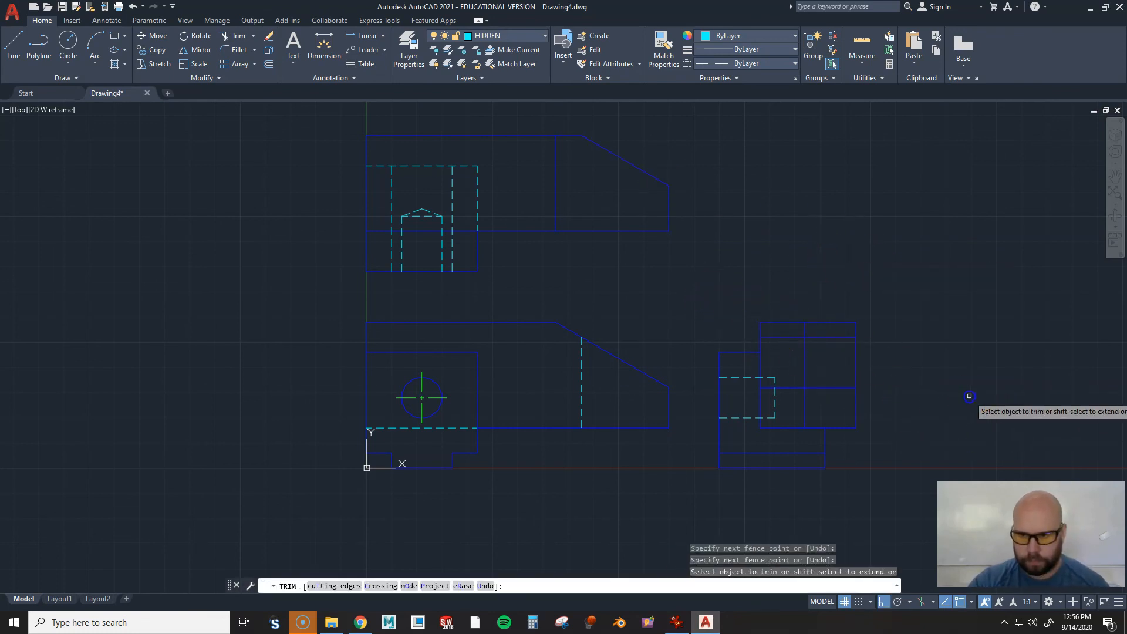
click(827, 386)
click(826, 338)
click(805, 327)
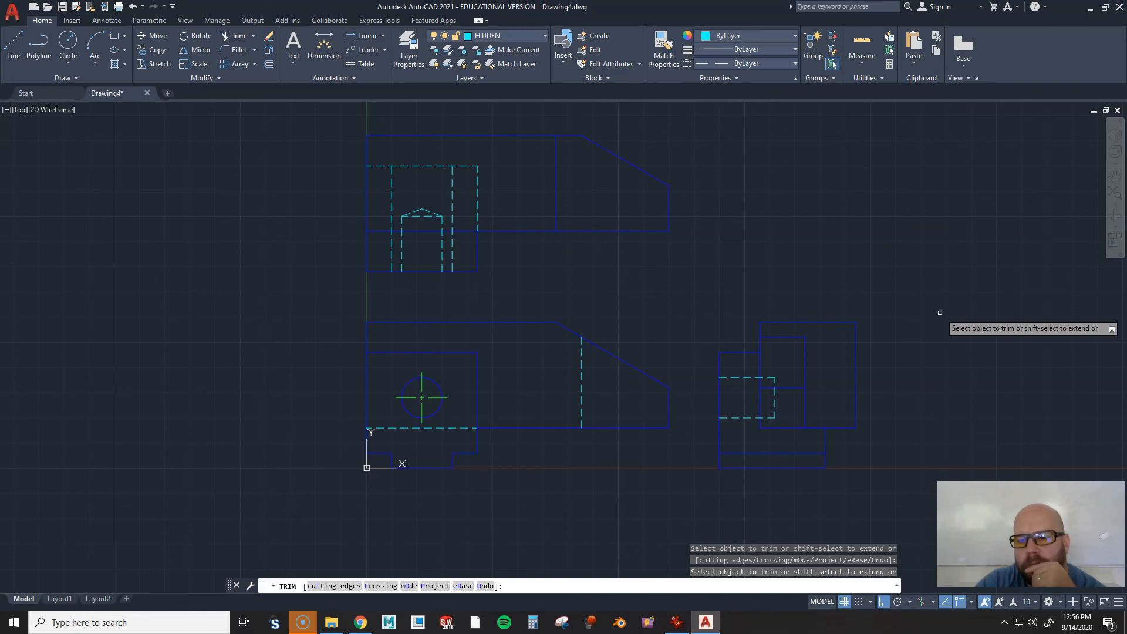
Undo the last trims, then trim the side view's interior vertical line above the lower interior horizontal line and that horizontal line beyond the vertical
key(ctrl+z)
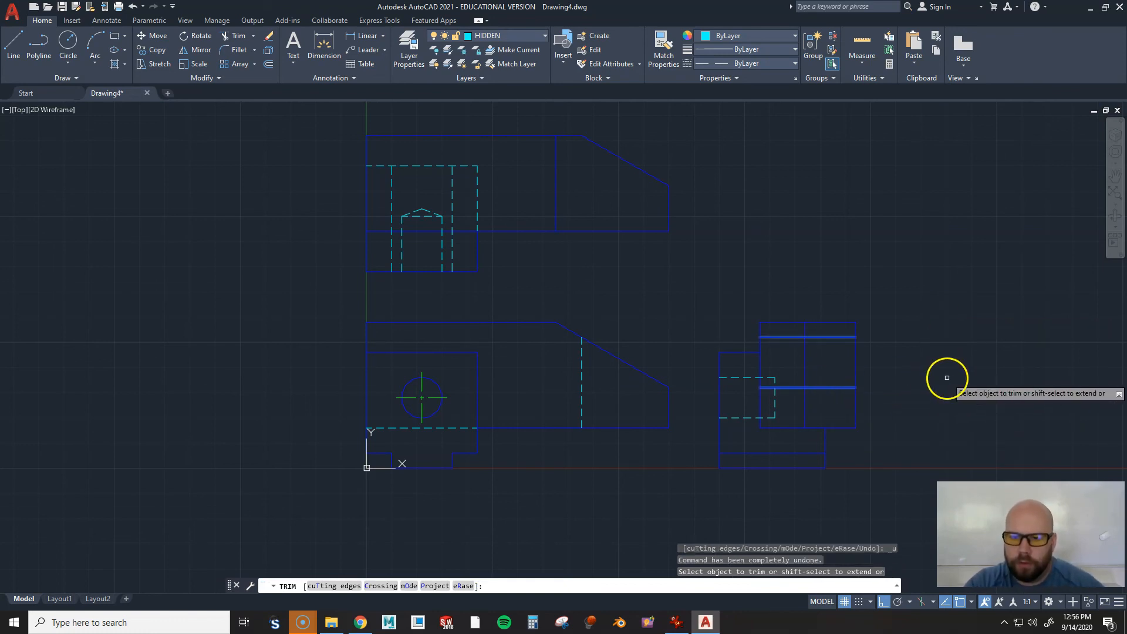
key(Escape)
text(TR)
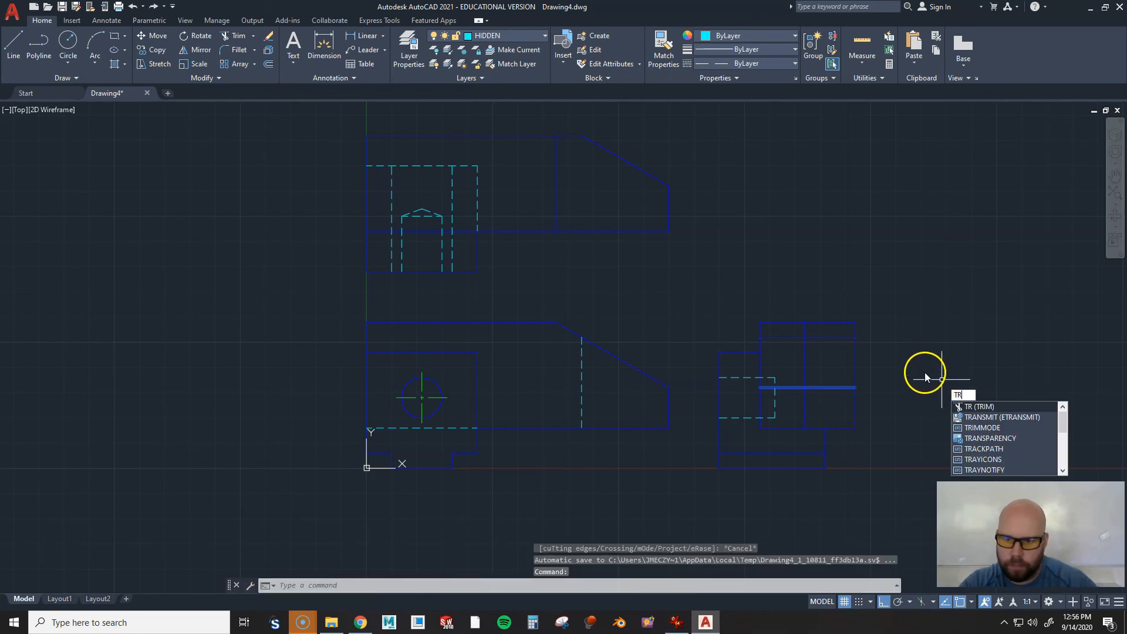
key(Return)
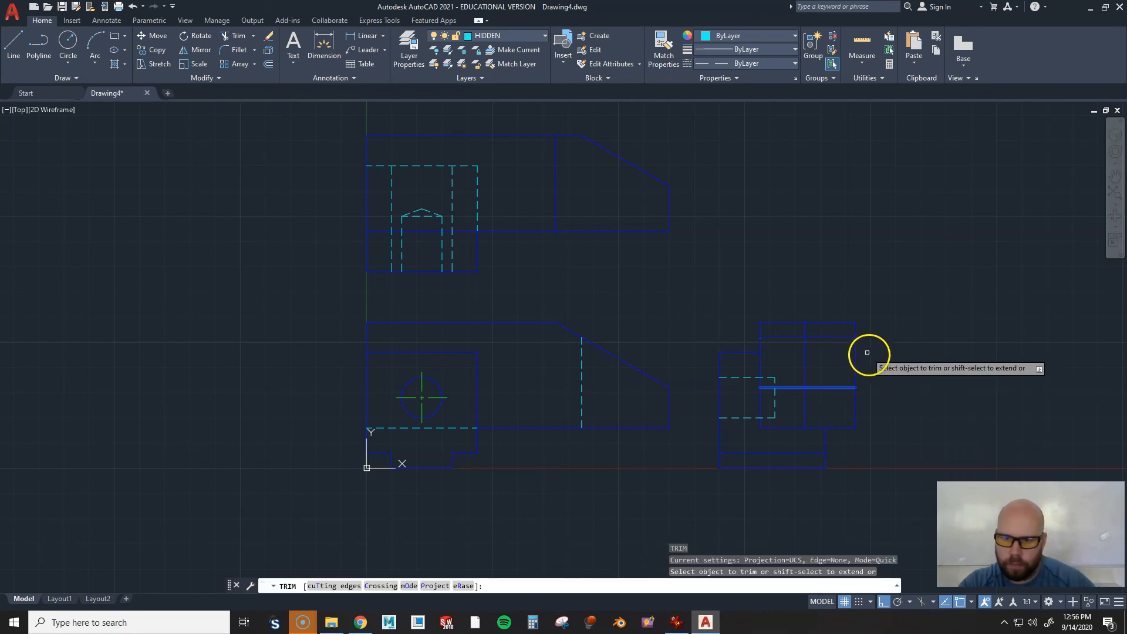
click(806, 328)
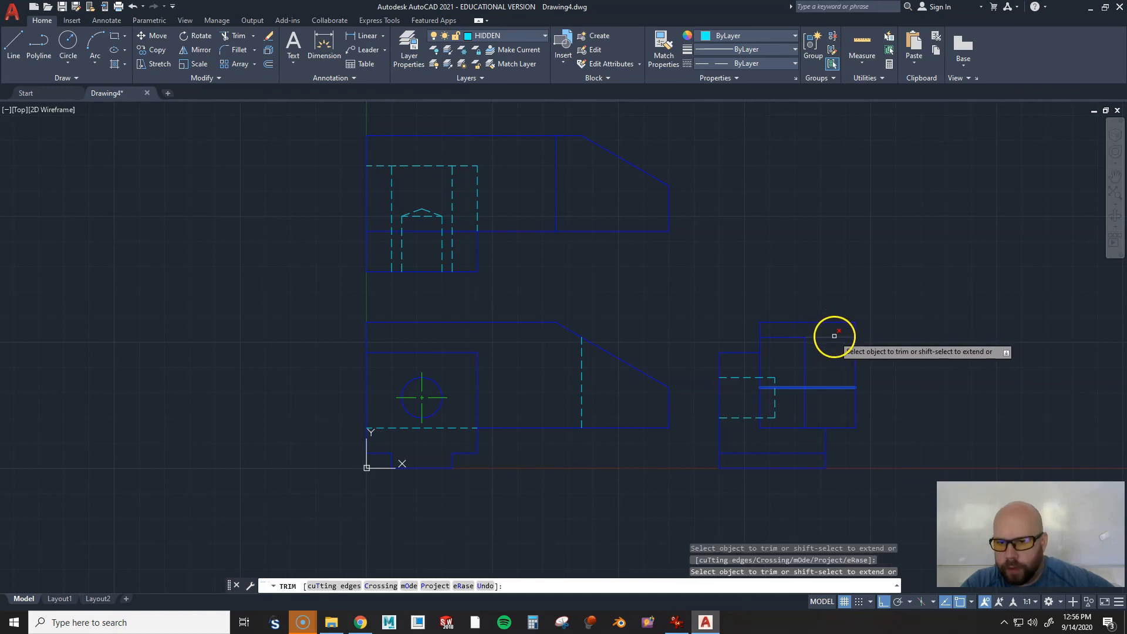
click(805, 362)
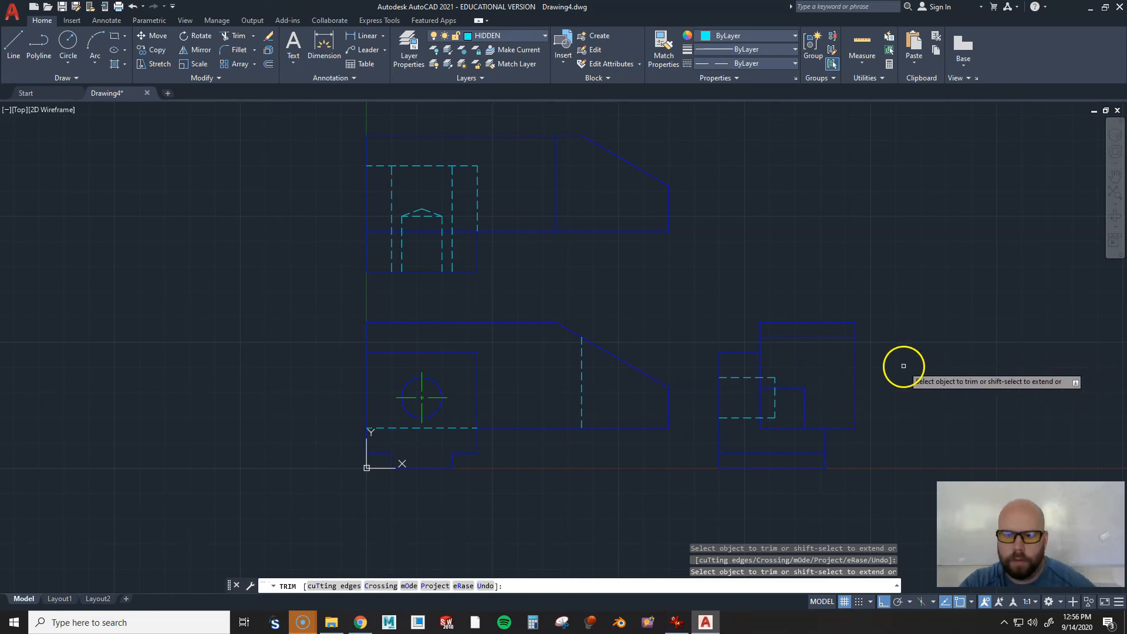
key(Escape)
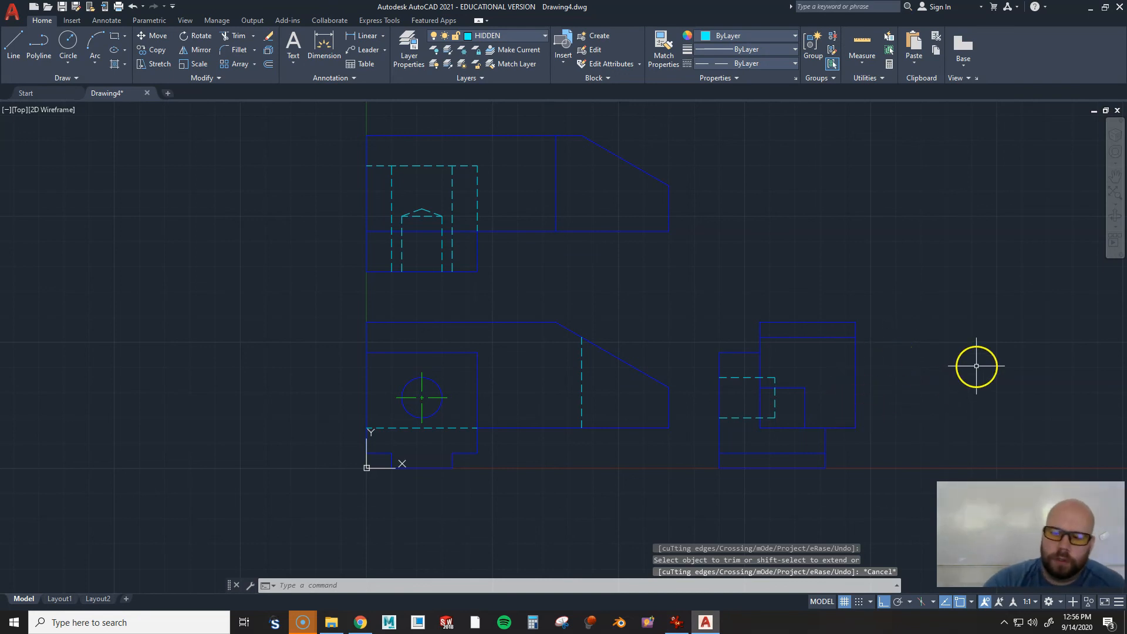
Draw a 10 mm hidden line at 290 degrees from the upper inner corner of the side view's hole outline
scroll(795, 402, up, 2)
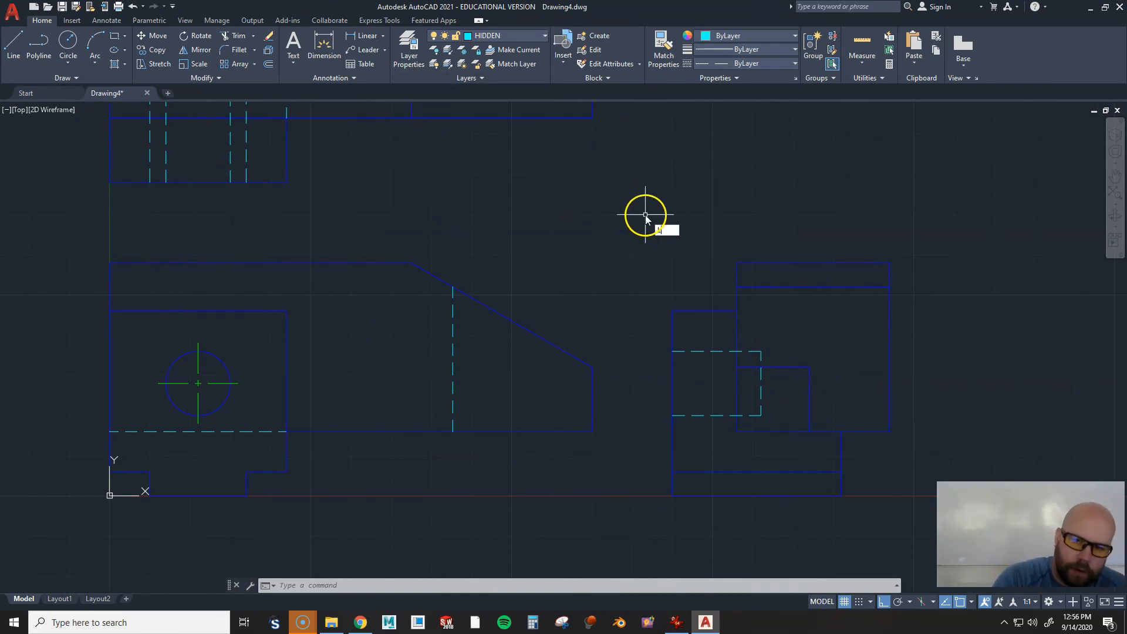
key(Return)
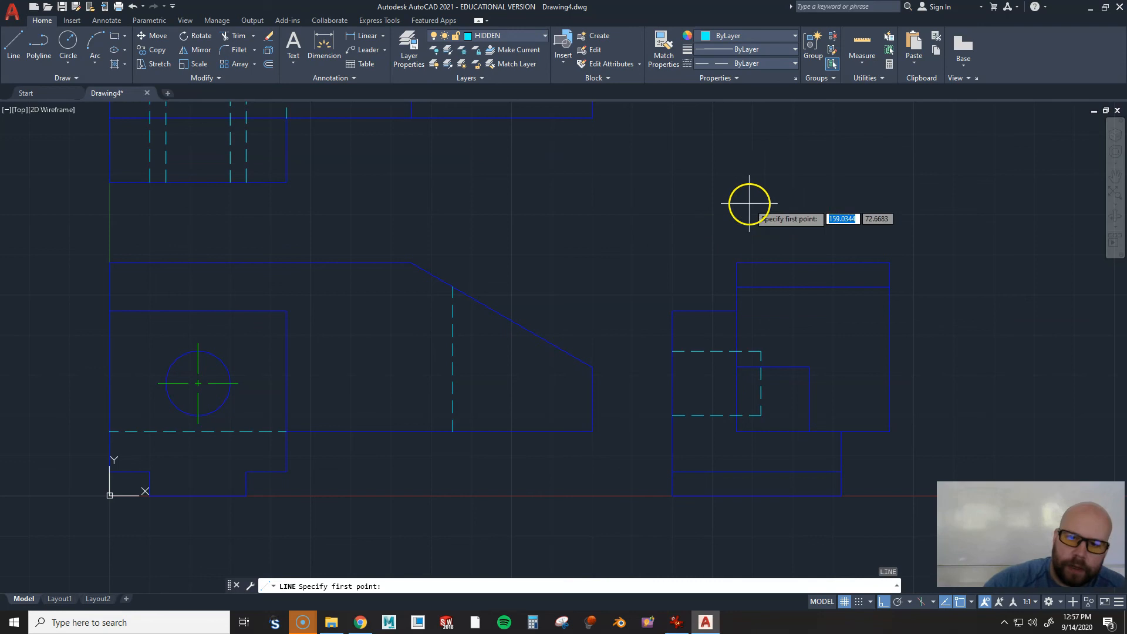
click(760, 351)
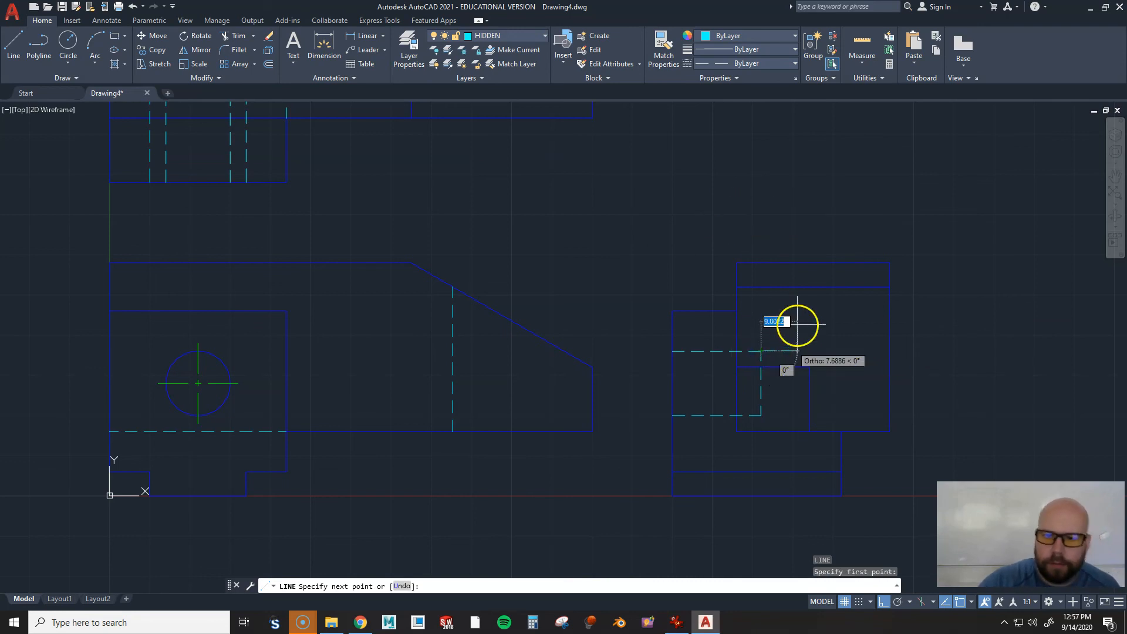
key(shift)
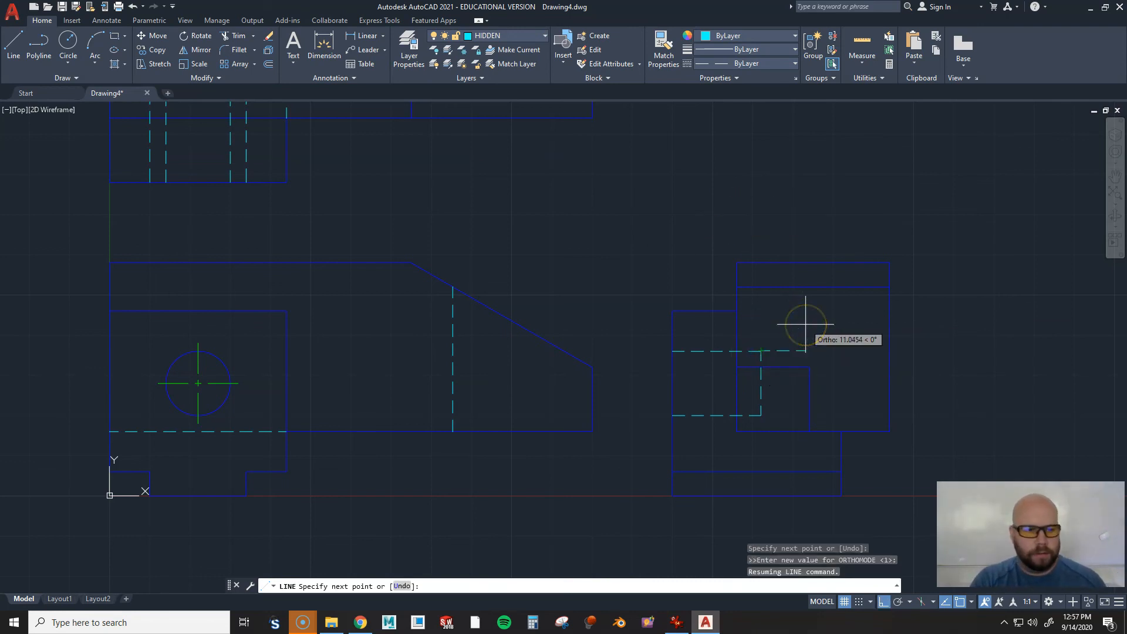
text(10)
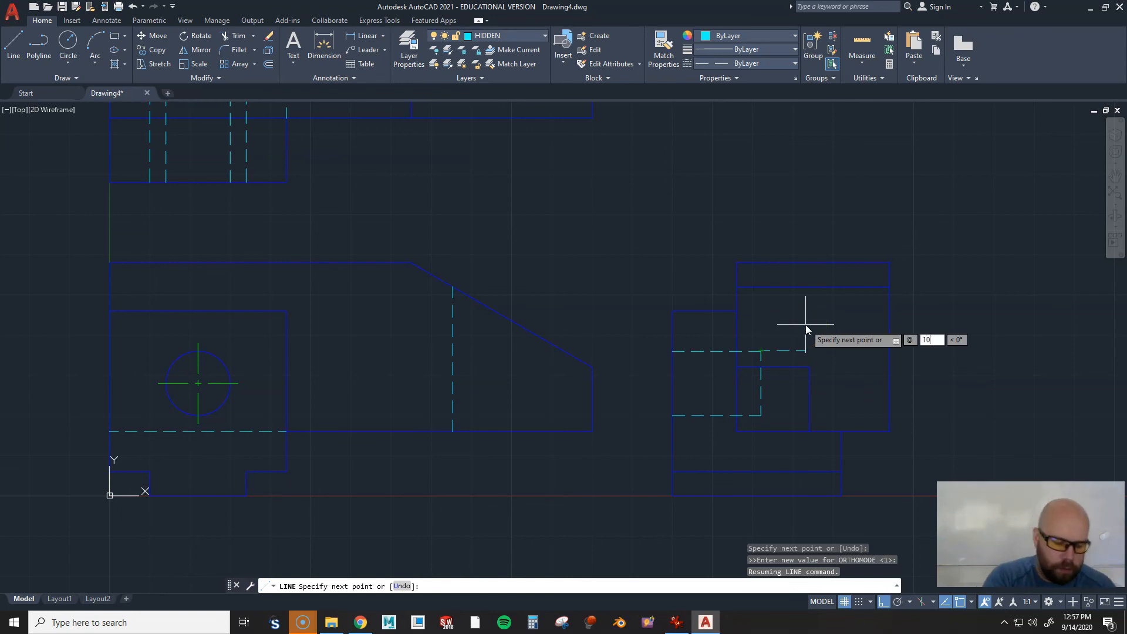
key(Tab)
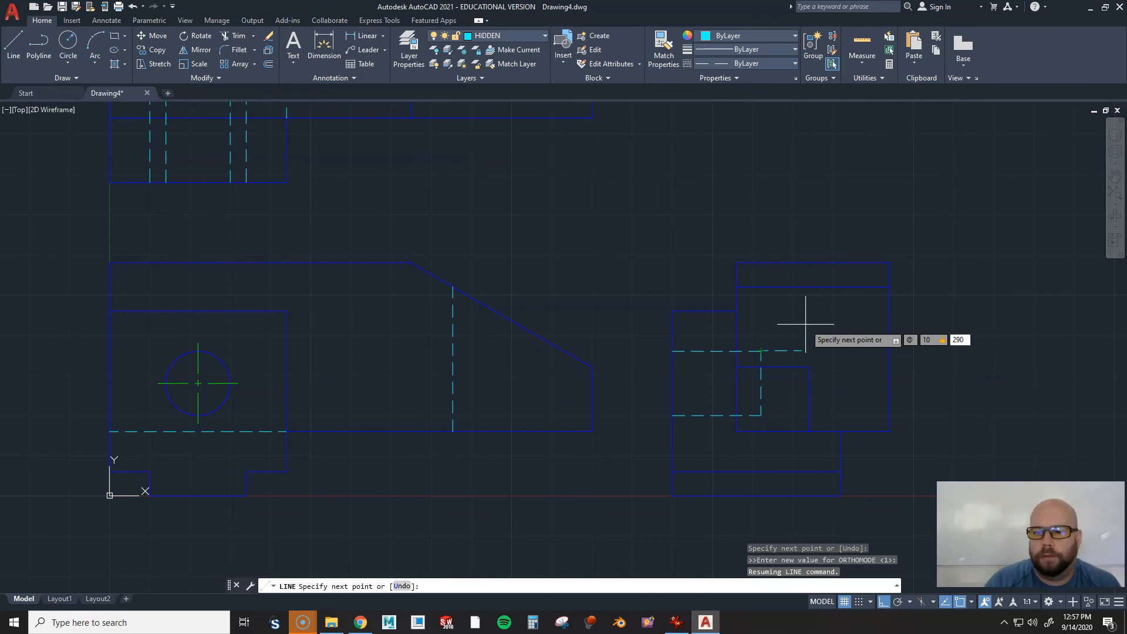
text(290)
key(Return)
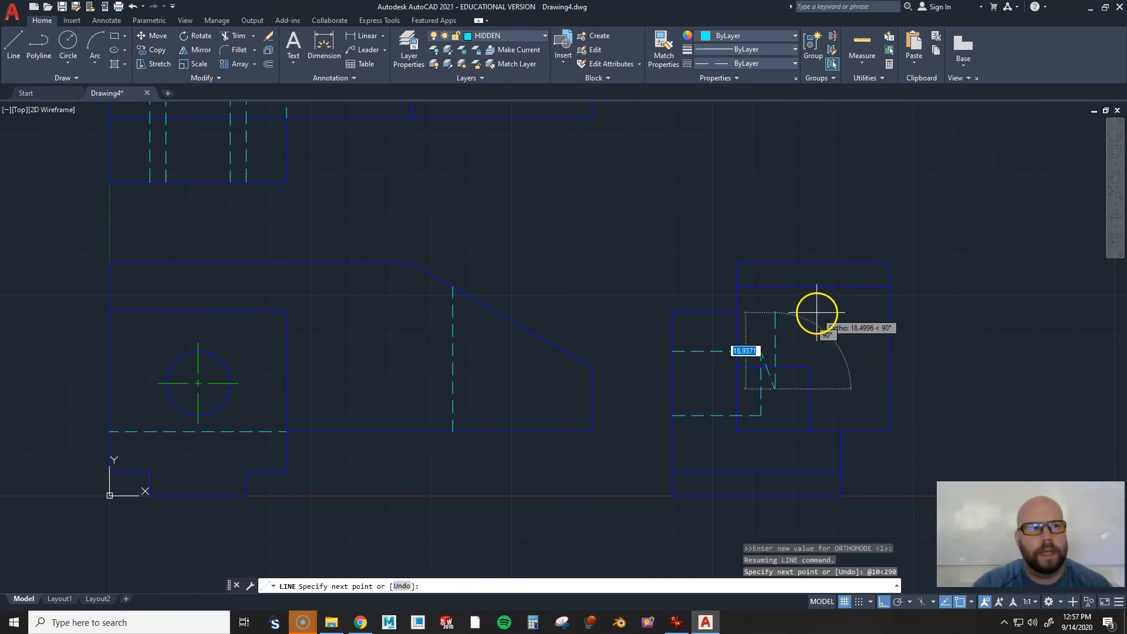
key(Escape)
key(Return)
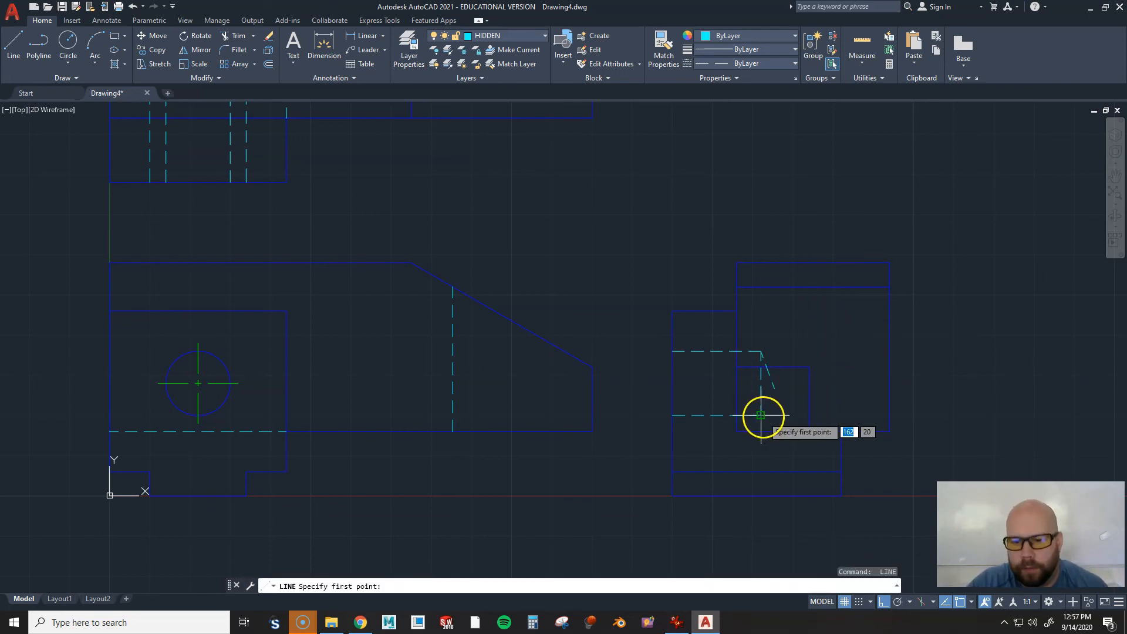
click(761, 415)
key(Escape)
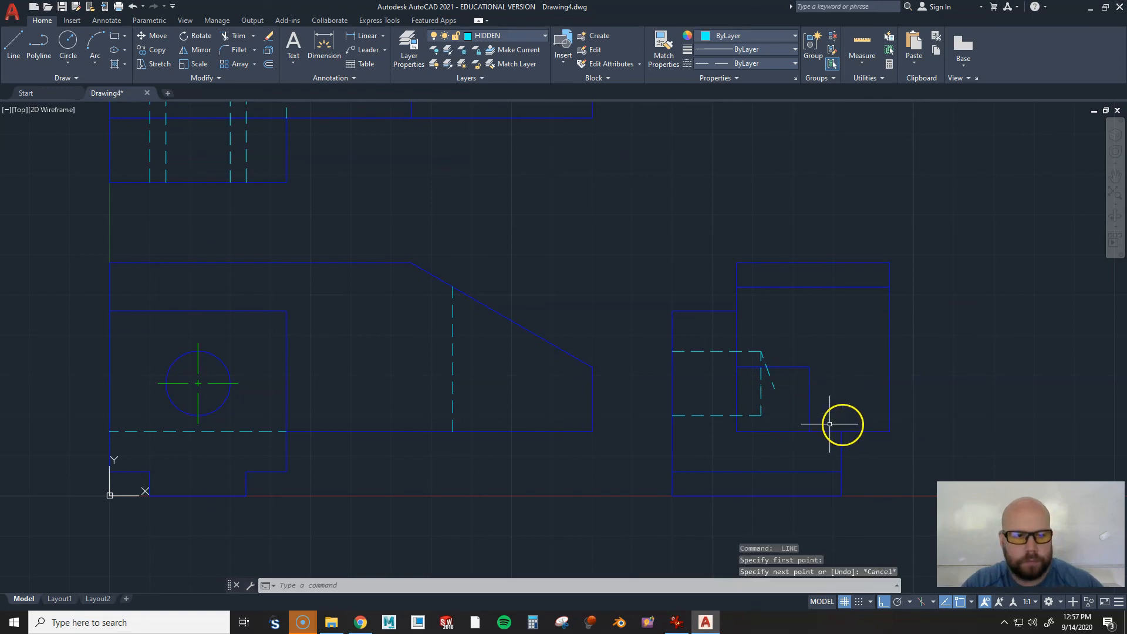
click(502, 37)
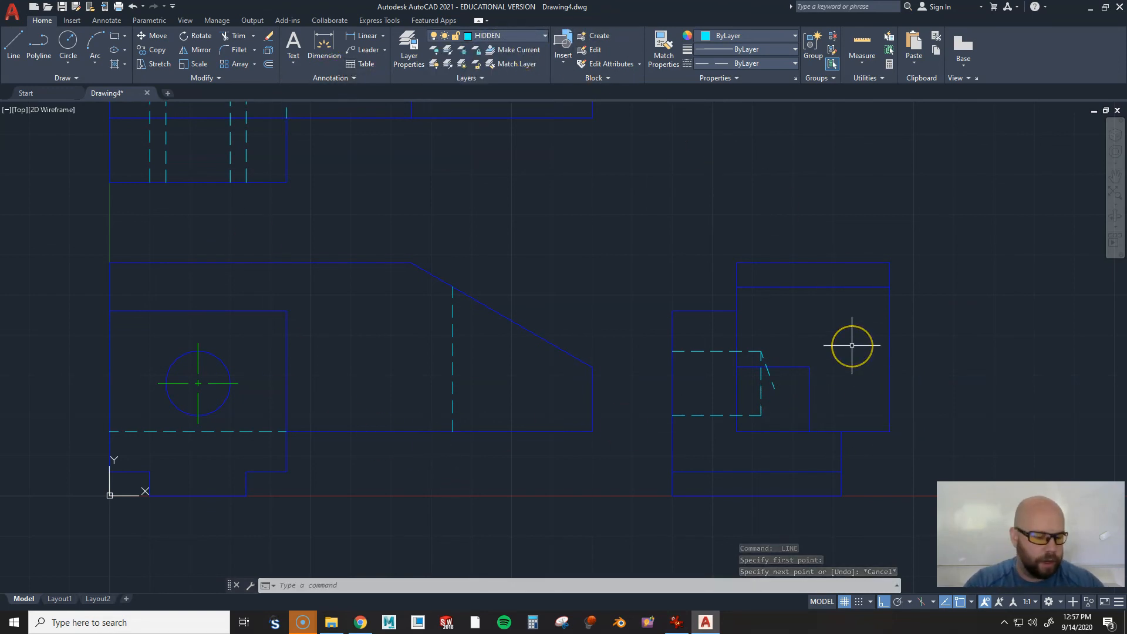
Draw a 10 mm hidden line at 70 degrees from the lower inner corner of the side view's hole outline
key(Return)
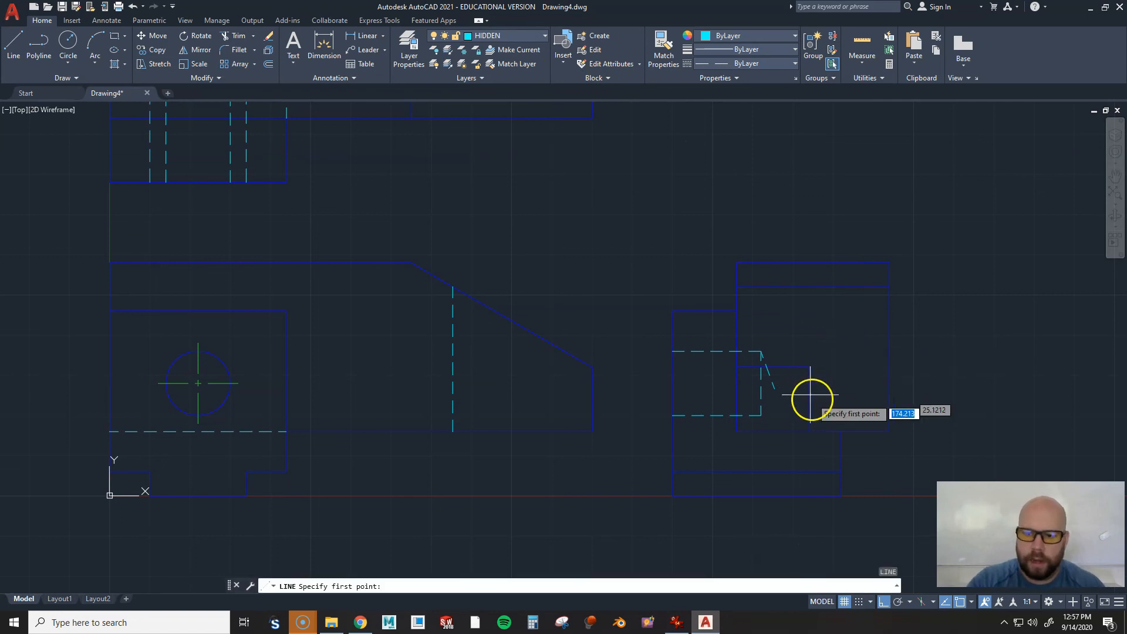
click(760, 415)
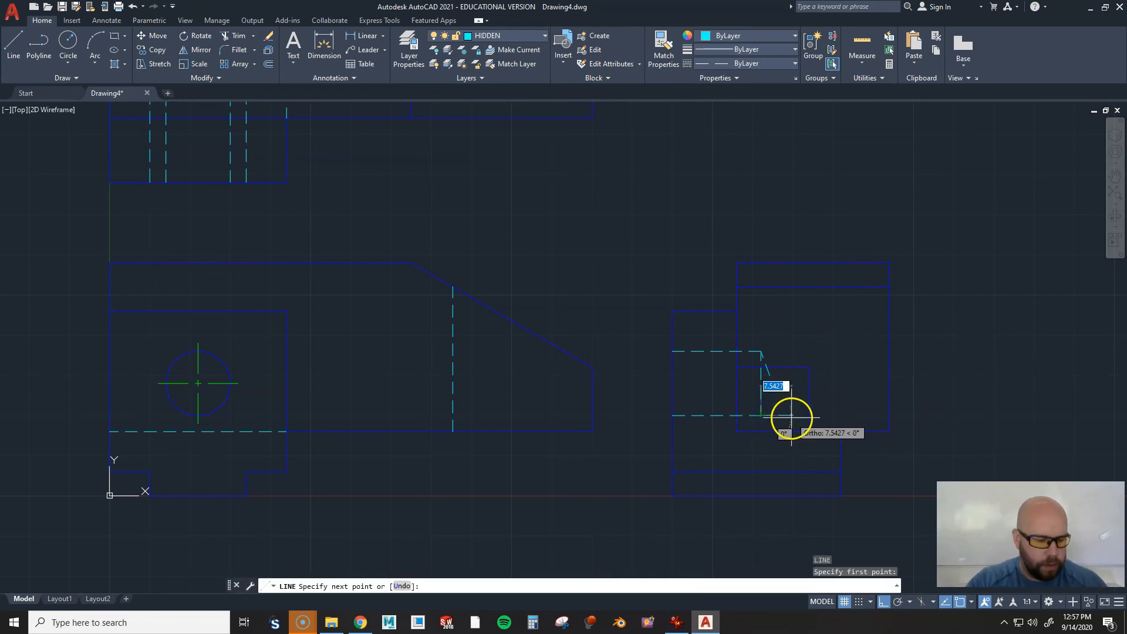
key(F8)
text(10)
key(Tab)
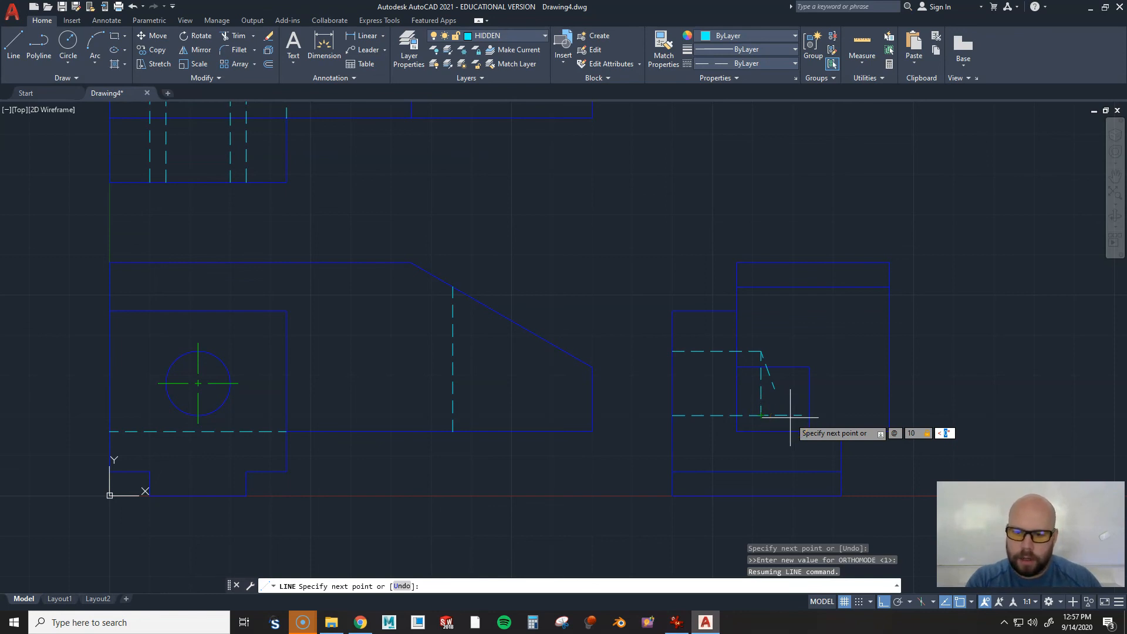
text(70)
key(Return)
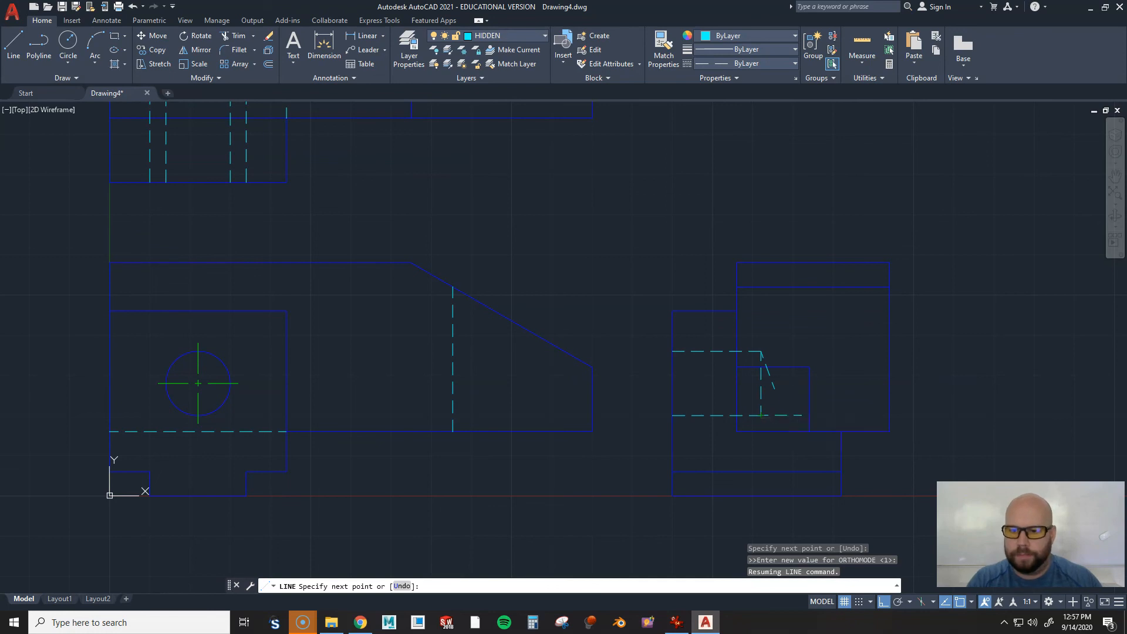
key(Escape)
Trim the ends of the two slanted hidden lines beyond their intersection to form the hole's pointed tip in the side view
scroll(789, 399, up, 2)
scroll(789, 400, up, 2)
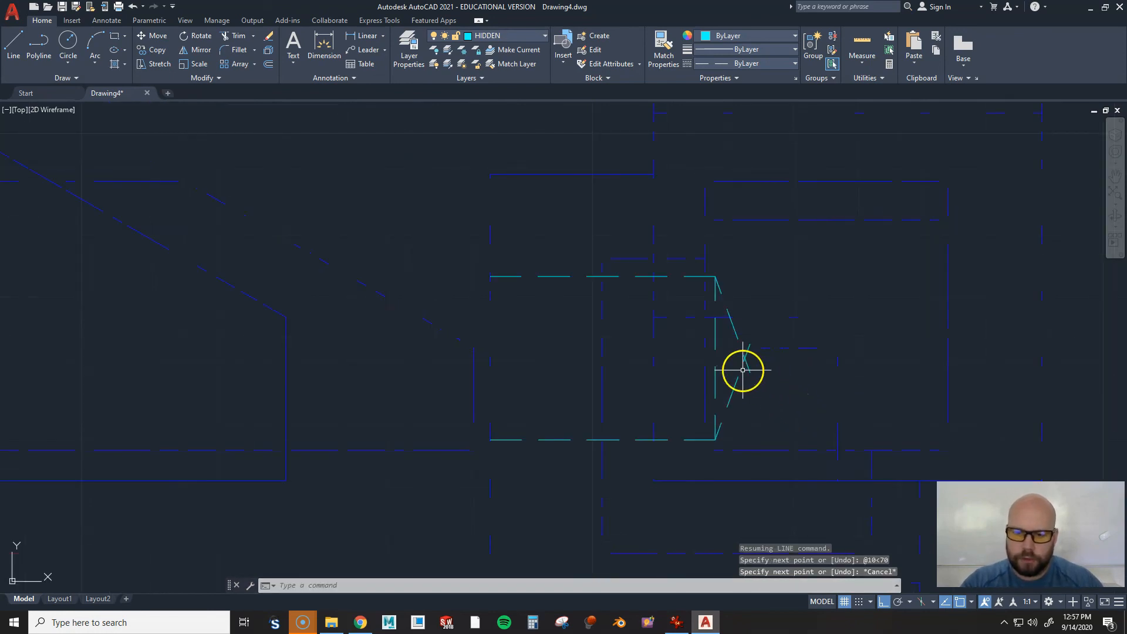
click(742, 349)
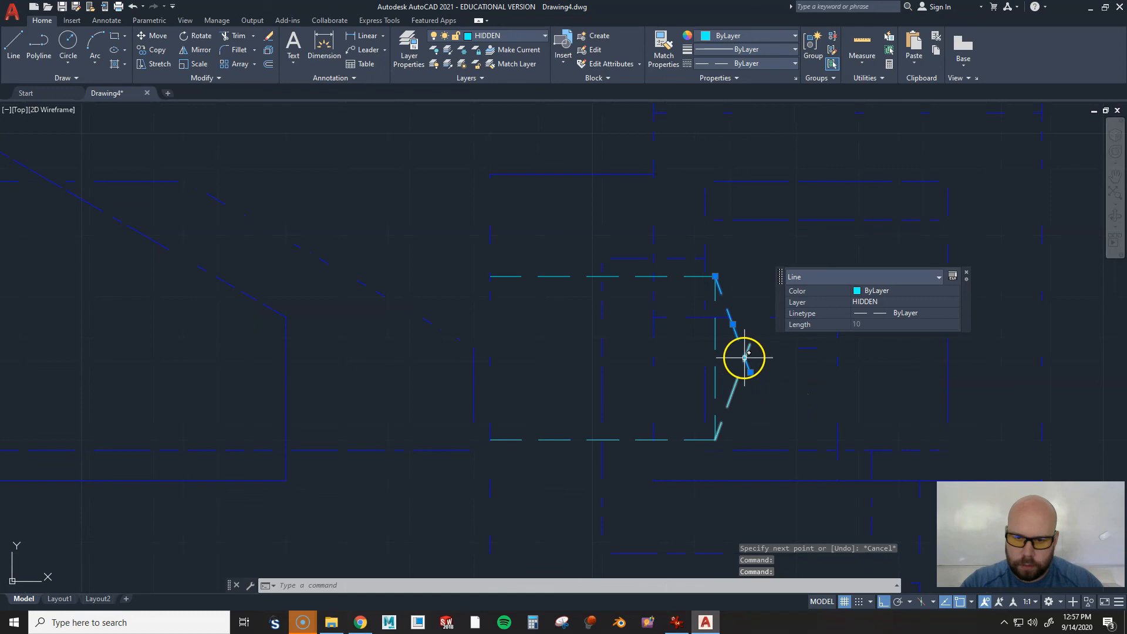
key(Escape)
click(749, 365)
key(Escape)
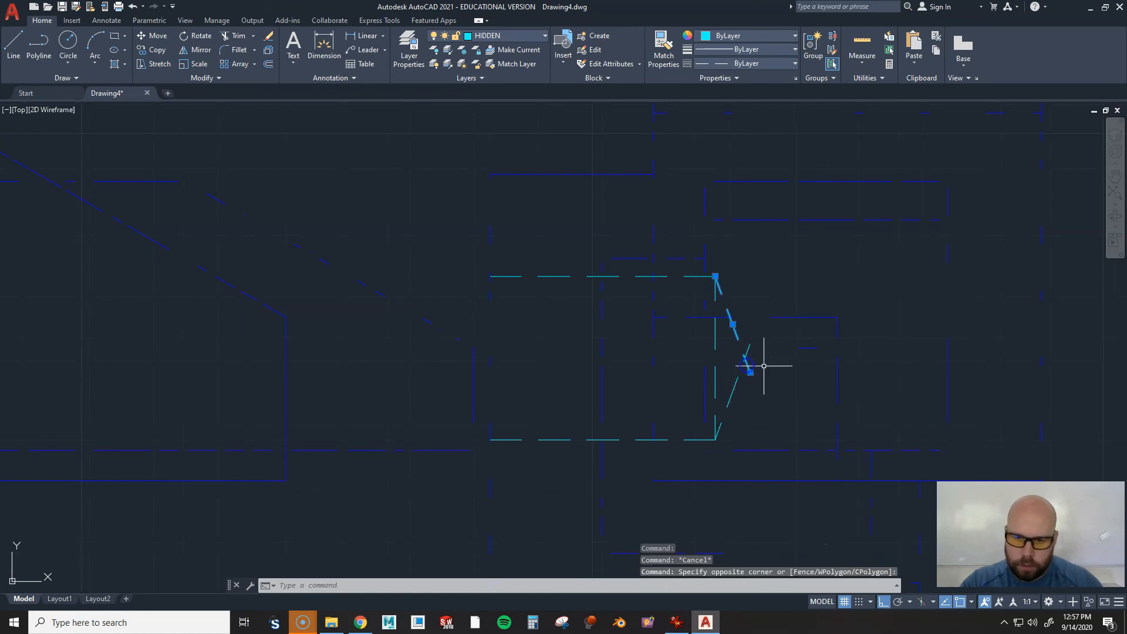
text(tr)
key(space)
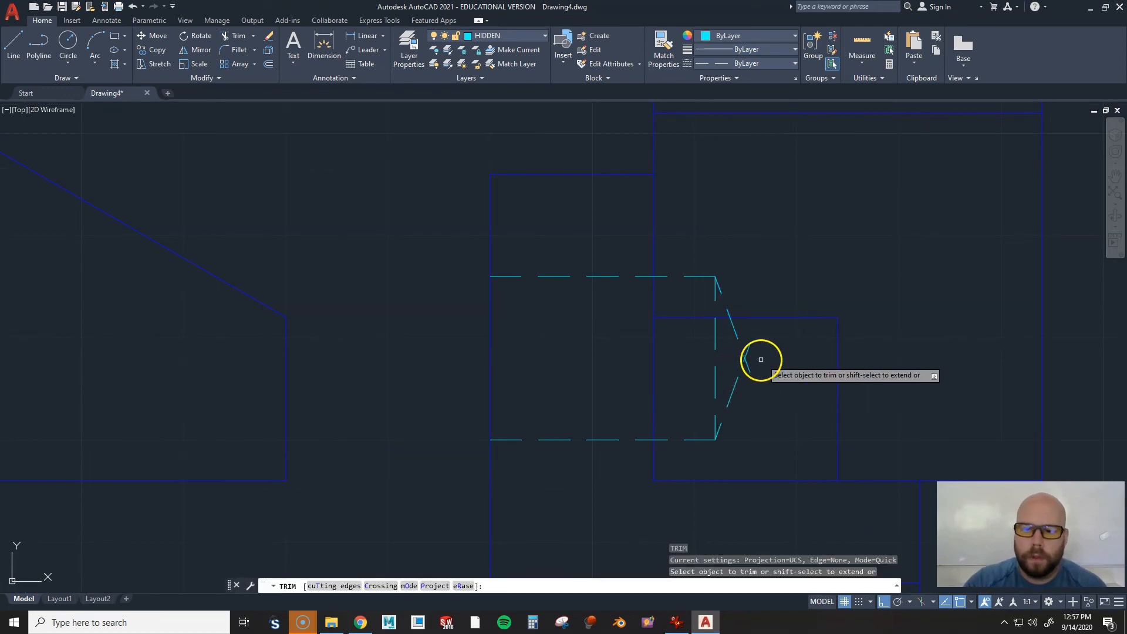
key(Escape)
Zoom to all to inspect the completed top, front and side views together
scroll(790, 352, down, 5)
scroll(799, 210, down, 2)
middle_drag(800, 210, 768, 266)
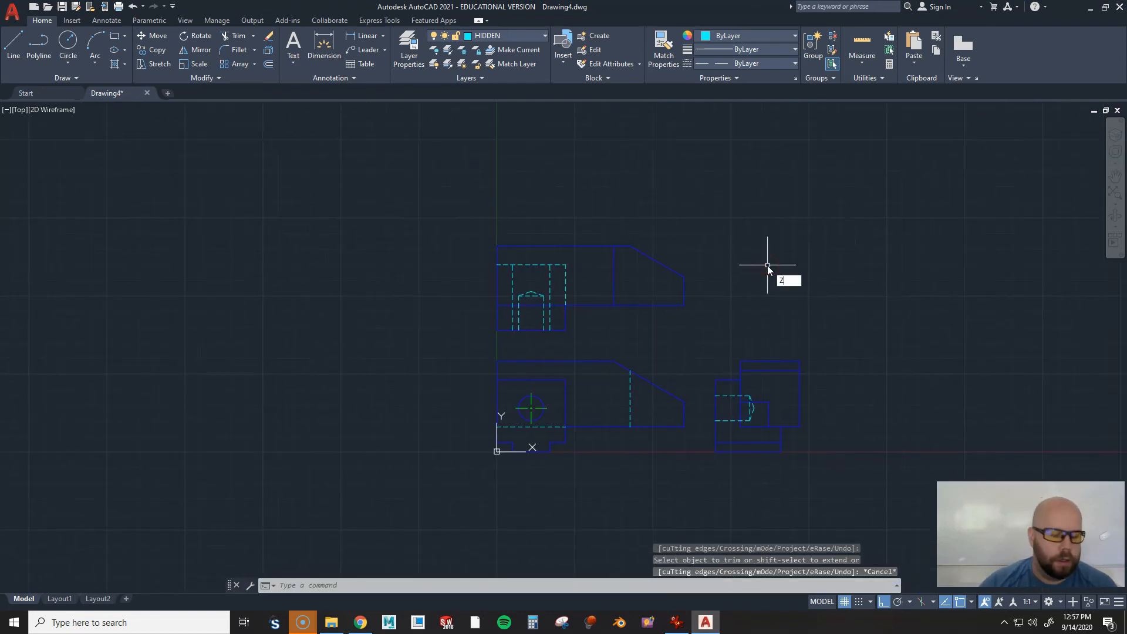
text(z)
key(Return)
text(A)
key(Return)
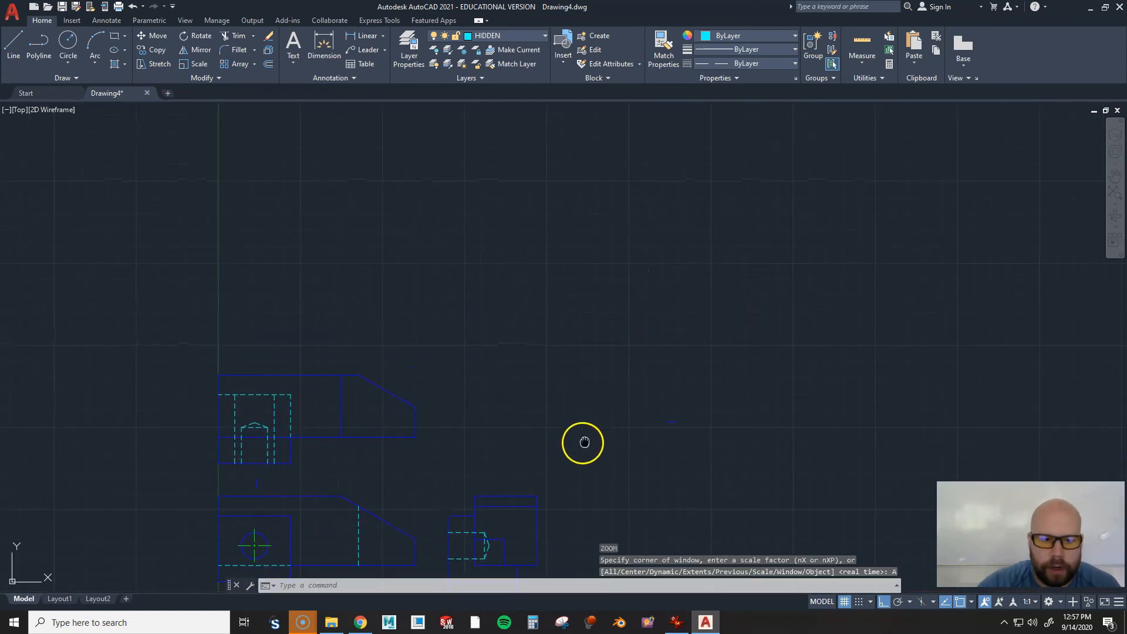